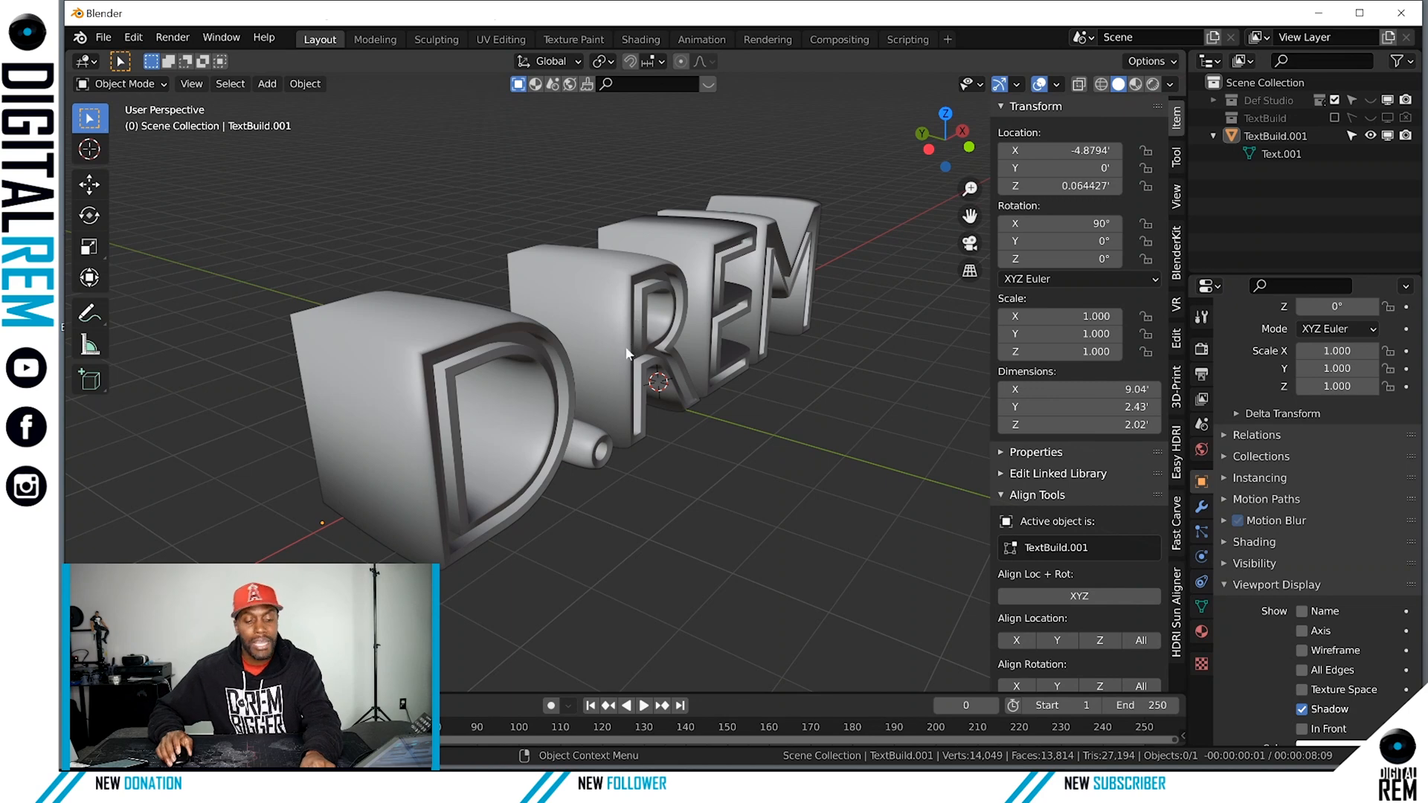
Put the D.REM text mesh into Edit Mode with face selection active.
{"action": "key", "text": "ctrl+Tab"}
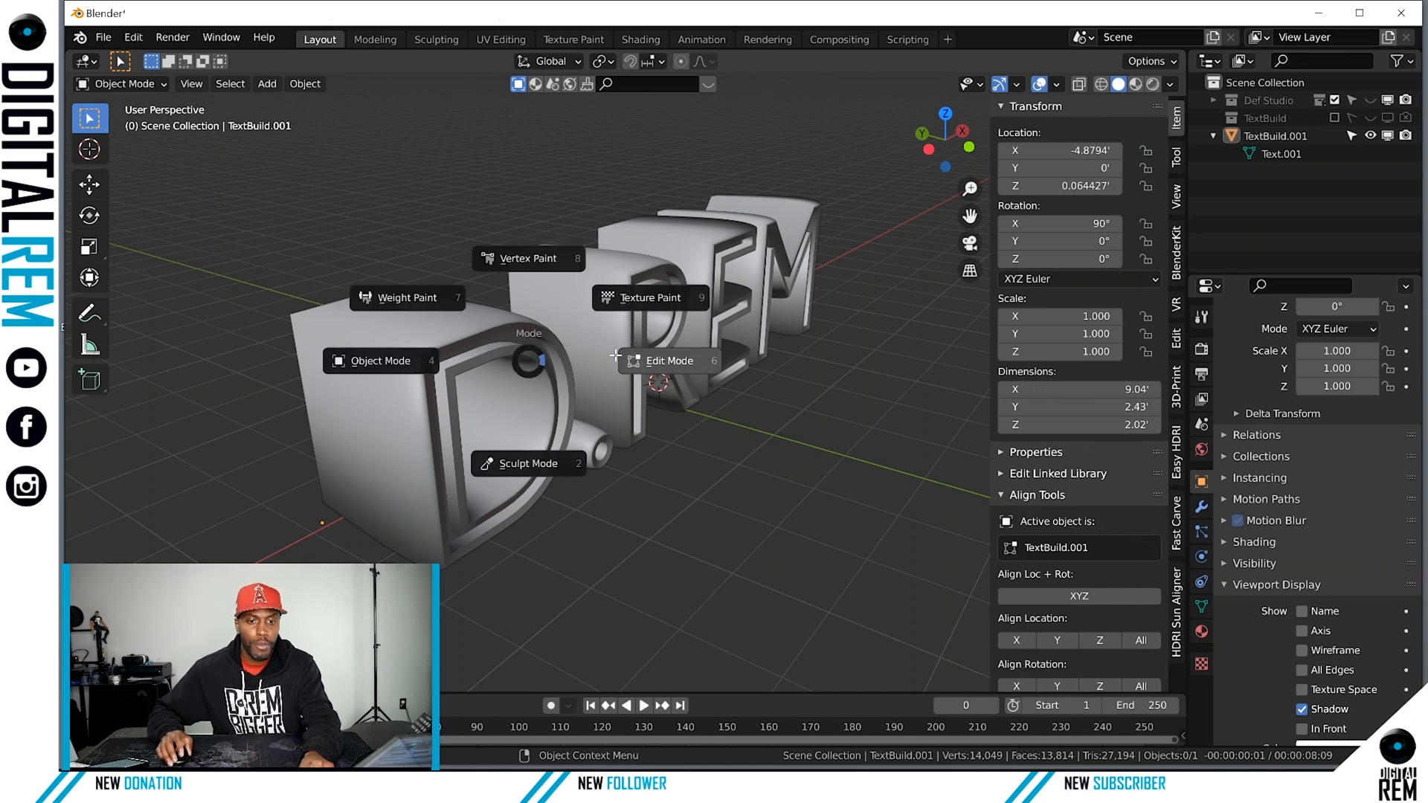
{"action": "left_click", "coordinate": [613, 357]}
{"action": "left_click", "coordinate": [206, 85]}
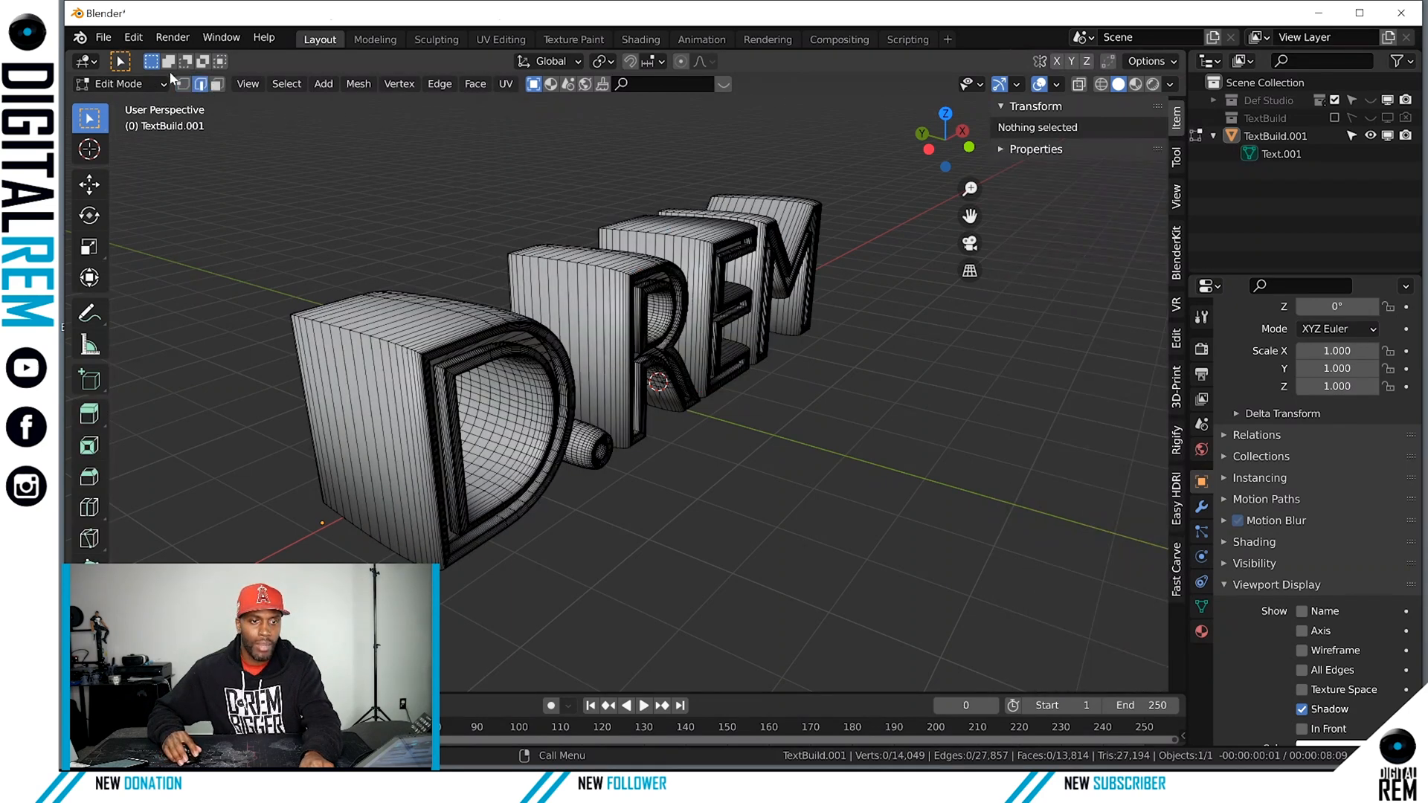
{"action": "left_click", "coordinate": [121, 84]}
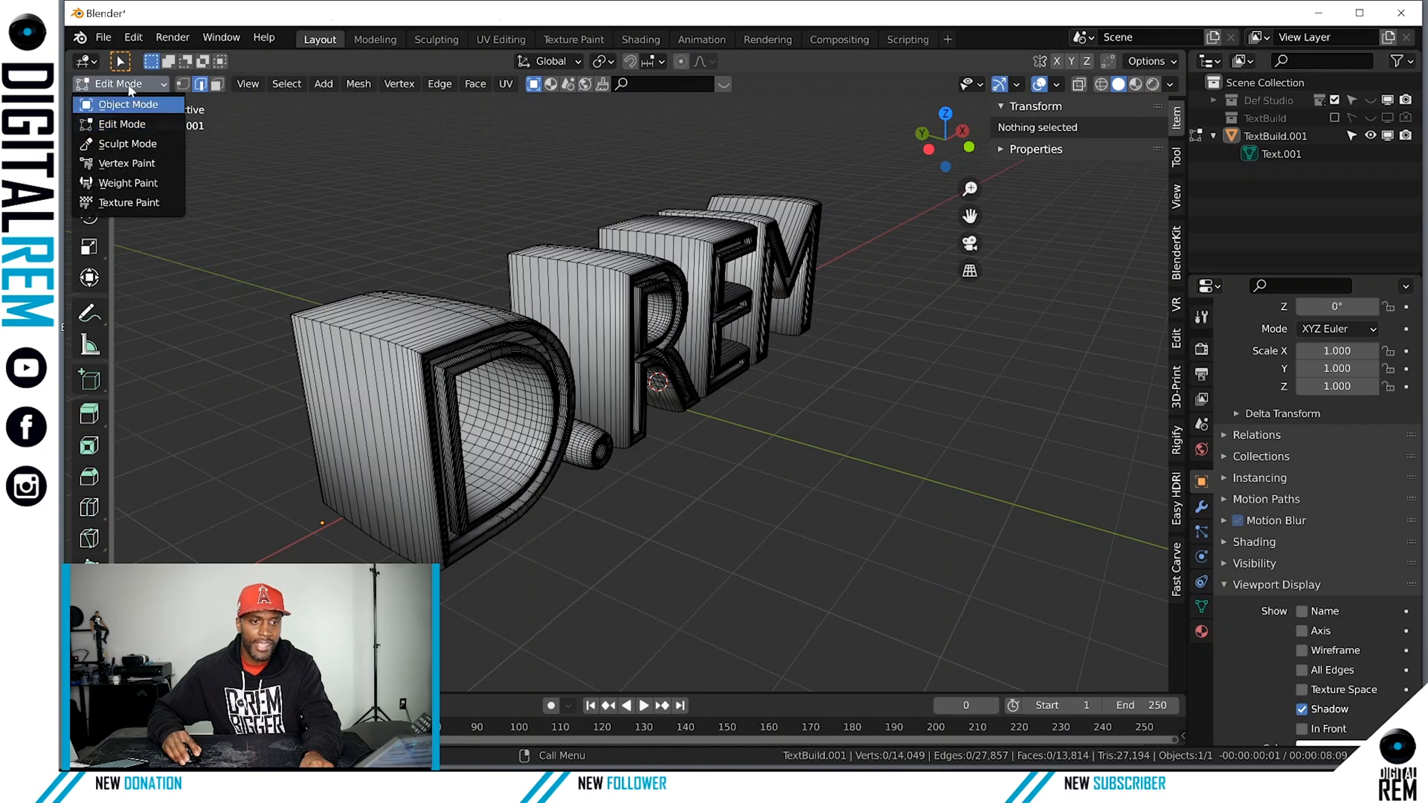
{"action": "left_click", "coordinate": [216, 84]}
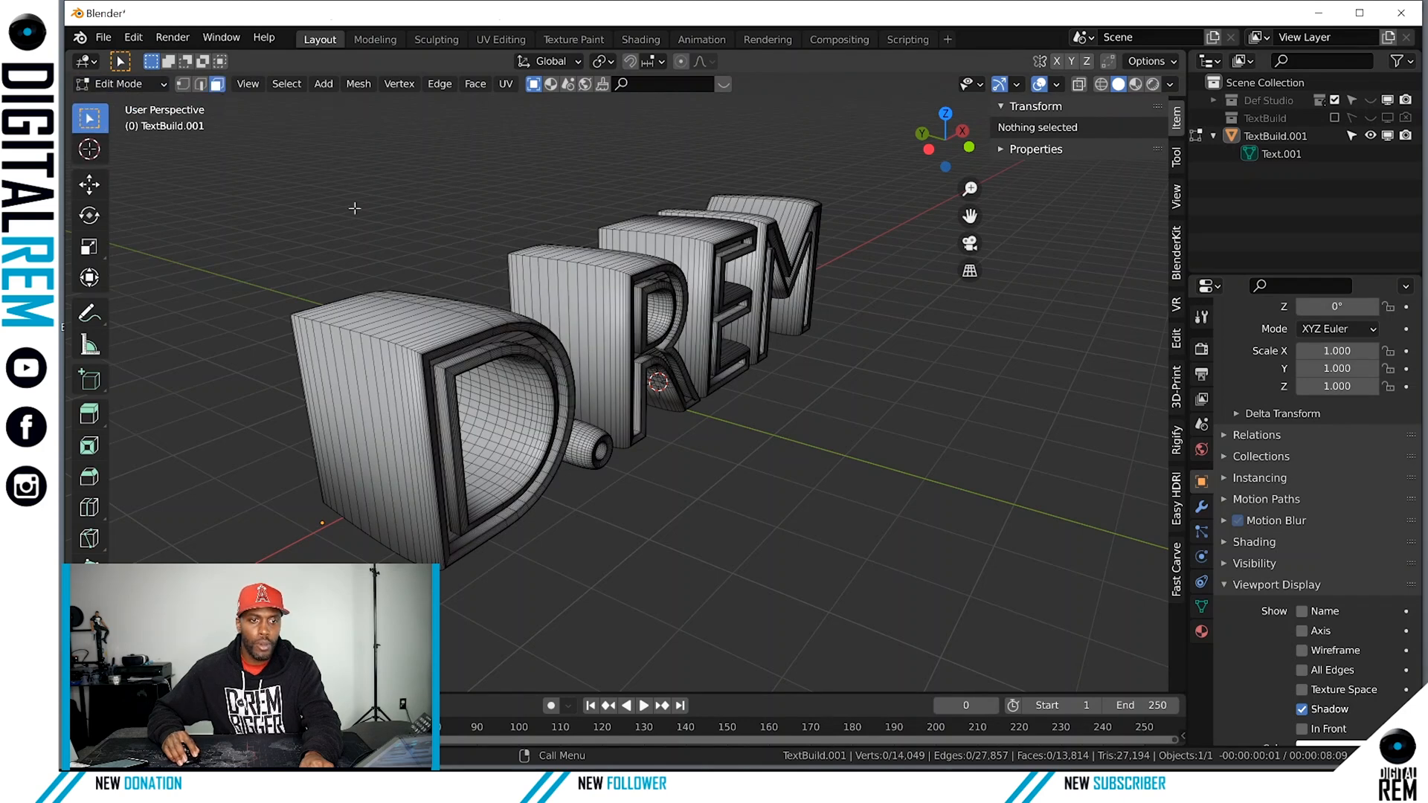
Select eight adjacent vertical faces on the outer side of the letter D and clear the selection again.
{"action": "left_click", "coordinate": [404, 364]}
{"action": "scroll", "coordinate": [384, 358], "scroll_direction": "up", "scroll_amount": 3}
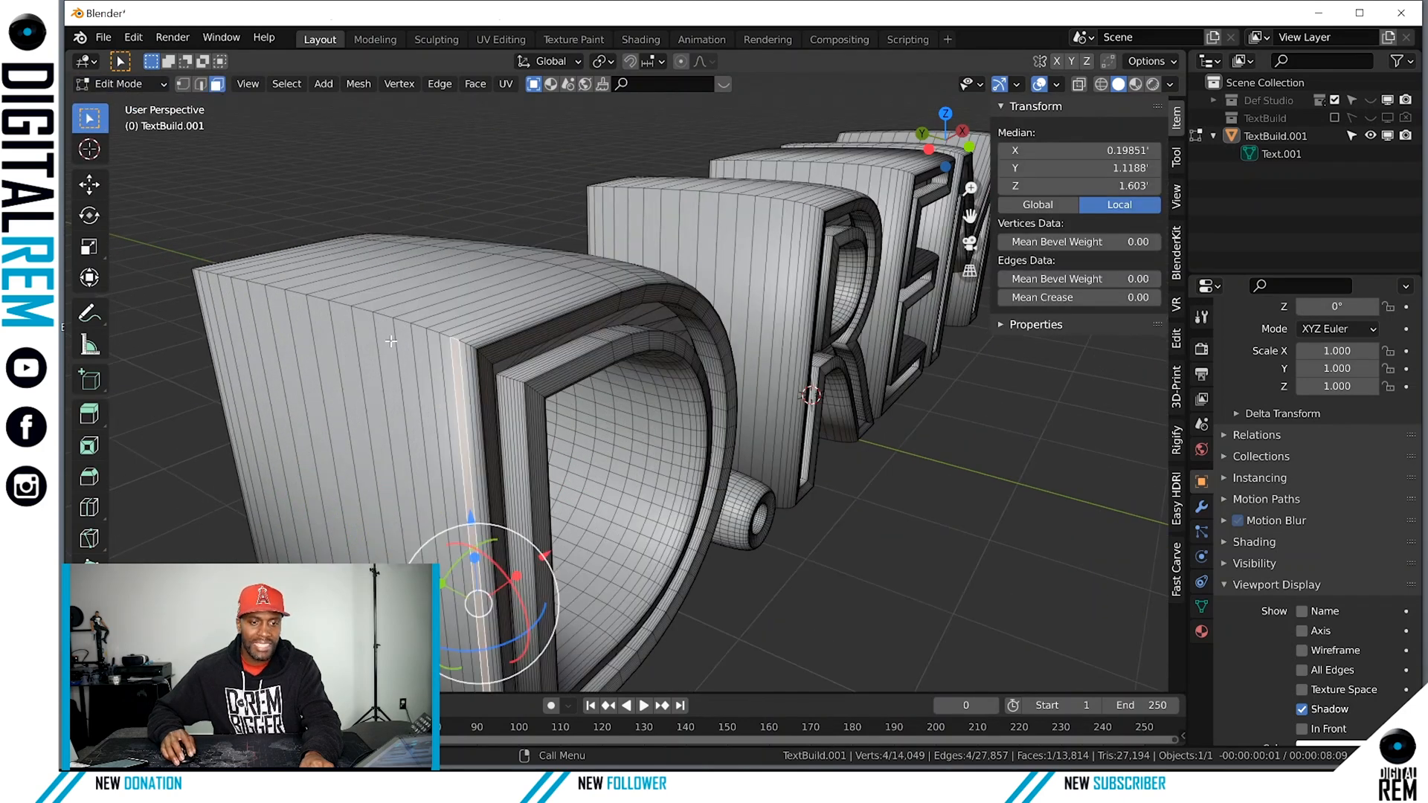
{"action": "left_click", "coordinate": [389, 341]}
{"action": "left_click", "coordinate": [368, 342]}
{"action": "left_click", "coordinate": [347, 344], "text": "shift"}
{"action": "left_click", "coordinate": [327, 345], "text": "shift"}
{"action": "left_click", "coordinate": [307, 346], "text": "shift"}
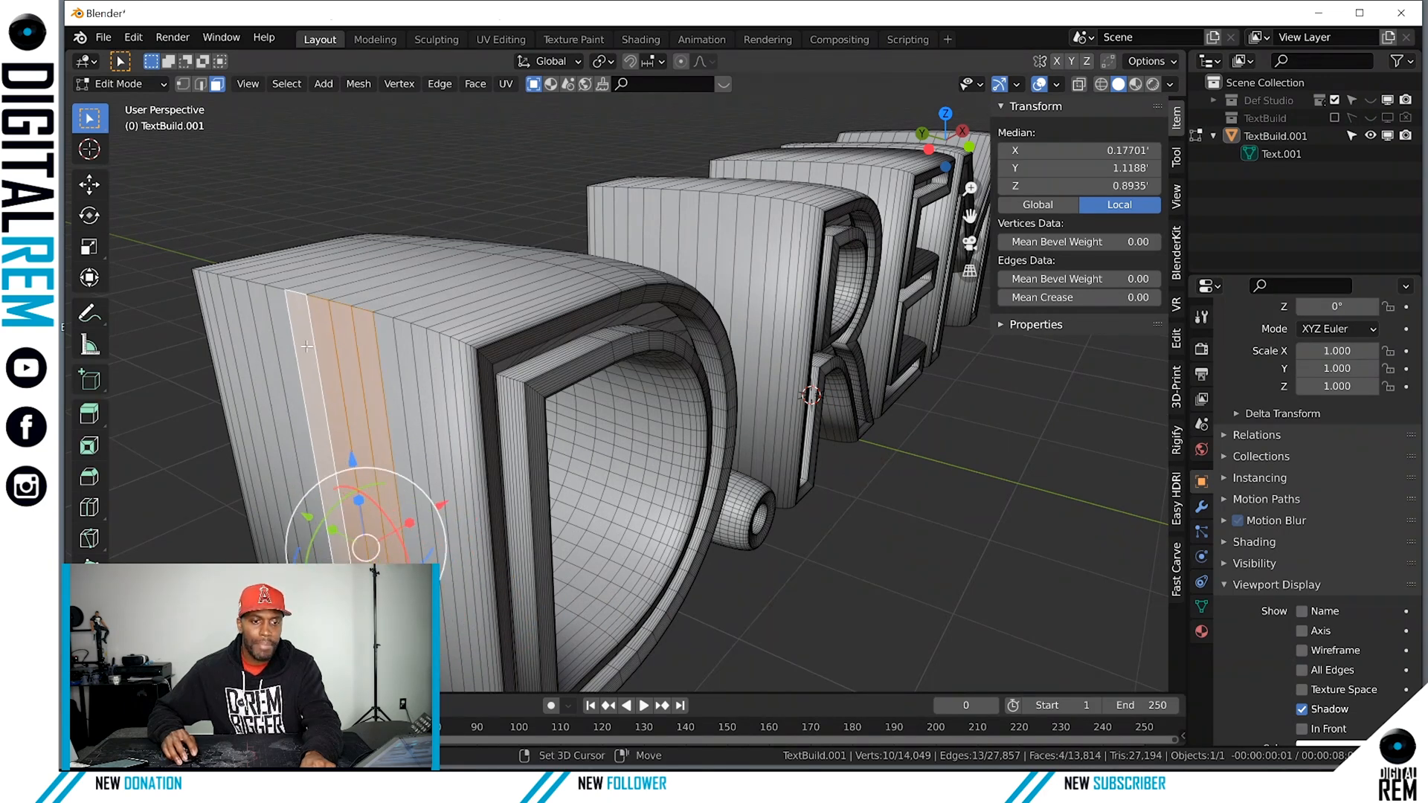
{"action": "left_click", "coordinate": [284, 342], "text": "shift"}
{"action": "left_click", "coordinate": [394, 351], "text": "shift"}
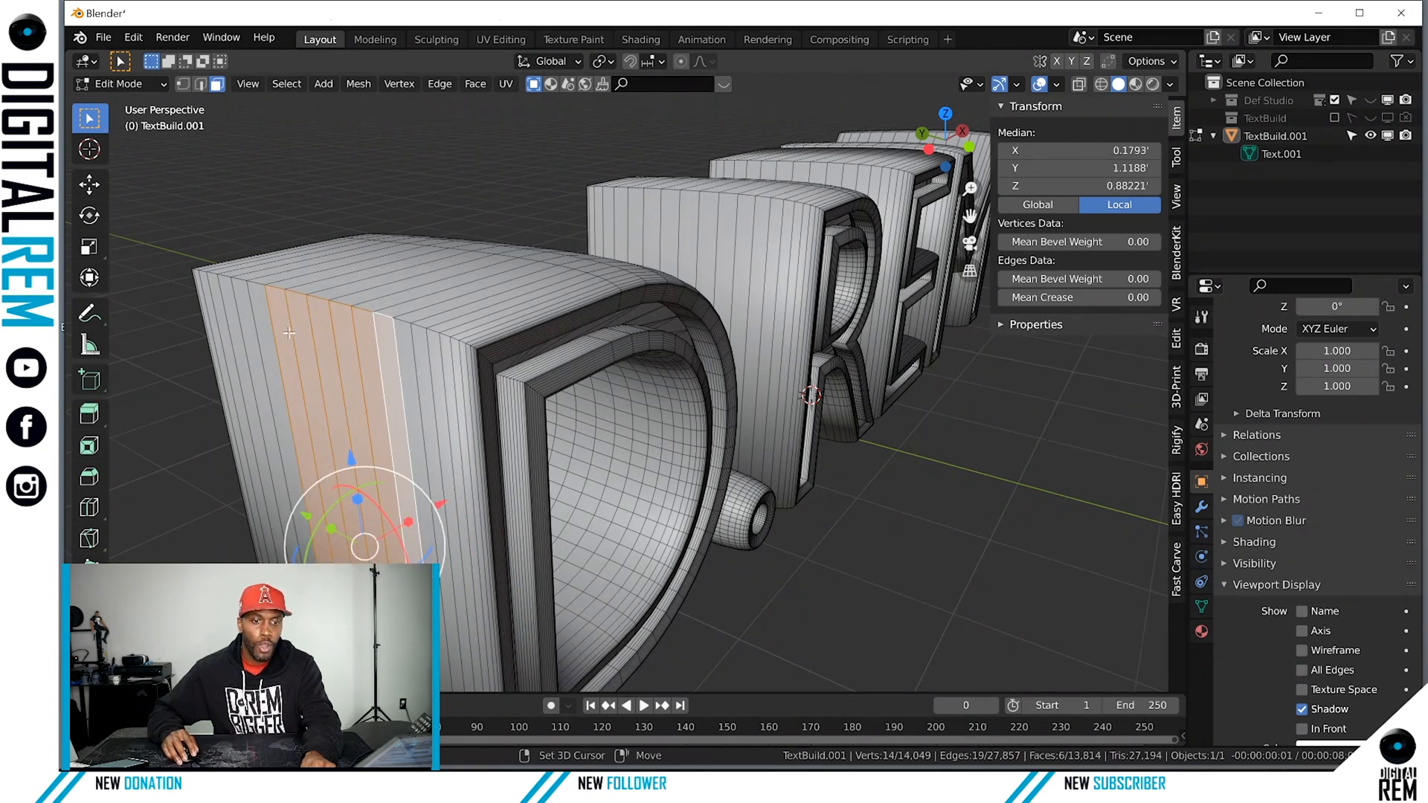
{"action": "left_click", "coordinate": [261, 330], "text": "shift"}
{"action": "left_click", "coordinate": [244, 331], "text": "shift"}
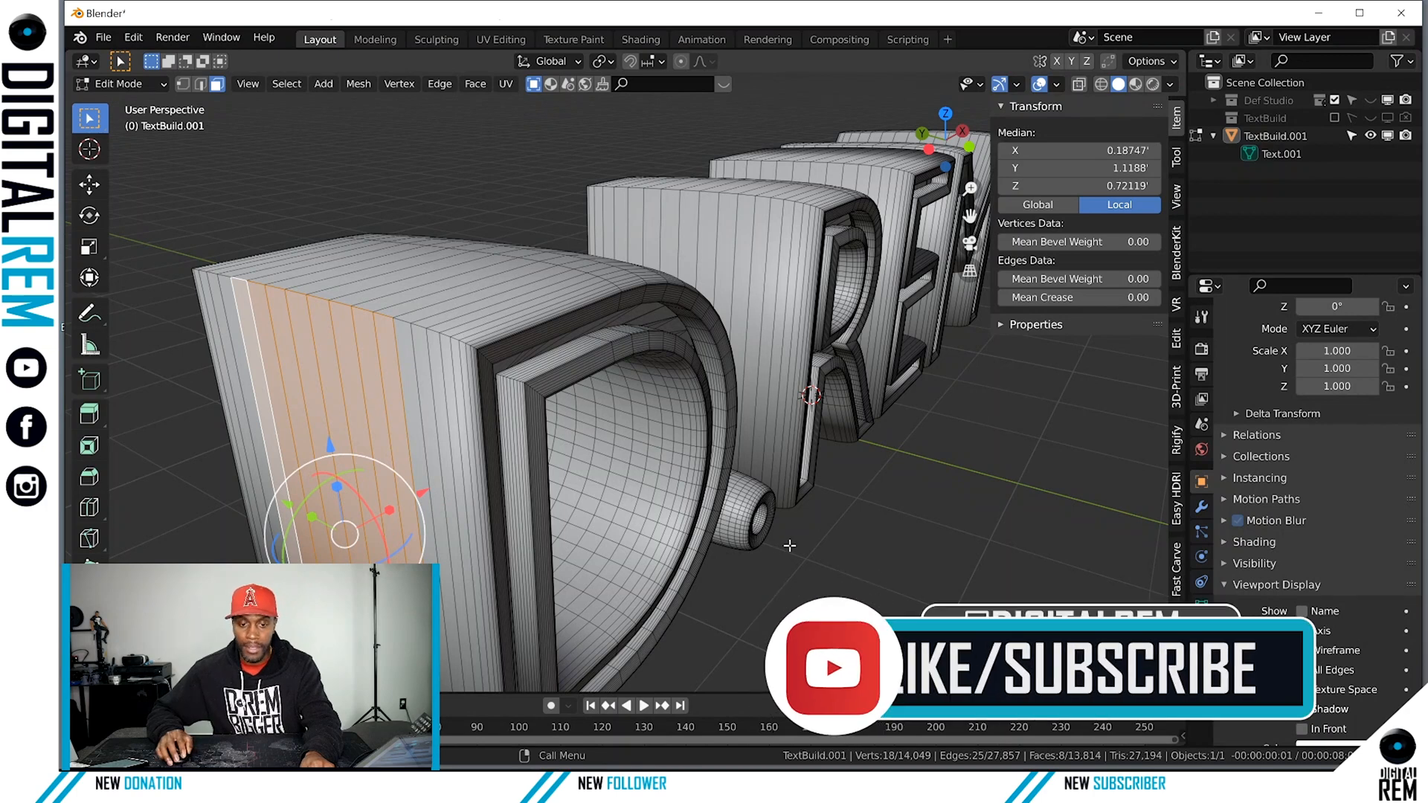
{"action": "middle_click_drag", "start_coordinate": [834, 565], "coordinate": [709, 509]}
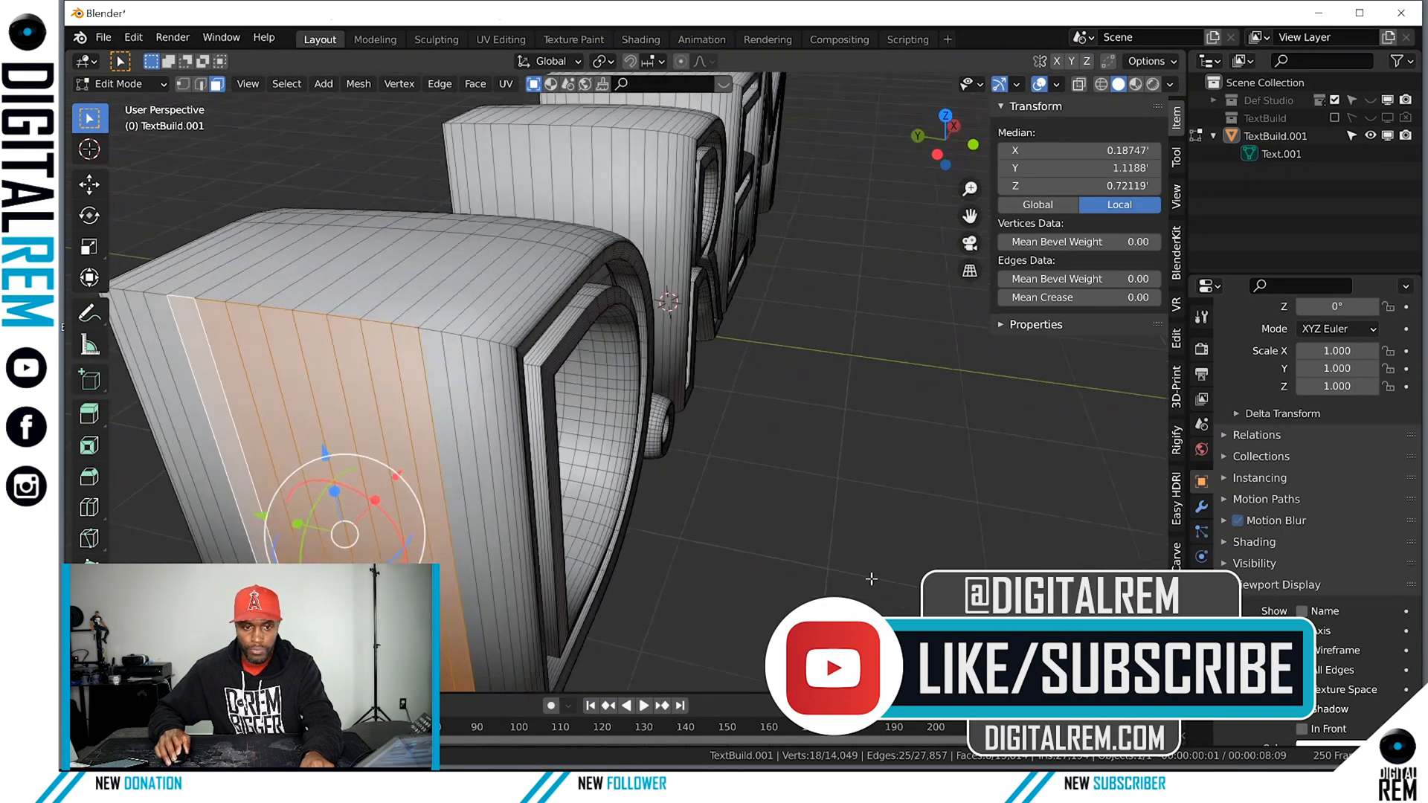
{"action": "middle_click_drag", "start_coordinate": [778, 421], "coordinate": [762, 405]}
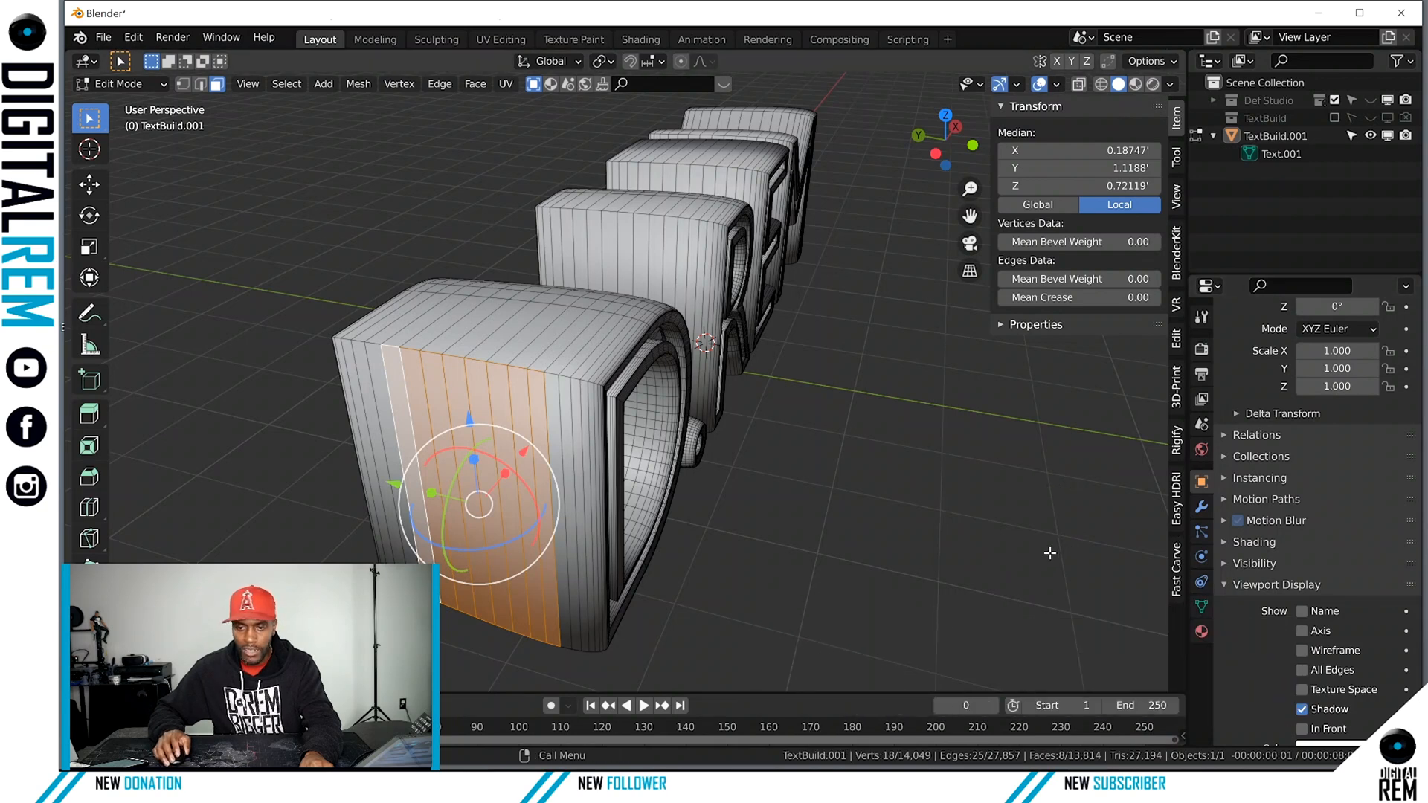
{"action": "left_click", "coordinate": [1202, 631]}
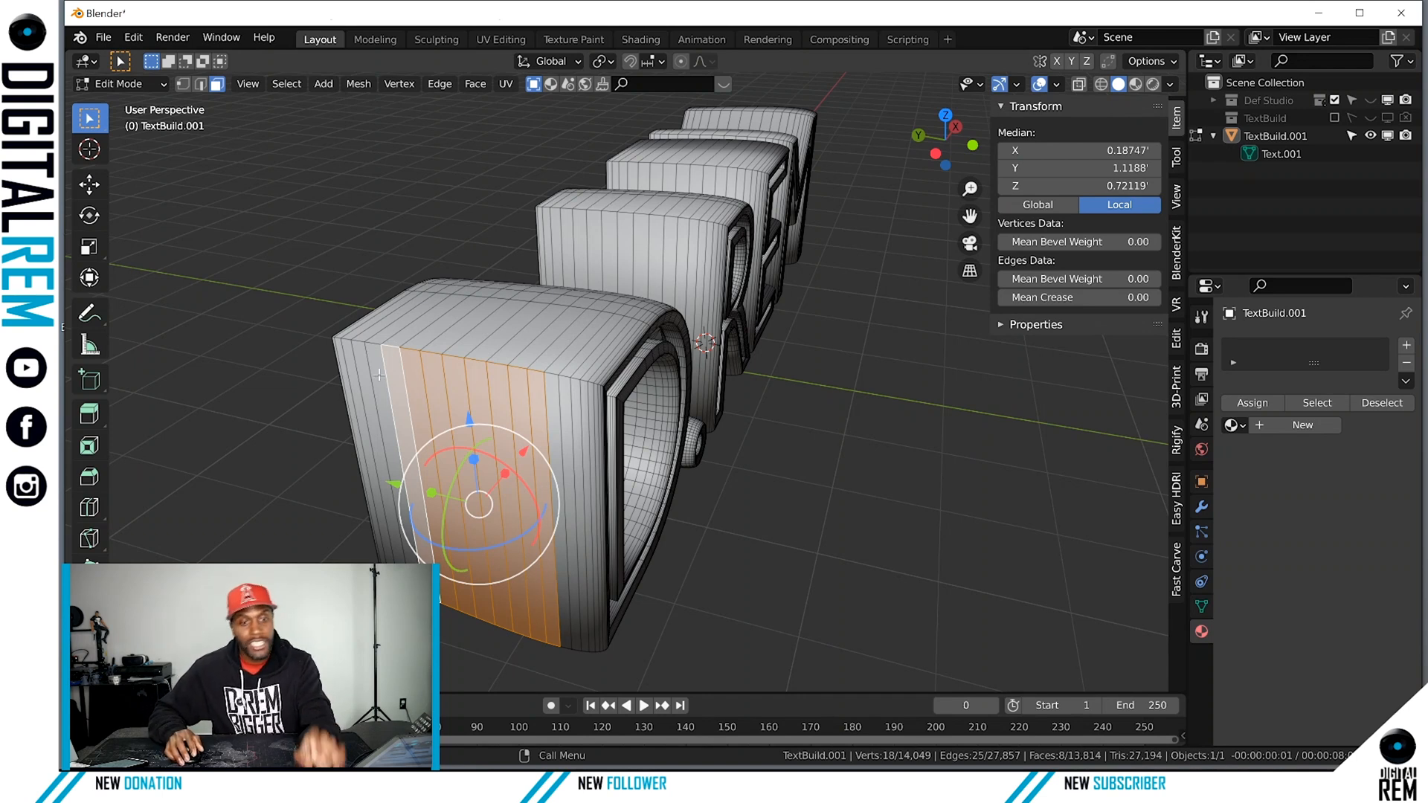
{"action": "left_click", "coordinate": [859, 470]}
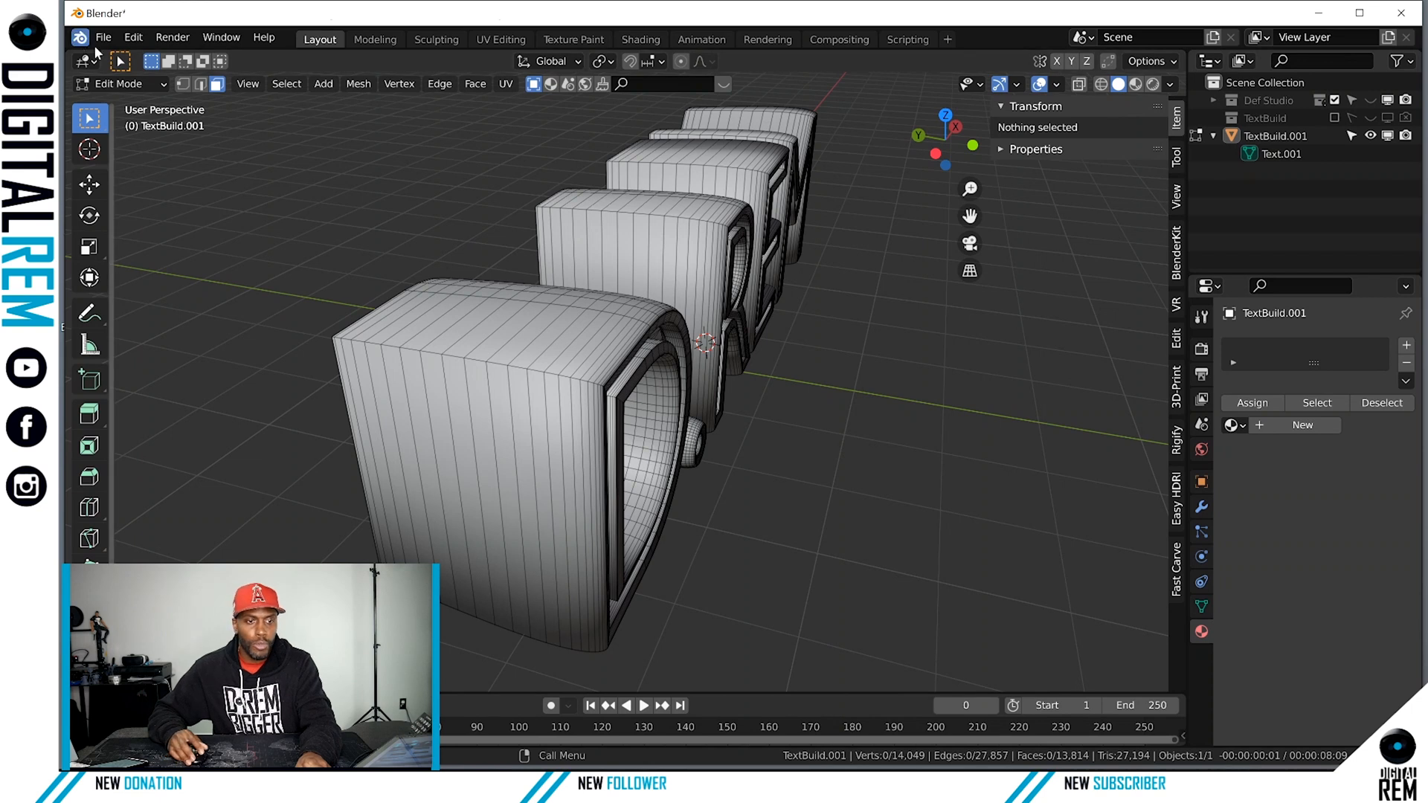
{"action": "left_click", "coordinate": [115, 84]}
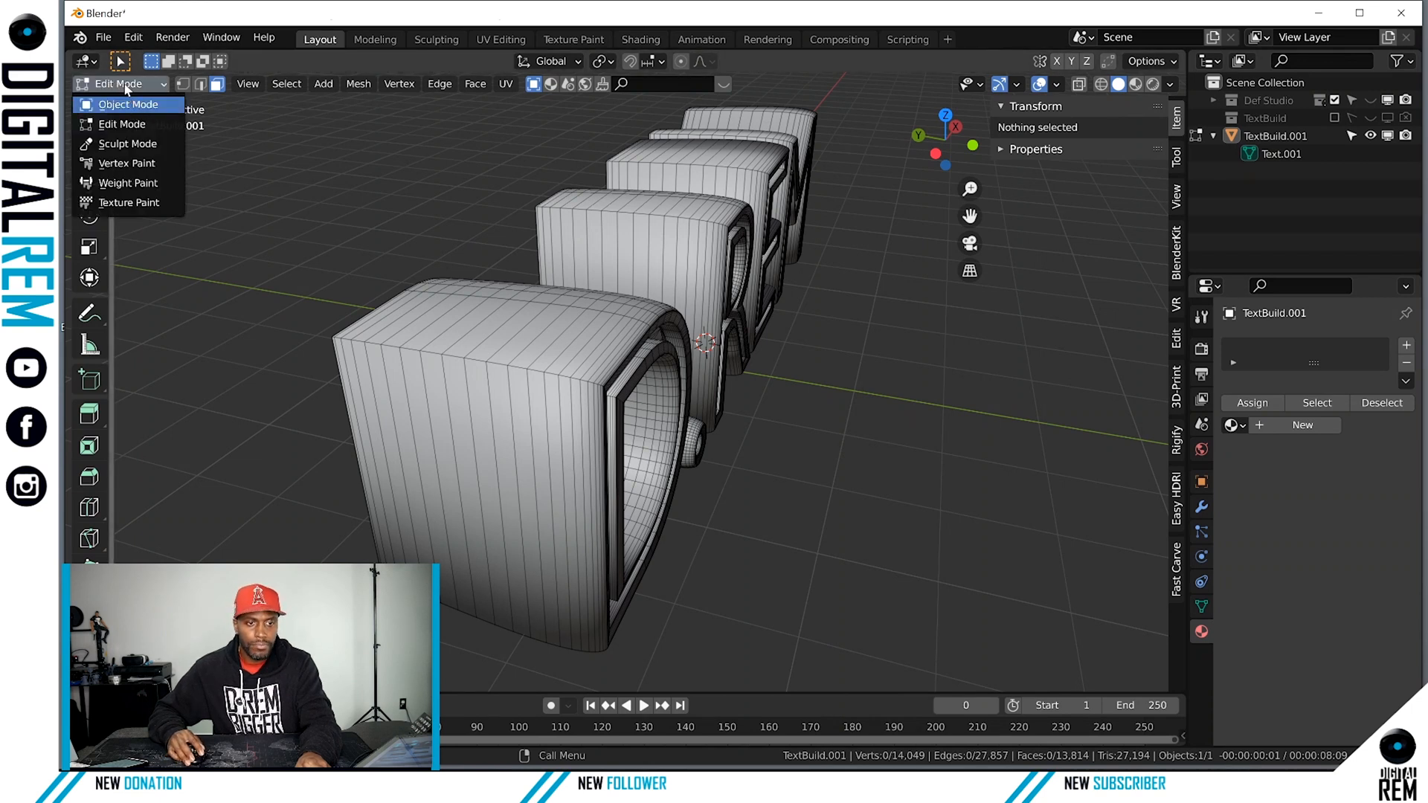
{"action": "left_click", "coordinate": [130, 88]}
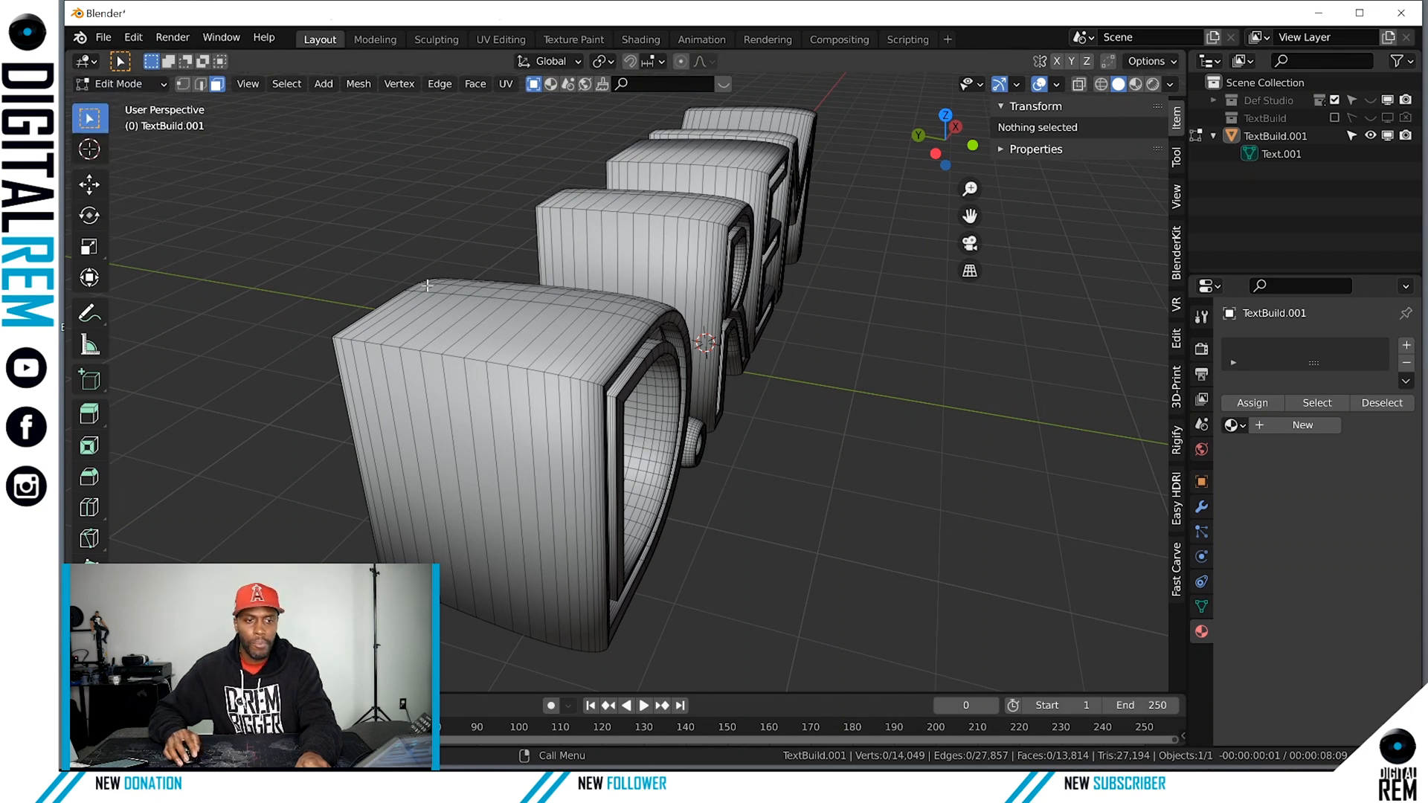
{"action": "left_click", "coordinate": [134, 89]}
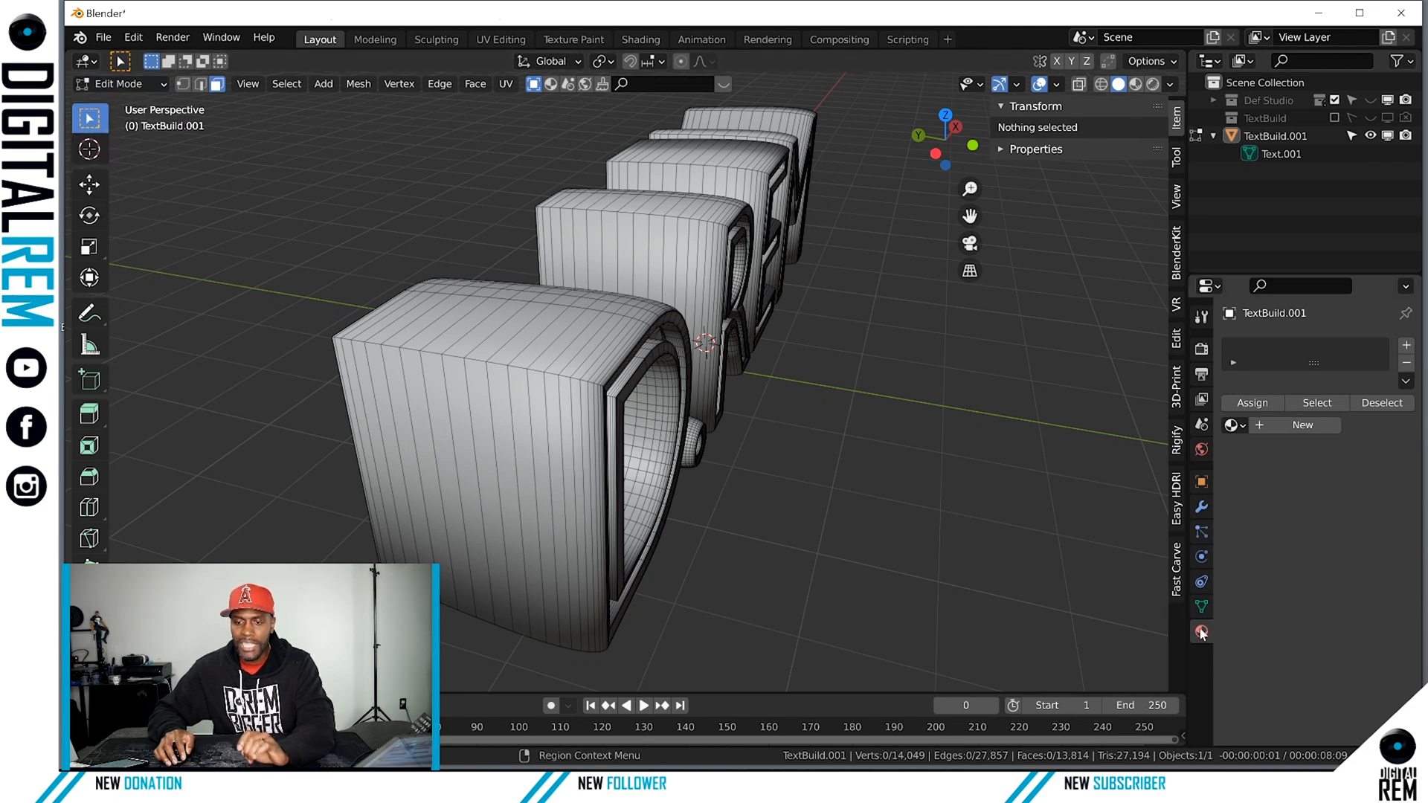
{"action": "left_click", "coordinate": [1201, 482]}
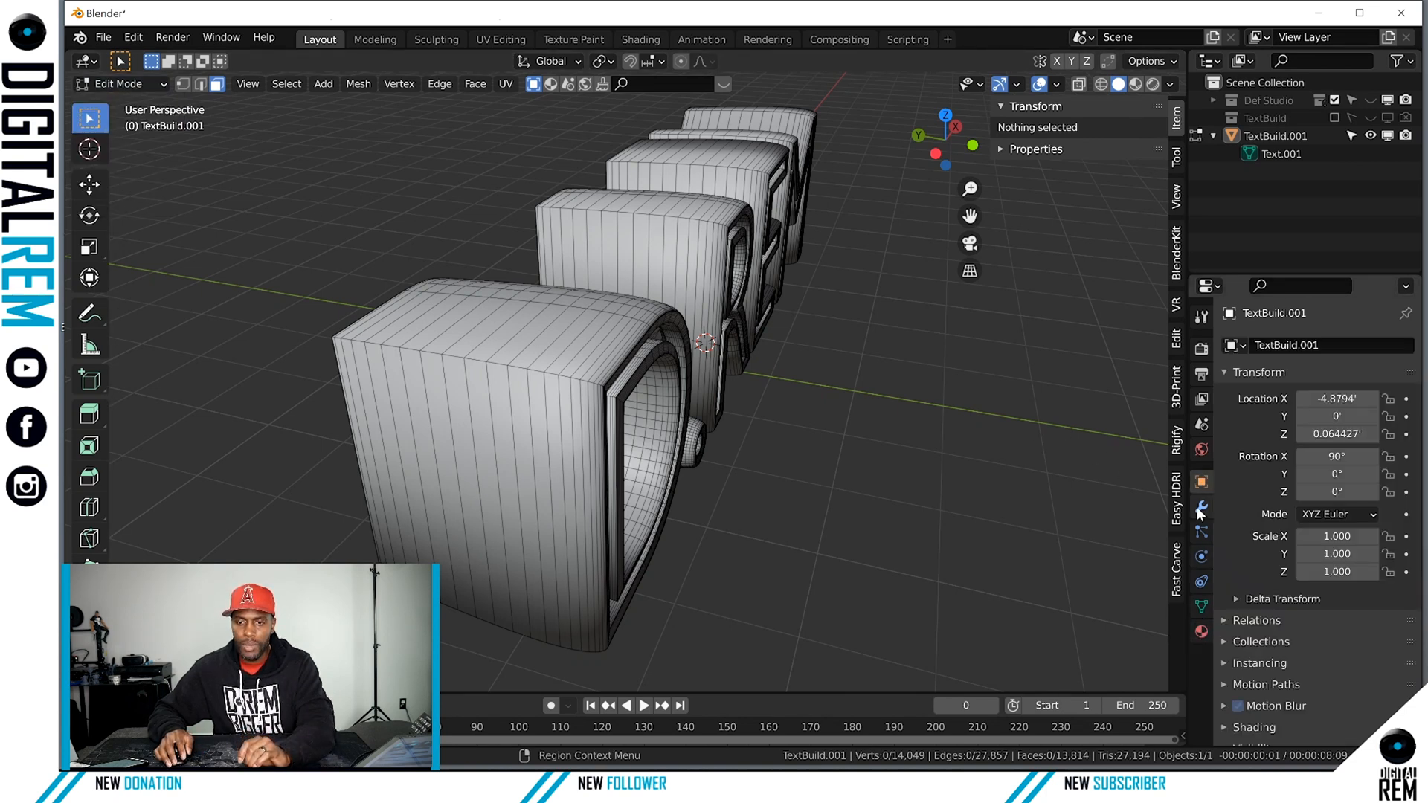
Create a new material on the text mesh and name it Mat 01.
{"action": "left_click", "coordinate": [1202, 633]}
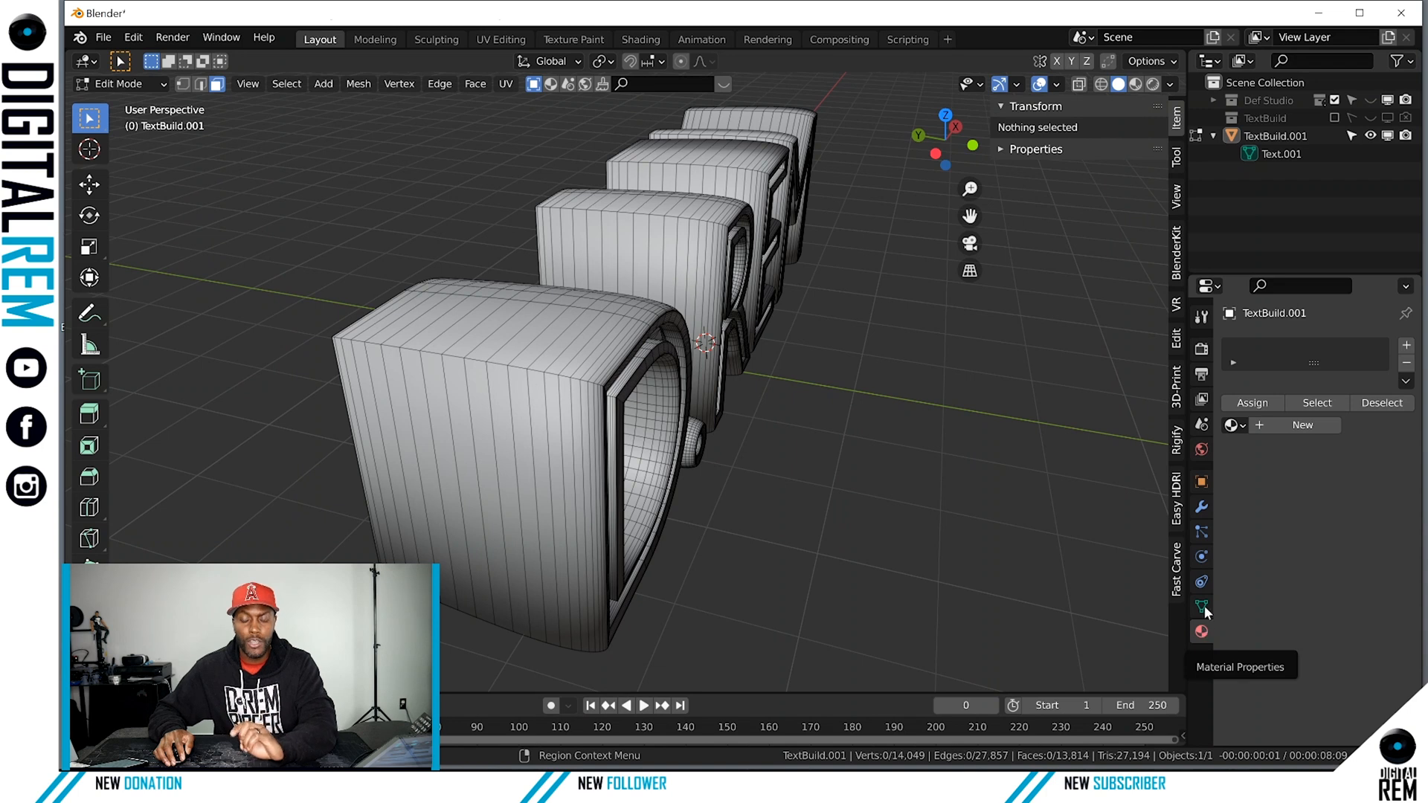
{"action": "left_click", "coordinate": [1294, 425]}
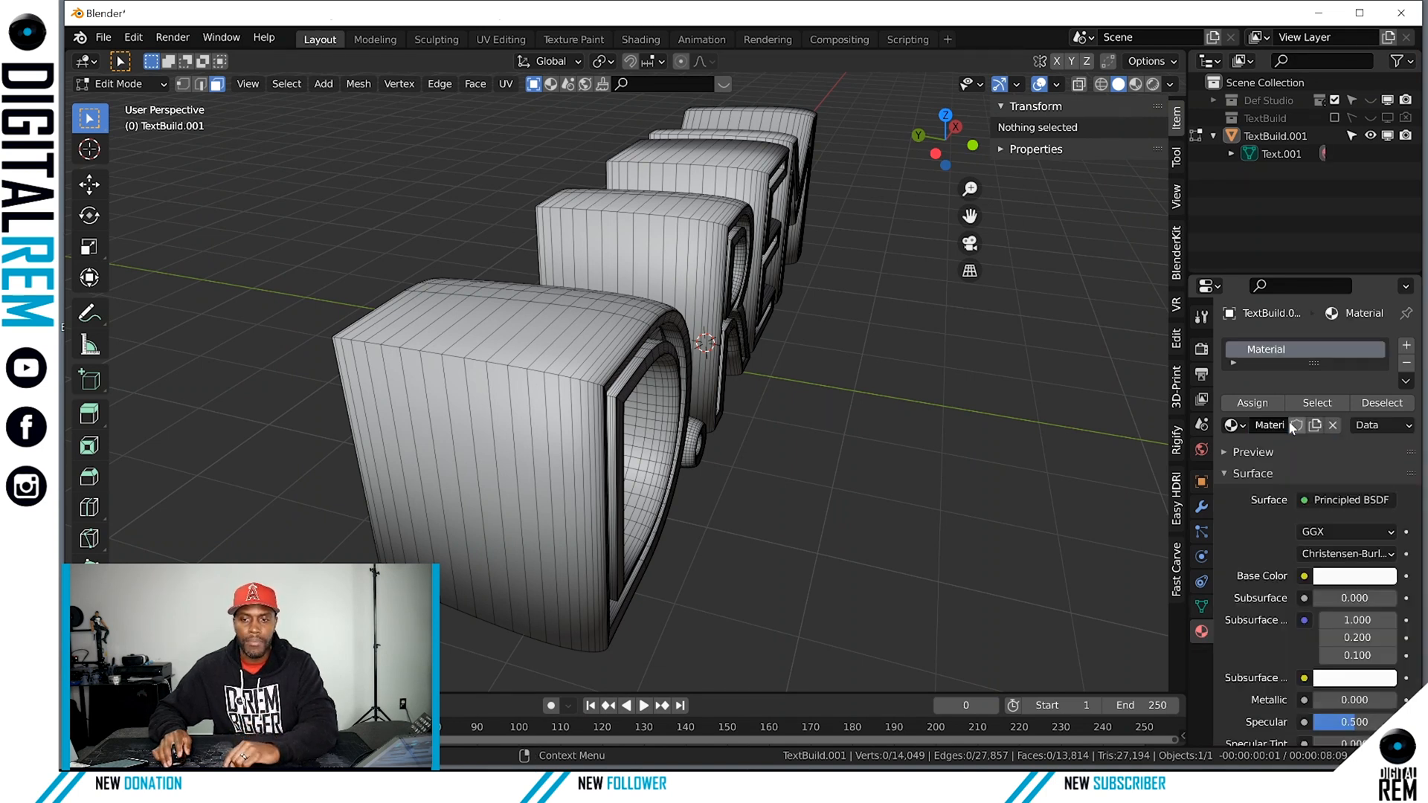
{"action": "double_click", "coordinate": [1276, 350]}
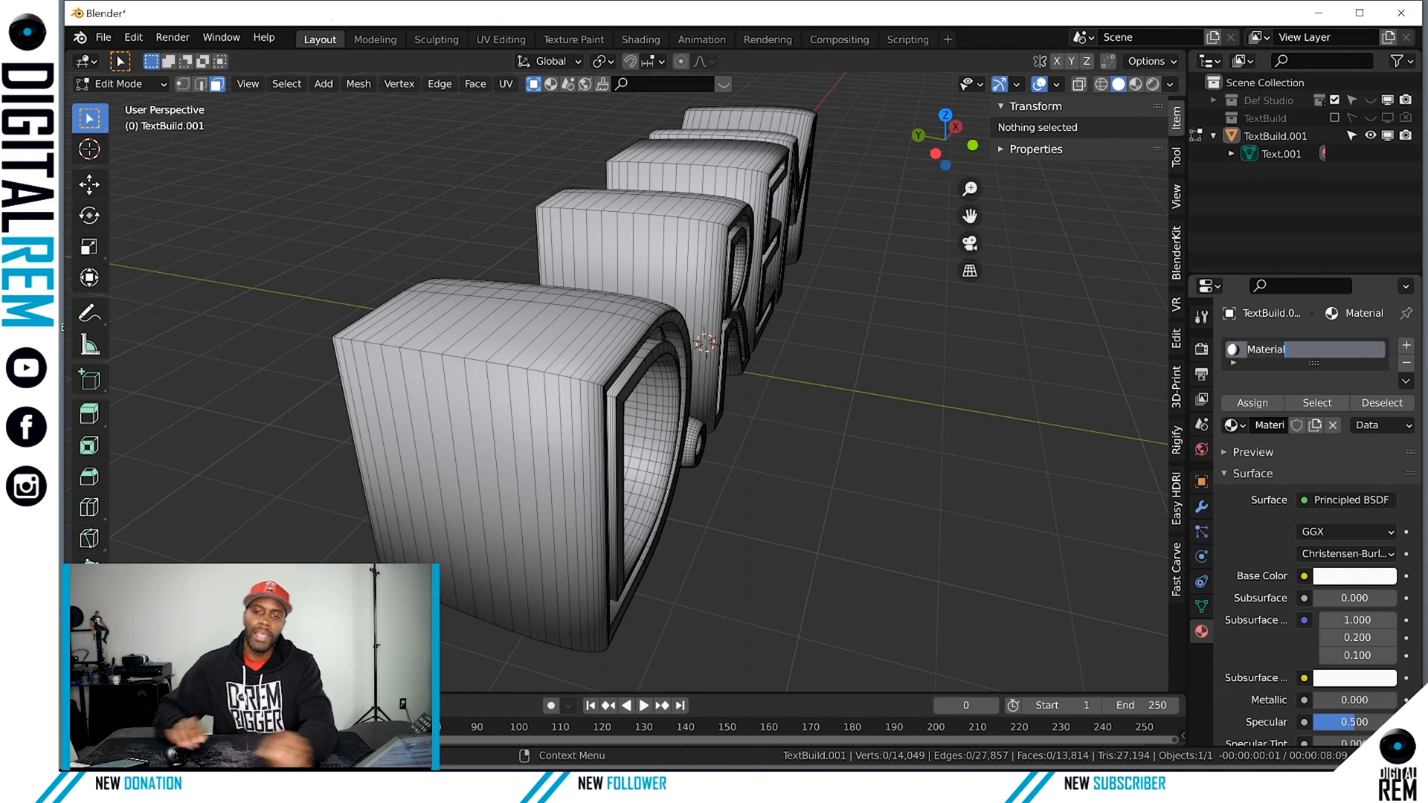
{"action": "key", "text": "BackSpace"}
{"action": "key", "text": "BackSpace"}
{"action": "key", "text": "BackSpace"}
{"action": "key", "text": "BackSpace"}
{"action": "key", "text": "BackSpace"}
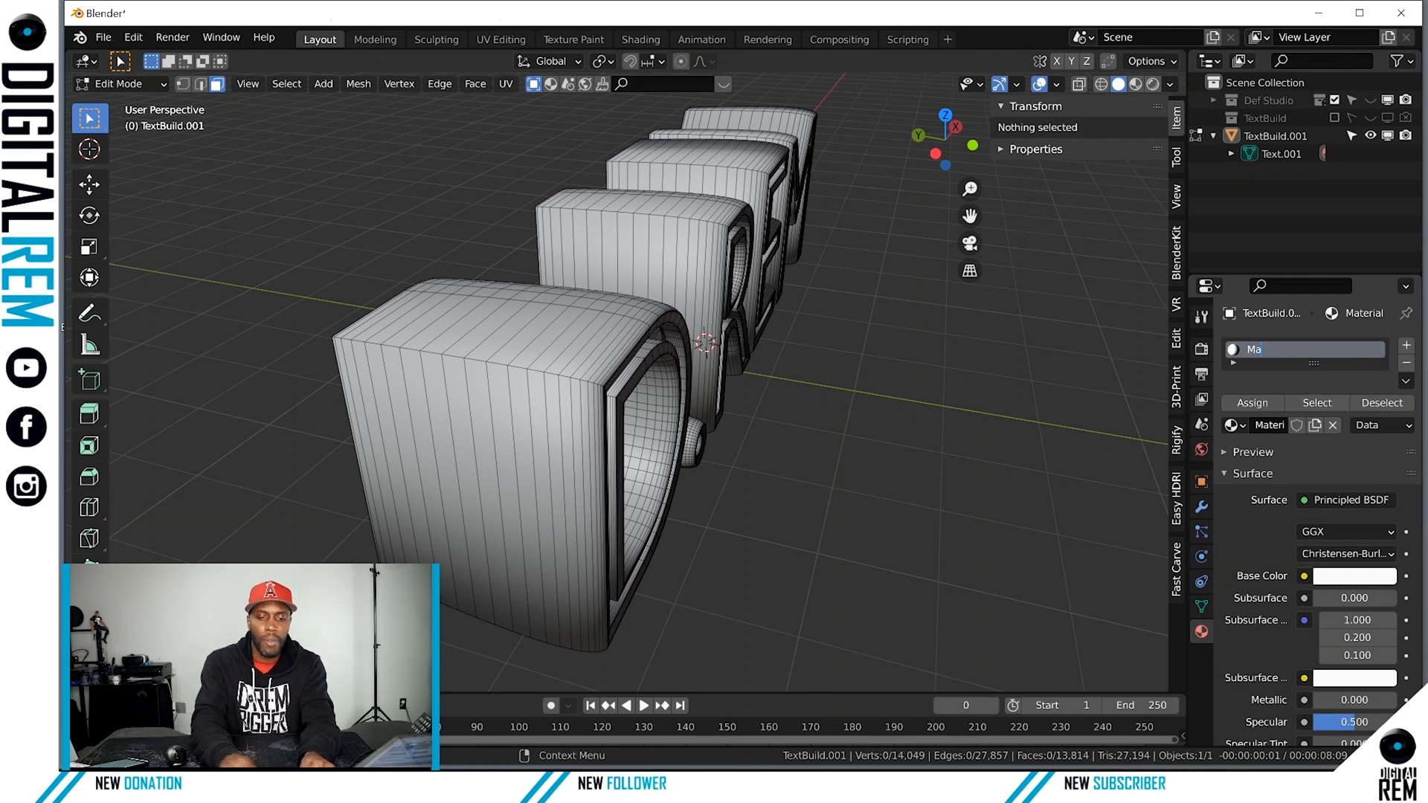
{"action": "type", "text": "01"}
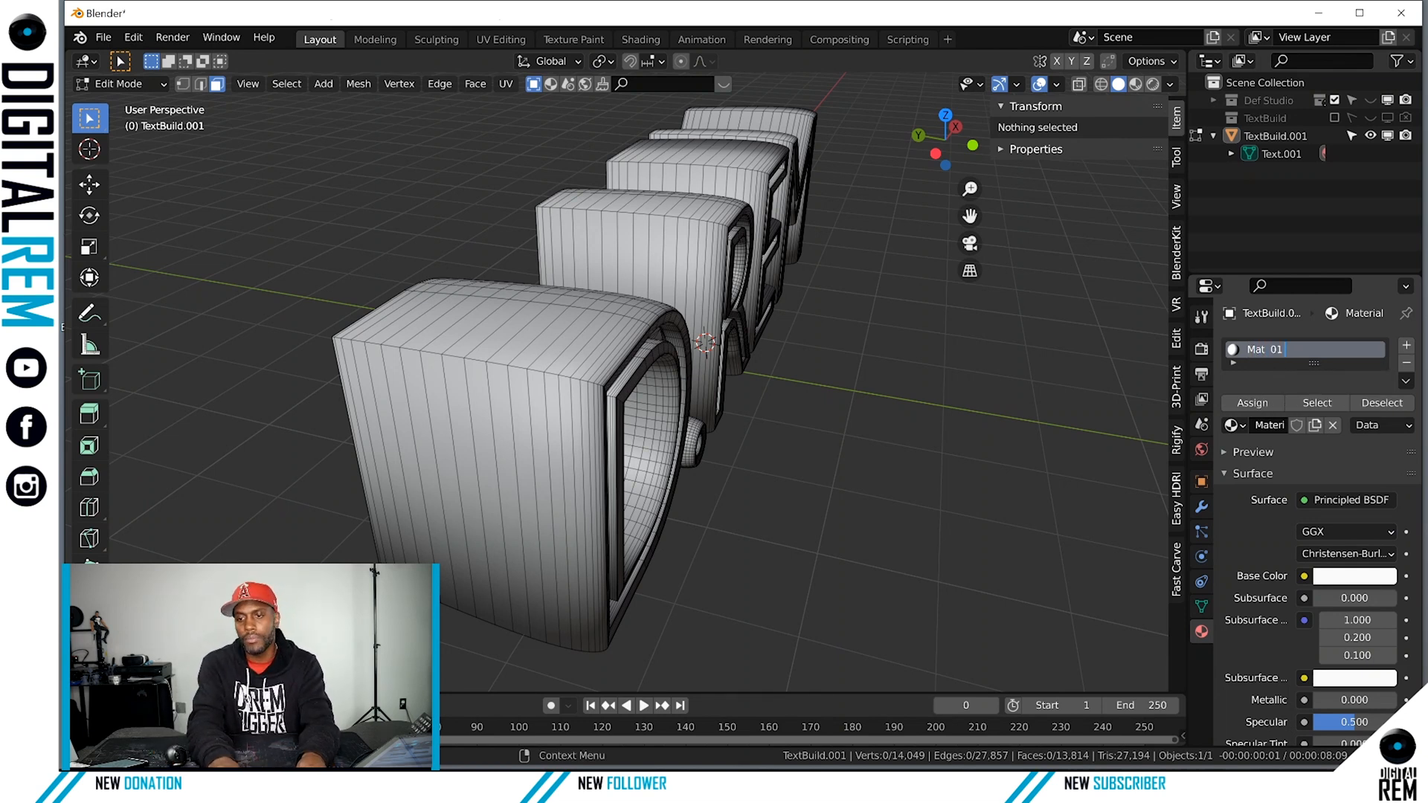
{"action": "key", "text": "Return"}
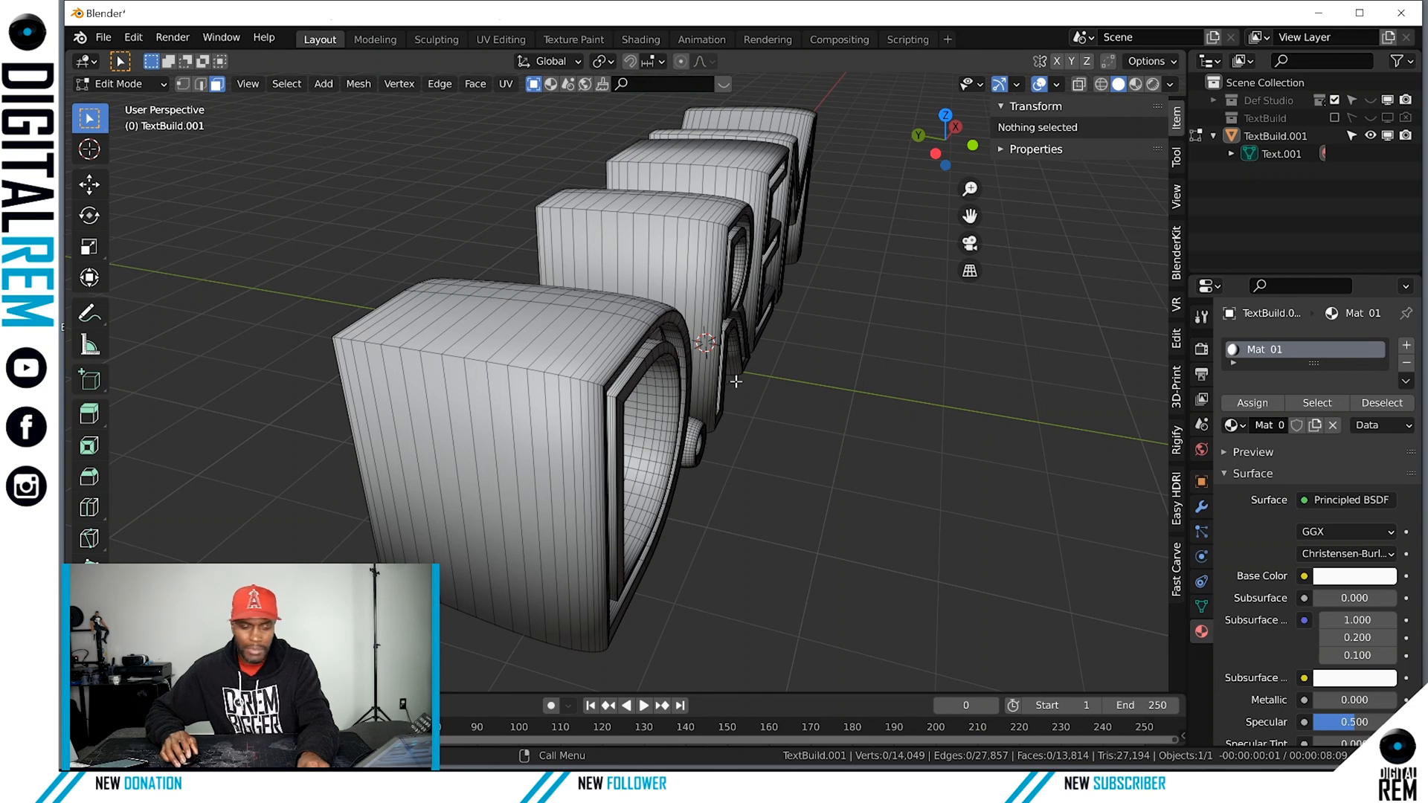
Return to Object Mode and select the D.REM text object.
{"action": "key", "text": "Tab"}
{"action": "left_click", "coordinate": [533, 391]}
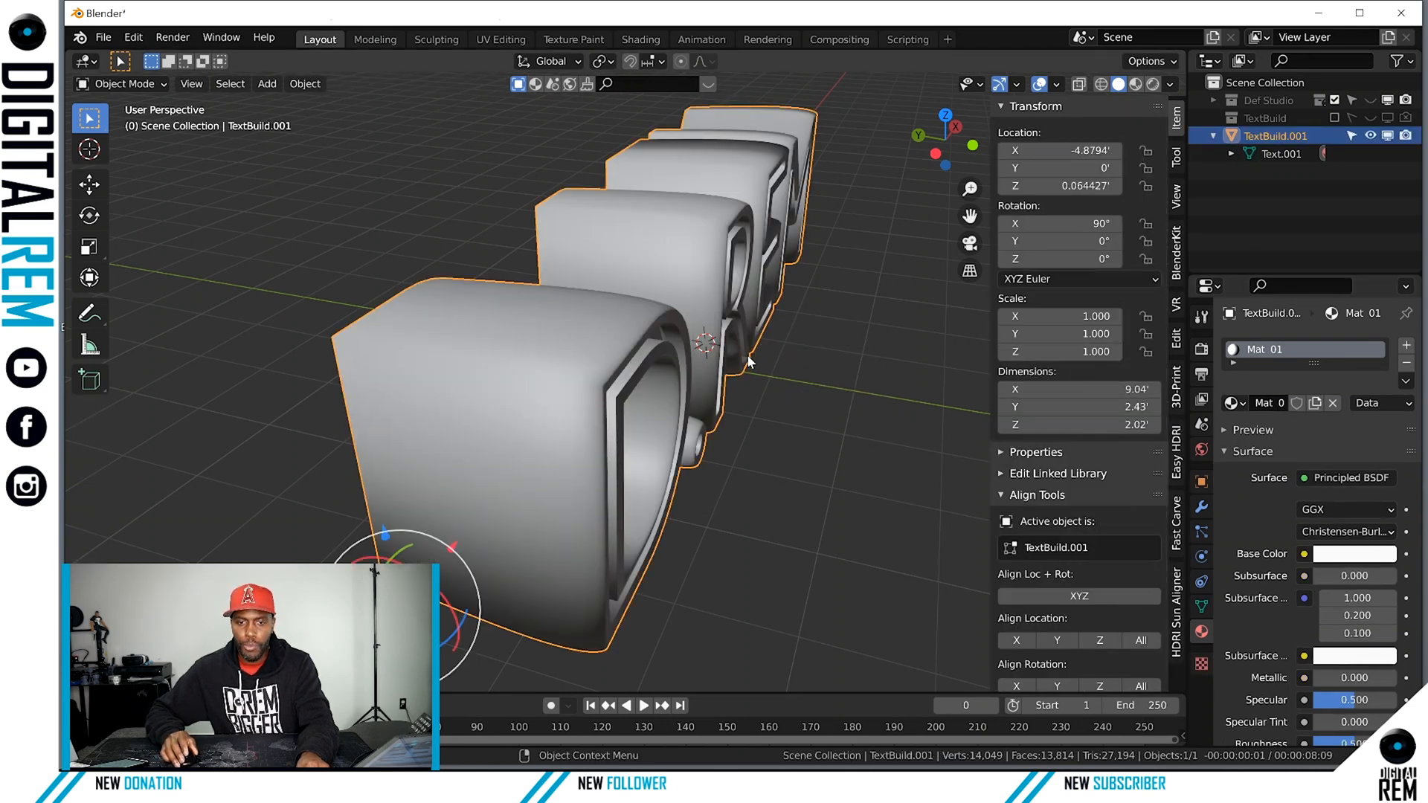
{"action": "middle_click_drag", "start_coordinate": [748, 364], "coordinate": [572, 274]}
{"action": "middle_click_drag", "start_coordinate": [741, 305], "coordinate": [689, 381]}
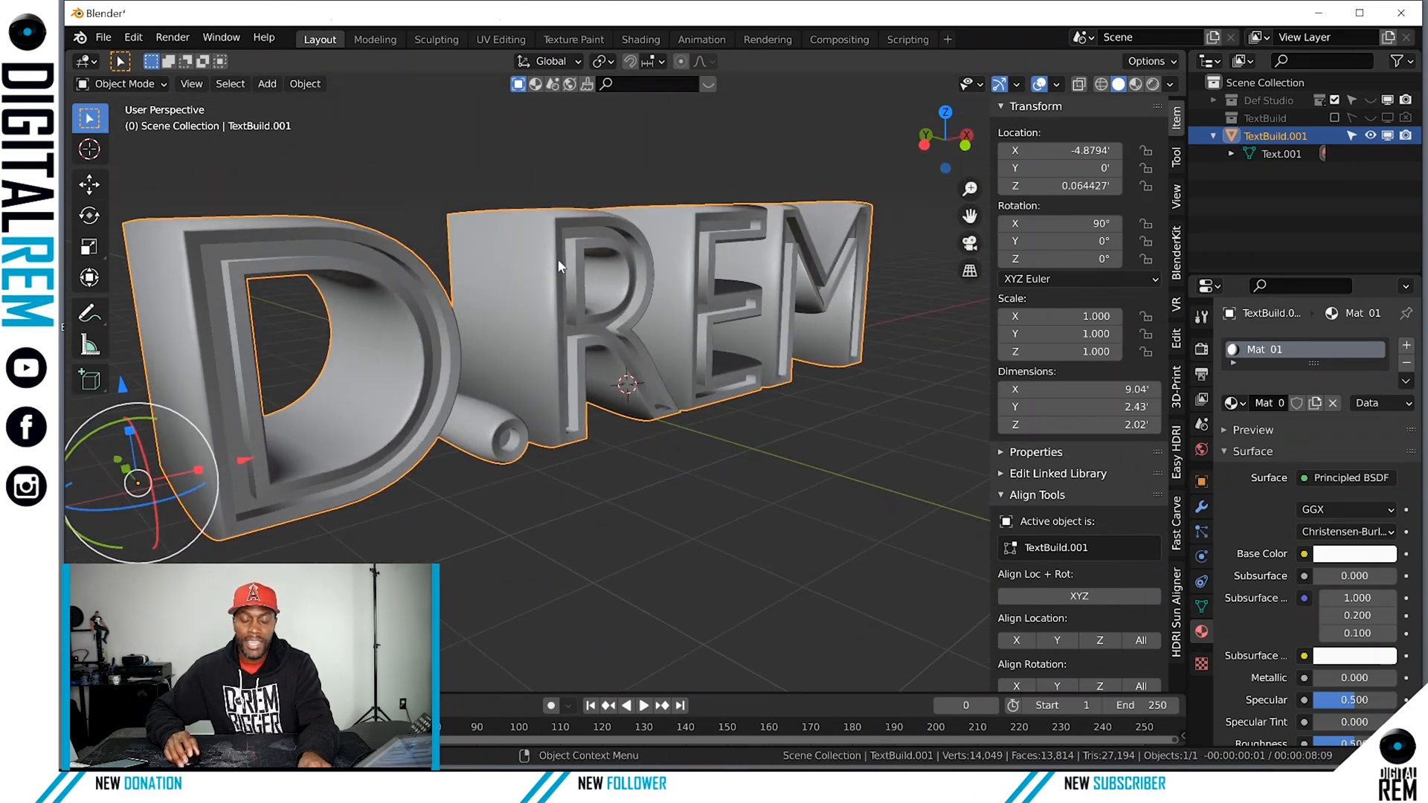
{"action": "middle_click_drag", "start_coordinate": [563, 268], "coordinate": [634, 307]}
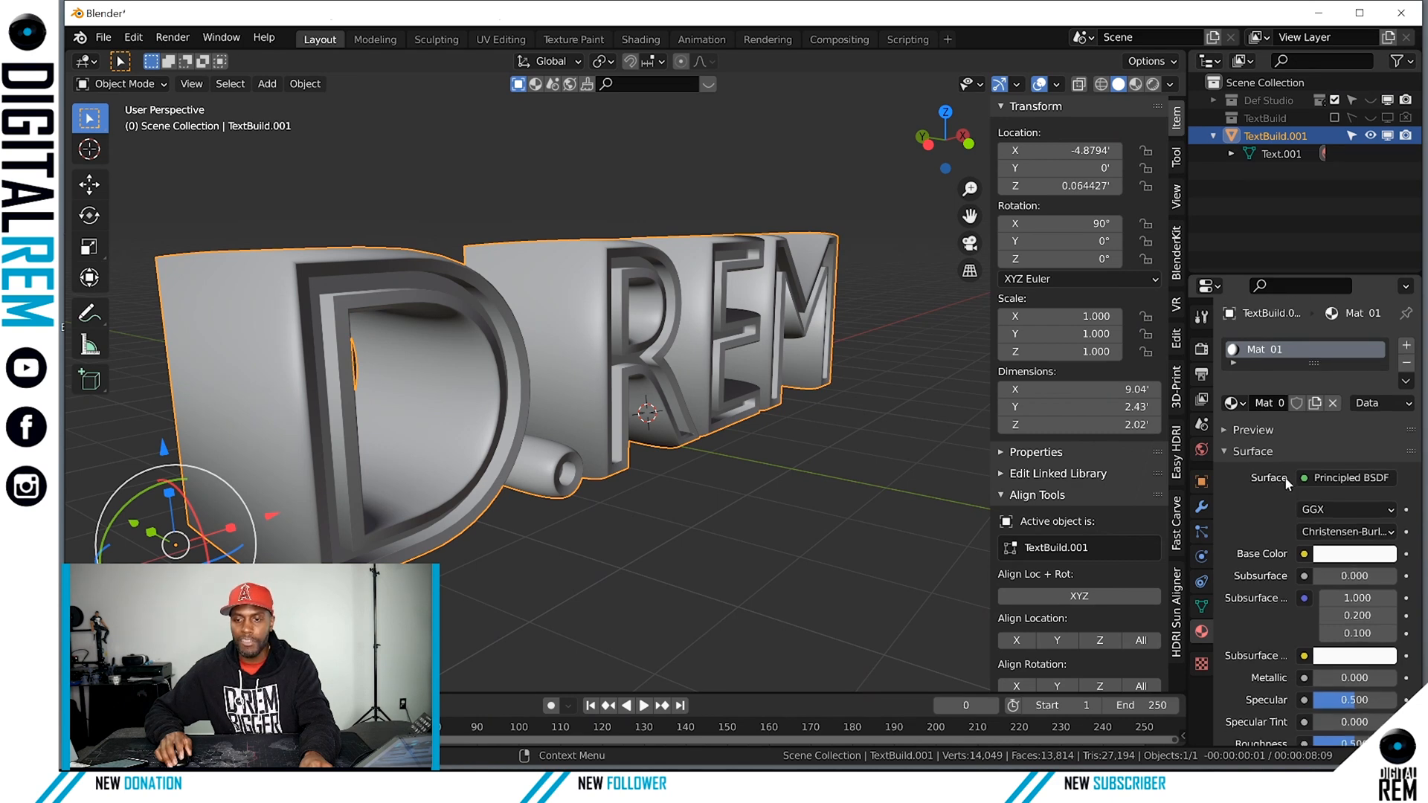
Examine the surface section of Mat 01 and the list of shader types available for it.
{"action": "left_click", "coordinate": [1226, 451]}
{"action": "left_click", "coordinate": [1226, 450]}
{"action": "left_click", "coordinate": [1332, 480]}
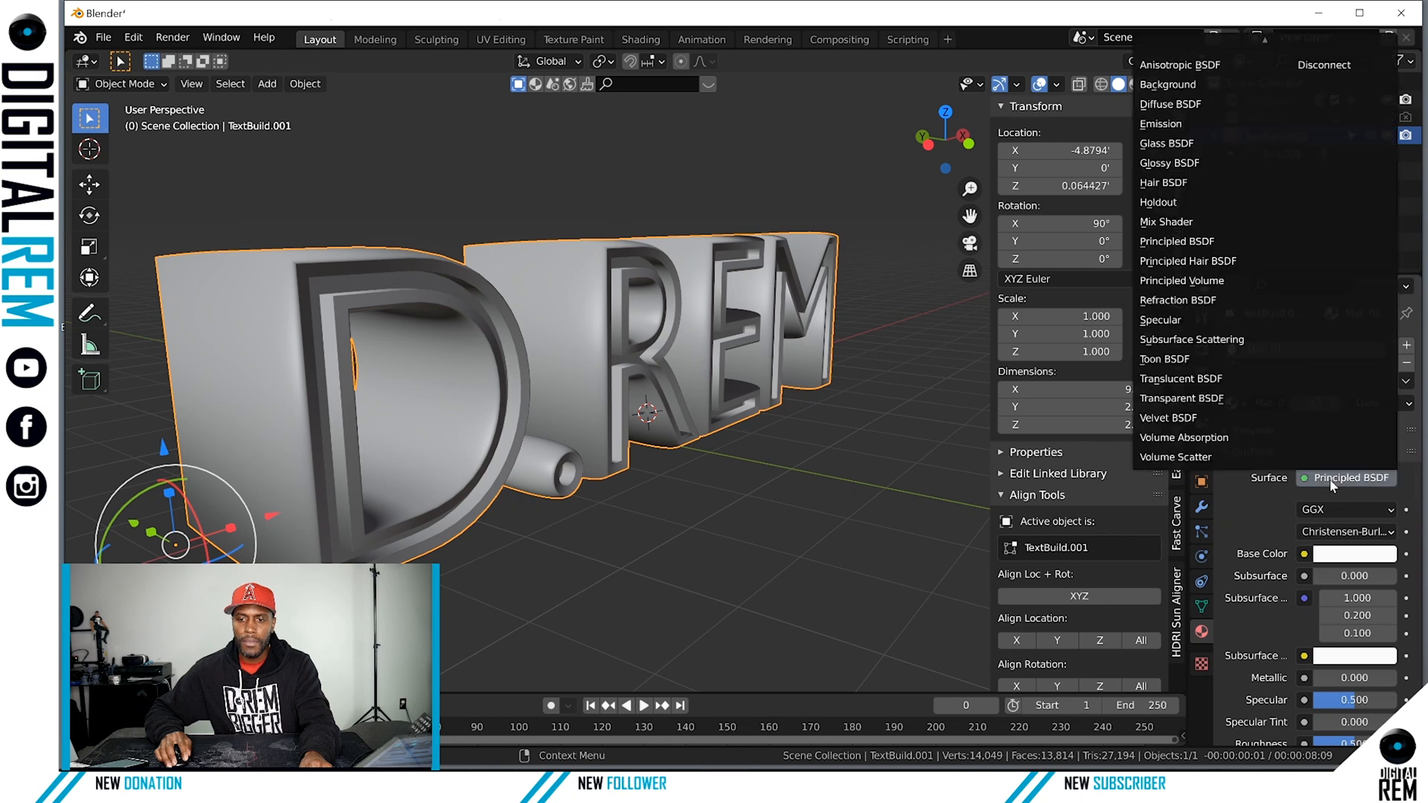
{"action": "left_click", "coordinate": [1331, 480]}
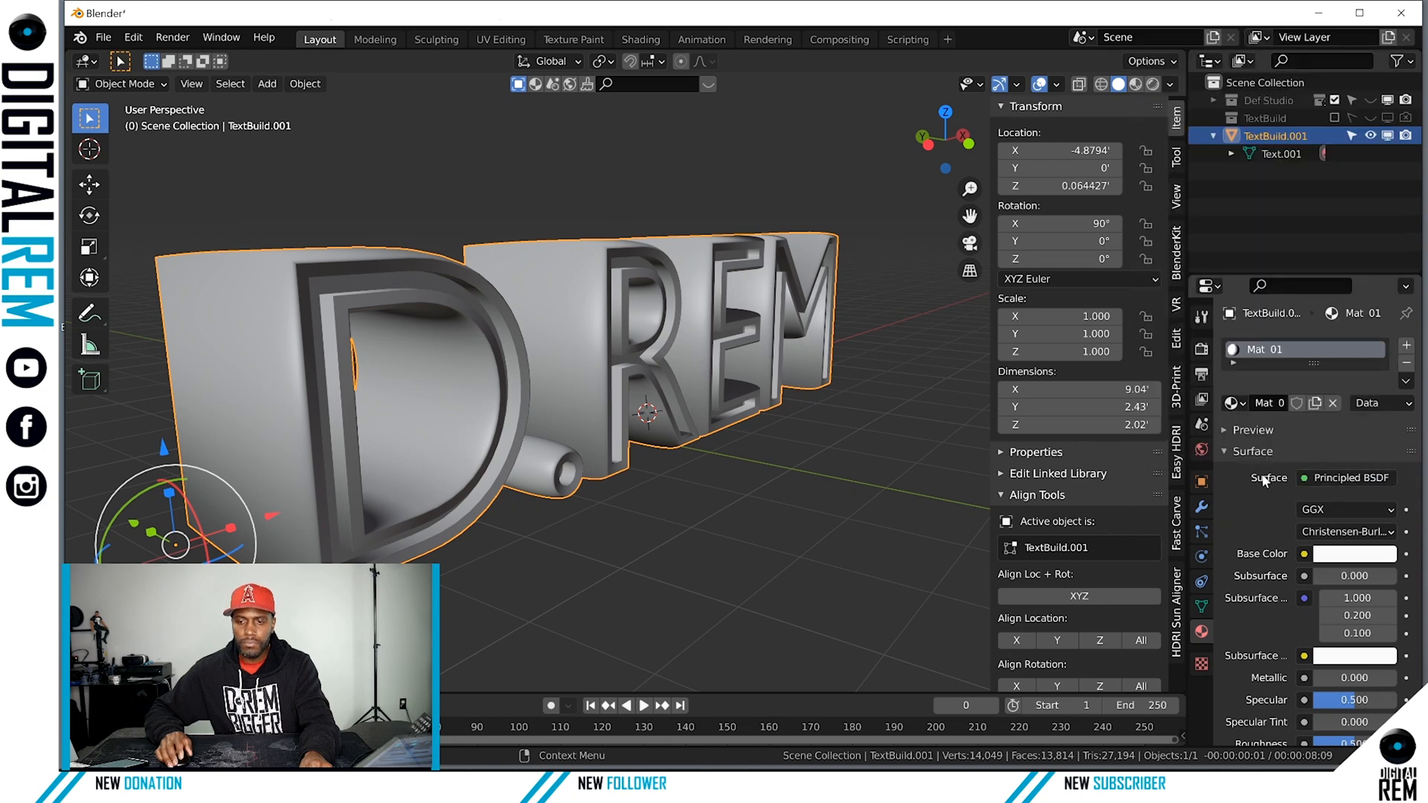
{"action": "left_click", "coordinate": [1226, 450]}
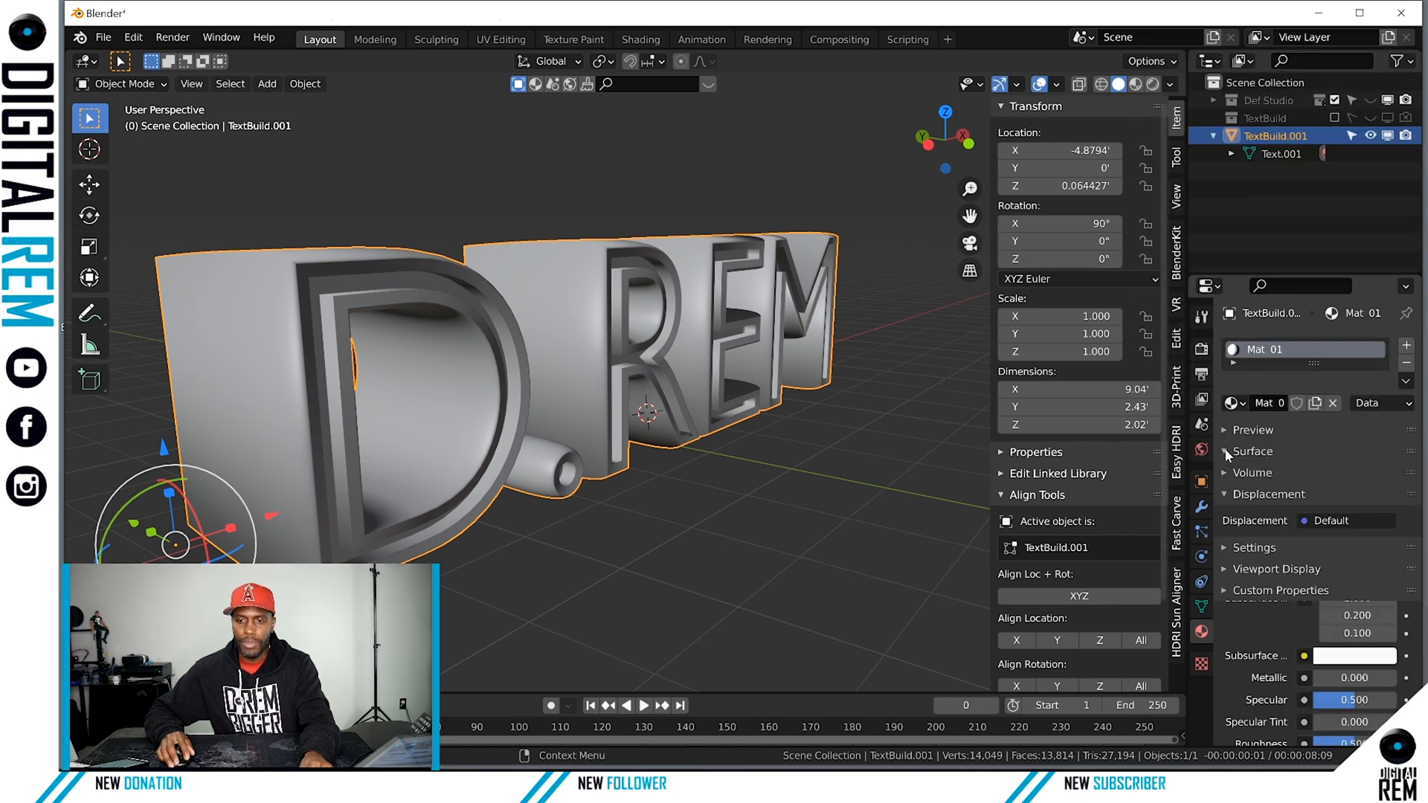
{"action": "left_click", "coordinate": [1224, 448]}
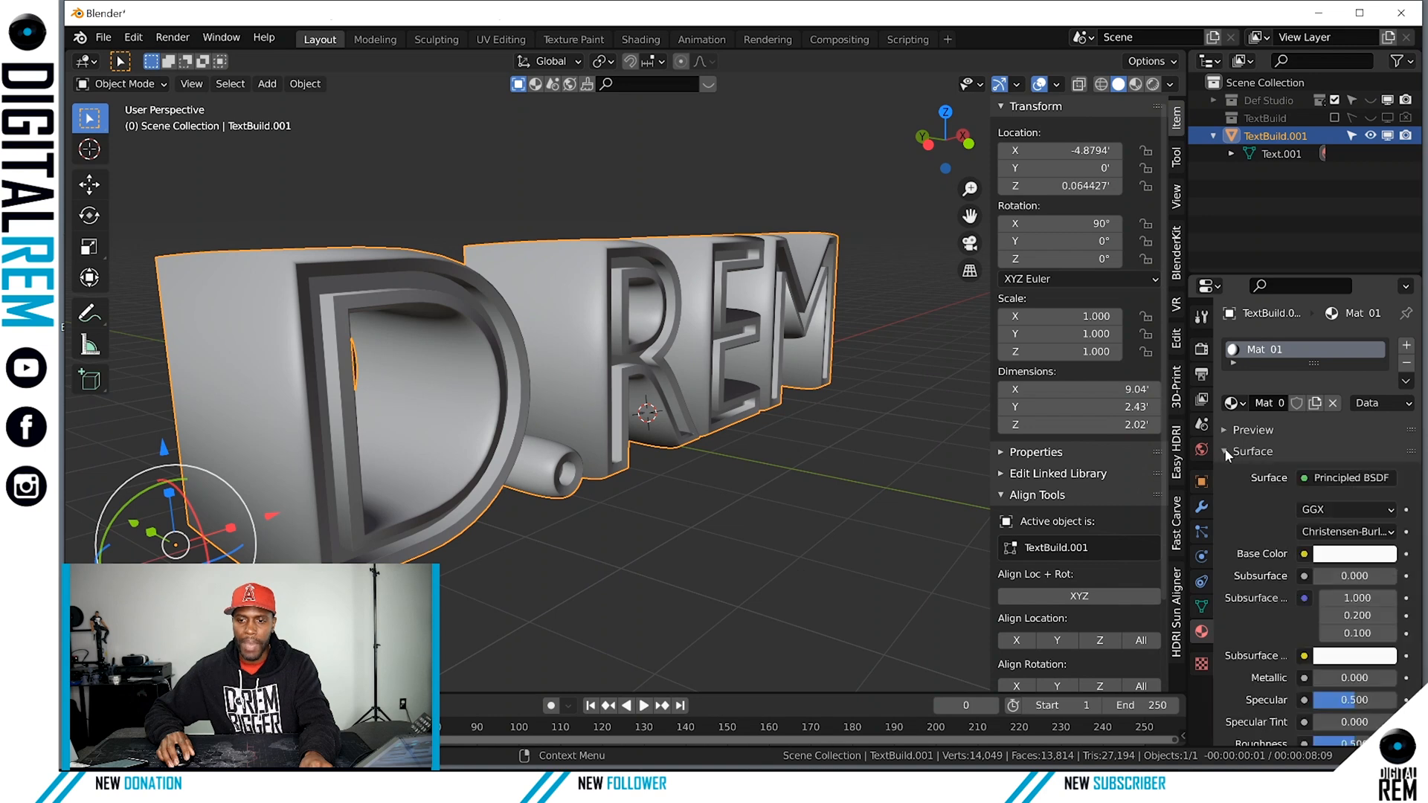
{"action": "left_click", "coordinate": [1228, 436]}
{"action": "left_click", "coordinate": [1226, 433]}
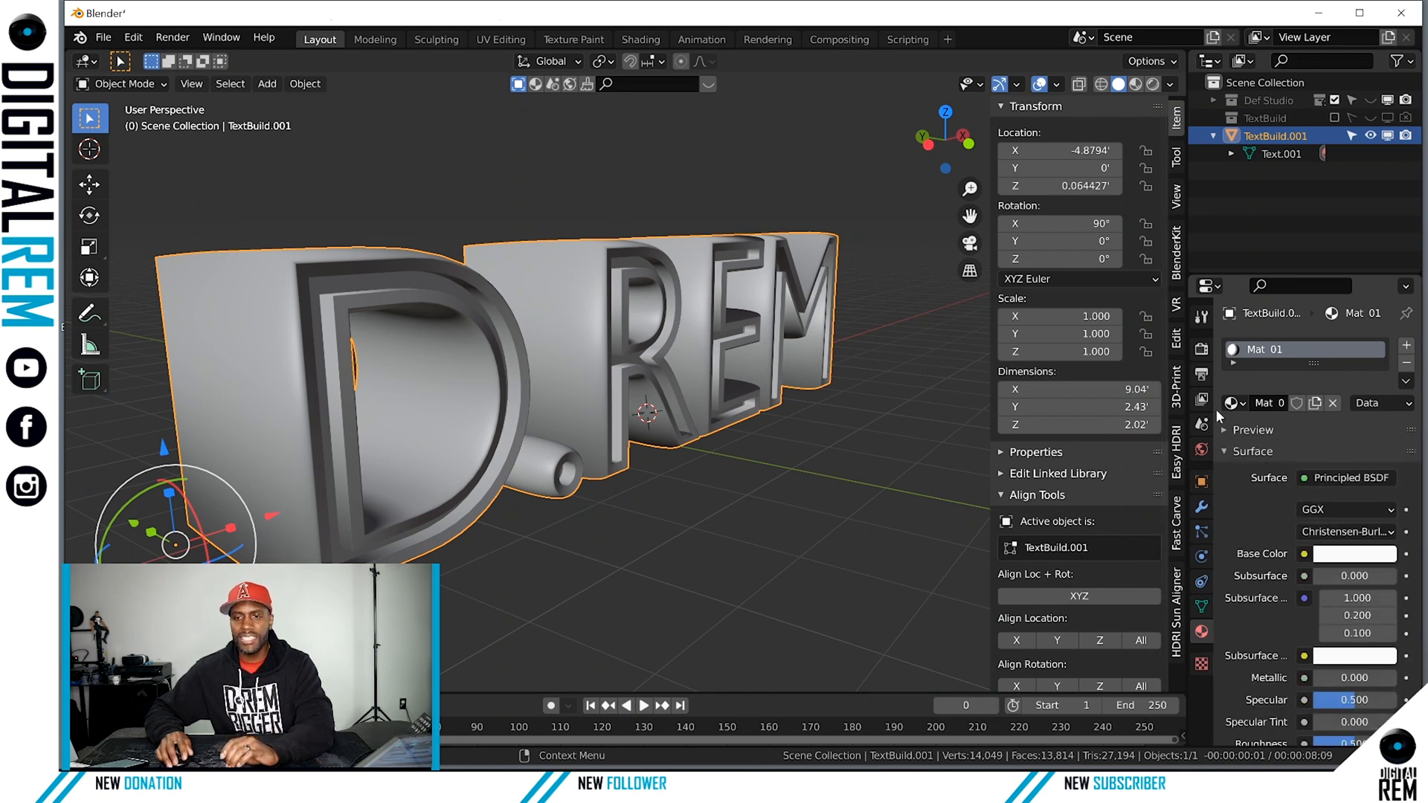
Choose Cycles as the scene's render engine.
{"action": "left_click", "coordinate": [1202, 358]}
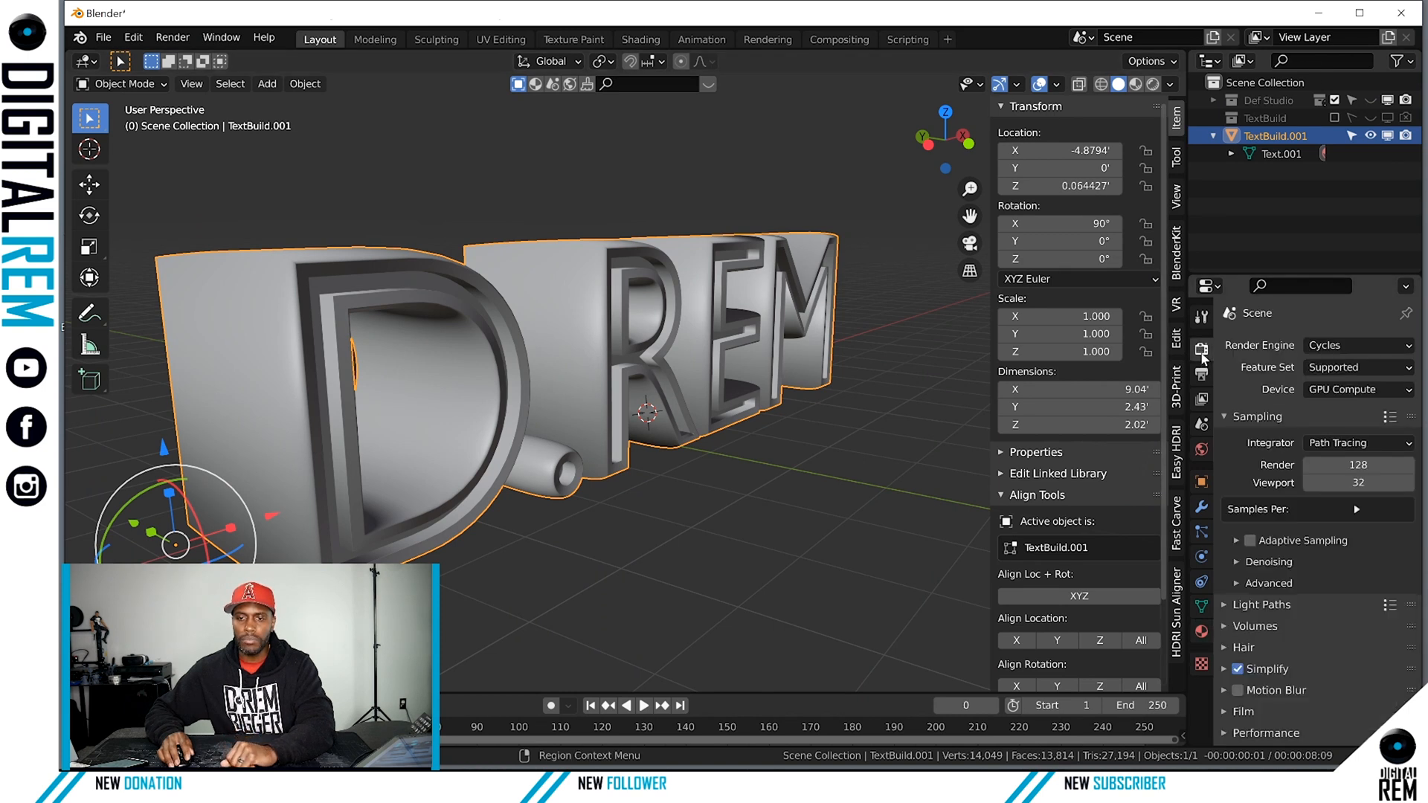
{"action": "left_click", "coordinate": [1358, 345]}
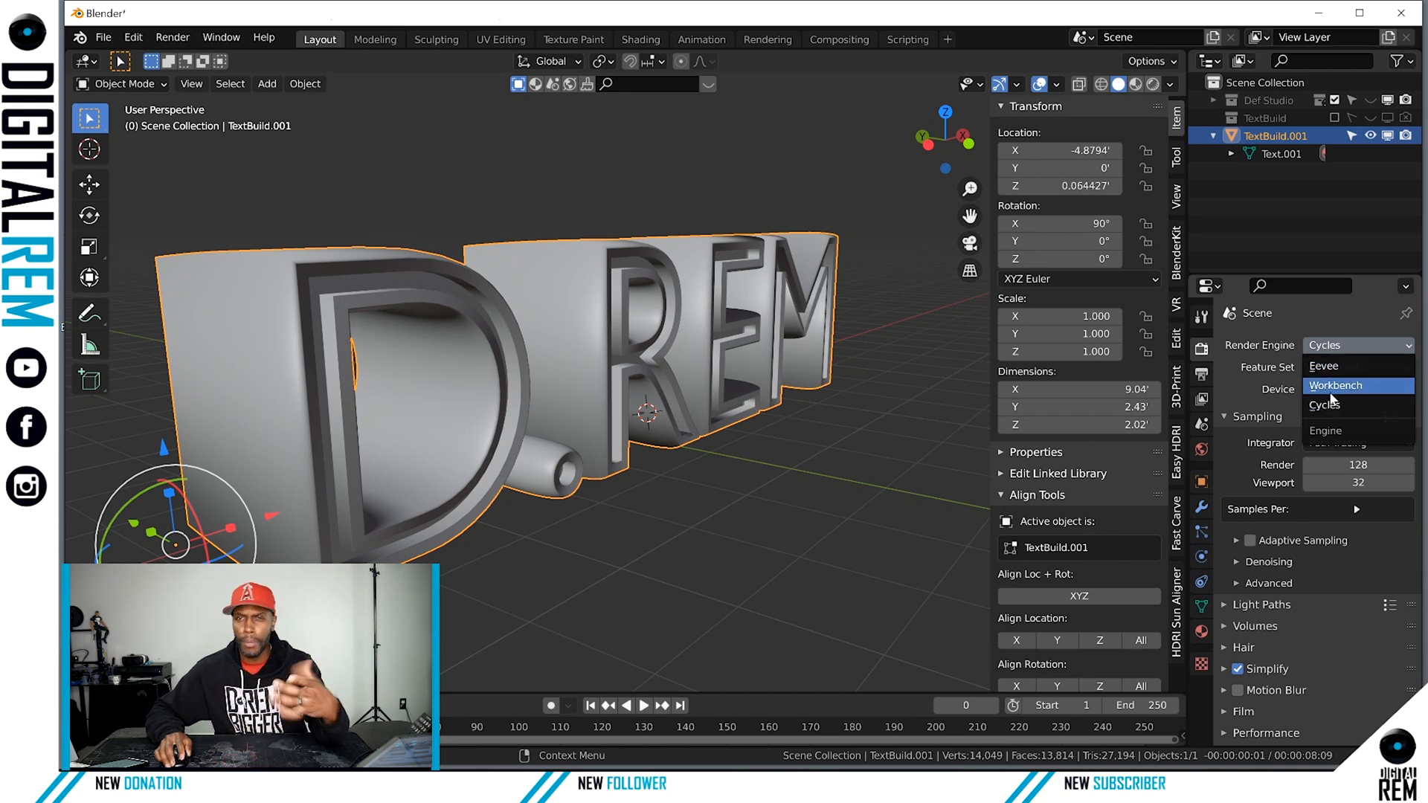
{"action": "left_click", "coordinate": [1330, 405]}
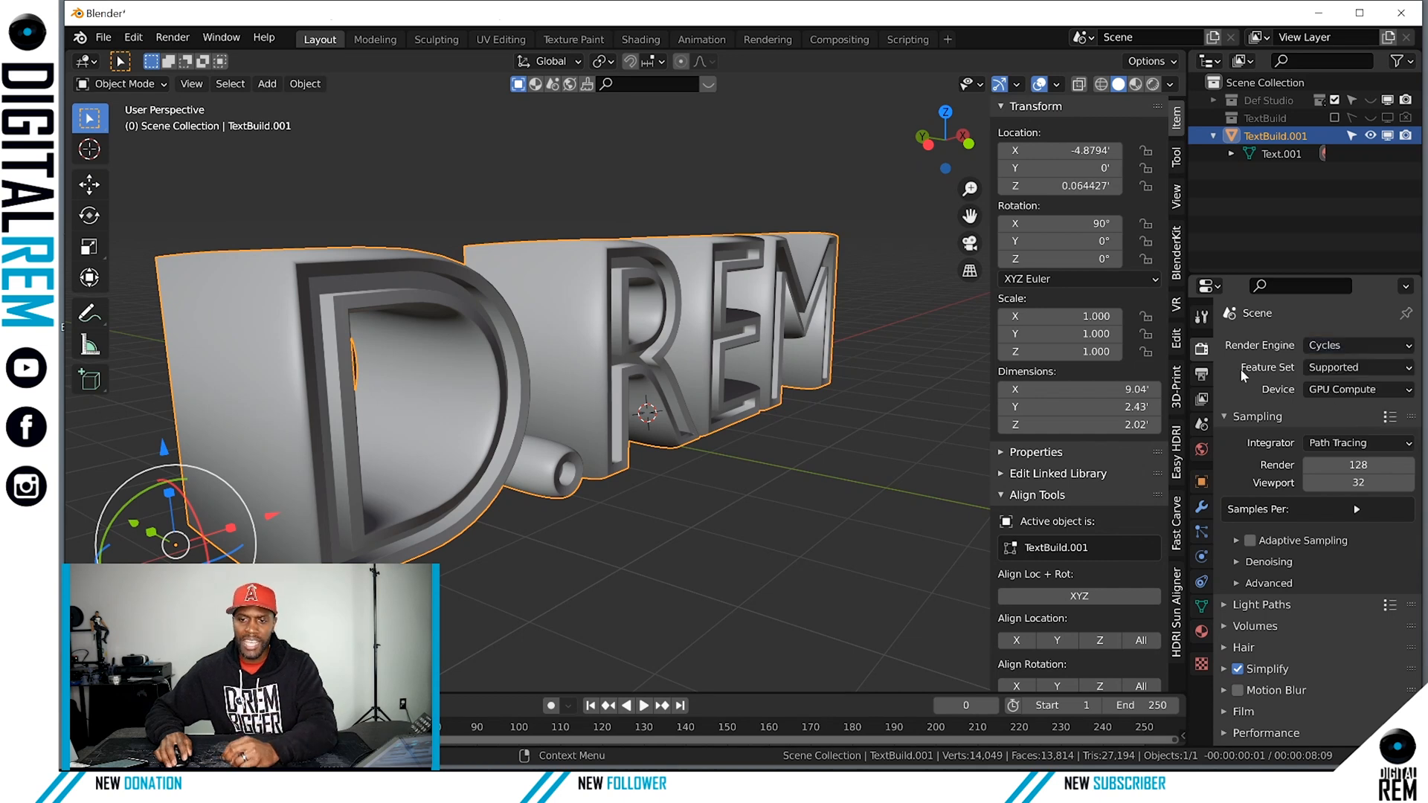
Review the Principled BSDF surface parameters of the Mat 01 material.
{"action": "left_click", "coordinate": [1203, 631]}
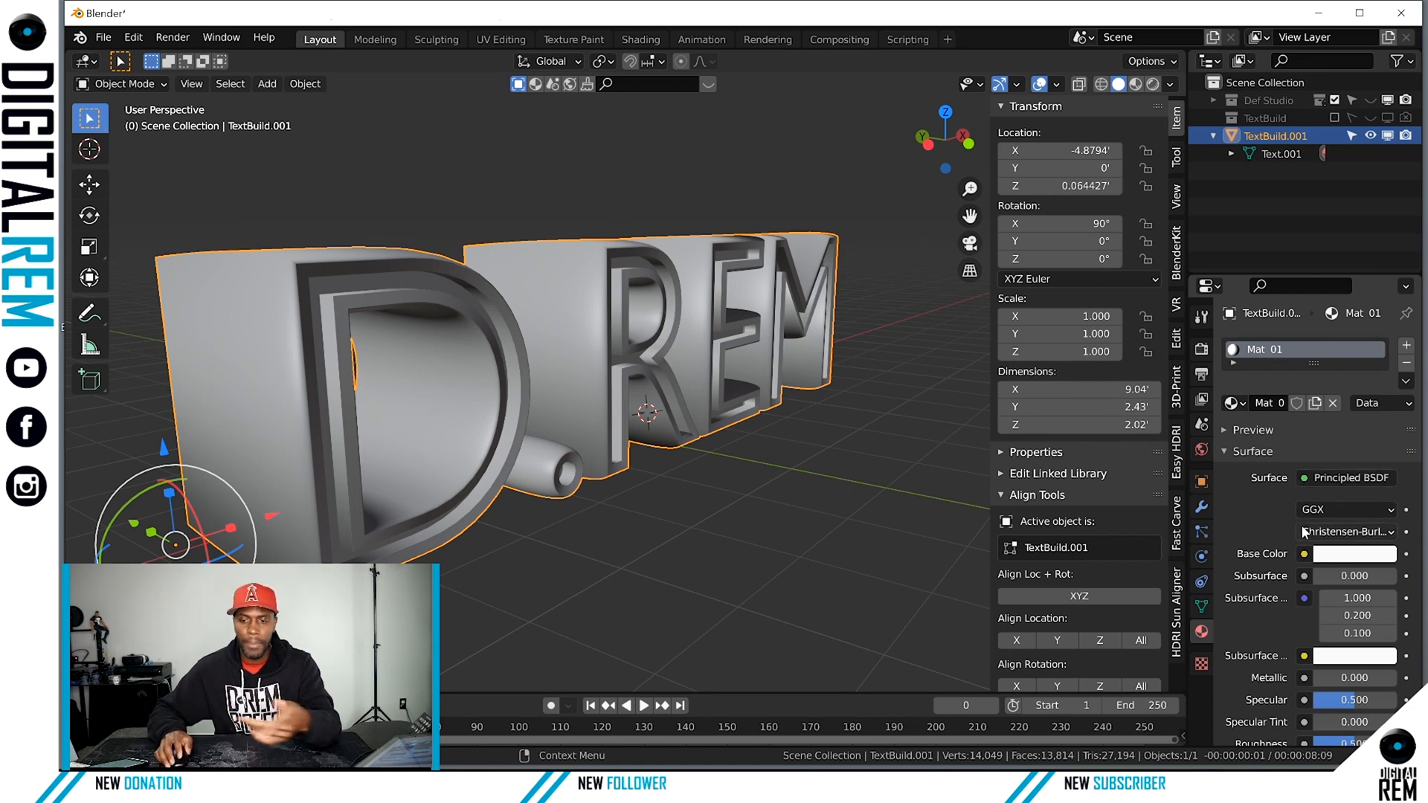
{"action": "scroll", "coordinate": [1301, 516], "scroll_direction": "down", "scroll_amount": 4}
{"action": "scroll", "coordinate": [1302, 508], "scroll_direction": "down", "scroll_amount": 4}
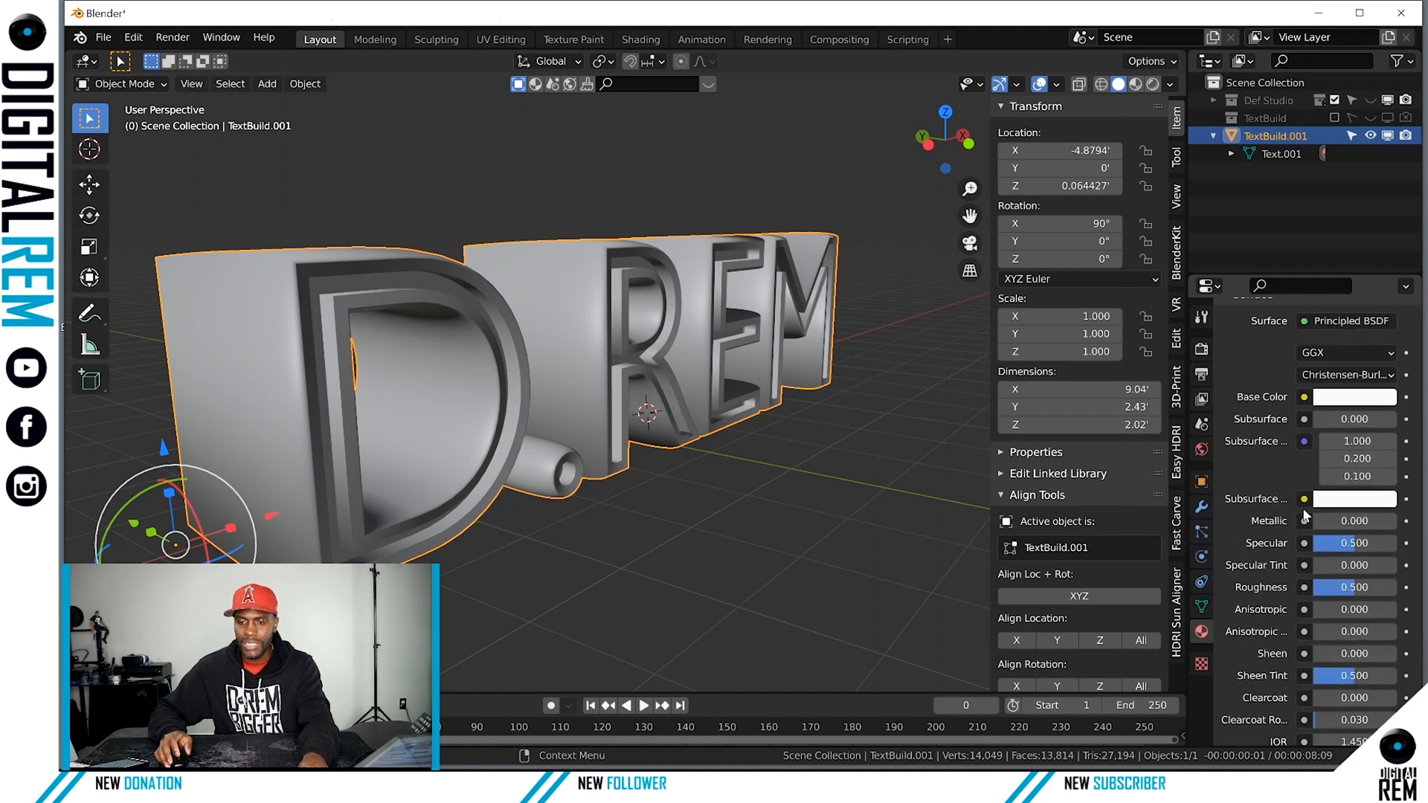
Enlarge the material slot list of the text object so more slots fit in it.
{"action": "scroll", "coordinate": [1302, 507], "scroll_direction": "up", "scroll_amount": 6}
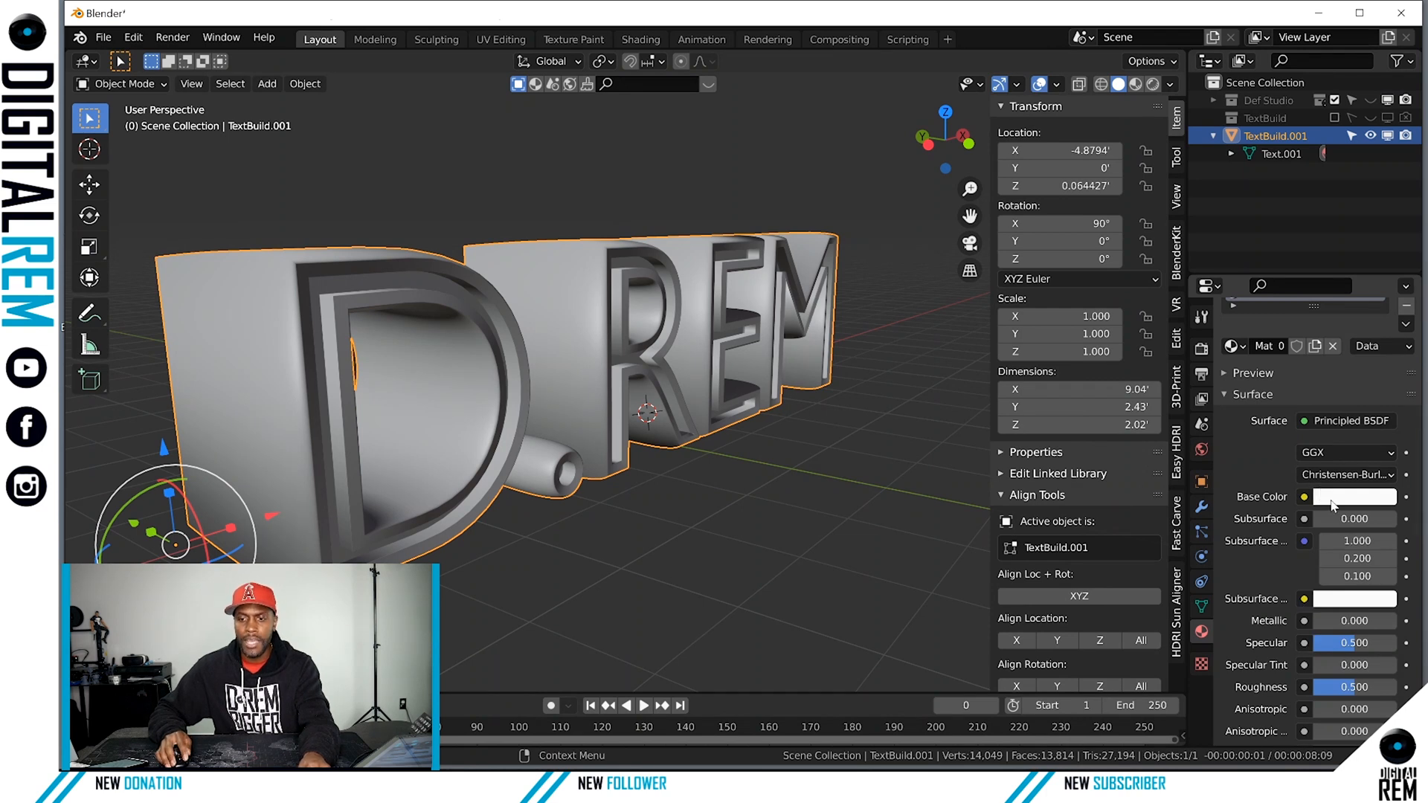
{"action": "scroll", "coordinate": [1317, 494], "scroll_direction": "up", "scroll_amount": 2}
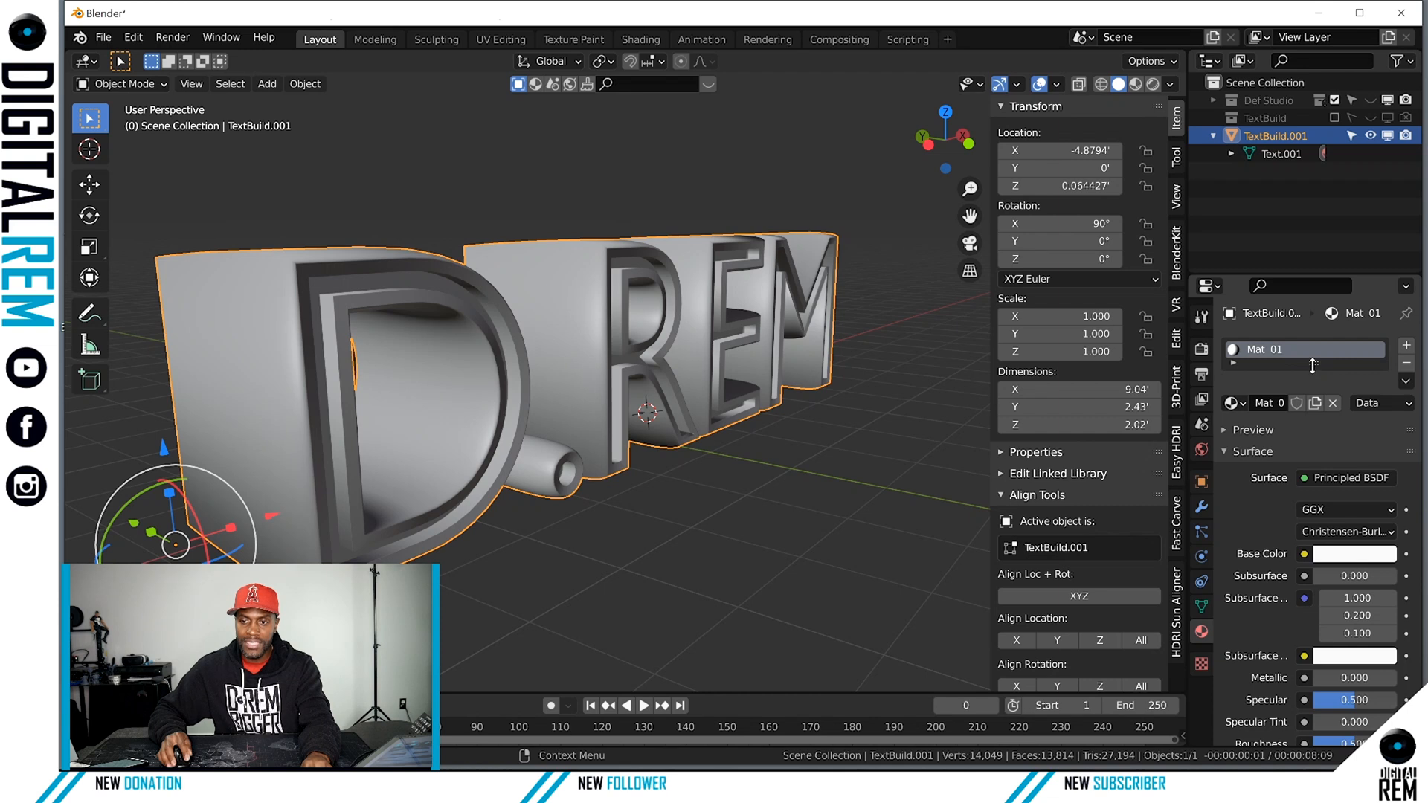
{"action": "left_click_drag", "start_coordinate": [1313, 365], "coordinate": [1314, 419]}
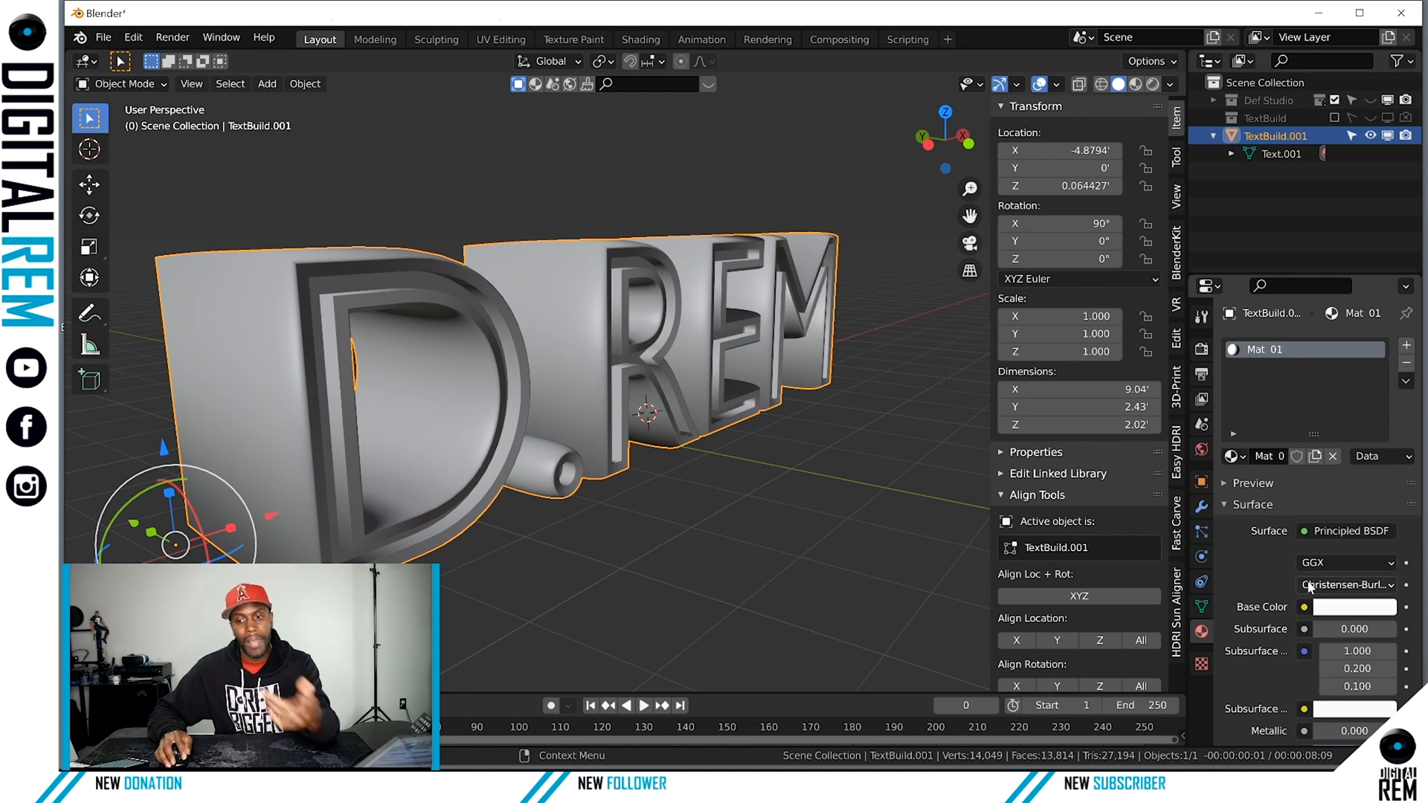
Set the base color of Mat 01 to blue, display the viewport in Material Preview and deselect the text.
{"action": "left_click", "coordinate": [1343, 608]}
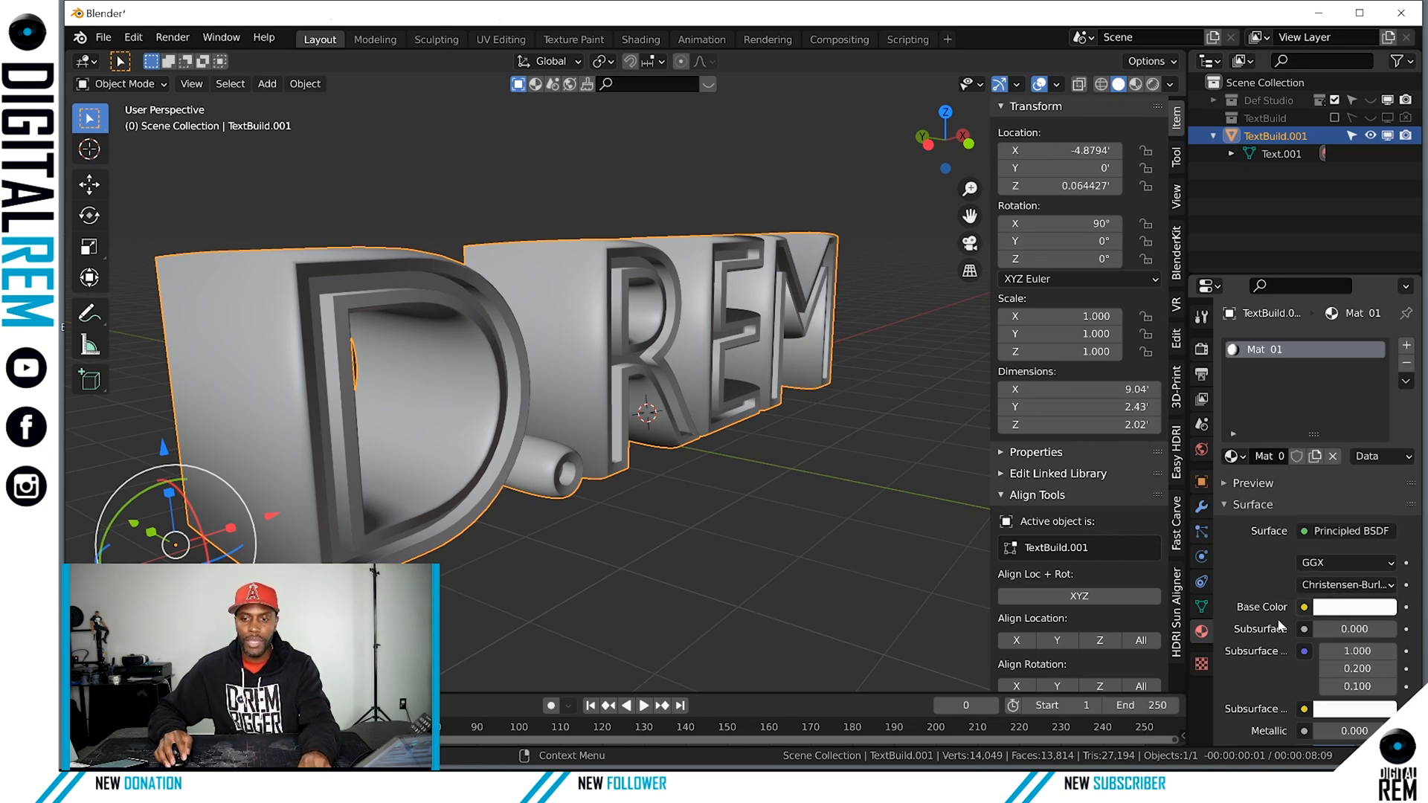
{"action": "left_click", "coordinate": [1335, 612]}
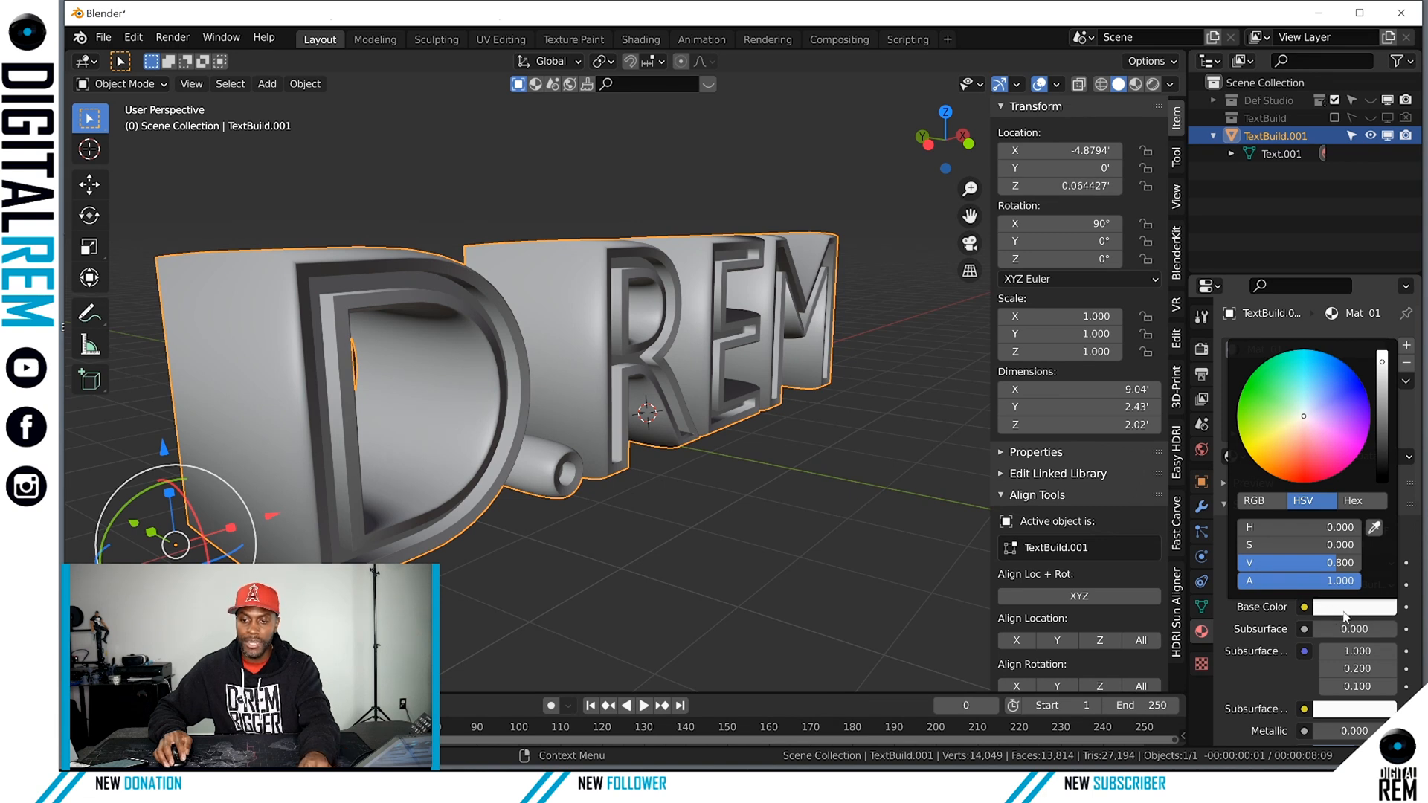
{"action": "left_click", "coordinate": [1350, 614]}
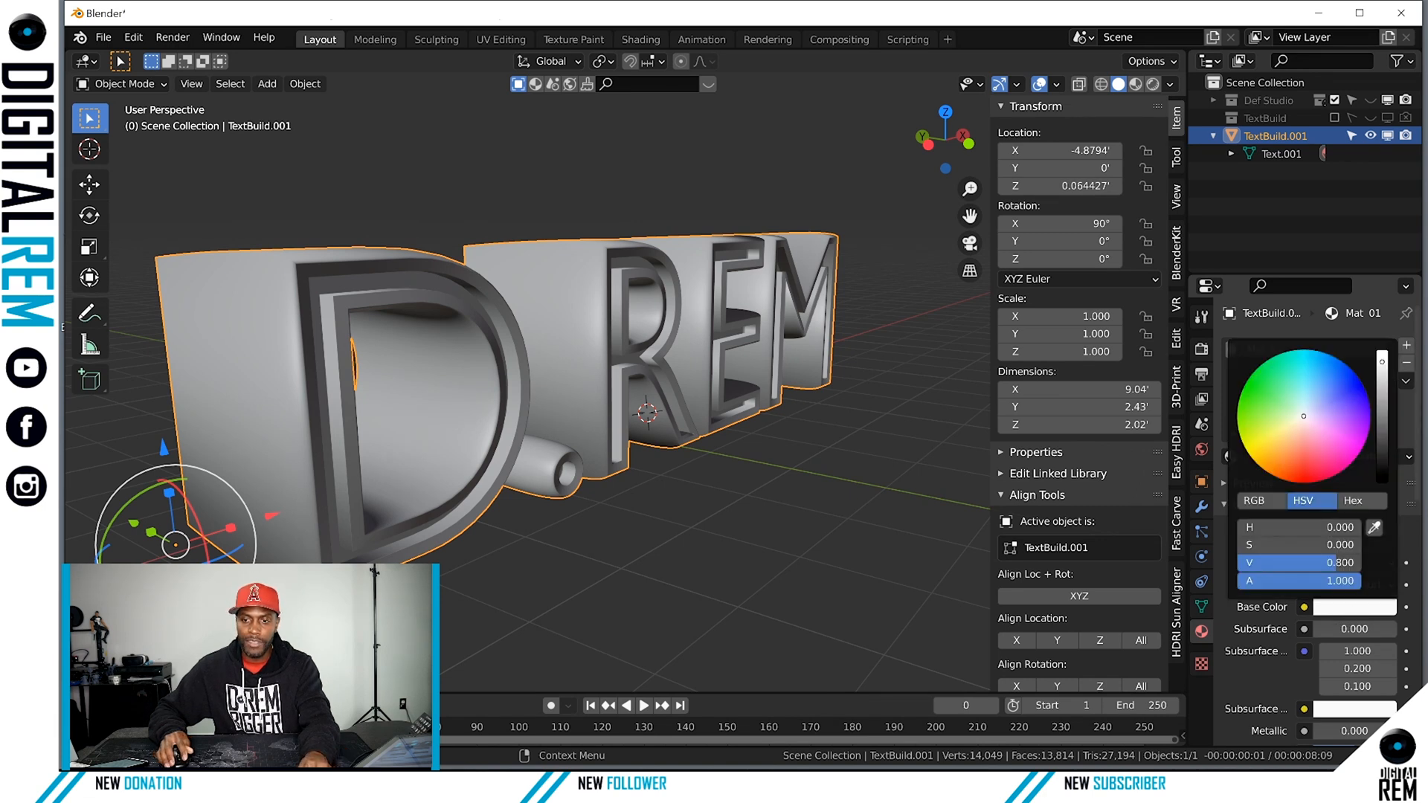
{"action": "left_click_drag", "start_coordinate": [1303, 416], "coordinate": [1336, 375]}
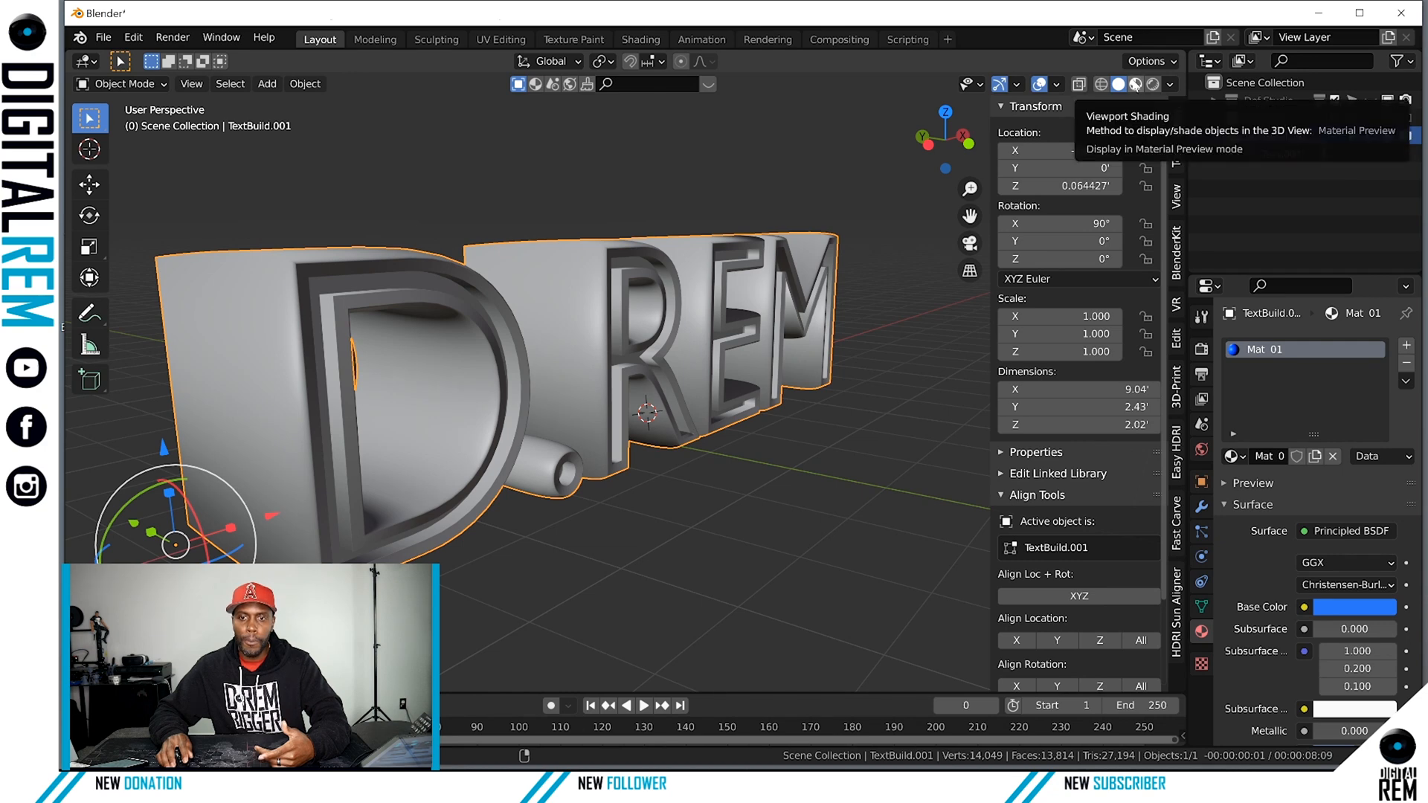
{"action": "left_click", "coordinate": [1136, 84]}
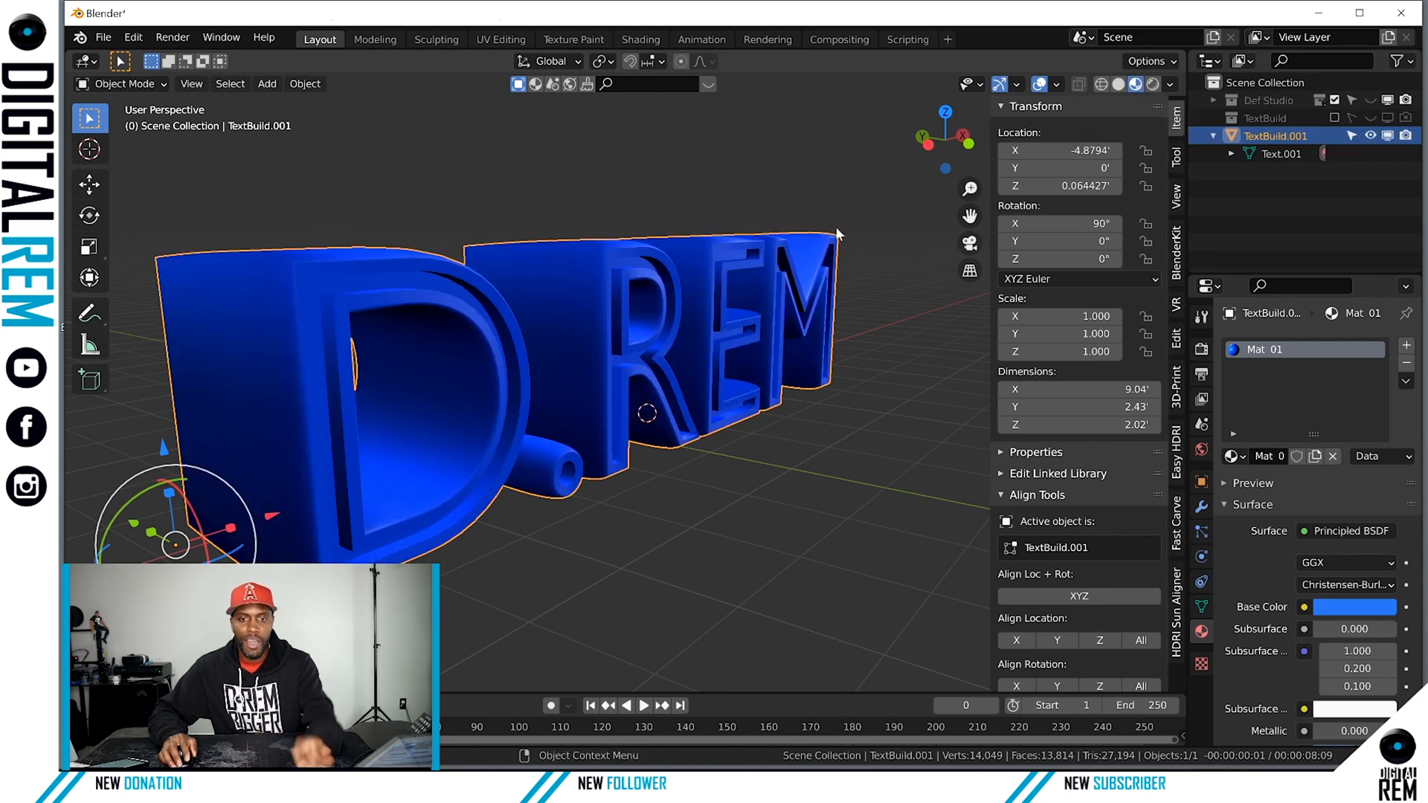
{"action": "left_click", "coordinate": [841, 199]}
Try Rendered viewport shading, briefly show and hide the Def Studio collection, and return to Material Preview.
{"action": "middle_click_drag", "start_coordinate": [842, 212], "coordinate": [808, 229]}
{"action": "left_click", "coordinate": [1153, 84]}
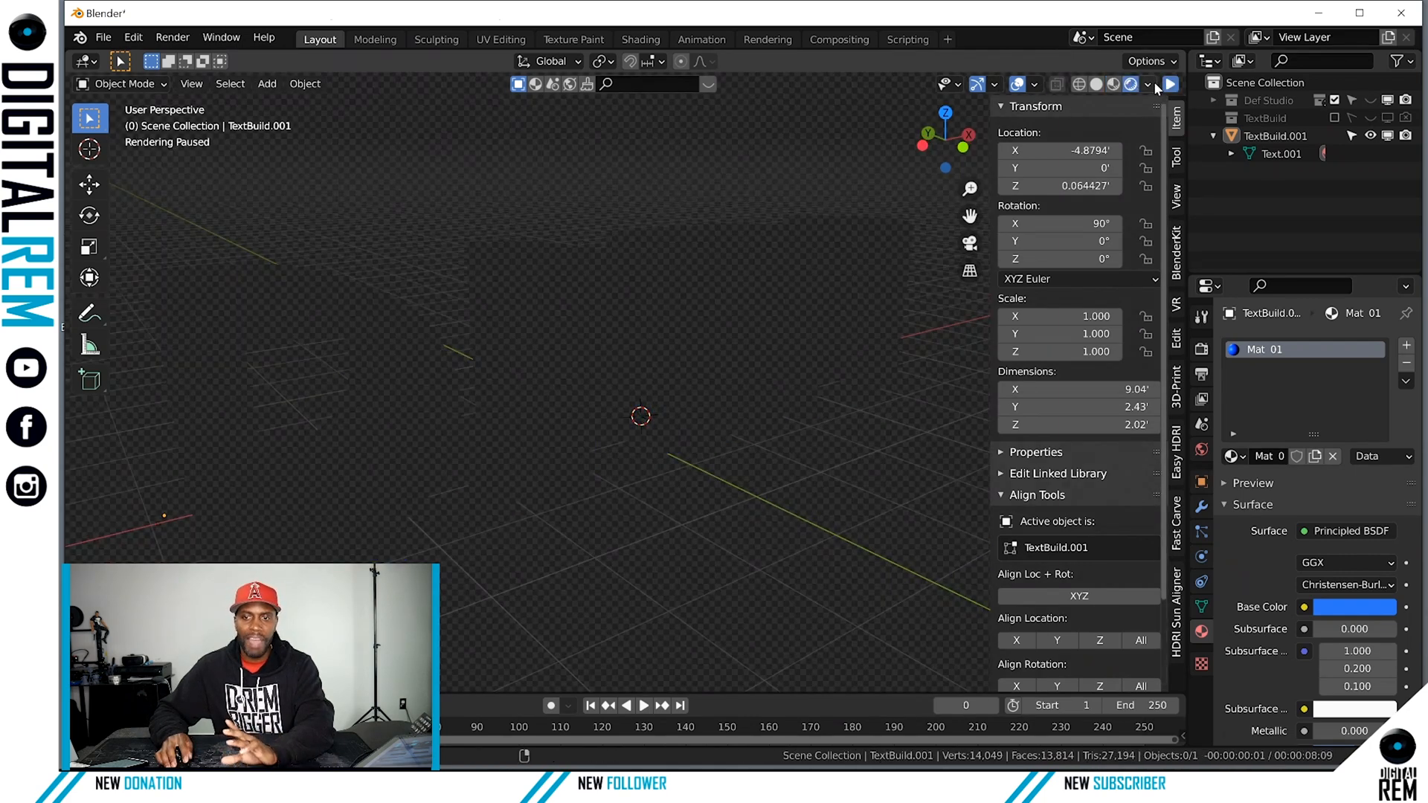
{"action": "left_click", "coordinate": [1371, 100]}
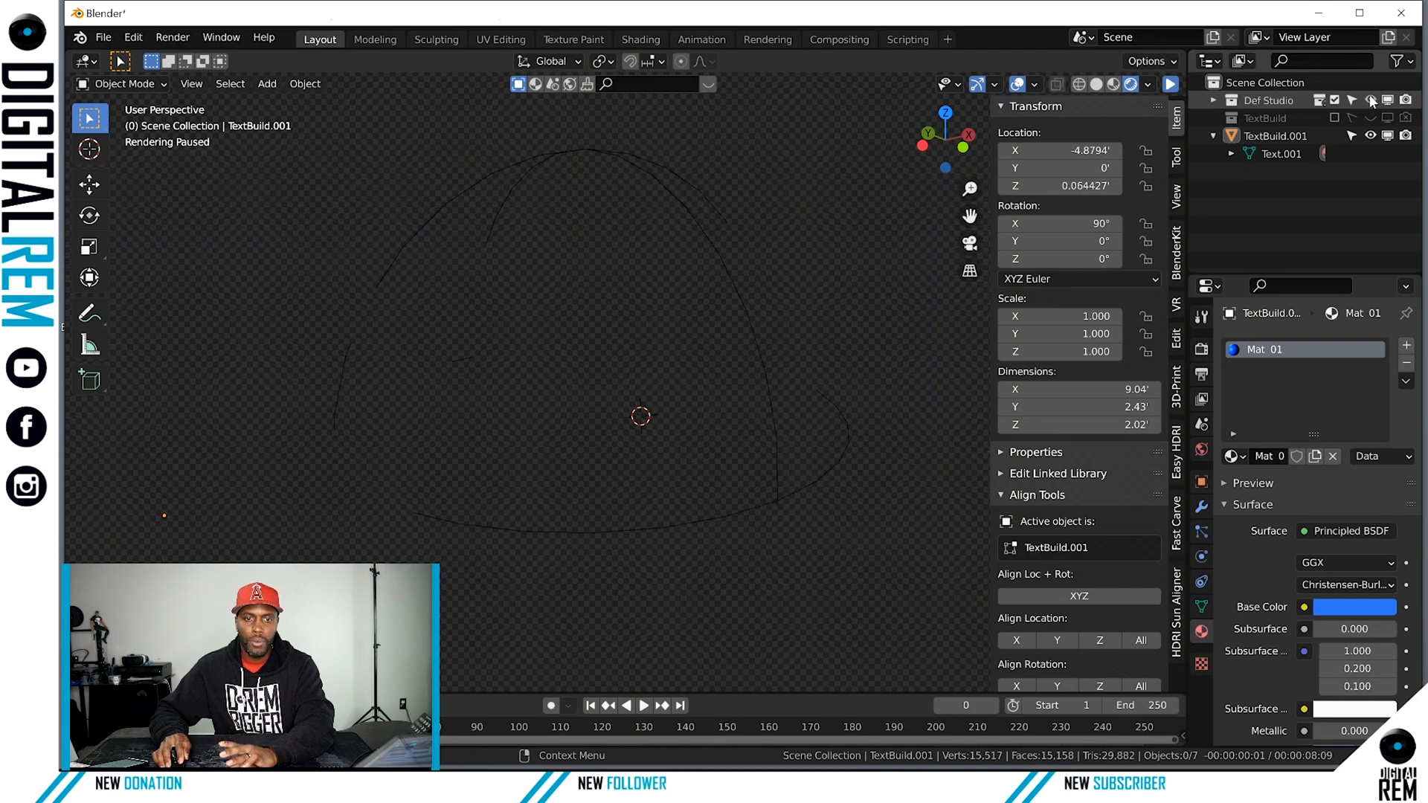
{"action": "left_click", "coordinate": [1371, 100]}
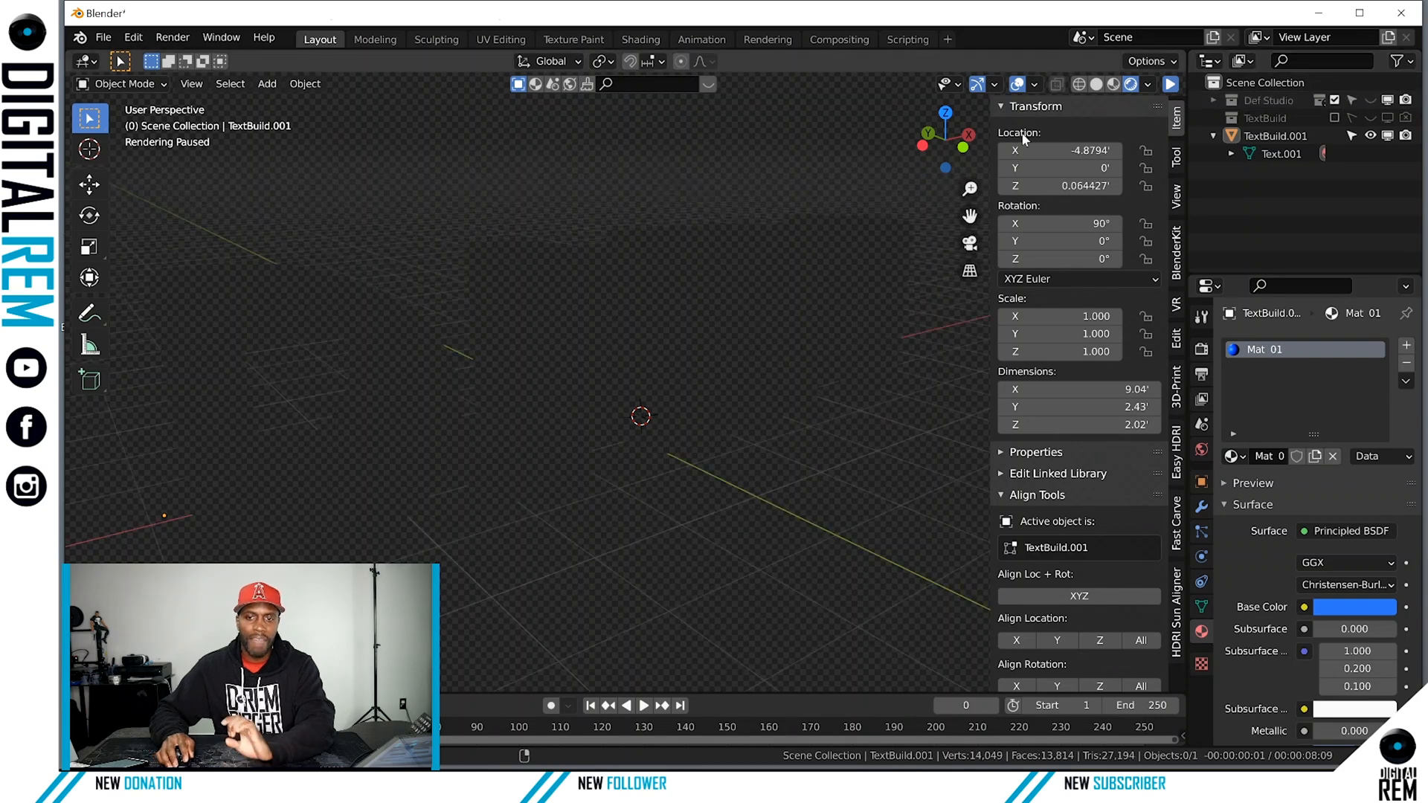
{"action": "middle_click_drag", "start_coordinate": [667, 270], "coordinate": [699, 259]}
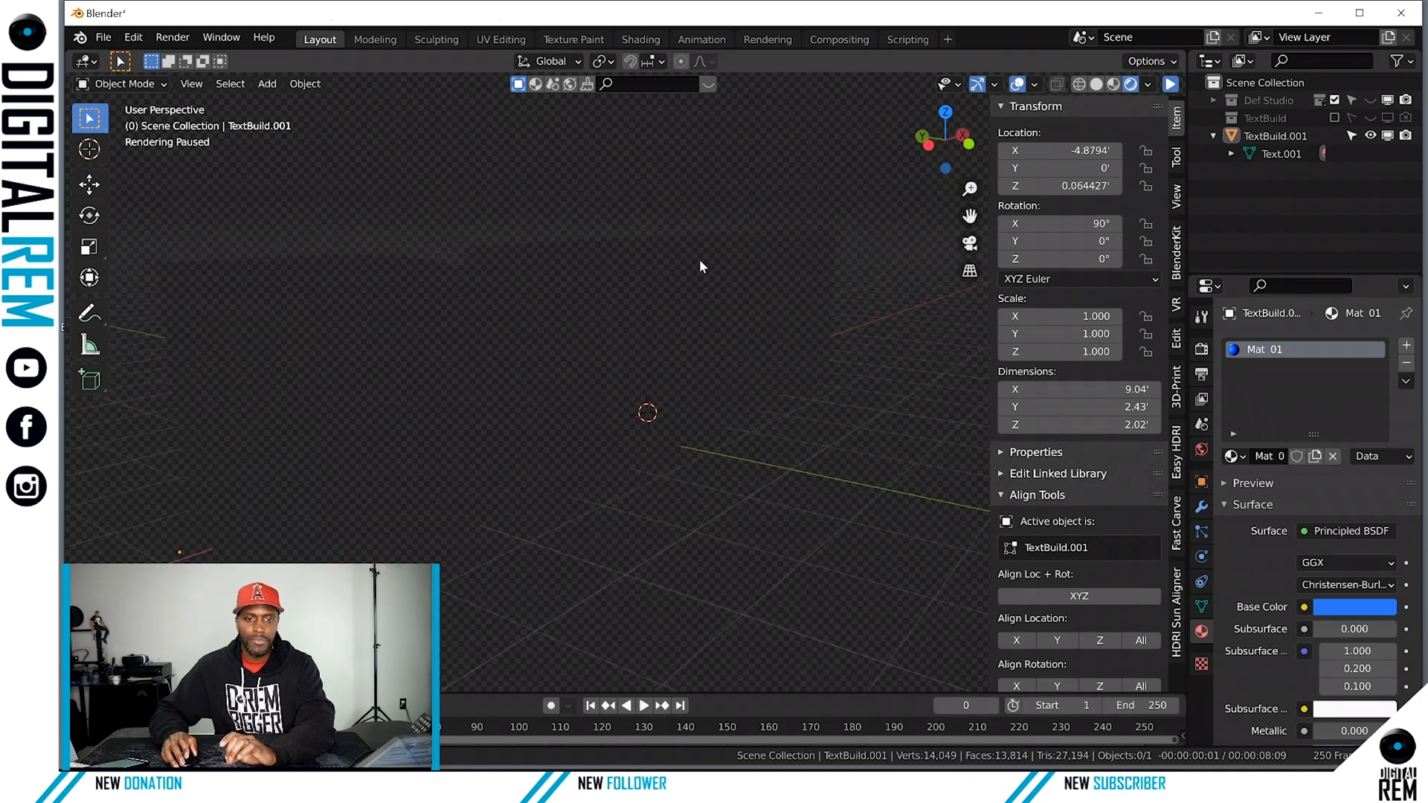
{"action": "left_click", "coordinate": [1113, 83]}
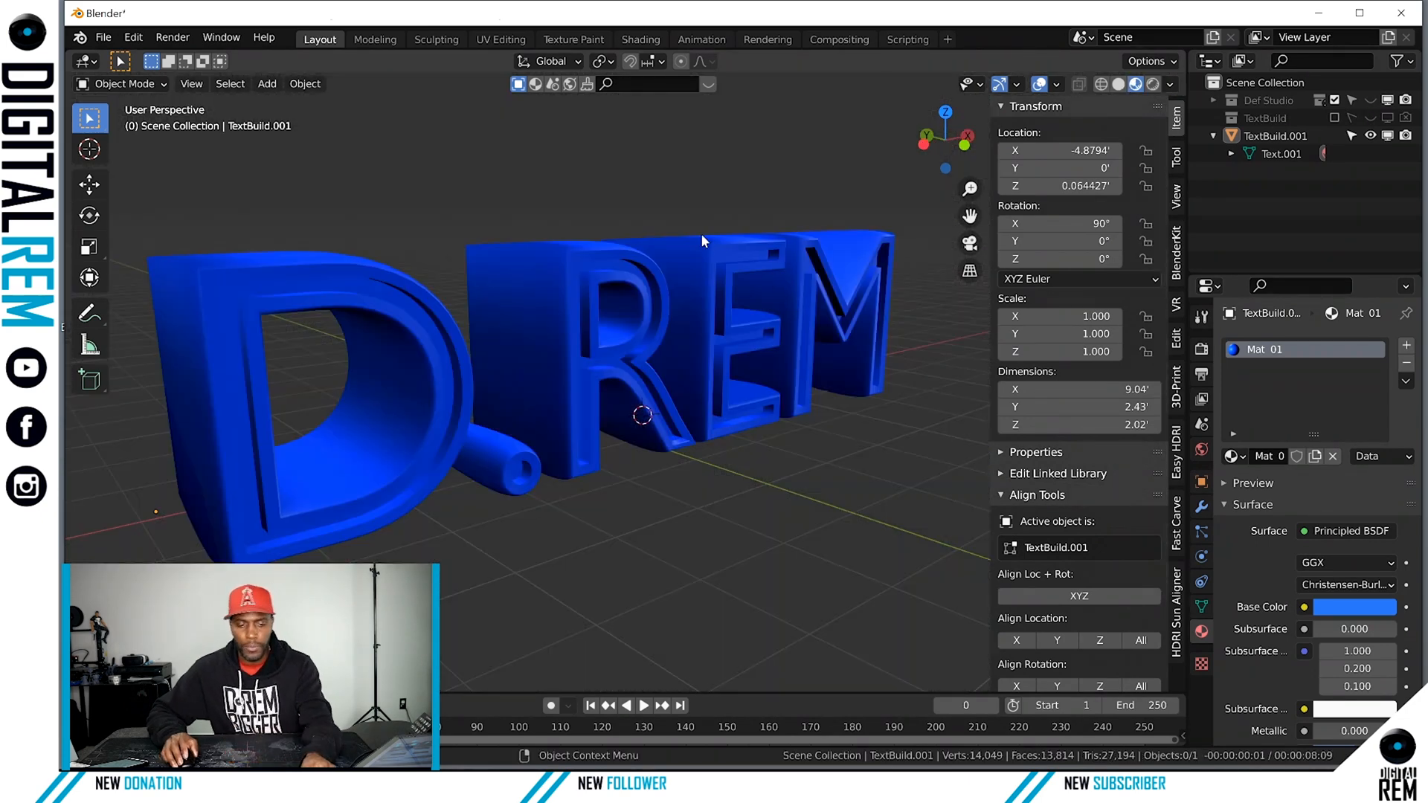
Change the base color of Mat 01 to a light cyan blue.
{"action": "middle_click_drag", "start_coordinate": [721, 233], "coordinate": [790, 350], "text": "shift"}
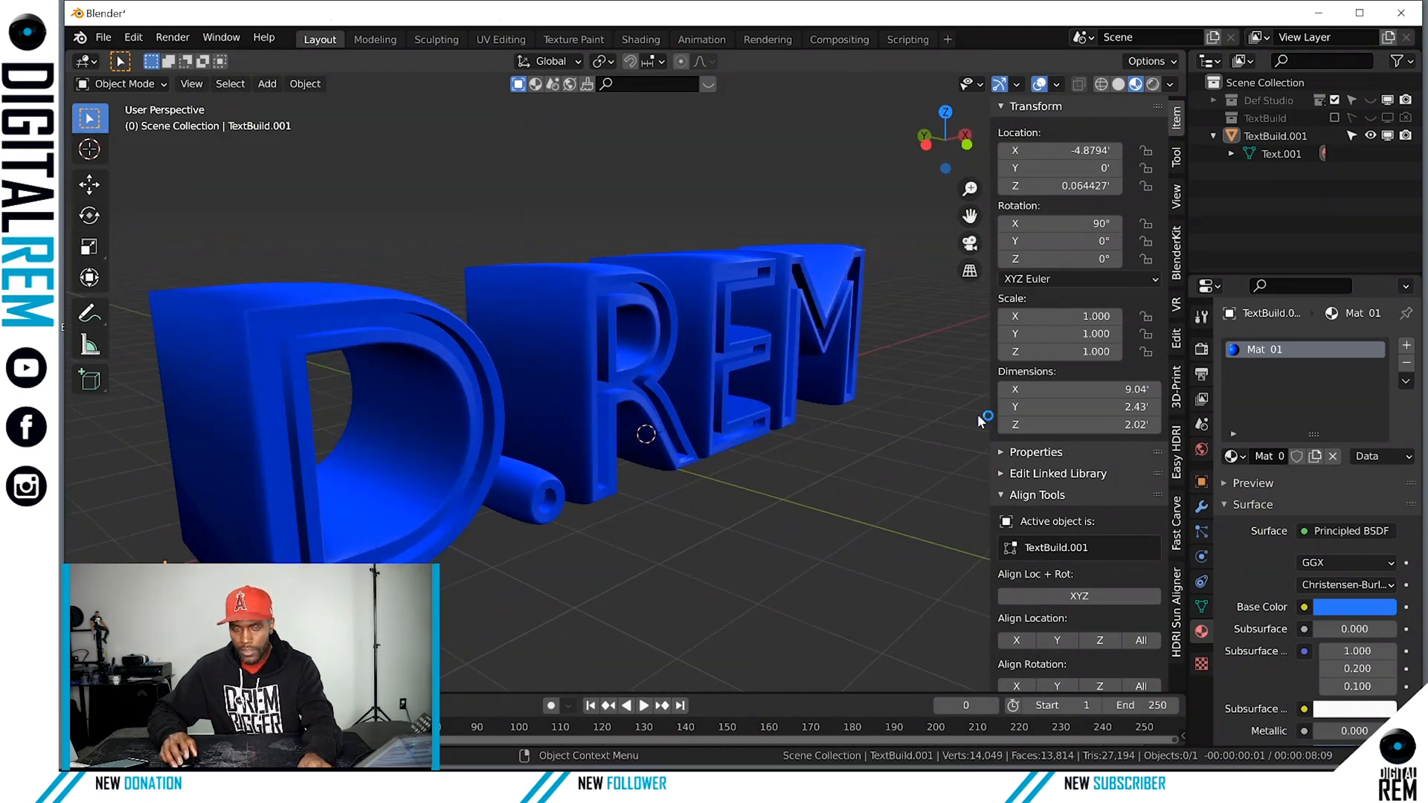
{"action": "left_click", "coordinate": [1341, 609]}
{"action": "mouse_move", "coordinate": [1313, 452]}
{"action": "left_mouse_down"}
{"action": "mouse_move", "coordinate": [1283, 448]}
{"action": "mouse_move", "coordinate": [1301, 450]}
{"action": "mouse_move", "coordinate": [1266, 393]}
{"action": "mouse_move", "coordinate": [1287, 467]}
{"action": "mouse_move", "coordinate": [1356, 414]}
{"action": "mouse_move", "coordinate": [1254, 433]}
{"action": "mouse_move", "coordinate": [1313, 371]}
{"action": "mouse_move", "coordinate": [1257, 387]}
{"action": "mouse_move", "coordinate": [1317, 372]}
{"action": "mouse_move", "coordinate": [1305, 356]}
{"action": "mouse_move", "coordinate": [1286, 375]}
{"action": "mouse_move", "coordinate": [1309, 375]}
{"action": "left_mouse_up"}
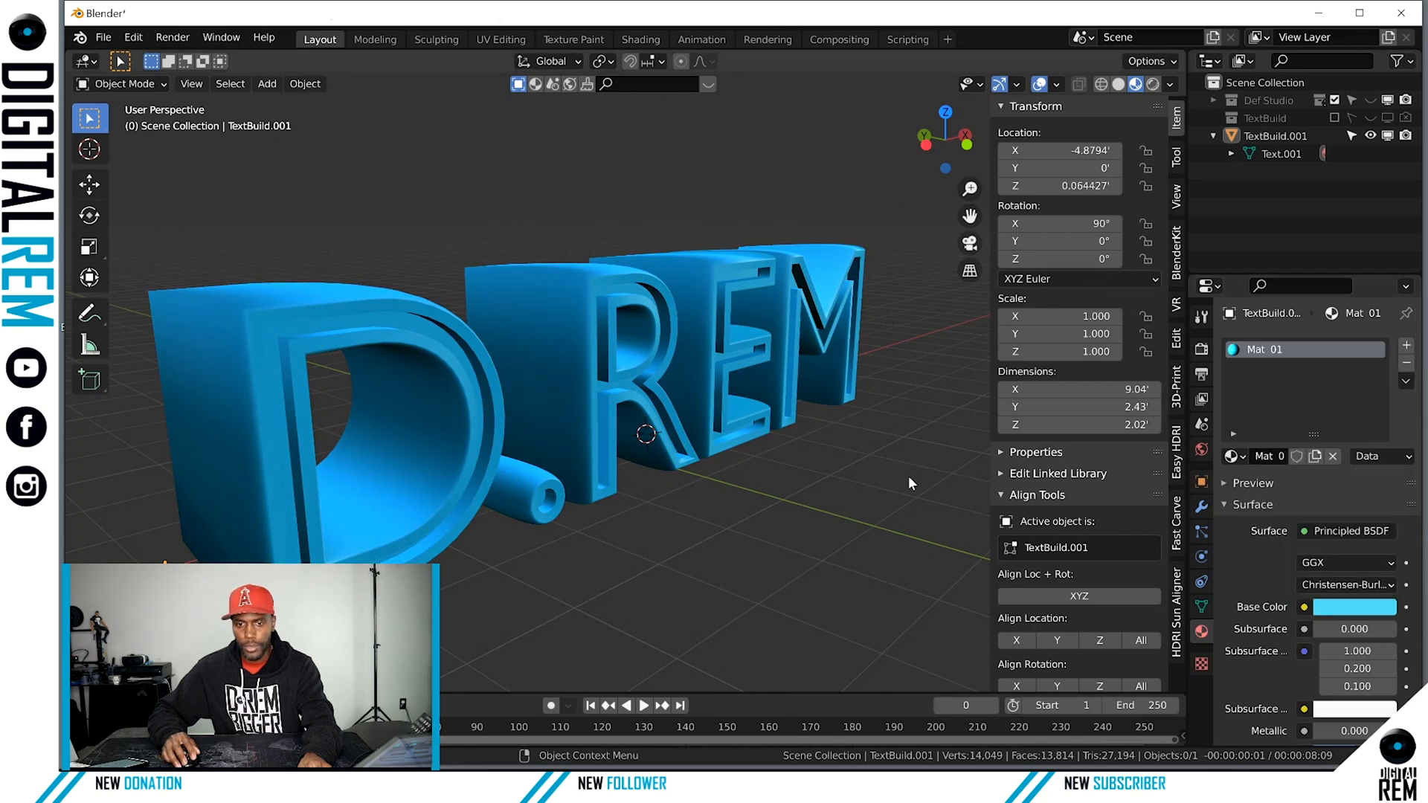
{"action": "middle_click_drag", "start_coordinate": [935, 406], "coordinate": [842, 394]}
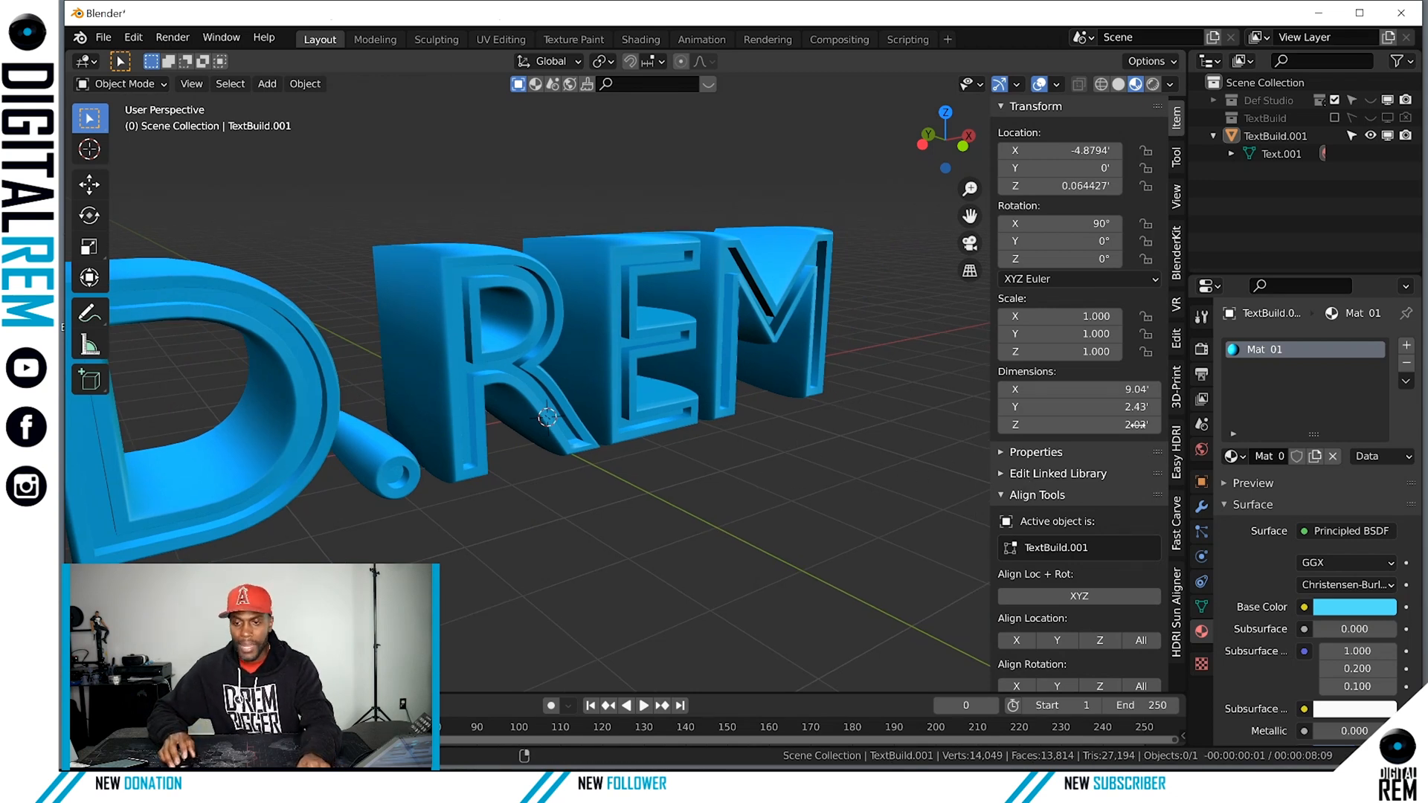
Set the Specular of Mat 01 to about 0.631 and its Roughness to about 0.441.
{"action": "scroll", "coordinate": [1319, 614], "scroll_direction": "down", "scroll_amount": 3}
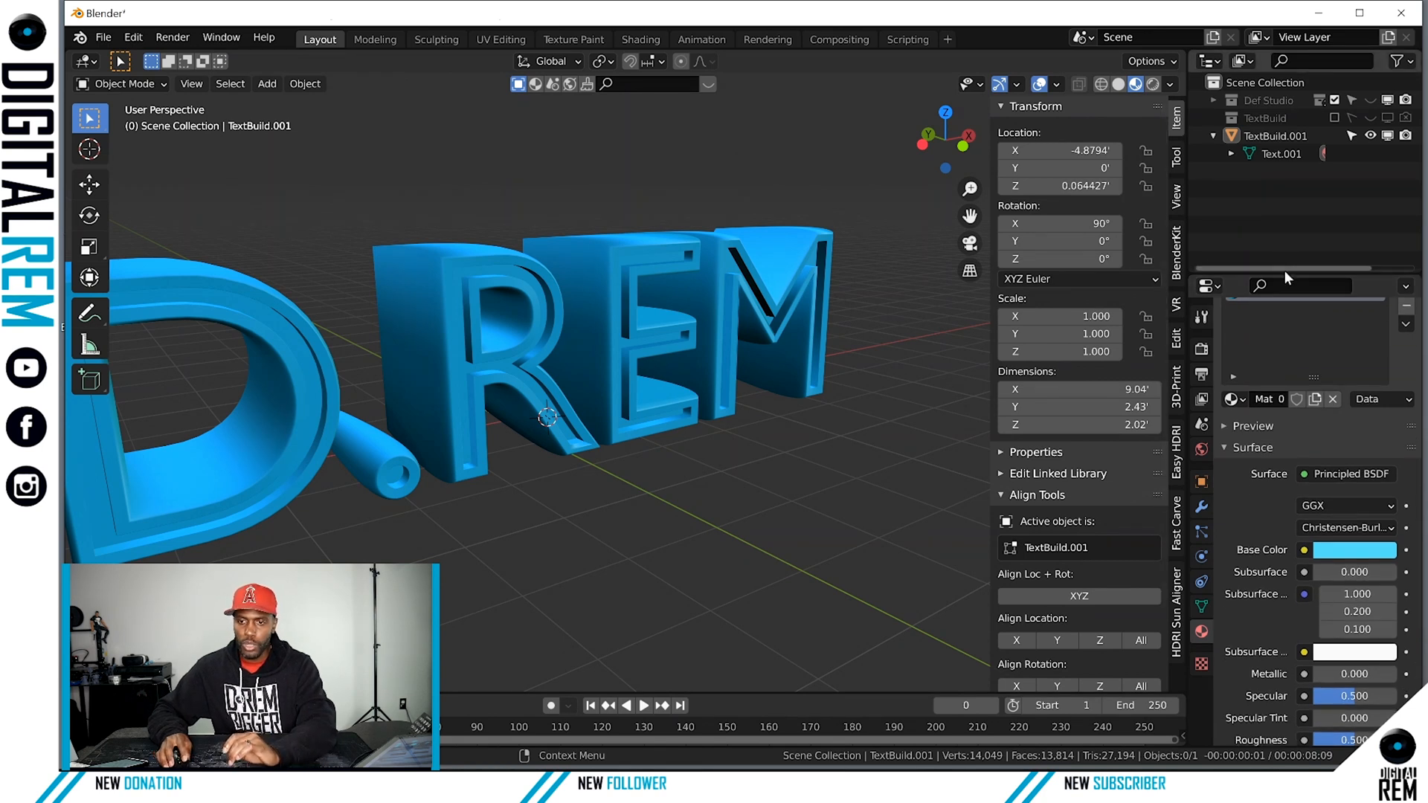
{"action": "left_click_drag", "start_coordinate": [1287, 272], "coordinate": [1287, 208]}
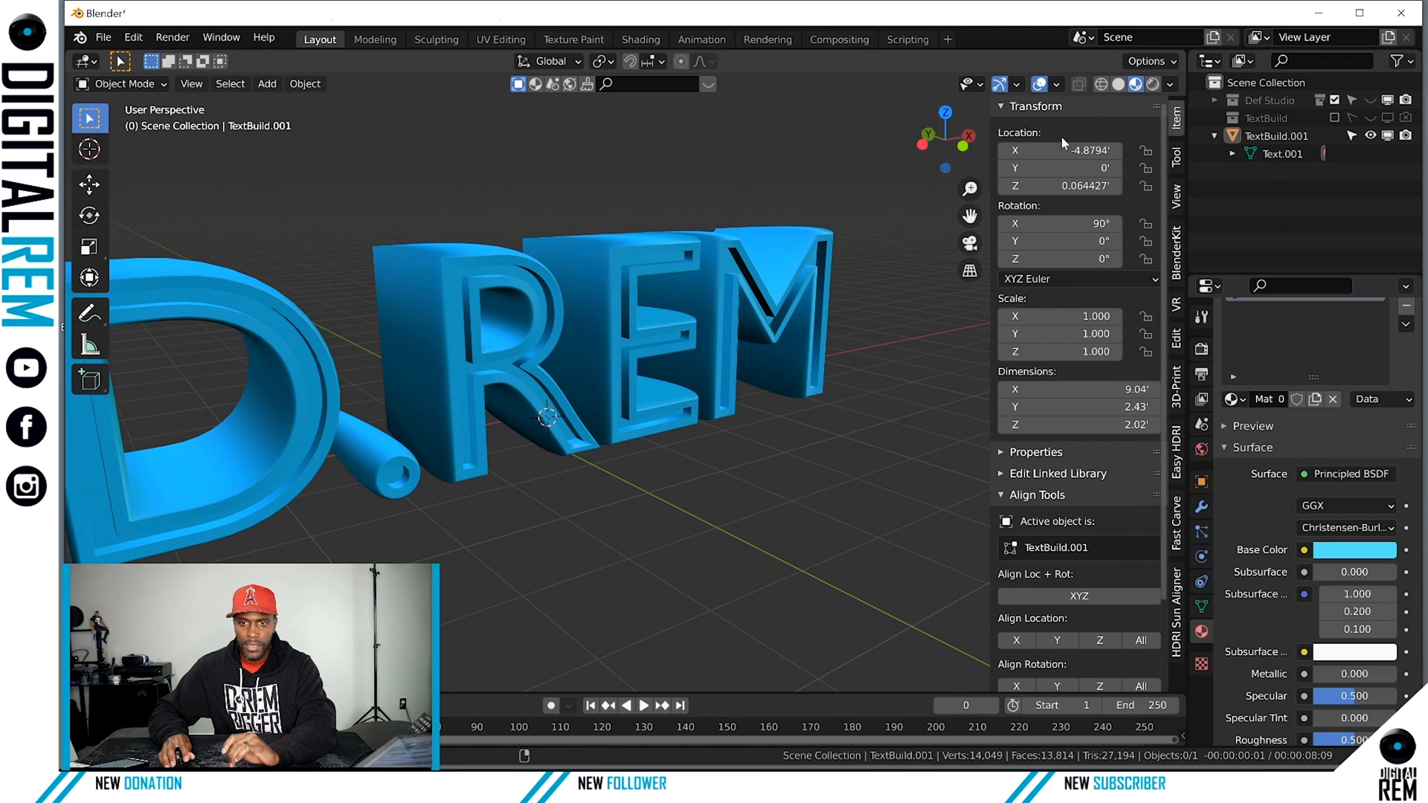
{"action": "scroll", "coordinate": [760, 311], "scroll_direction": "down", "scroll_amount": 3}
{"action": "scroll", "coordinate": [763, 316], "scroll_direction": "up", "scroll_amount": 3}
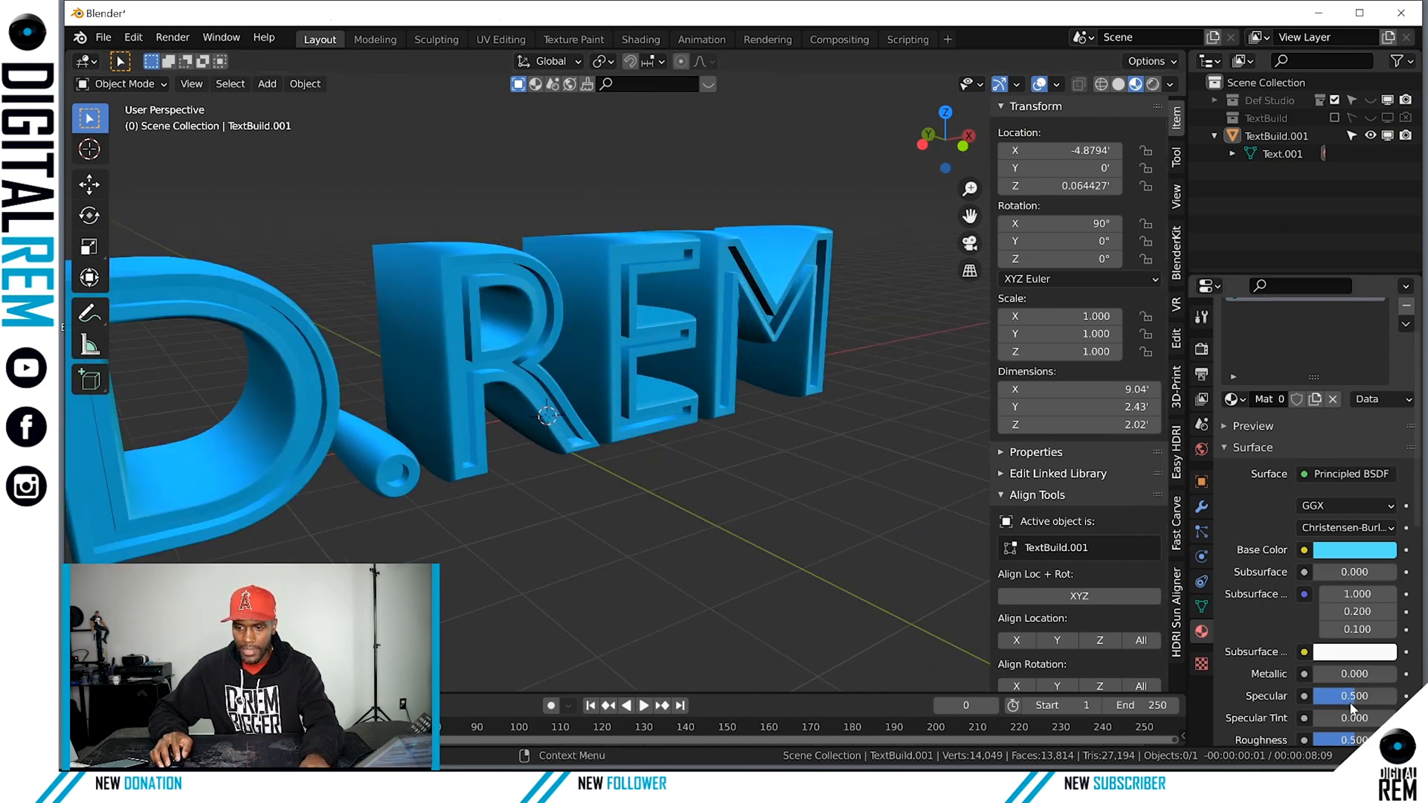
{"action": "mouse_move", "coordinate": [1353, 707]}
{"action": "left_mouse_down"}
{"action": "mouse_move", "coordinate": [1394, 707]}
{"action": "mouse_move", "coordinate": [1366, 707]}
{"action": "mouse_move", "coordinate": [1316, 743]}
{"action": "mouse_move", "coordinate": [1350, 743]}
{"action": "left_mouse_up"}
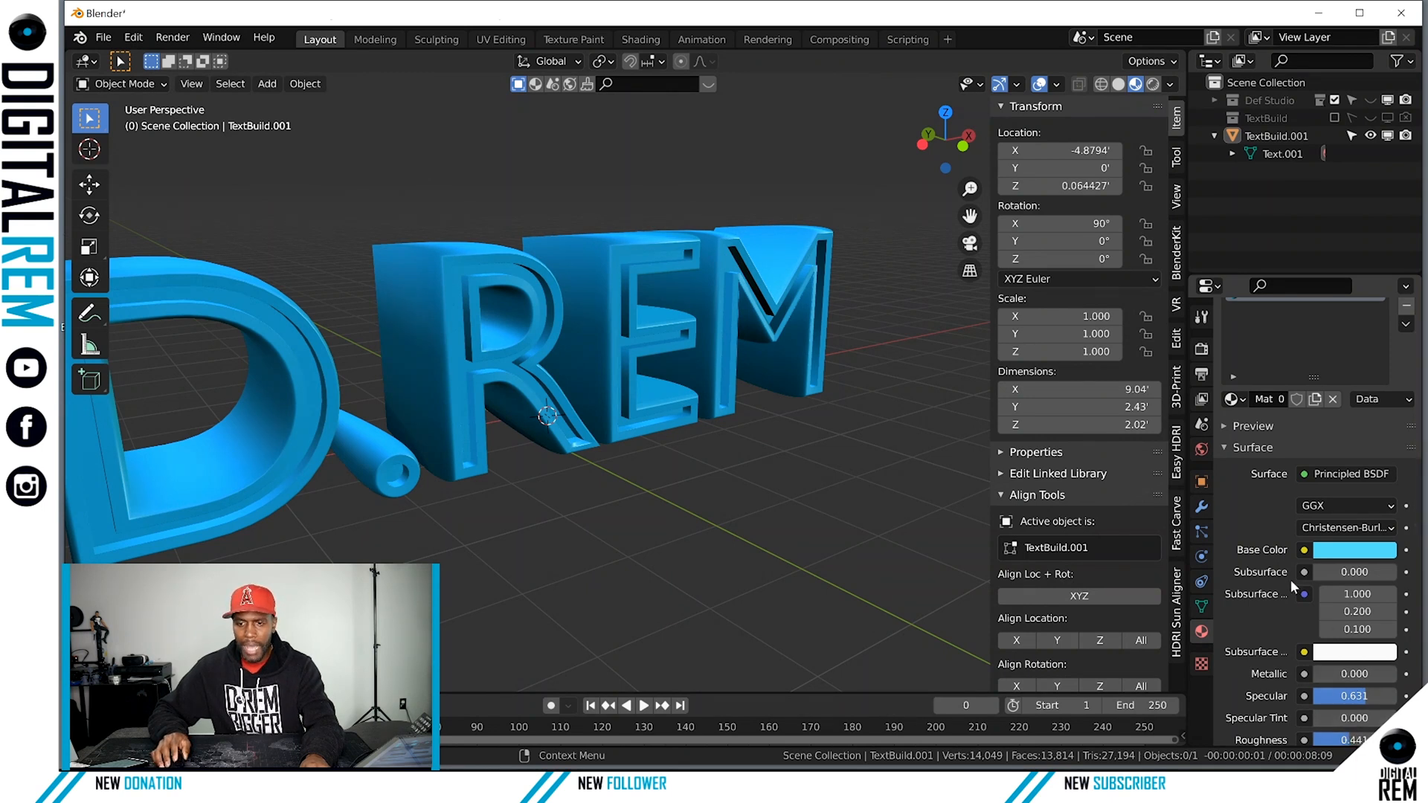
Set the Roughness of Mat 01 to 0 to test a glossy surface on the text.
{"action": "scroll", "coordinate": [1291, 578], "scroll_direction": "down", "scroll_amount": 3}
{"action": "scroll", "coordinate": [1288, 583], "scroll_direction": "down", "scroll_amount": 5}
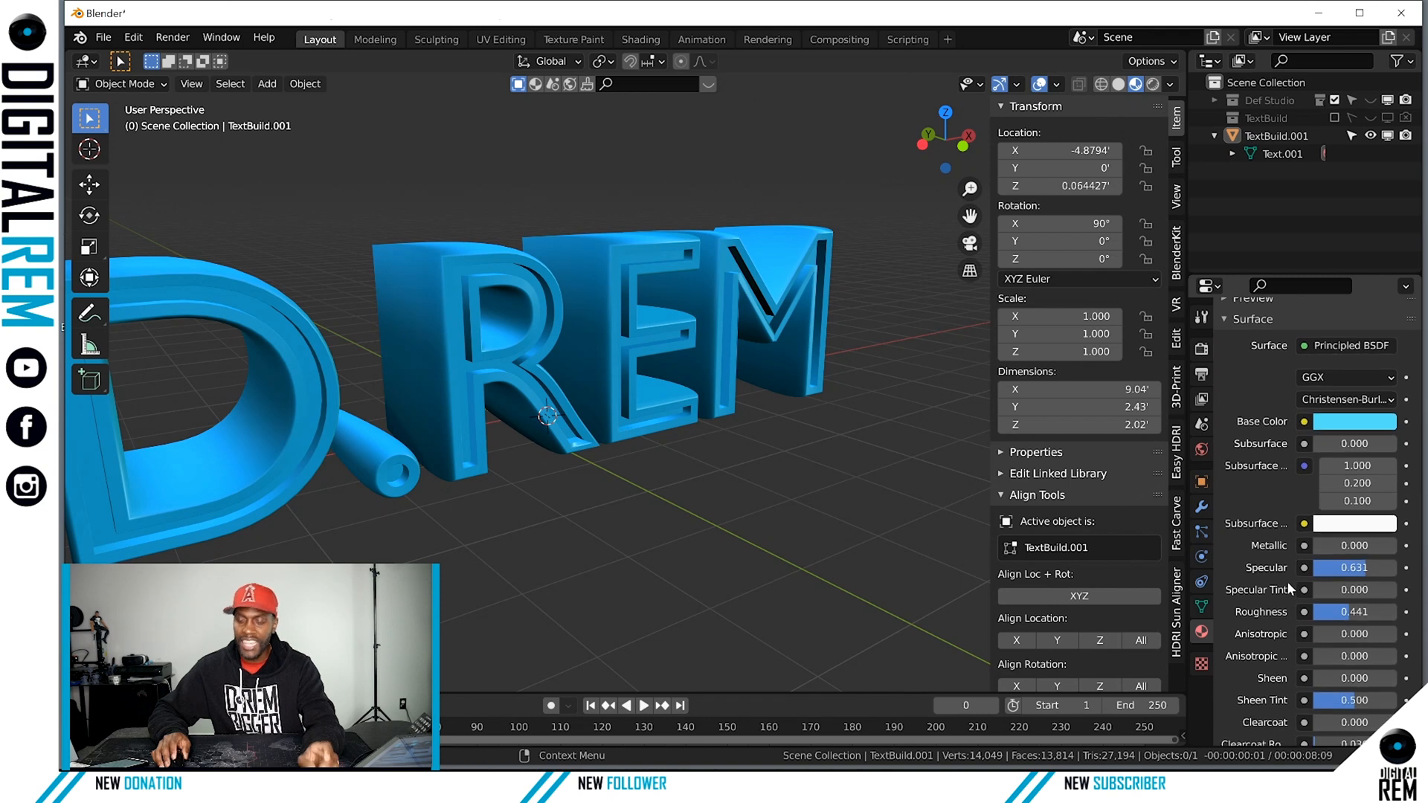
{"action": "scroll", "coordinate": [1262, 614], "scroll_direction": "down", "scroll_amount": 2}
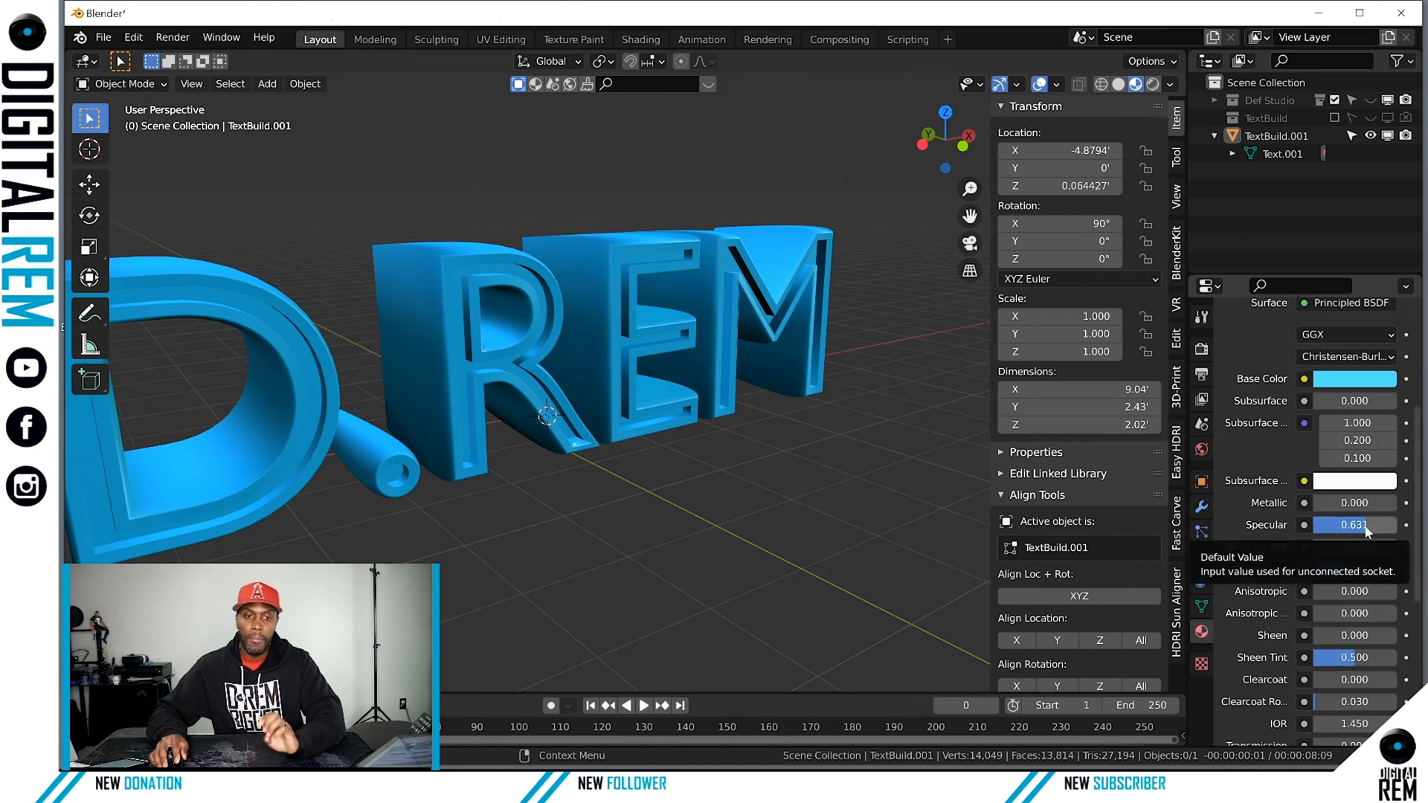
{"action": "scroll", "coordinate": [725, 450], "scroll_direction": "up", "scroll_amount": 2}
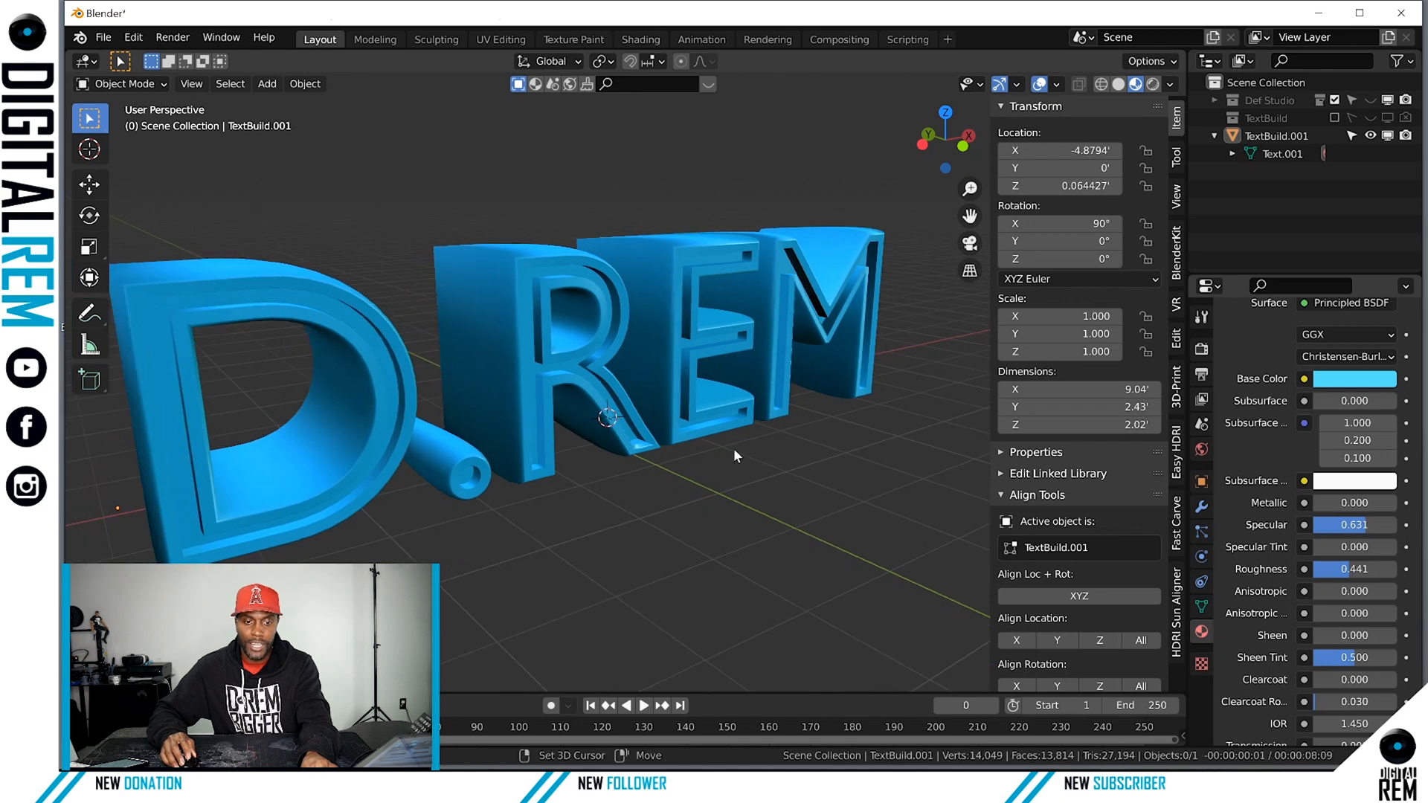
{"action": "scroll", "coordinate": [727, 446], "scroll_direction": "up", "scroll_amount": 1}
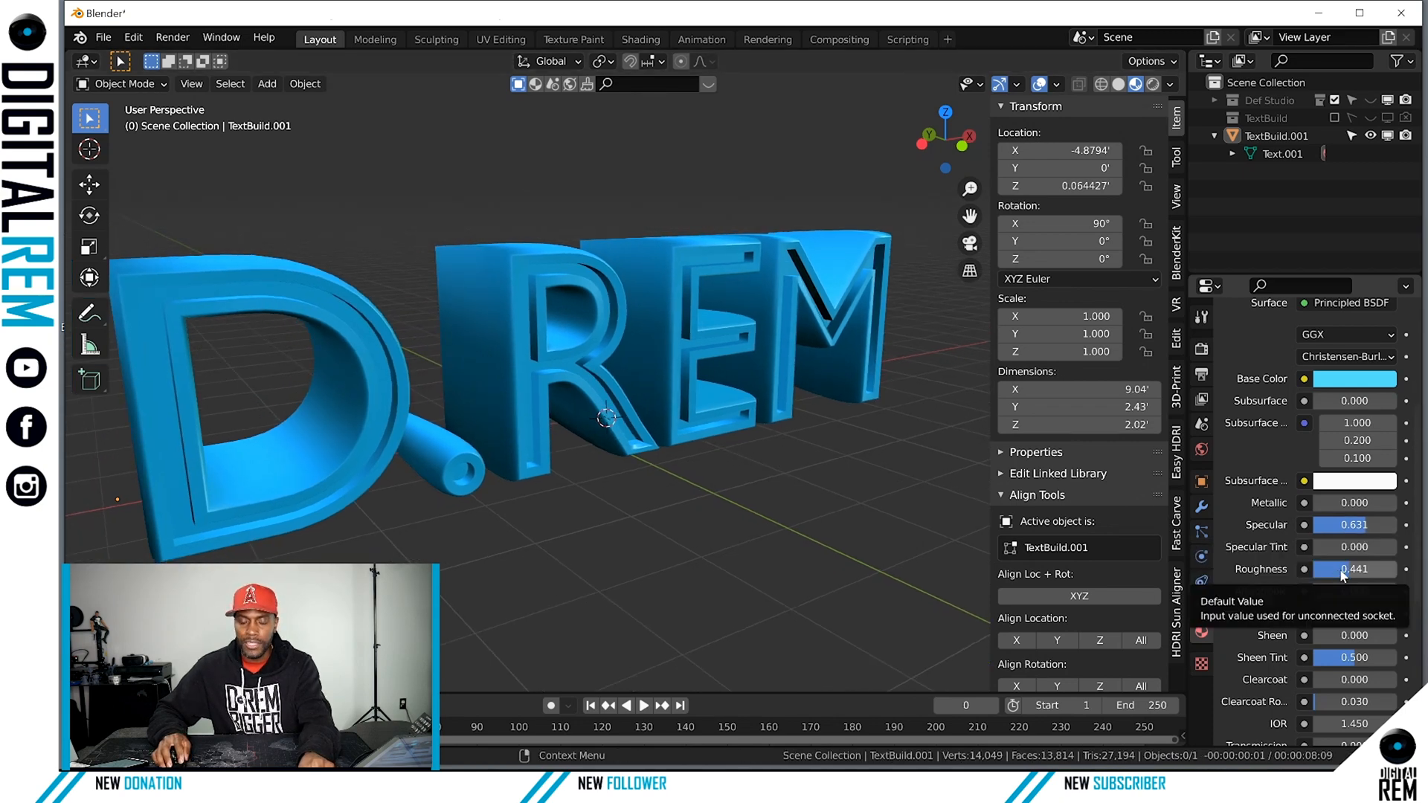
{"action": "key", "text": "BackSpace"}
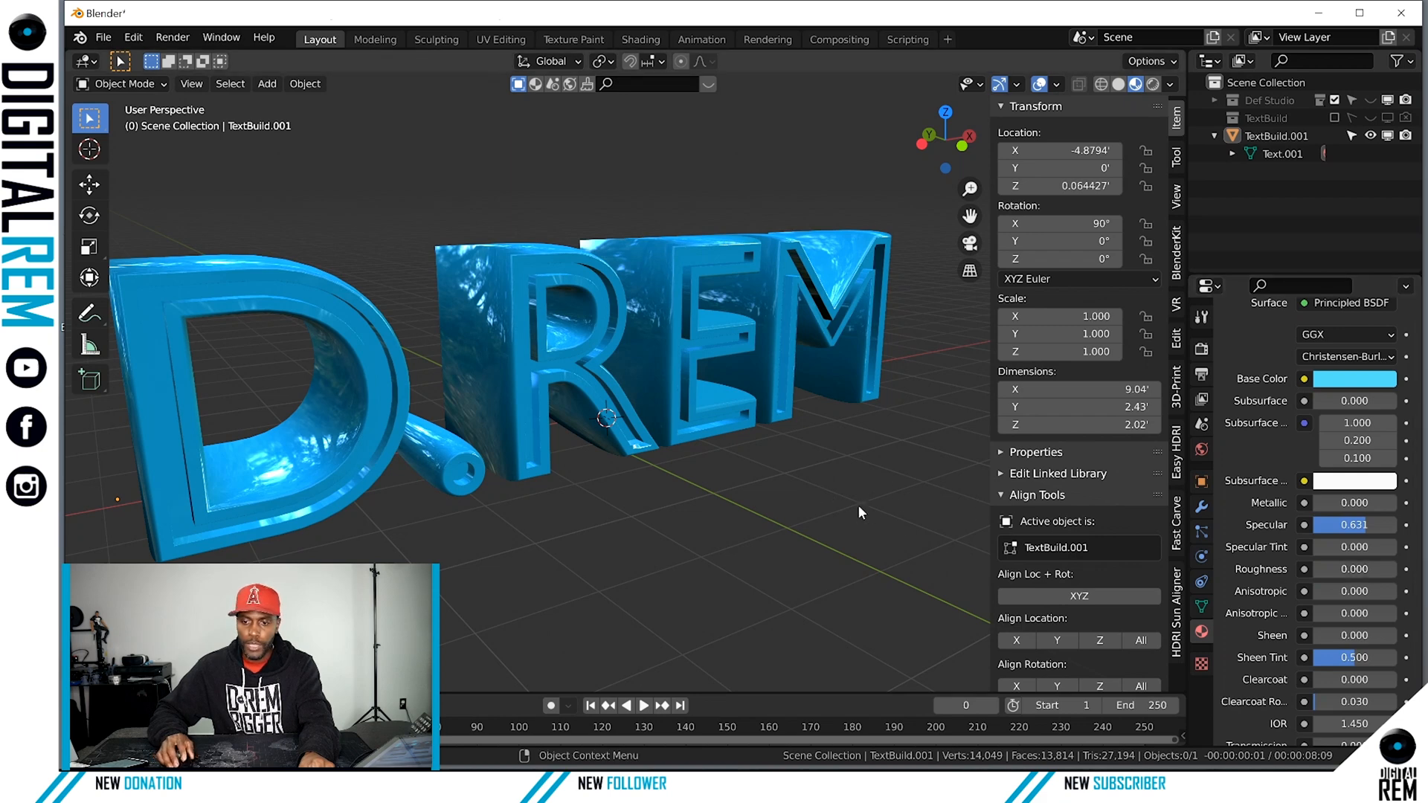
Set the Specular value of Mat 01 to 0.5.
{"action": "left_click", "coordinate": [1354, 524]}
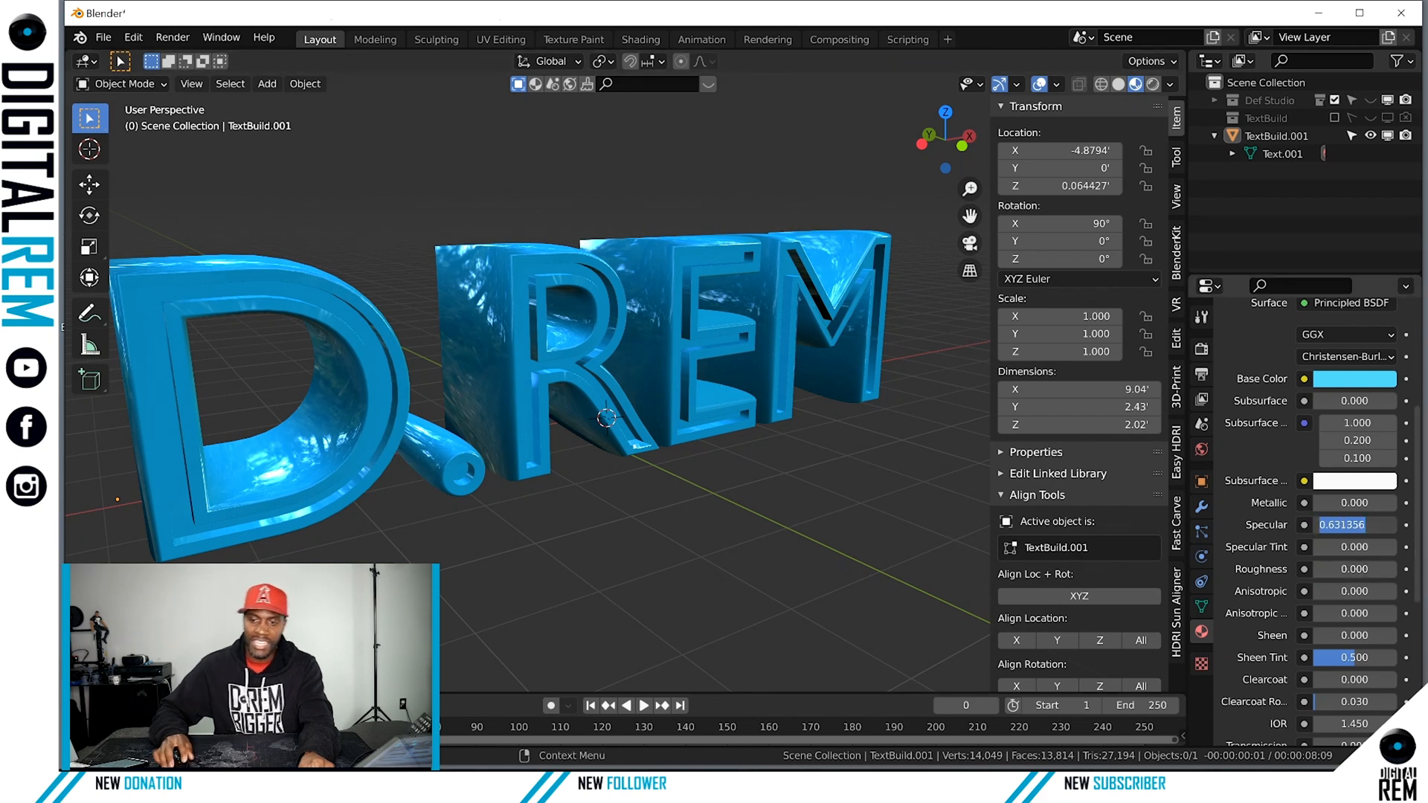
{"action": "key", "text": "BackSpace"}
{"action": "type", "text": ".5"}
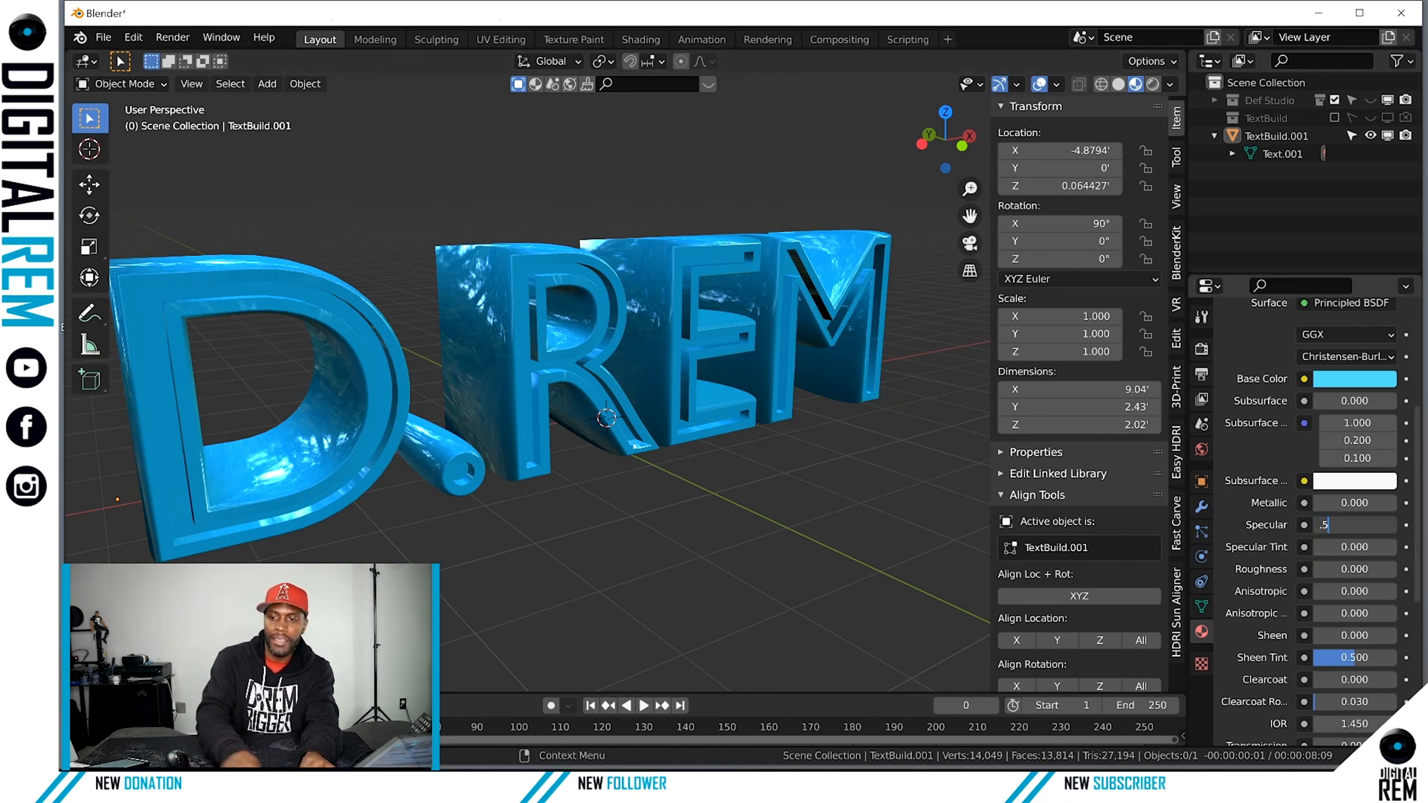
{"action": "key", "text": "Return"}
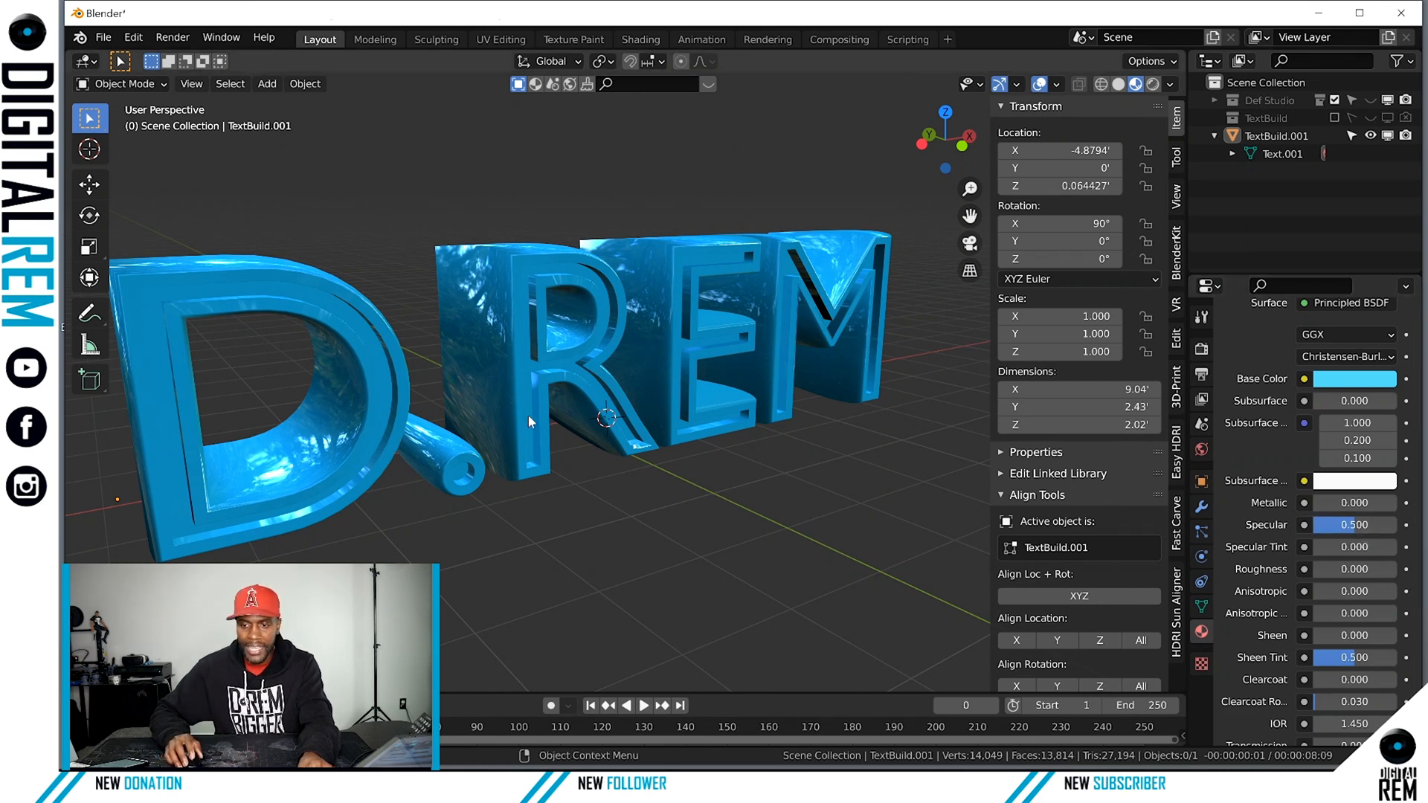
Raise the Roughness of Mat 01 to 1.0 and inspect the matte look on the letters.
{"action": "middle_click_drag", "start_coordinate": [515, 412], "coordinate": [940, 478]}
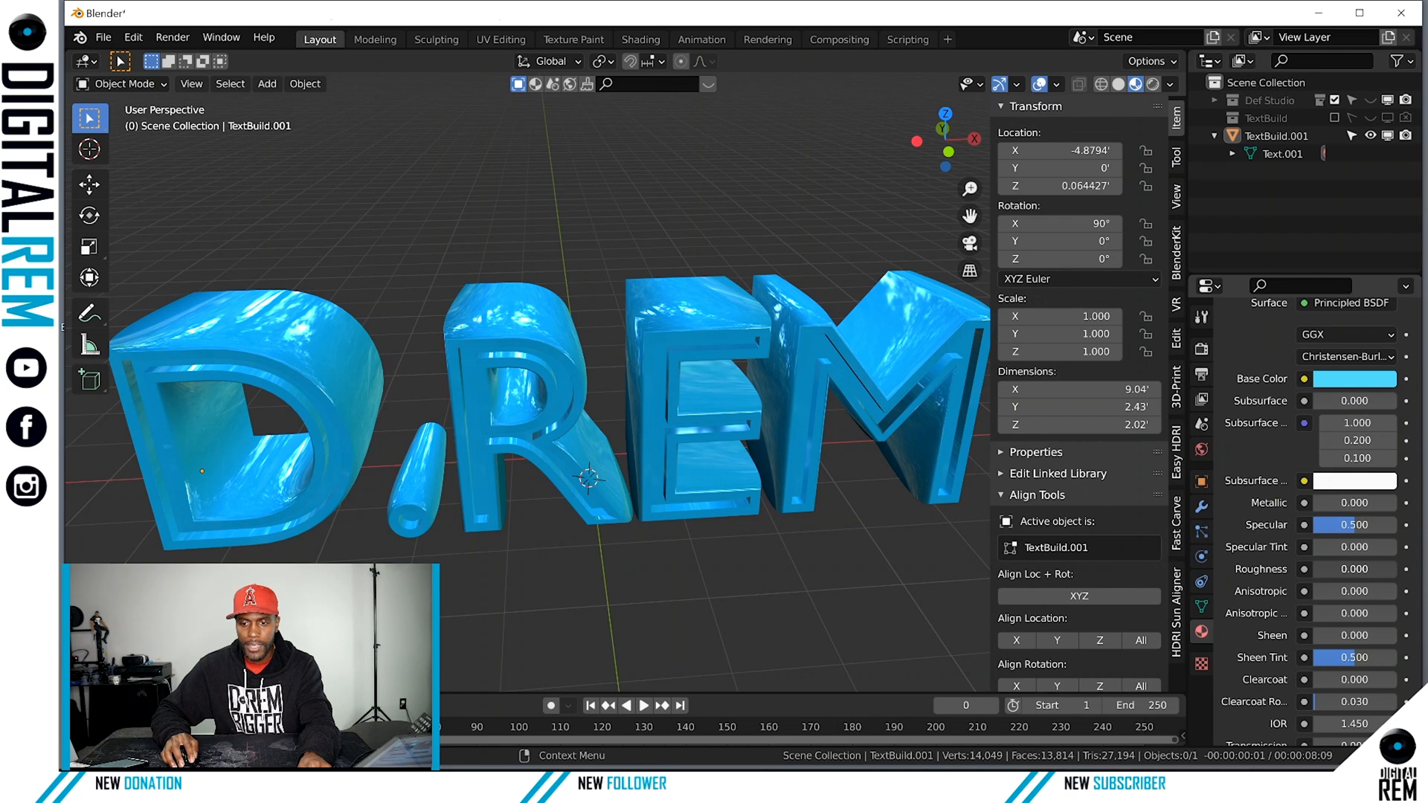
{"action": "left_click_drag", "start_coordinate": [1315, 569], "coordinate": [1397, 569]}
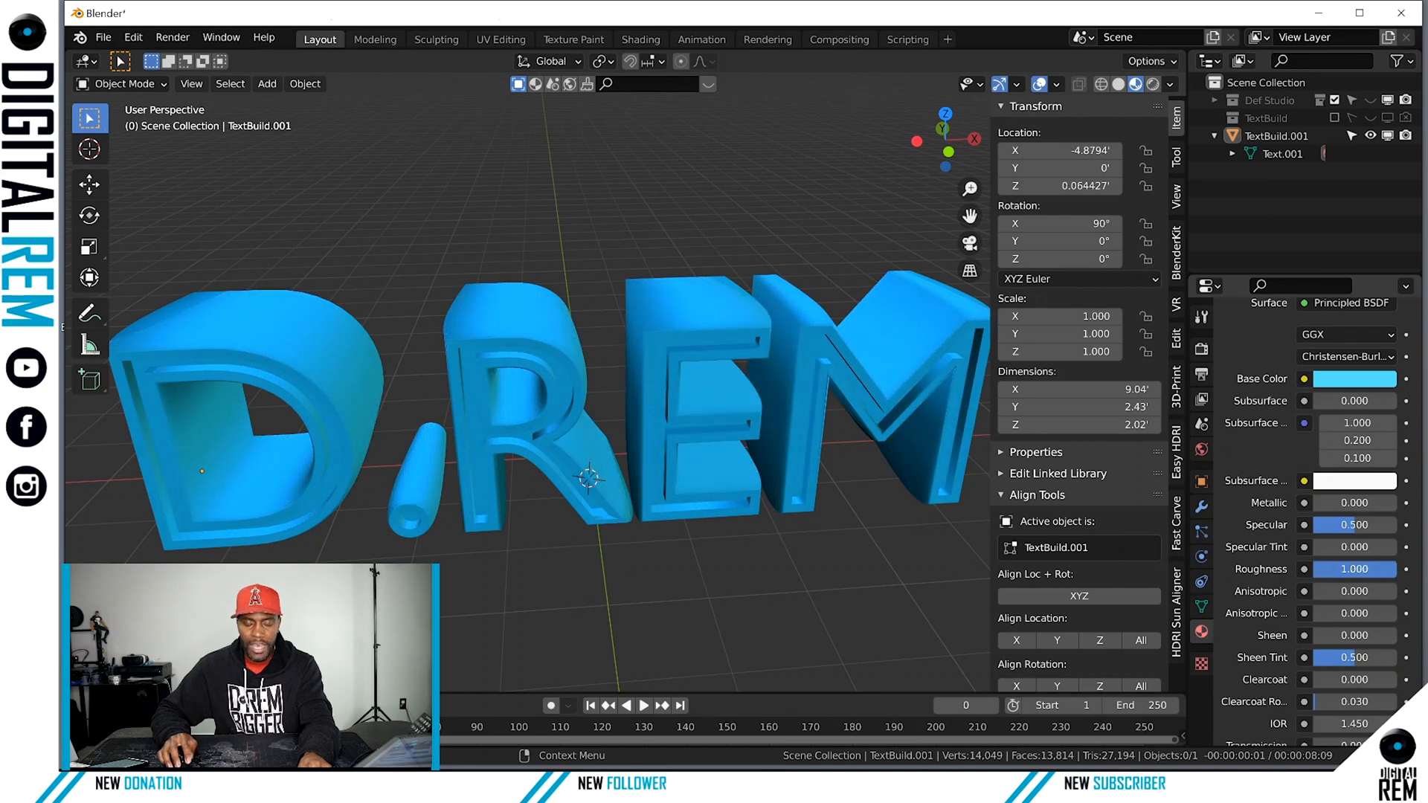
{"action": "middle_click_drag", "start_coordinate": [670, 423], "coordinate": [540, 421]}
{"action": "scroll", "coordinate": [630, 407], "scroll_direction": "up", "scroll_amount": 2}
{"action": "scroll", "coordinate": [707, 439], "scroll_direction": "down", "scroll_amount": 2}
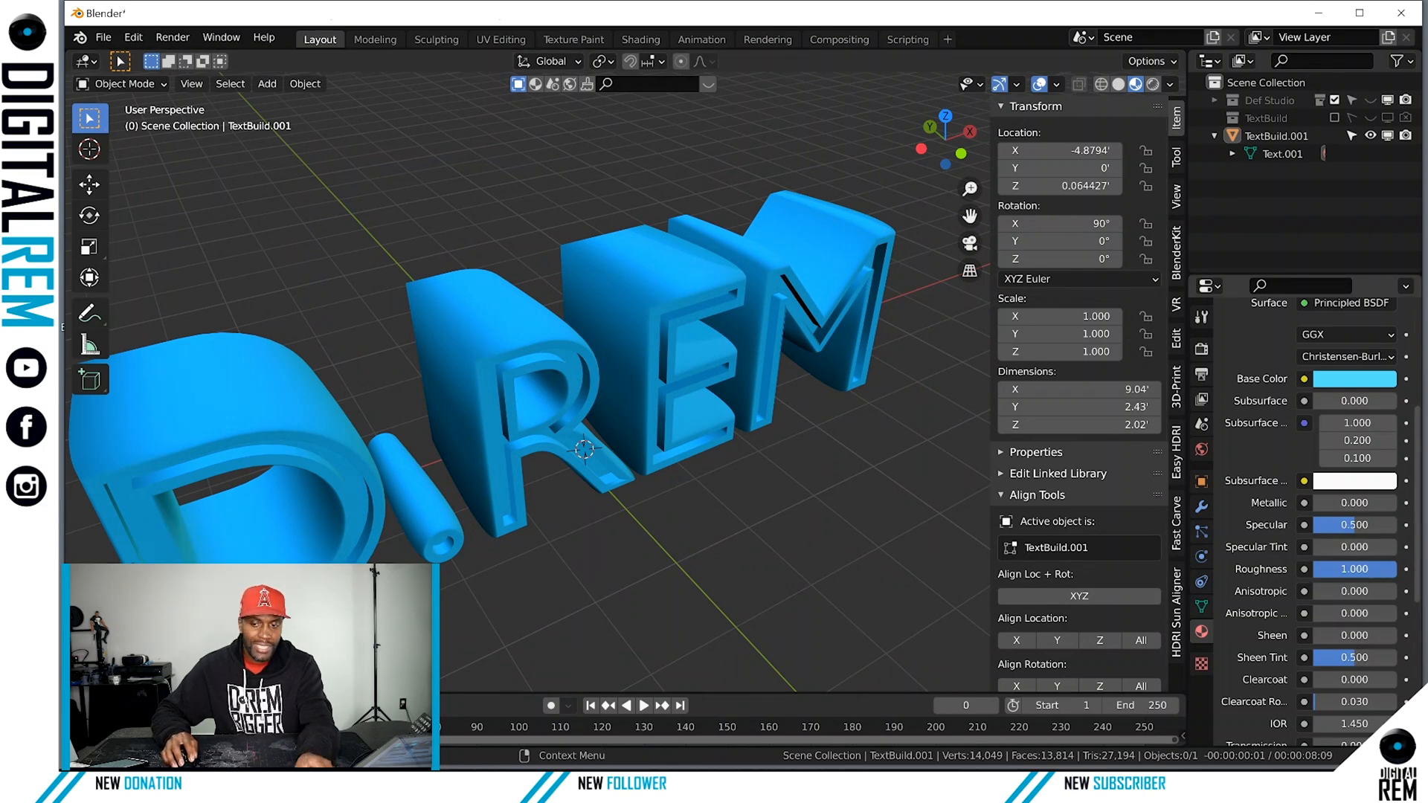
Set the Roughness of Mat 01 to about 0.576 and review the remaining Principled BSDF parameters.
{"action": "left_click_drag", "start_coordinate": [1396, 569], "coordinate": [1358, 569]}
{"action": "scroll", "coordinate": [1244, 564], "scroll_direction": "down", "scroll_amount": 2}
{"action": "scroll", "coordinate": [1242, 564], "scroll_direction": "down", "scroll_amount": 4}
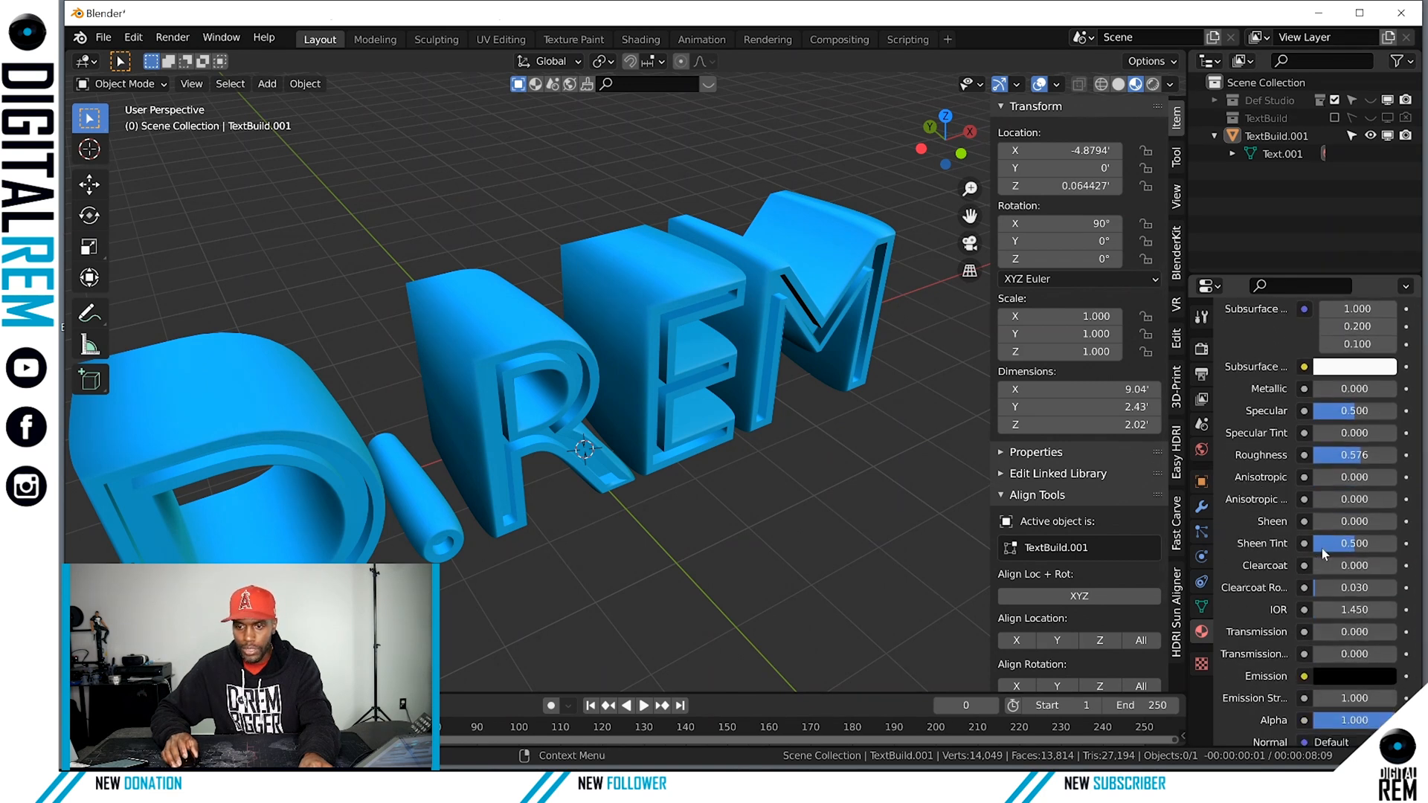
{"action": "scroll", "coordinate": [1281, 629], "scroll_direction": "down", "scroll_amount": 1}
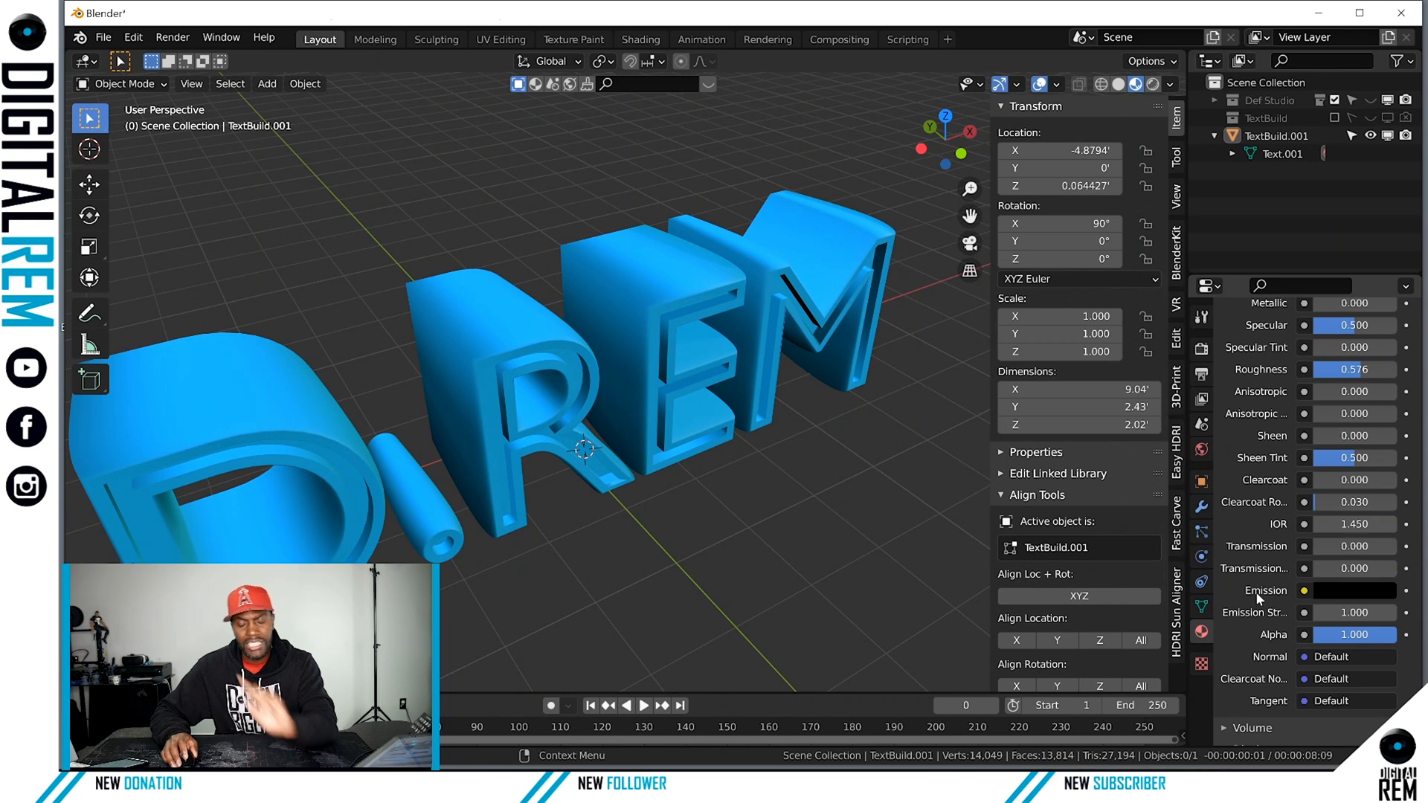
{"action": "scroll", "coordinate": [1229, 636], "scroll_direction": "up", "scroll_amount": 11}
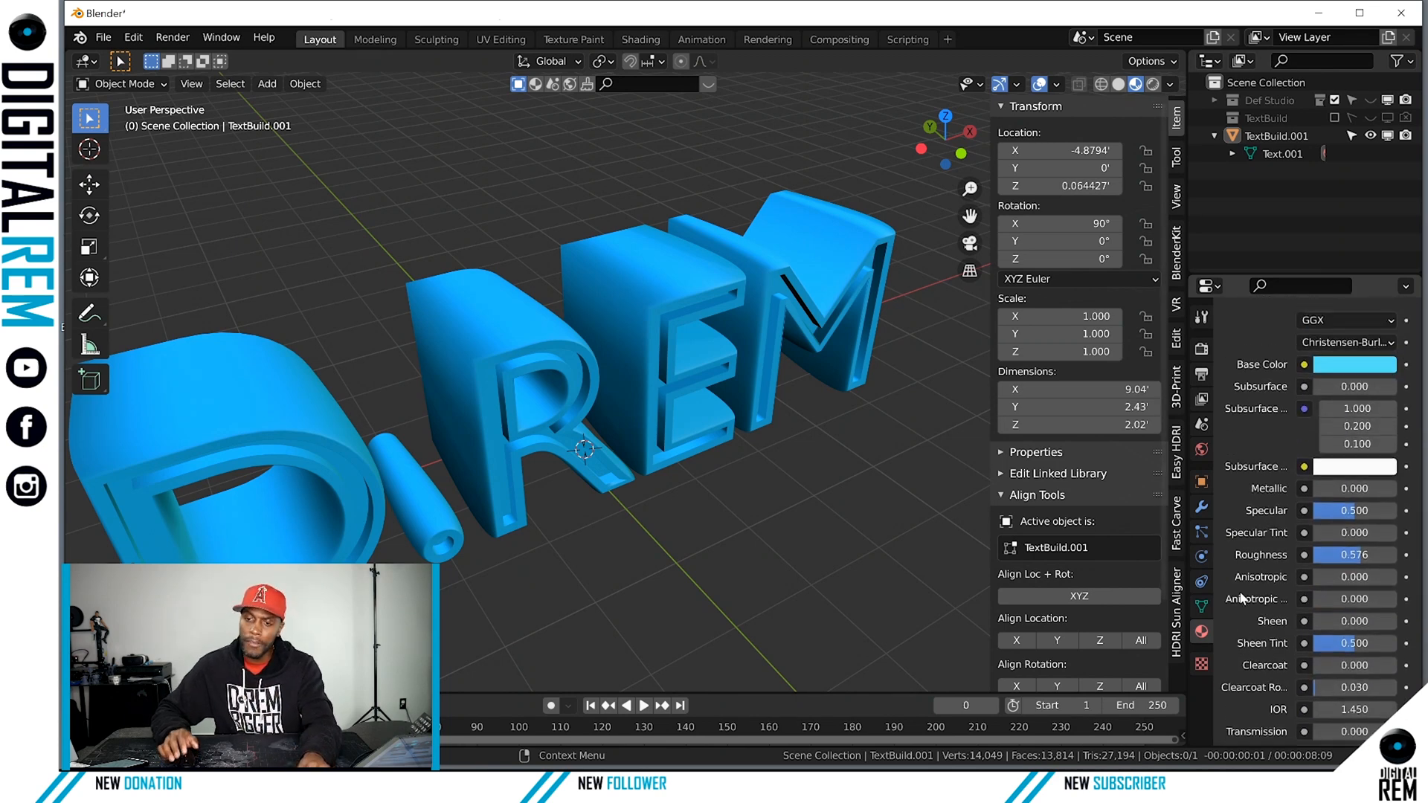
{"action": "scroll", "coordinate": [1241, 598], "scroll_direction": "up", "scroll_amount": 4}
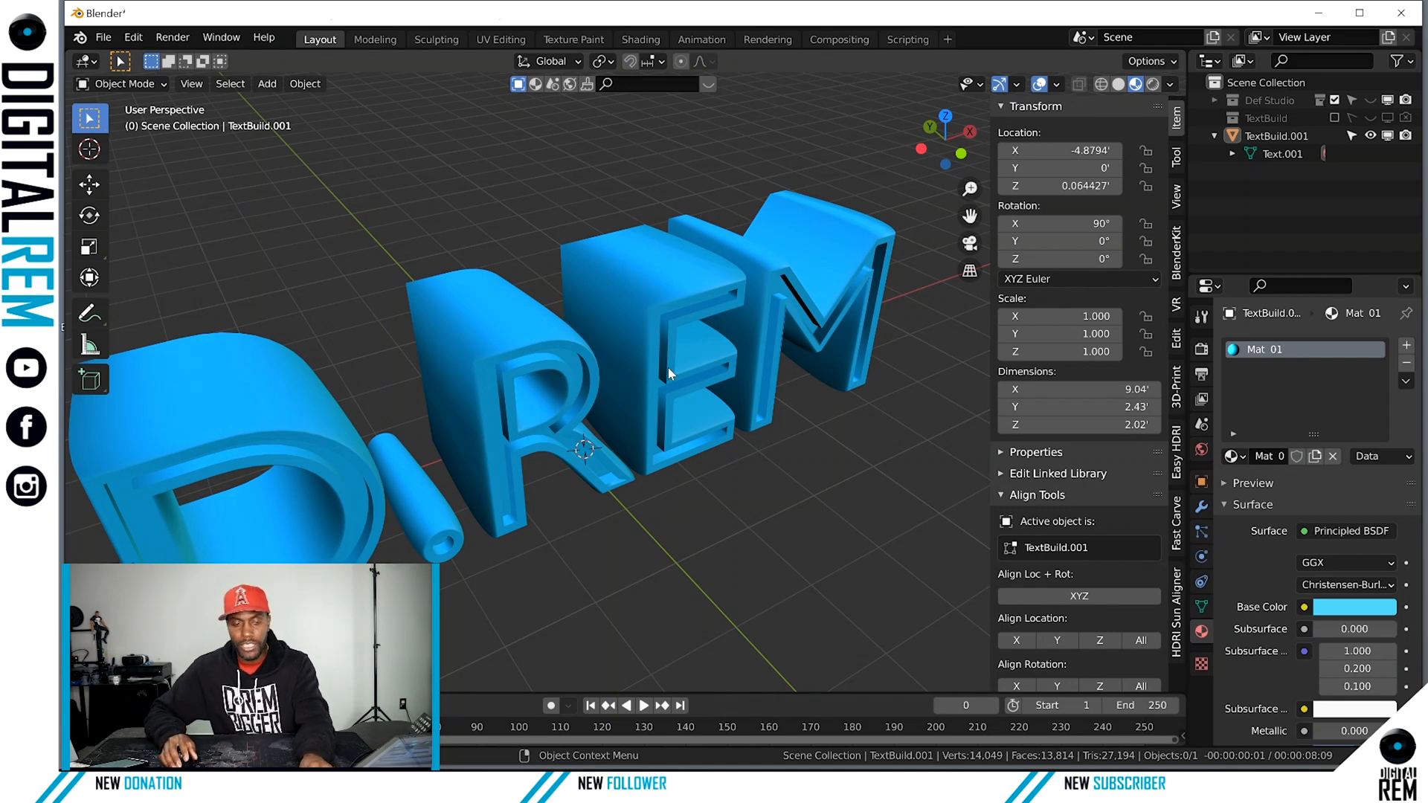
Select the D.REM text mesh and switch it to Edit Mode.
{"action": "middle_click_drag", "start_coordinate": [583, 381], "coordinate": [666, 383]}
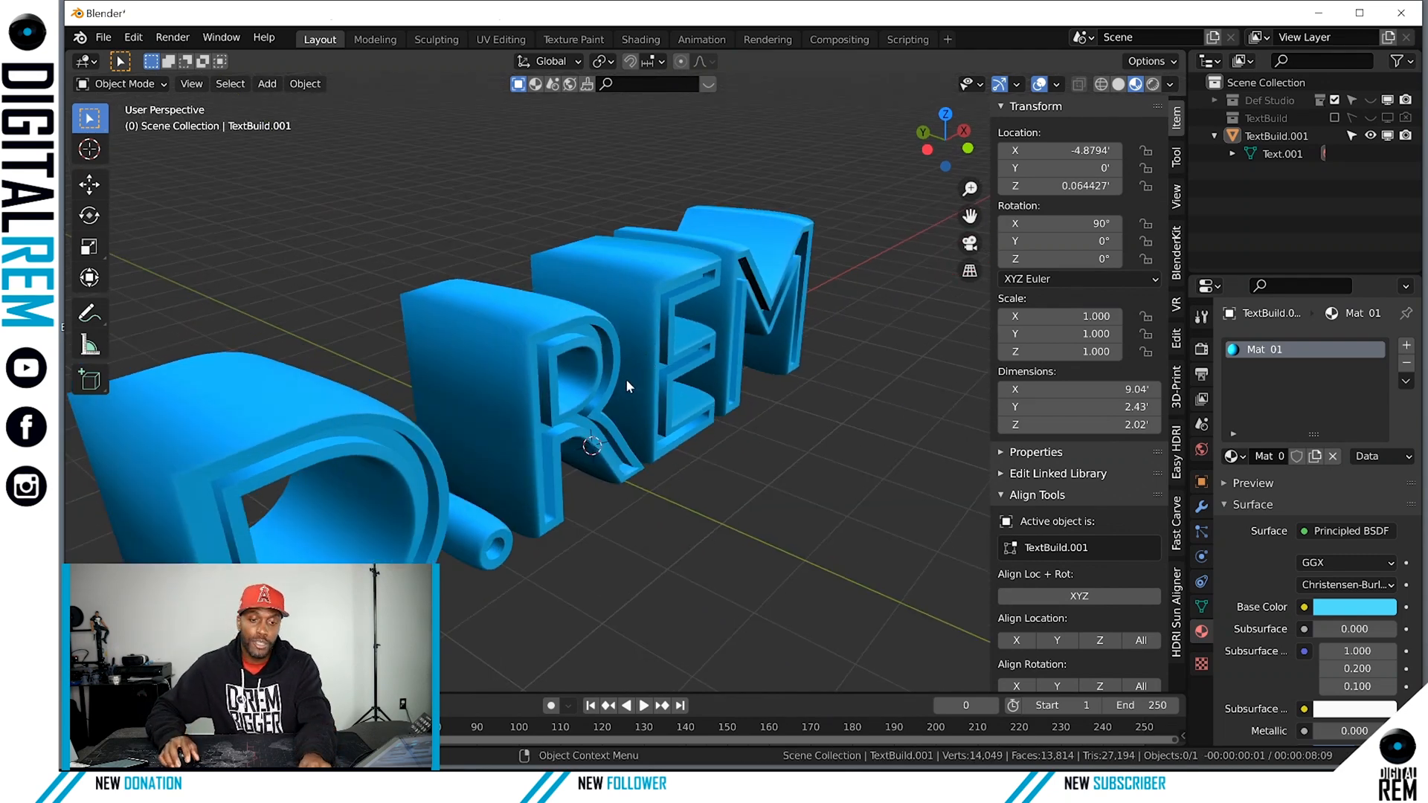
{"action": "middle_click_drag", "start_coordinate": [742, 422], "coordinate": [632, 403]}
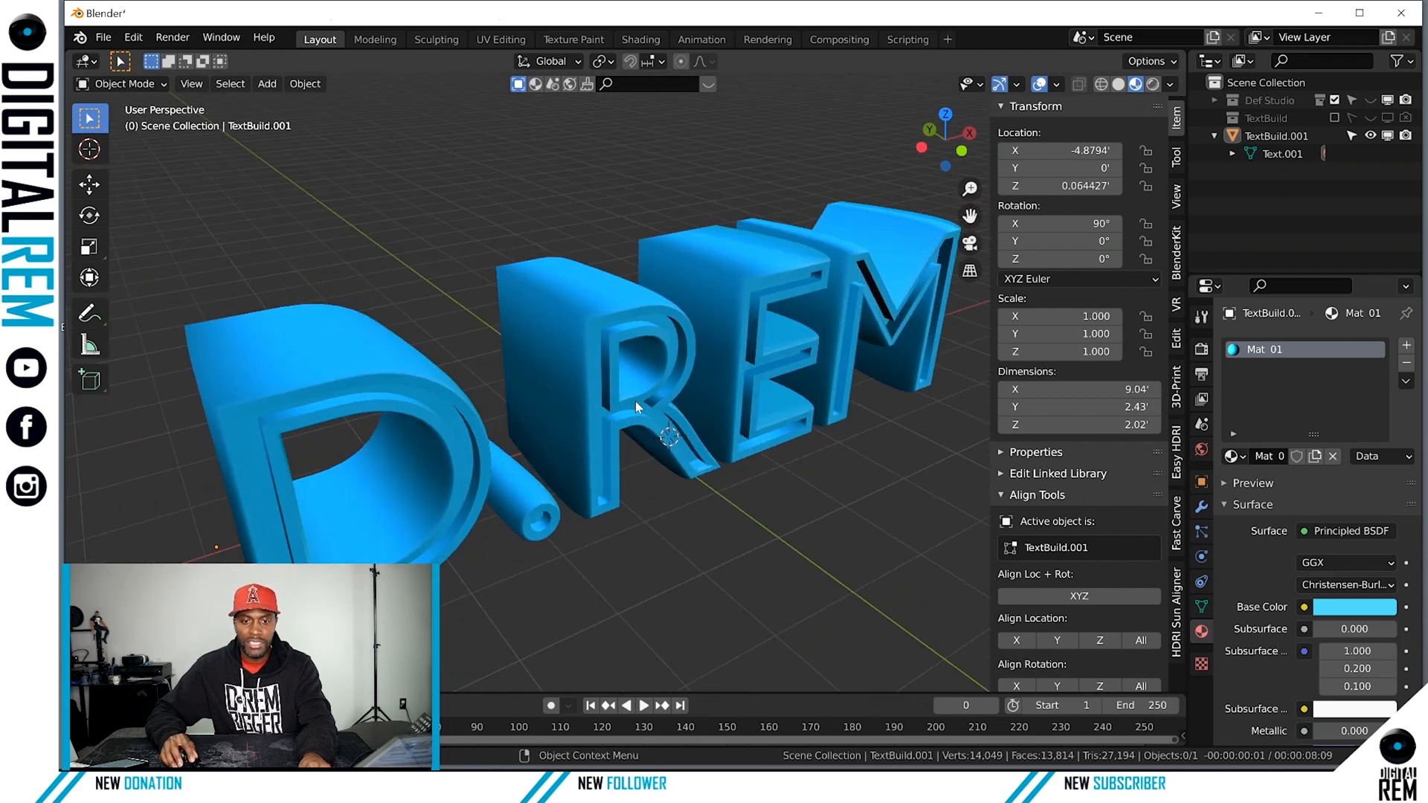
{"action": "left_click", "coordinate": [647, 406]}
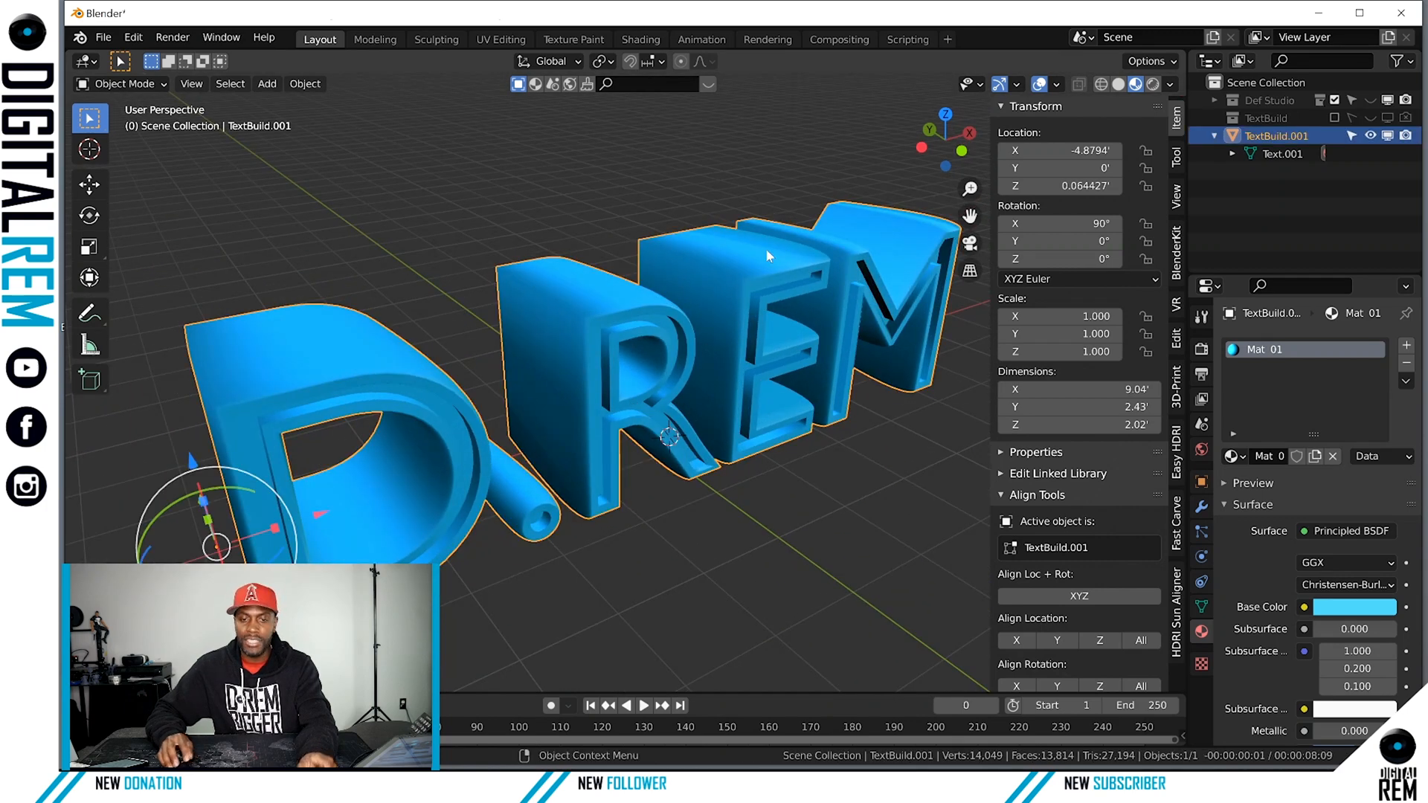
{"action": "left_click", "coordinate": [146, 86]}
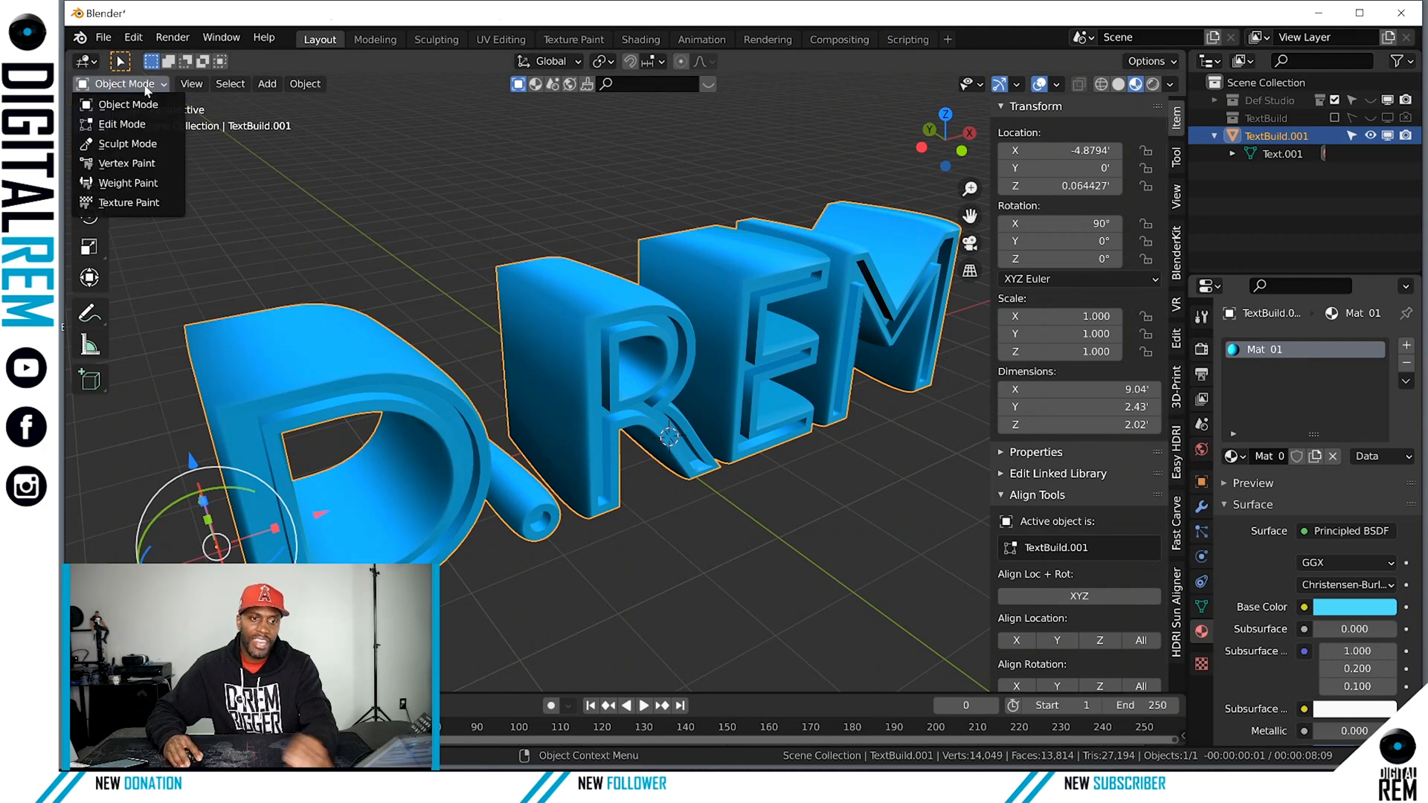
{"action": "left_click", "coordinate": [128, 125]}
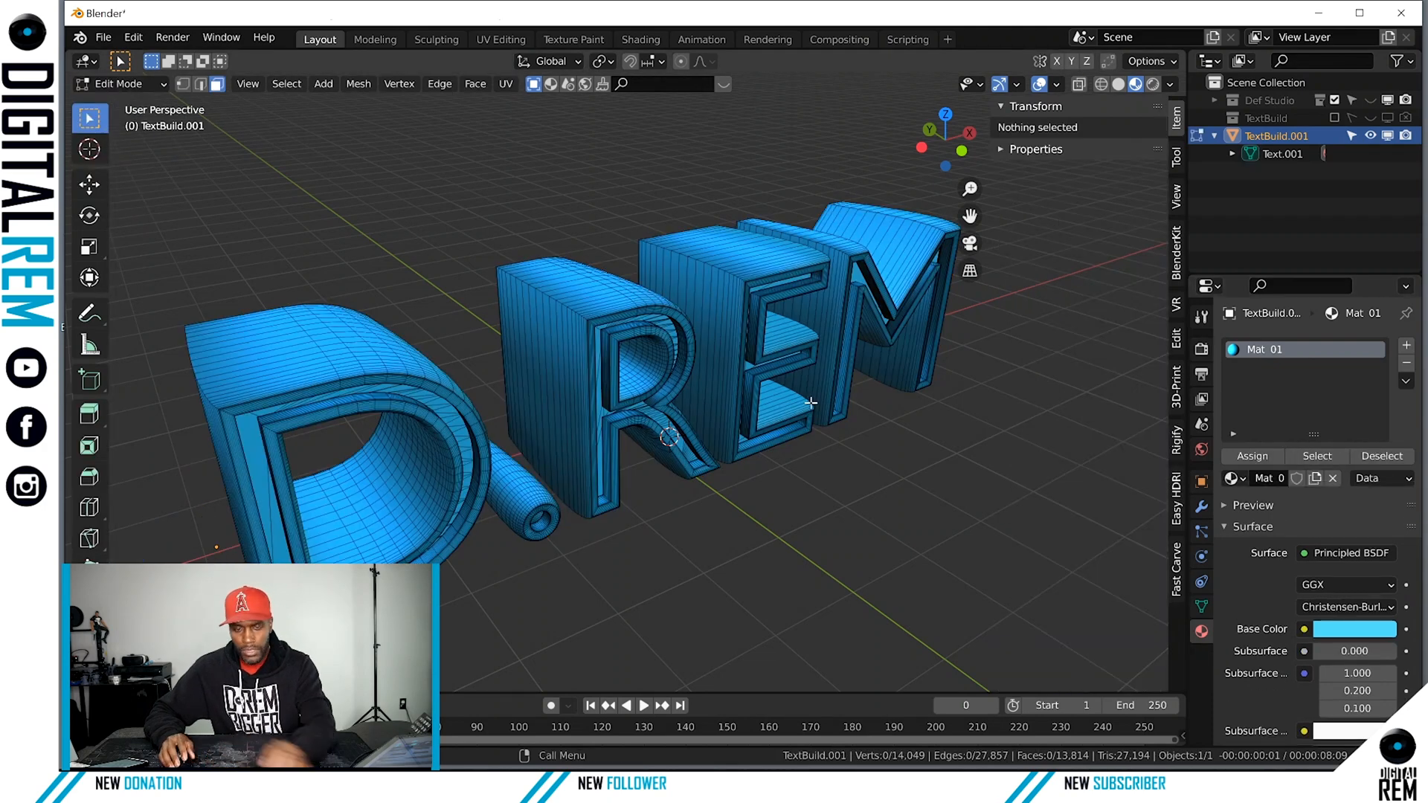
Examine the front rims, inset channels and extruded side faces of the letters in the mesh.
{"action": "middle_click_drag", "start_coordinate": [811, 403], "coordinate": [690, 402]}
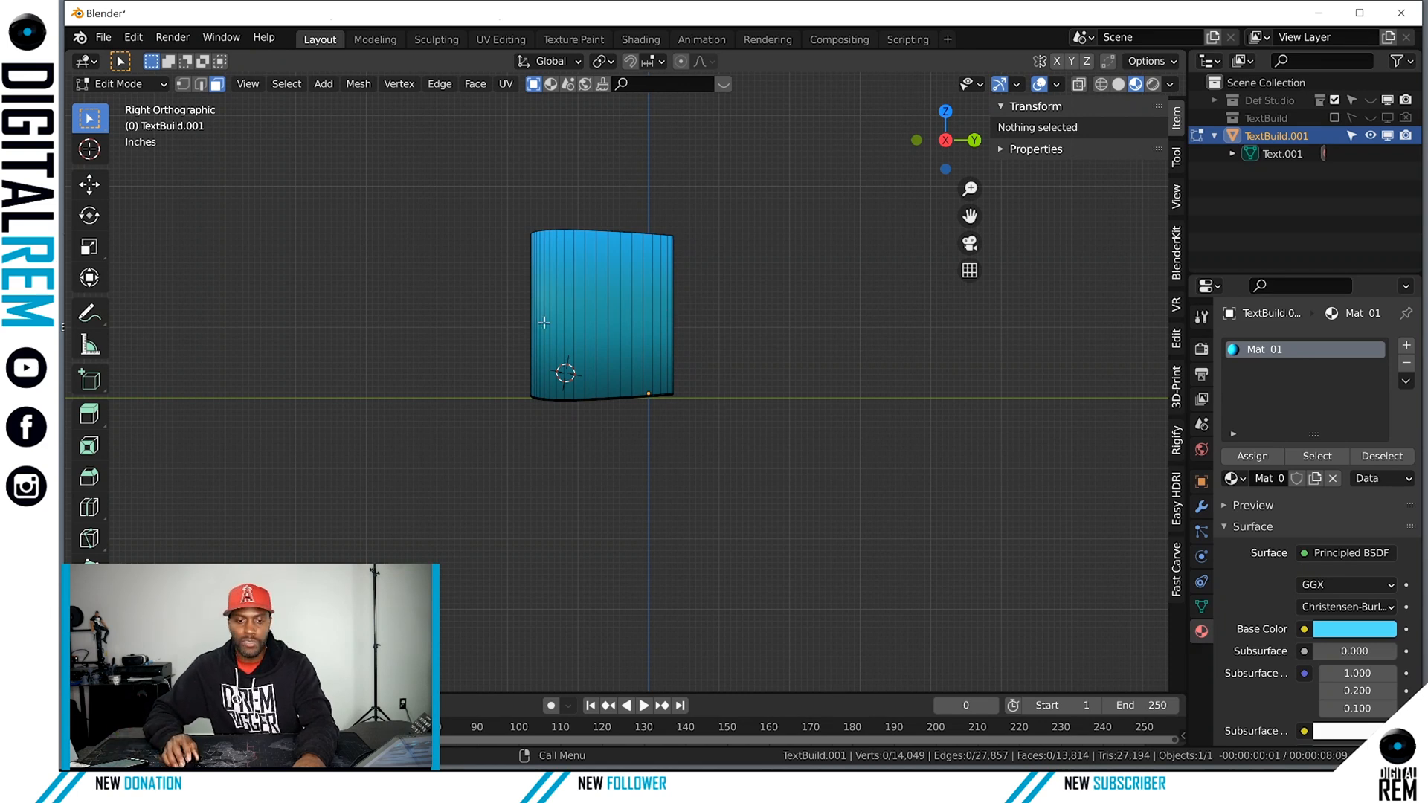
{"action": "middle_click_drag", "start_coordinate": [545, 323], "coordinate": [719, 354]}
{"action": "scroll", "coordinate": [718, 354], "scroll_direction": "up", "scroll_amount": 6}
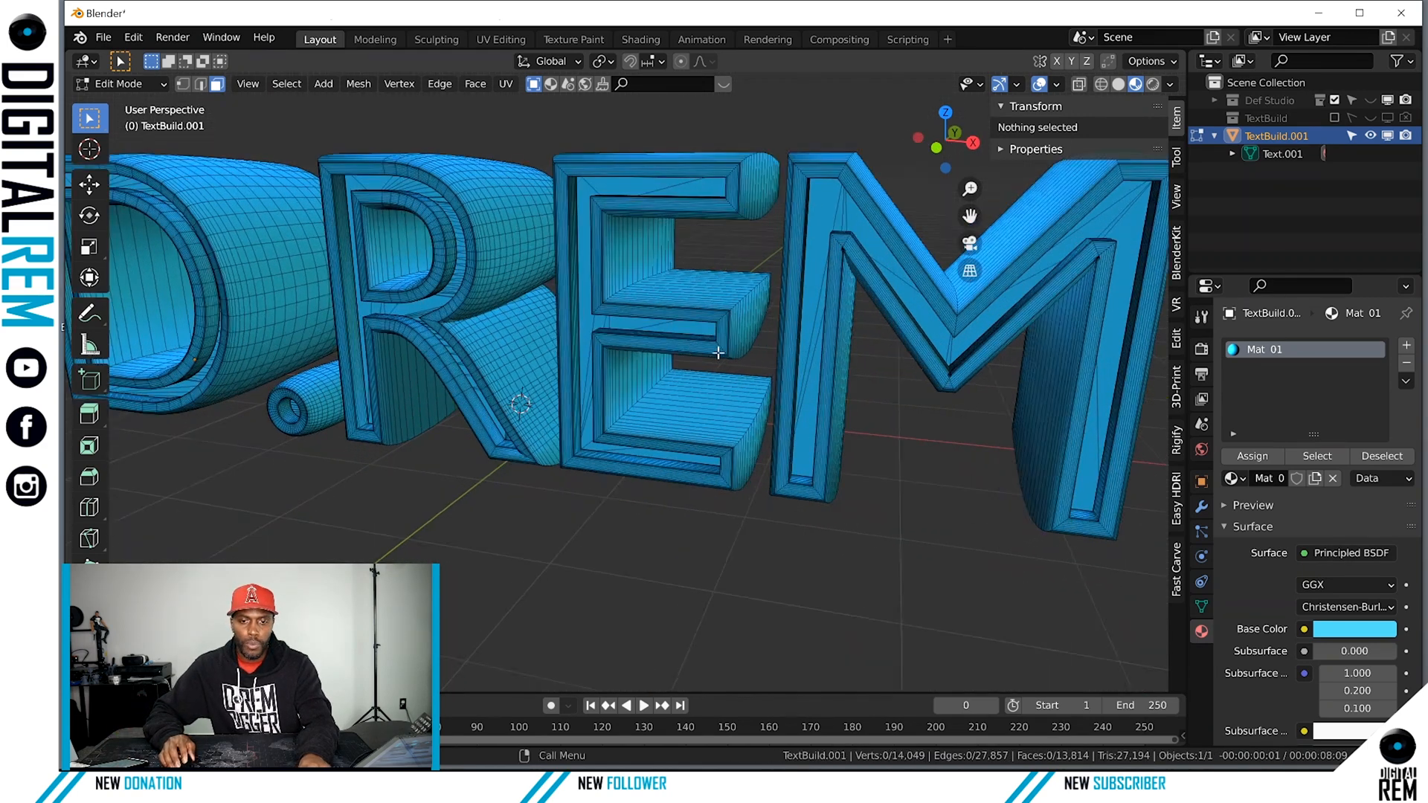
{"action": "middle_click_drag", "start_coordinate": [880, 296], "coordinate": [762, 311]}
{"action": "scroll", "coordinate": [712, 311], "scroll_direction": "up", "scroll_amount": 1}
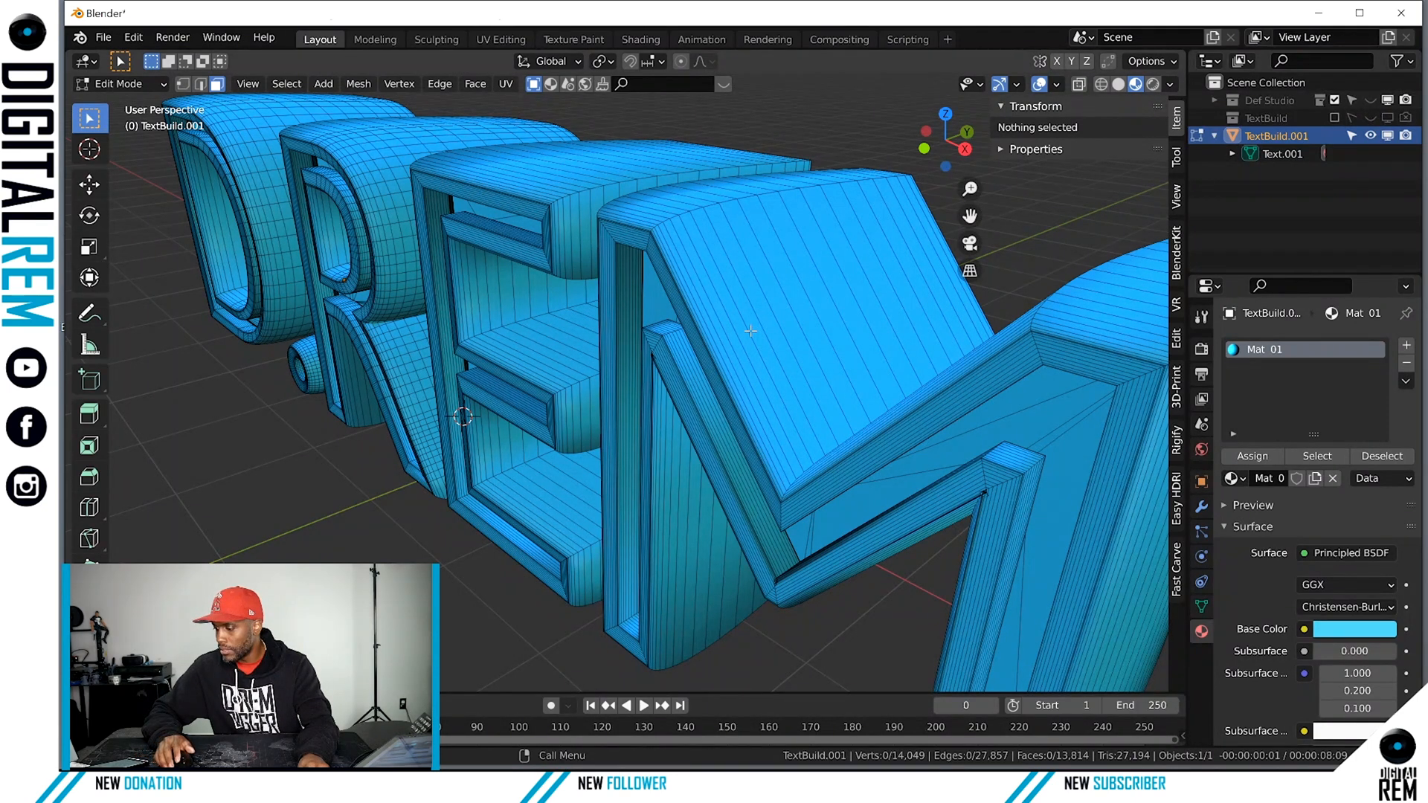
{"action": "scroll", "coordinate": [687, 314], "scroll_direction": "up", "scroll_amount": 4}
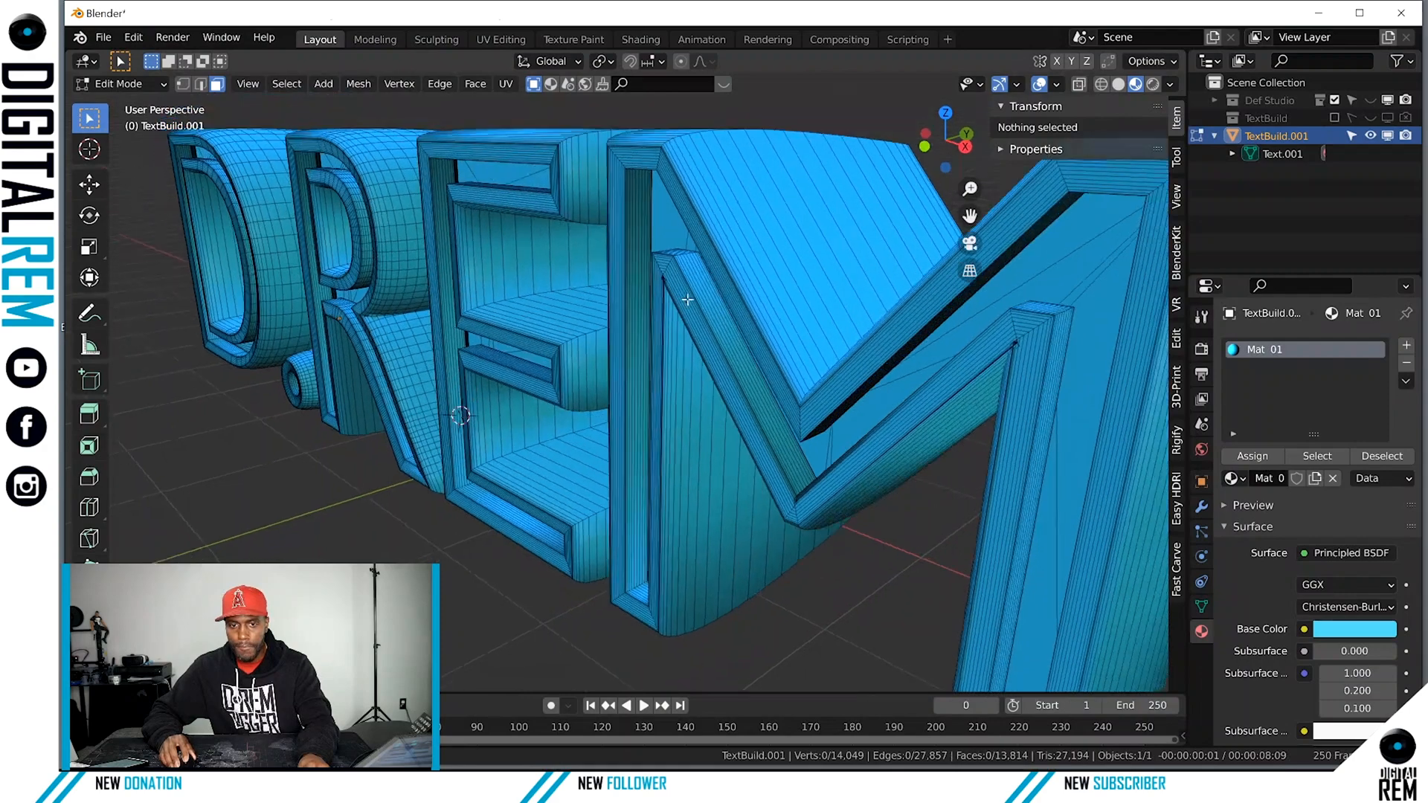
{"action": "scroll", "coordinate": [677, 300], "scroll_direction": "up", "scroll_amount": 2}
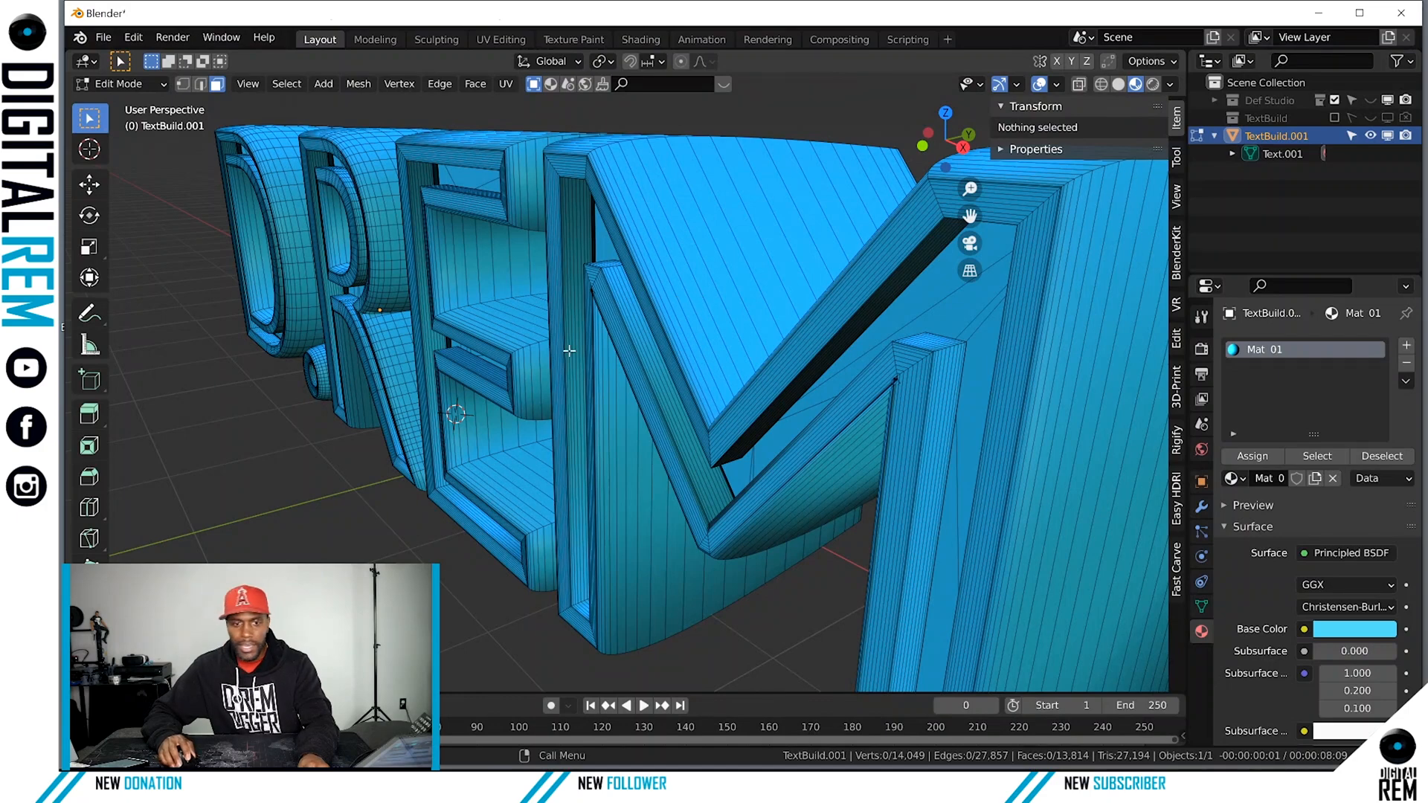
{"action": "middle_click_drag", "start_coordinate": [570, 350], "coordinate": [929, 124]}
In the right orthographic view with X-ray on, select a narrow vertical strip of faces around the middle of the letters' depth.
{"action": "key", "text": "KP_3"}
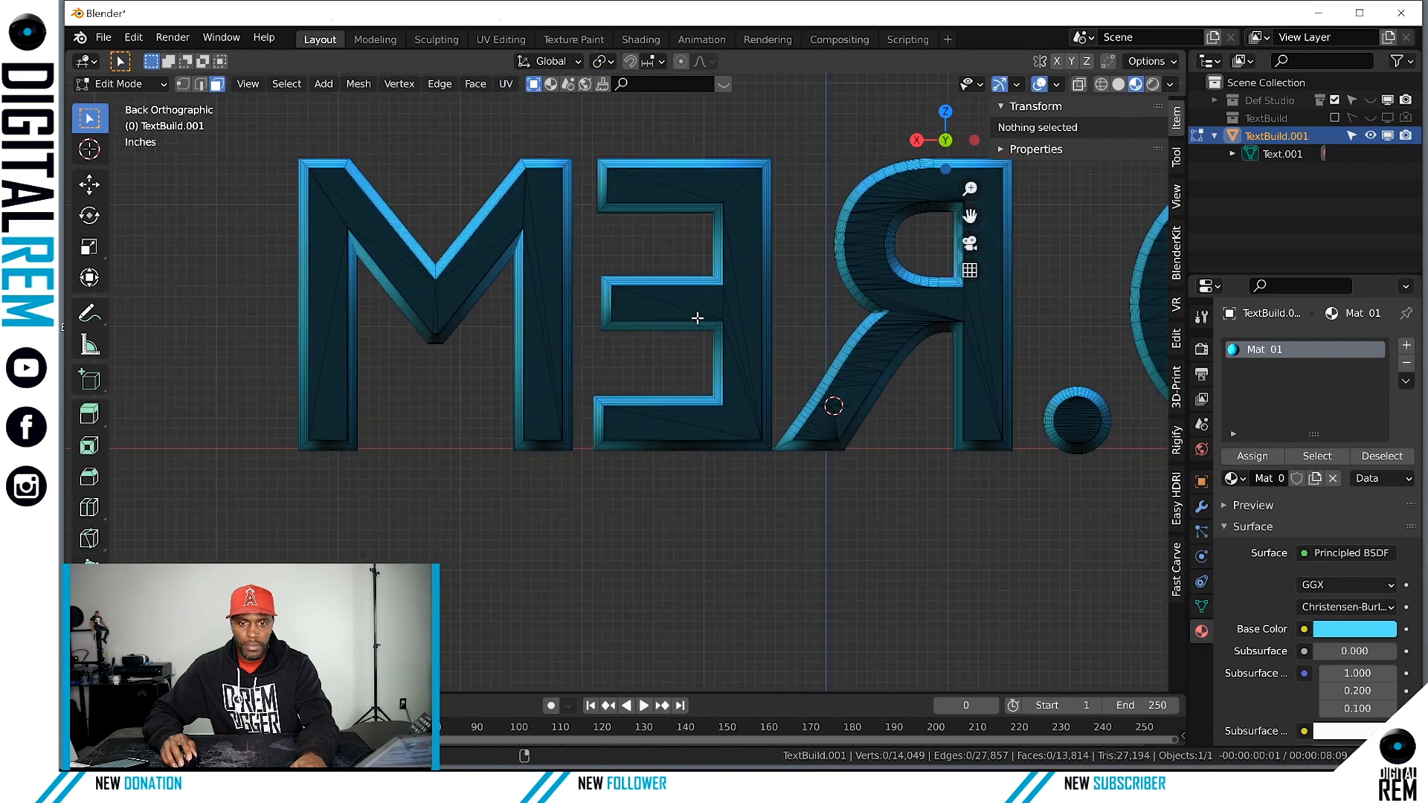
{"action": "scroll", "coordinate": [851, 322], "scroll_direction": "up", "scroll_amount": 5}
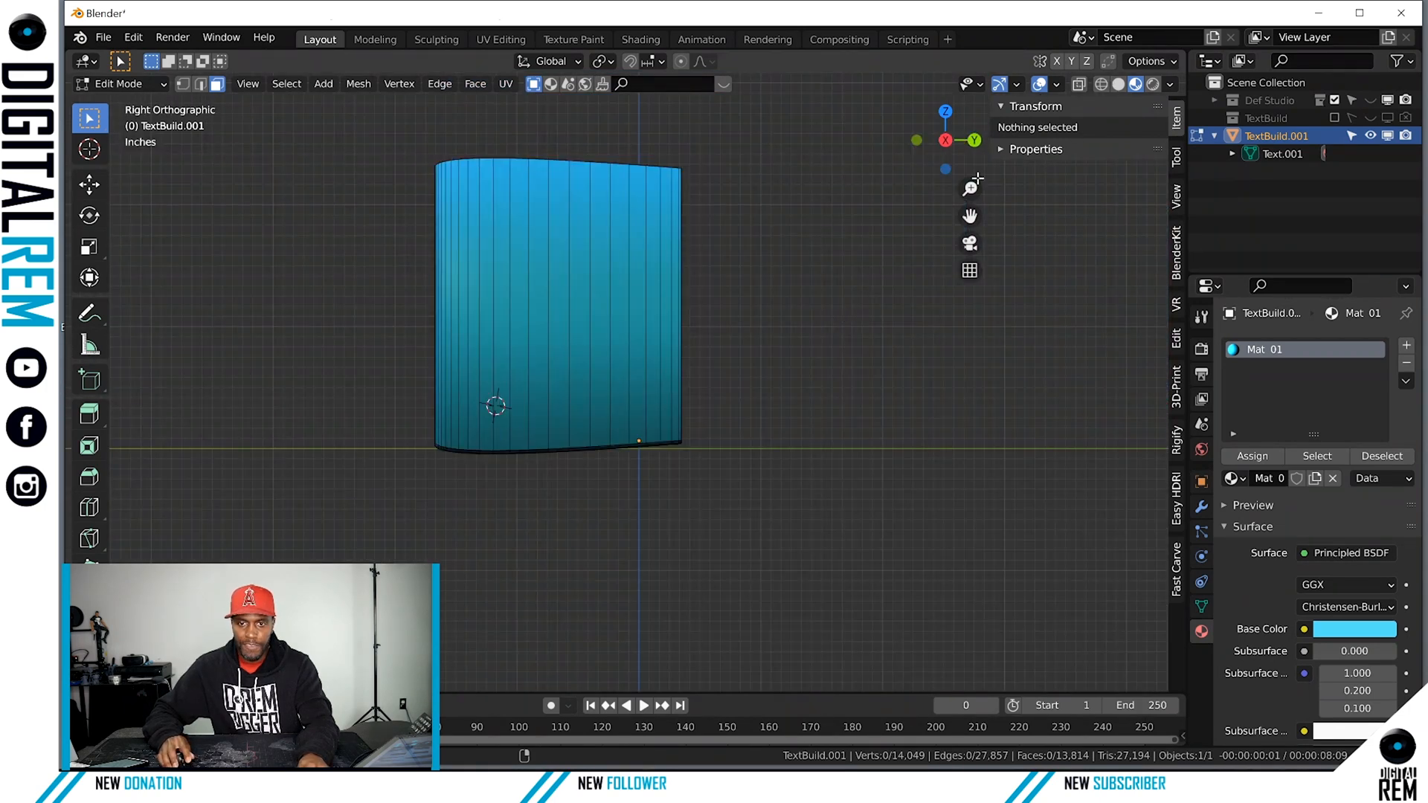
{"action": "left_click", "coordinate": [946, 140]}
{"action": "left_click", "coordinate": [945, 140]}
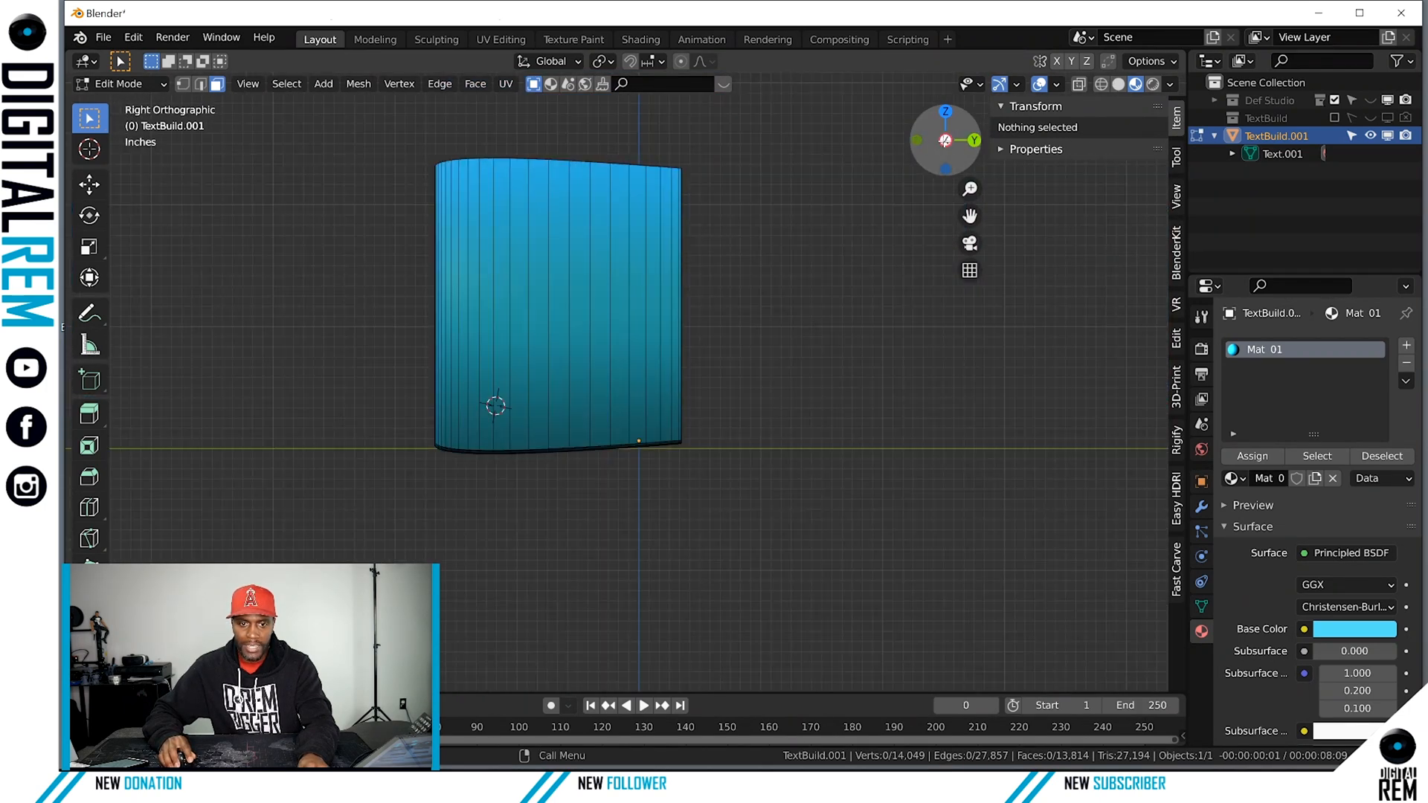
{"action": "middle_click_drag", "start_coordinate": [615, 251], "coordinate": [724, 279], "text": "shift"}
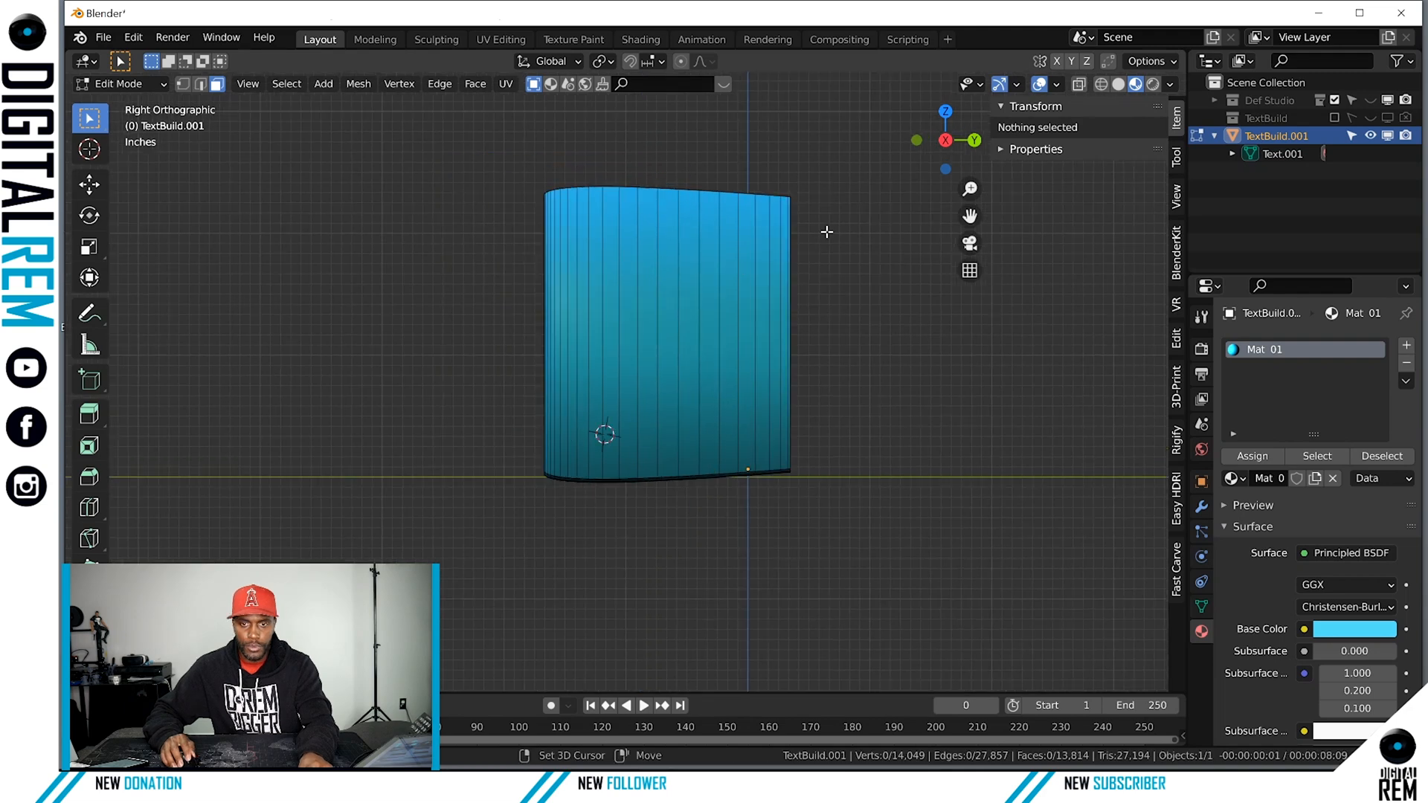
{"action": "left_click", "coordinate": [1079, 85]}
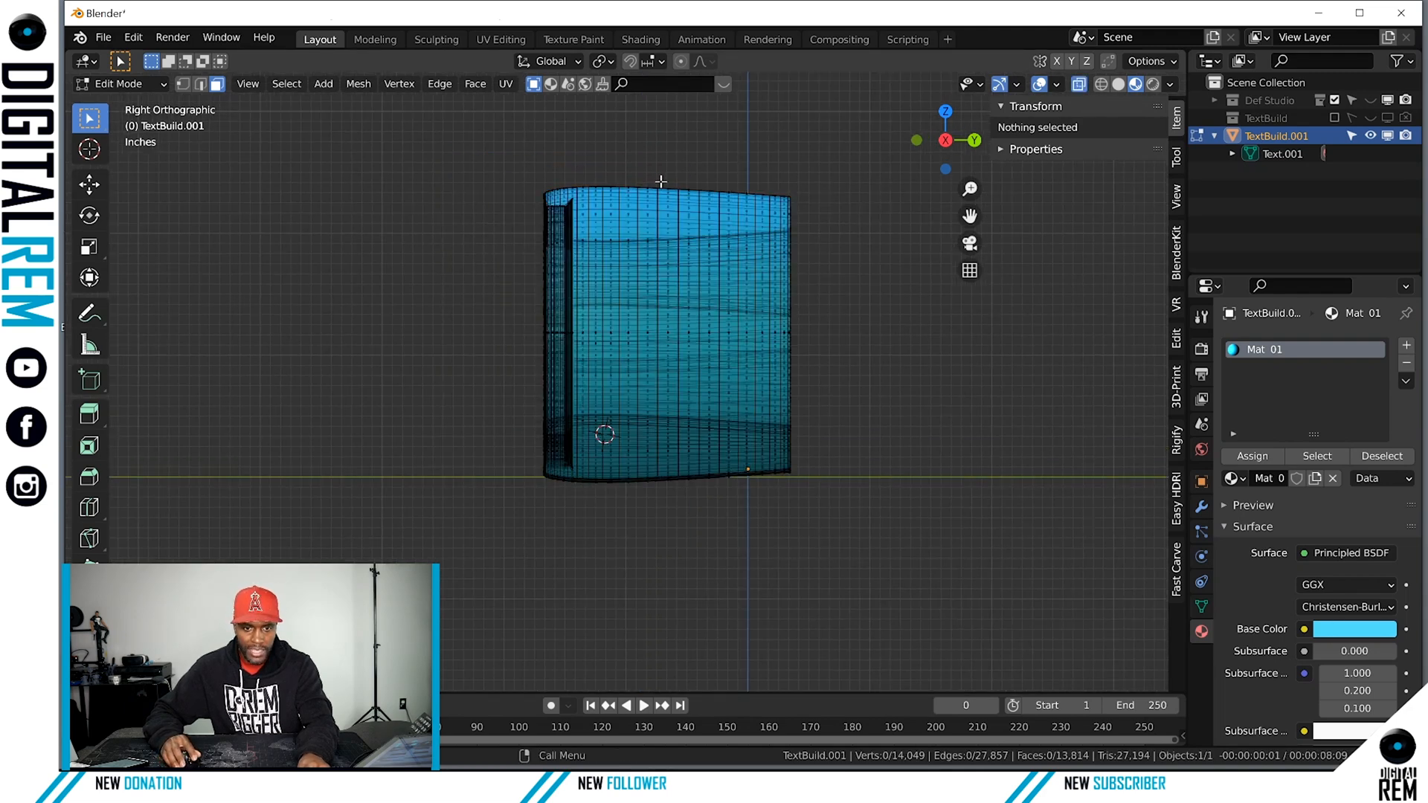
{"action": "left_click_drag", "start_coordinate": [661, 182], "coordinate": [676, 501]}
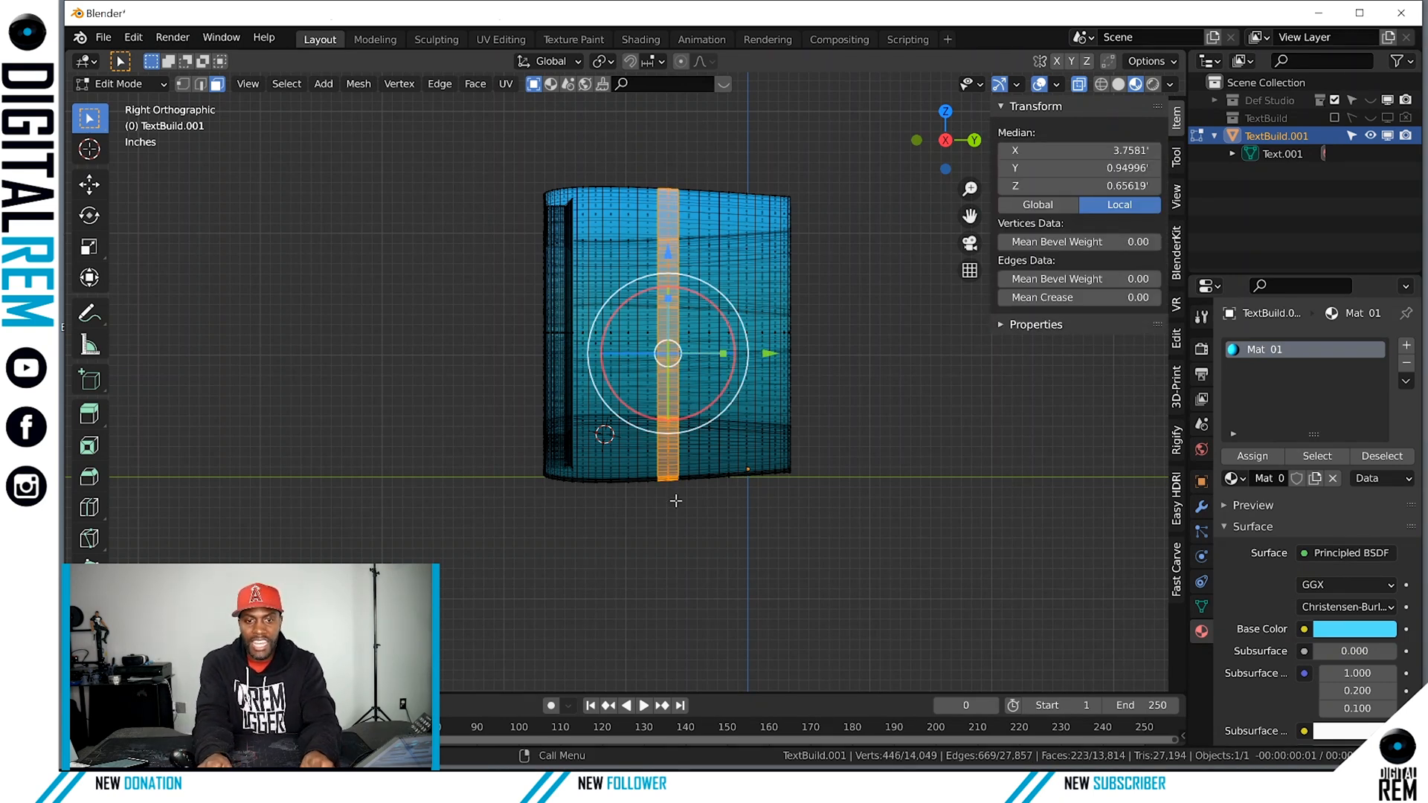
Grow the face selection along the letters' depth until it covers the extruded sides to the back edge, and turn X-ray off.
{"action": "key", "text": "ctrl"}
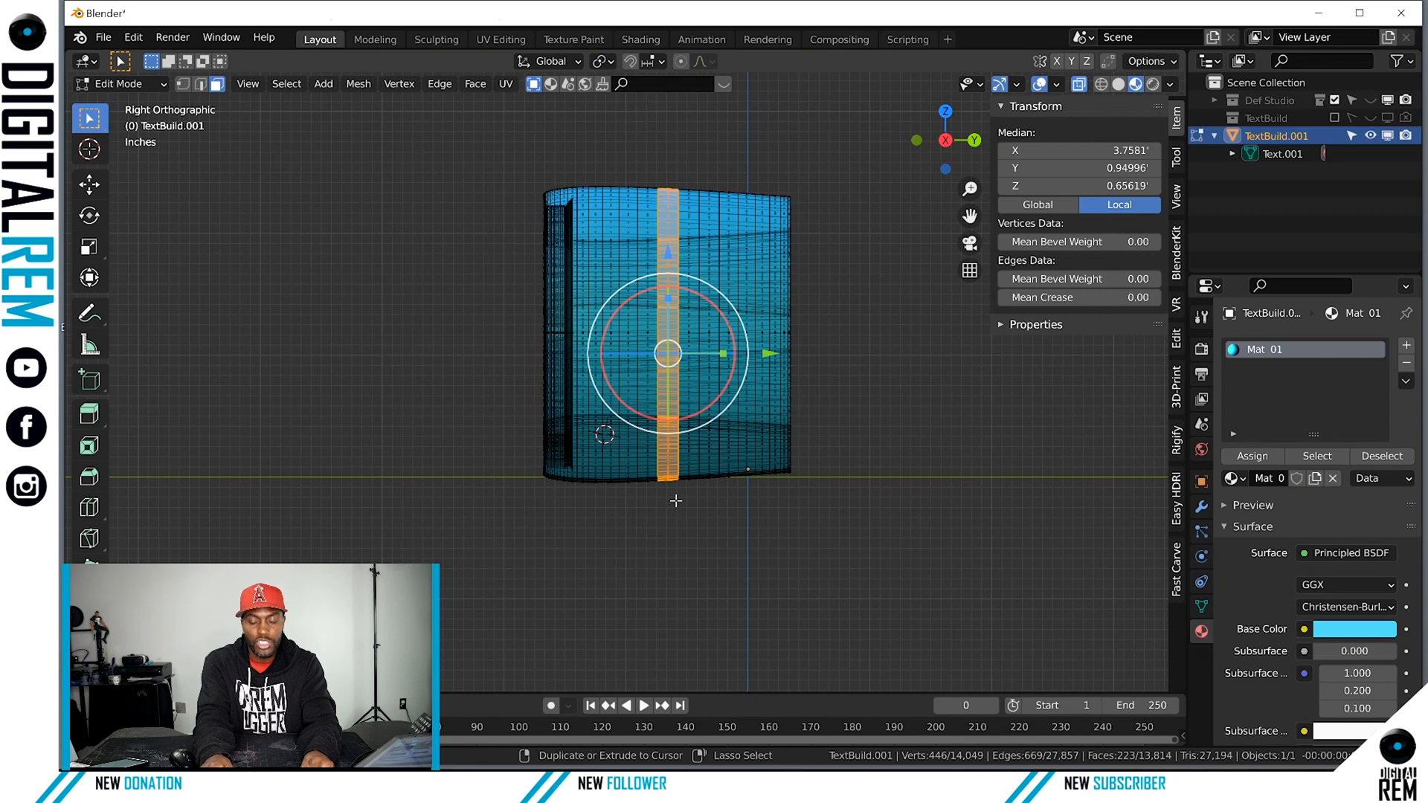
{"action": "key", "text": "ctrl+KP_Add"}
{"action": "key", "text": "ctrl+KP_Add"}
{"action": "key", "text": "ctrl+KP_Add"}
{"action": "key", "text": "ctrl+KP_Add"}
{"action": "key", "text": "ctrl+KP_Add"}
{"action": "key", "text": "ctrl+KP_Add"}
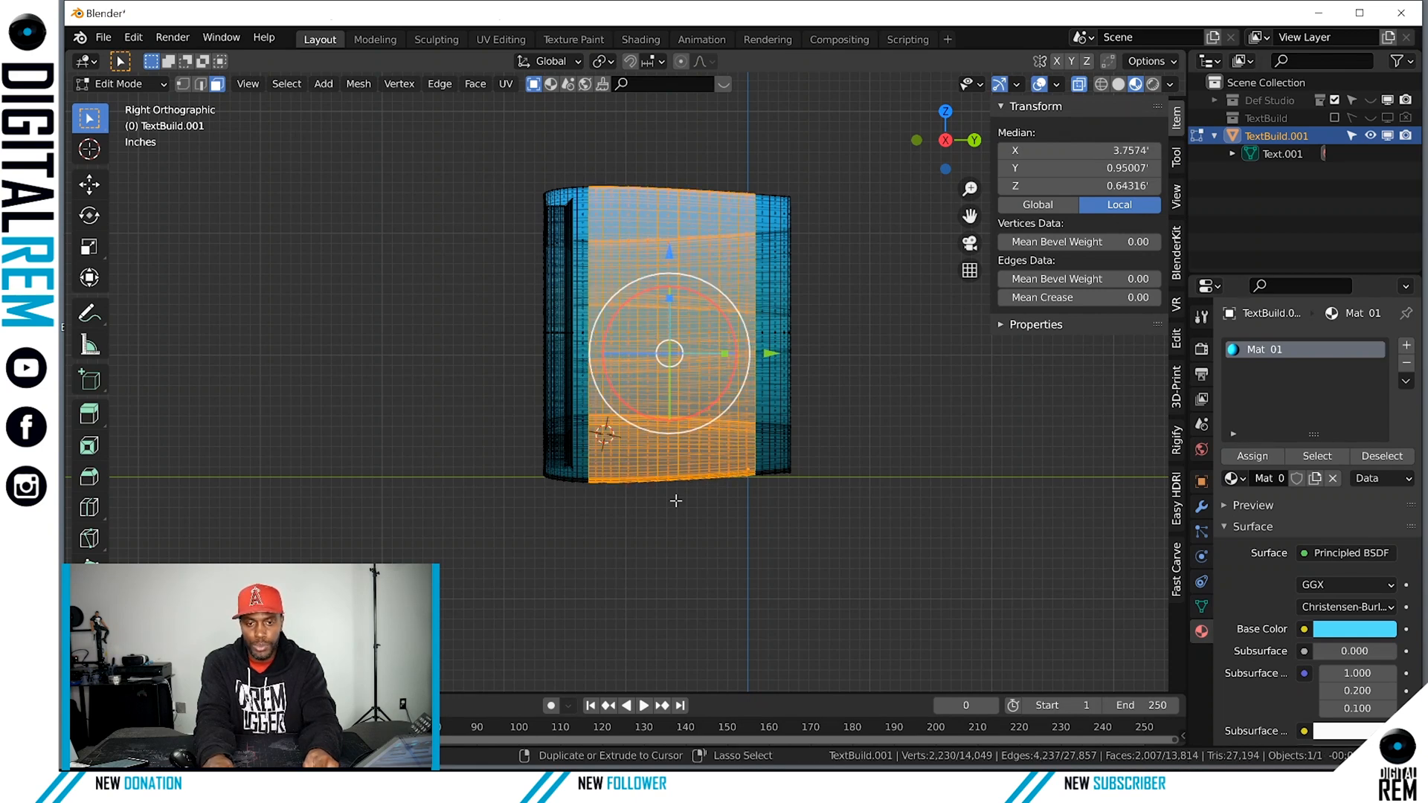
{"action": "key", "text": "ctrl+KP_Add"}
{"action": "key", "text": "ctrl+KP_Add"}
{"action": "key", "text": "ctrl+KP_Add"}
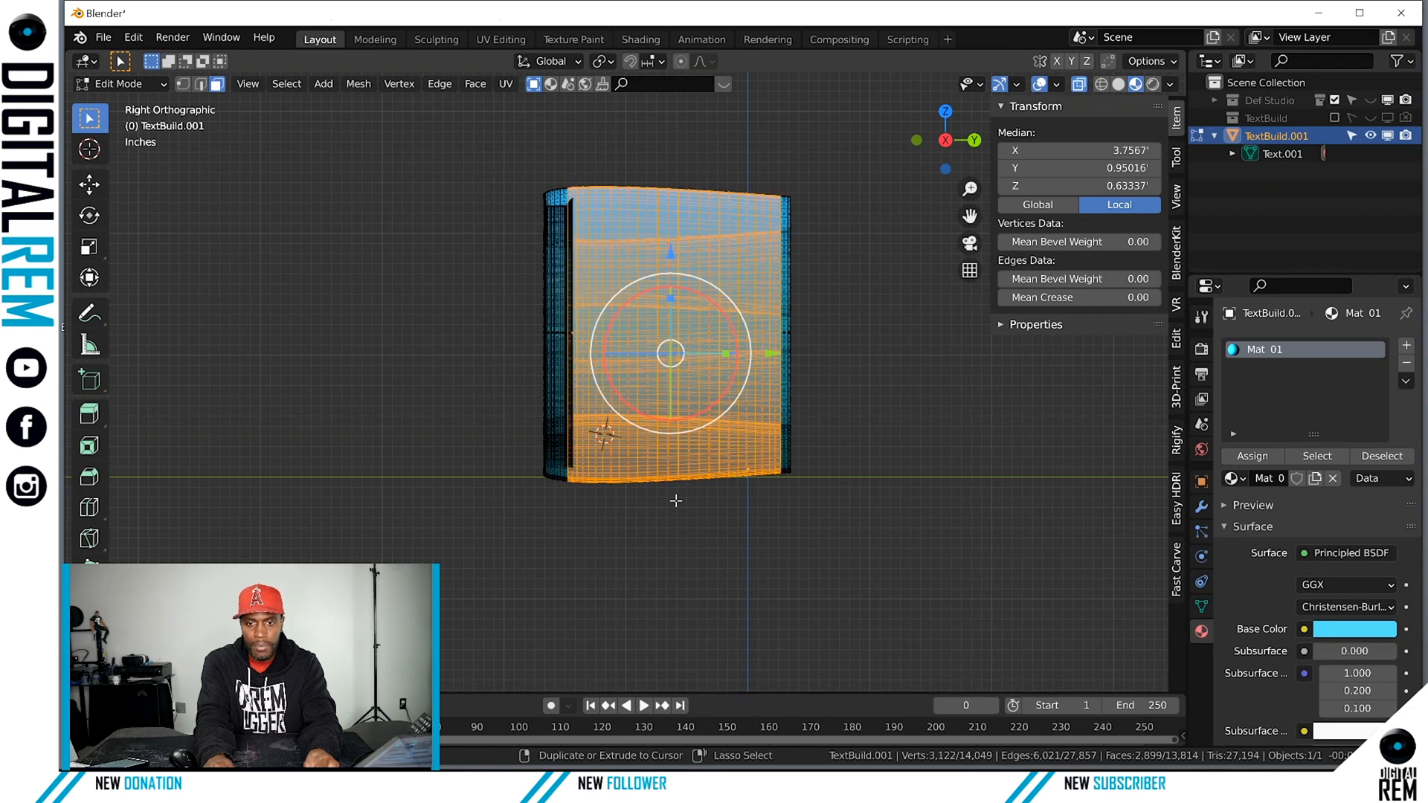
{"action": "key", "text": "ctrl+KP_Add"}
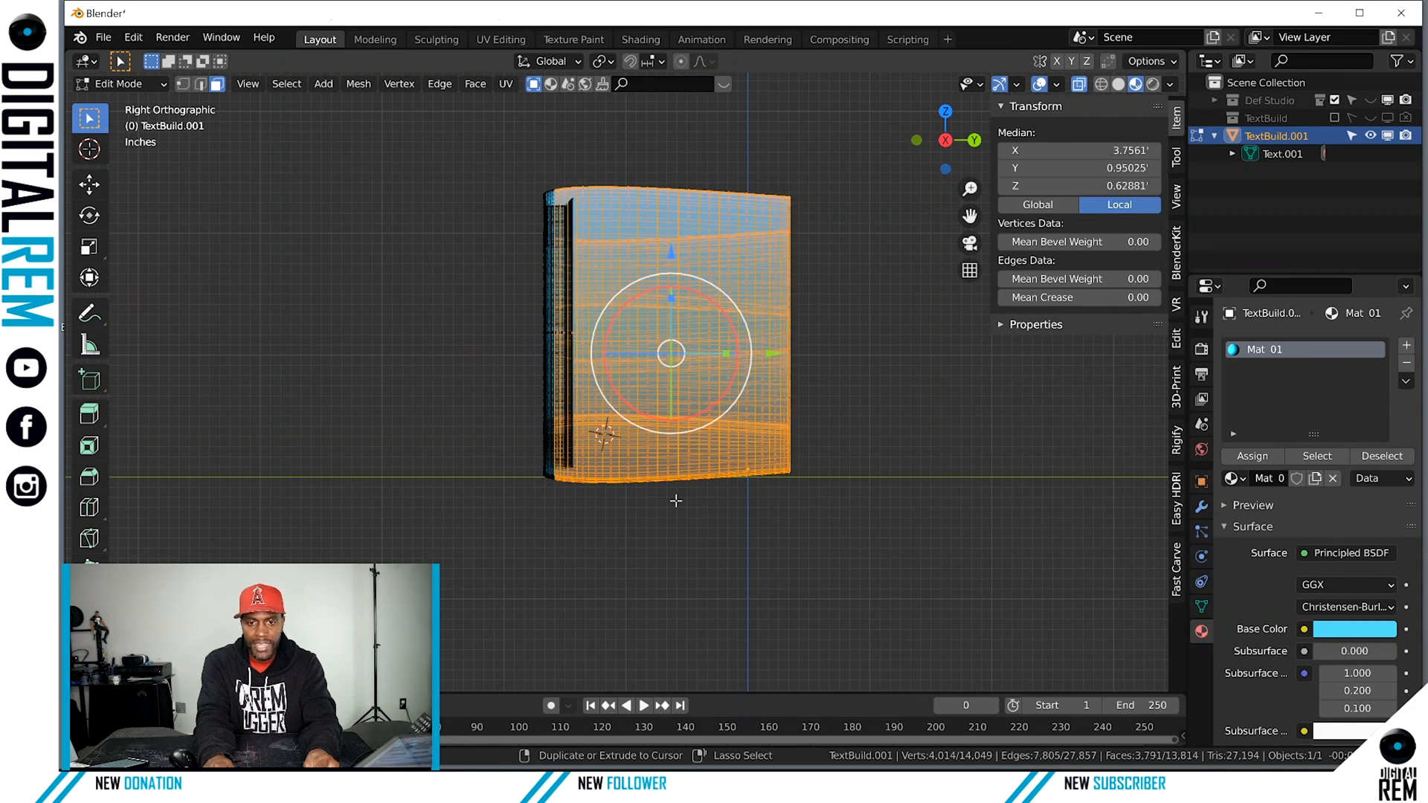
{"action": "middle_click_drag", "start_coordinate": [625, 436], "coordinate": [808, 364]}
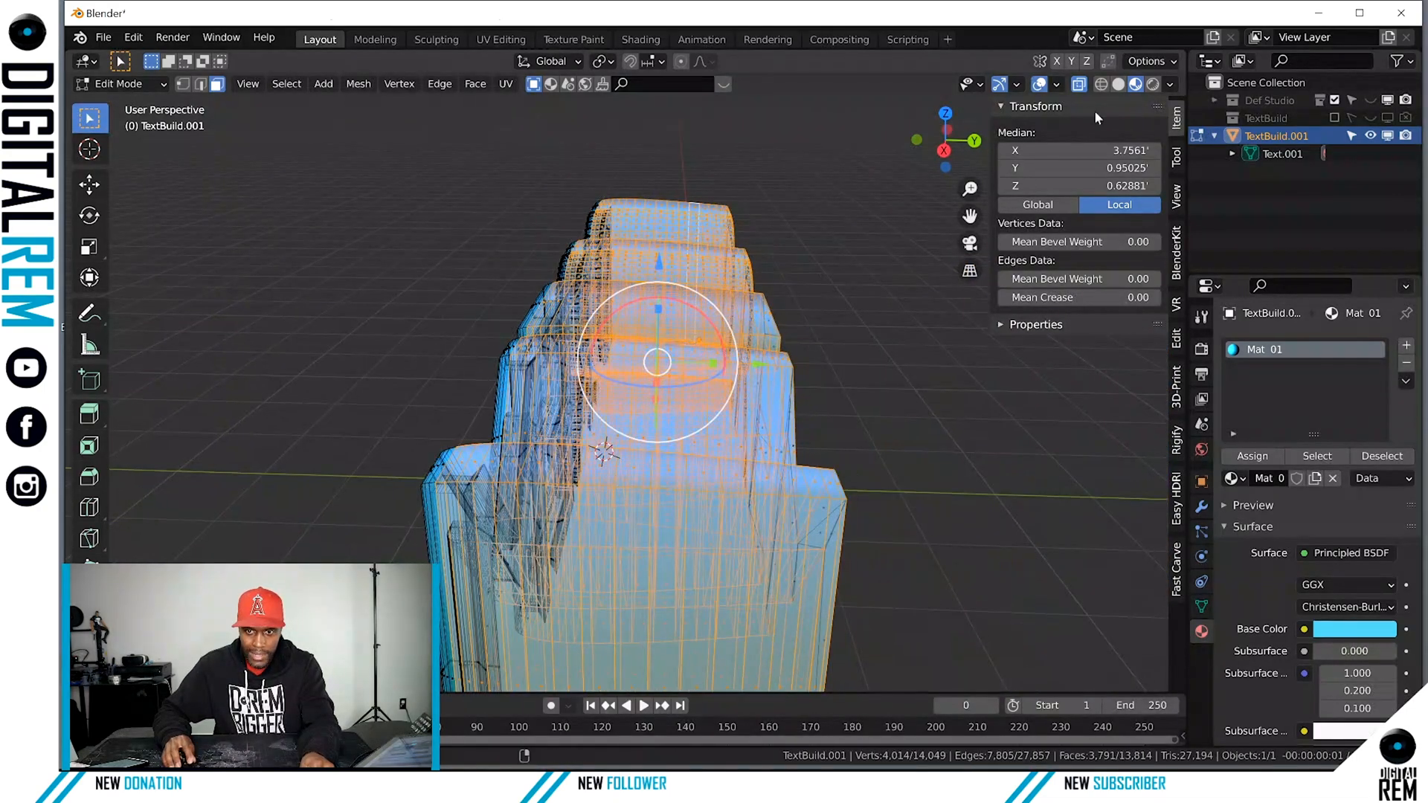
{"action": "left_click", "coordinate": [1079, 84]}
{"action": "middle_click_drag", "start_coordinate": [738, 256], "coordinate": [796, 246]}
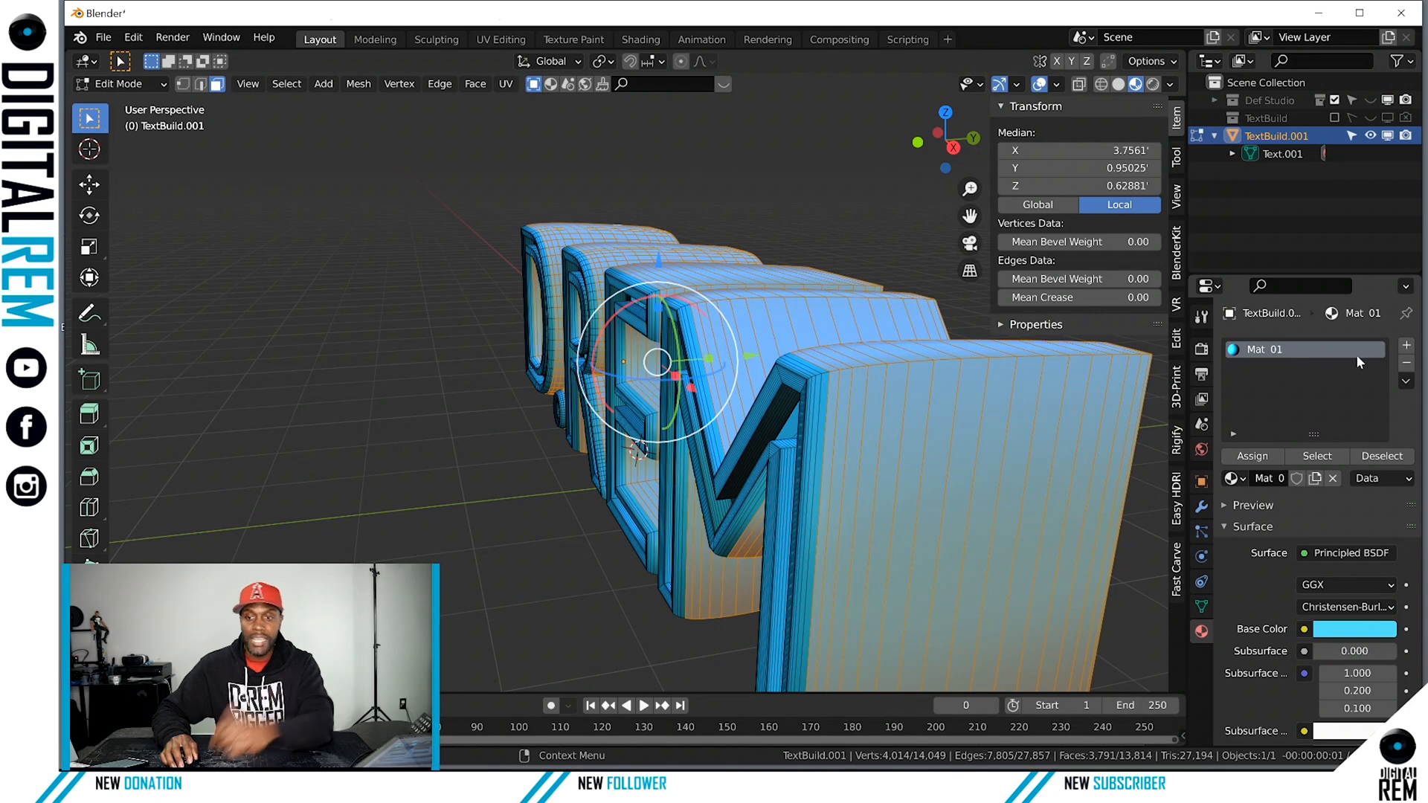
Add a second material slot to the text with a new material and darken its base color to near black.
{"action": "left_click", "coordinate": [1406, 348]}
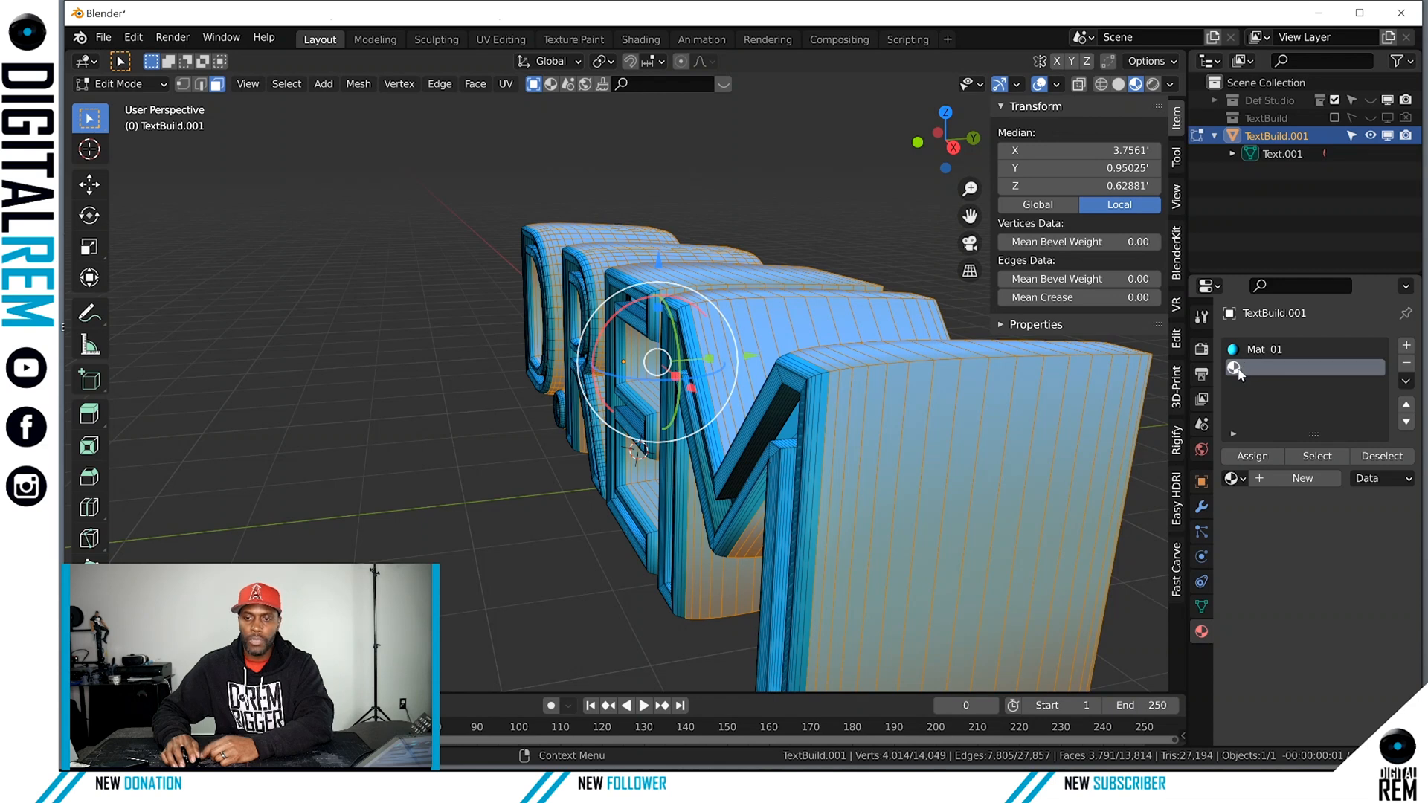
{"action": "left_click", "coordinate": [1276, 479]}
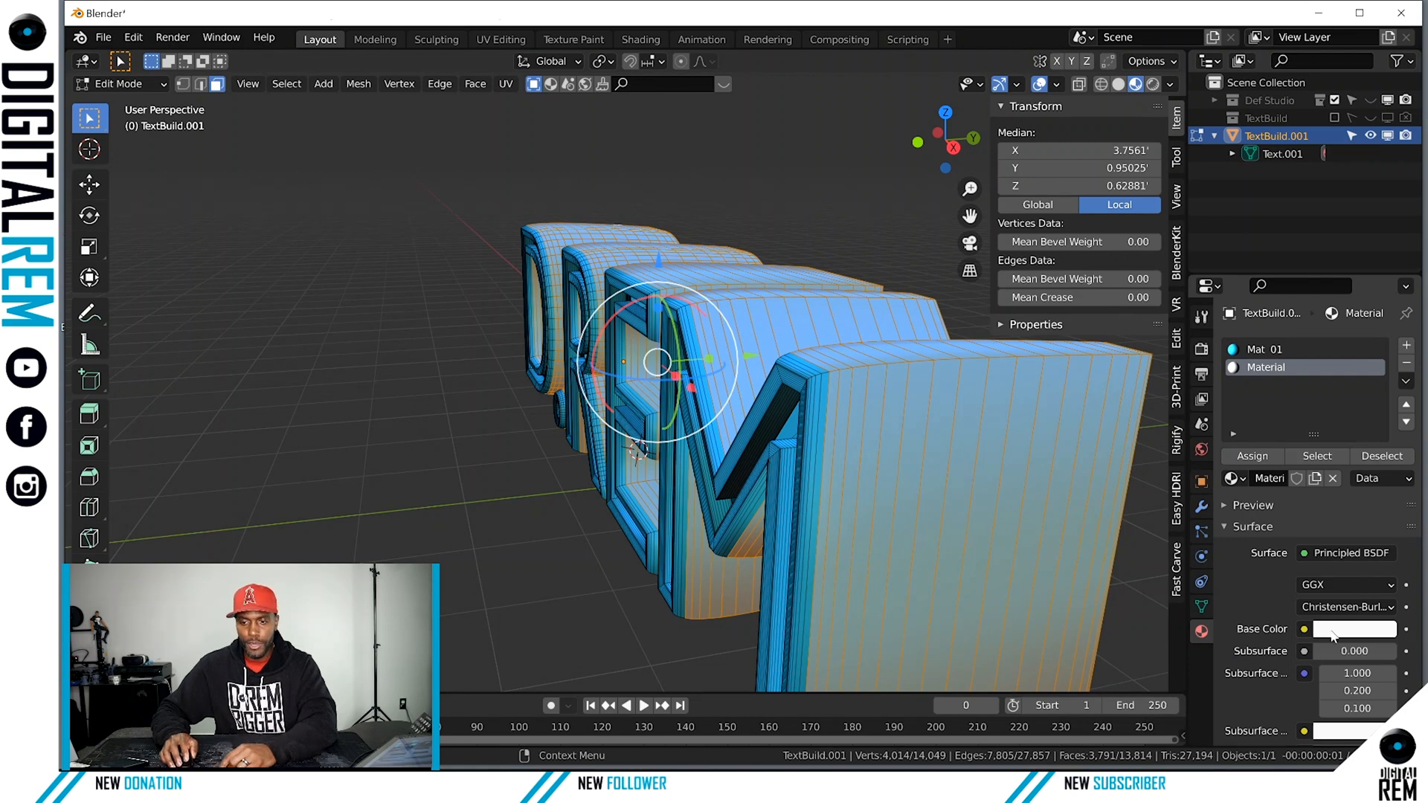
{"action": "left_click", "coordinate": [1334, 632]}
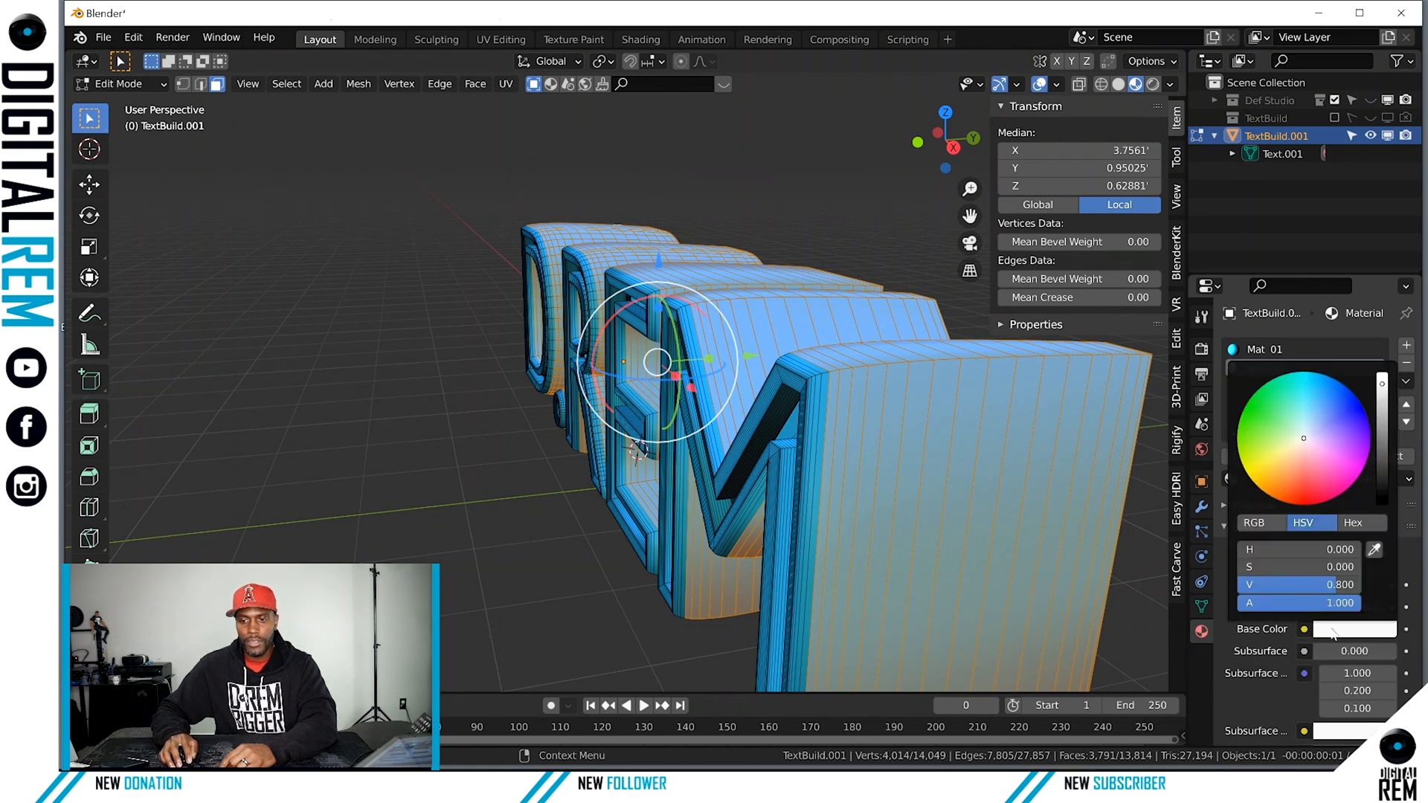
{"action": "left_click_drag", "start_coordinate": [1381, 383], "coordinate": [1381, 457]}
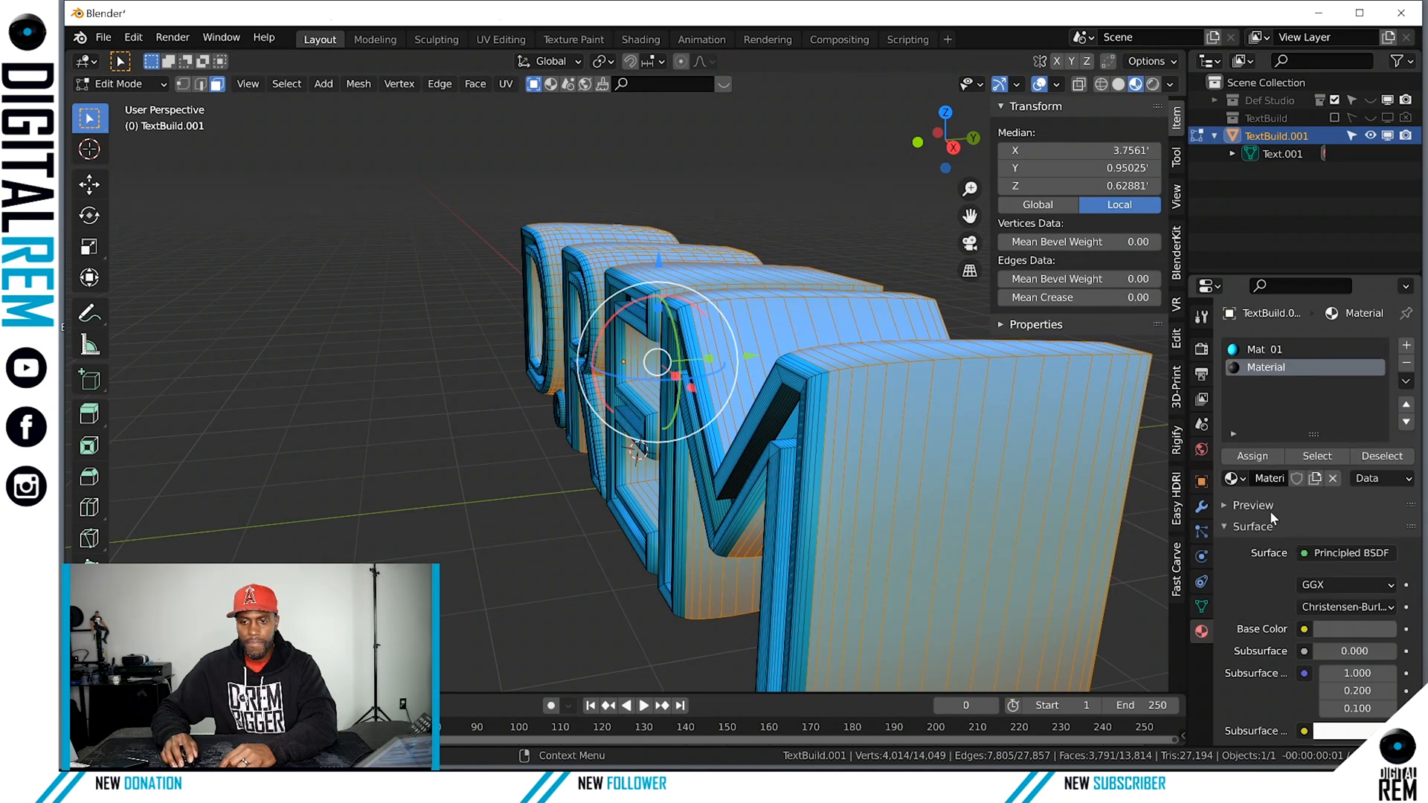
{"action": "left_click", "coordinate": [1338, 630]}
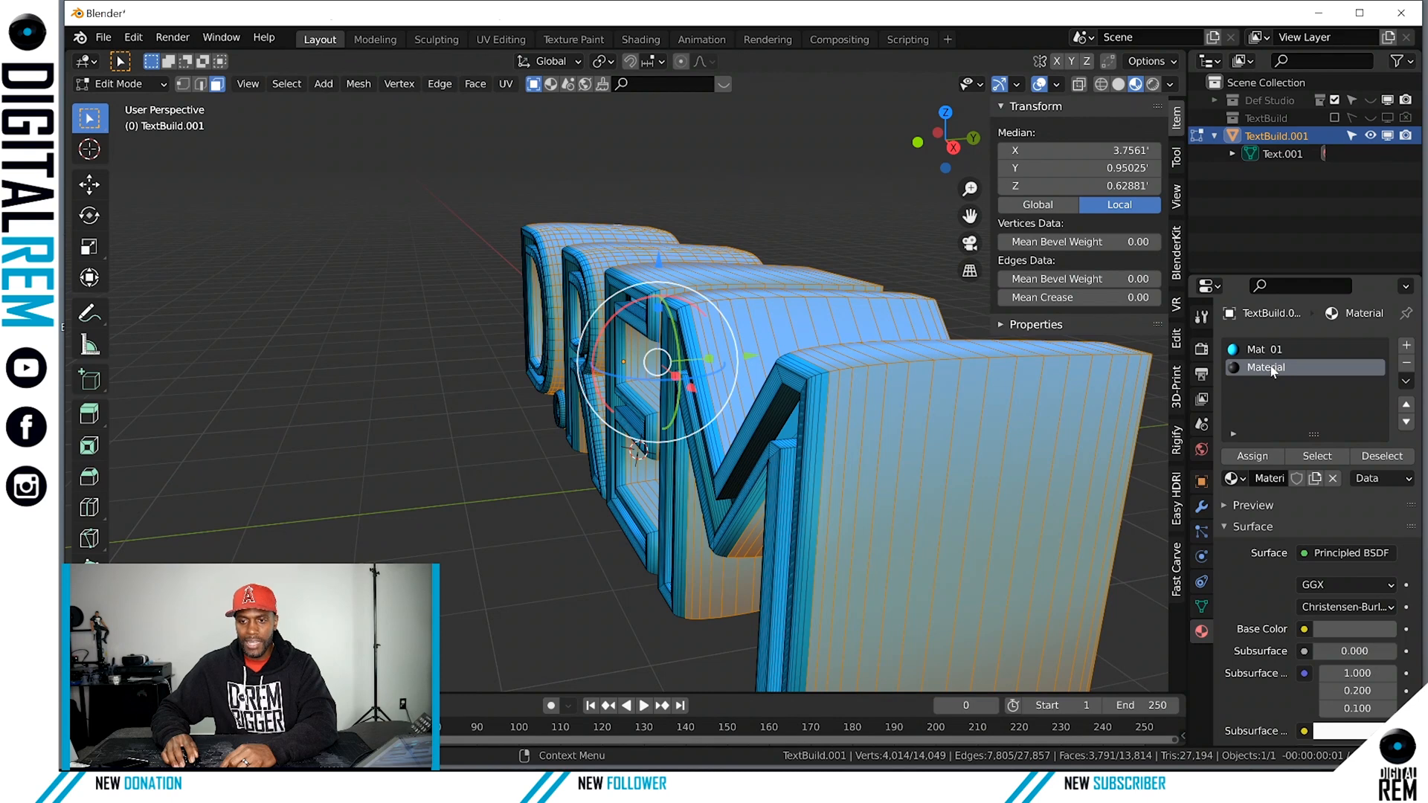
Assign the new dark material to the selected side faces and return the text to Object Mode.
{"action": "double_click", "coordinate": [1307, 372]}
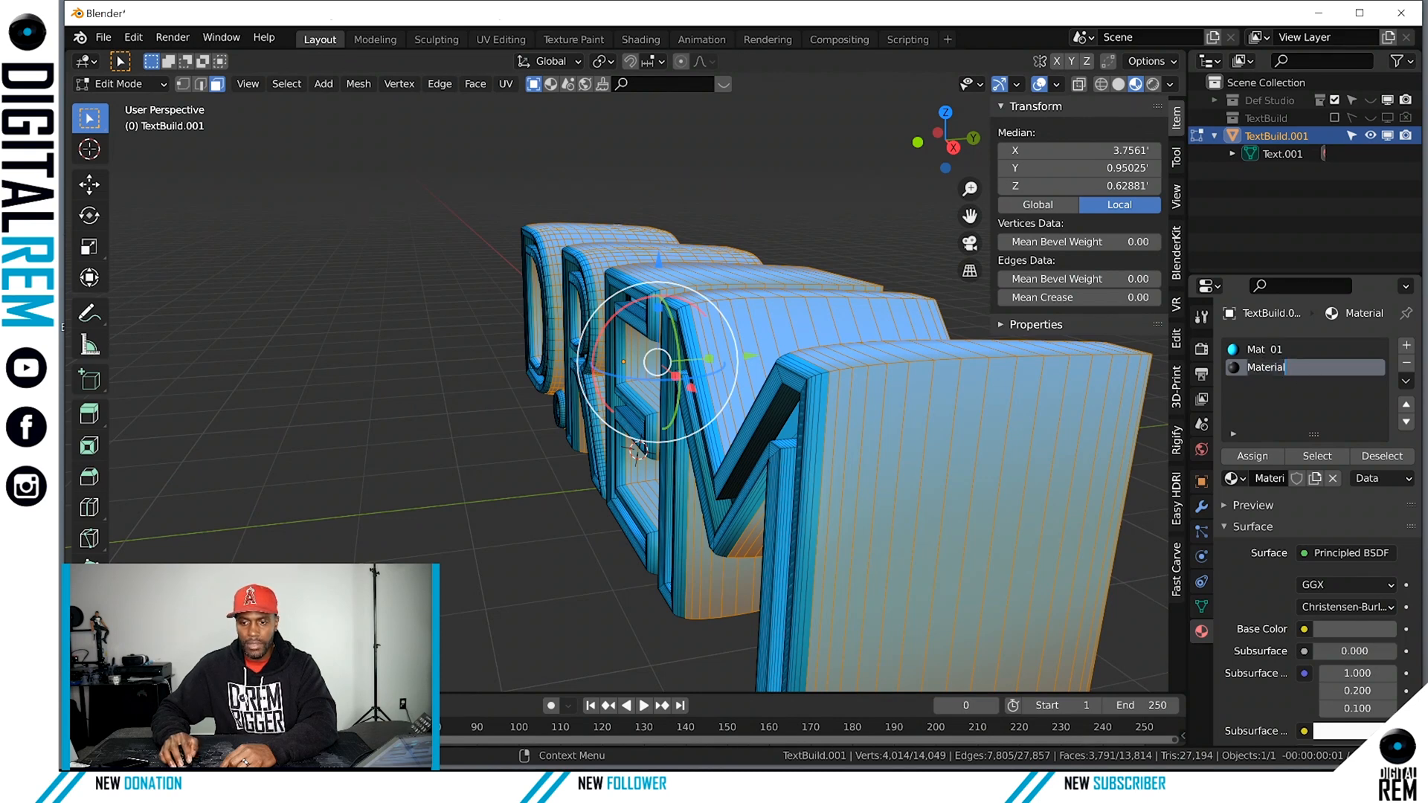
{"action": "key", "text": "Return"}
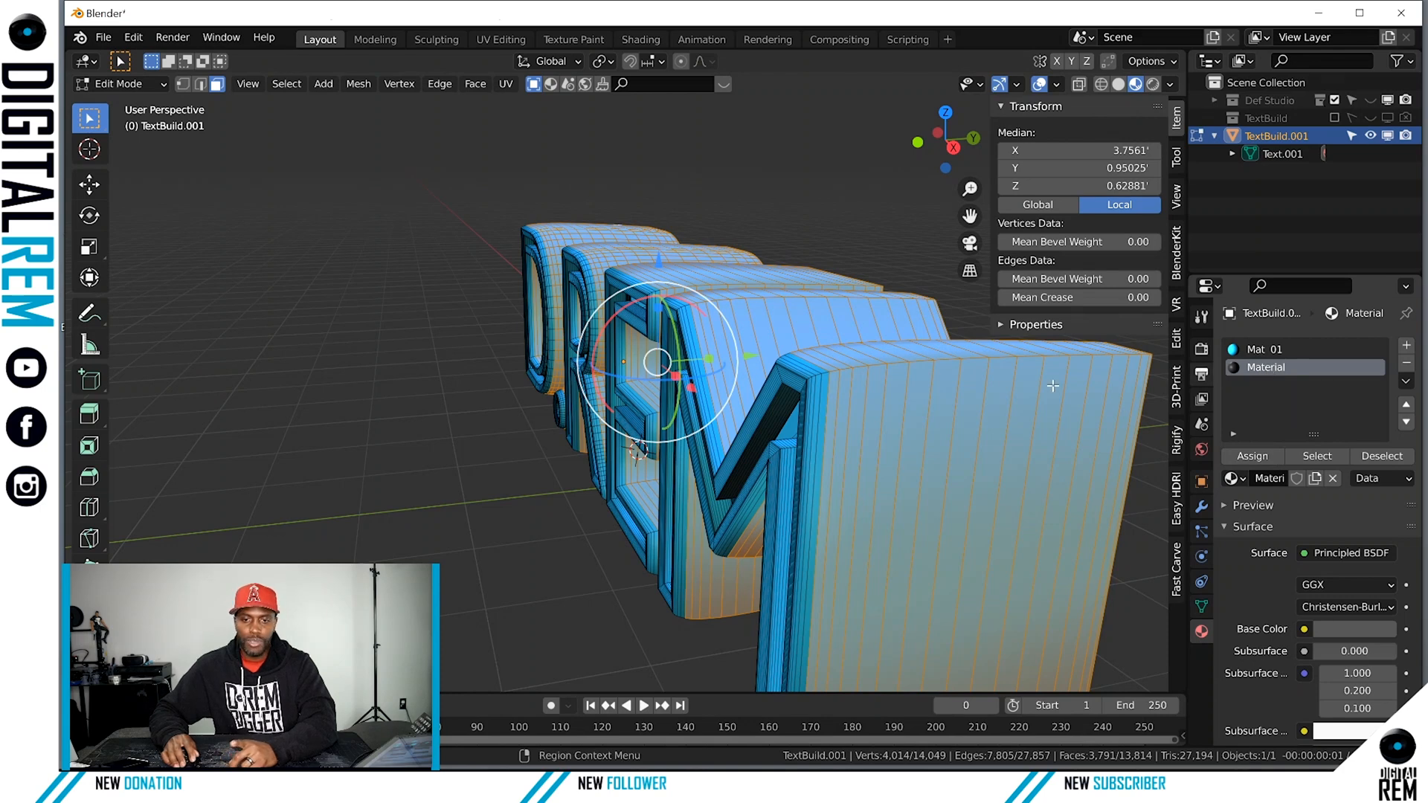
{"action": "left_click", "coordinate": [1254, 456]}
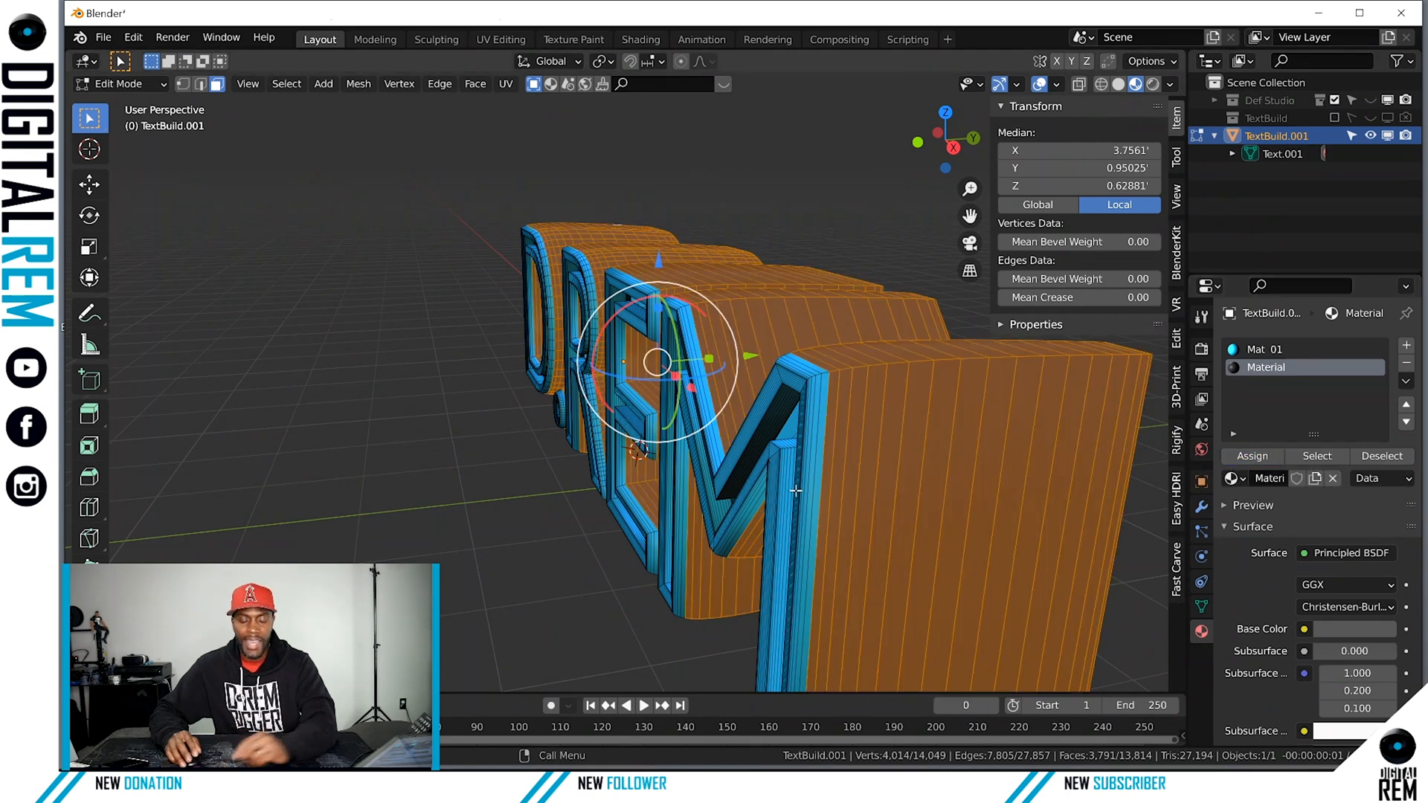
{"action": "key", "text": "ctrl+Tab"}
{"action": "left_click", "coordinate": [537, 490]}
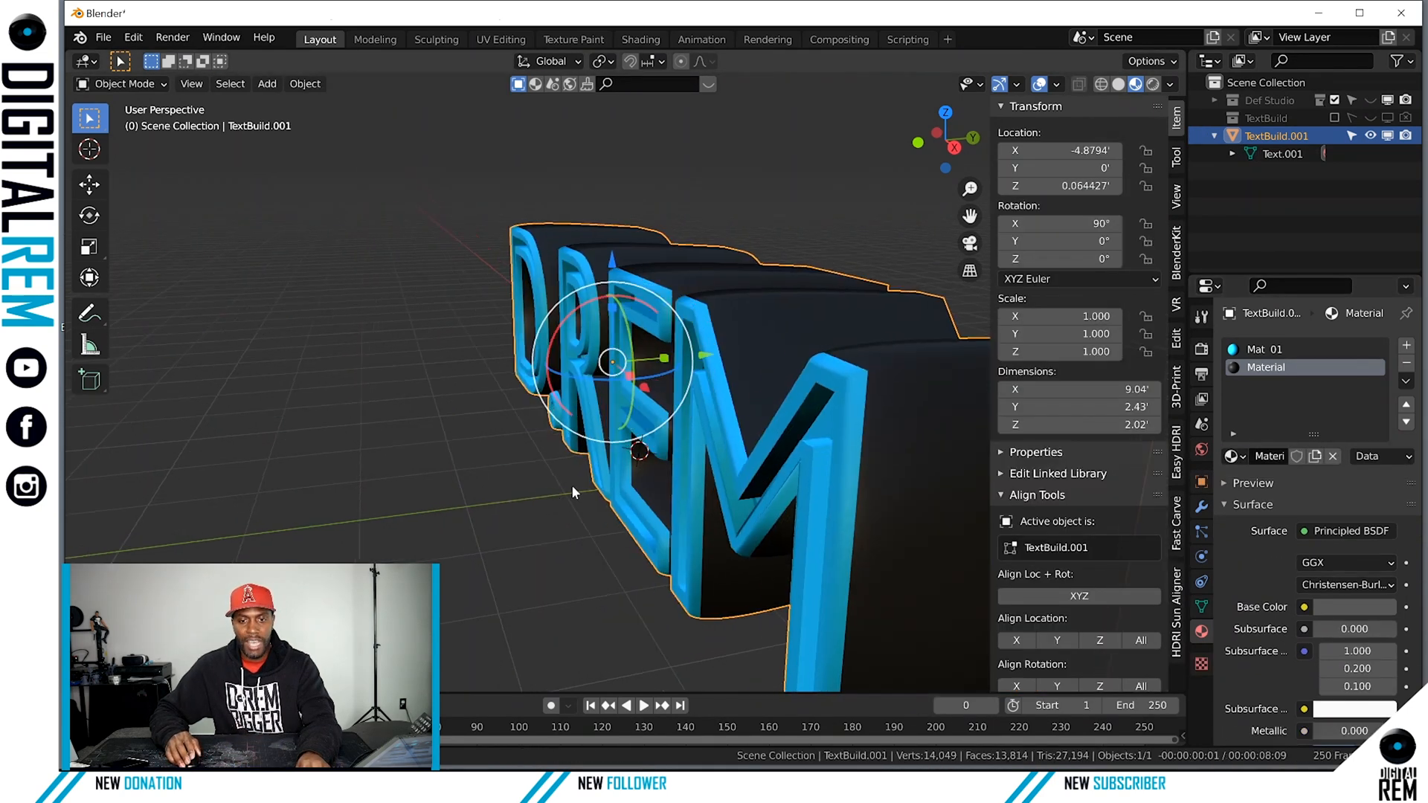
{"action": "middle_click_drag", "start_coordinate": [571, 485], "coordinate": [622, 493]}
{"action": "middle_click_drag", "start_coordinate": [742, 489], "coordinate": [601, 461]}
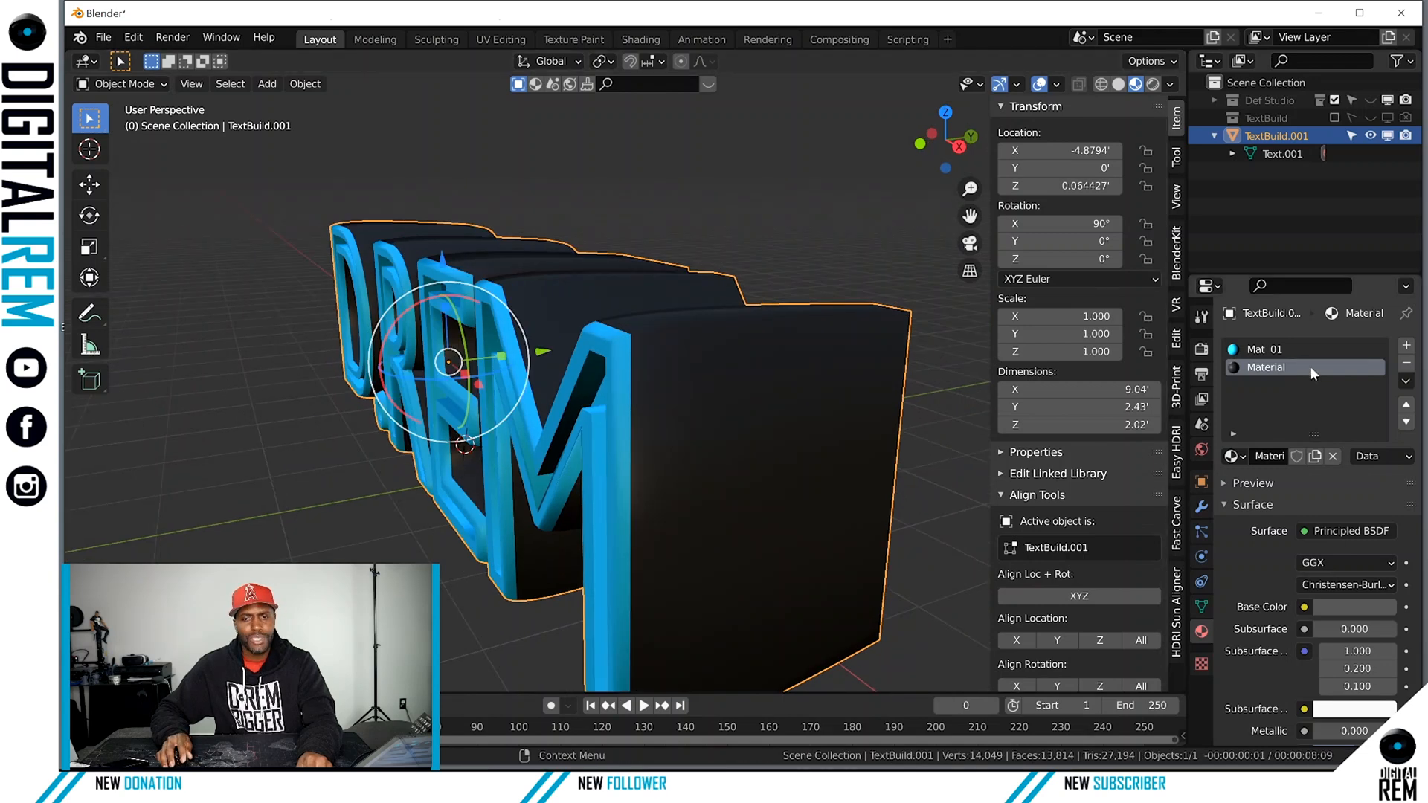
Change the base color of the second material to a bright pale yellow.
{"action": "left_click", "coordinate": [1333, 606]}
{"action": "left_click_drag", "start_coordinate": [1313, 432], "coordinate": [1268, 441]}
{"action": "left_click_drag", "start_coordinate": [1381, 430], "coordinate": [1381, 354]}
{"action": "left_click_drag", "start_coordinate": [1277, 394], "coordinate": [1293, 424]}
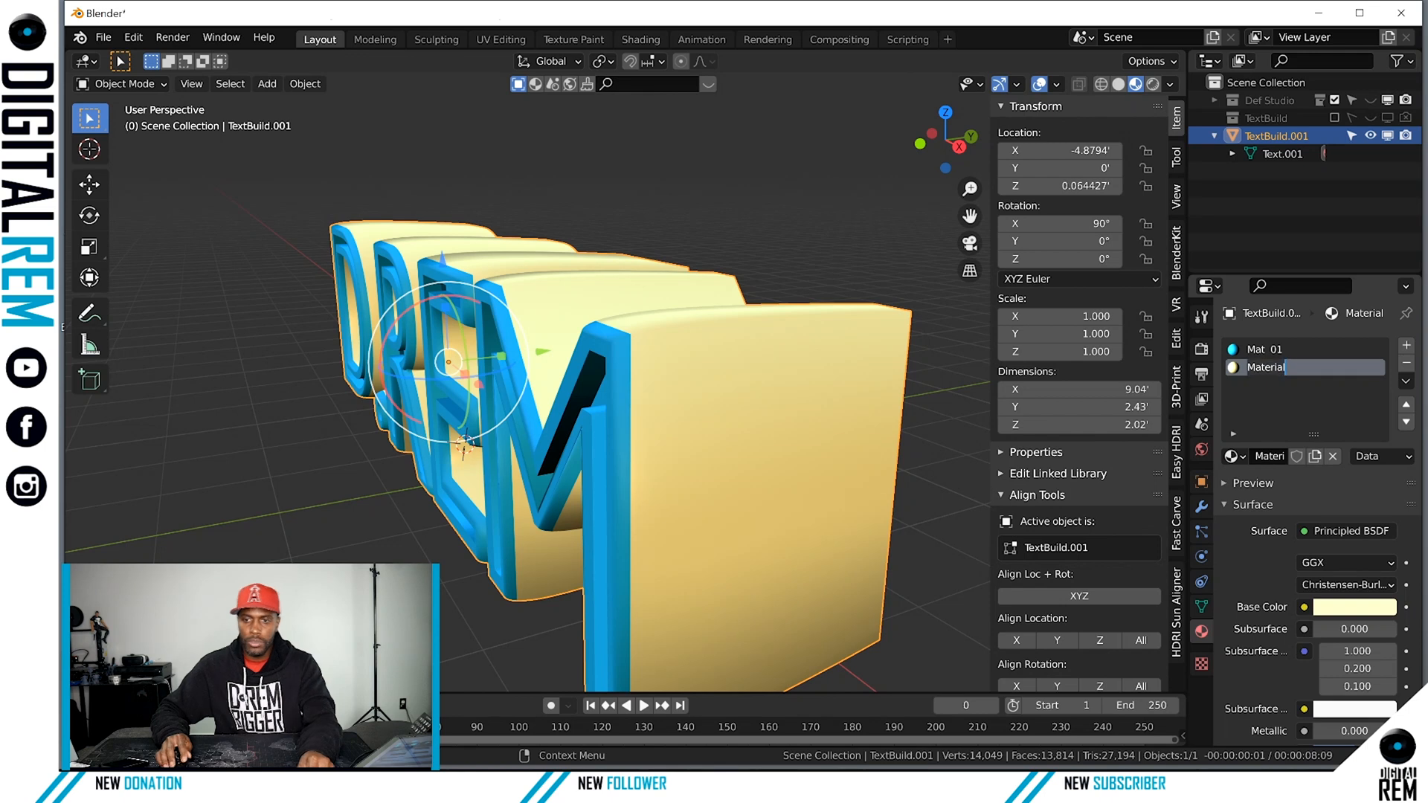
Rename the second material as Mat 02.
{"action": "type", "text": "Mat"}
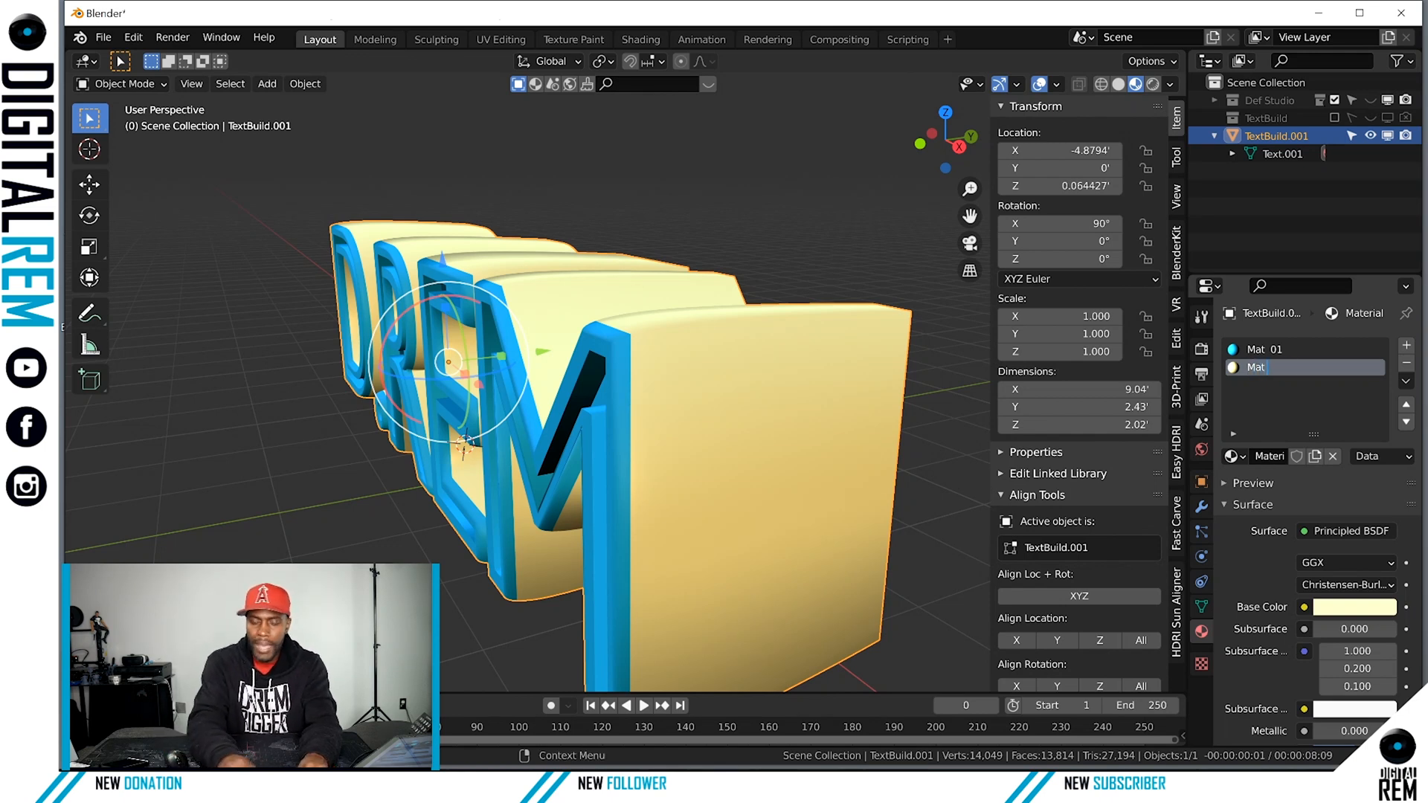
{"action": "type", "text": " 02"}
{"action": "key", "text": "Return"}
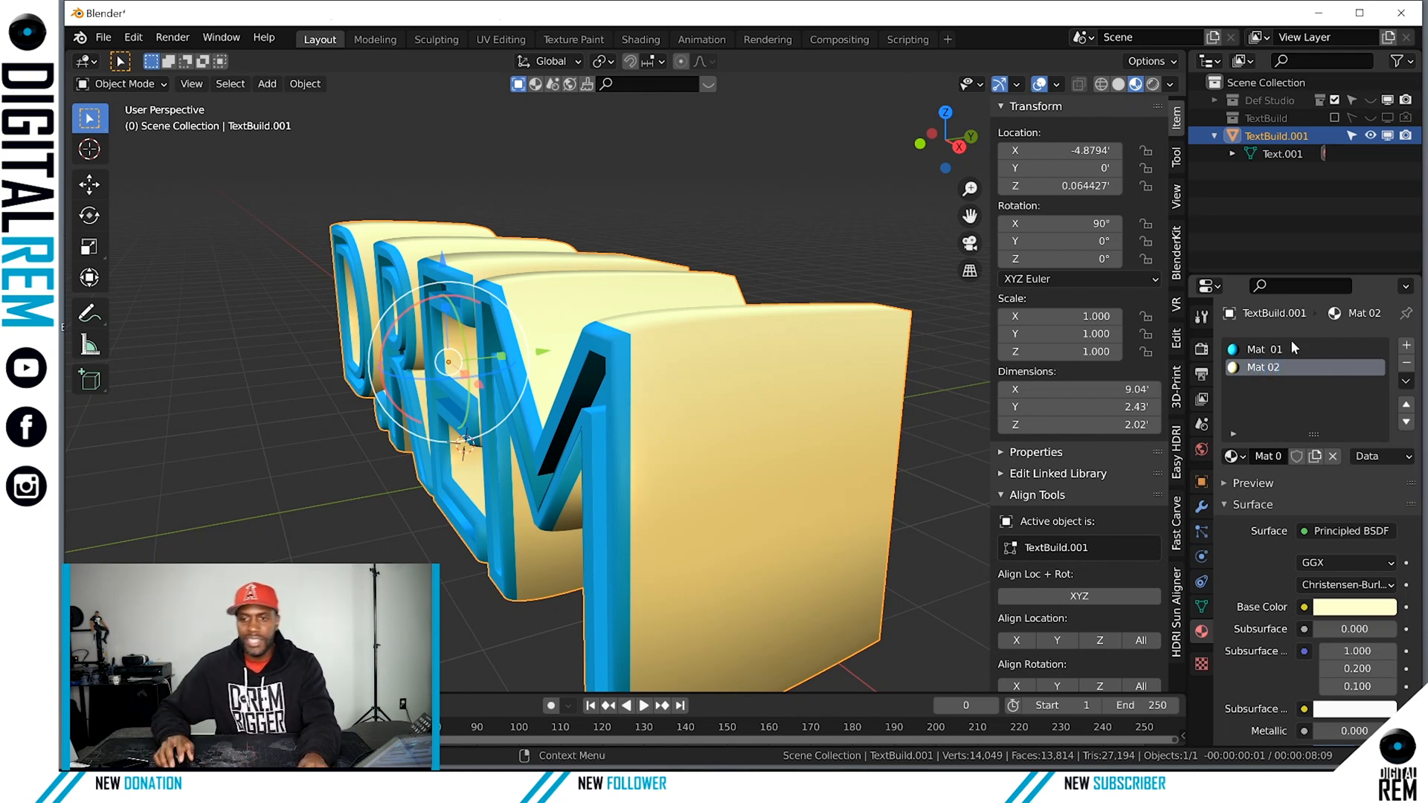
Set the roughness of Mat 02 to 0.000 and deselect the text.
{"action": "middle_click_drag", "start_coordinate": [744, 421], "coordinate": [1102, 394]}
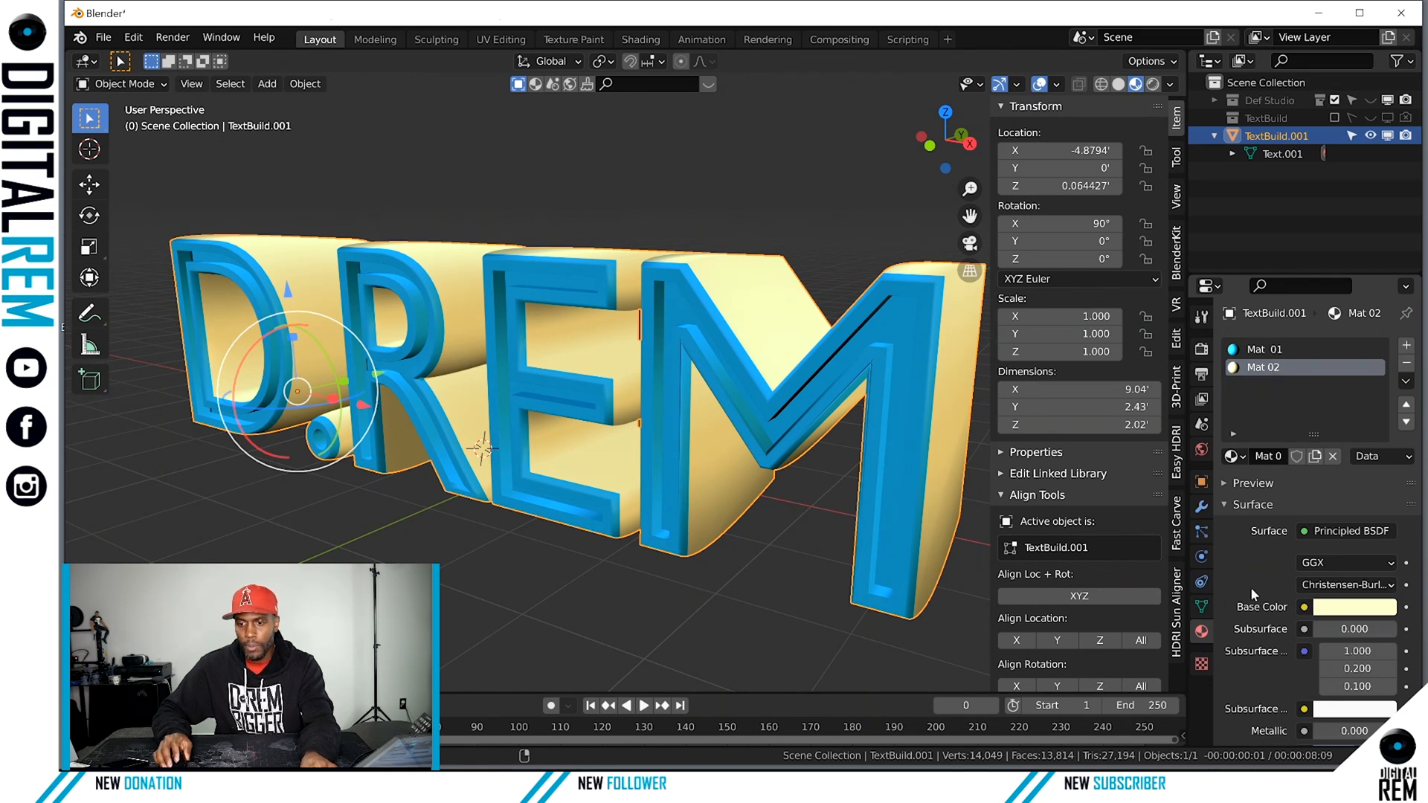
{"action": "scroll", "coordinate": [1250, 586], "scroll_direction": "down", "scroll_amount": 3}
{"action": "scroll", "coordinate": [1316, 689], "scroll_direction": "down", "scroll_amount": 1}
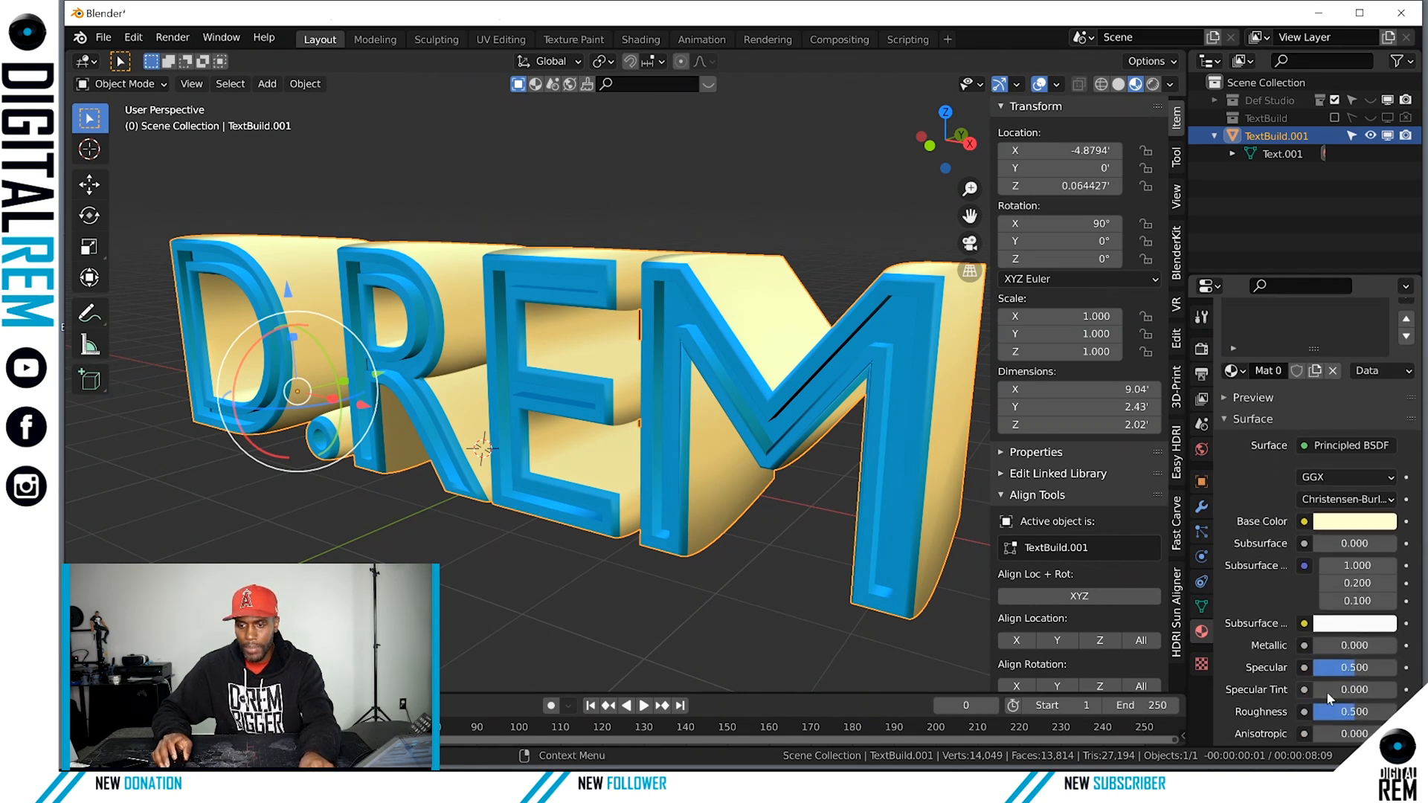
{"action": "left_click_drag", "start_coordinate": [1352, 712], "coordinate": [1308, 712]}
{"action": "middle_click_drag", "start_coordinate": [815, 503], "coordinate": [740, 525]}
{"action": "left_click", "coordinate": [801, 530]}
Examine the reflections on the text's extruded sides from the front and from the M's end.
{"action": "scroll", "coordinate": [740, 525], "scroll_direction": "up", "scroll_amount": 5}
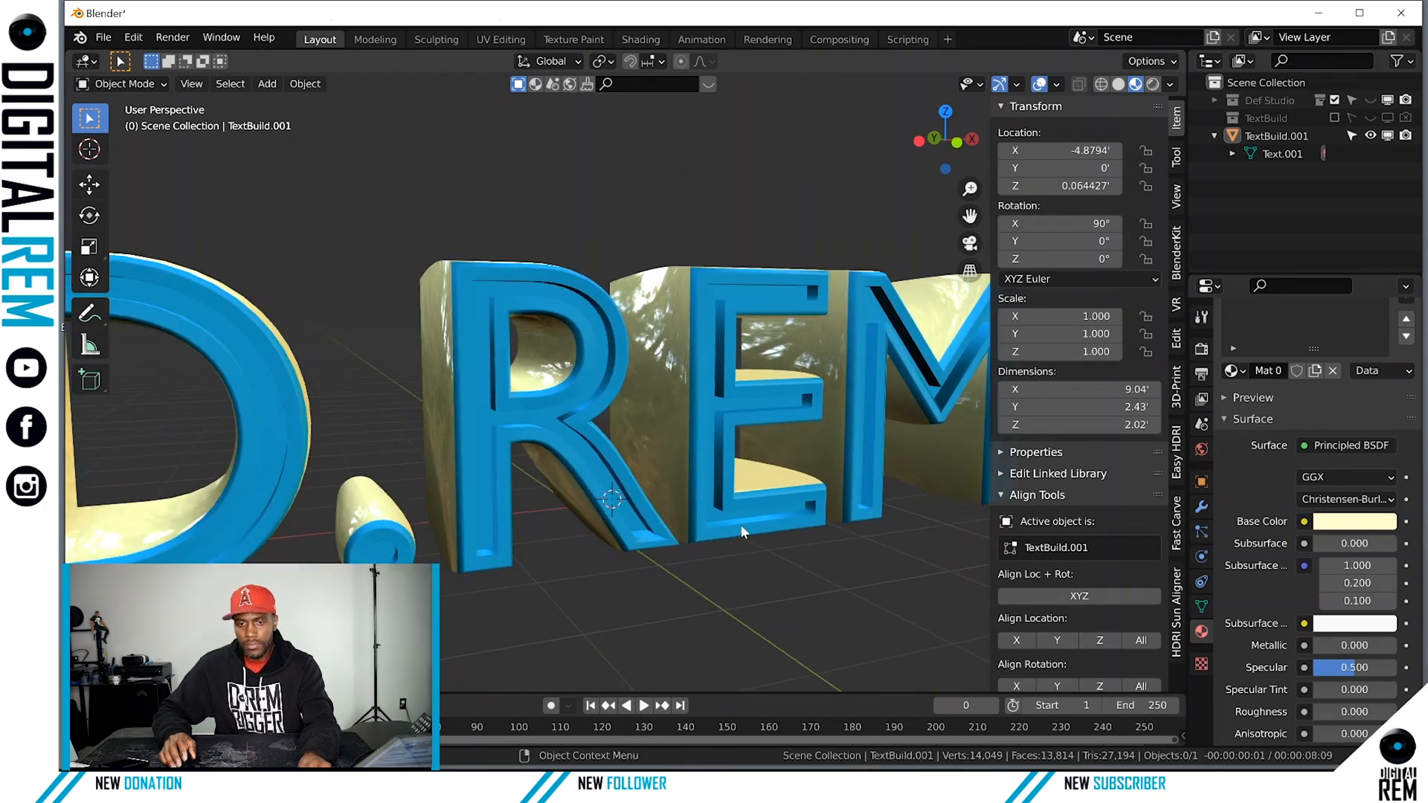
{"action": "middle_click_drag", "start_coordinate": [843, 459], "coordinate": [622, 477]}
{"action": "scroll", "coordinate": [533, 476], "scroll_direction": "down", "scroll_amount": 1}
{"action": "scroll", "coordinate": [567, 474], "scroll_direction": "up", "scroll_amount": 3}
{"action": "middle_click_drag", "start_coordinate": [598, 481], "coordinate": [561, 489]}
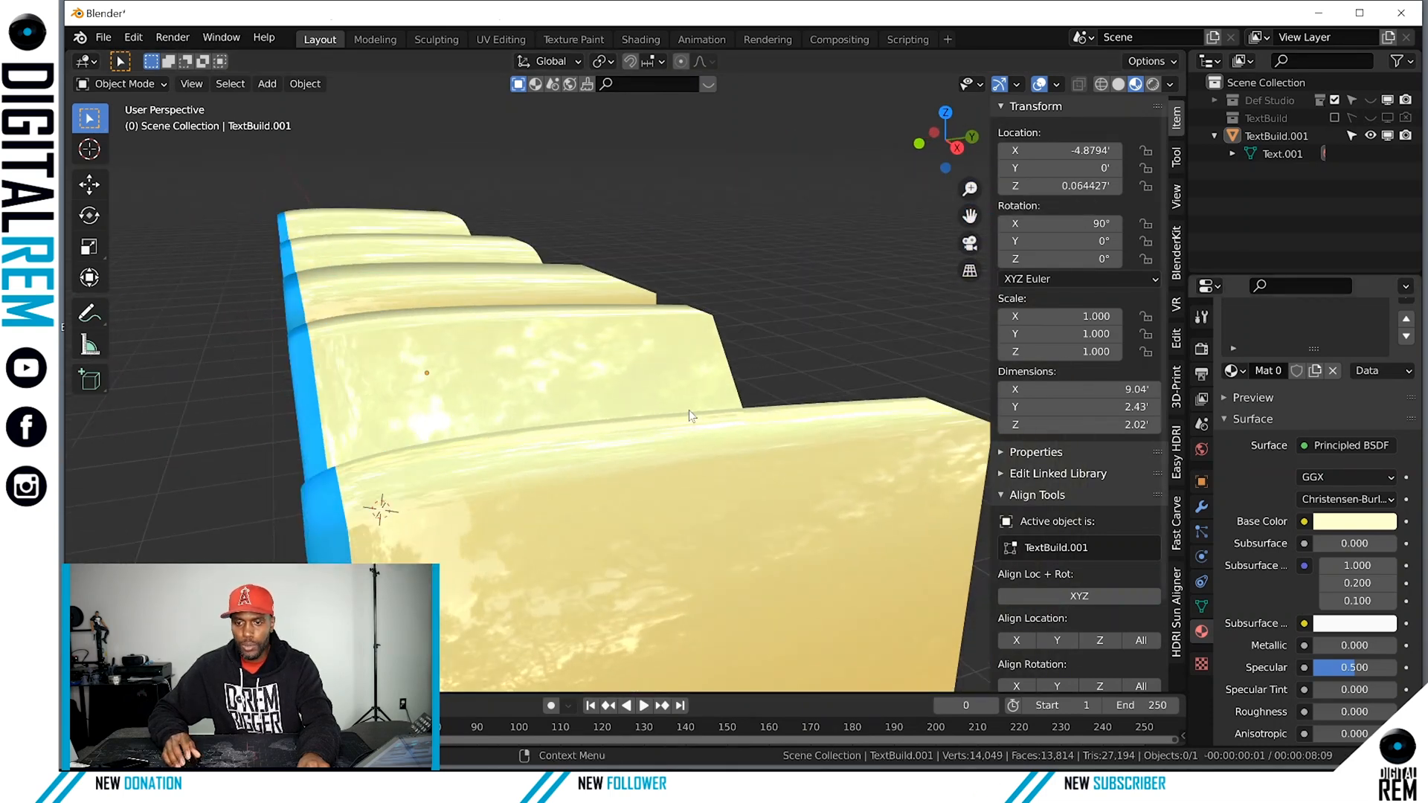
{"action": "scroll", "coordinate": [689, 416], "scroll_direction": "up", "scroll_amount": 5}
{"action": "scroll", "coordinate": [573, 414], "scroll_direction": "down", "scroll_amount": 5}
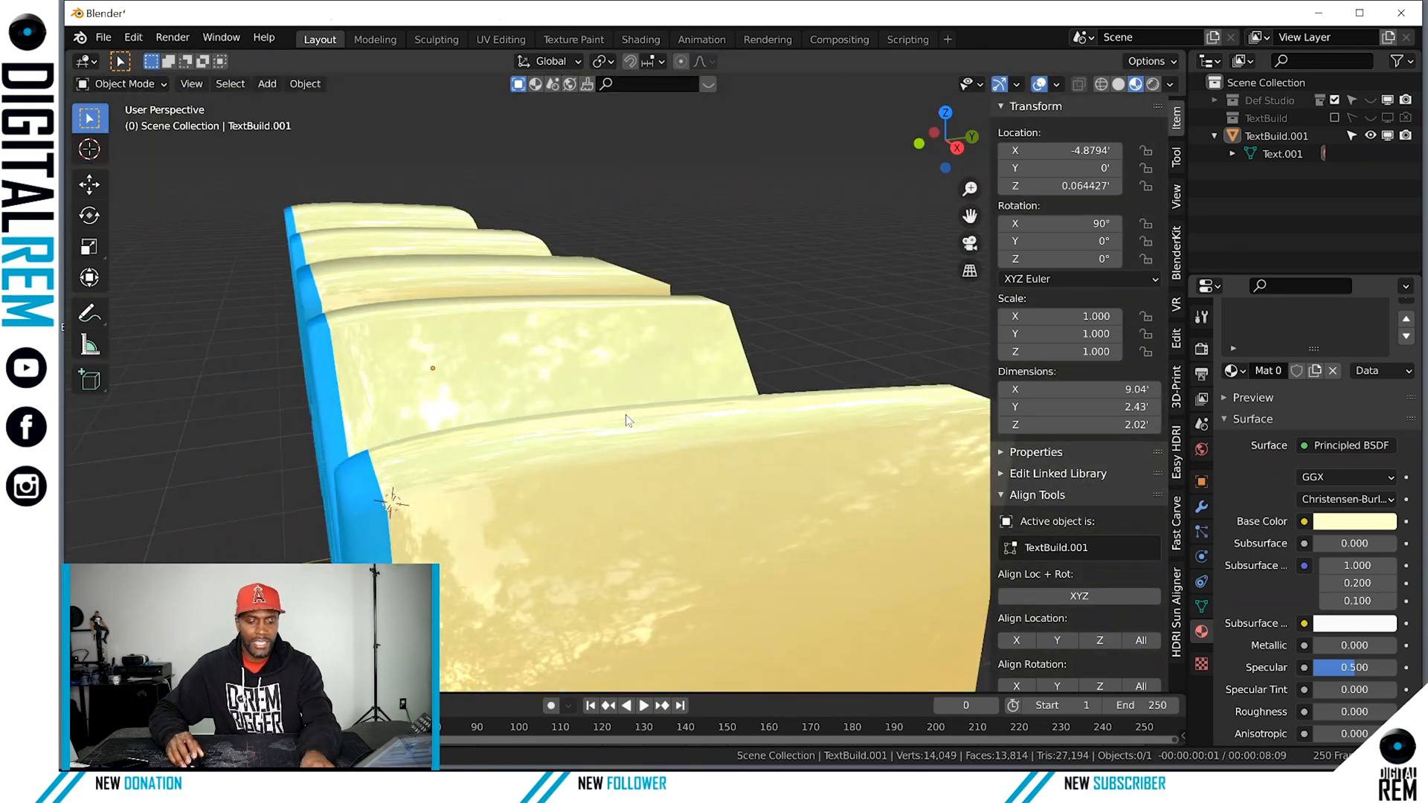
{"action": "middle_click_drag", "start_coordinate": [626, 415], "coordinate": [691, 363]}
{"action": "scroll", "coordinate": [618, 417], "scroll_direction": "down", "scroll_amount": 2}
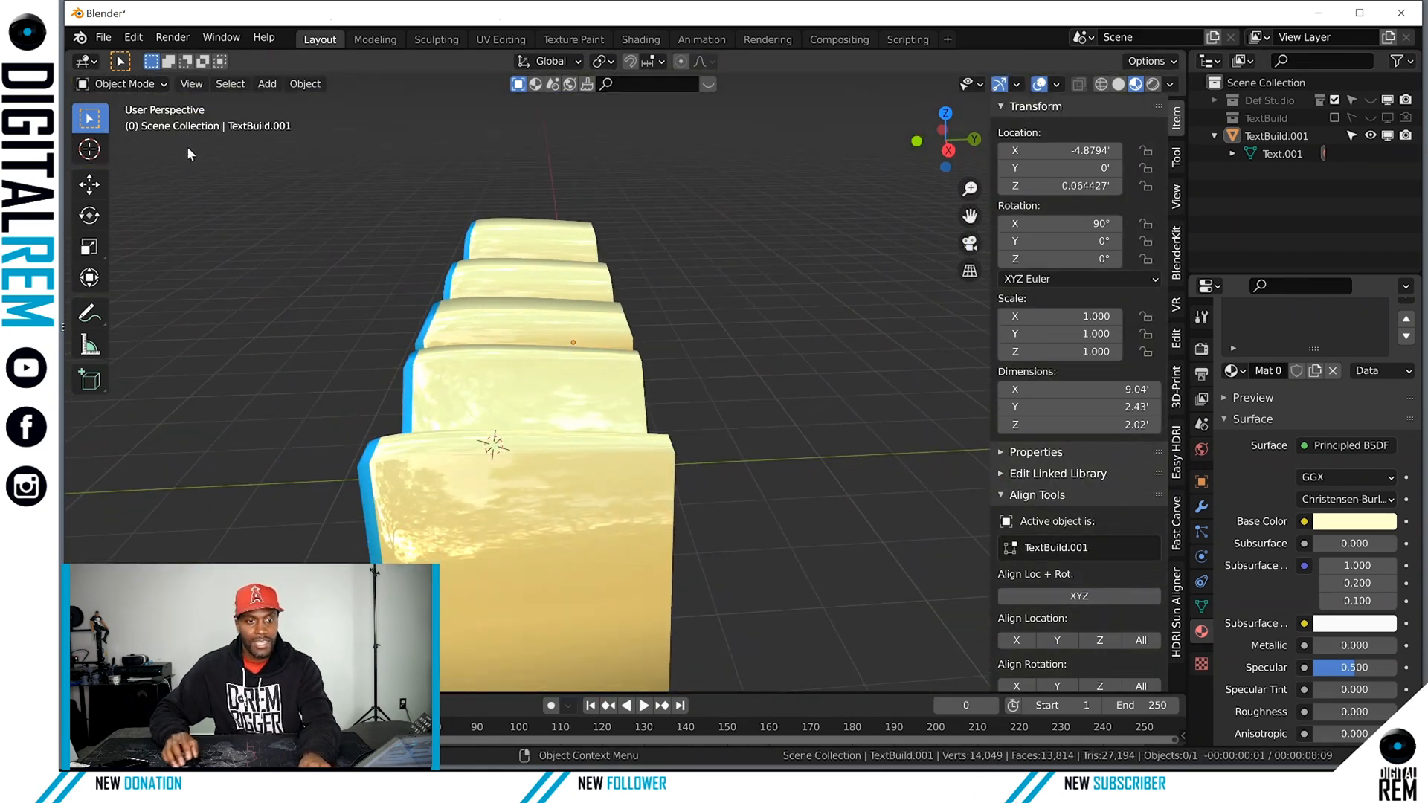
Enter Edit Mode on the text and select all faces that use Mat 02.
{"action": "left_click", "coordinate": [122, 83]}
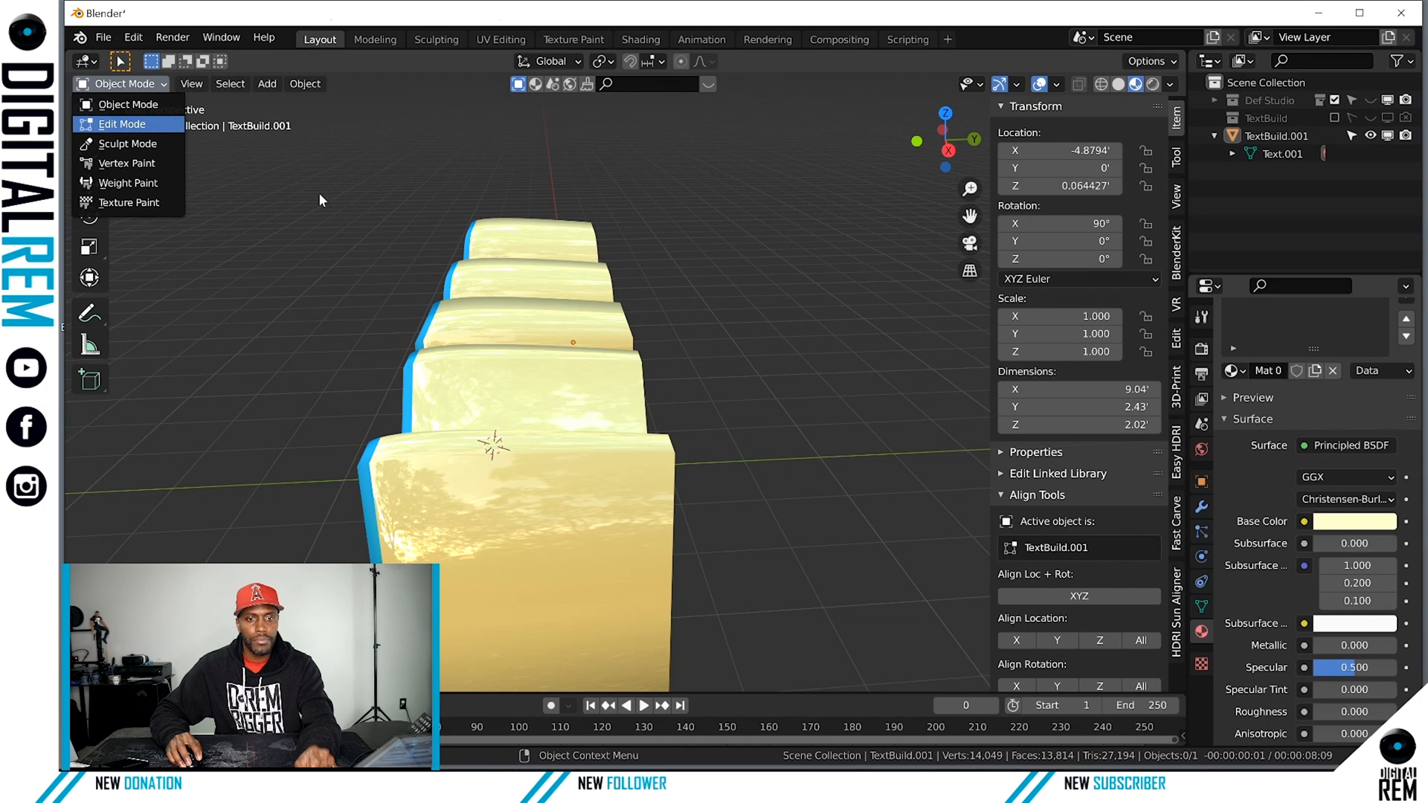
{"action": "key", "text": "Tab"}
{"action": "left_click", "coordinate": [733, 355]}
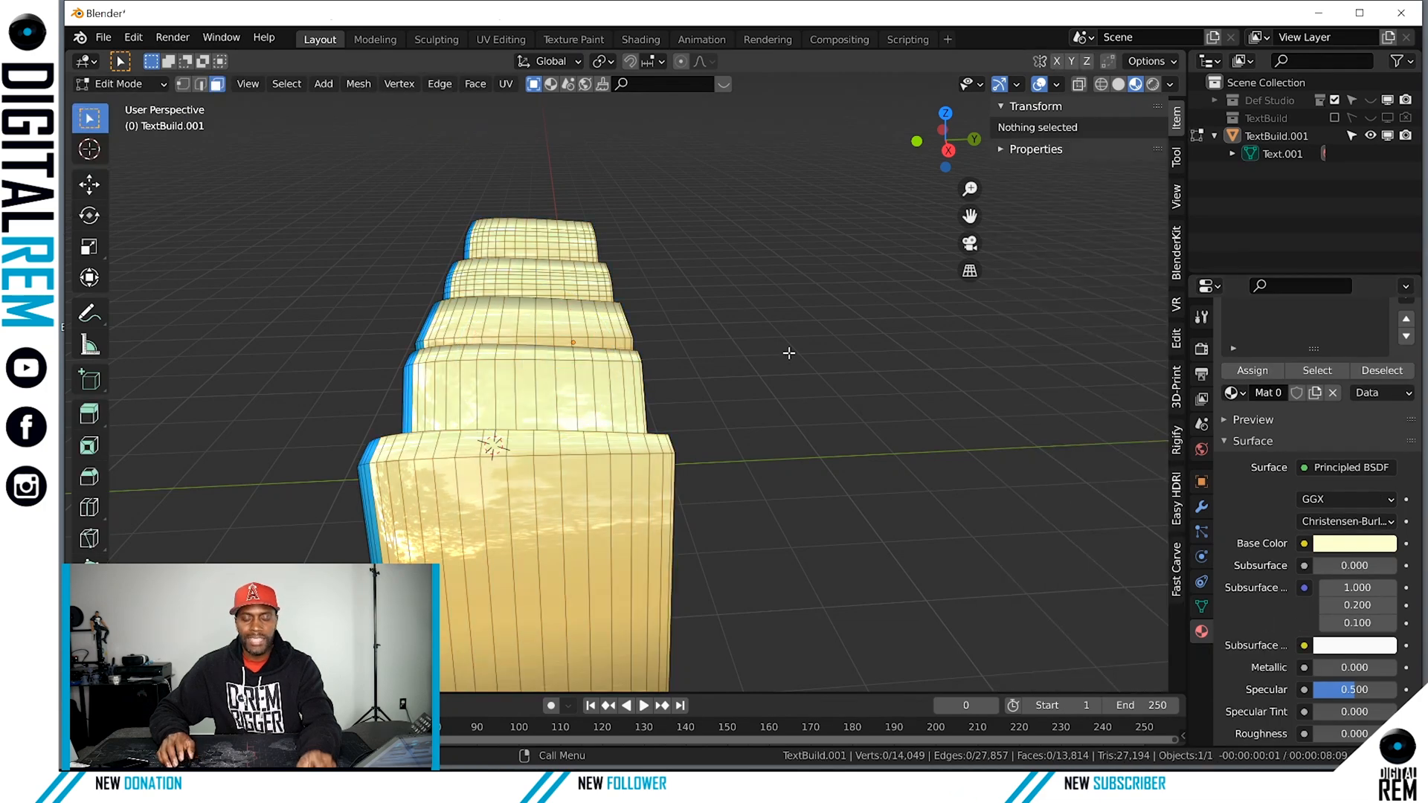
{"action": "middle_click_drag", "start_coordinate": [784, 350], "coordinate": [866, 361]}
{"action": "scroll", "coordinate": [1367, 421], "scroll_direction": "up", "scroll_amount": 3}
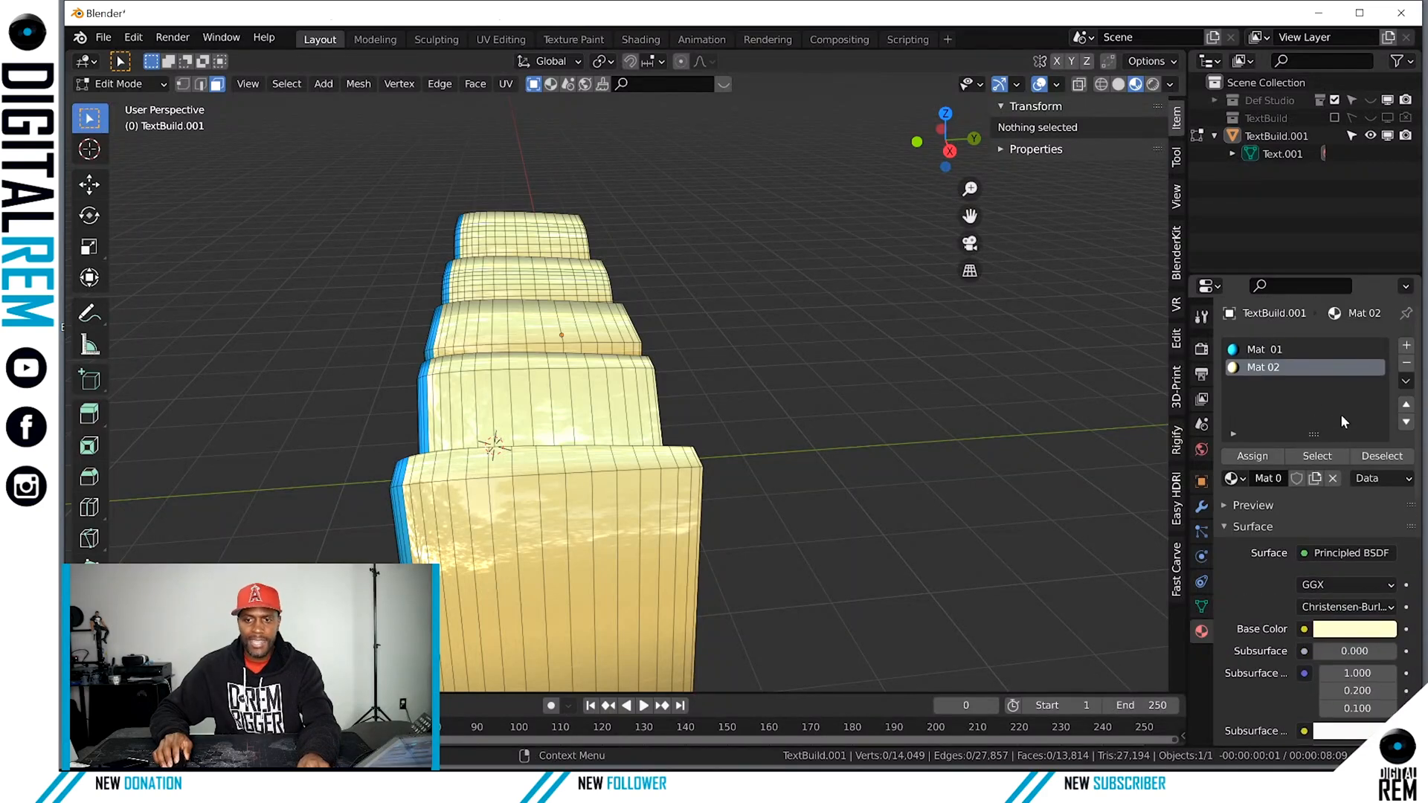
{"action": "left_click", "coordinate": [1289, 355]}
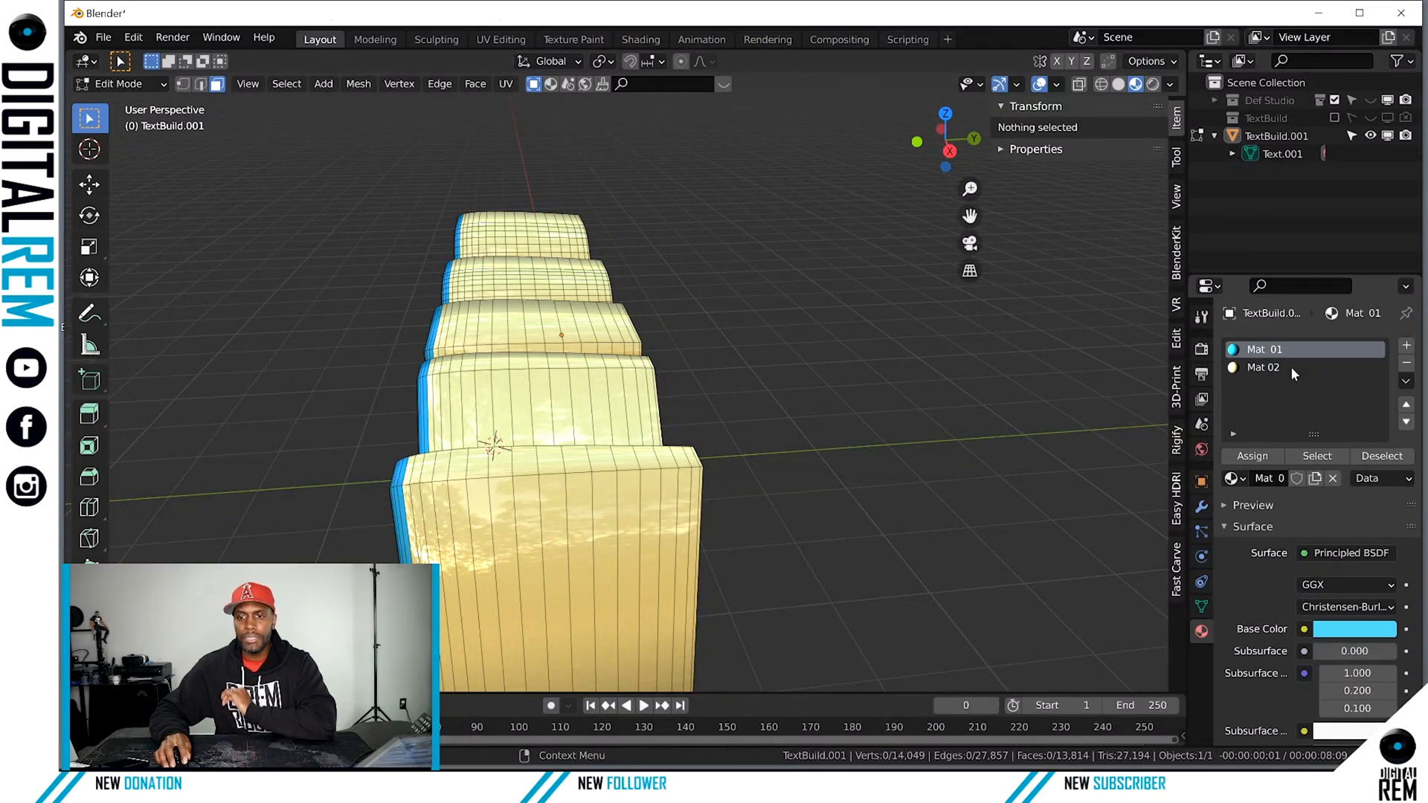
{"action": "left_click", "coordinate": [1292, 366]}
{"action": "mouse_move", "coordinate": [622, 332]}
{"action": "middle_mouse_down"}
{"action": "mouse_move", "coordinate": [736, 303]}
{"action": "mouse_move", "coordinate": [619, 328]}
{"action": "middle_mouse_up"}
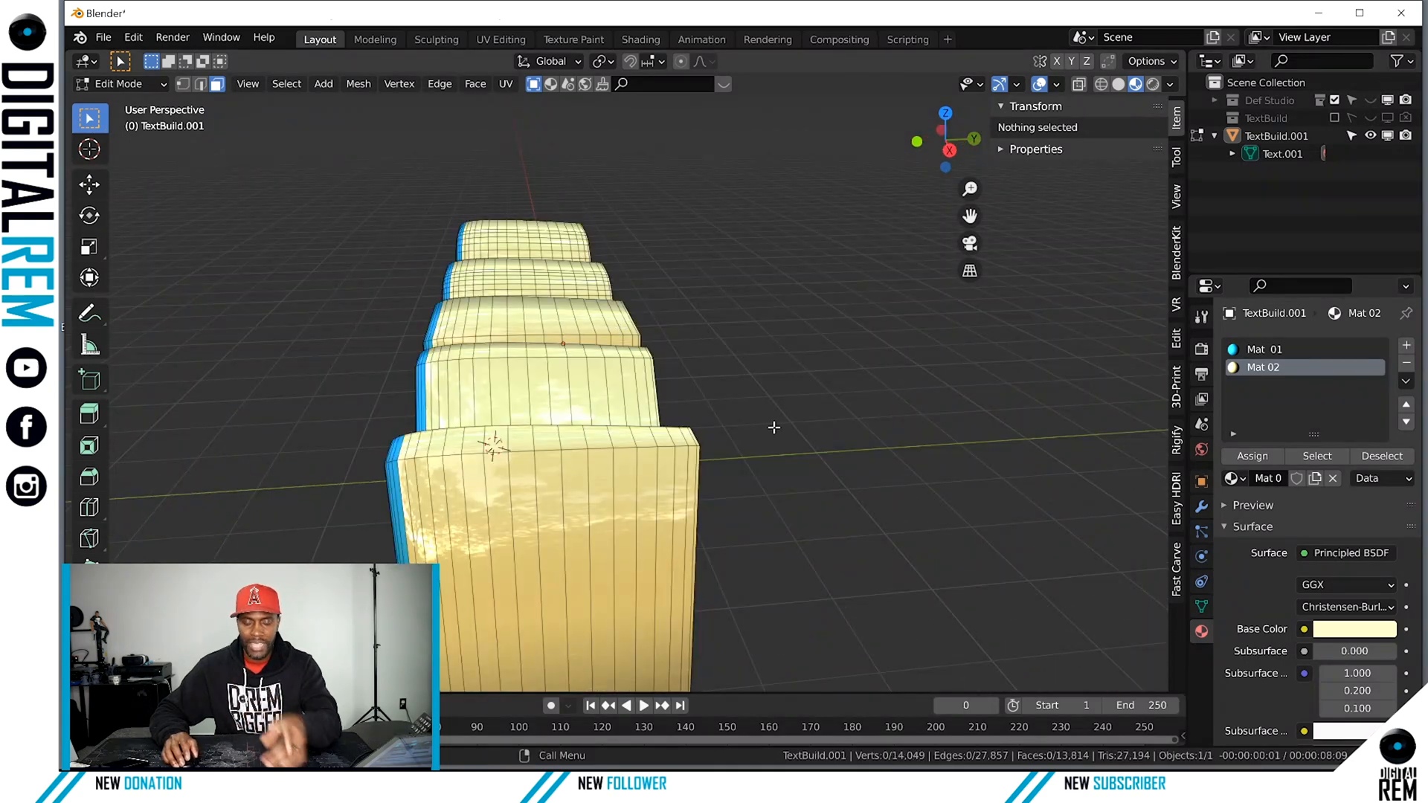
{"action": "left_click", "coordinate": [1300, 455]}
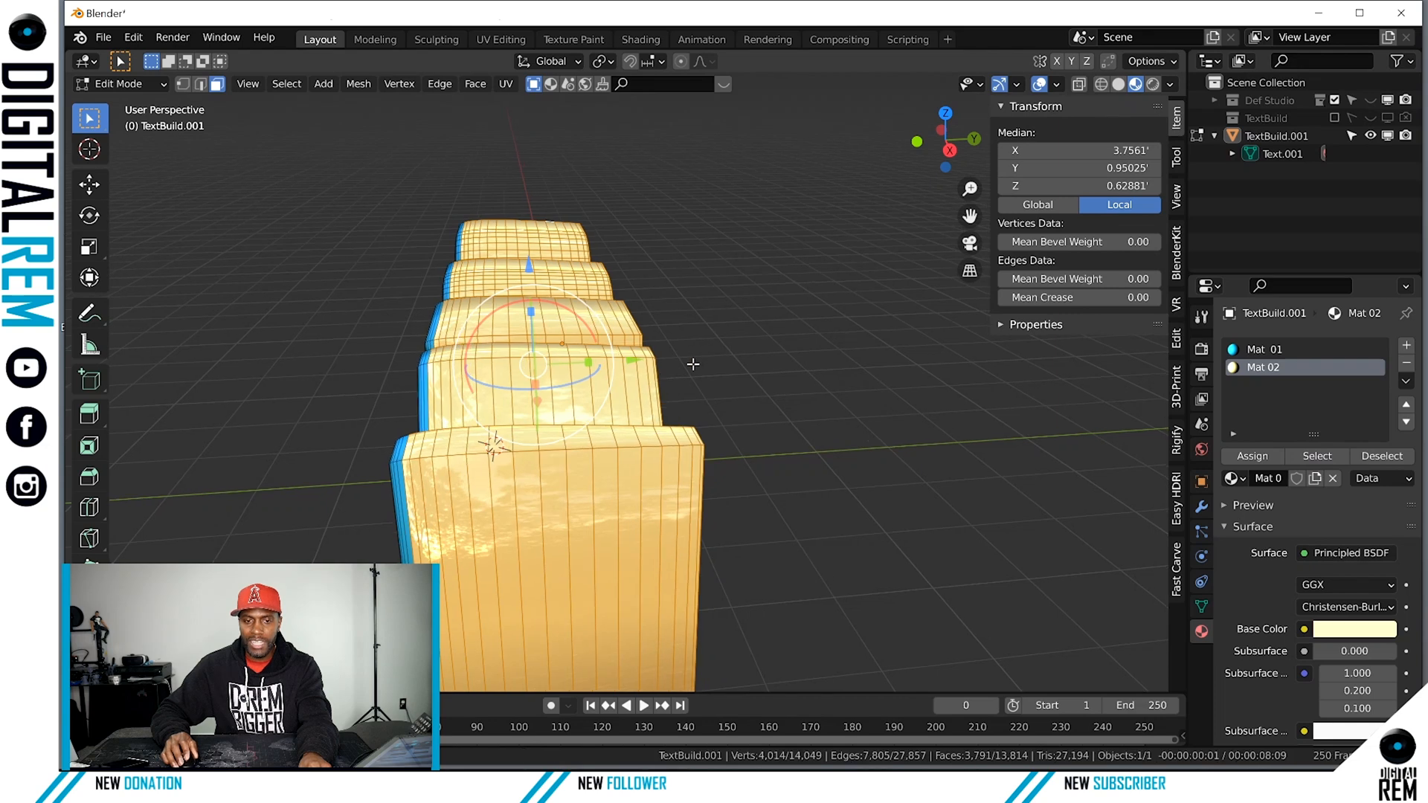
Hide the selected Mat 02 side faces so only the front and back geometry is shown.
{"action": "middle_click_drag", "start_coordinate": [693, 363], "coordinate": [632, 379]}
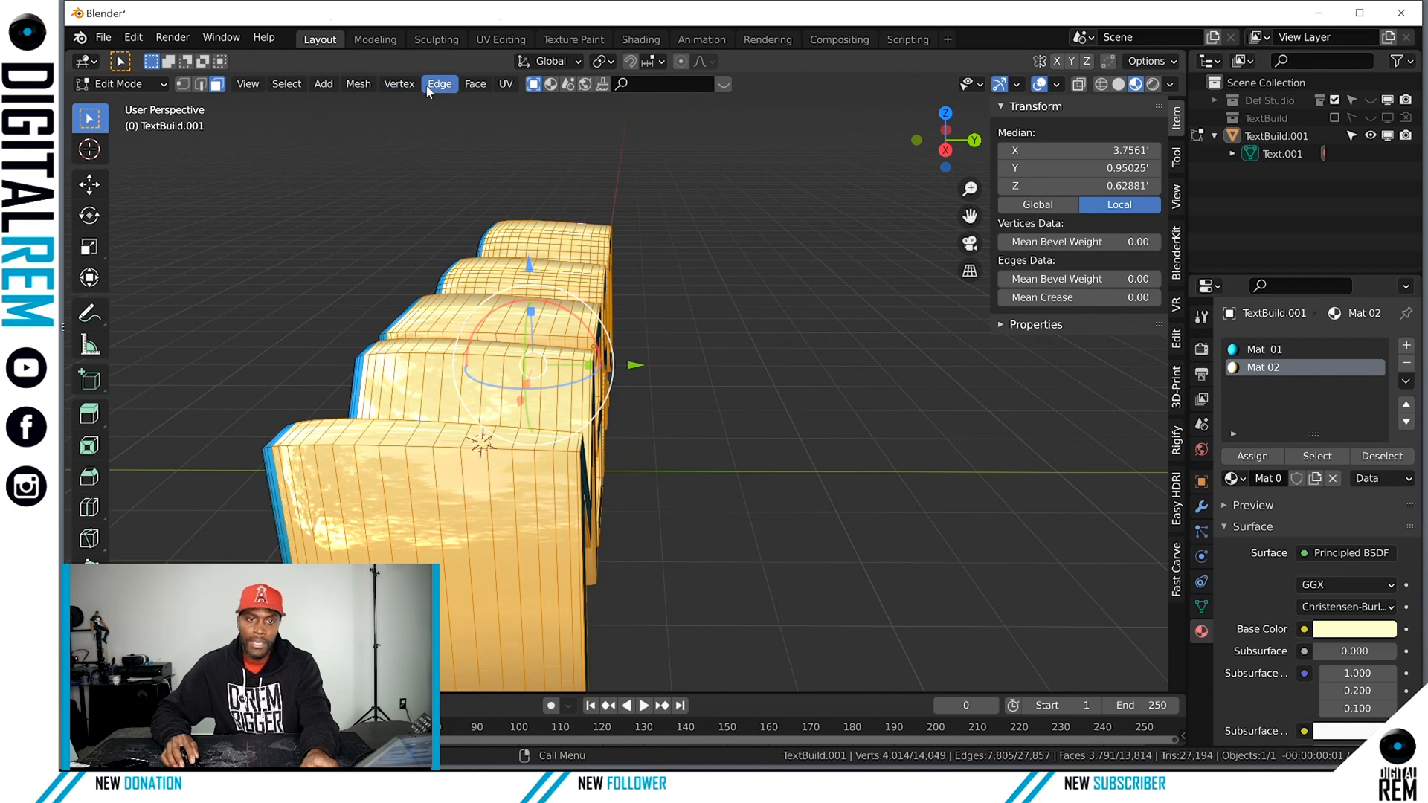
{"action": "left_click", "coordinate": [360, 85]}
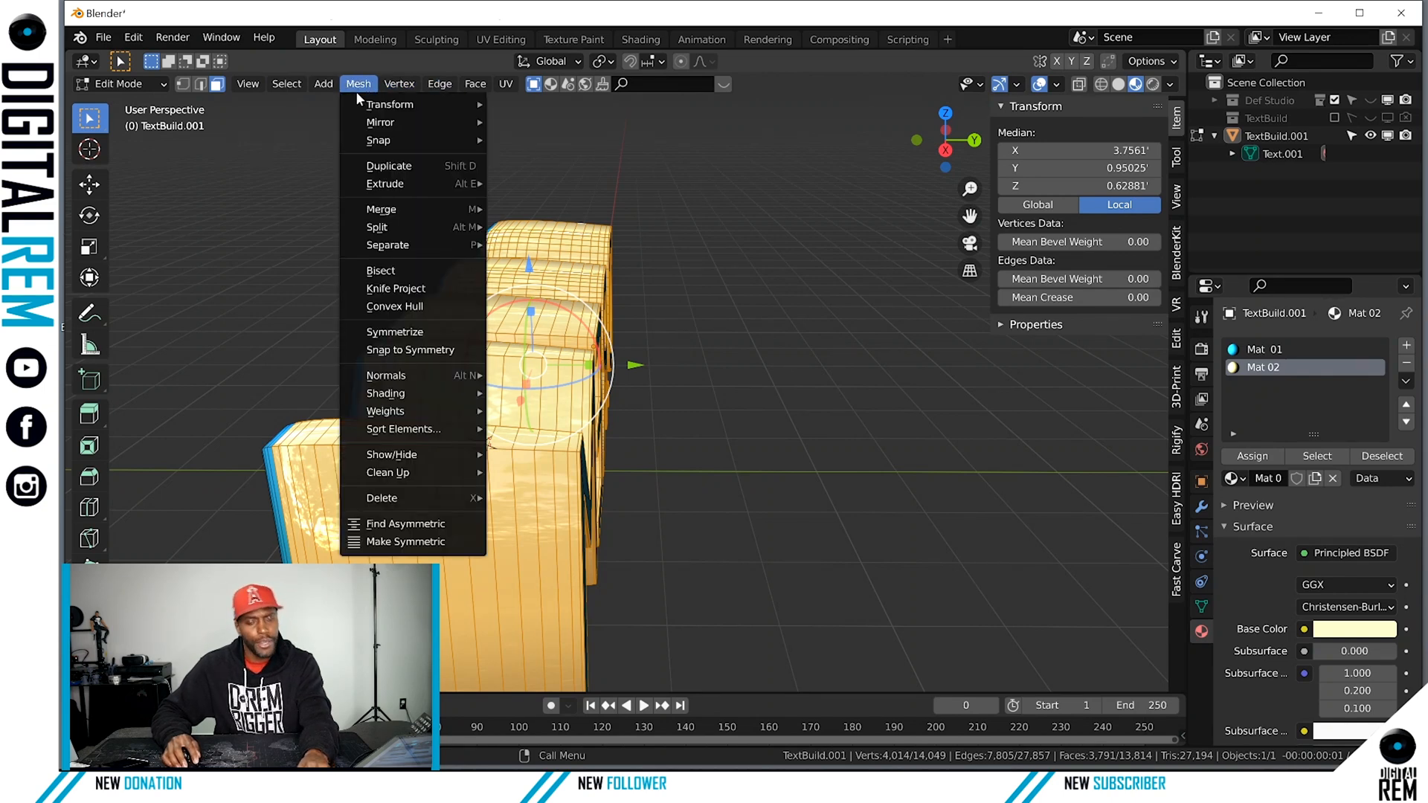
{"action": "mouse_move", "coordinate": [350, 110]}
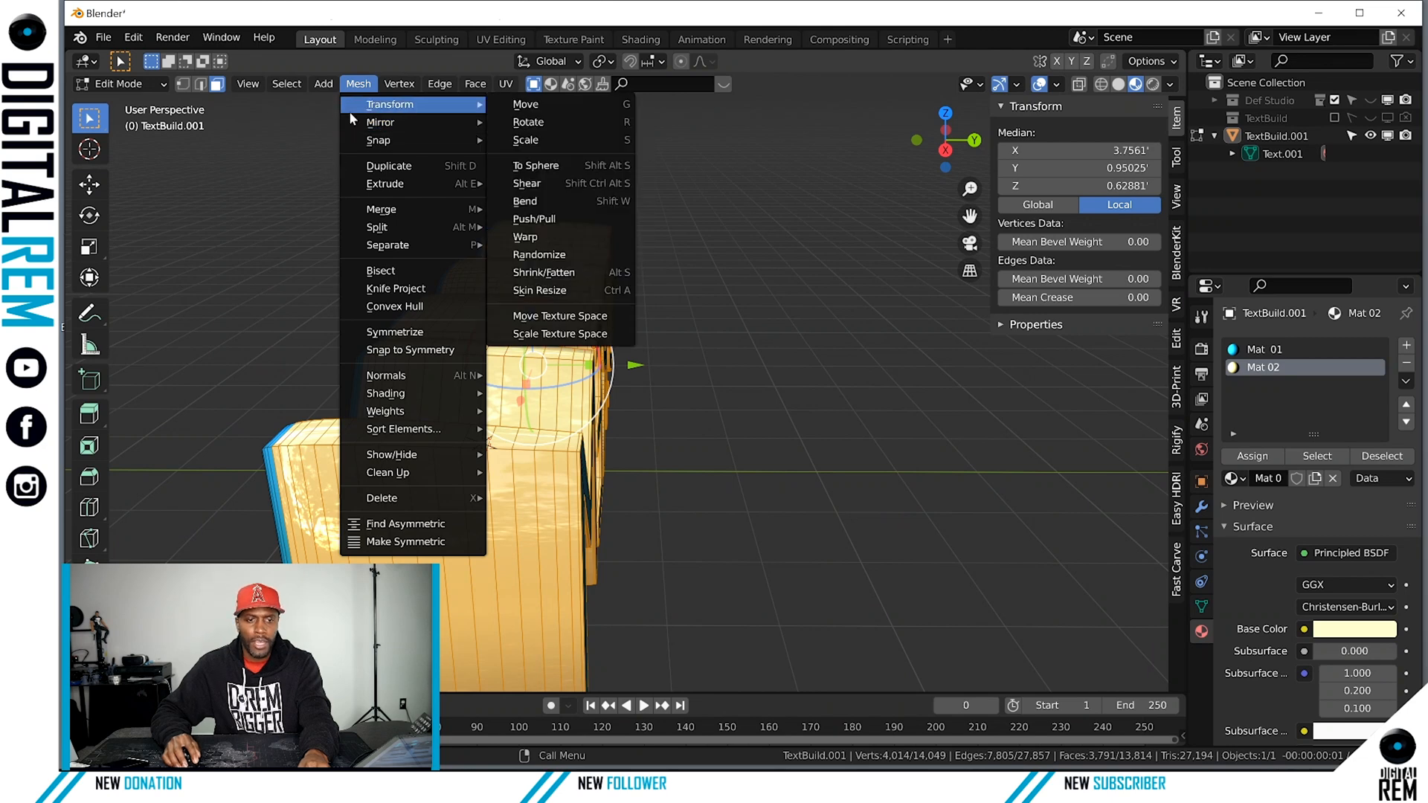
{"action": "mouse_move", "coordinate": [324, 85]}
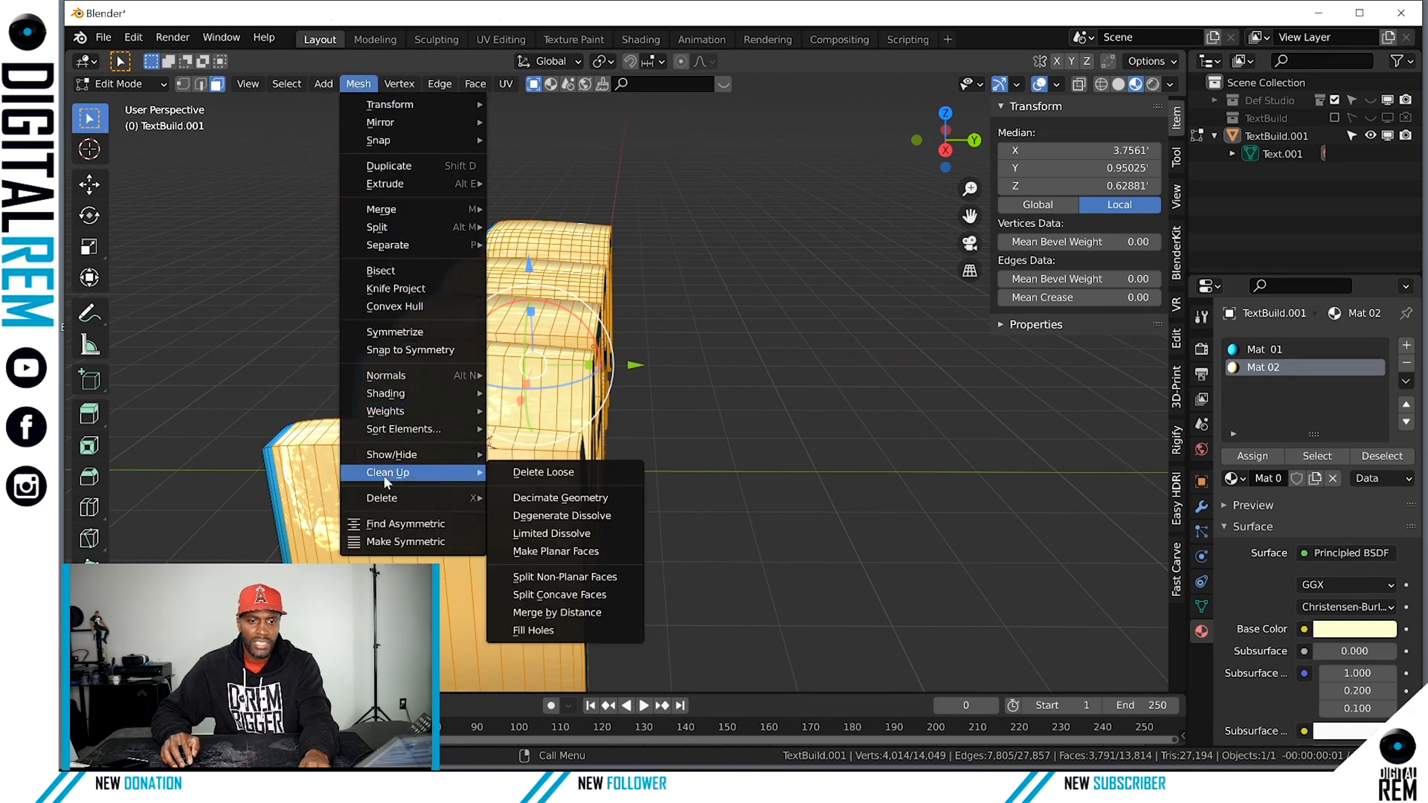
{"action": "mouse_move", "coordinate": [392, 461]}
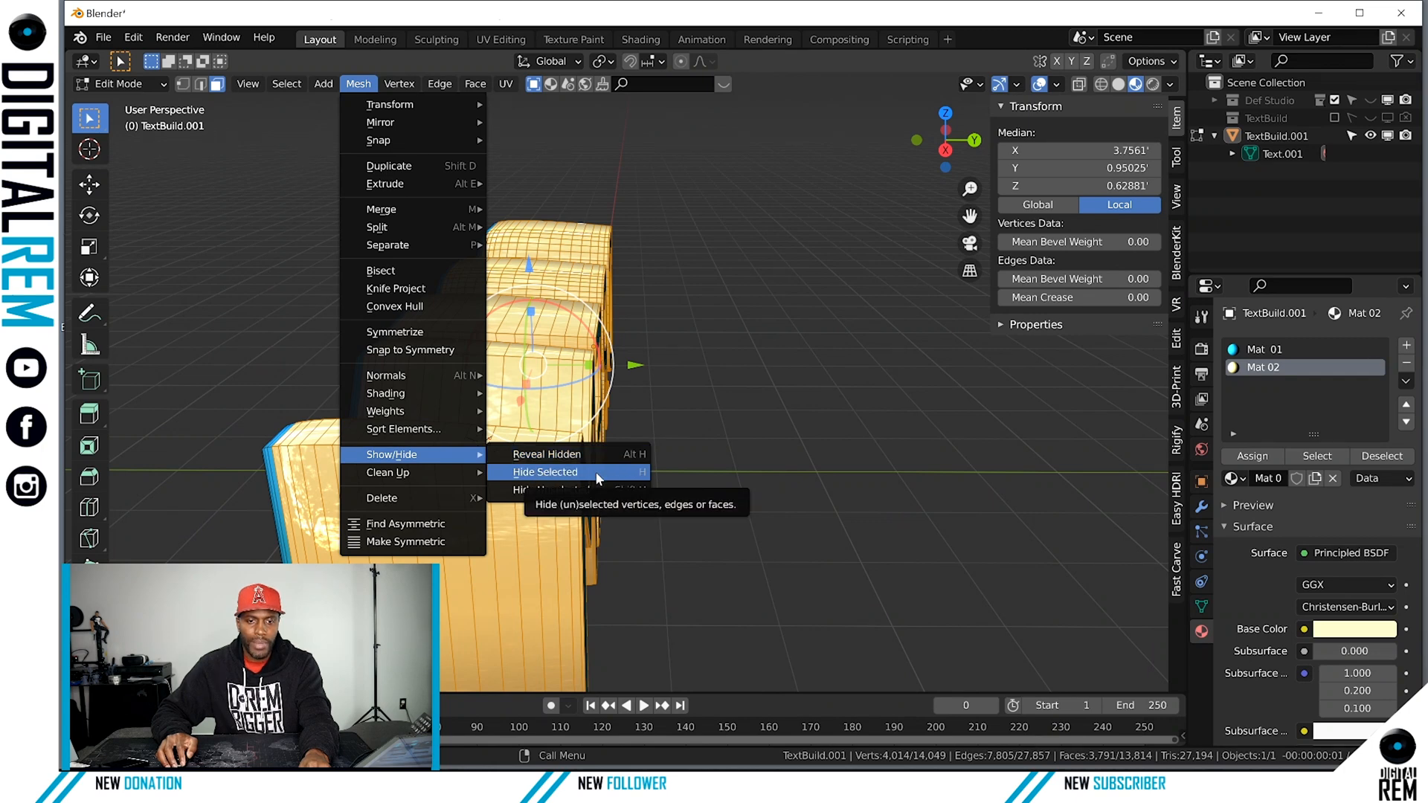
{"action": "left_click", "coordinate": [614, 474]}
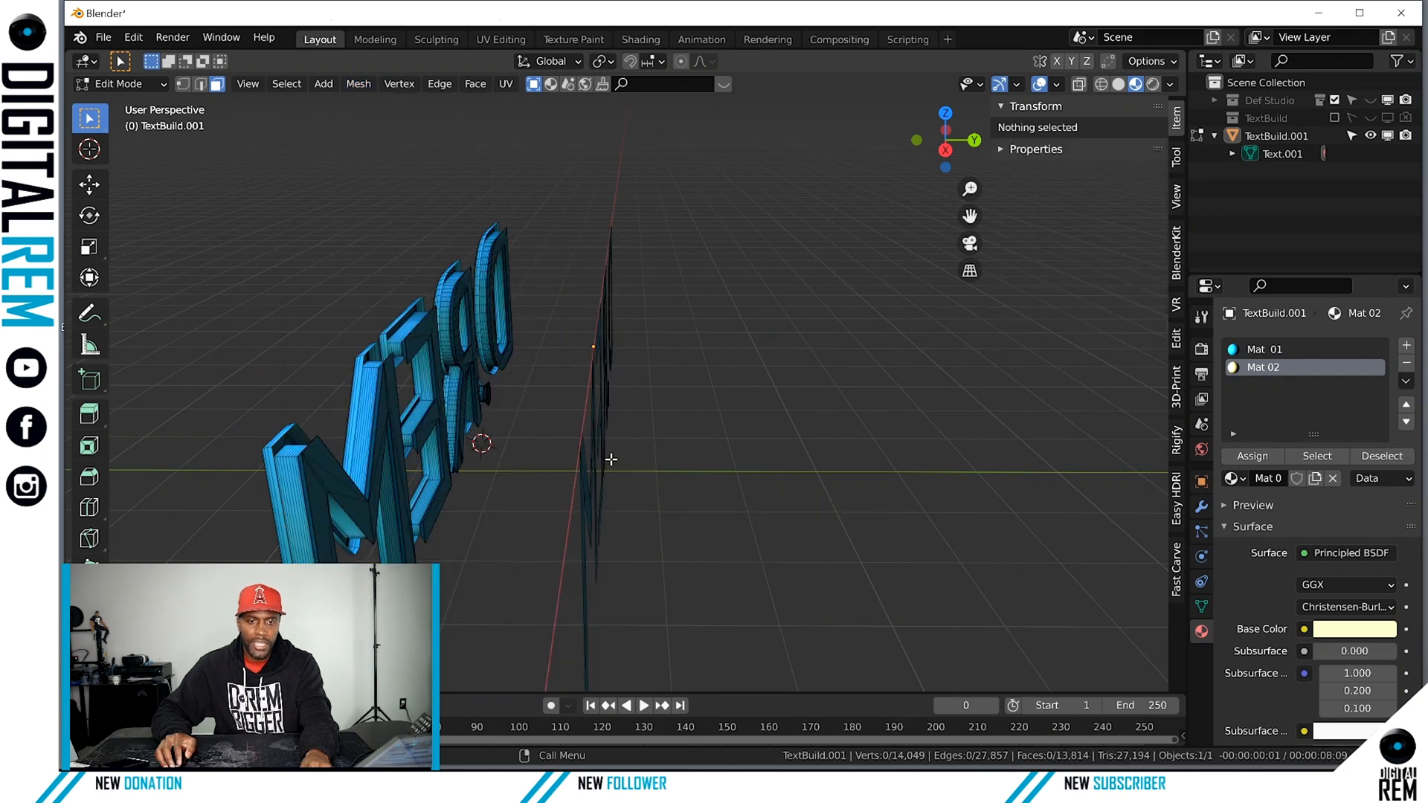
{"action": "middle_click_drag", "start_coordinate": [641, 434], "coordinate": [686, 280]}
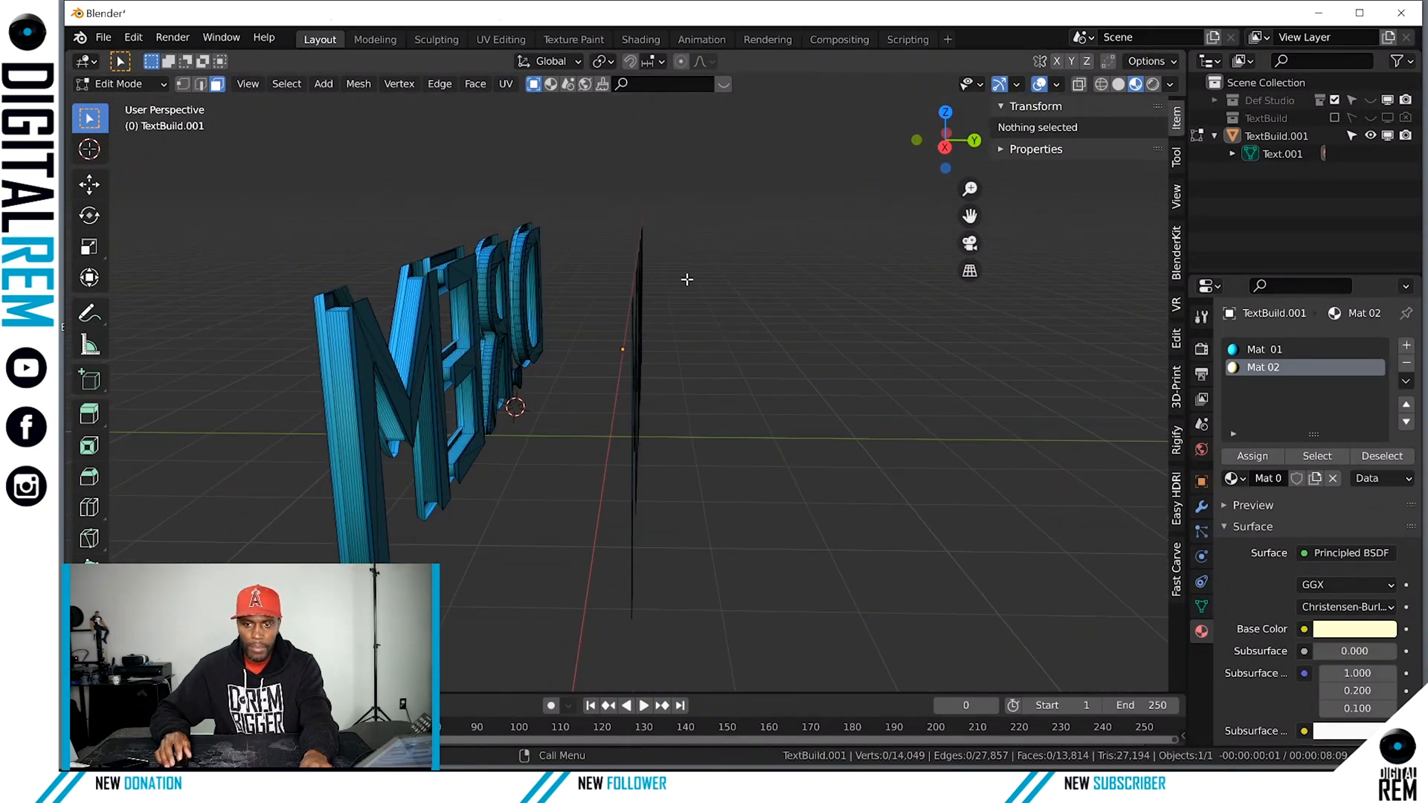
Switch to wireframe shading and select all of the text's back faces across every letter.
{"action": "left_click_drag", "start_coordinate": [694, 216], "coordinate": [549, 601]}
{"action": "middle_click_drag", "start_coordinate": [549, 601], "coordinate": [759, 447]}
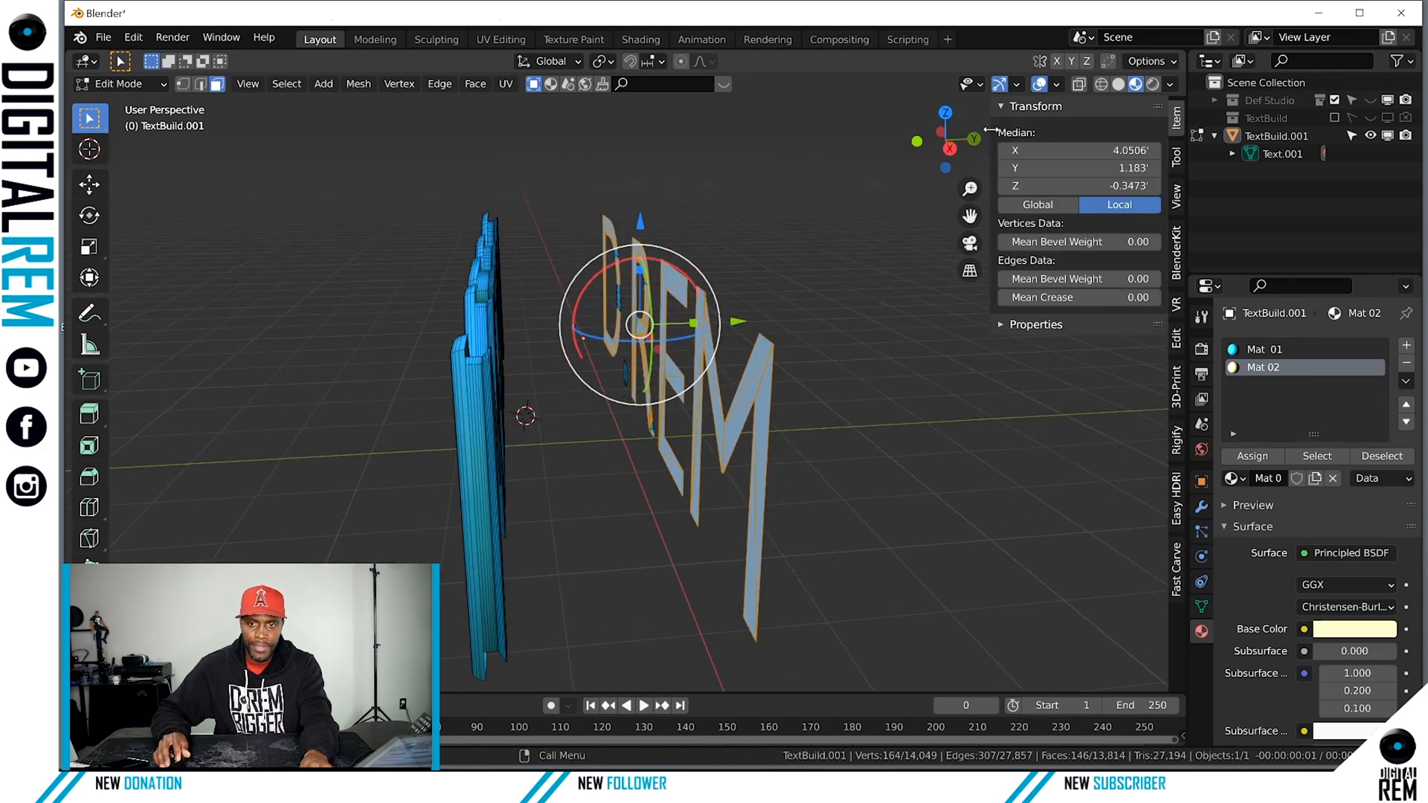
{"action": "left_click", "coordinate": [1100, 84]}
{"action": "key", "text": "alt+a"}
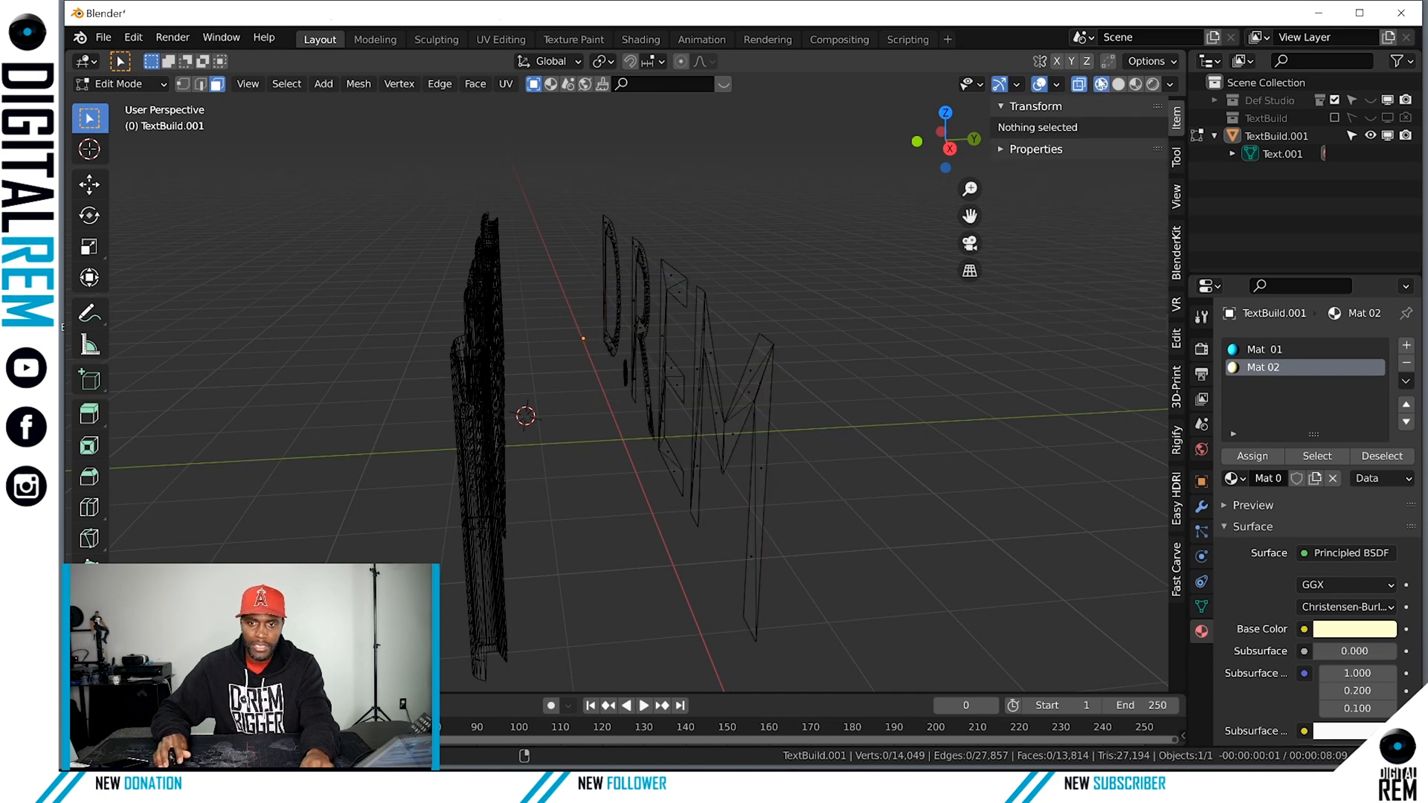
{"action": "left_click_drag", "start_coordinate": [579, 209], "coordinate": [819, 678]}
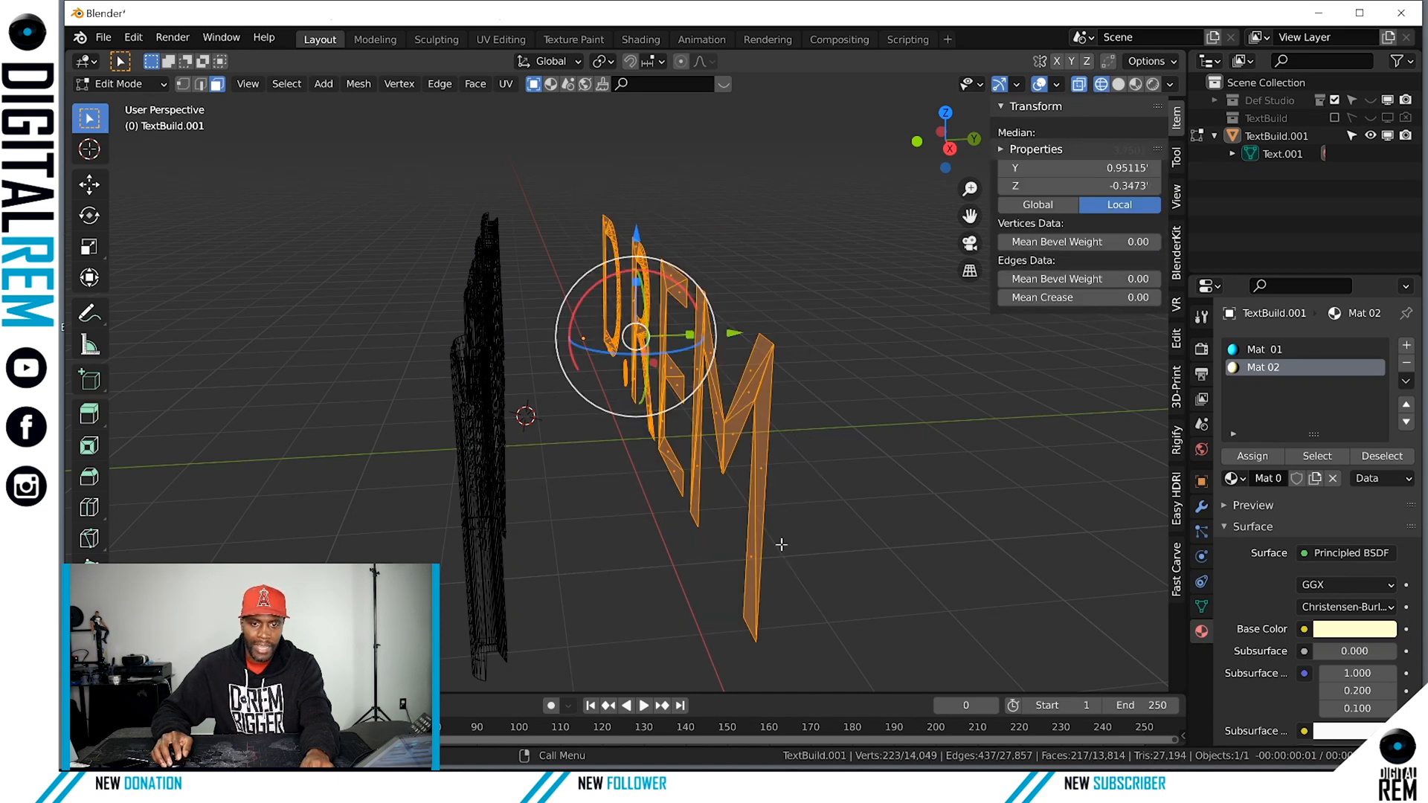
{"action": "mouse_move", "coordinate": [813, 402]}
{"action": "middle_mouse_down"}
{"action": "mouse_move", "coordinate": [822, 383]}
{"action": "mouse_move", "coordinate": [788, 415]}
{"action": "mouse_move", "coordinate": [707, 389]}
{"action": "mouse_move", "coordinate": [804, 394]}
{"action": "middle_mouse_up"}
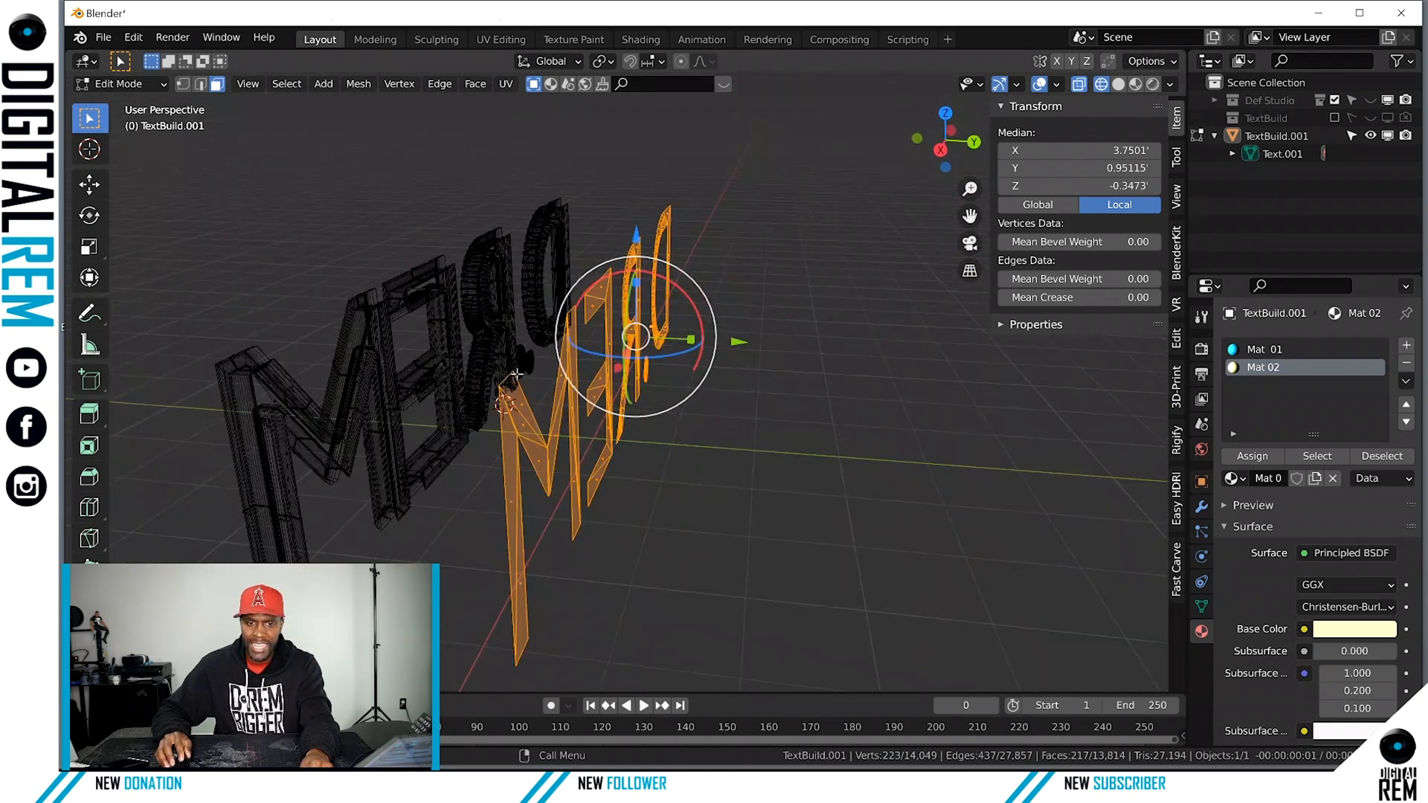
{"action": "middle_click_drag", "start_coordinate": [516, 374], "coordinate": [588, 371]}
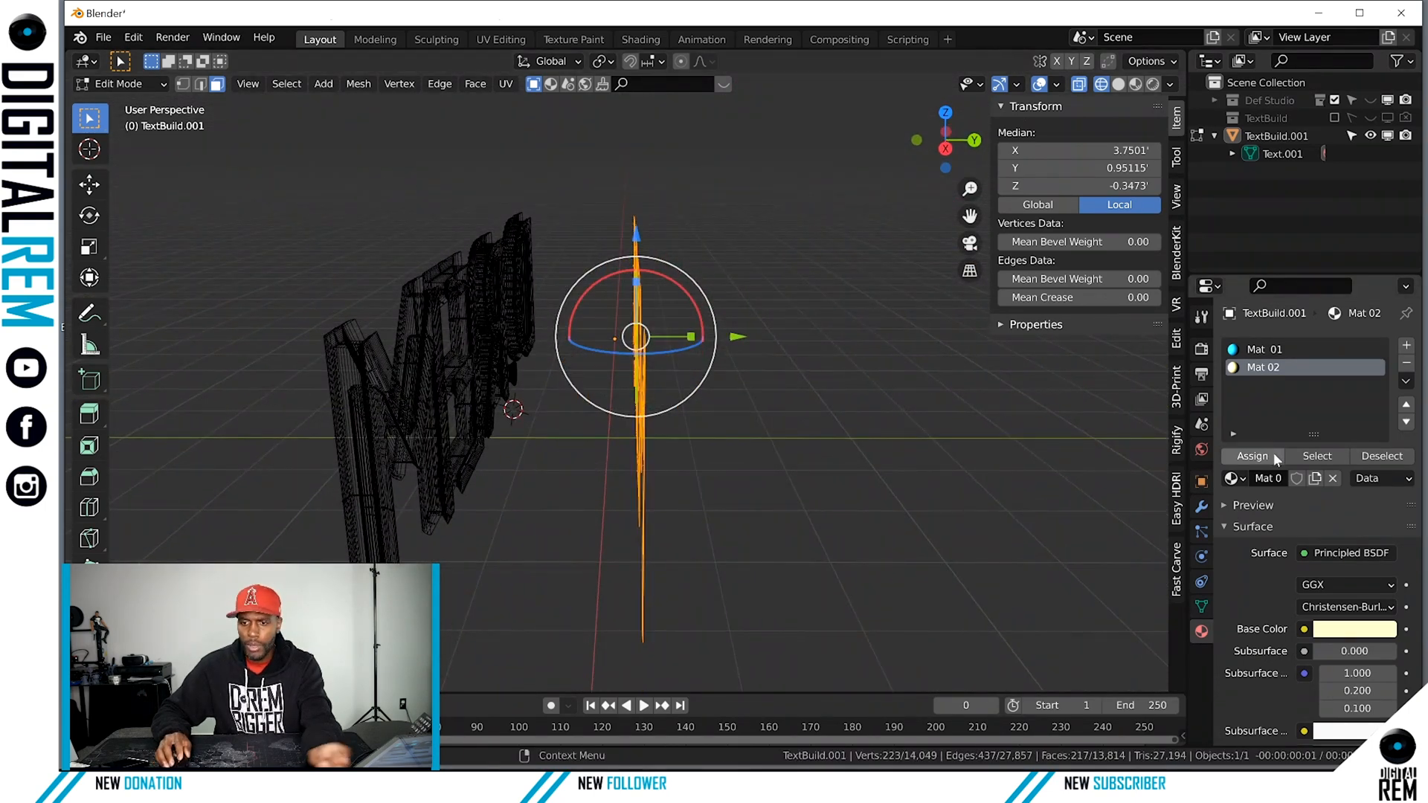
Add a third material slot with a new material named Mat 03 and a saturated magenta base color.
{"action": "left_click", "coordinate": [1407, 346]}
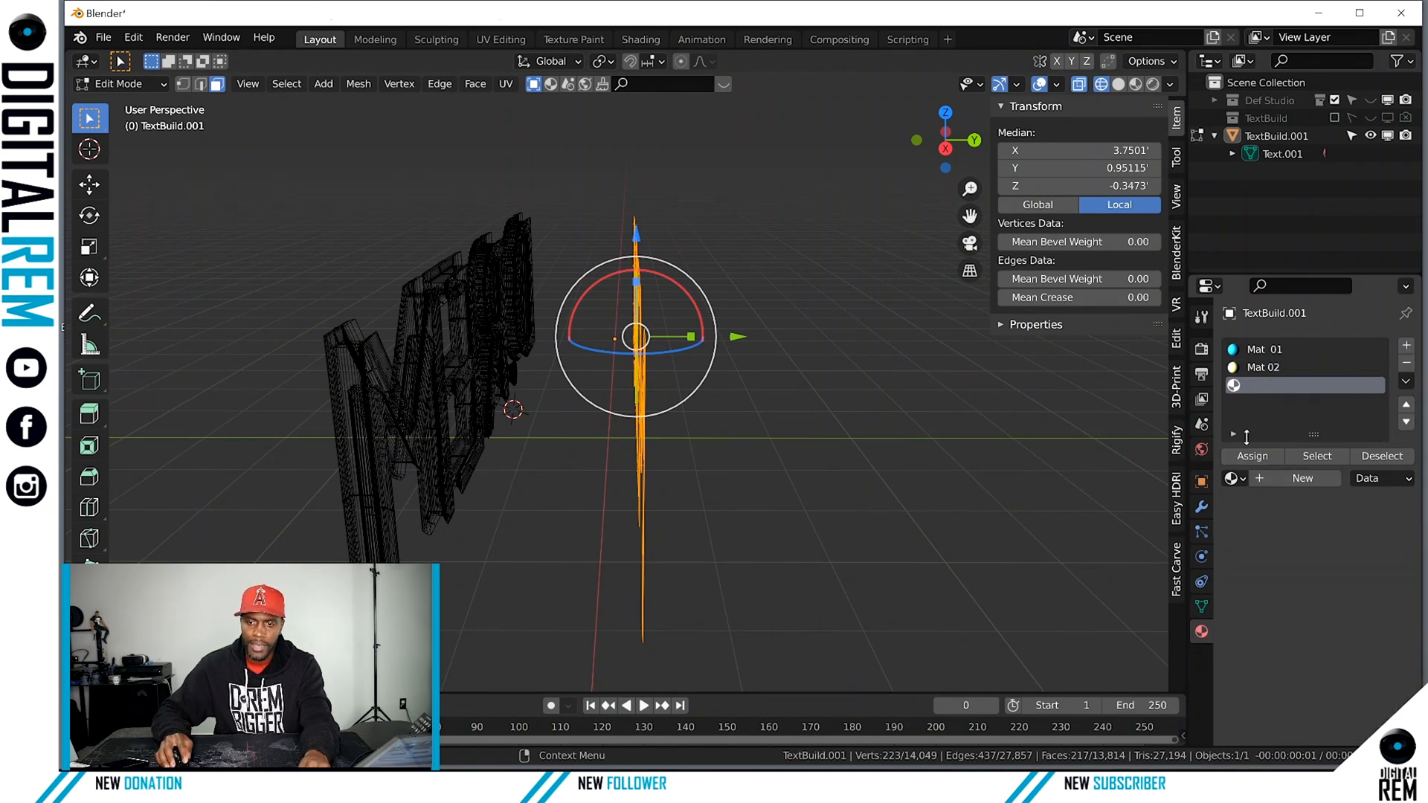
{"action": "left_click", "coordinate": [1266, 479]}
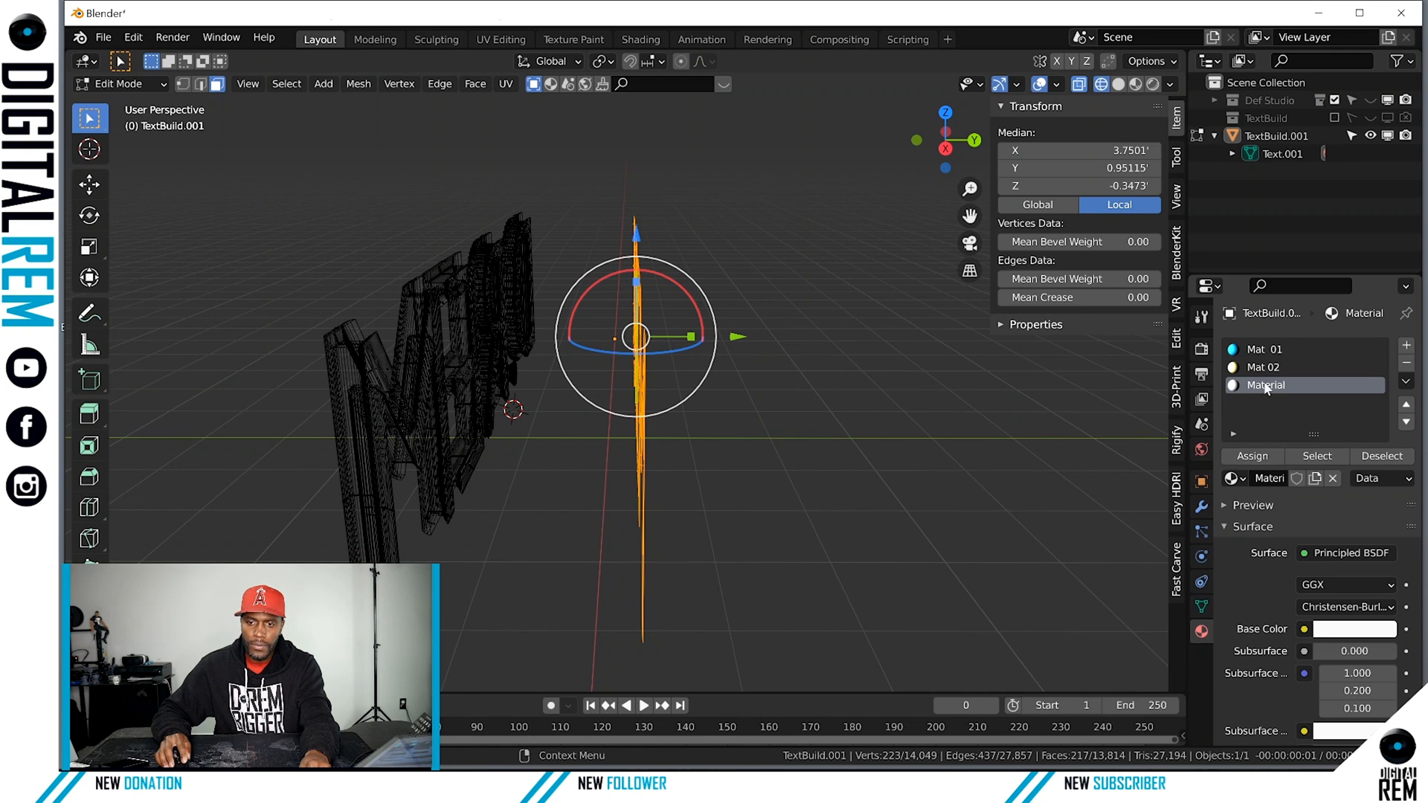
{"action": "type", "text": "Mat 03"}
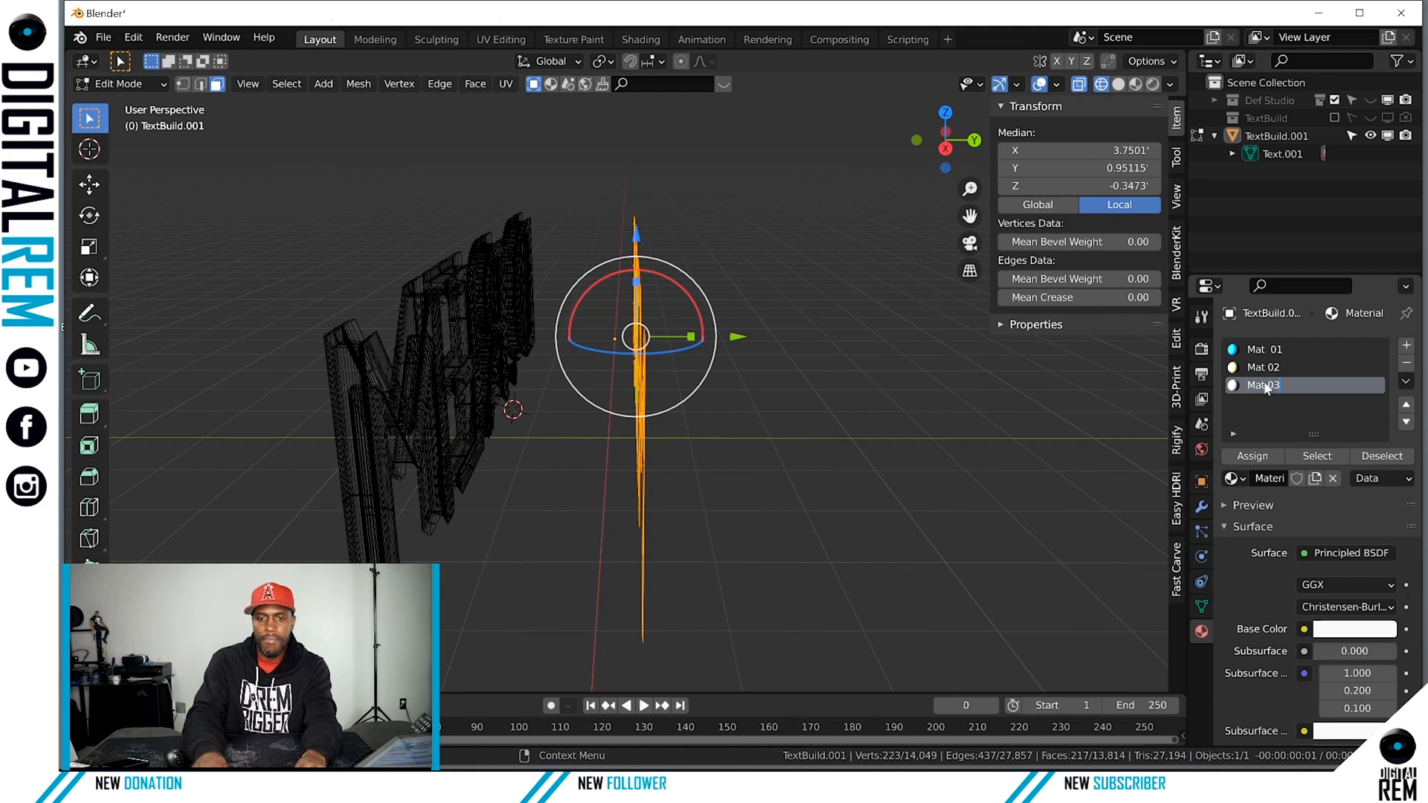
{"action": "key", "text": "Return"}
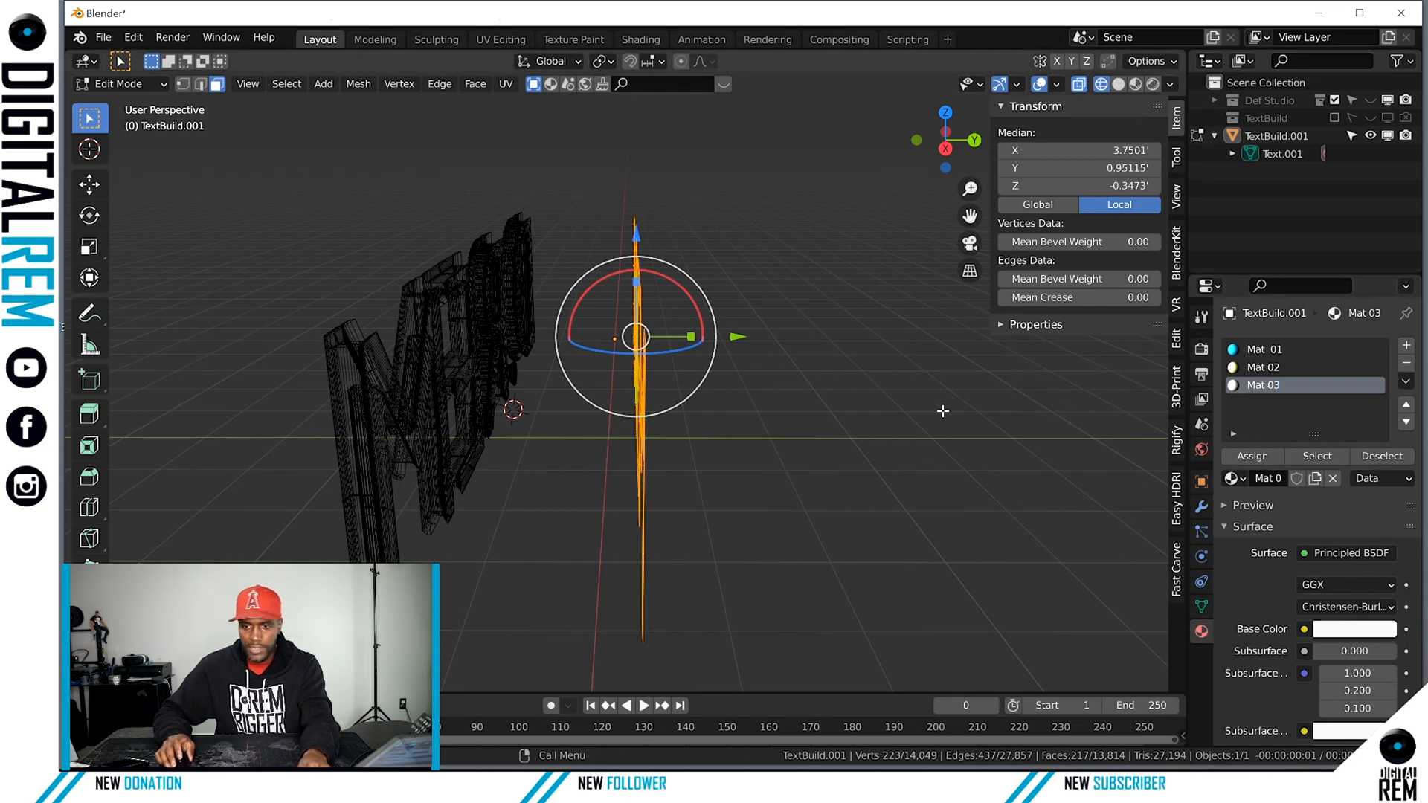
{"action": "left_click", "coordinate": [1331, 631]}
{"action": "left_click_drag", "start_coordinate": [1317, 464], "coordinate": [1364, 467]}
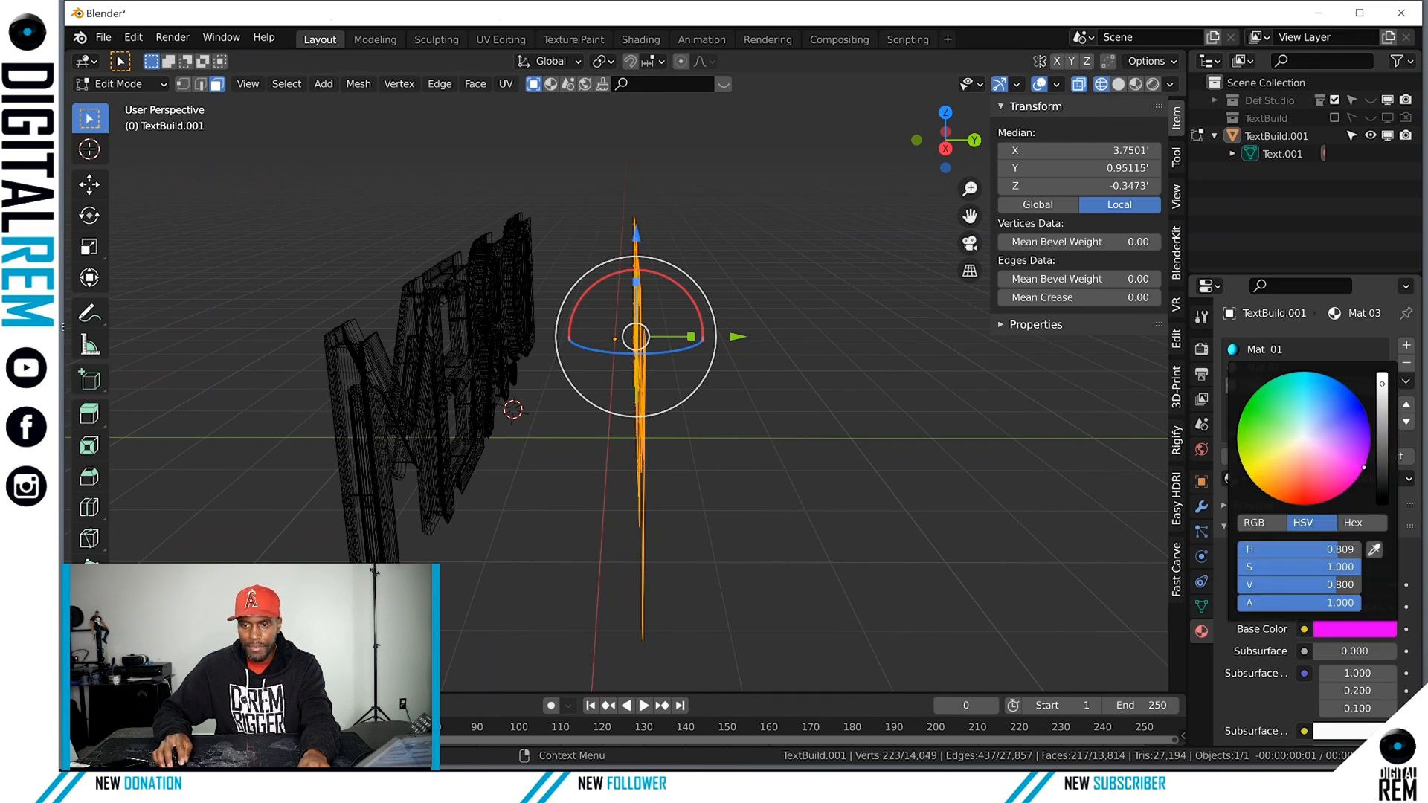
Return the text to Object Mode and display it in Material Preview shading.
{"action": "key", "text": "ctrl+Tab"}
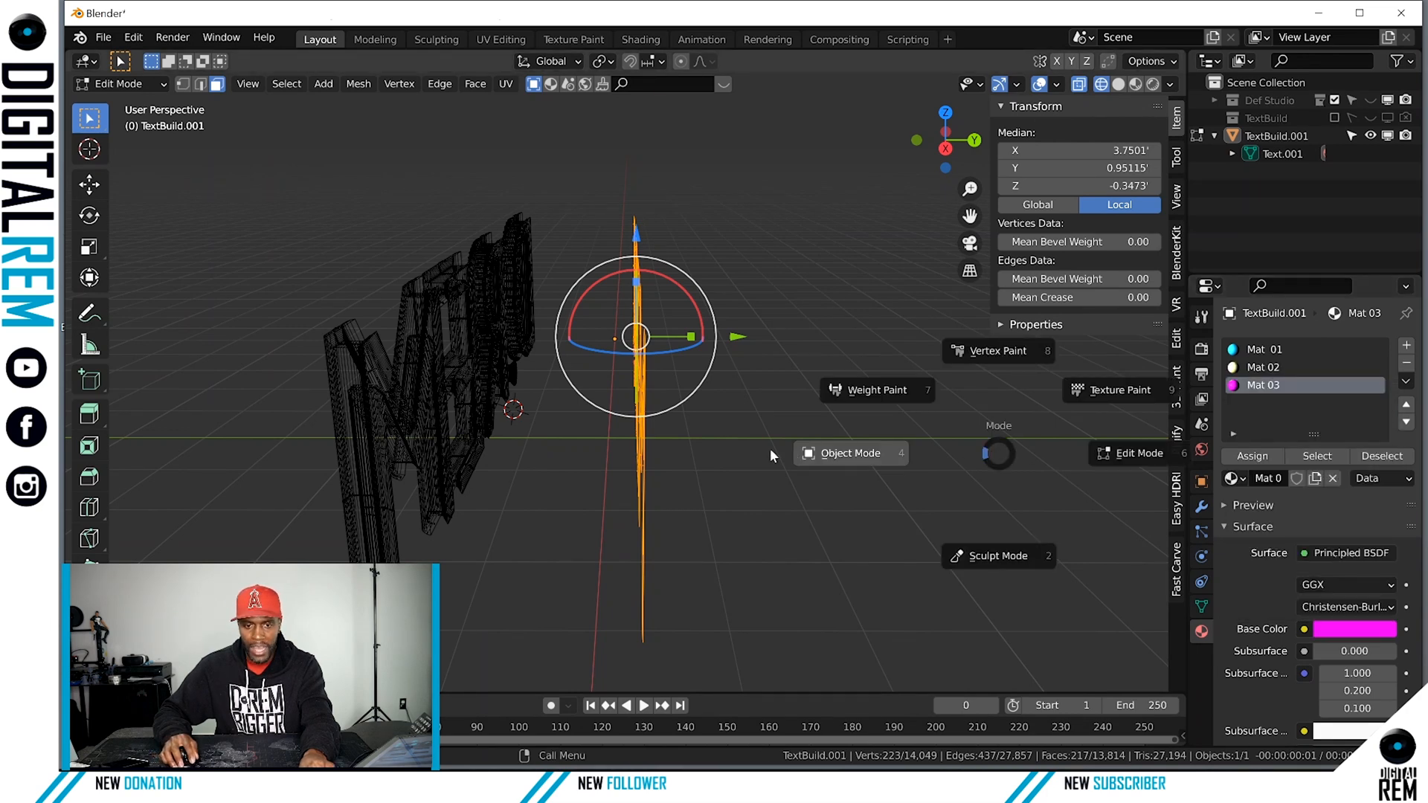
{"action": "left_click", "coordinate": [770, 449]}
{"action": "middle_click_drag", "start_coordinate": [776, 447], "coordinate": [770, 452]}
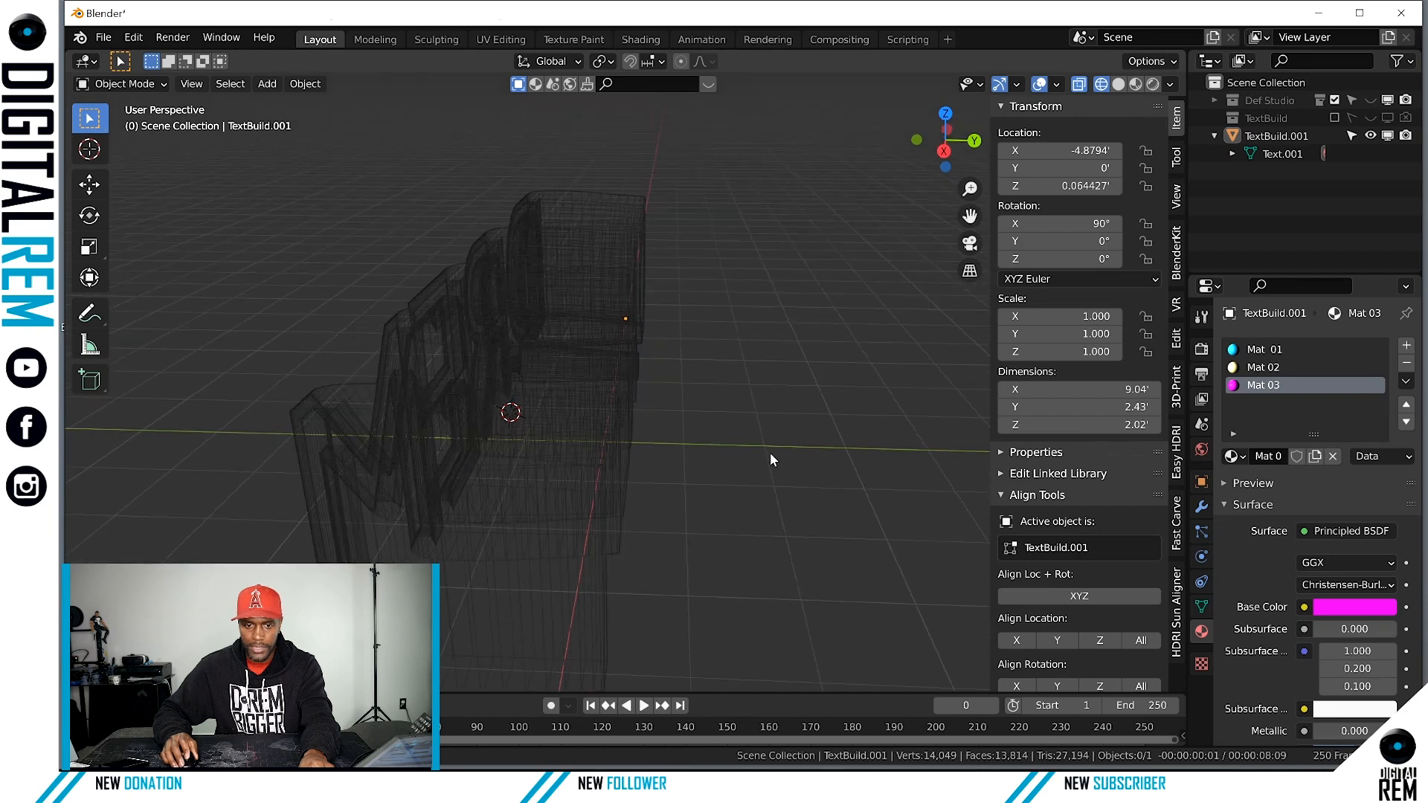
{"action": "left_click", "coordinate": [1136, 85]}
{"action": "middle_click_drag", "start_coordinate": [669, 186], "coordinate": [763, 212]}
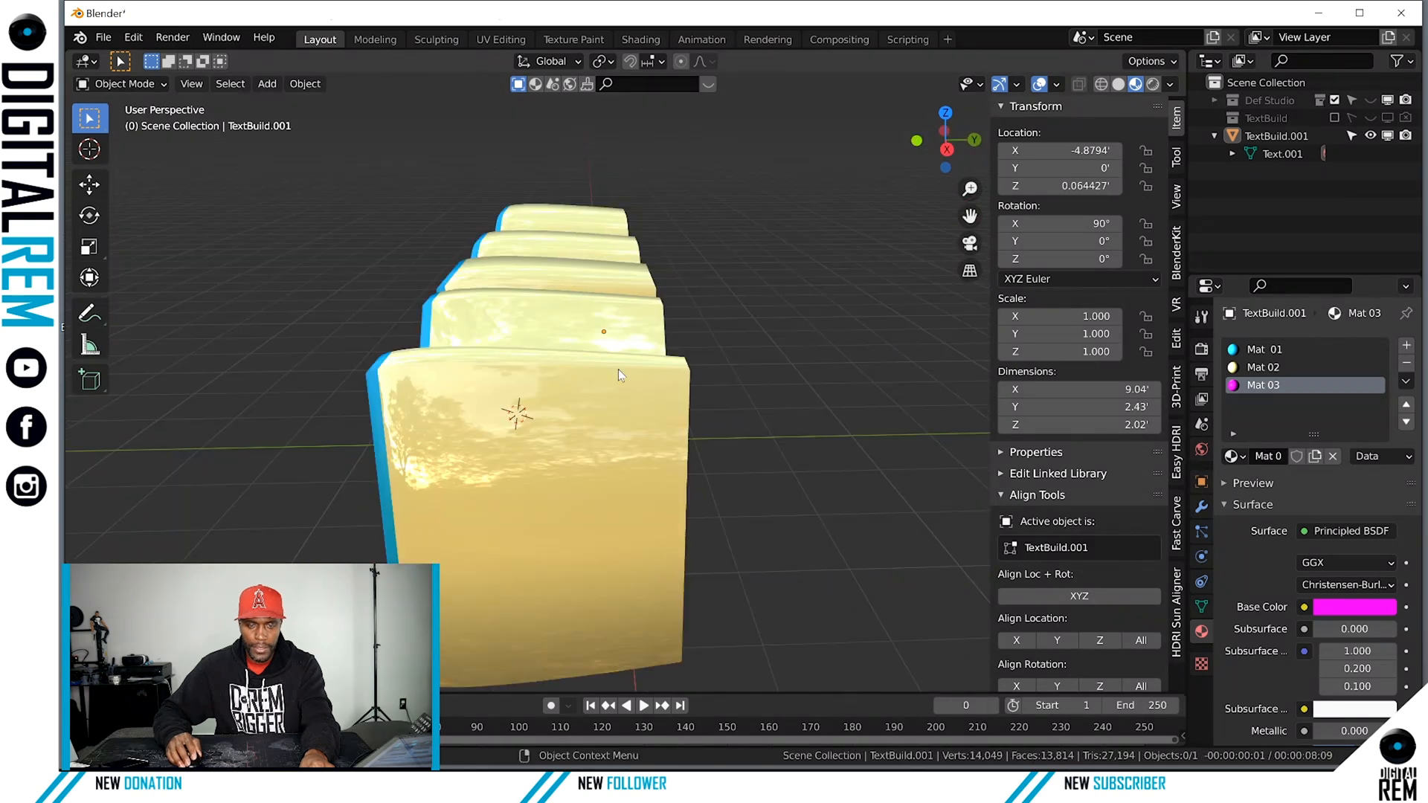
Put the text back in Edit Mode and bring its selected back faces into view.
{"action": "left_click", "coordinate": [119, 83]}
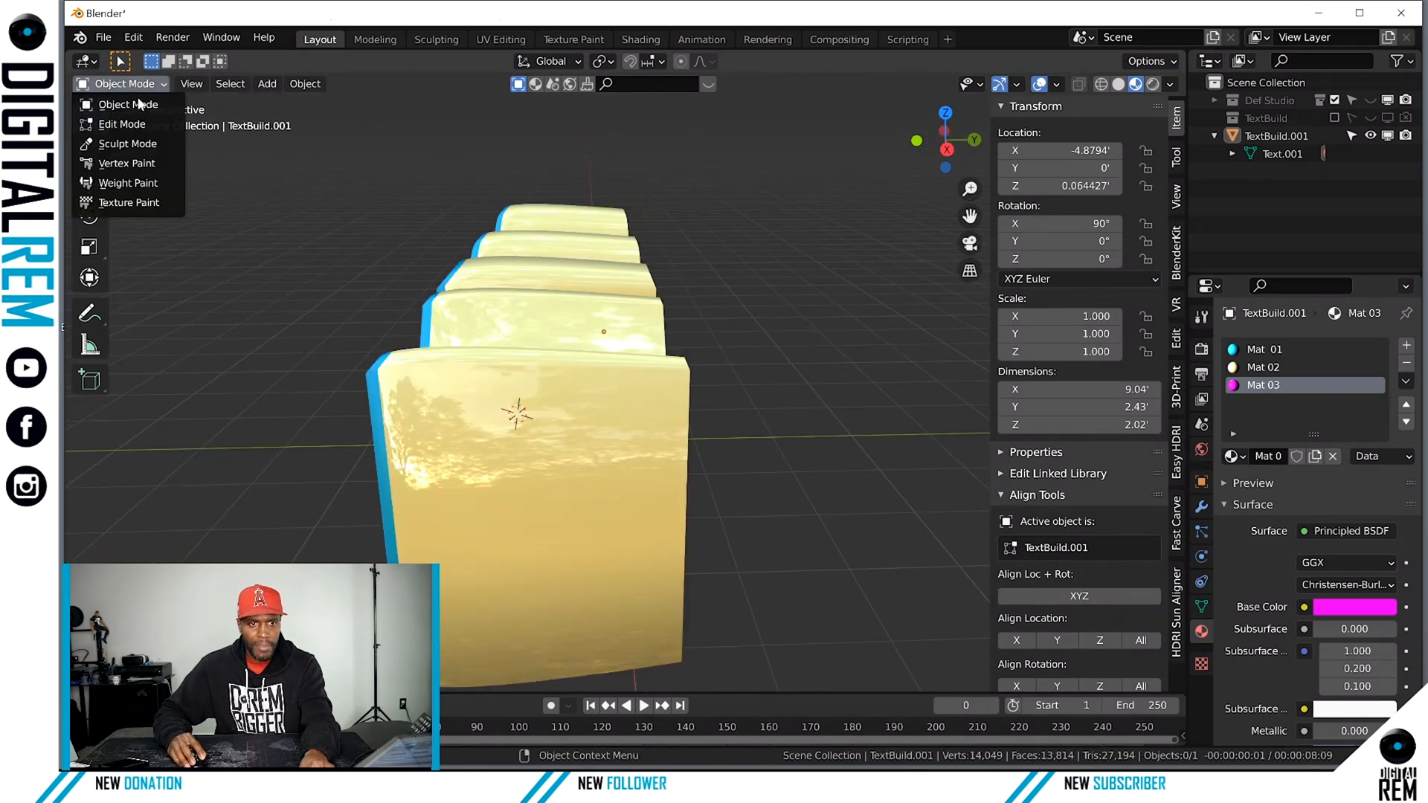
{"action": "left_click", "coordinate": [118, 127]}
{"action": "middle_click_drag", "start_coordinate": [759, 325], "coordinate": [714, 334]}
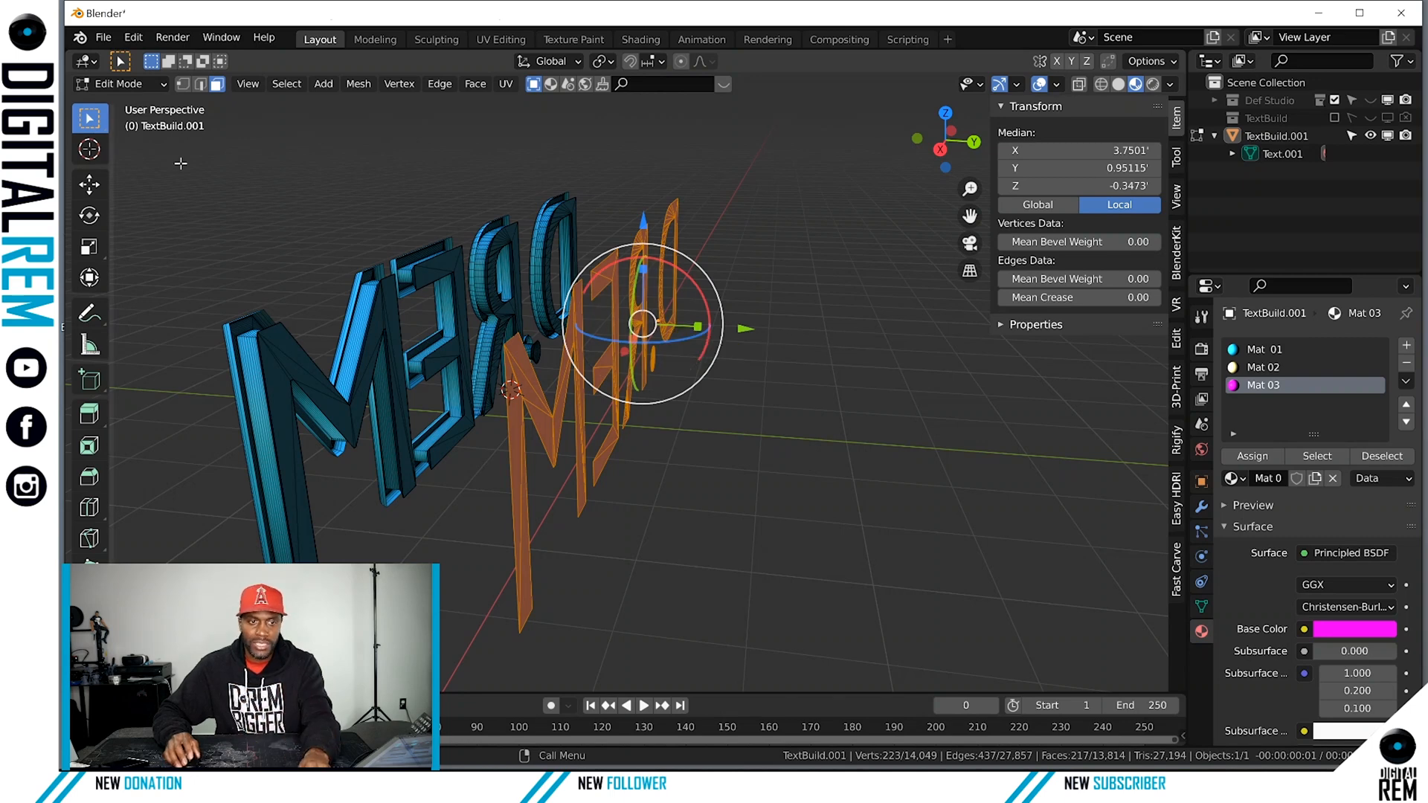
{"action": "middle_click_drag", "start_coordinate": [675, 331], "coordinate": [621, 337]}
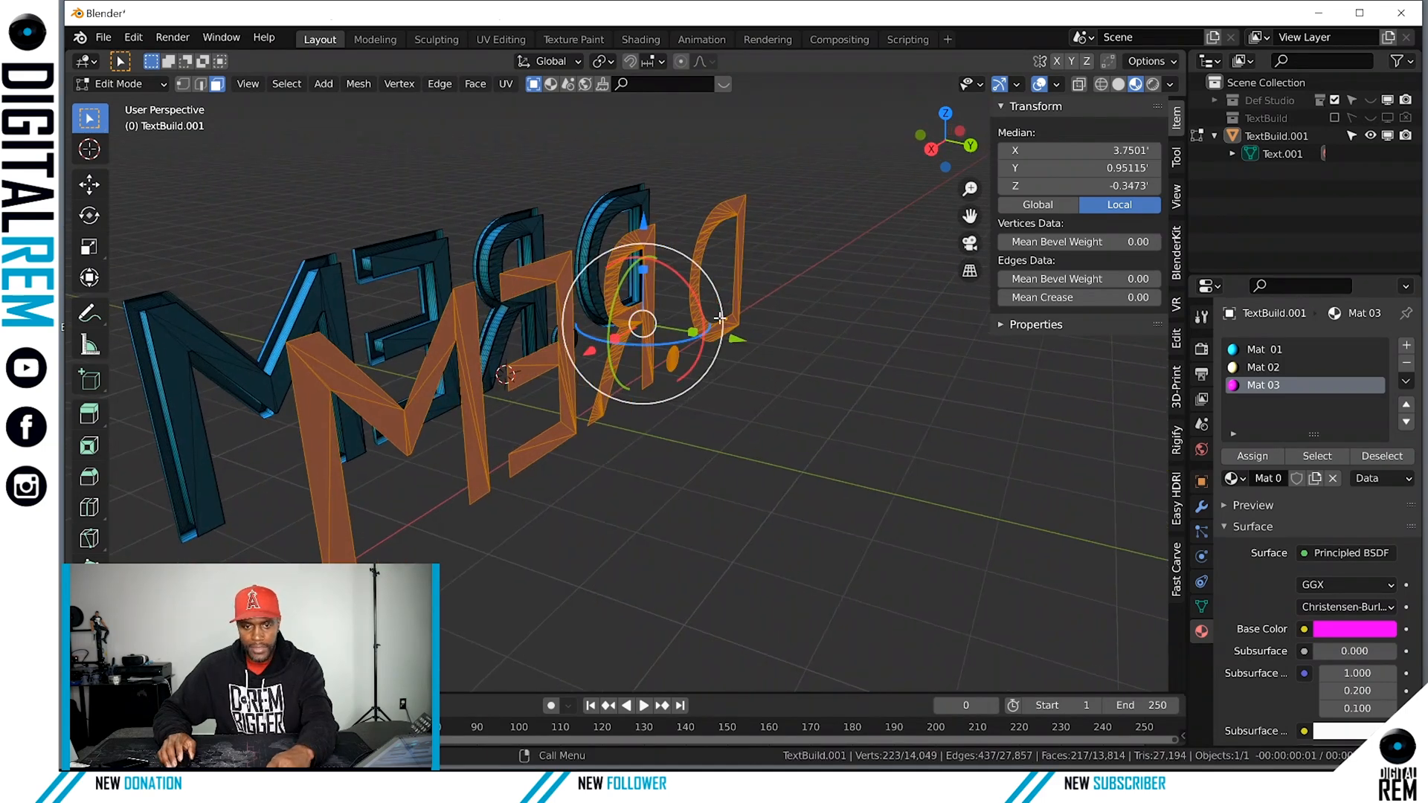
Hide the selected back faces of the text and bring the front of the letters into view.
{"action": "middle_click_drag", "start_coordinate": [771, 327], "coordinate": [779, 330]}
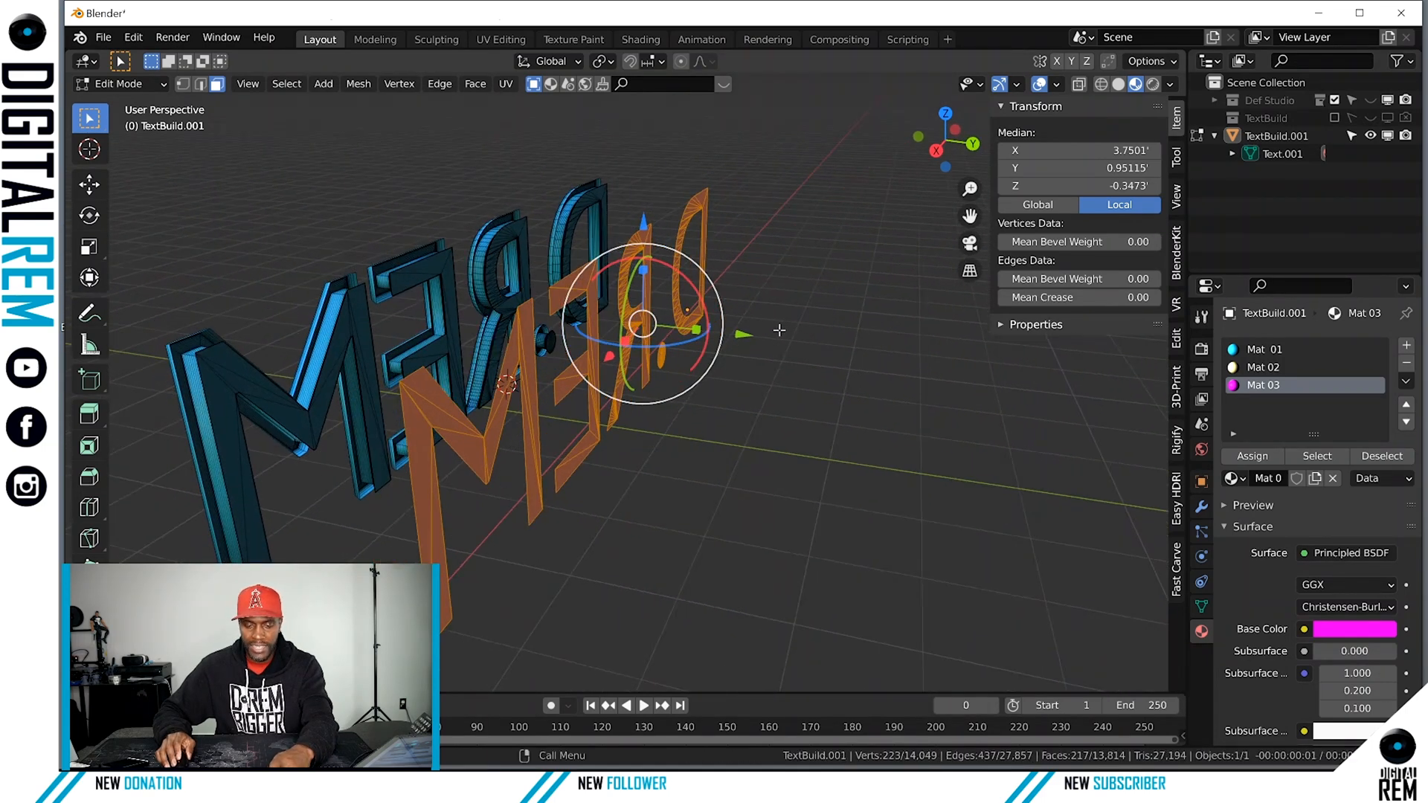
{"action": "key", "text": "h"}
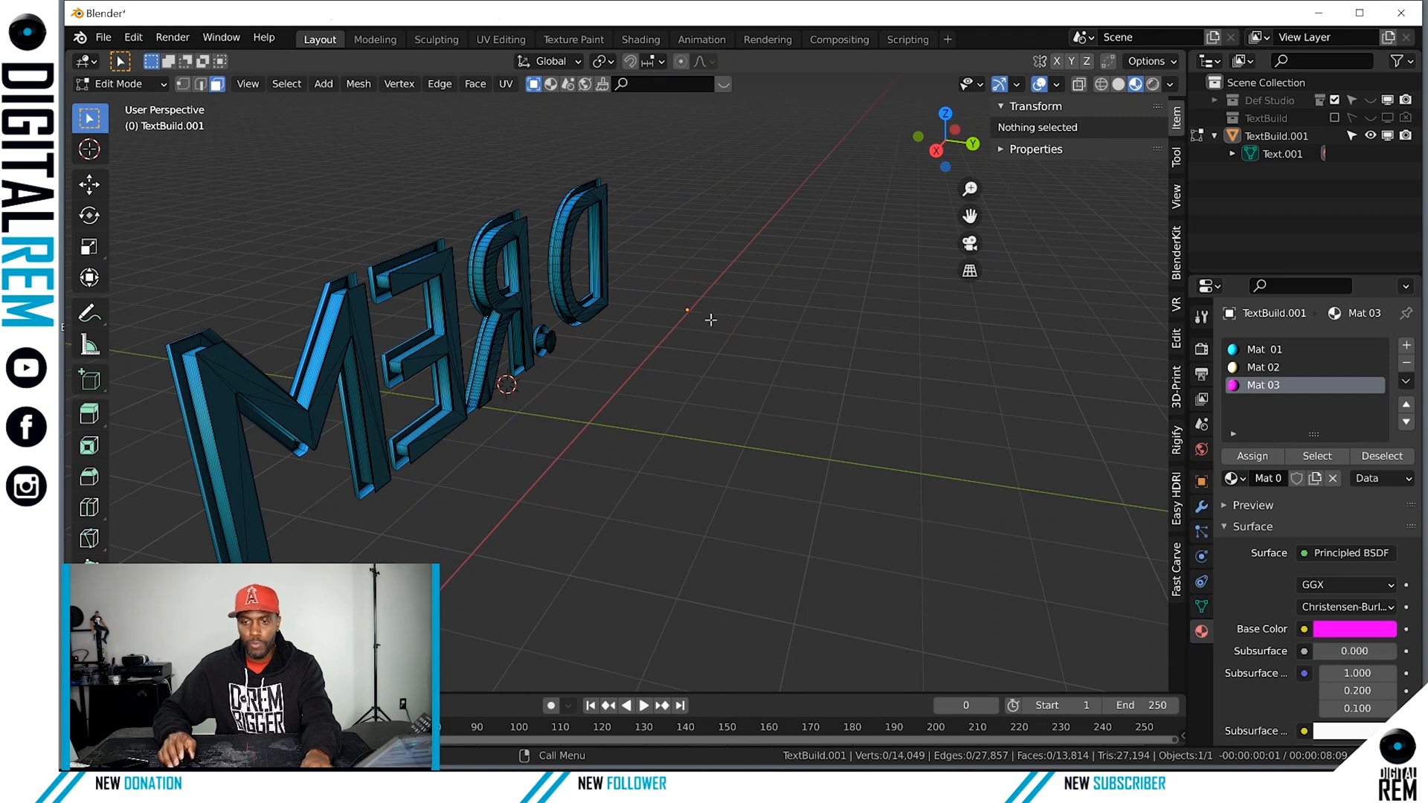
{"action": "middle_click_drag", "start_coordinate": [545, 317], "coordinate": [943, 387]}
{"action": "scroll", "coordinate": [776, 321], "scroll_direction": "up", "scroll_amount": 3}
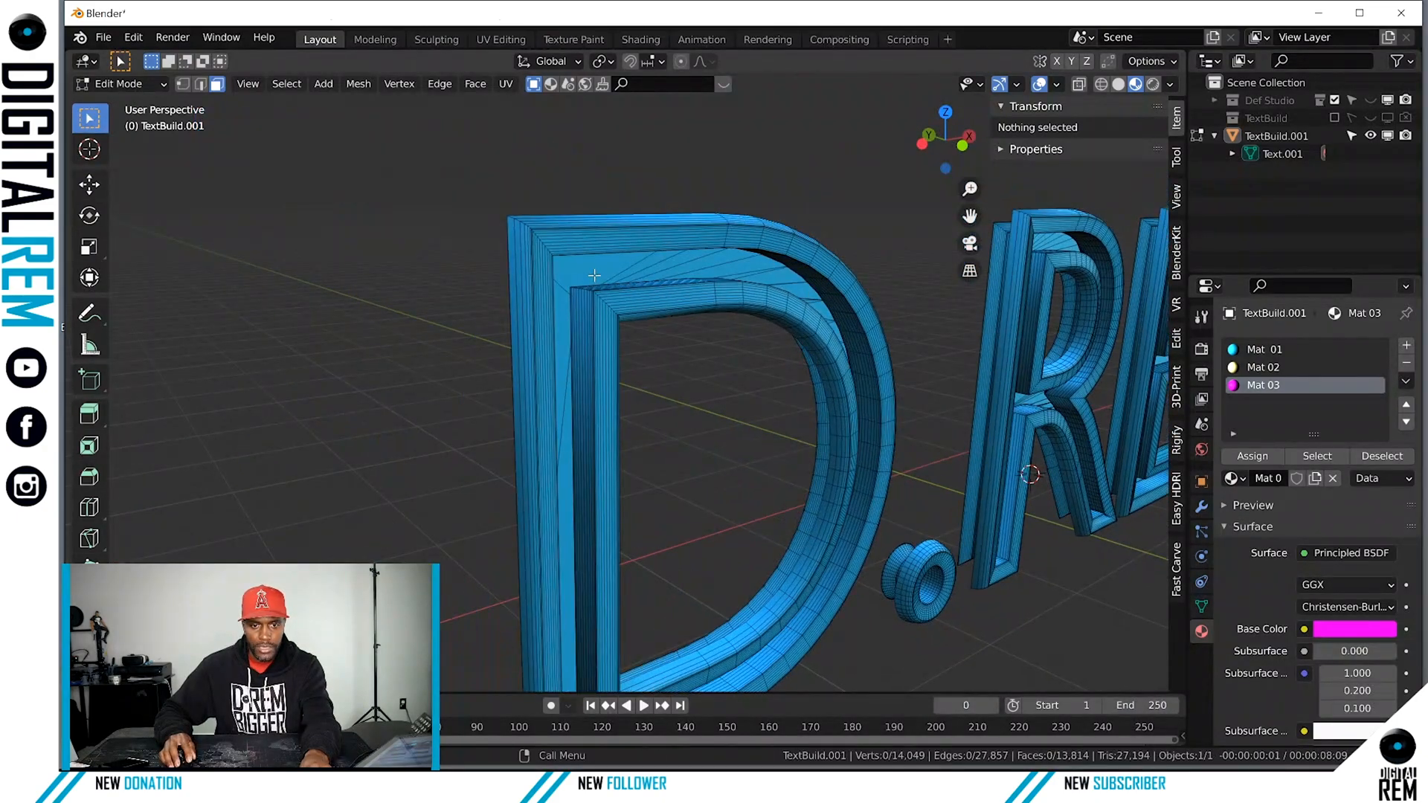
Try selecting a single front face and a bevel face loop on the D, and clear the selection.
{"action": "left_click", "coordinate": [587, 275]}
{"action": "middle_click_drag", "start_coordinate": [796, 299], "coordinate": [720, 287]}
{"action": "scroll", "coordinate": [774, 302], "scroll_direction": "down", "scroll_amount": 1}
{"action": "scroll", "coordinate": [852, 311], "scroll_direction": "up", "scroll_amount": 2}
{"action": "middle_click_drag", "start_coordinate": [852, 310], "coordinate": [763, 341]}
{"action": "scroll", "coordinate": [762, 341], "scroll_direction": "up", "scroll_amount": 5}
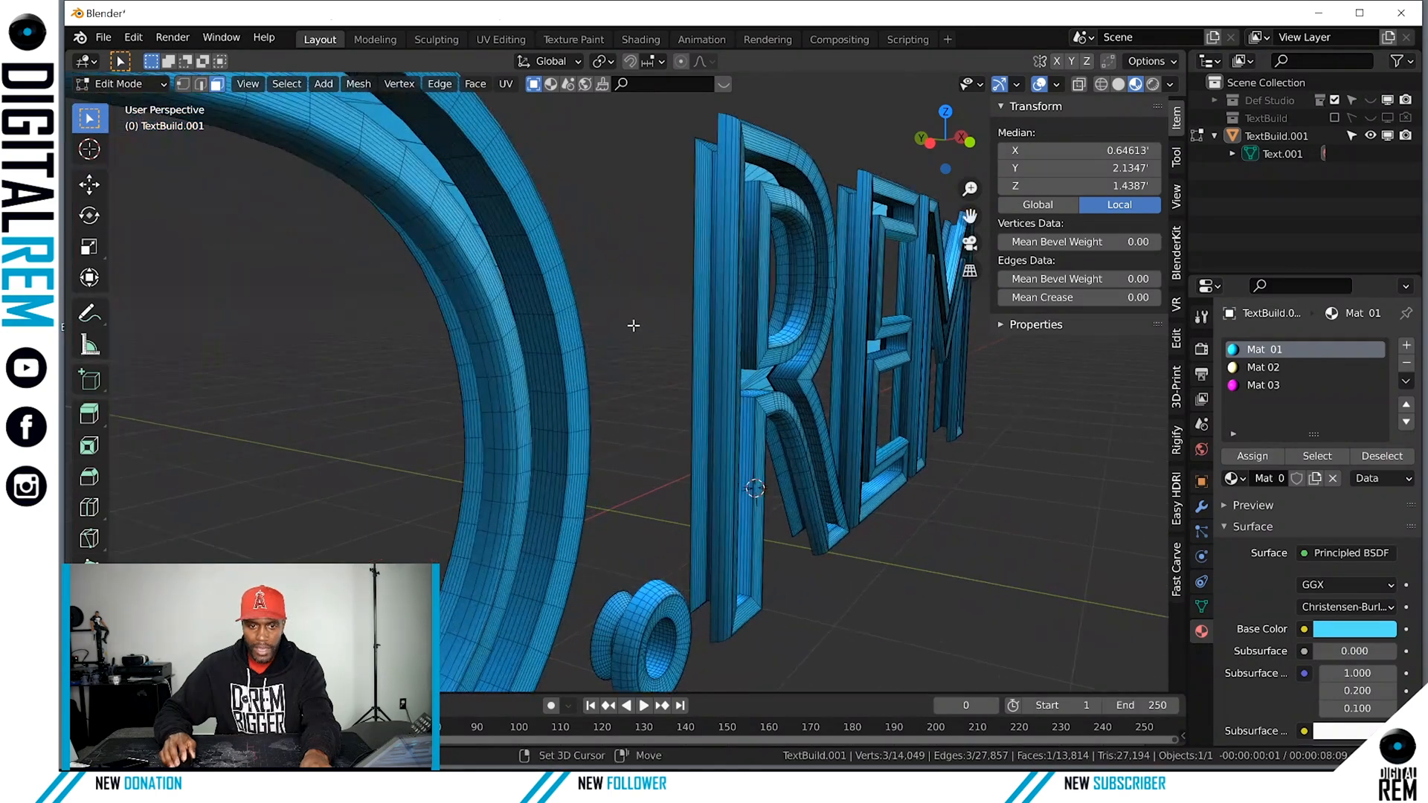
{"action": "scroll", "coordinate": [1076, 548], "scroll_direction": "up", "scroll_amount": 4}
{"action": "middle_click_drag", "start_coordinate": [652, 386], "coordinate": [127, 334]}
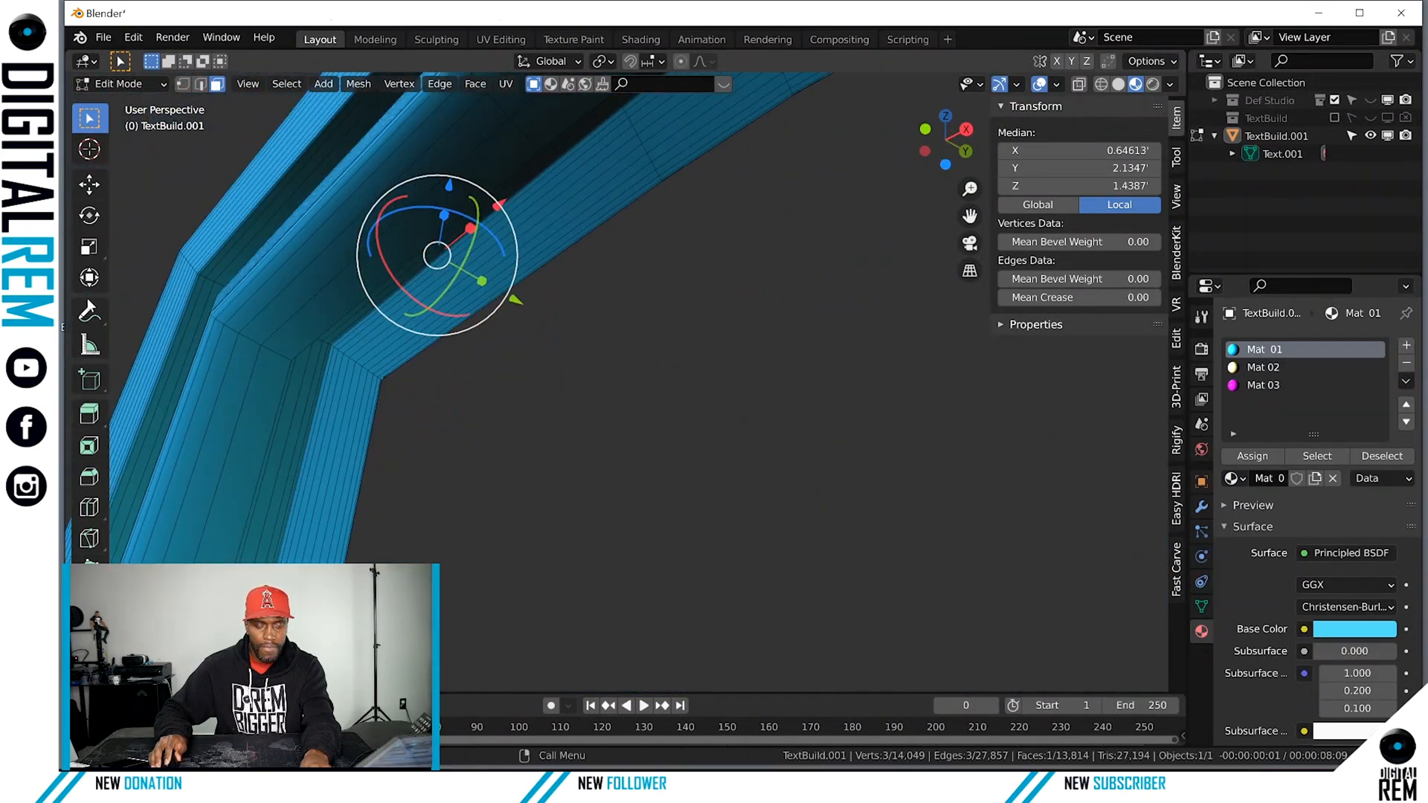
{"action": "left_click", "coordinate": [355, 363], "text": "alt"}
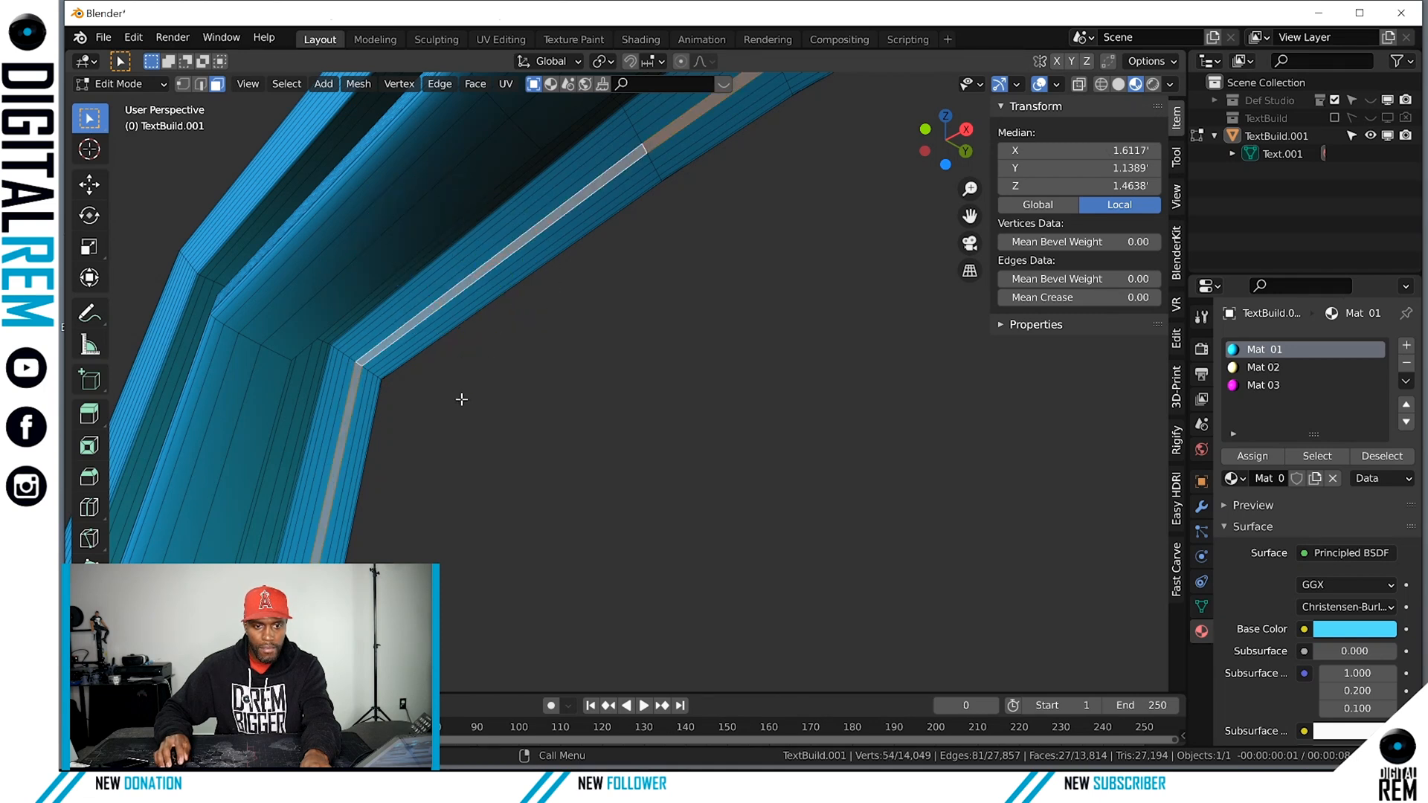
{"action": "key", "text": "alt+a"}
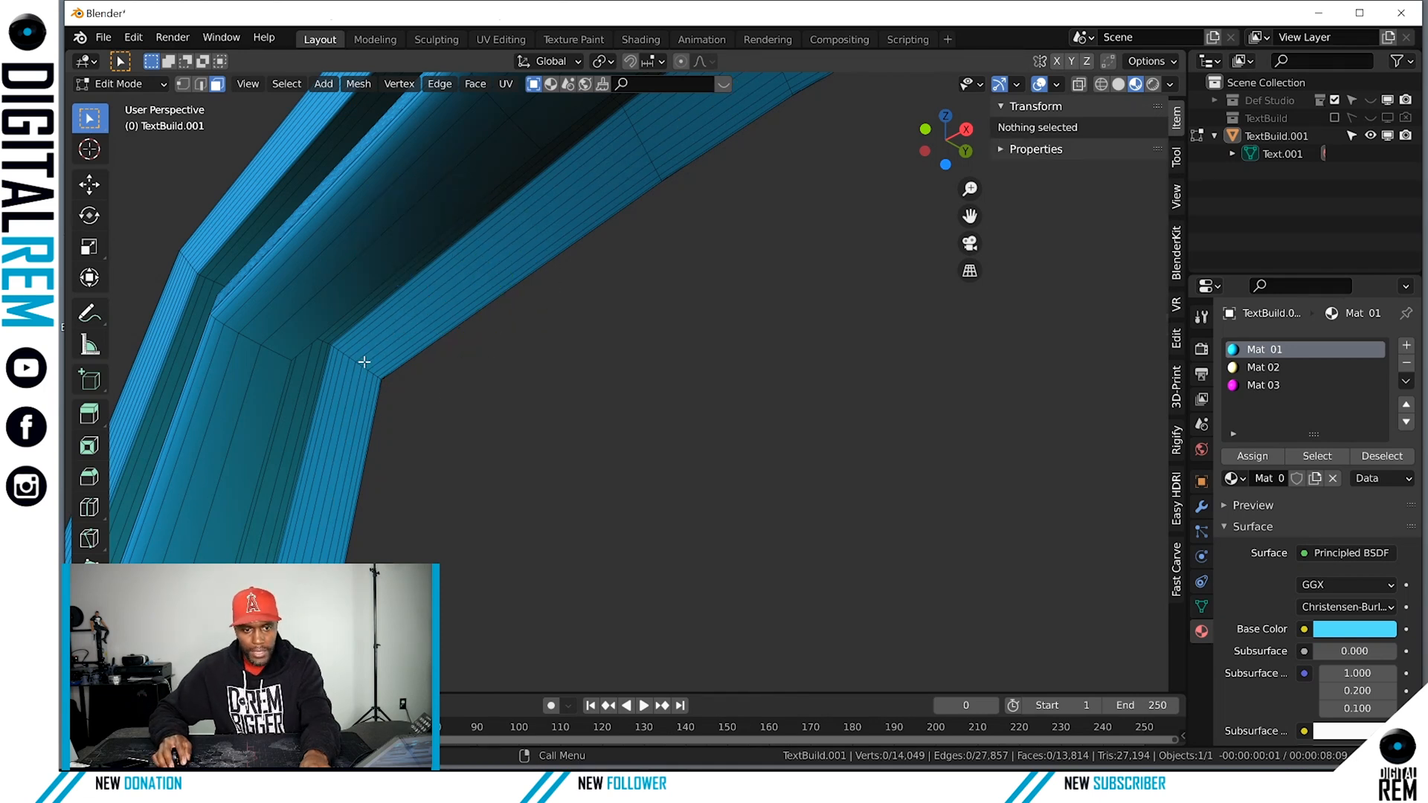
Select one flat inset face on the front of the D and examine the matching inset faces on the other letters.
{"action": "mouse_move", "coordinate": [352, 369]}
{"action": "middle_mouse_down"}
{"action": "mouse_move", "coordinate": [177, 447]}
{"action": "mouse_move", "coordinate": [414, 424]}
{"action": "mouse_move", "coordinate": [332, 402]}
{"action": "mouse_move", "coordinate": [313, 408]}
{"action": "mouse_move", "coordinate": [529, 453]}
{"action": "mouse_move", "coordinate": [599, 491]}
{"action": "mouse_move", "coordinate": [551, 569]}
{"action": "mouse_move", "coordinate": [509, 510]}
{"action": "mouse_move", "coordinate": [334, 390]}
{"action": "middle_mouse_up"}
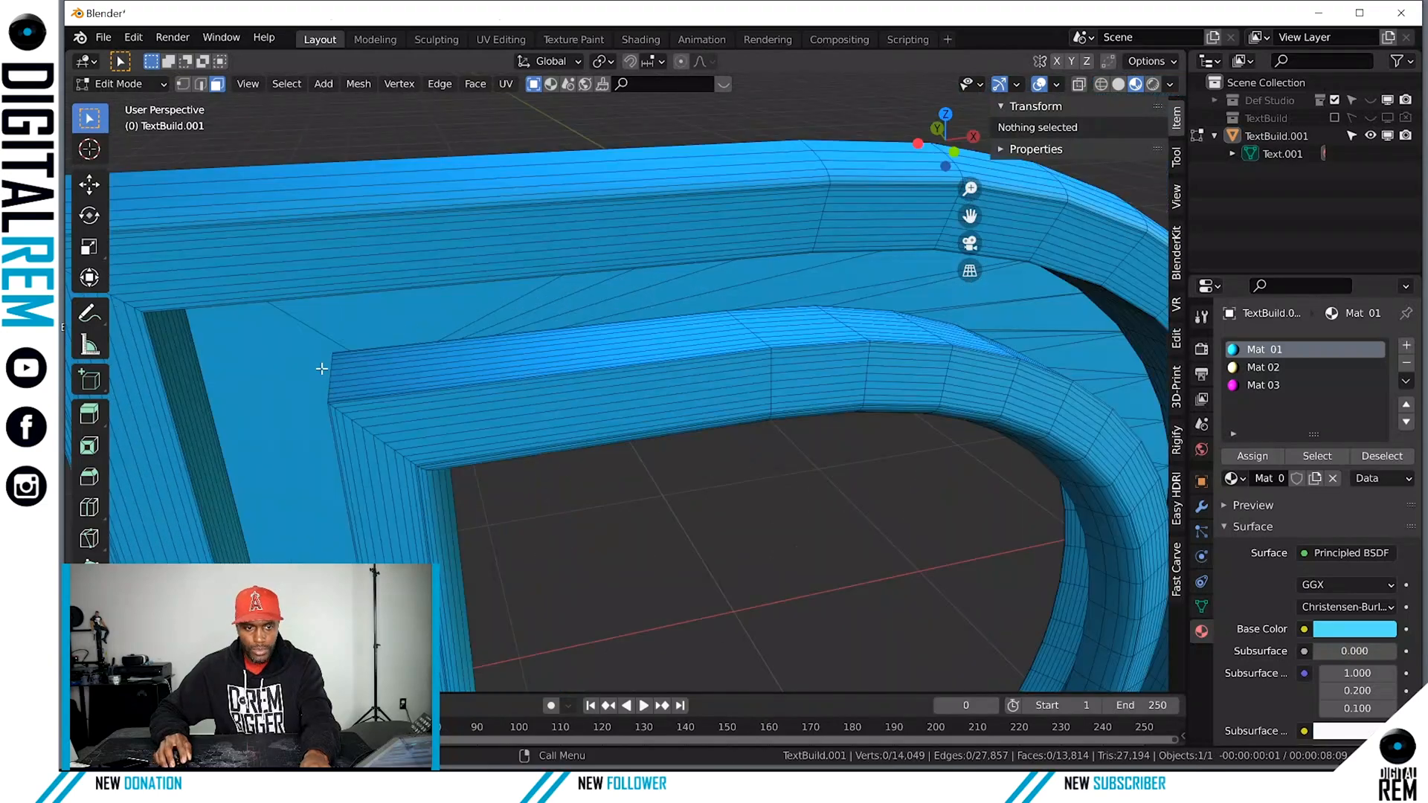
{"action": "left_click", "coordinate": [321, 369]}
{"action": "scroll", "coordinate": [579, 394], "scroll_direction": "down", "scroll_amount": 5}
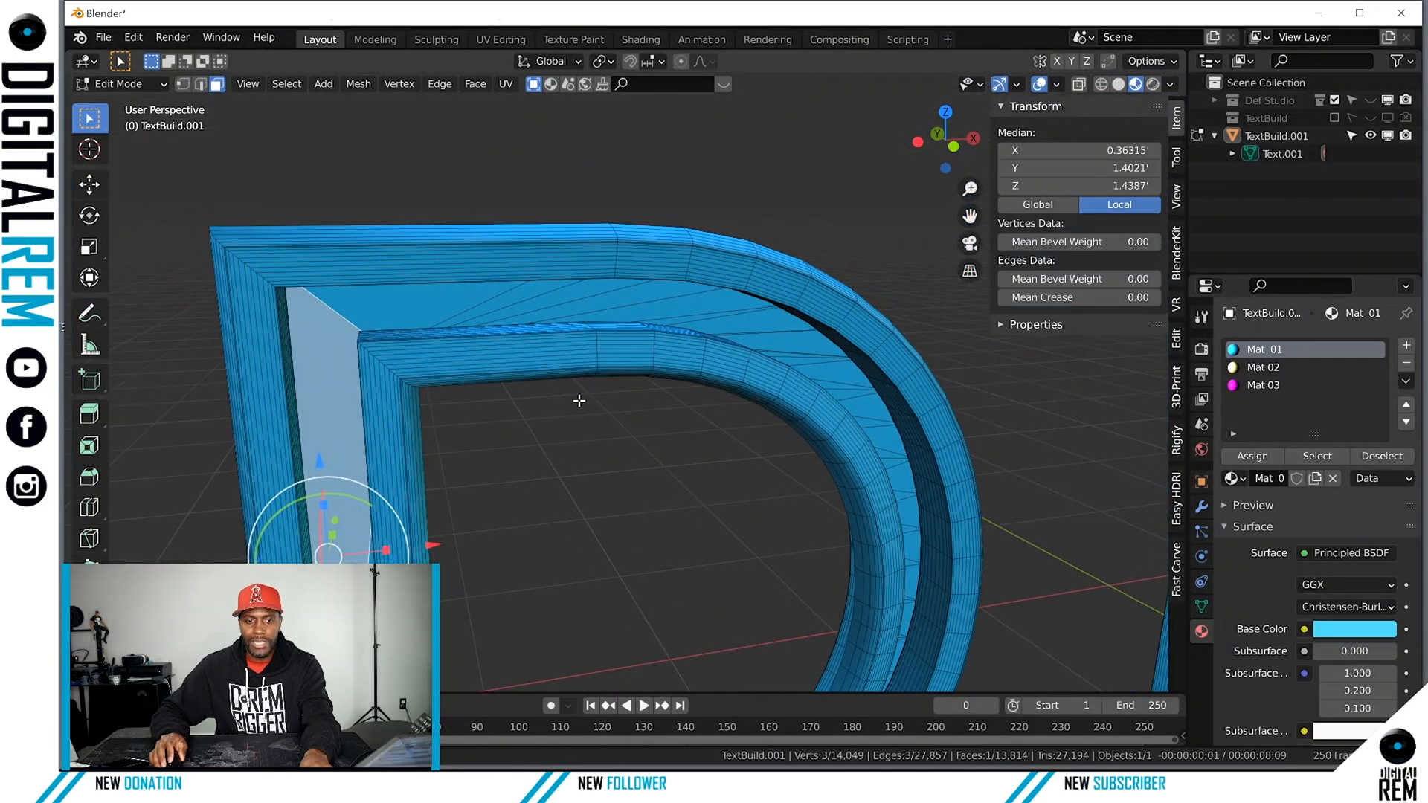
{"action": "middle_click_drag", "start_coordinate": [971, 490], "coordinate": [780, 440], "text": "shift"}
{"action": "middle_click_drag", "start_coordinate": [397, 394], "coordinate": [542, 386], "text": "shift"}
{"action": "scroll", "coordinate": [543, 386], "scroll_direction": "down", "scroll_amount": 1}
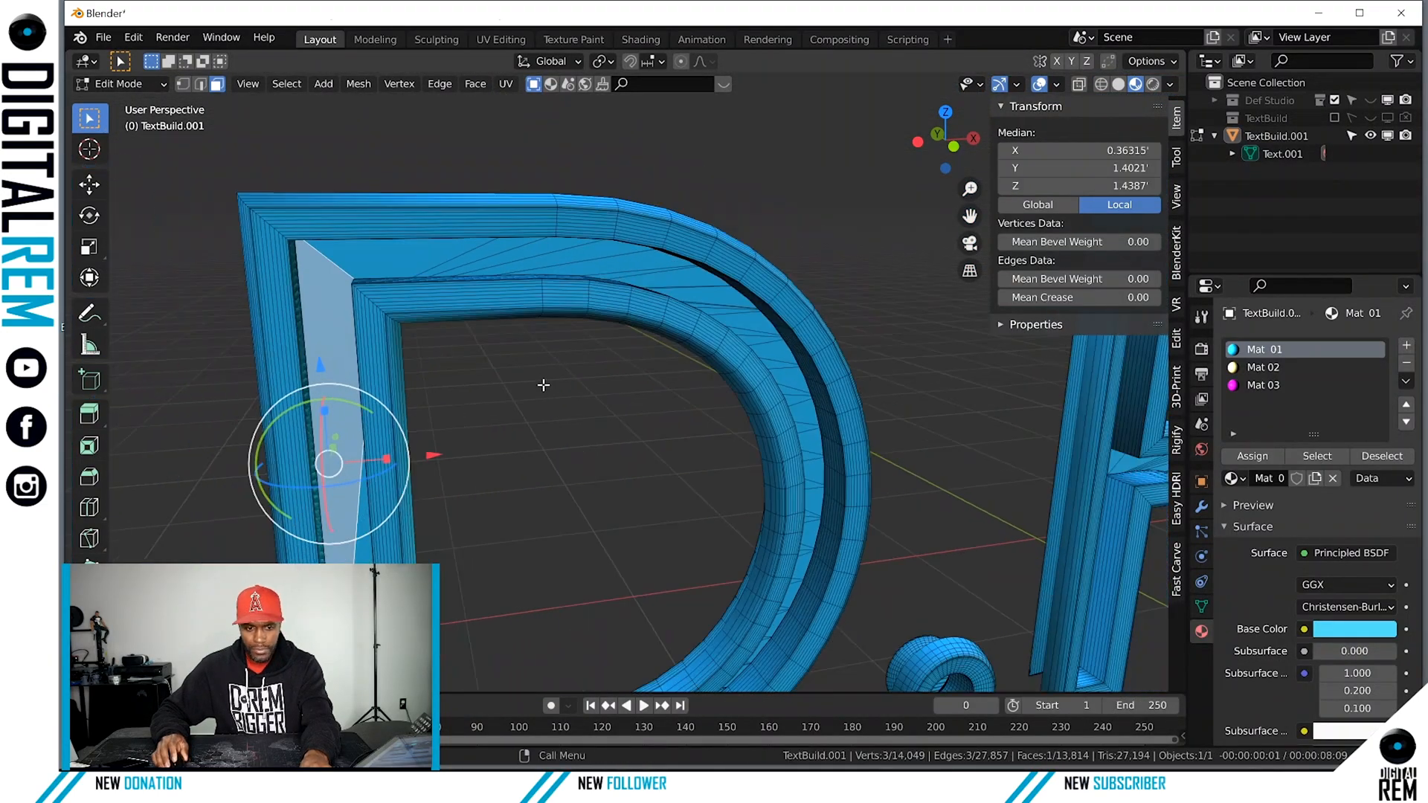
{"action": "middle_click_drag", "start_coordinate": [704, 408], "coordinate": [585, 373], "text": "shift"}
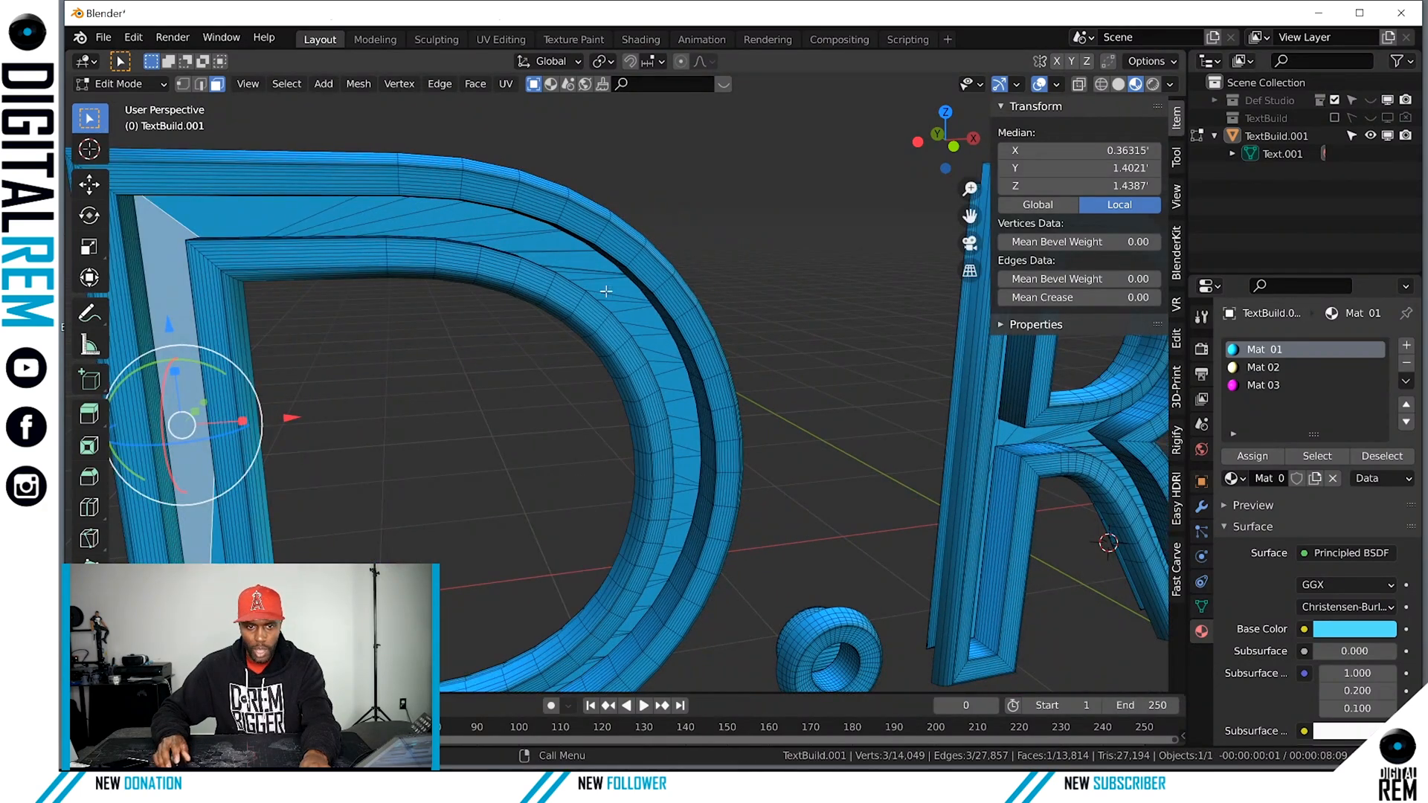
{"action": "middle_click_drag", "start_coordinate": [670, 497], "coordinate": [657, 477]}
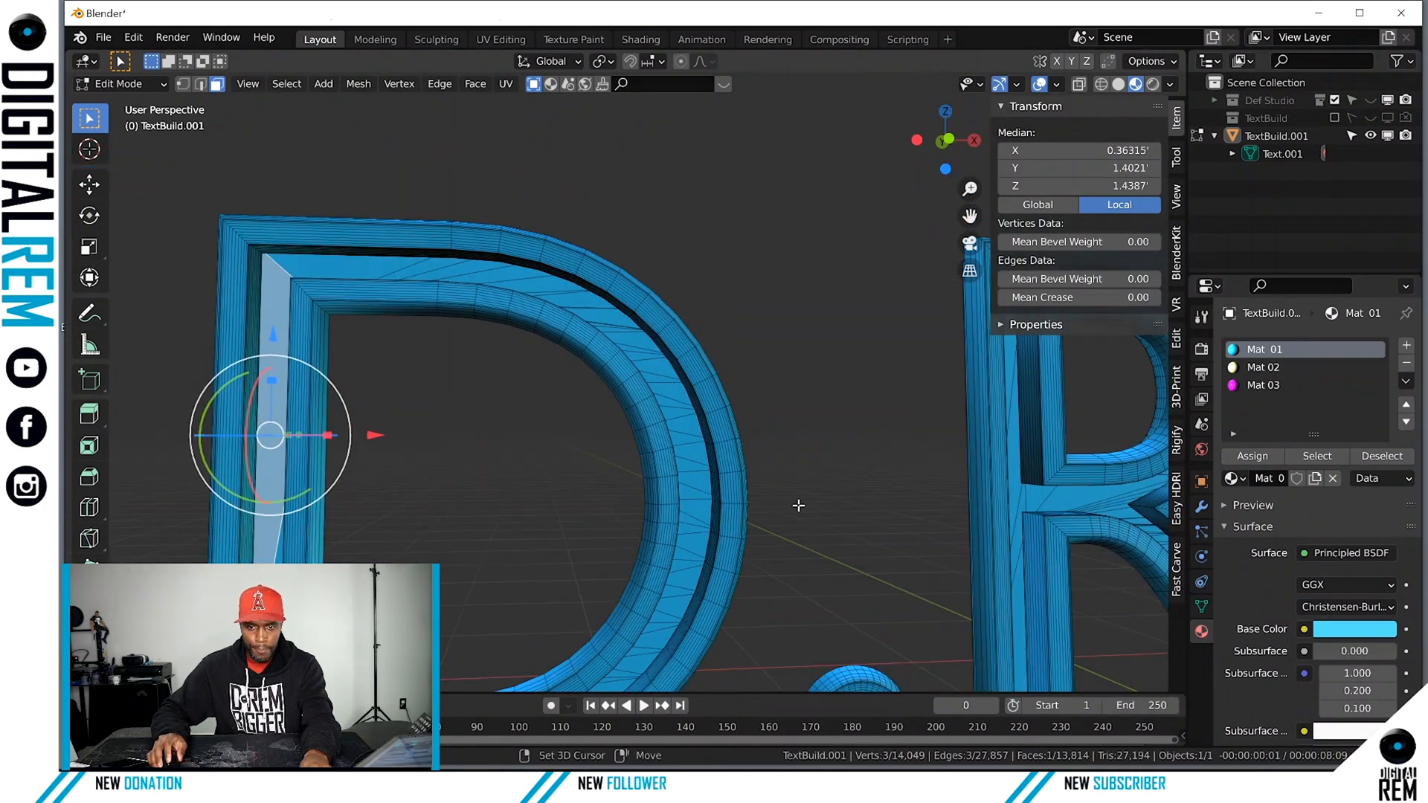
{"action": "middle_click_drag", "start_coordinate": [799, 505], "coordinate": [559, 403], "text": "shift"}
{"action": "scroll", "coordinate": [617, 408], "scroll_direction": "down", "scroll_amount": 1}
{"action": "middle_click_drag", "start_coordinate": [710, 423], "coordinate": [731, 422]}
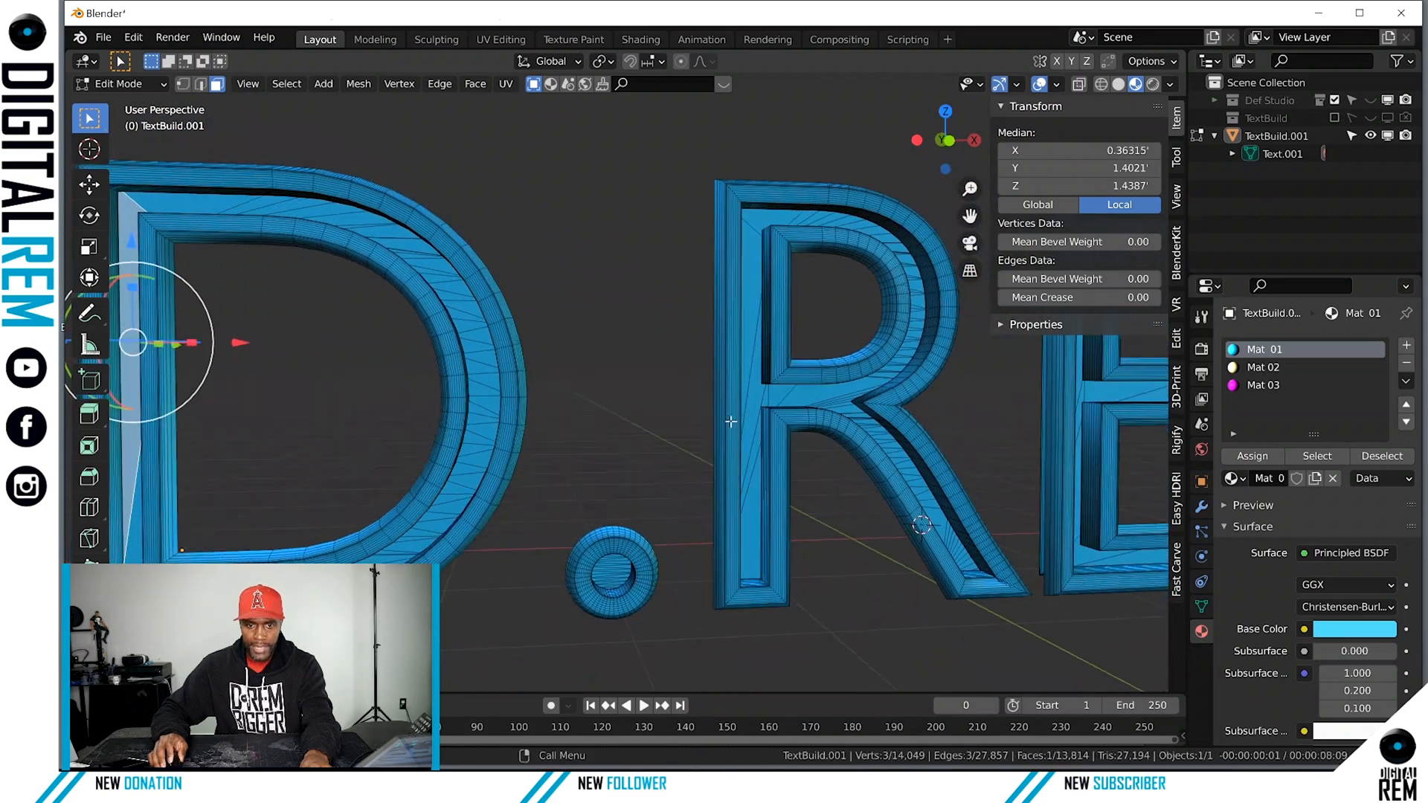
{"action": "middle_click_drag", "start_coordinate": [839, 462], "coordinate": [623, 484], "text": "shift"}
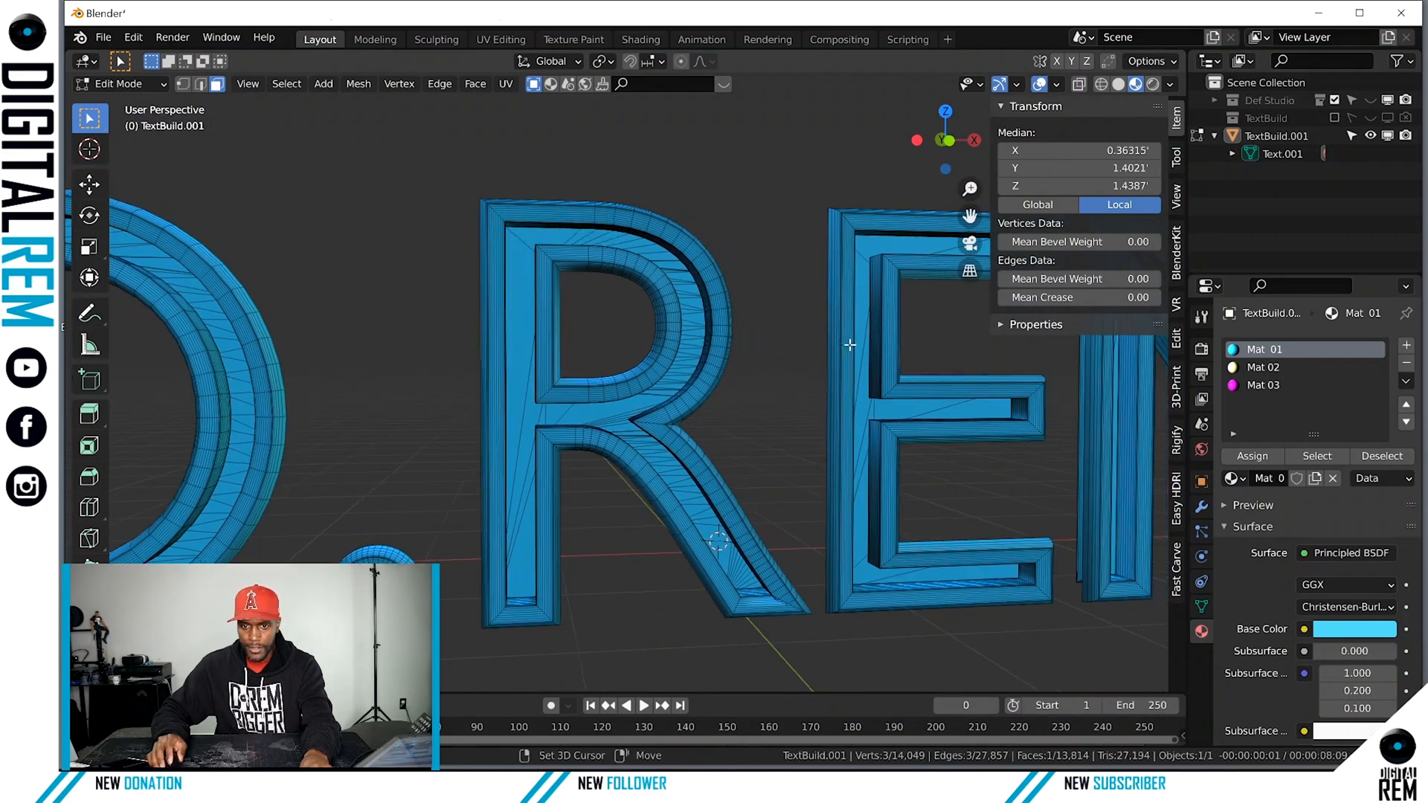
{"action": "middle_click_drag", "start_coordinate": [837, 381], "coordinate": [696, 413], "text": "shift"}
{"action": "middle_click_drag", "start_coordinate": [878, 407], "coordinate": [638, 412], "text": "shift"}
{"action": "mouse_move", "coordinate": [393, 416]}
{"action": "middle_mouse_down", "text": "shift"}
{"action": "mouse_move", "coordinate": [491, 447]}
{"action": "mouse_move", "coordinate": [874, 469]}
{"action": "middle_mouse_up", "text": "shift"}
{"action": "middle_click_drag", "start_coordinate": [520, 440], "coordinate": [640, 447], "text": "shift"}
{"action": "middle_click_drag", "start_coordinate": [313, 405], "coordinate": [453, 399], "text": "shift"}
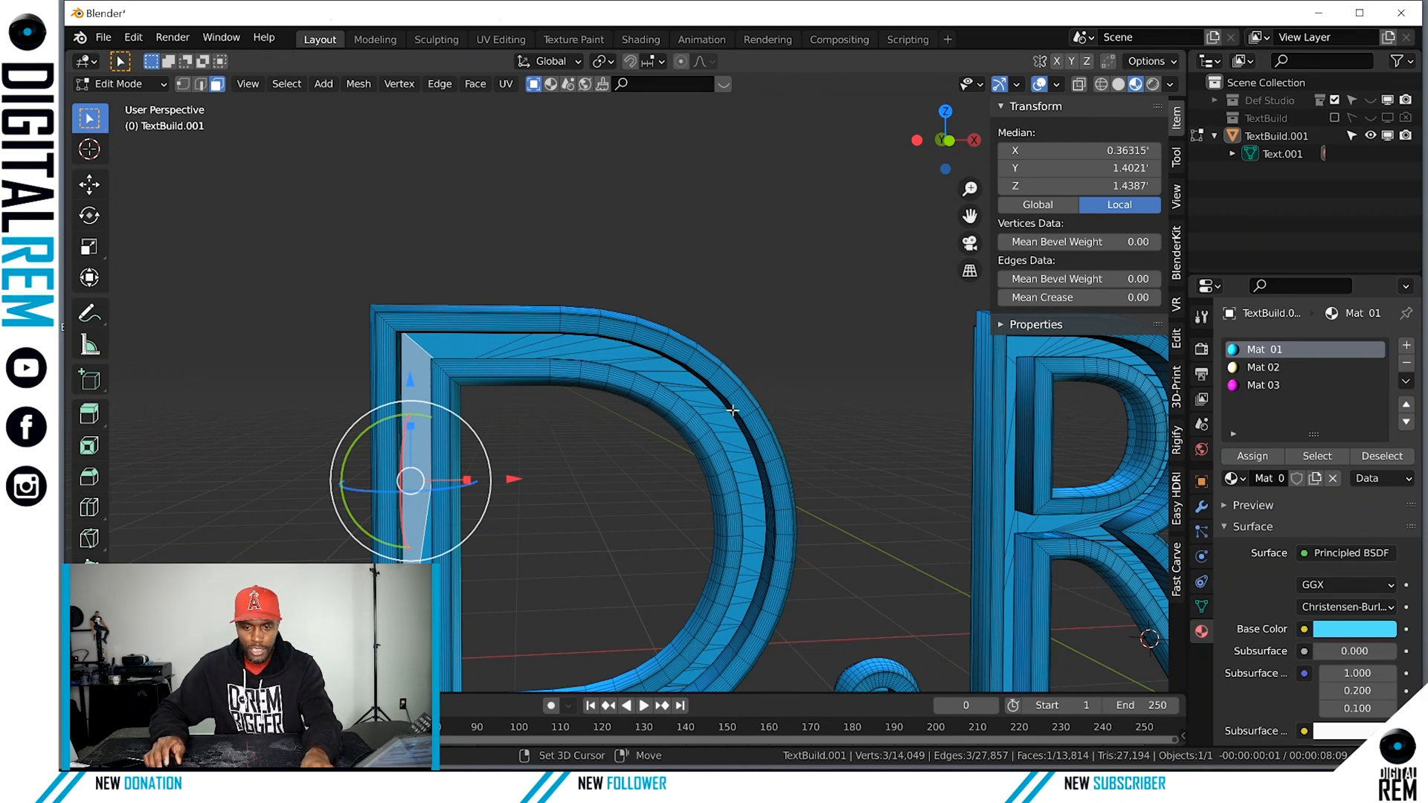
{"action": "middle_click_drag", "start_coordinate": [683, 411], "coordinate": [482, 262], "text": "shift"}
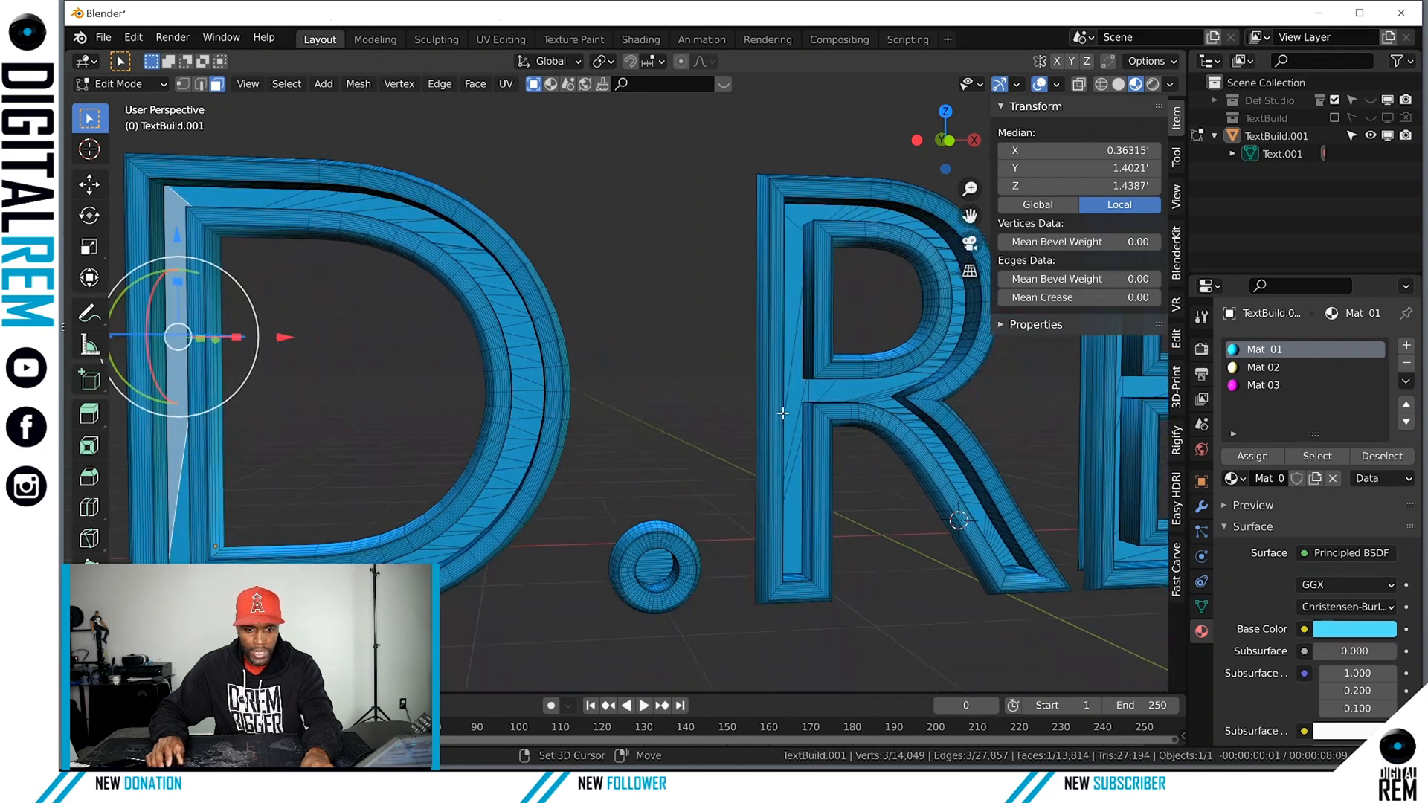
{"action": "middle_click_drag", "start_coordinate": [783, 413], "coordinate": [590, 462], "text": "shift"}
{"action": "middle_click_drag", "start_coordinate": [353, 456], "coordinate": [516, 462], "text": "shift"}
{"action": "middle_click_drag", "start_coordinate": [297, 461], "coordinate": [620, 490], "text": "shift"}
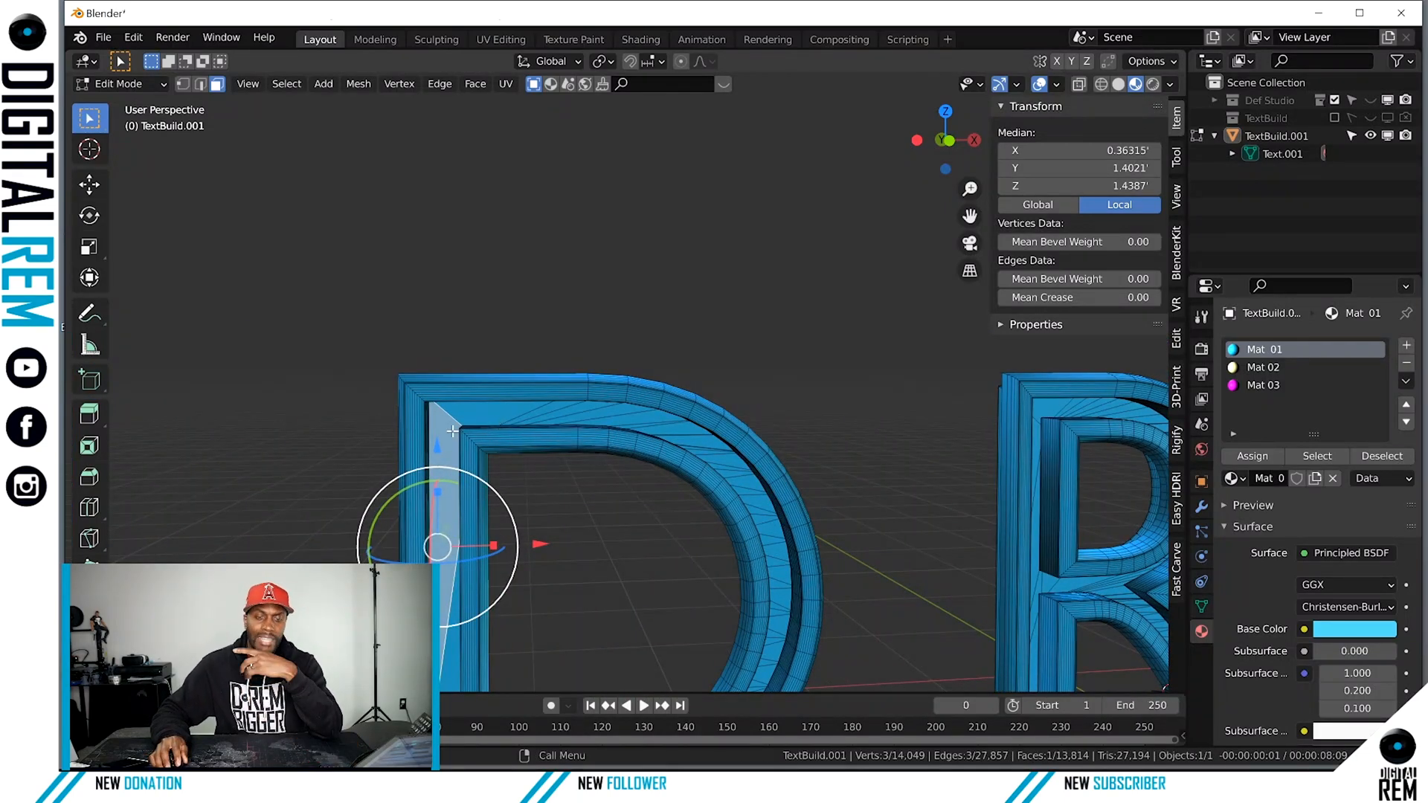
Extend the selection from the D's inset face to all coplanar front faces across the letters.
{"action": "left_click", "coordinate": [287, 84]}
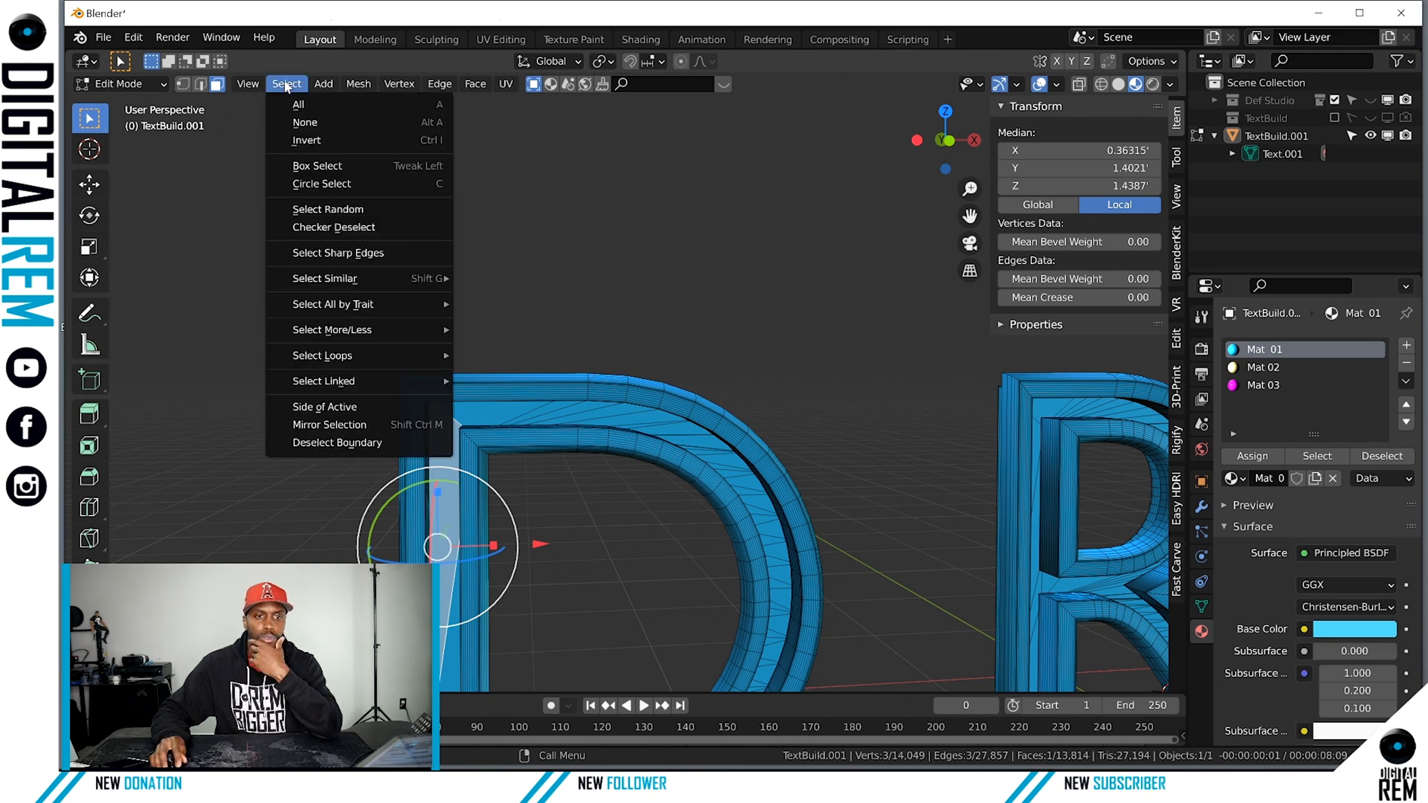
{"action": "mouse_move", "coordinate": [339, 279]}
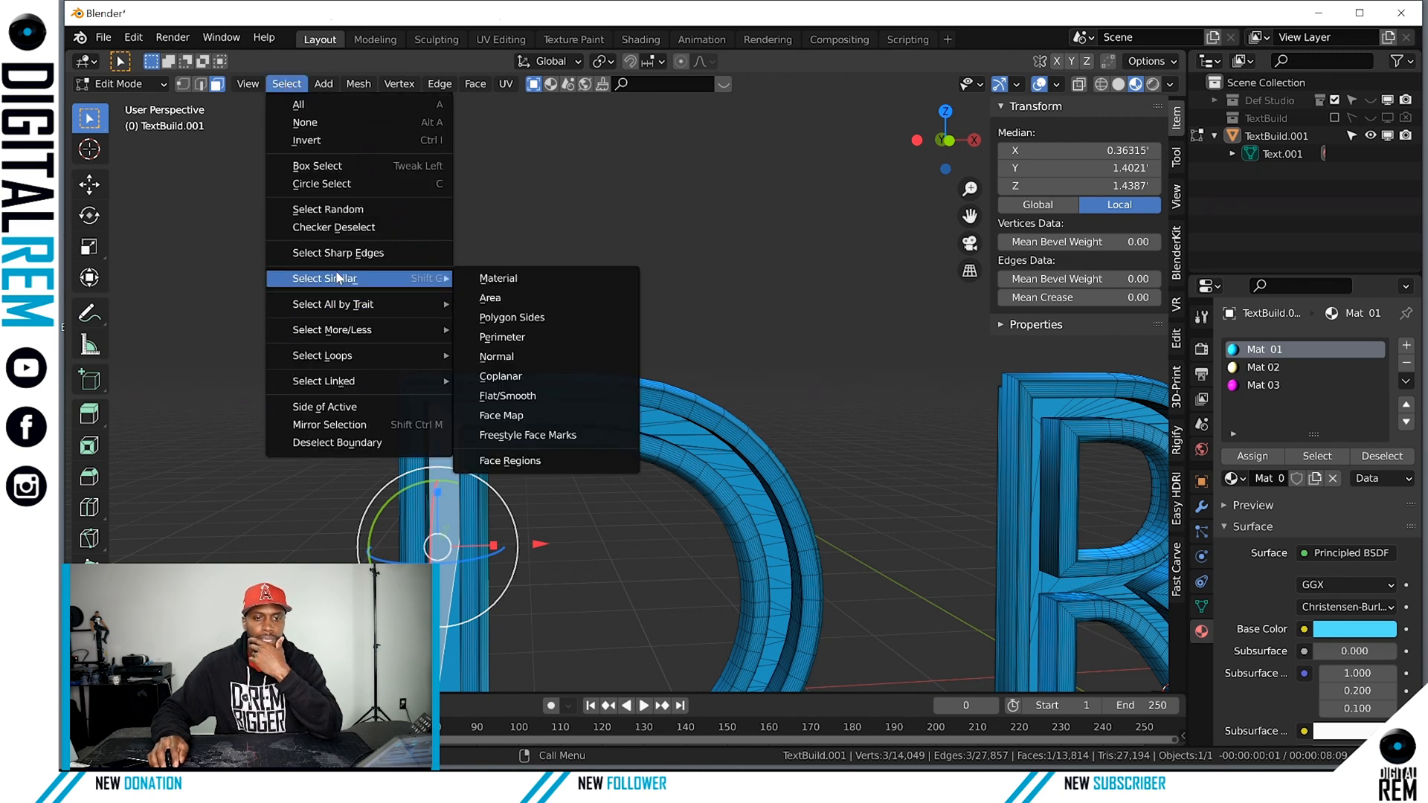
{"action": "left_click", "coordinate": [498, 378]}
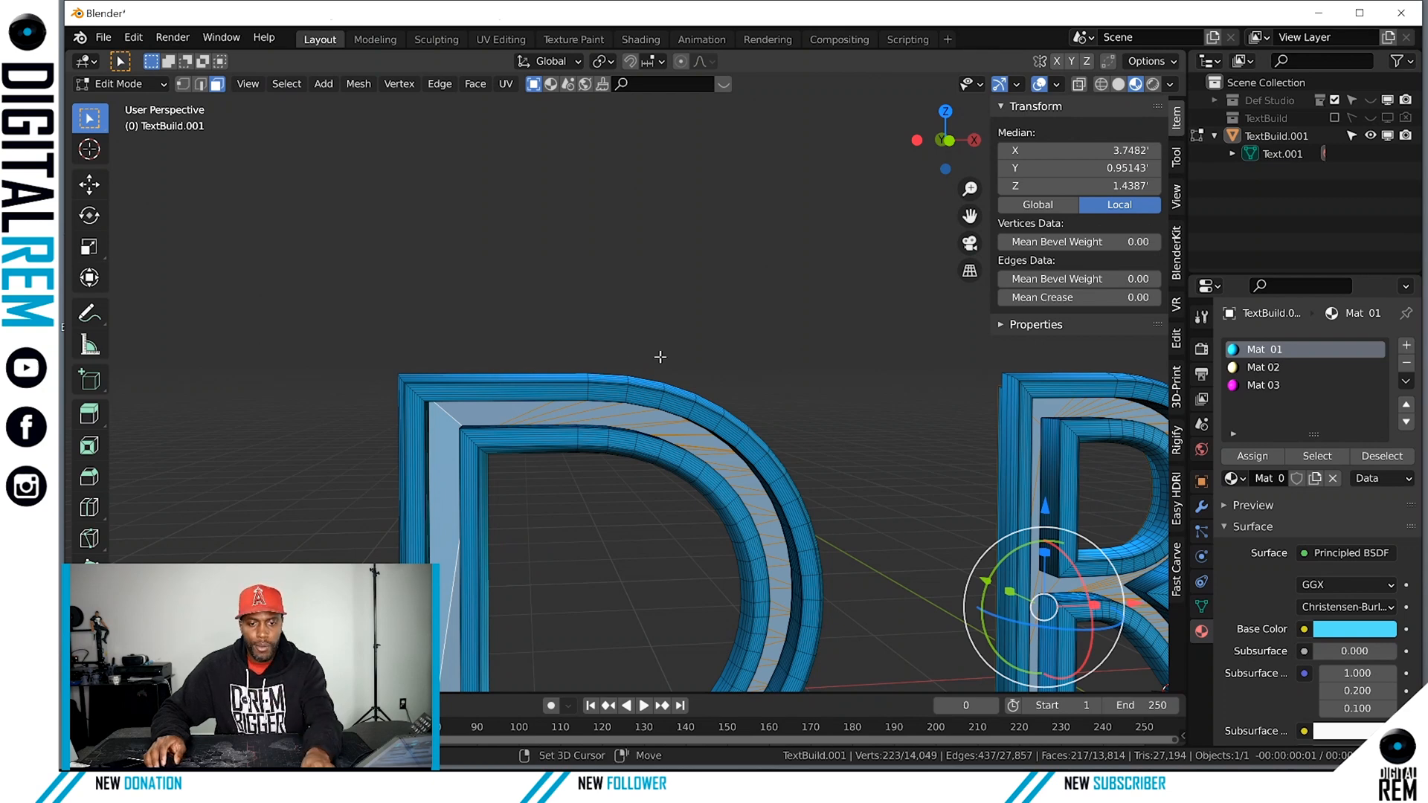
{"action": "middle_click_drag", "start_coordinate": [660, 357], "coordinate": [320, 156], "text": "shift"}
{"action": "scroll", "coordinate": [620, 288], "scroll_direction": "down", "scroll_amount": 6}
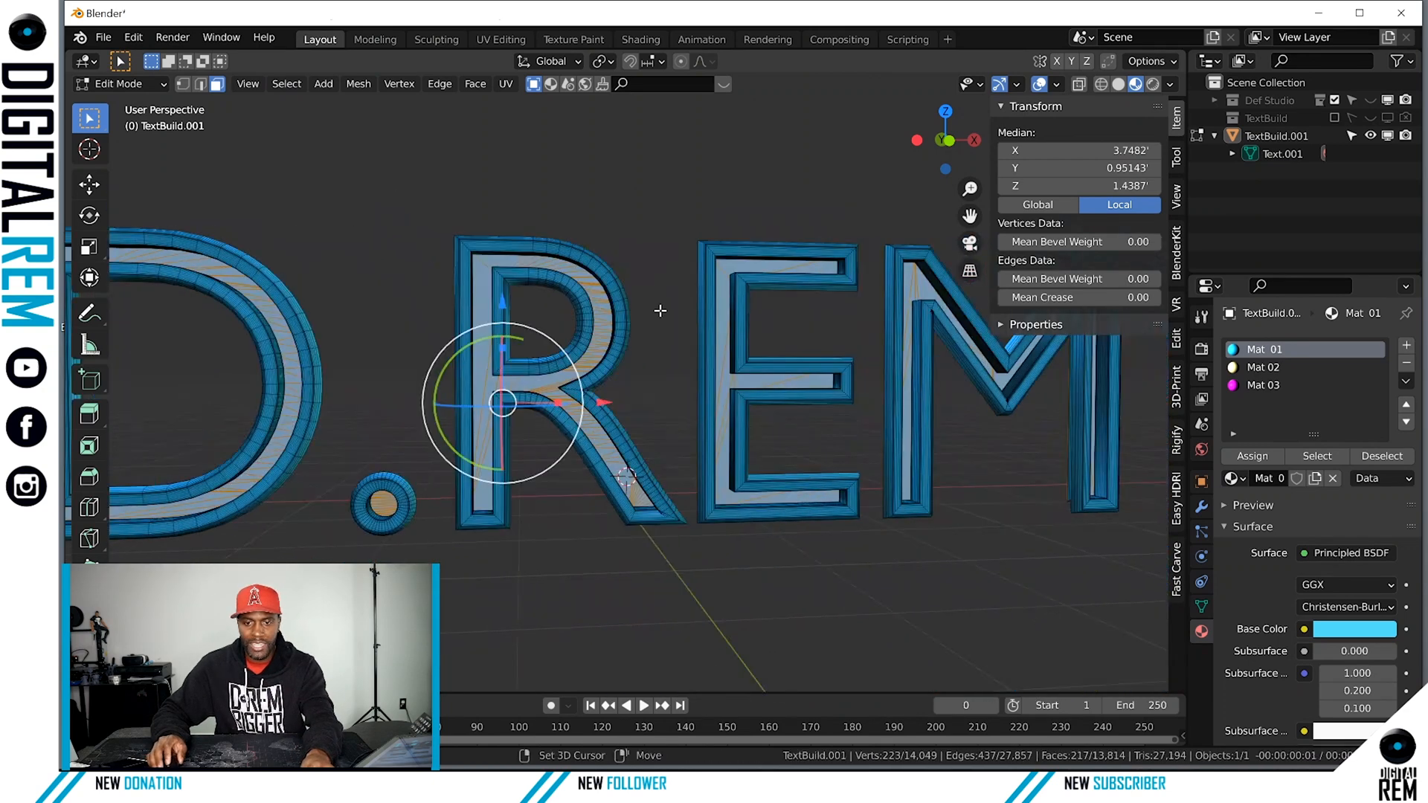
{"action": "middle_click_drag", "start_coordinate": [658, 309], "coordinate": [658, 244]}
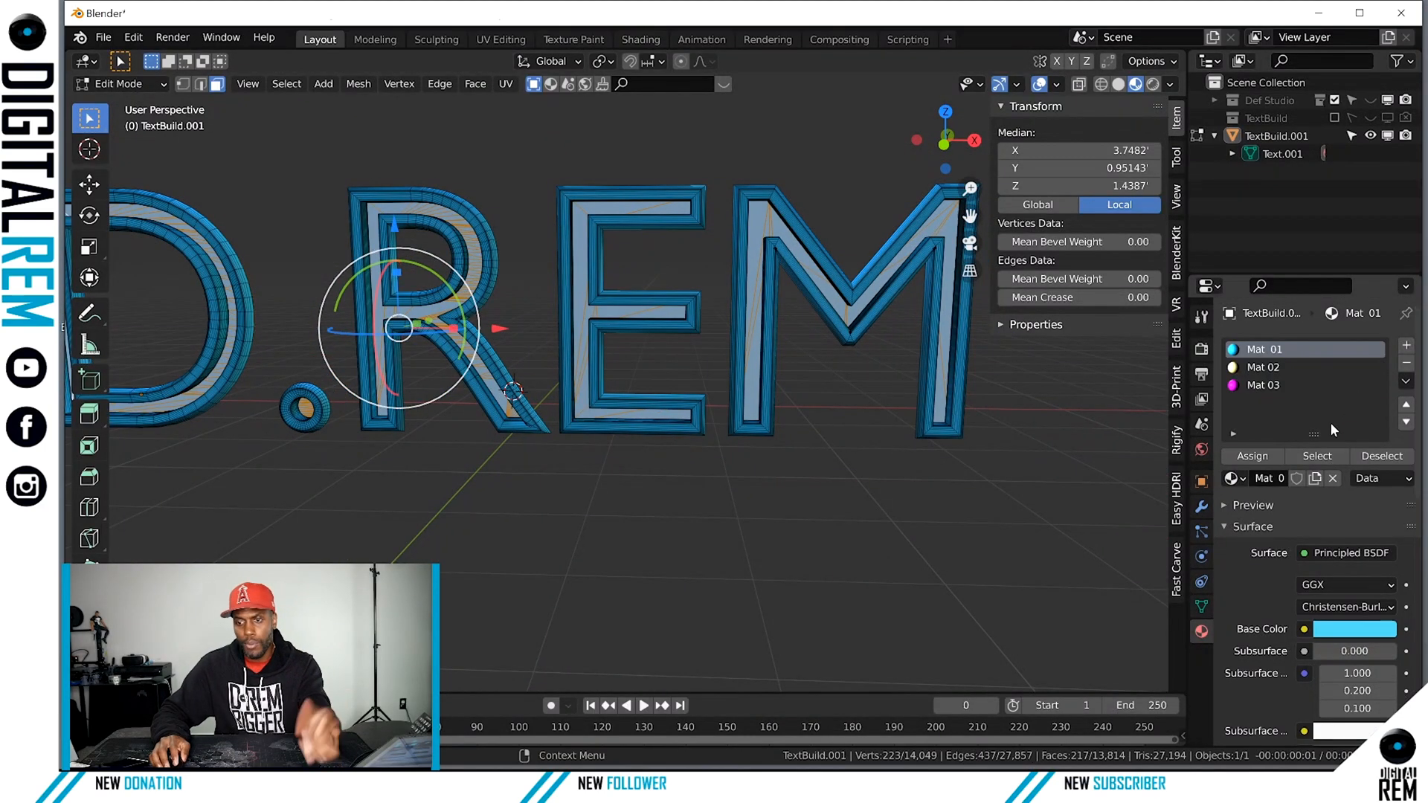
Add a fourth material slot with a new material named Mat 04.
{"action": "left_click", "coordinate": [1407, 345]}
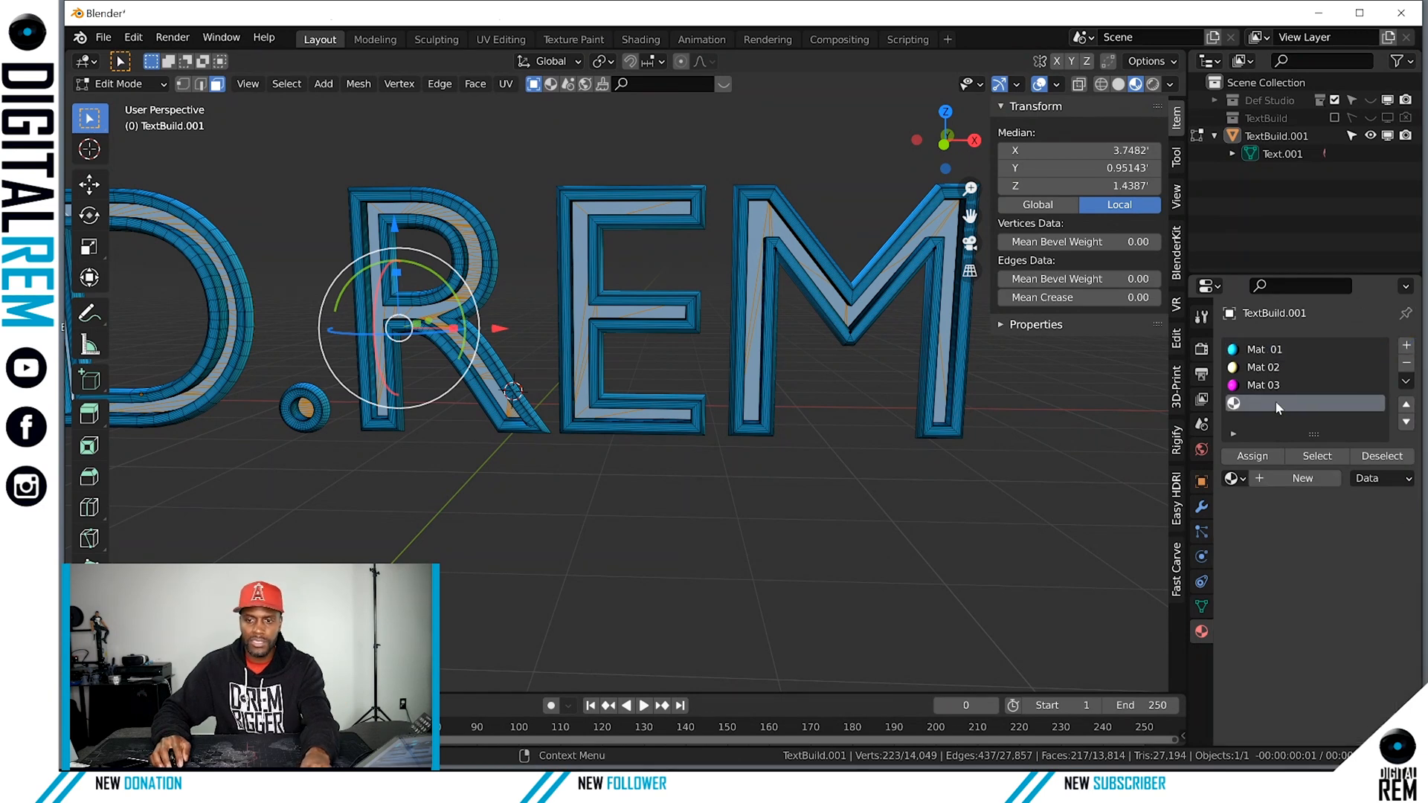
{"action": "left_click", "coordinate": [1269, 480]}
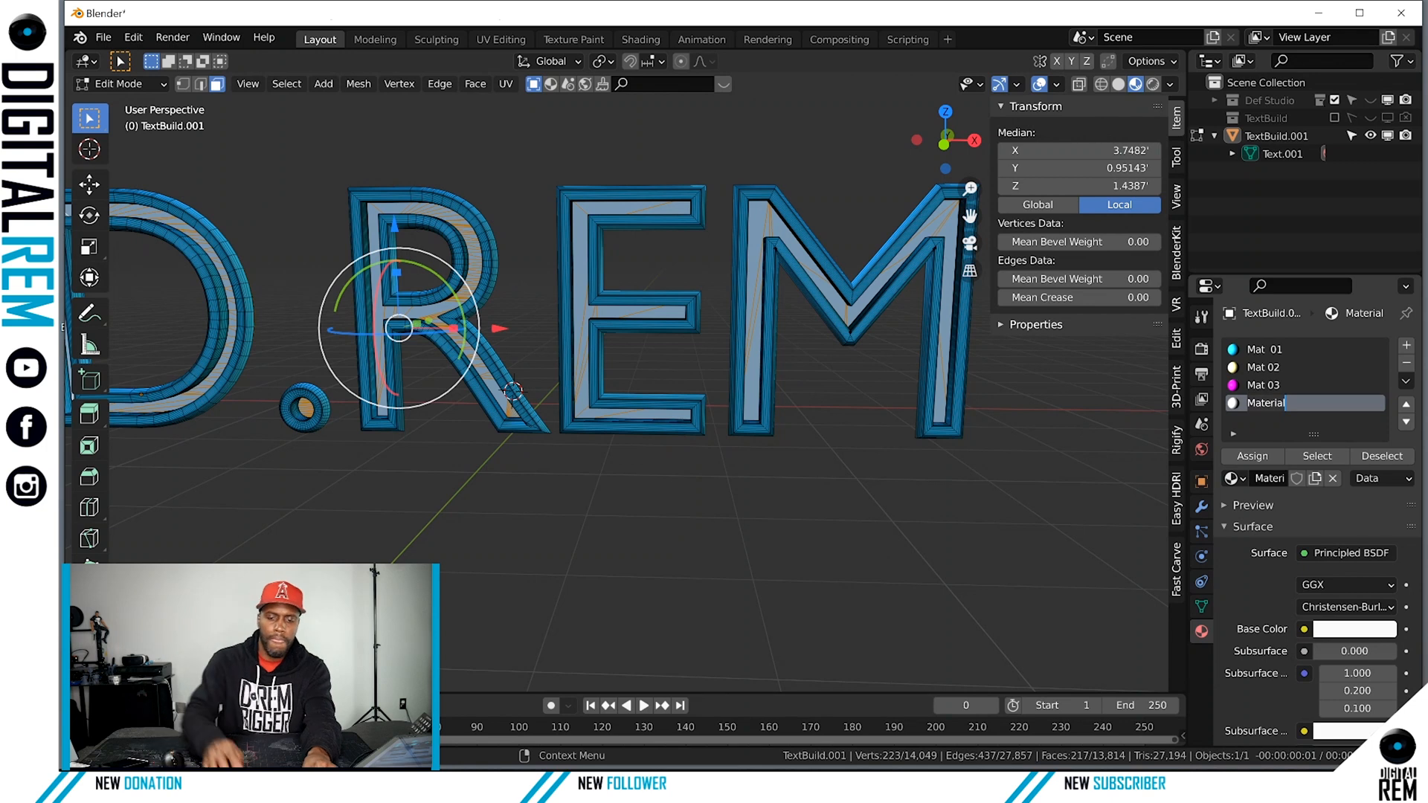
{"action": "key", "text": "BackSpace"}
{"action": "key", "text": "BackSpace"}
{"action": "key", "text": "BackSpace"}
{"action": "key", "text": "BackSpace"}
{"action": "key", "text": "BackSpace"}
{"action": "key", "text": "BackSpace"}
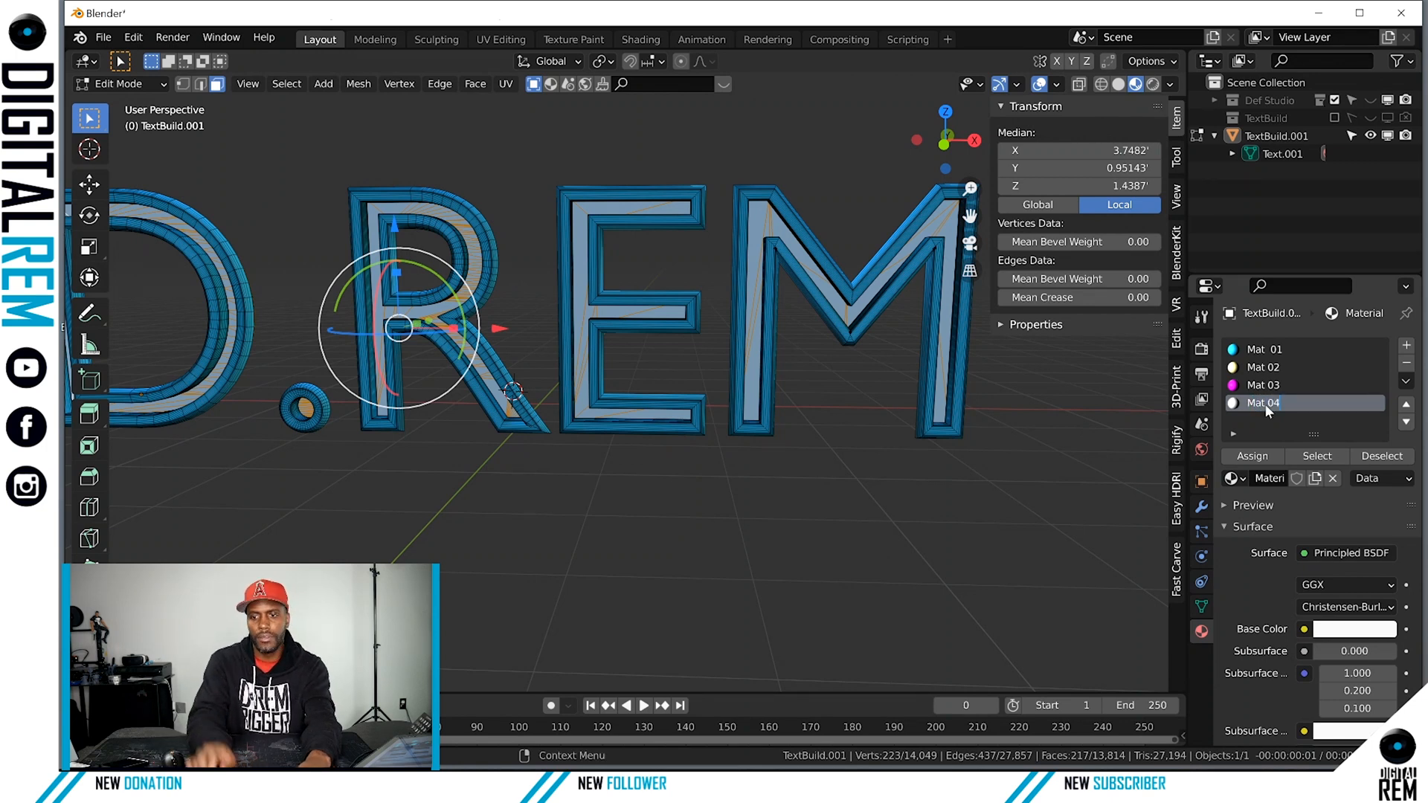
{"action": "type", "text": "t 04"}
{"action": "key", "text": "Return"}
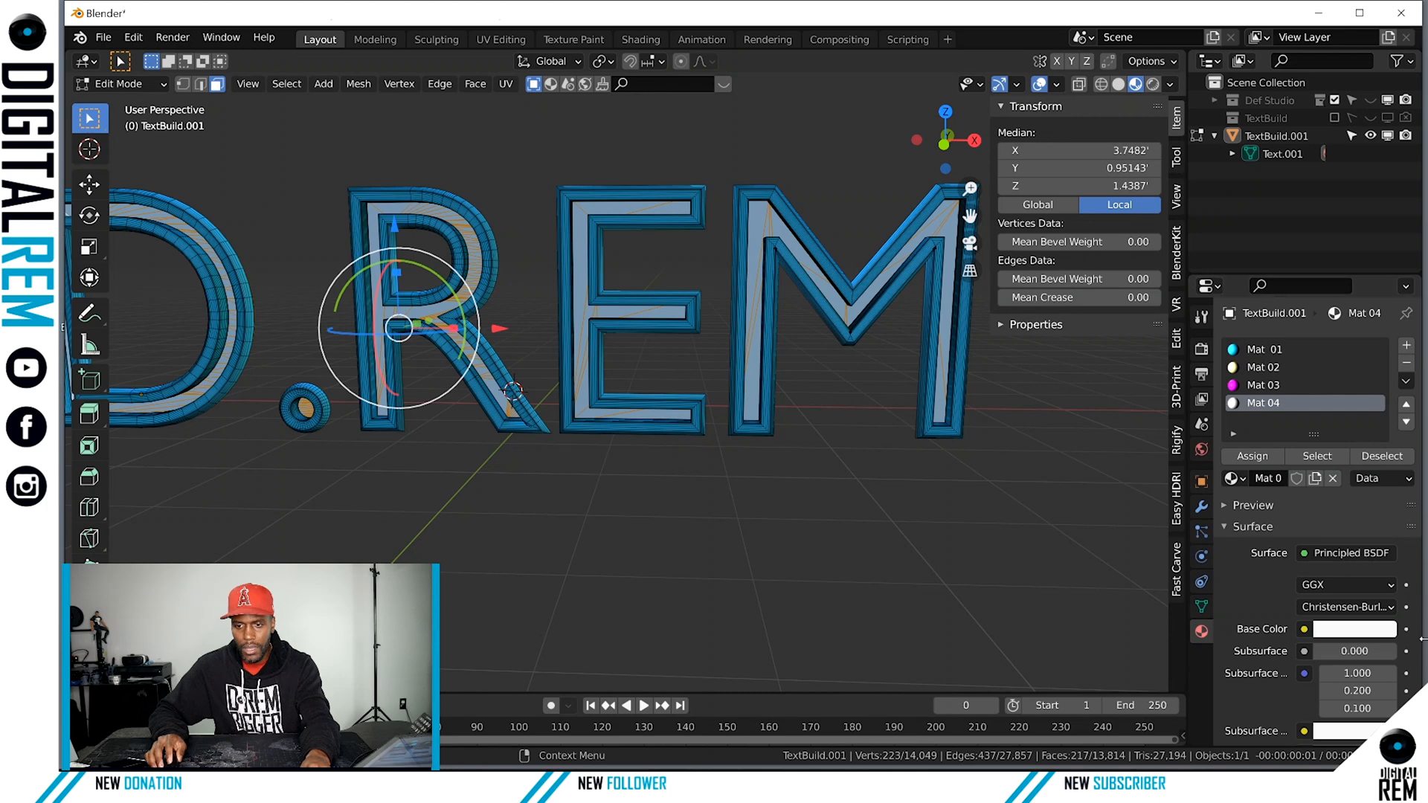
Assign Mat 04 to the selected inset front faces and return the text to Object Mode.
{"action": "left_click", "coordinate": [1267, 456]}
{"action": "key", "text": "ctrl+Tab"}
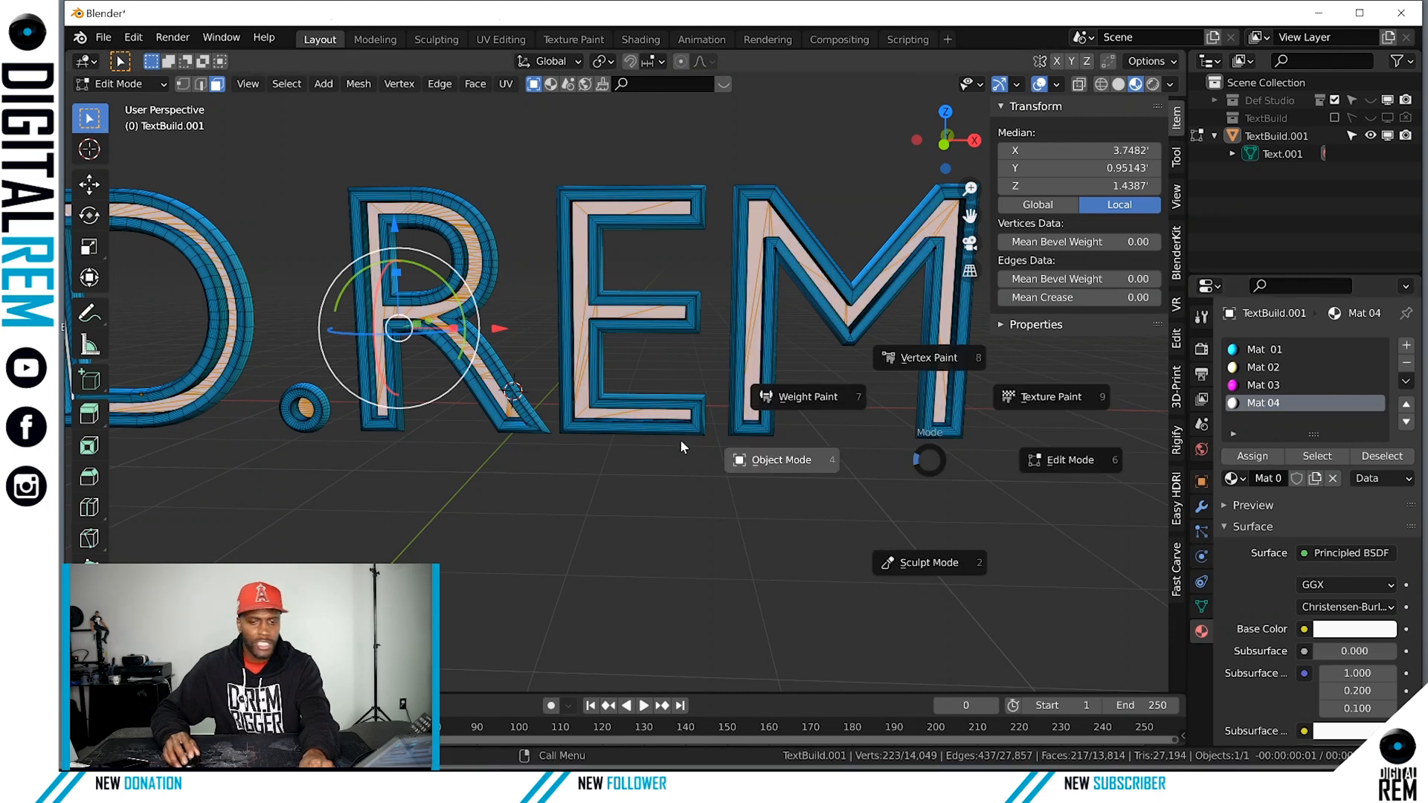
{"action": "left_click", "coordinate": [804, 463]}
{"action": "middle_click_drag", "start_coordinate": [798, 455], "coordinate": [722, 391]}
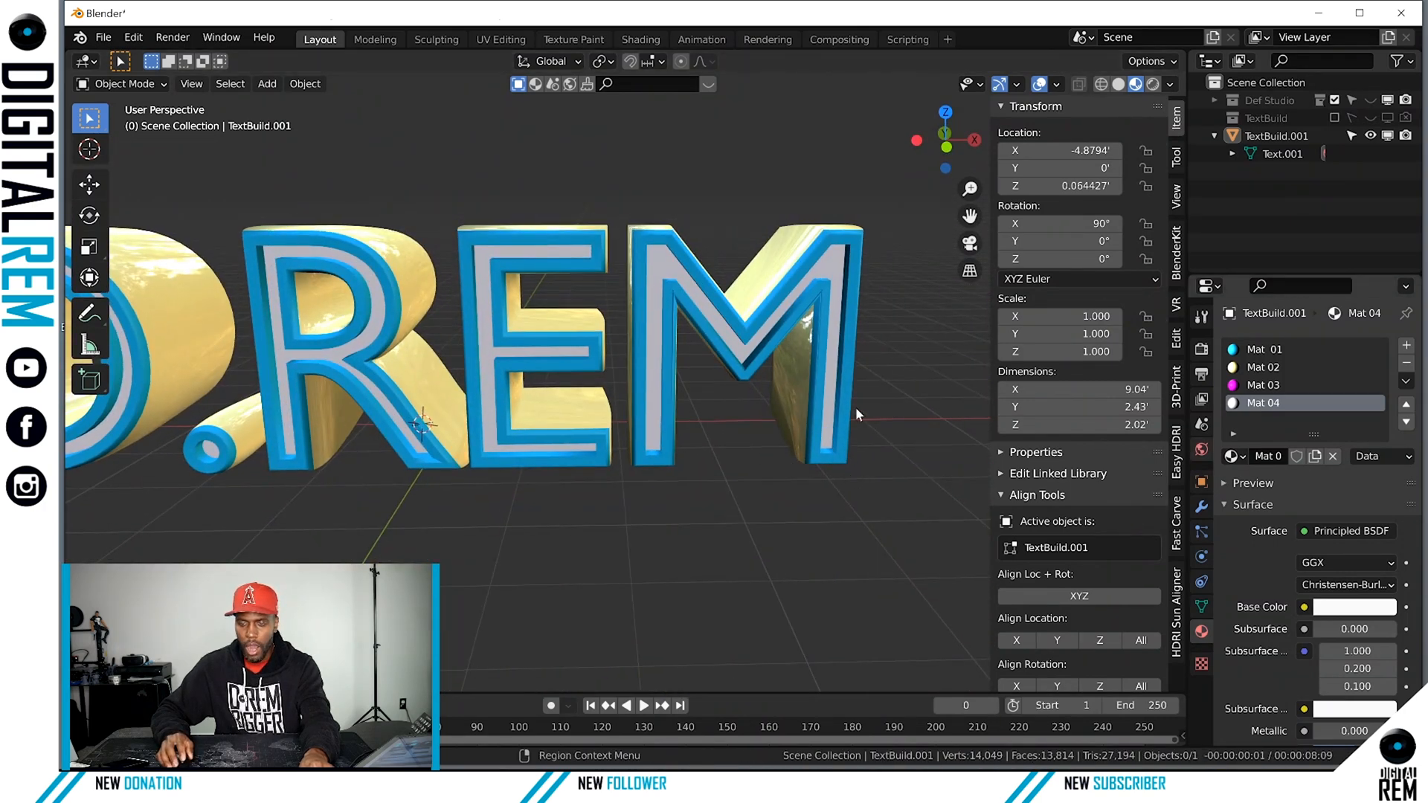
Hide the inset front faces in Edit Mode and select a face loop along the M's outer edge.
{"action": "left_click", "coordinate": [123, 84]}
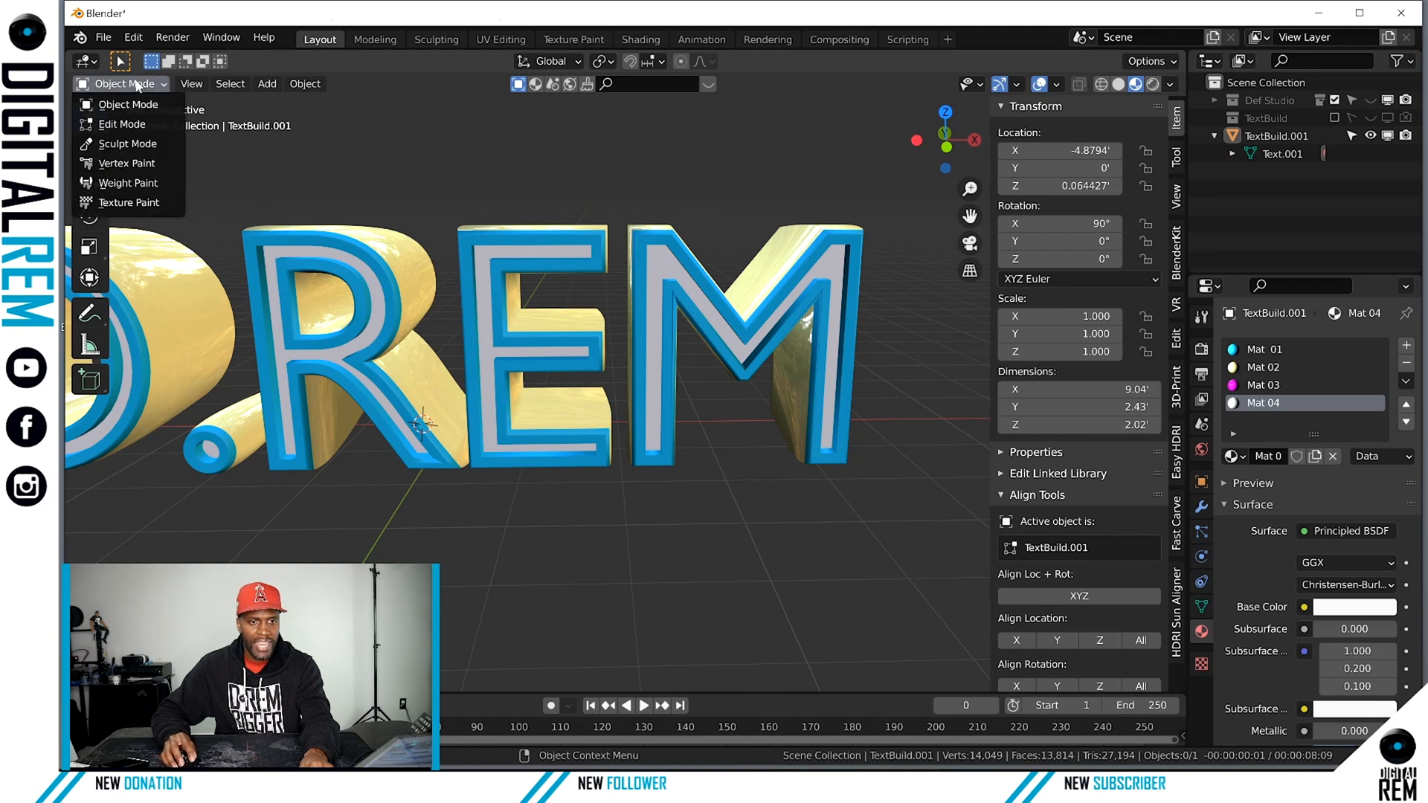
{"action": "left_click", "coordinate": [146, 125]}
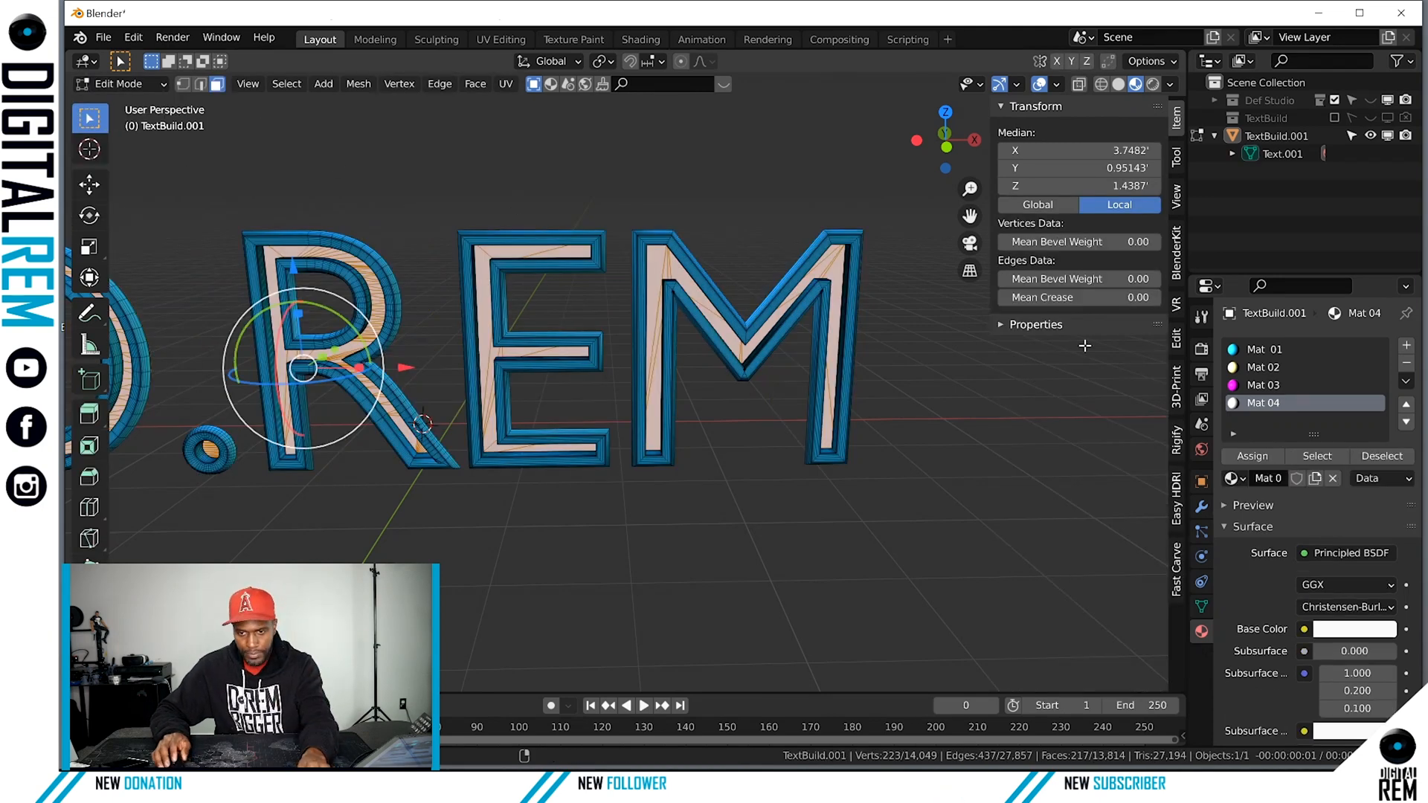
{"action": "key", "text": "alt+a"}
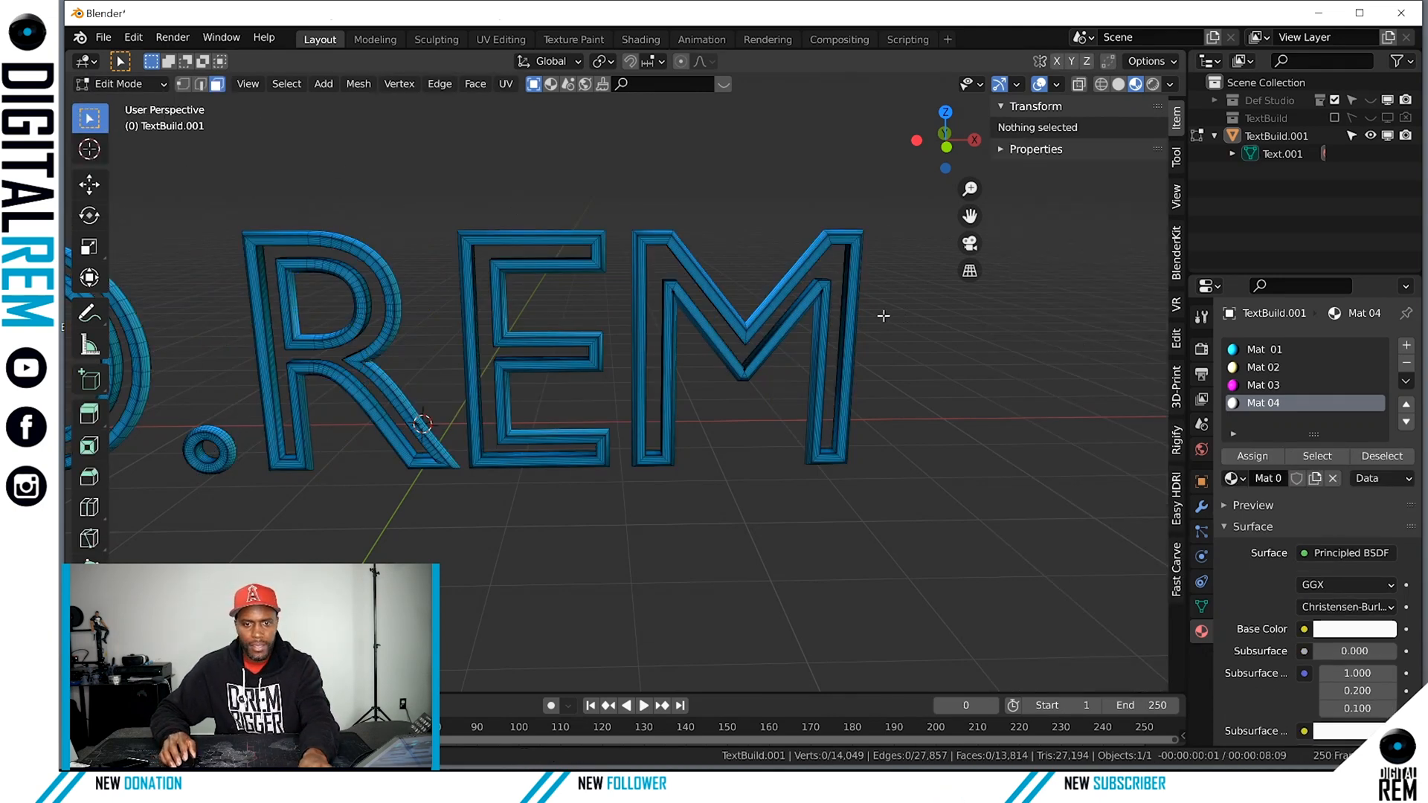
{"action": "middle_click_drag", "start_coordinate": [867, 321], "coordinate": [773, 306]}
{"action": "left_click", "coordinate": [772, 253], "text": "alt"}
Try extending the M's face loop selection to similar coplanar faces, and undo the extension.
{"action": "left_click", "coordinate": [286, 84]}
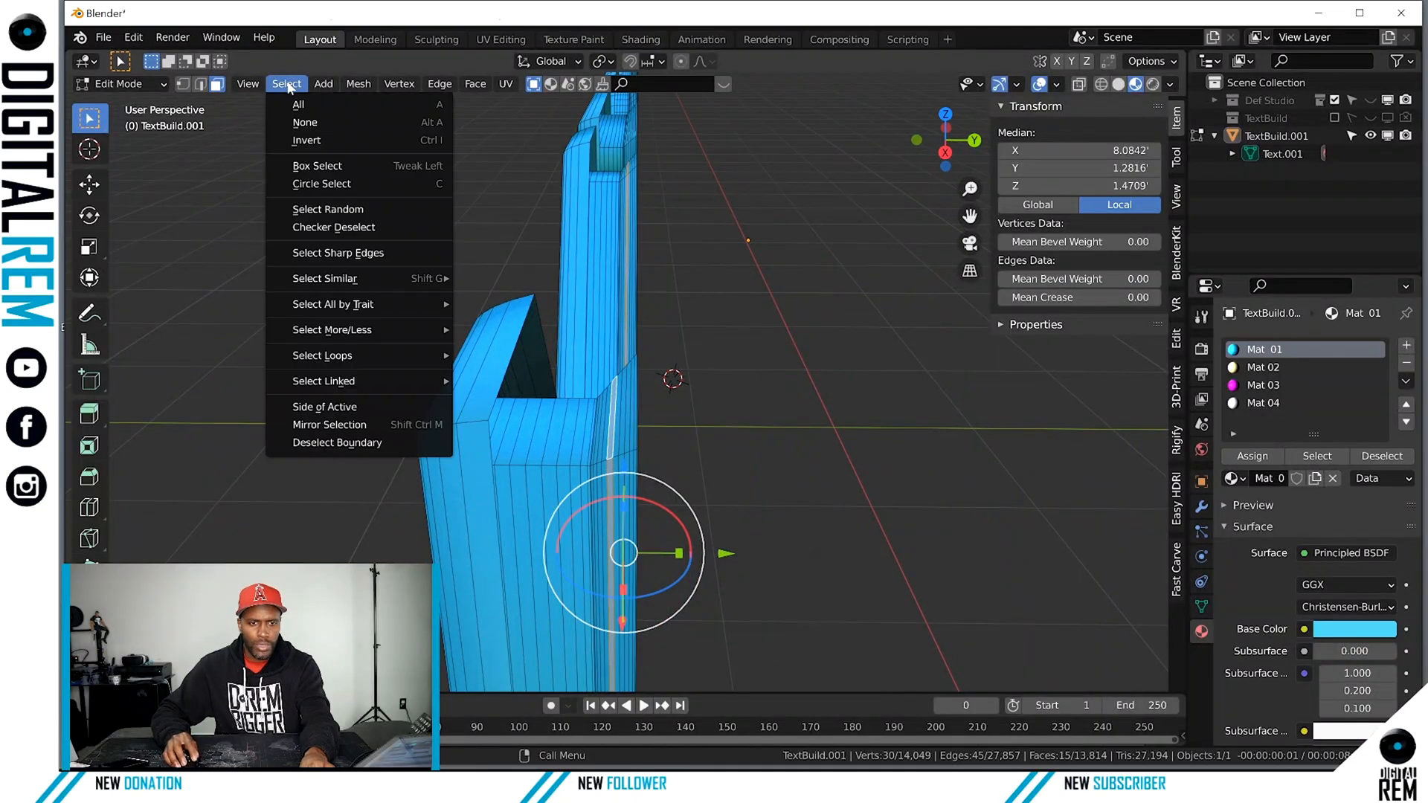
{"action": "mouse_move", "coordinate": [306, 283]}
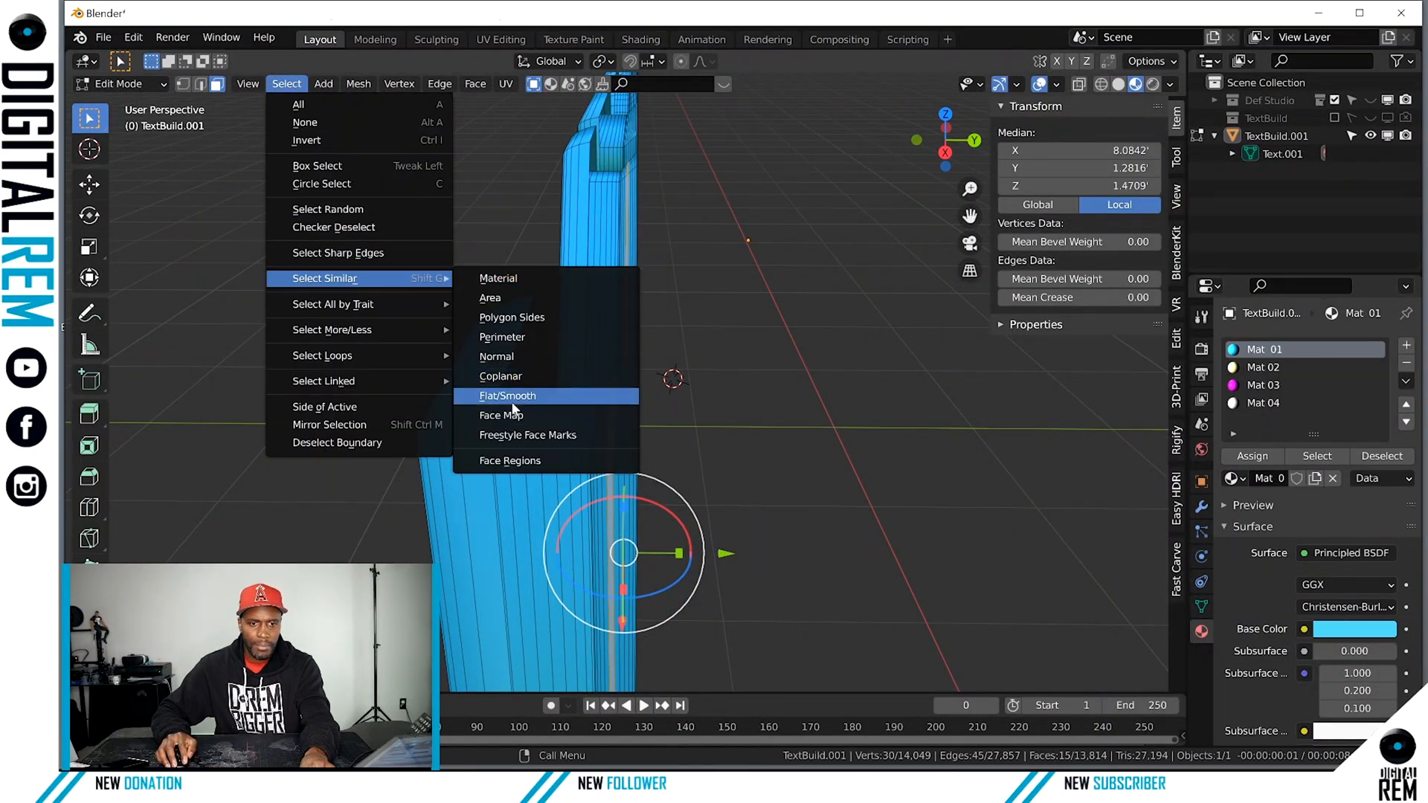
{"action": "left_click", "coordinate": [517, 375]}
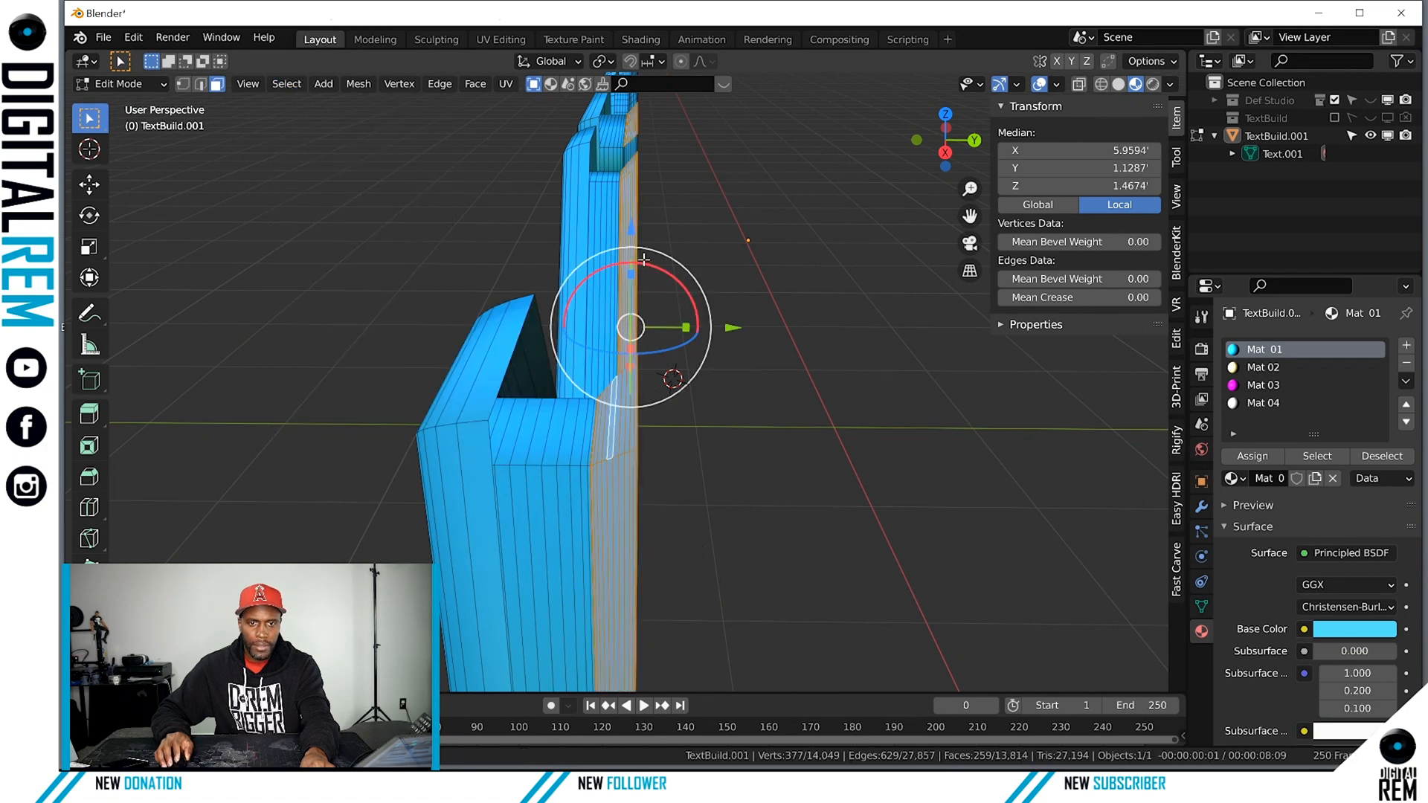
{"action": "middle_click_drag", "start_coordinate": [517, 375], "coordinate": [685, 339]}
{"action": "key", "text": "ctrl+z"}
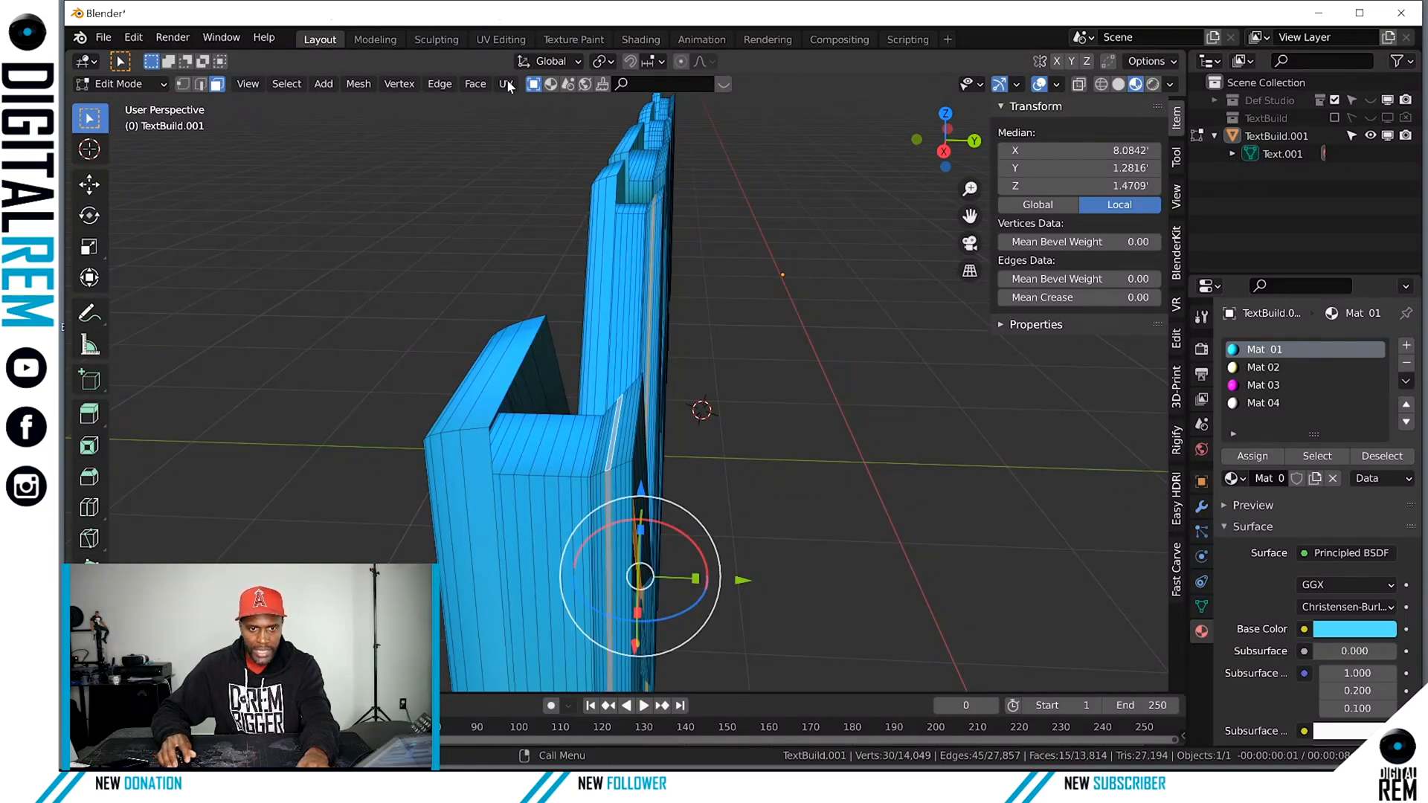
With X-ray enabled in the right side view, box-select the rearmost strip of rim faces along the text and grow the selection twice.
{"action": "key", "text": "KP_1"}
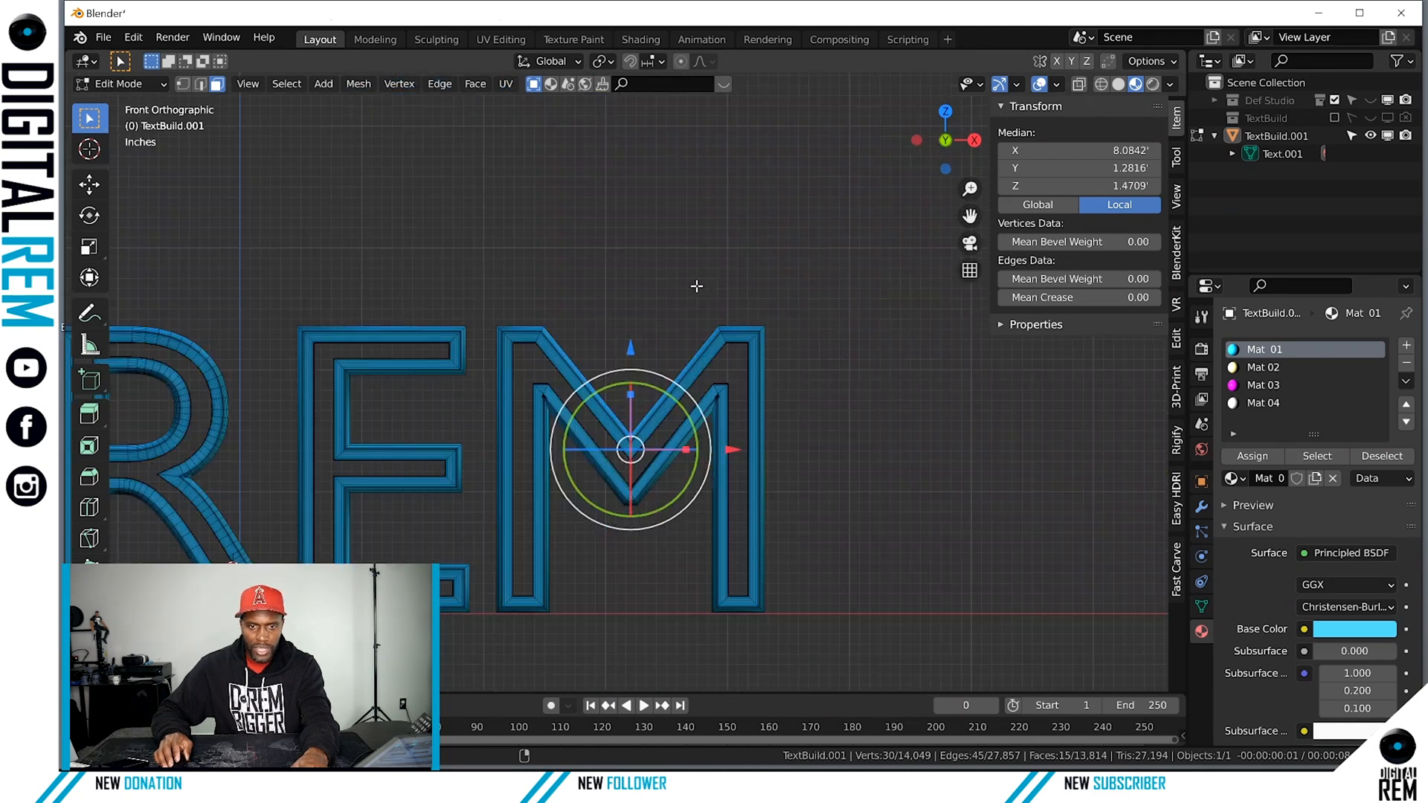
{"action": "key", "text": "KP_3"}
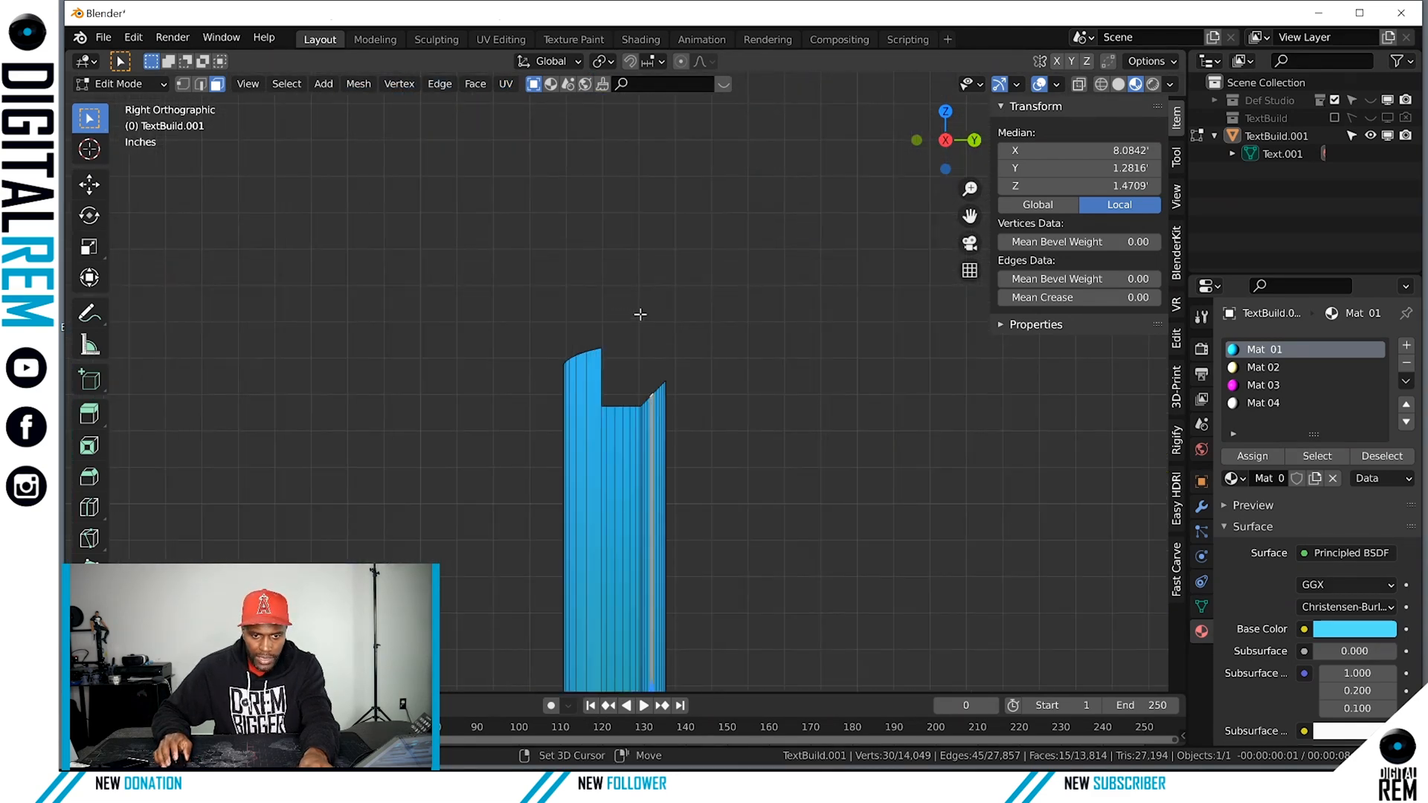
{"action": "middle_click_drag", "start_coordinate": [640, 315], "coordinate": [636, 253], "text": "shift"}
{"action": "middle_click_drag", "start_coordinate": [671, 382], "coordinate": [647, 270], "text": "shift"}
{"action": "mouse_move", "coordinate": [667, 363]}
{"action": "middle_mouse_down", "text": "shift"}
{"action": "mouse_move", "coordinate": [640, 252]}
{"action": "mouse_move", "coordinate": [642, 177]}
{"action": "middle_mouse_up", "text": "shift"}
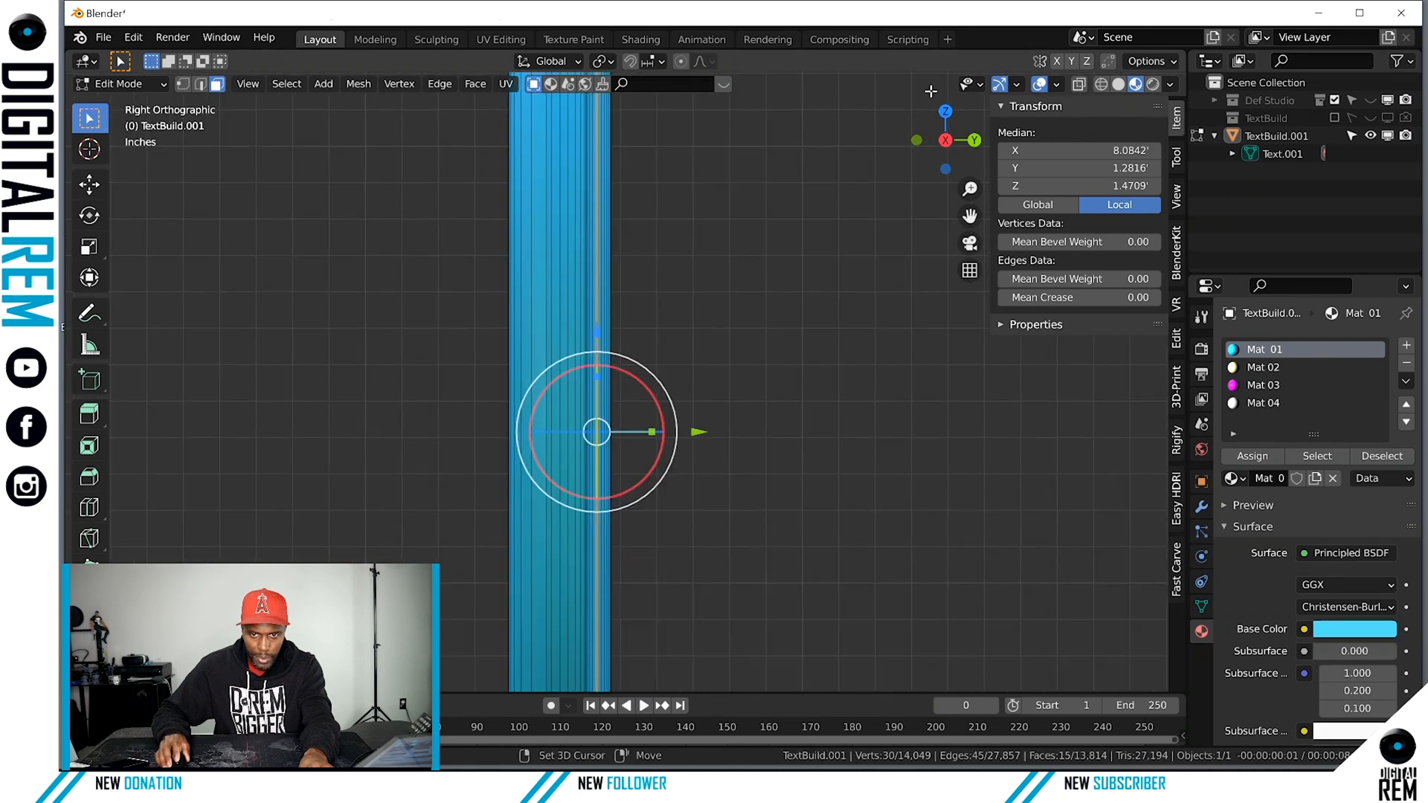
{"action": "left_click", "coordinate": [1080, 89]}
{"action": "scroll", "coordinate": [777, 241], "scroll_direction": "down", "scroll_amount": 4}
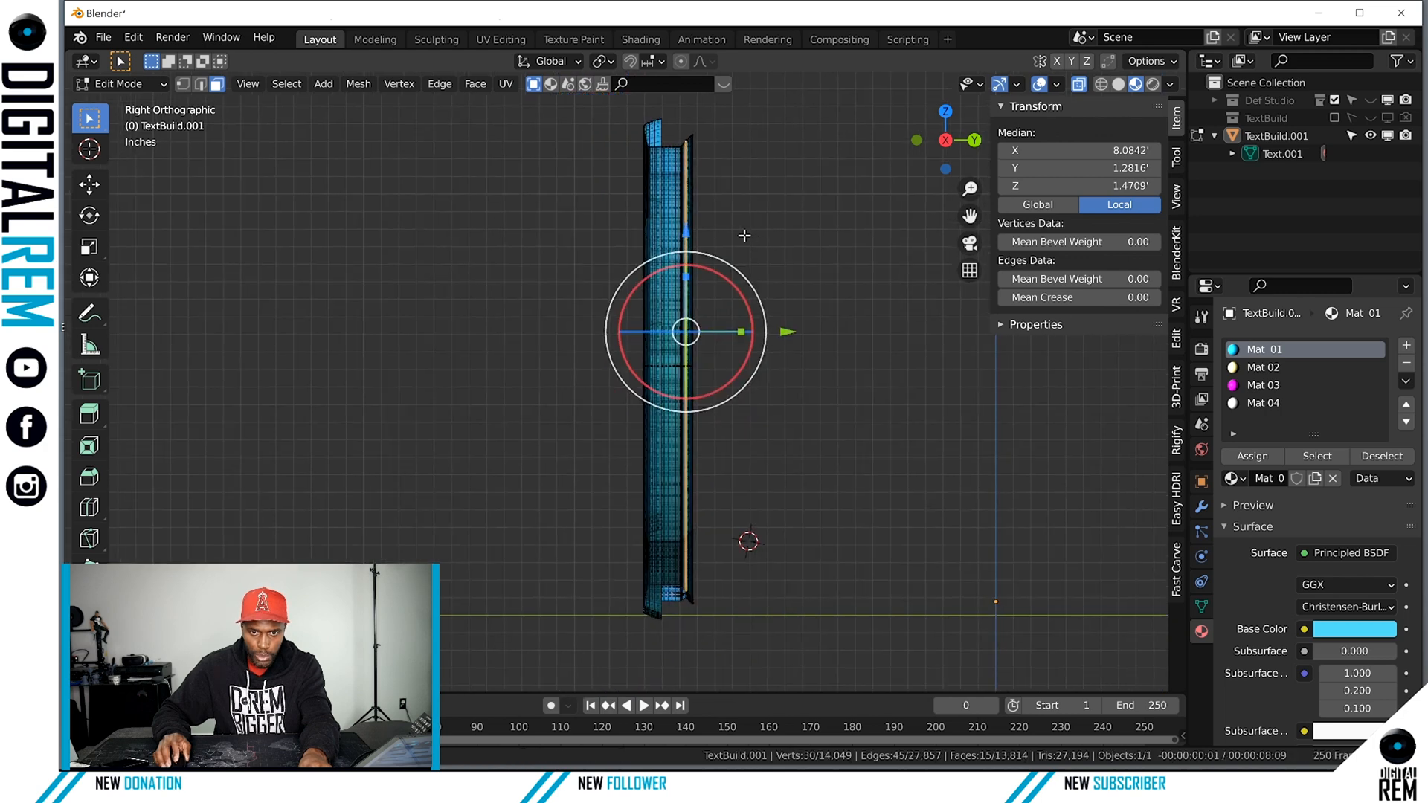
{"action": "middle_click_drag", "start_coordinate": [744, 235], "coordinate": [709, 234], "text": "shift"}
{"action": "left_click_drag", "start_coordinate": [699, 121], "coordinate": [653, 631]}
{"action": "scroll", "coordinate": [677, 439], "scroll_direction": "up", "scroll_amount": 6}
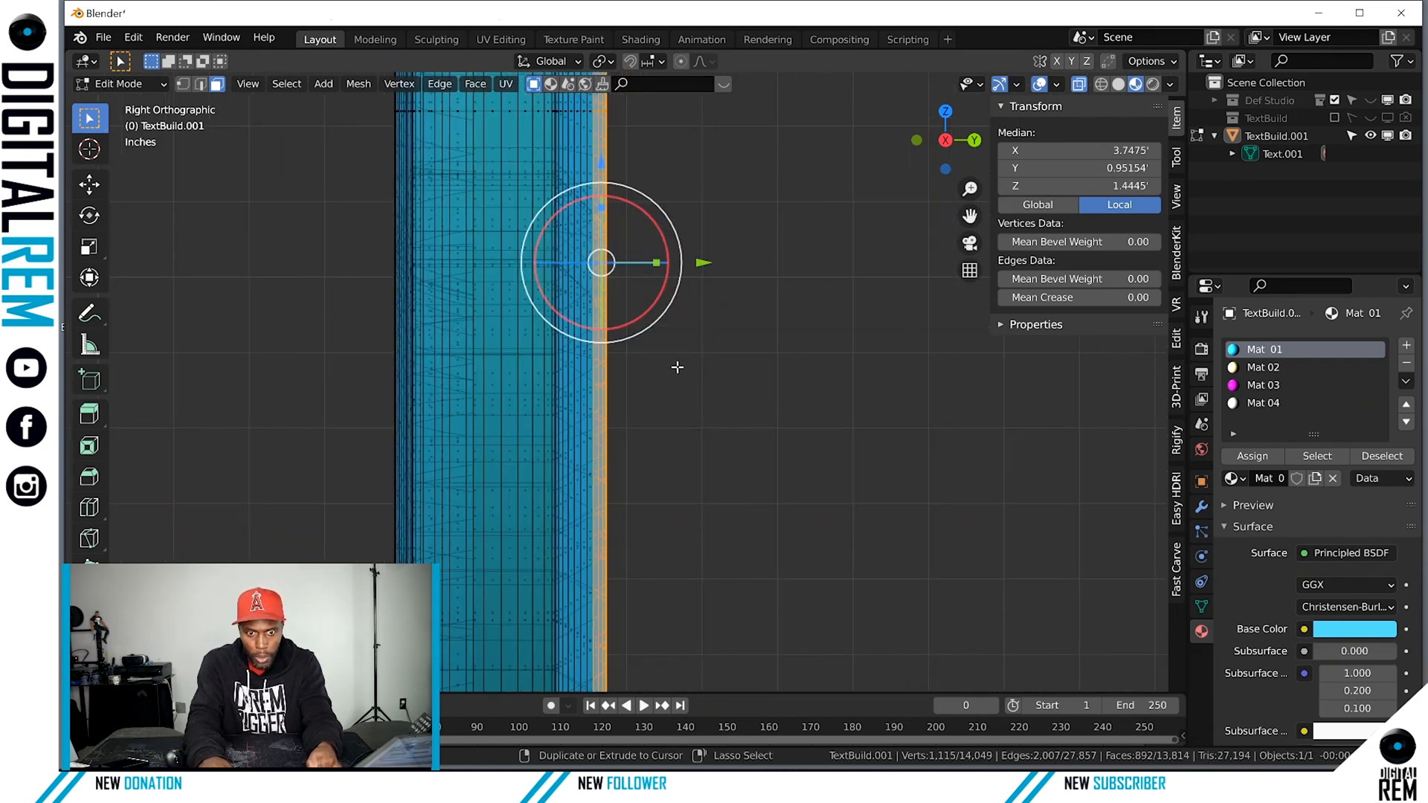
{"action": "key", "text": "ctrl+KP_Add"}
{"action": "key", "text": "ctrl+KP_Add"}
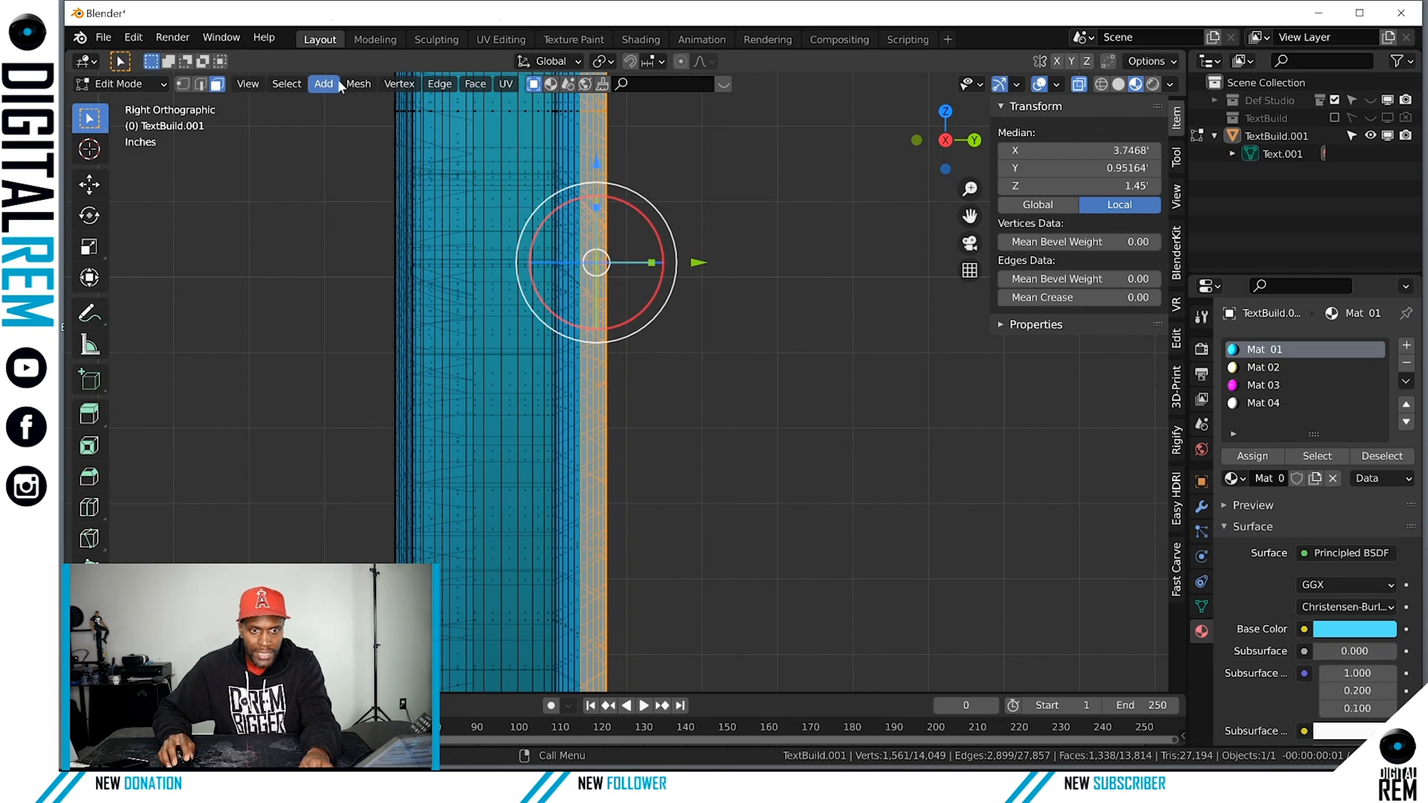
{"action": "left_click", "coordinate": [287, 84]}
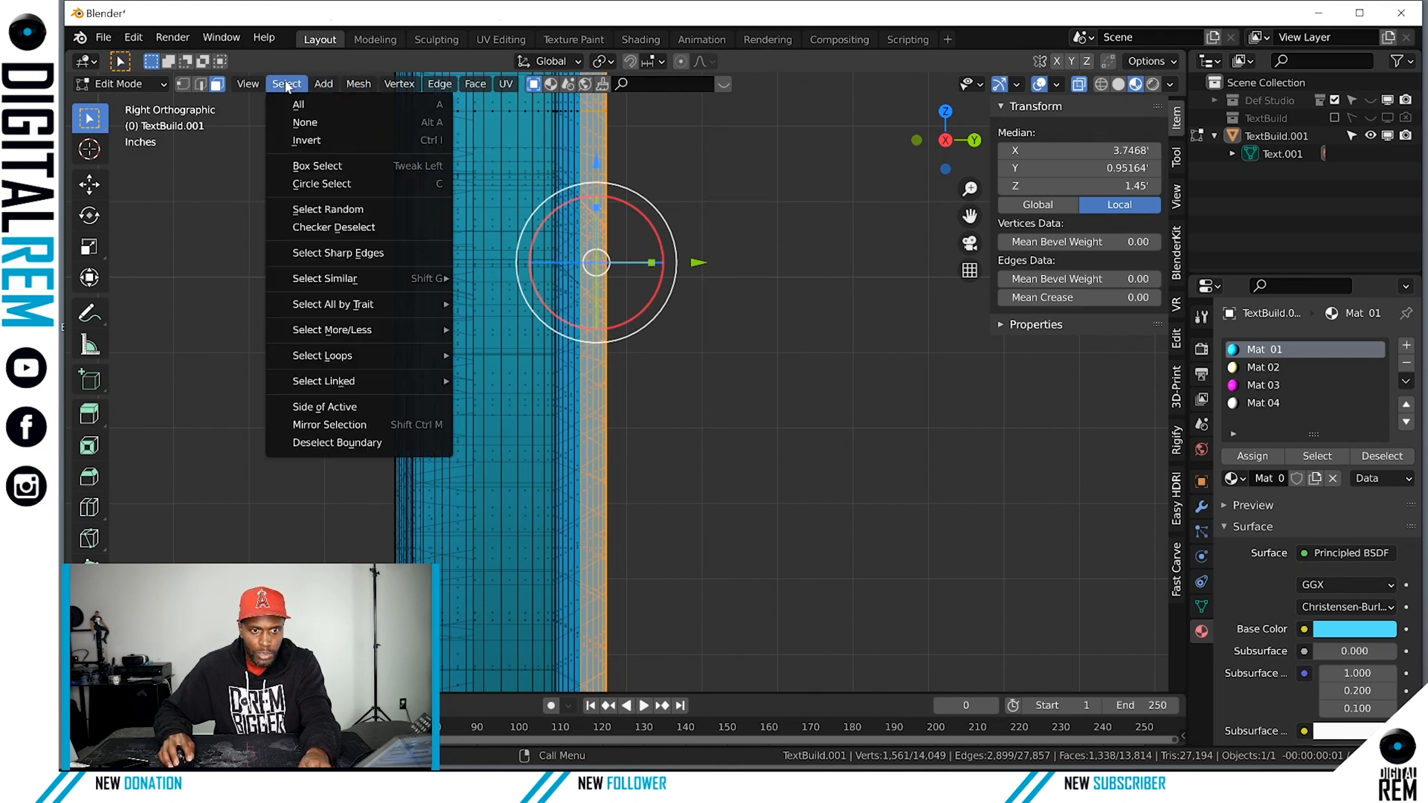
{"action": "left_click", "coordinate": [292, 126]}
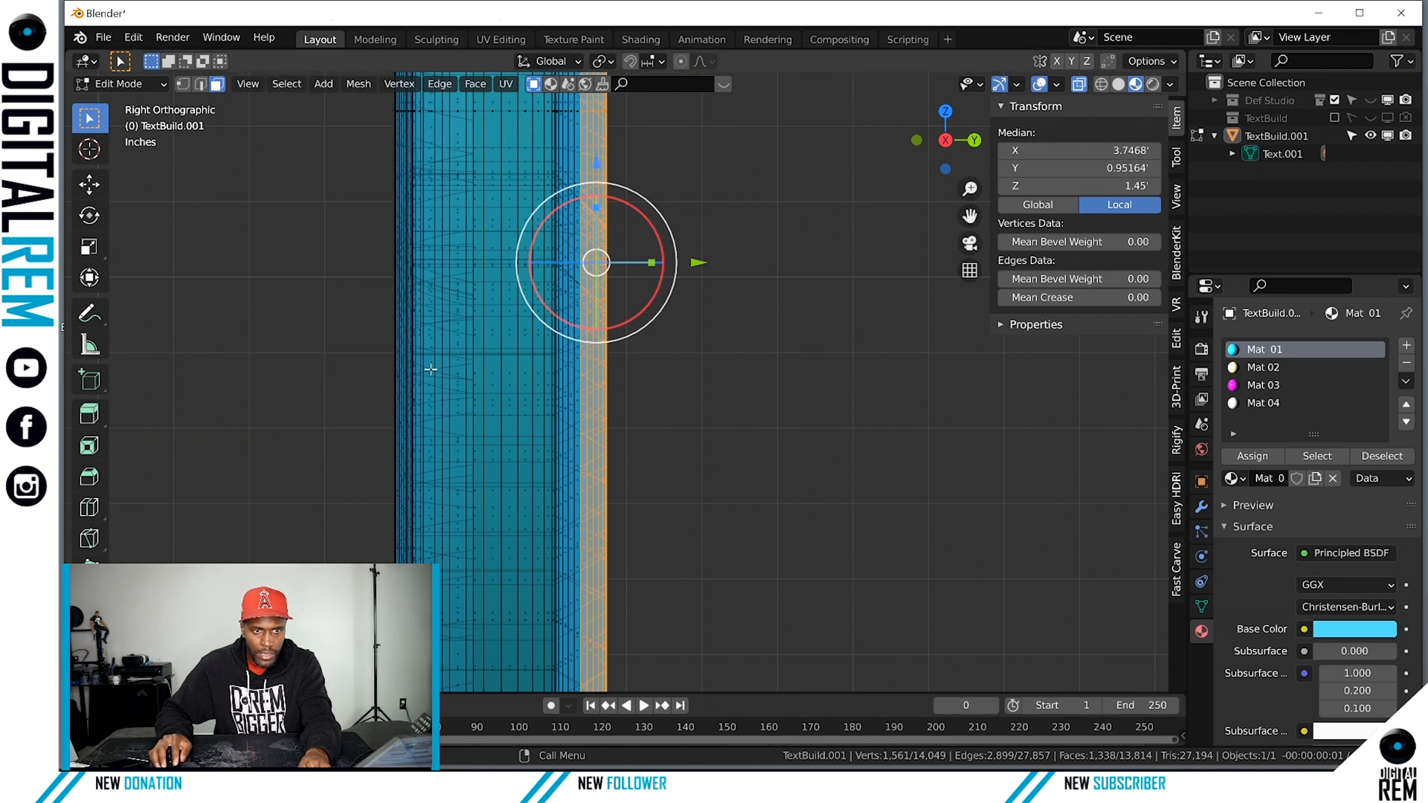
{"action": "left_click", "coordinate": [287, 85]}
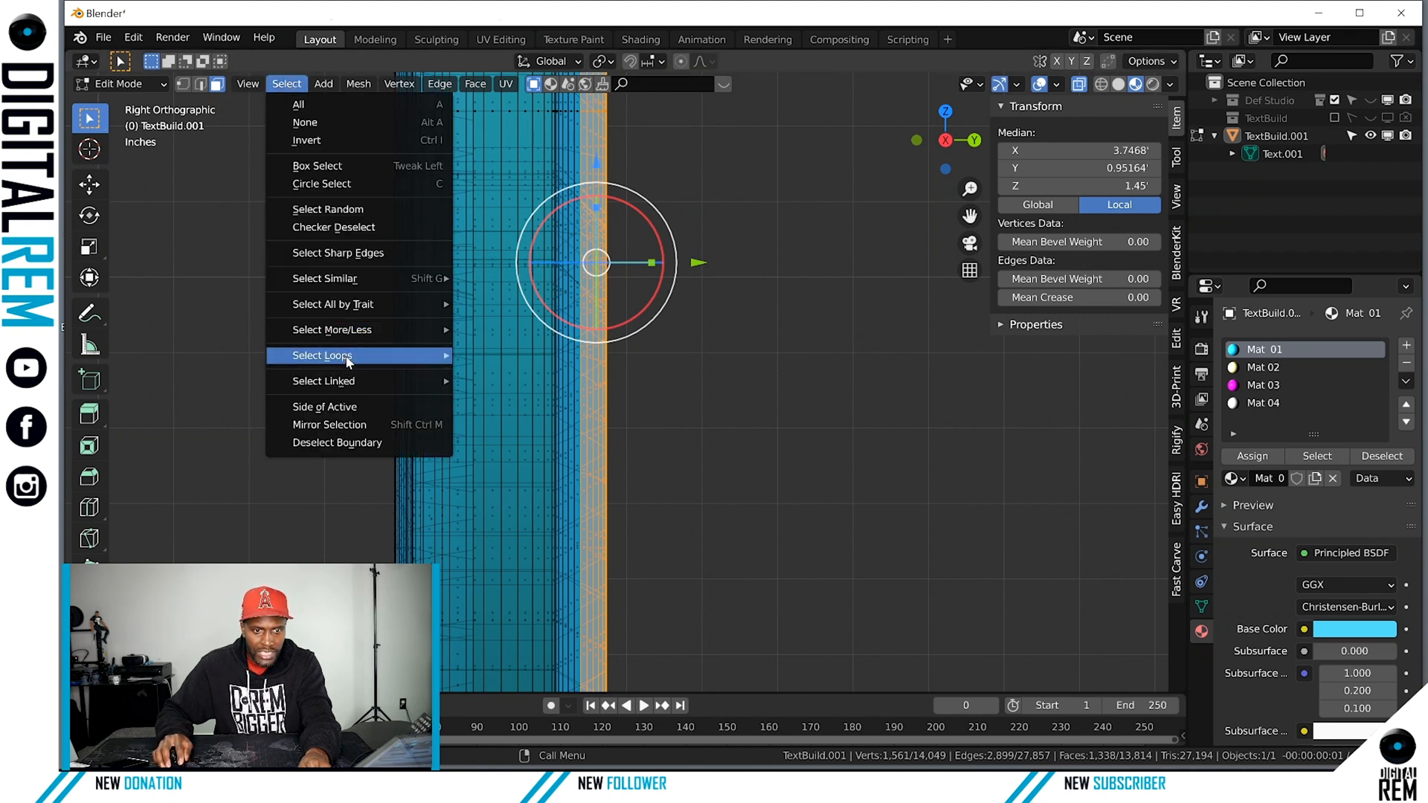
{"action": "mouse_move", "coordinate": [352, 386]}
{"action": "mouse_move", "coordinate": [364, 331]}
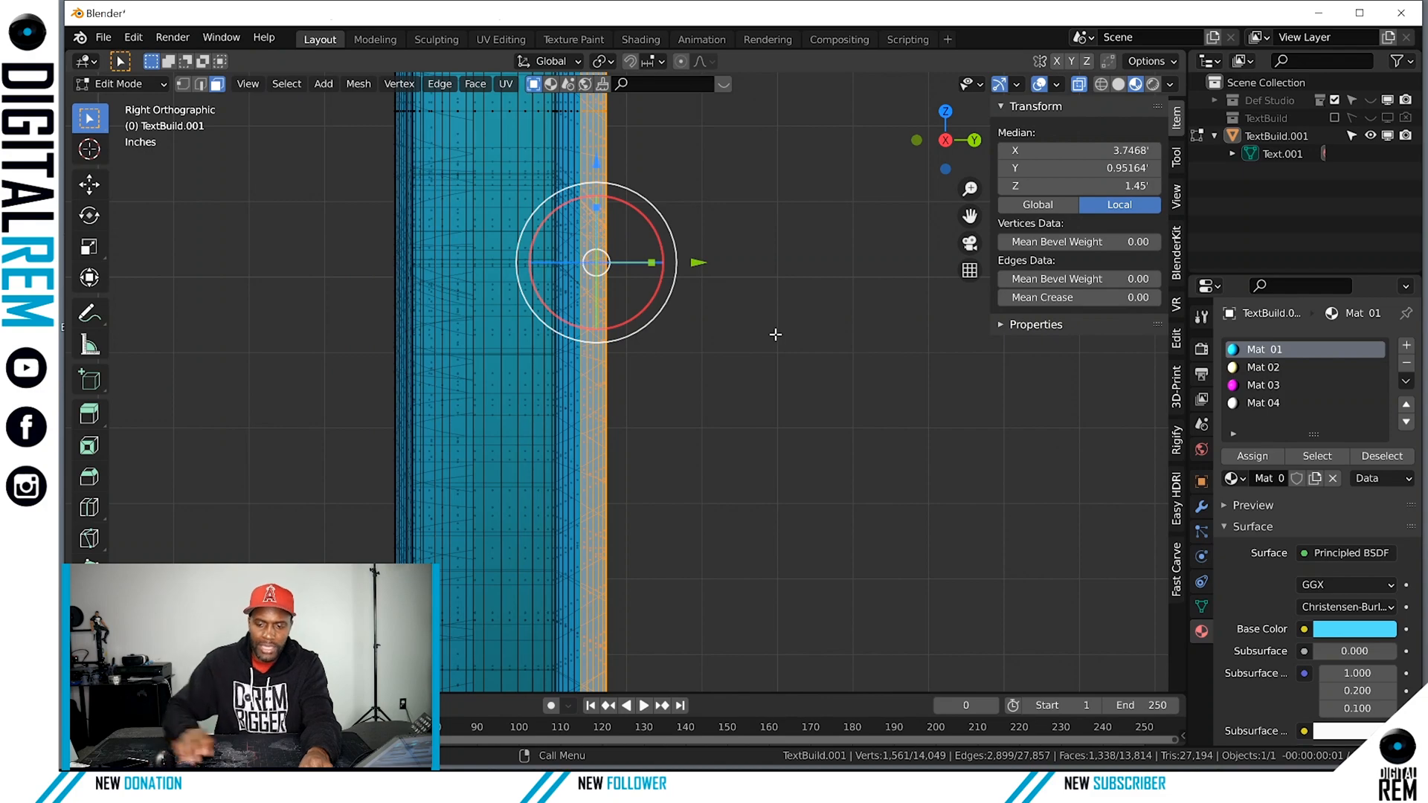
Grow the face selection six more times to cover more of the rear strip on every letter.
{"action": "key", "text": "ctrl+KP_Add"}
{"action": "key", "text": "ctrl+KP_Add"}
{"action": "key", "text": "ctrl+KP_Add"}
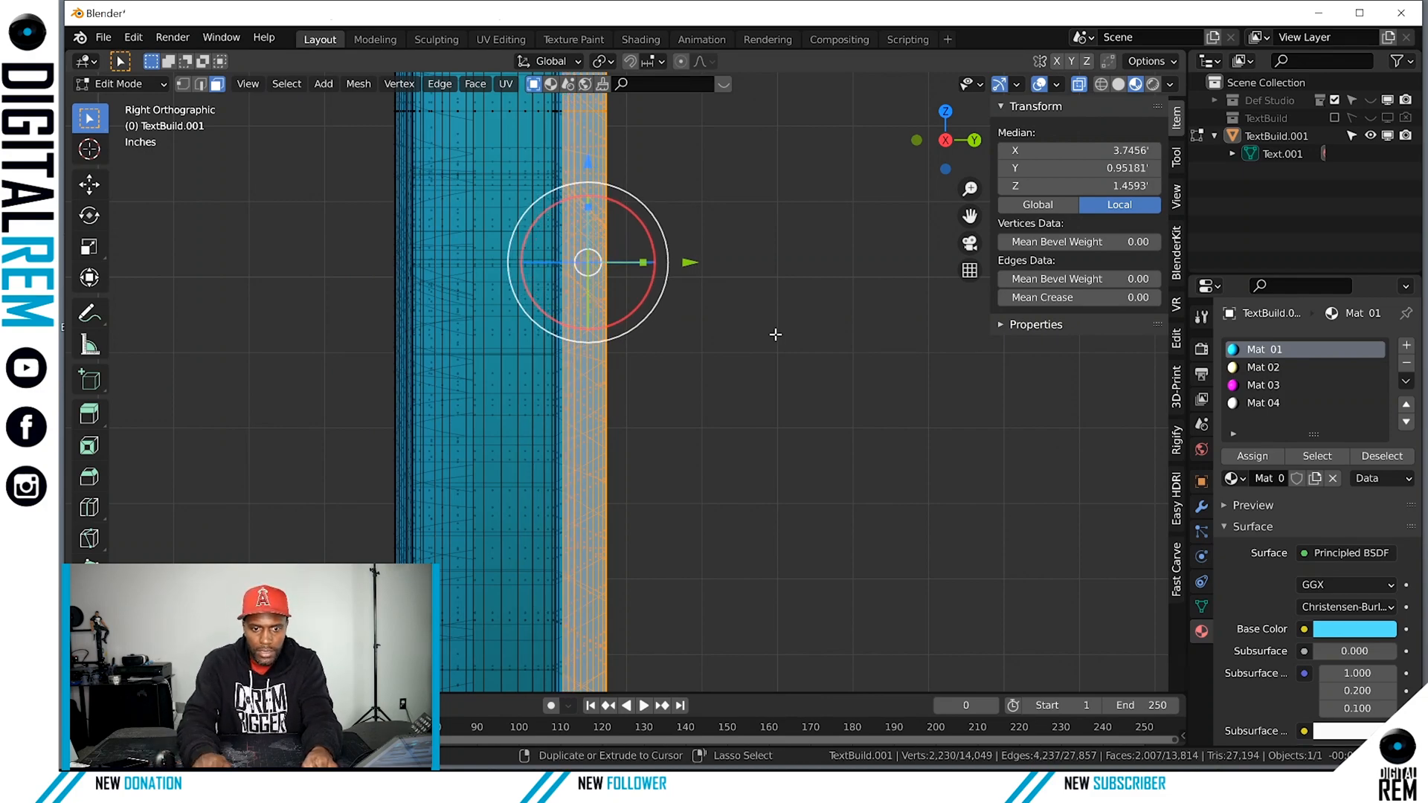
{"action": "key", "text": "ctrl+KP_Add"}
{"action": "middle_click_drag", "start_coordinate": [737, 285], "coordinate": [507, 407]}
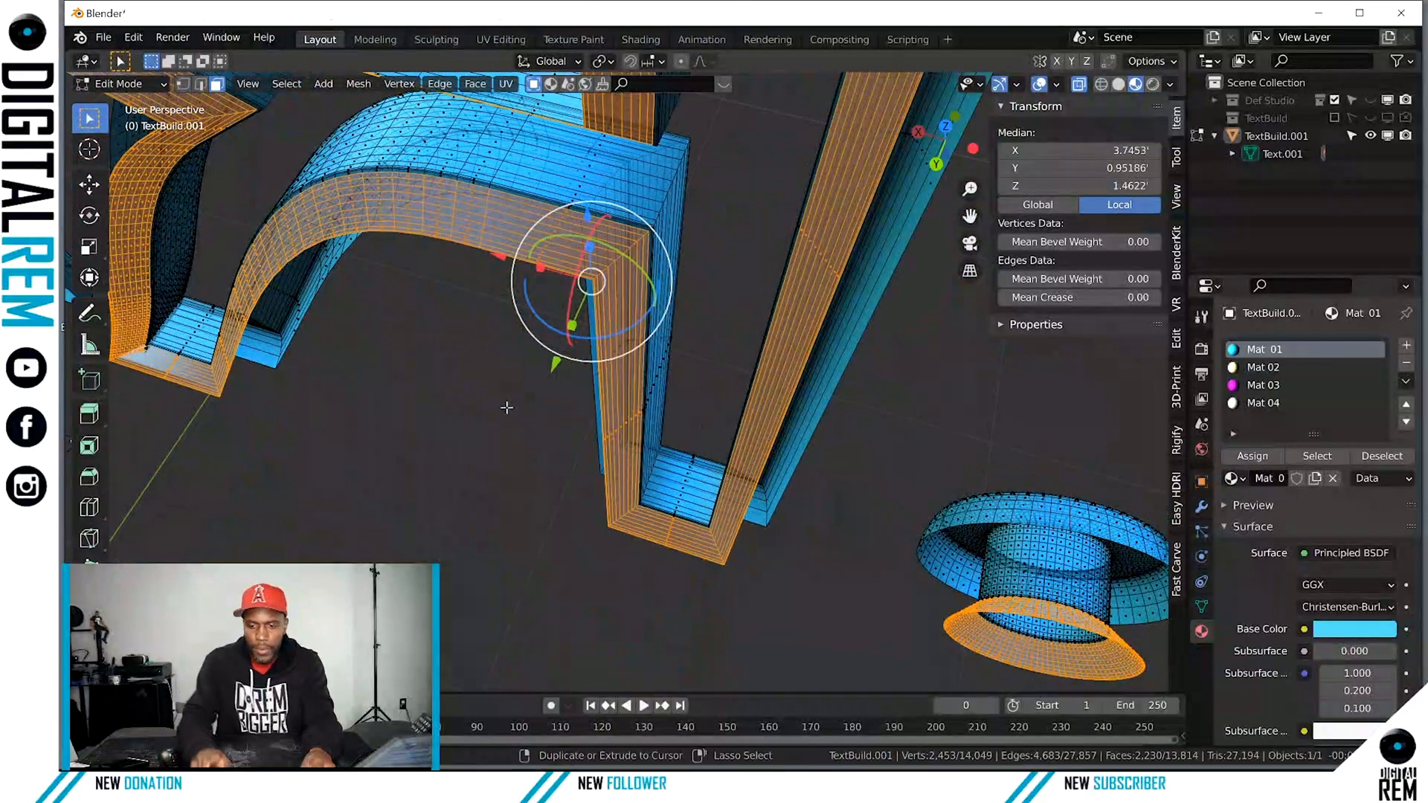
{"action": "key", "text": "ctrl+KP_Add"}
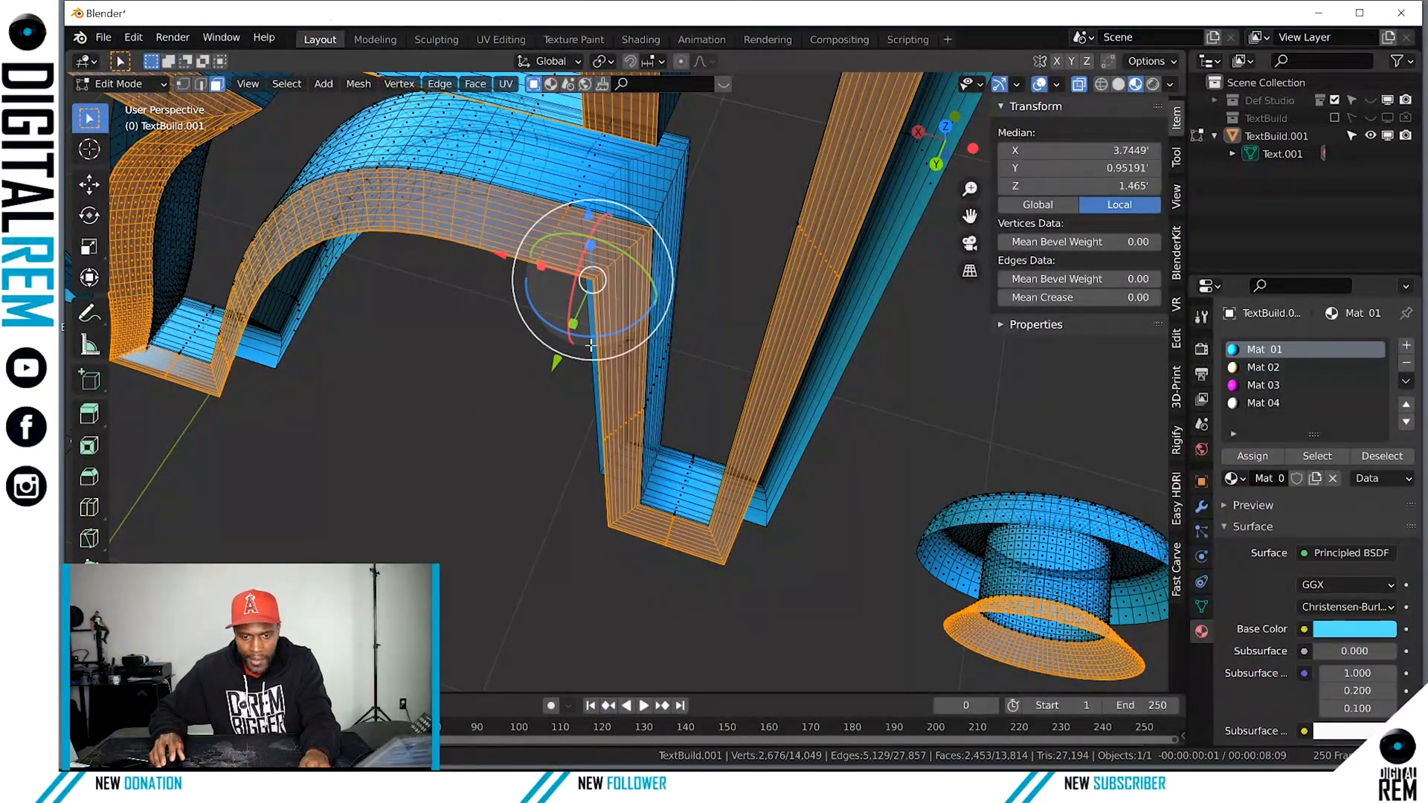
{"action": "middle_click_drag", "start_coordinate": [591, 348], "coordinate": [595, 458]}
{"action": "scroll", "coordinate": [577, 347], "scroll_direction": "up", "scroll_amount": 2}
{"action": "key", "text": "ctrl+KP_Add"}
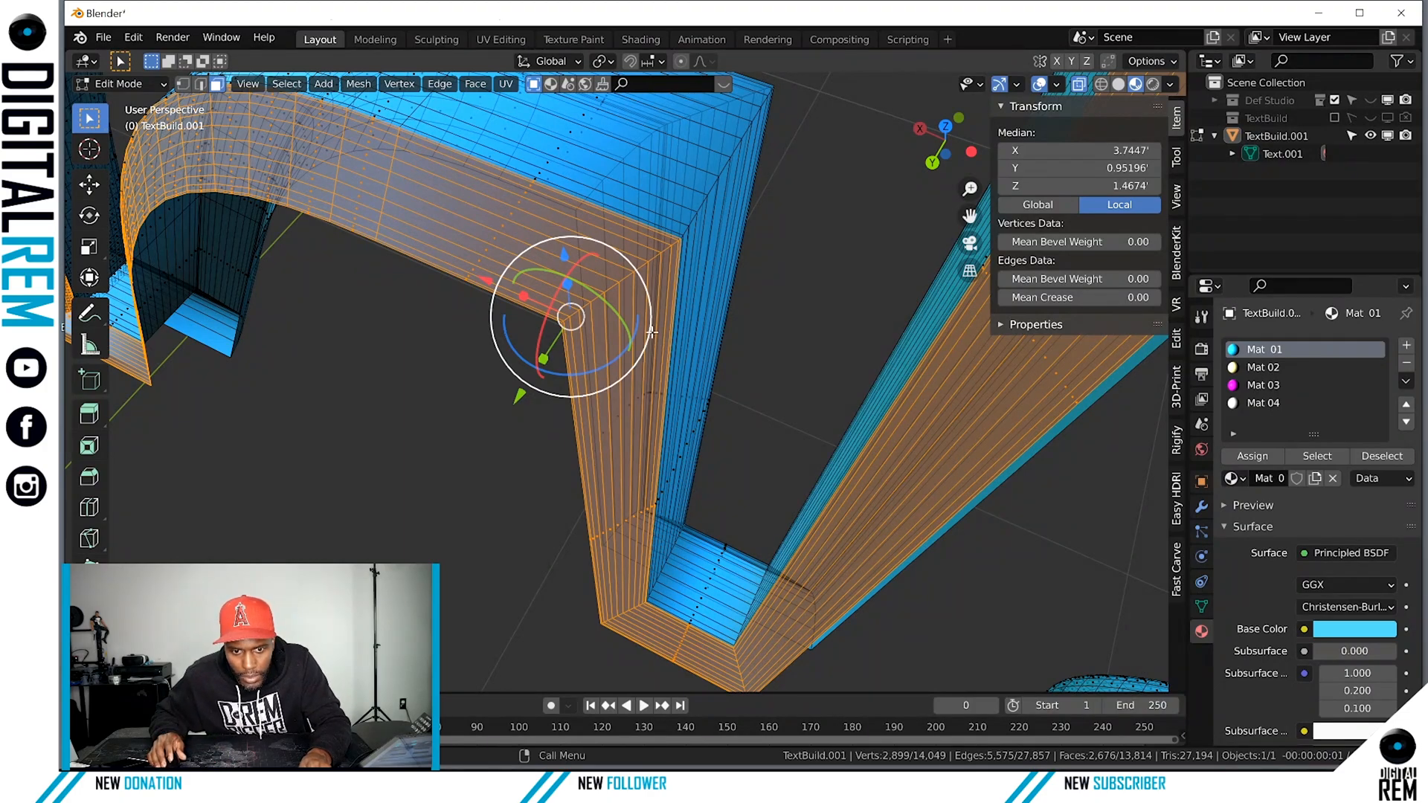
Add a fifth material slot with a new material named Mat 05 and assign it to the selected rear strip faces.
{"action": "middle_click_drag", "start_coordinate": [645, 362], "coordinate": [850, 296]}
{"action": "scroll", "coordinate": [851, 297], "scroll_direction": "down", "scroll_amount": 5}
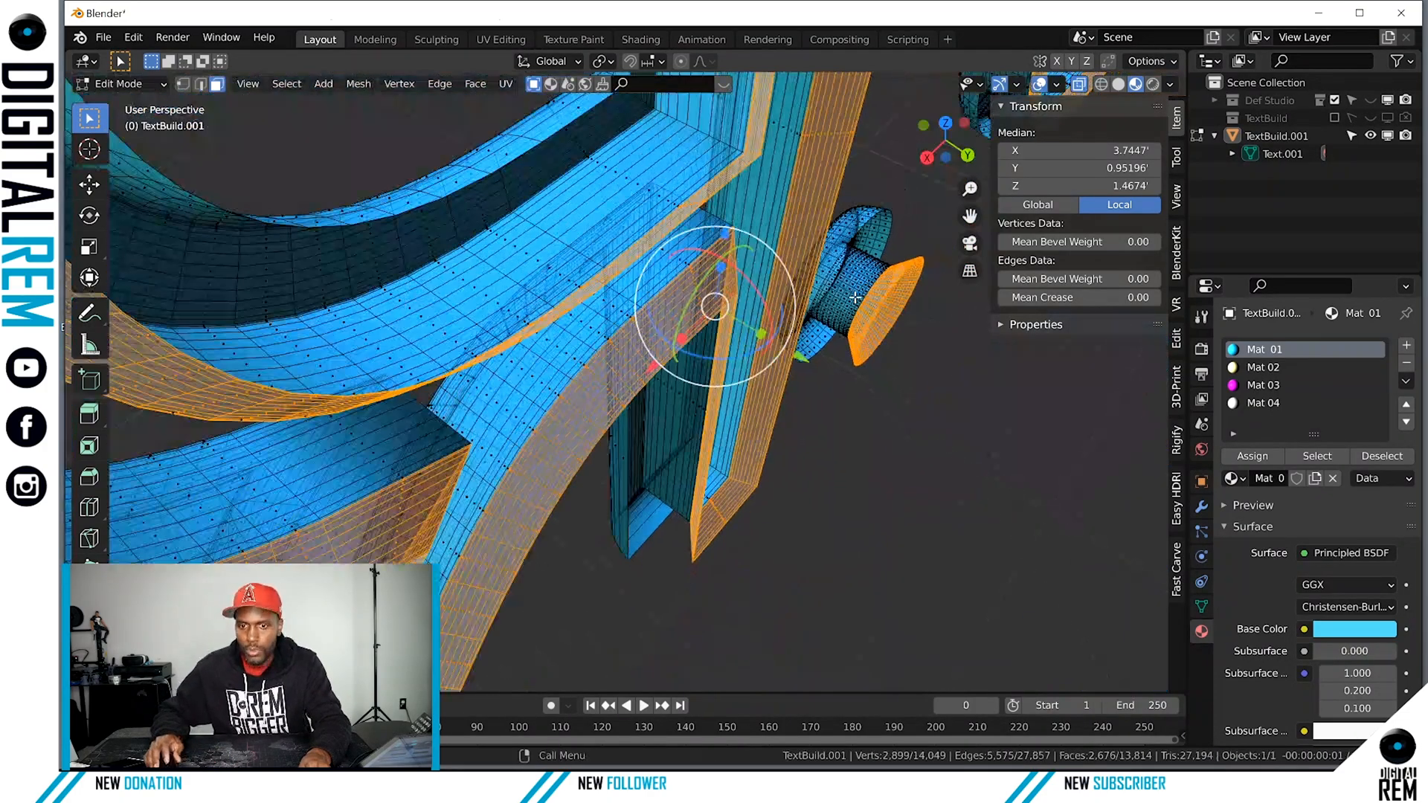
{"action": "left_click", "coordinate": [1406, 345]}
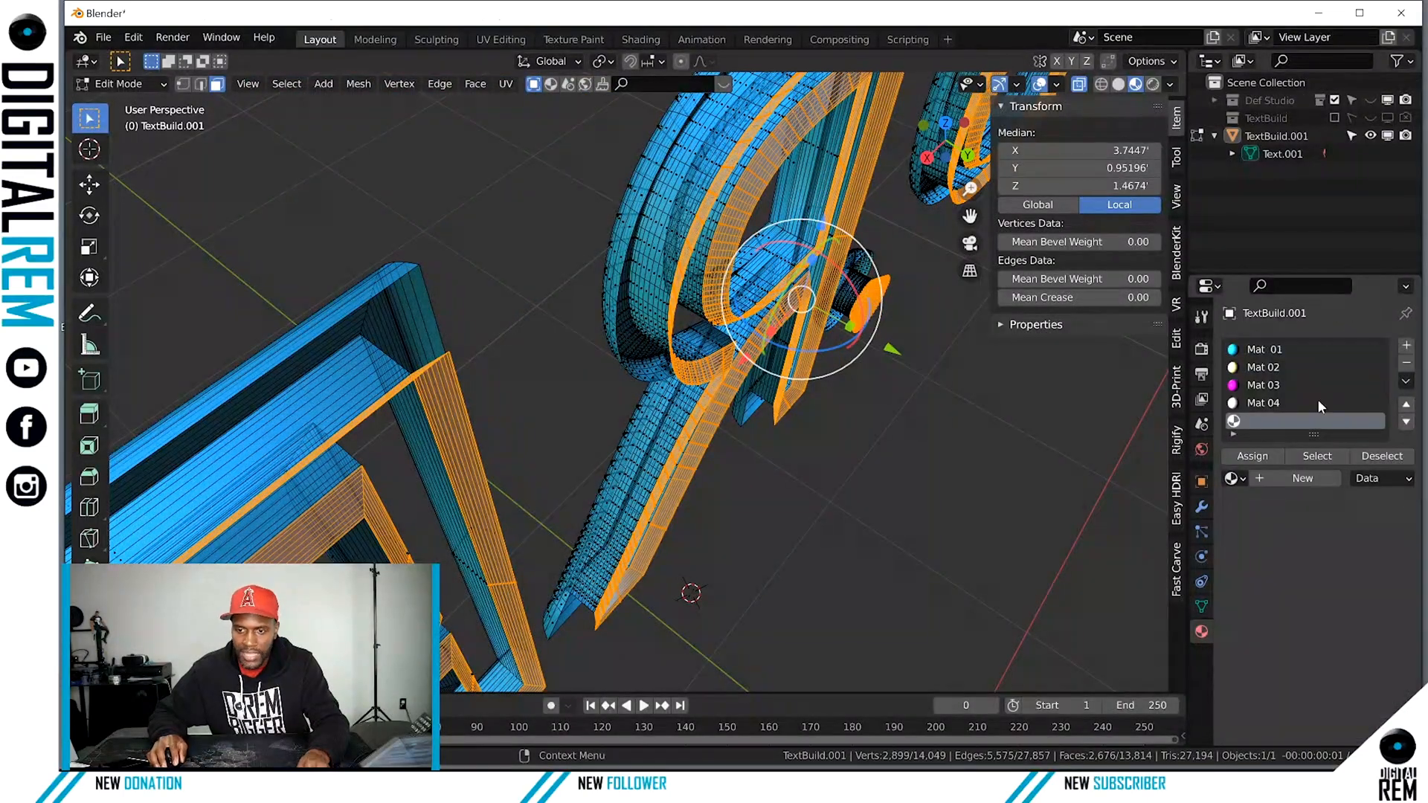
{"action": "left_click", "coordinate": [1235, 478]}
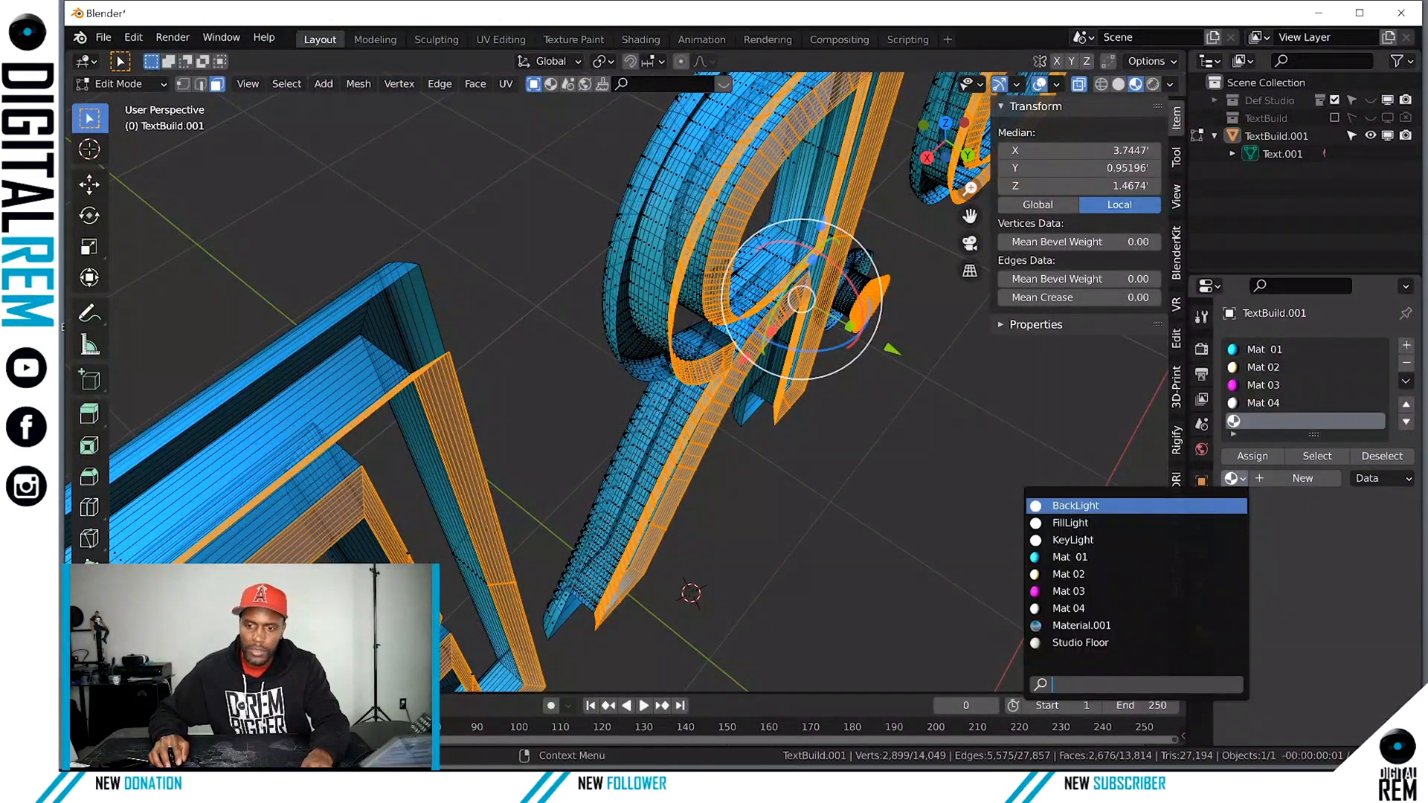
{"action": "left_click", "coordinate": [1270, 480]}
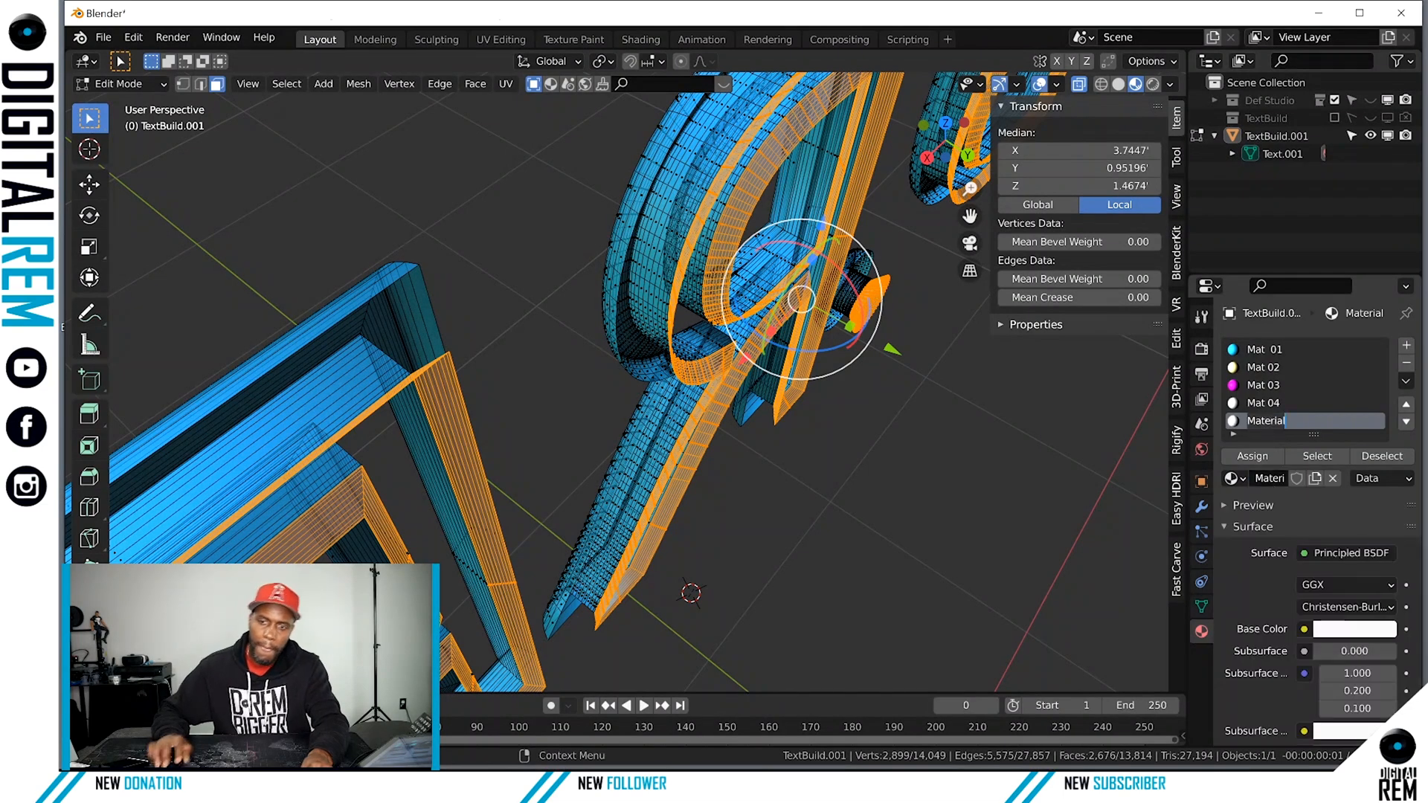
{"action": "type", "text": "Mat 05"}
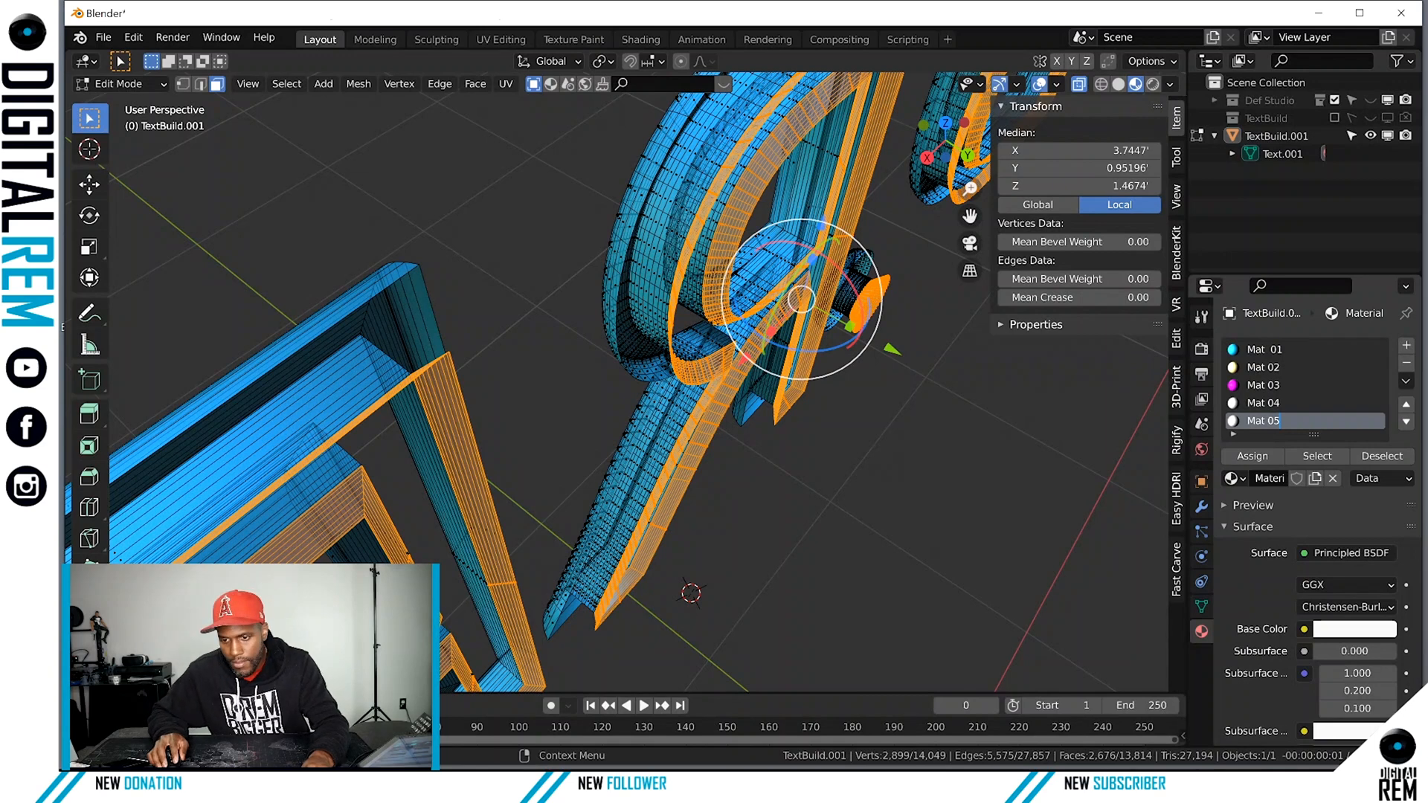
{"action": "key", "text": "Return"}
{"action": "left_click", "coordinate": [1254, 456]}
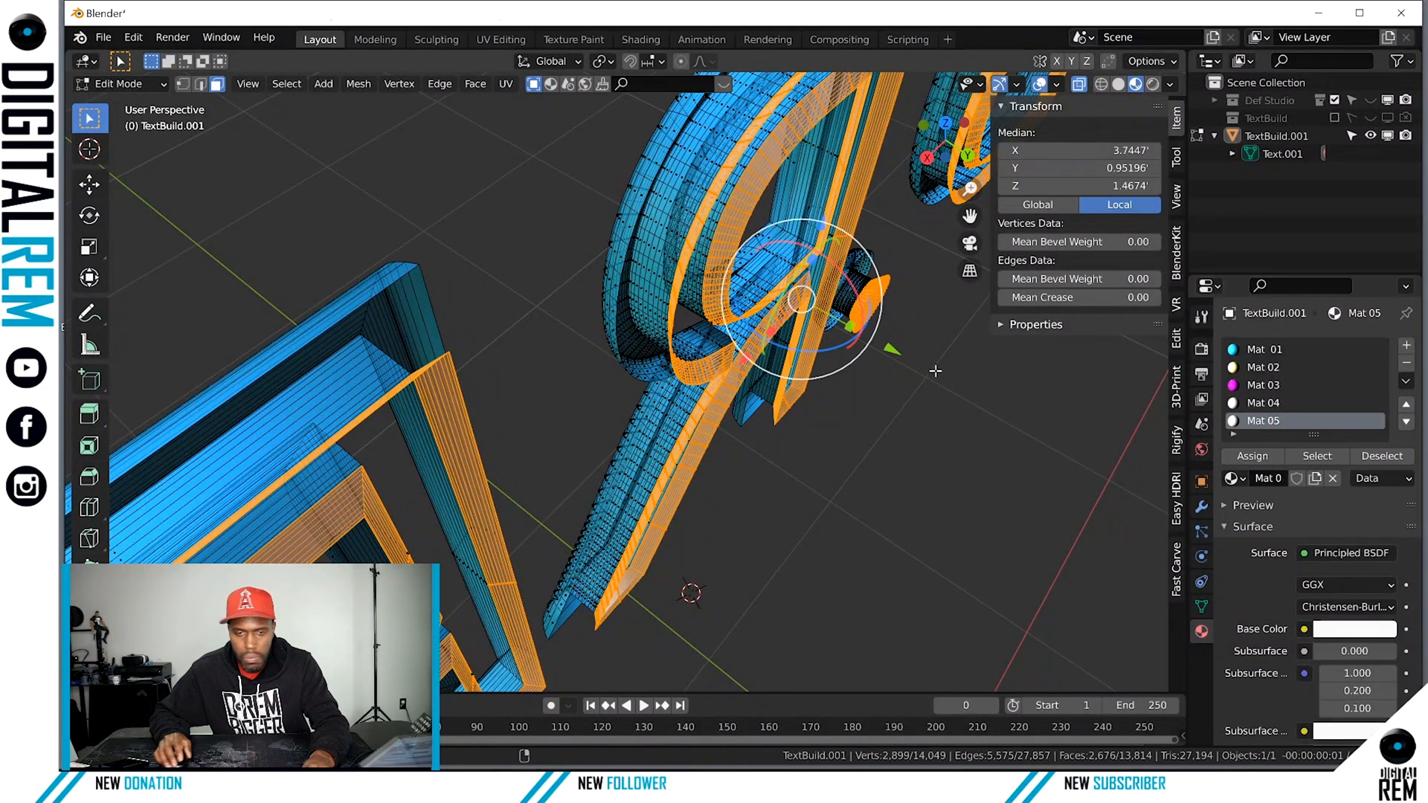
Return the text to Object Mode and examine the material distribution on the letters' sides and fronts.
{"action": "mouse_move", "coordinate": [883, 362]}
{"action": "middle_mouse_down"}
{"action": "mouse_move", "coordinate": [915, 352]}
{"action": "mouse_move", "coordinate": [902, 363]}
{"action": "middle_mouse_up"}
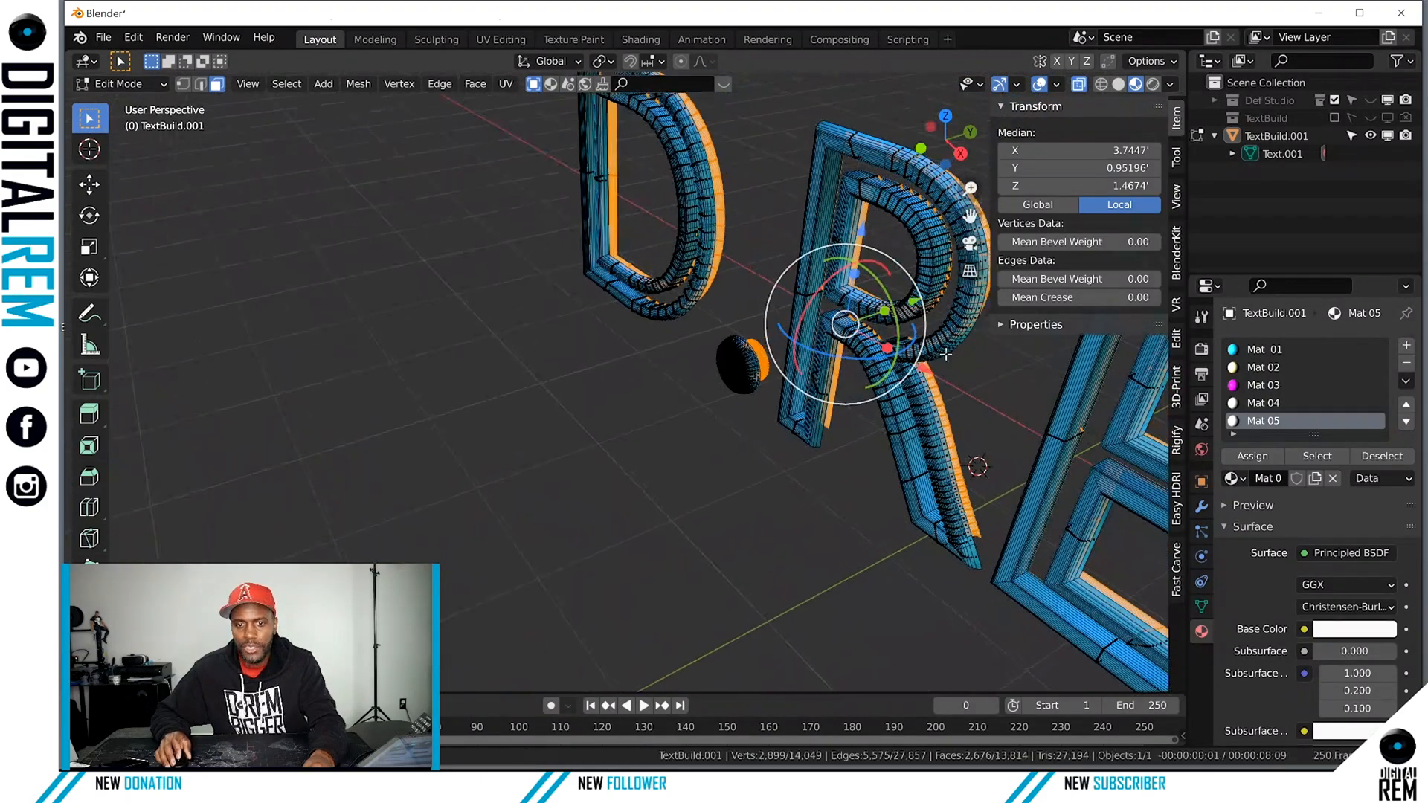
{"action": "middle_click_drag", "start_coordinate": [984, 335], "coordinate": [706, 363], "text": "shift"}
{"action": "key", "text": "ctrl+Tab"}
{"action": "left_click", "coordinate": [540, 364]}
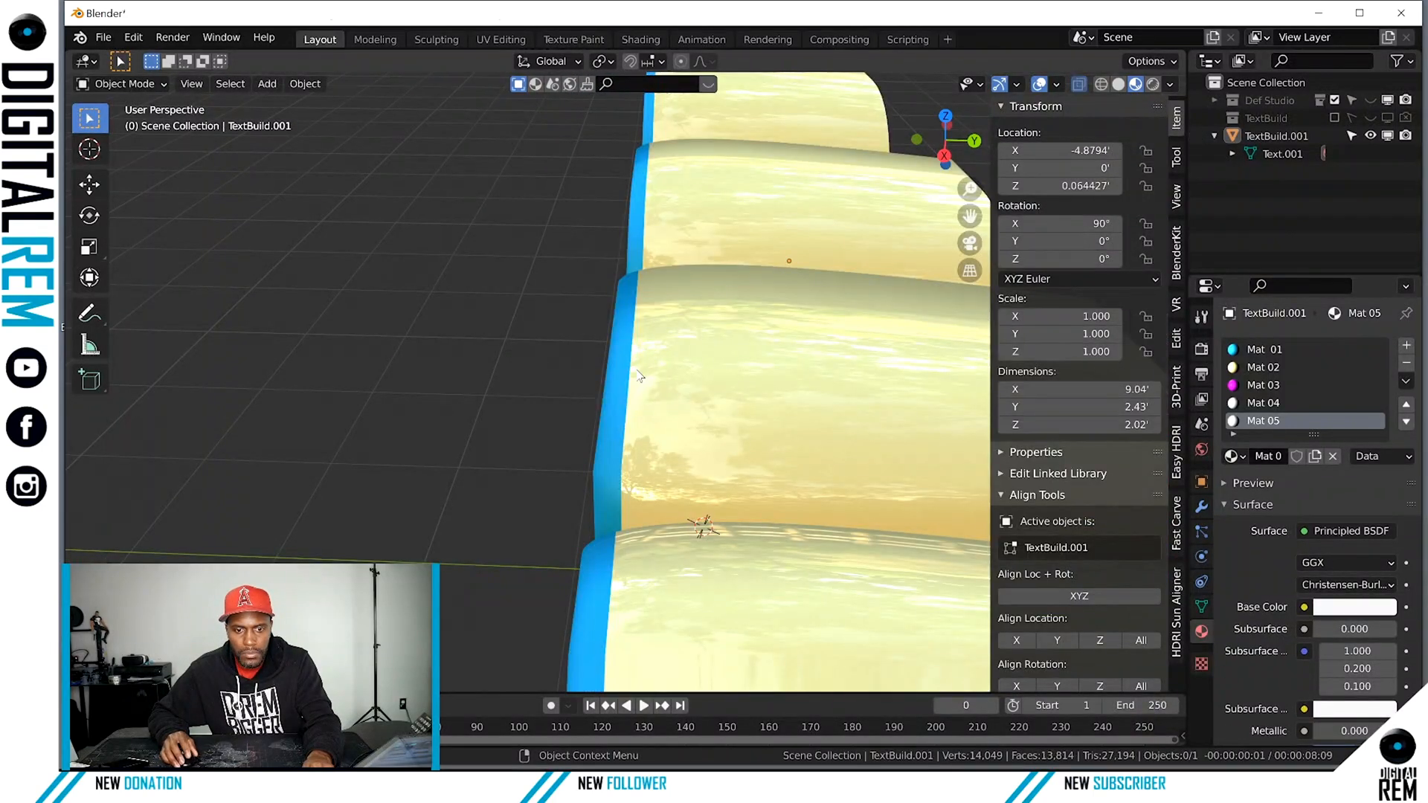
{"action": "middle_click_drag", "start_coordinate": [621, 372], "coordinate": [778, 341]}
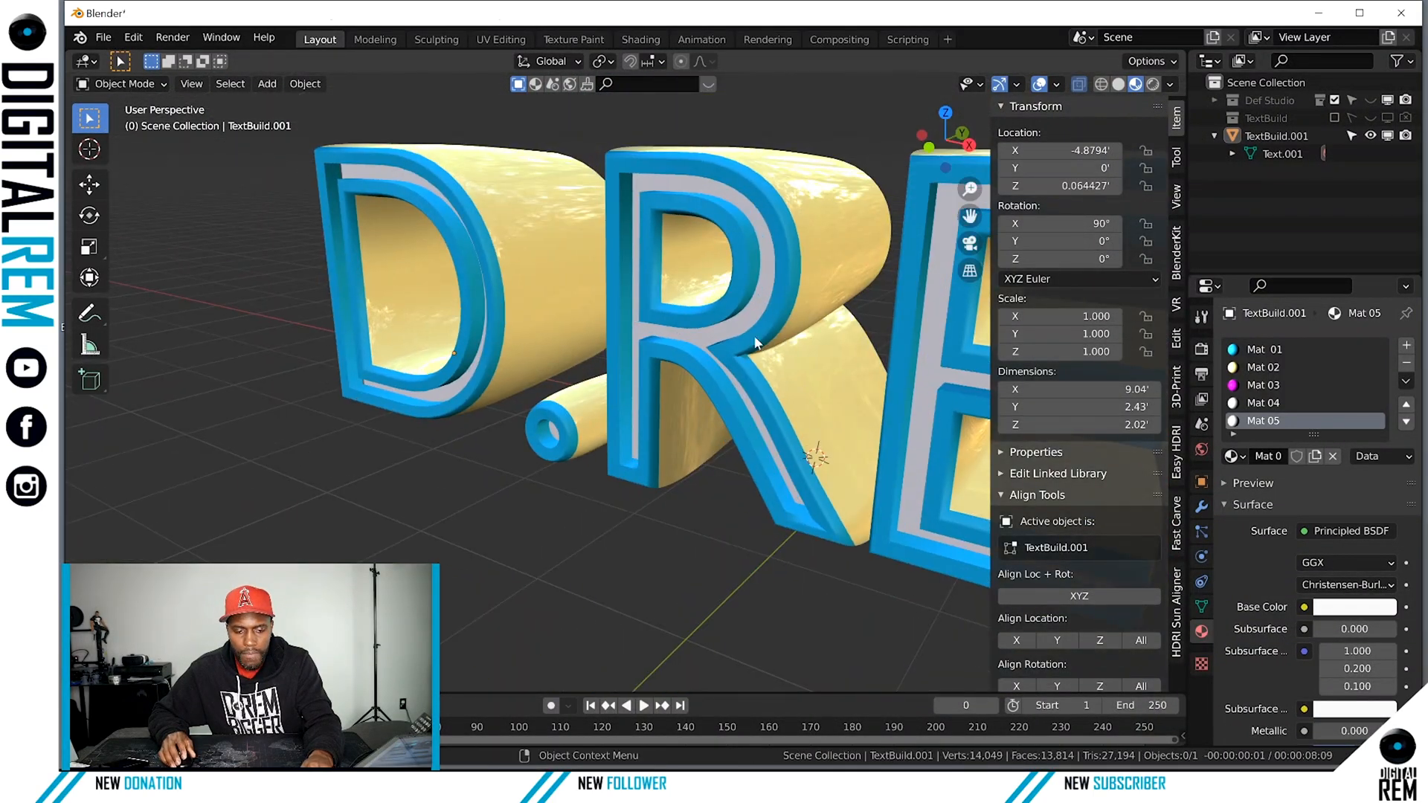
Re-enter Edit Mode and box-select all the visible rim faces across the letters.
{"action": "left_click", "coordinate": [149, 88]}
{"action": "left_click", "coordinate": [128, 122]}
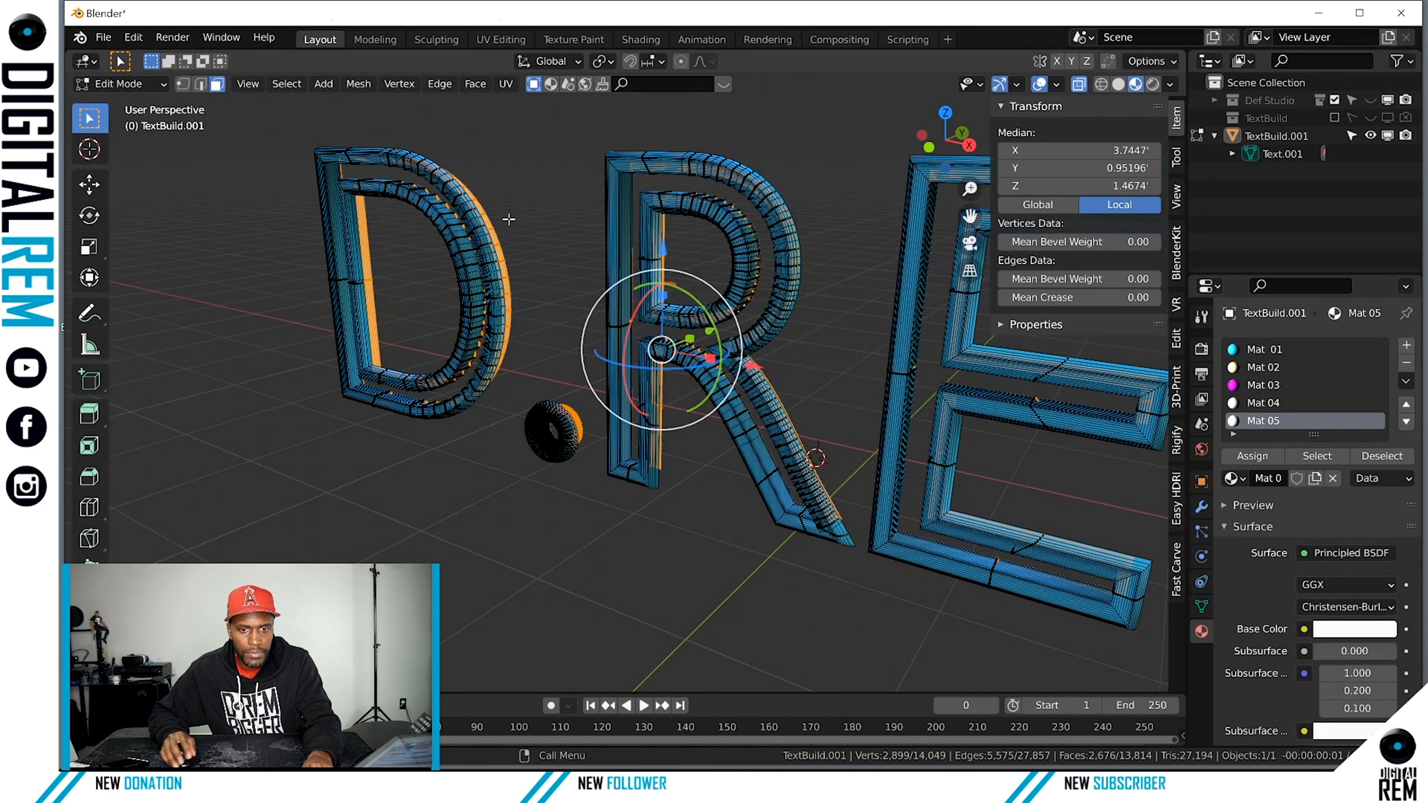
{"action": "middle_click_drag", "start_coordinate": [509, 219], "coordinate": [395, 250]}
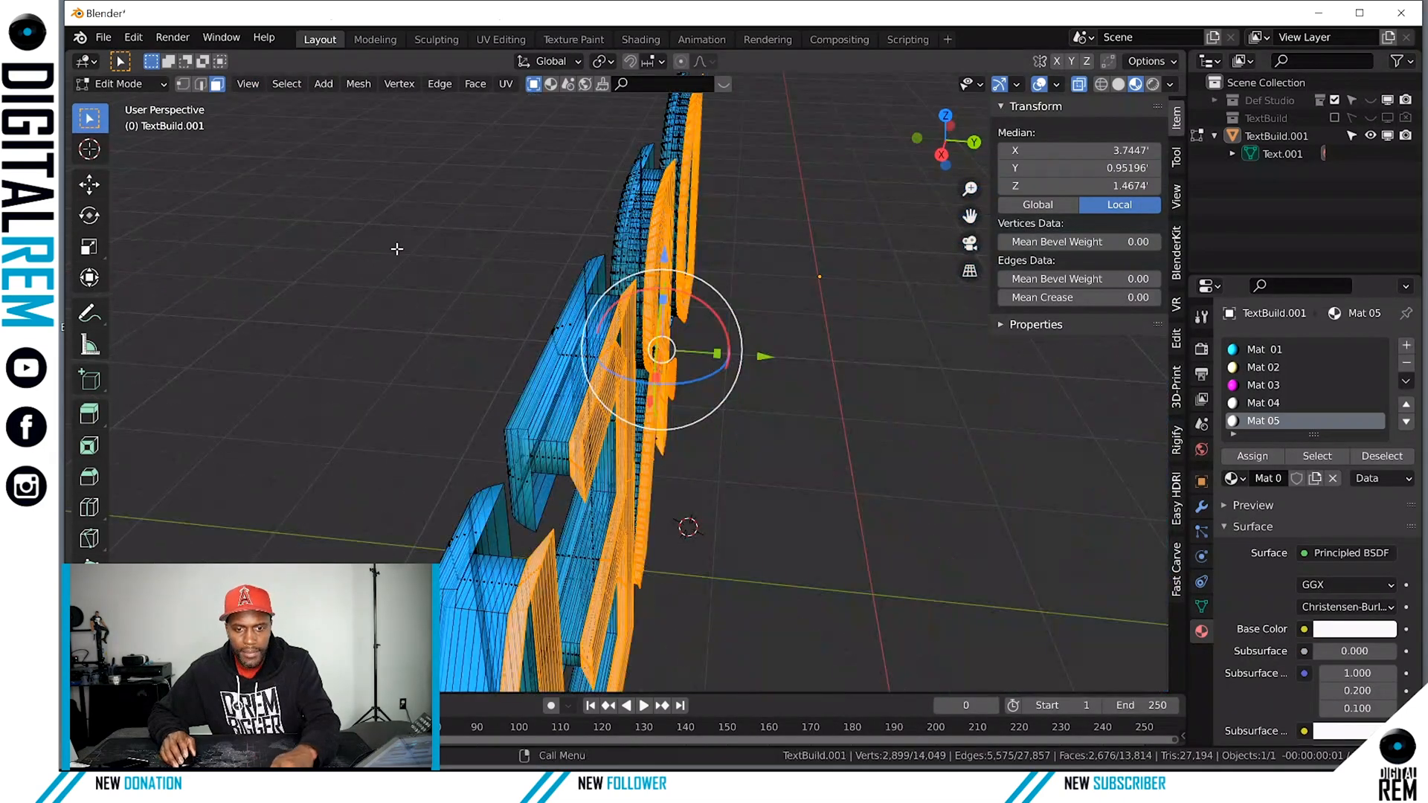
{"action": "left_click", "coordinate": [726, 273]}
{"action": "middle_click_drag", "start_coordinate": [732, 268], "coordinate": [592, 174]}
{"action": "left_click_drag", "start_coordinate": [592, 172], "coordinate": [799, 554]}
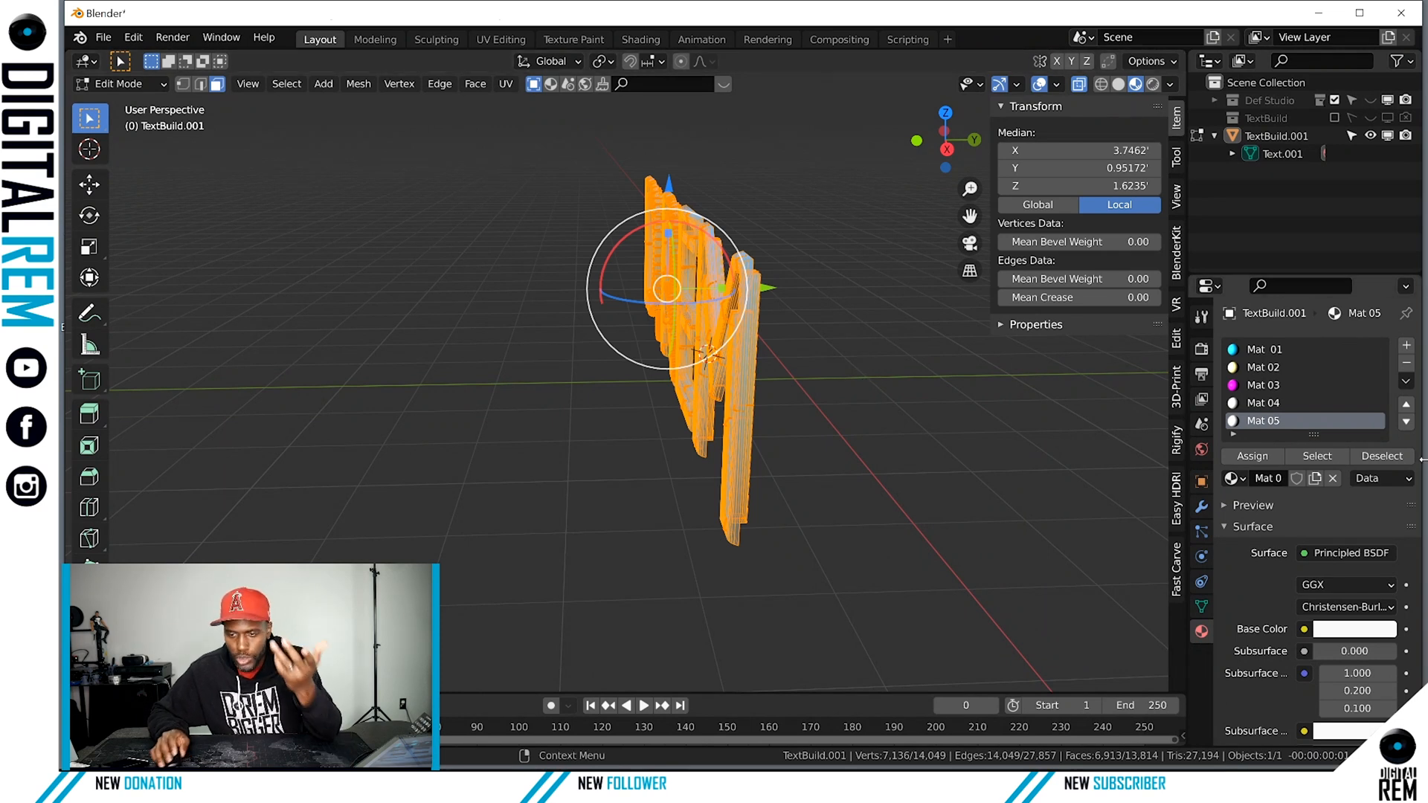
Add a sixth material named Mat 06, assign it to the selected rim faces, and return the text to Object Mode.
{"action": "left_click", "coordinate": [1407, 345]}
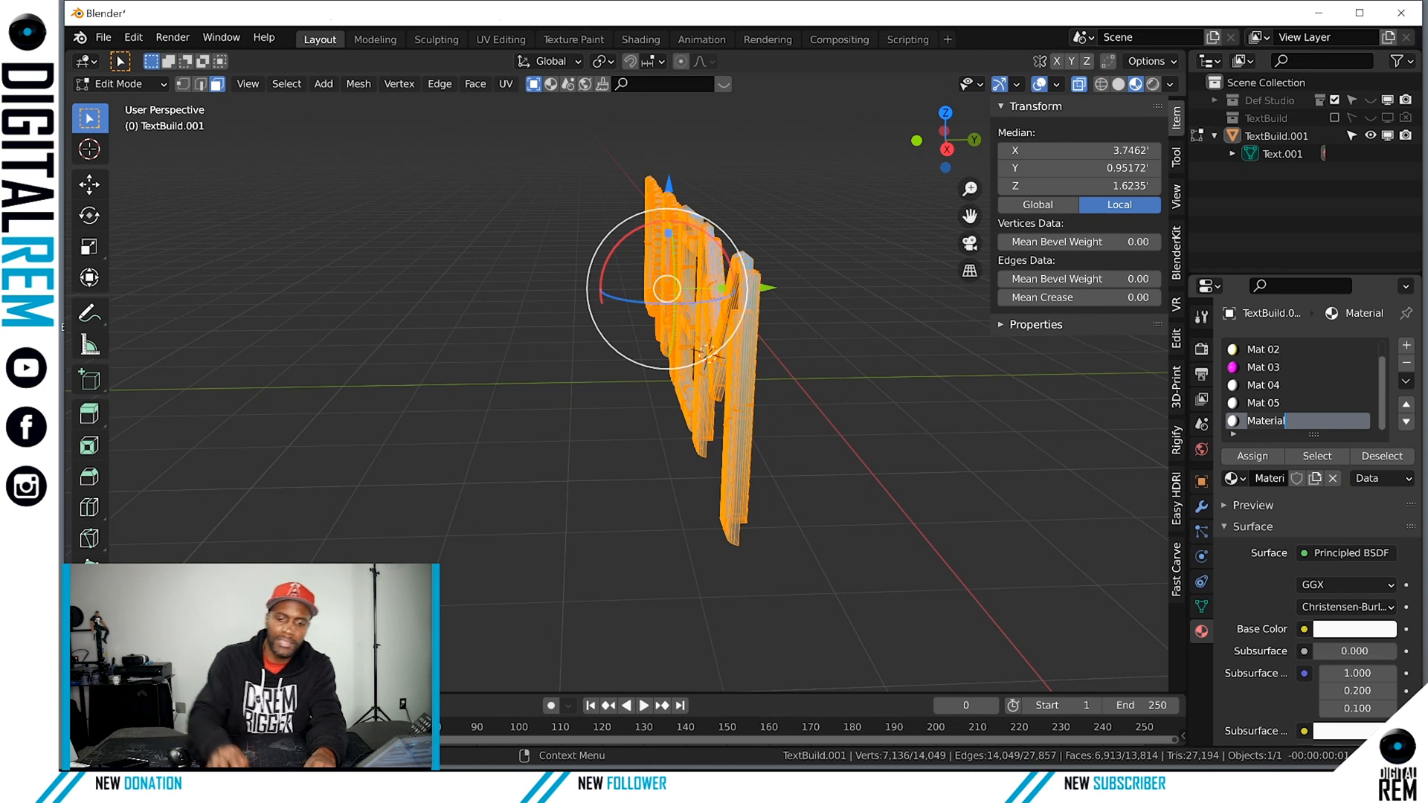
{"action": "type", "text": "Mat 06"}
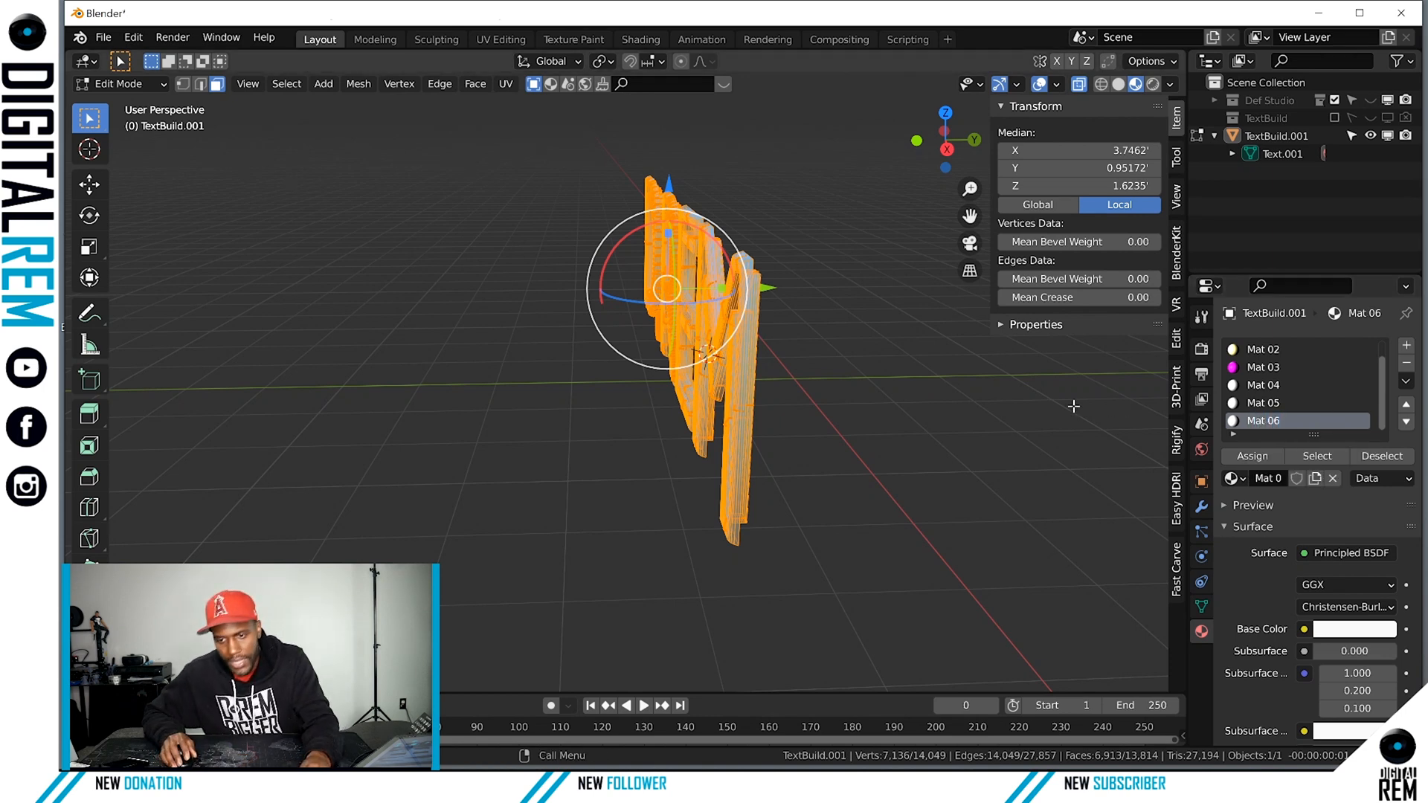
{"action": "left_click", "coordinate": [1241, 456]}
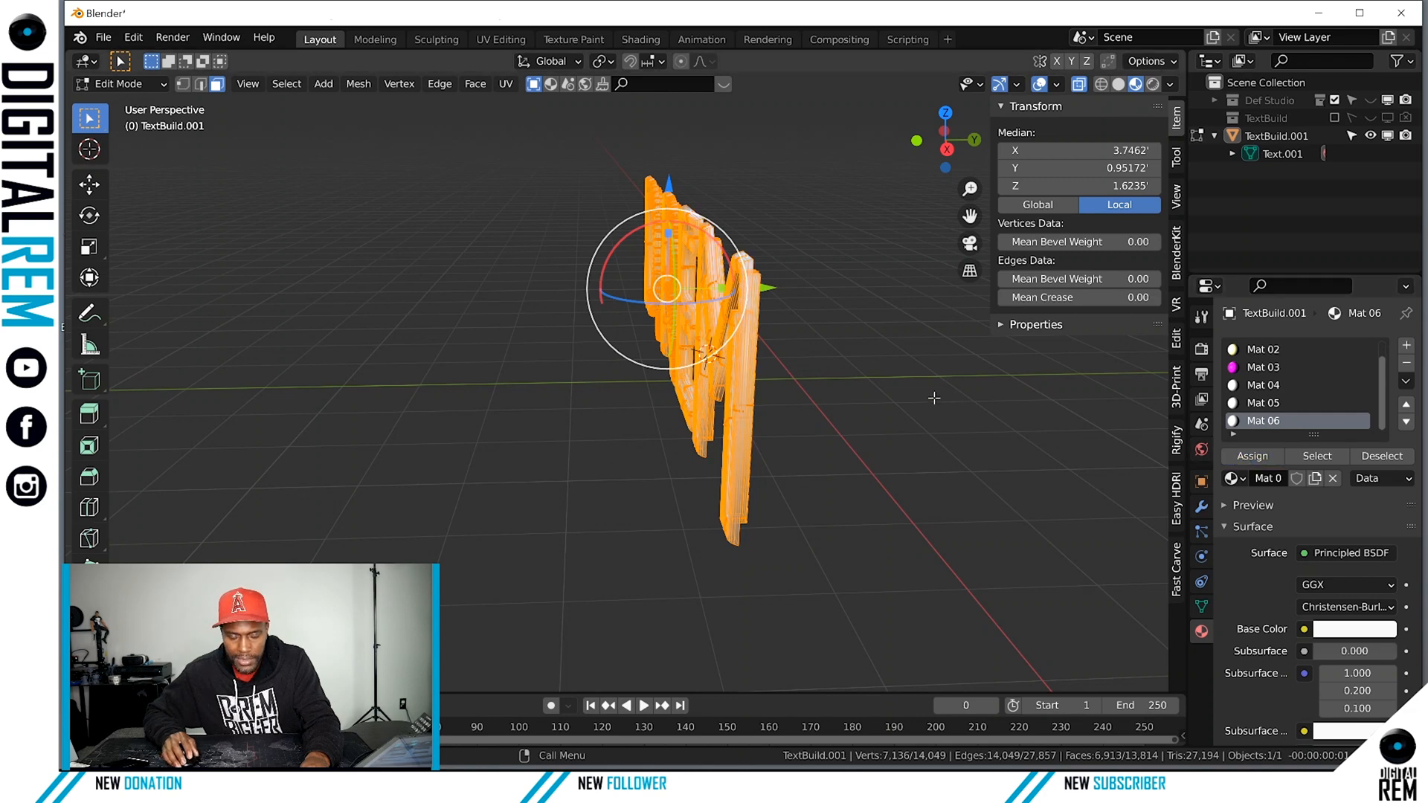
{"action": "key", "text": "ctrl+Tab"}
{"action": "left_click", "coordinate": [778, 398]}
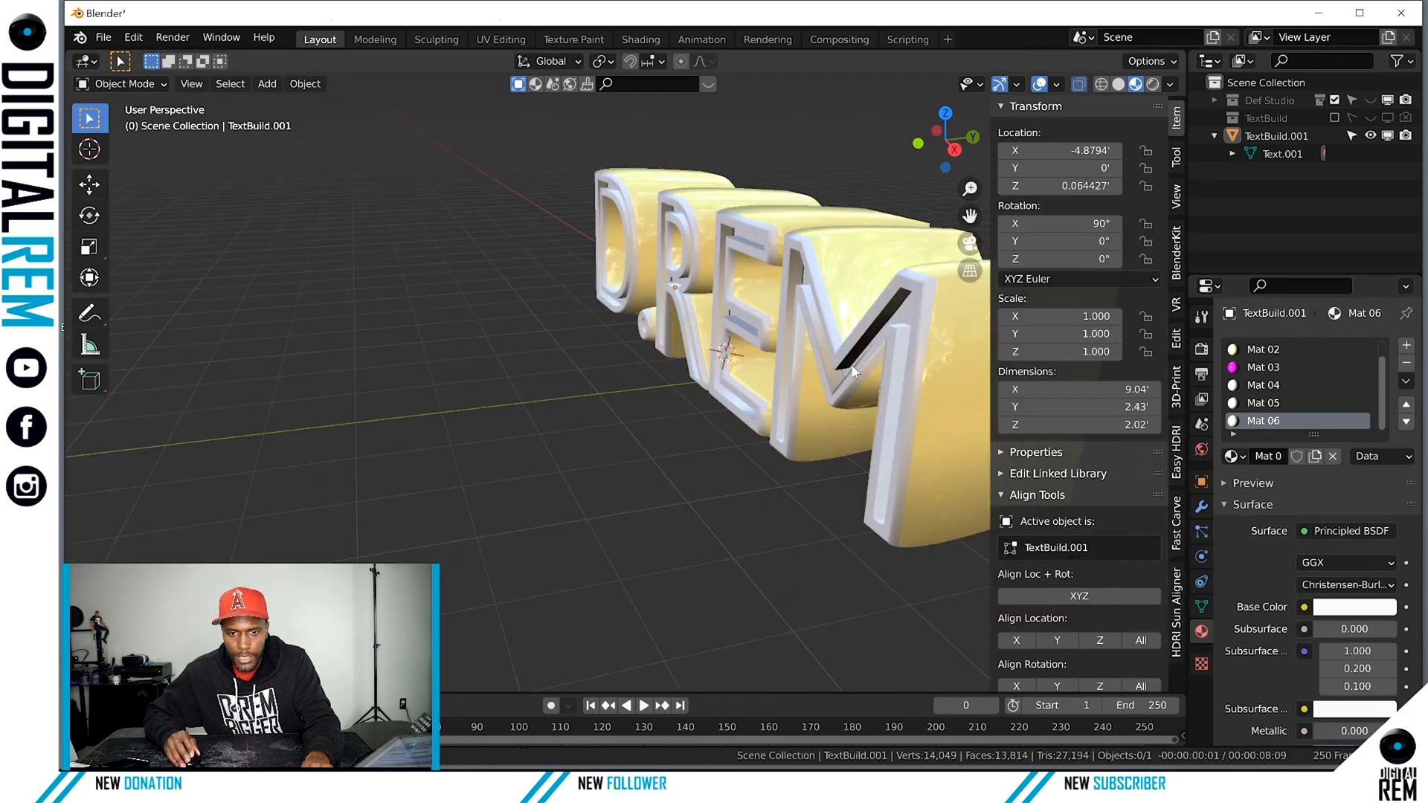
{"action": "middle_click_drag", "start_coordinate": [883, 359], "coordinate": [610, 356], "text": "shift"}
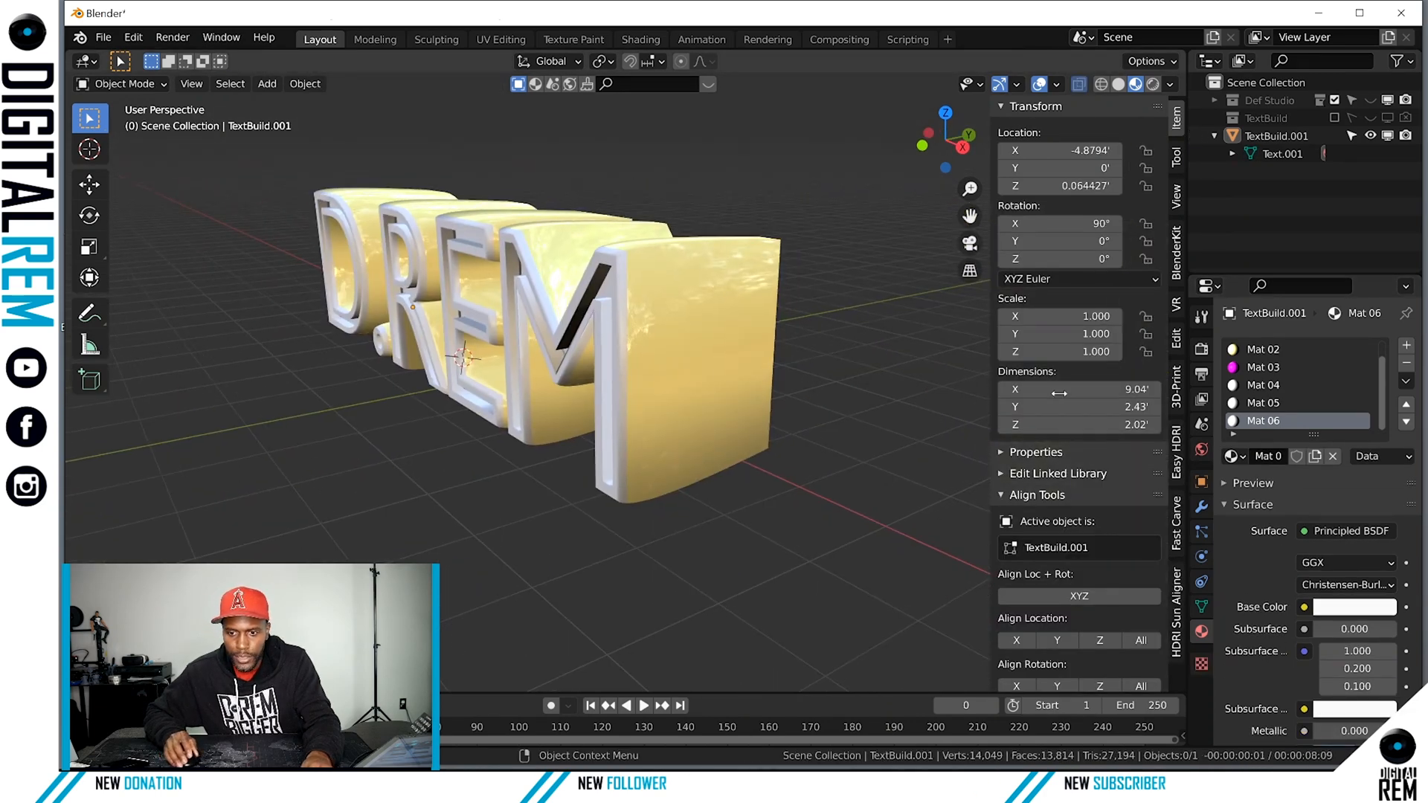
Make Mat 05 the active material slot and put the text back in Edit Mode, comparing it with its Object Mode appearance.
{"action": "left_click", "coordinate": [1253, 404]}
{"action": "key", "text": "ctrl+Tab"}
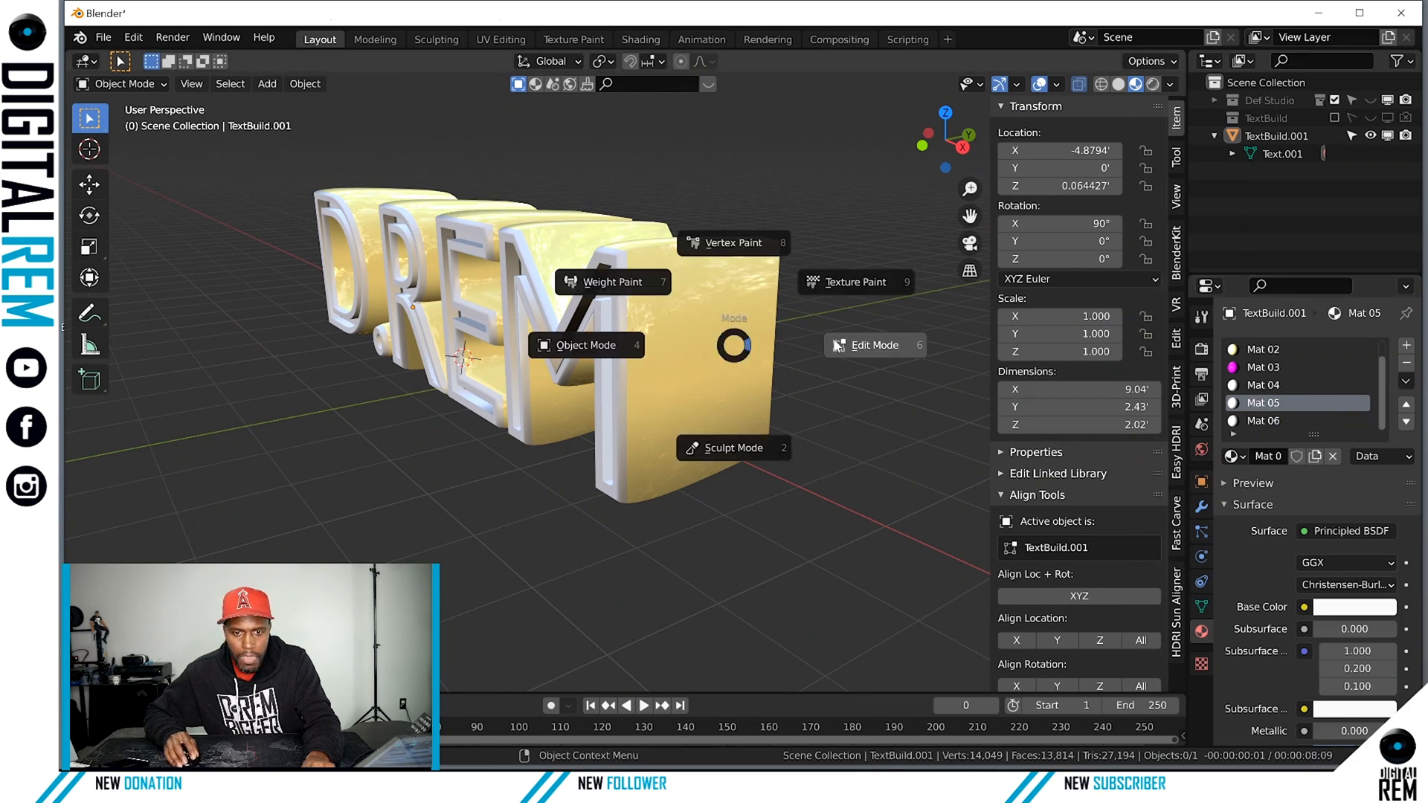
{"action": "left_click", "coordinate": [785, 354]}
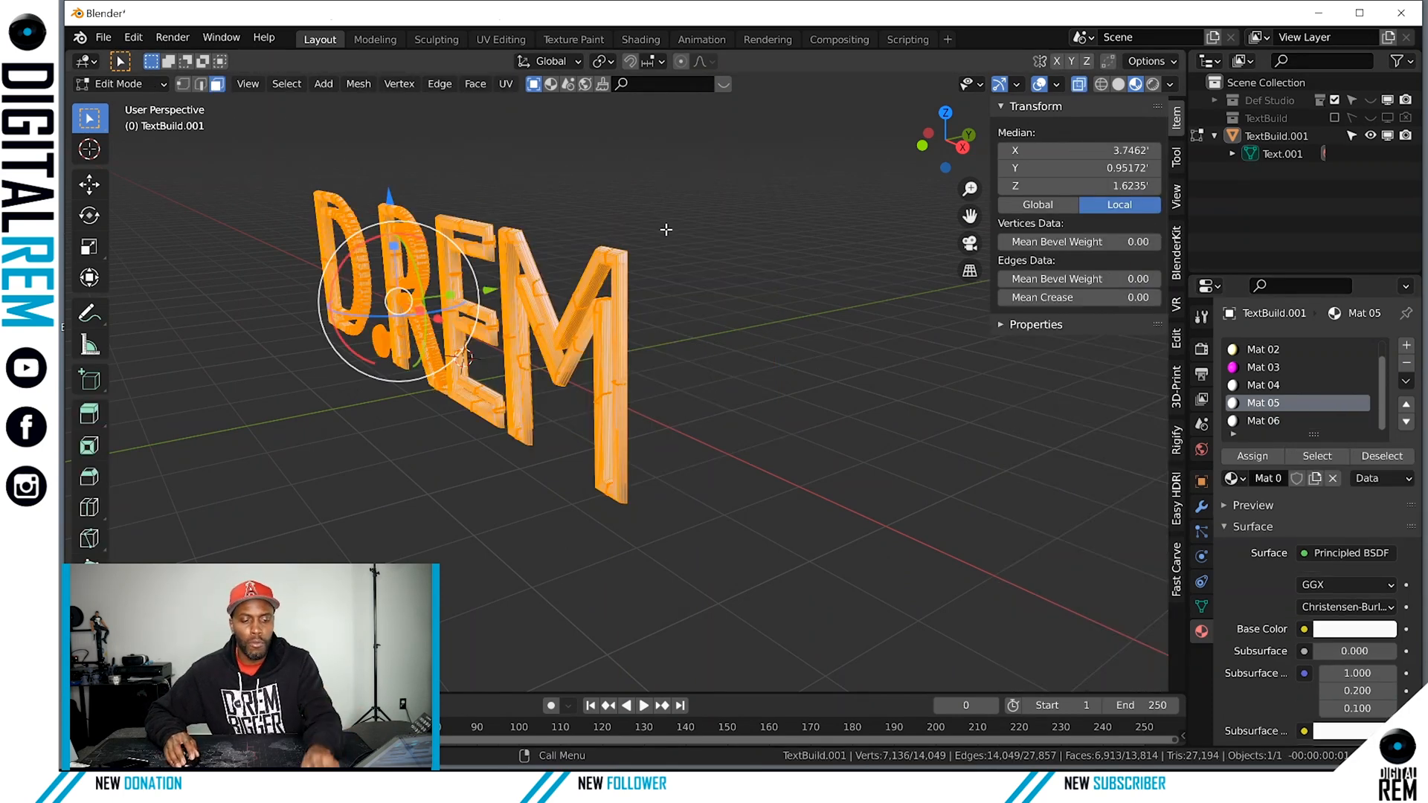
{"action": "key", "text": "ctrl+Tab"}
{"action": "left_click", "coordinate": [520, 235]}
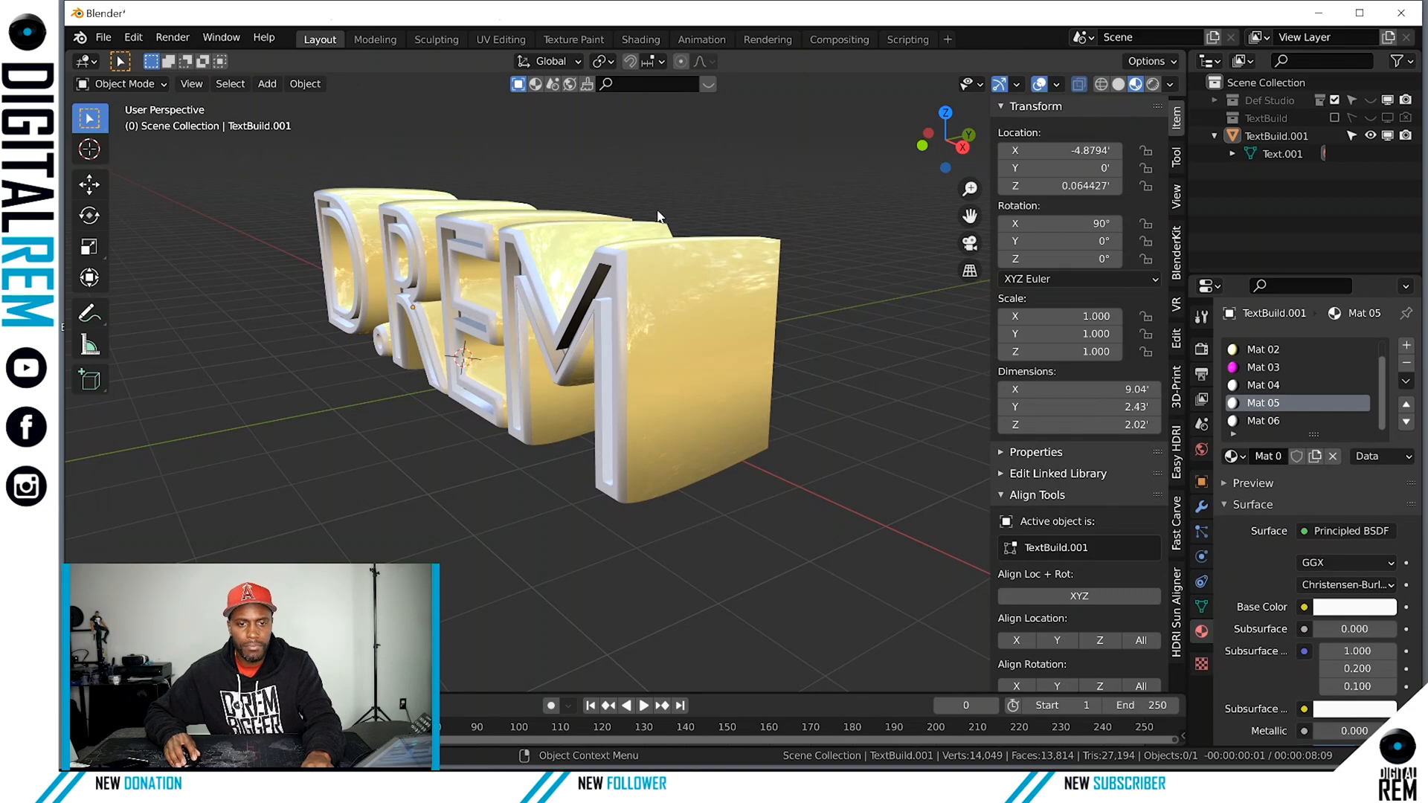
{"action": "key", "text": "ctrl+Tab"}
{"action": "left_click", "coordinate": [796, 209]}
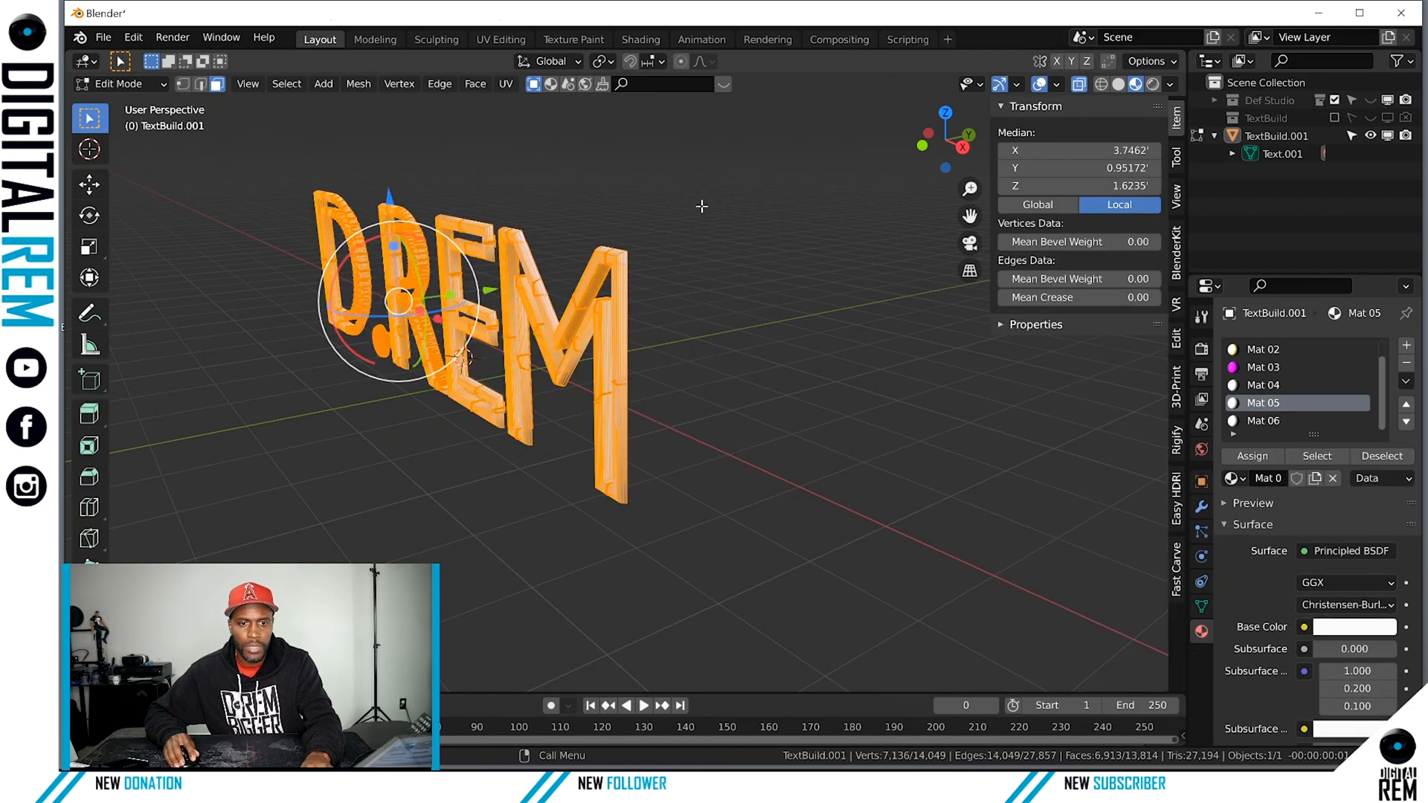
Clear the rim selection, reveal all hidden faces of the text mesh and deselect everything.
{"action": "key", "text": "alt+a"}
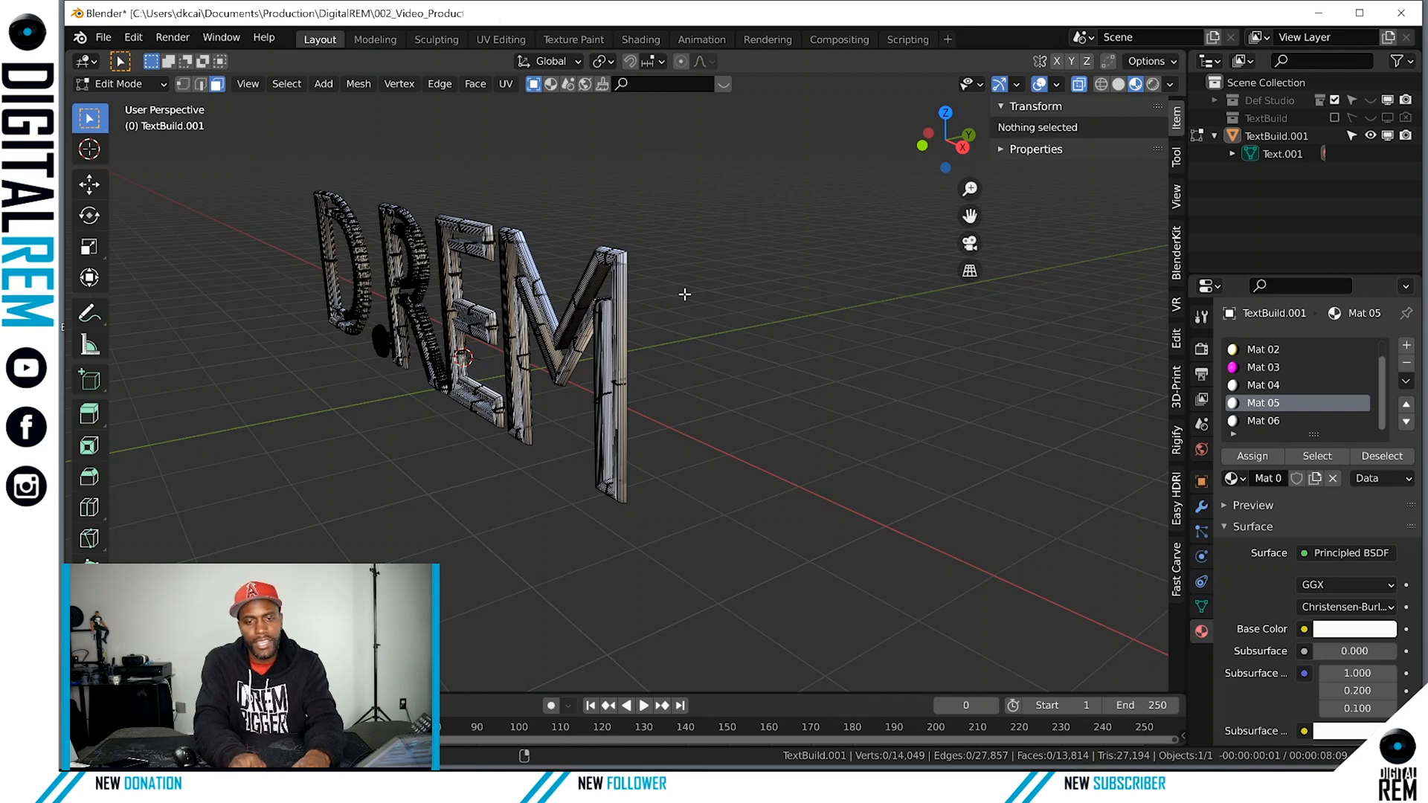
{"action": "key", "text": "alt+h"}
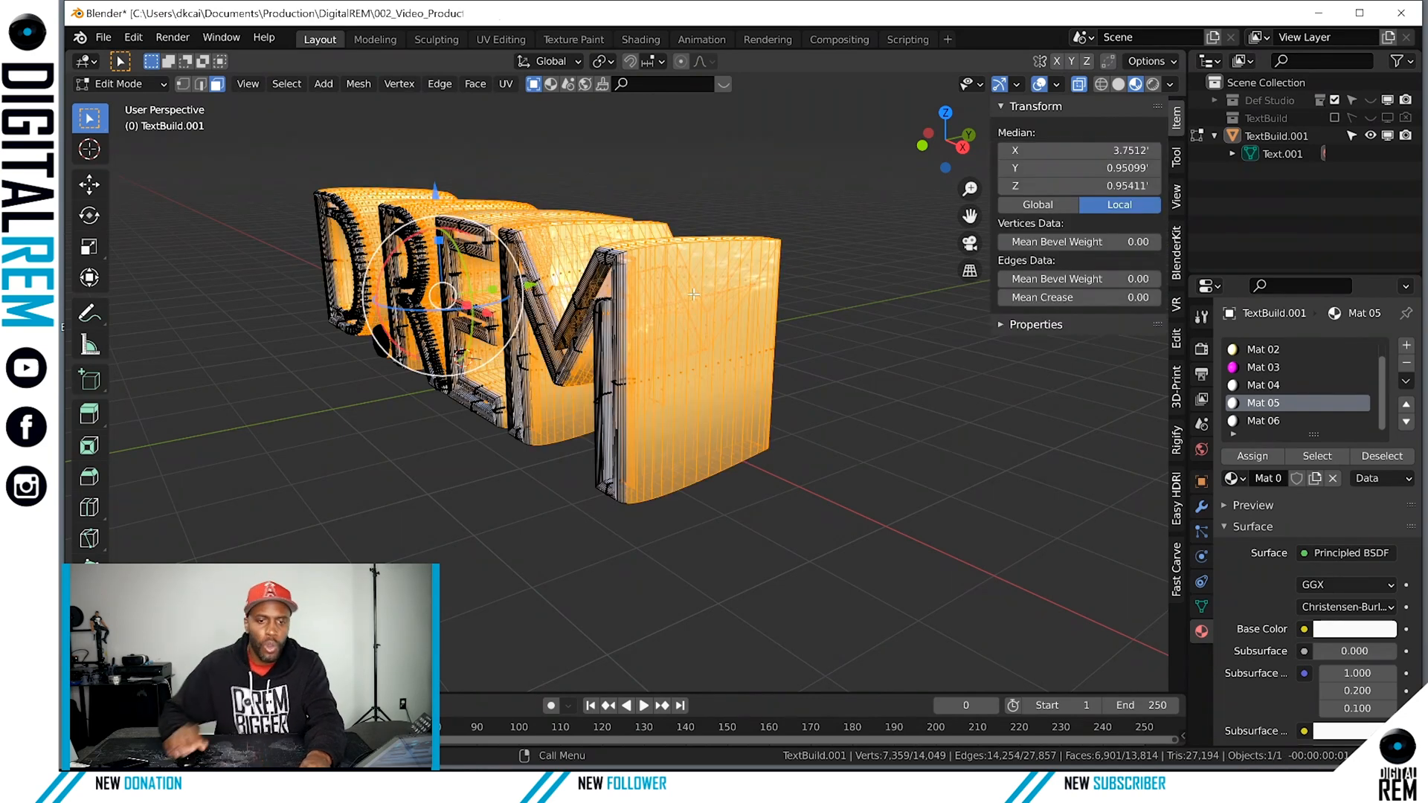
{"action": "left_click", "coordinate": [358, 83]}
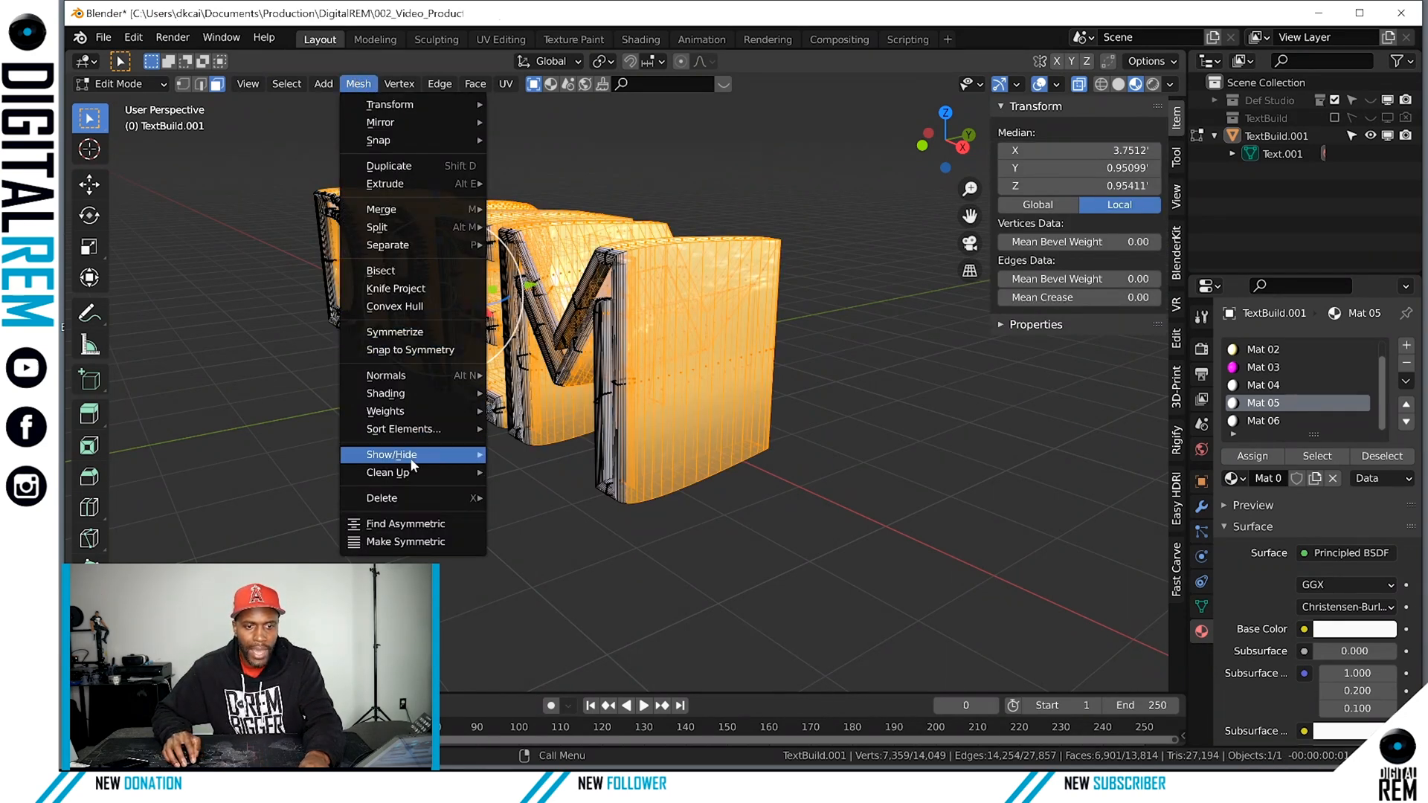
{"action": "mouse_move", "coordinate": [410, 455]}
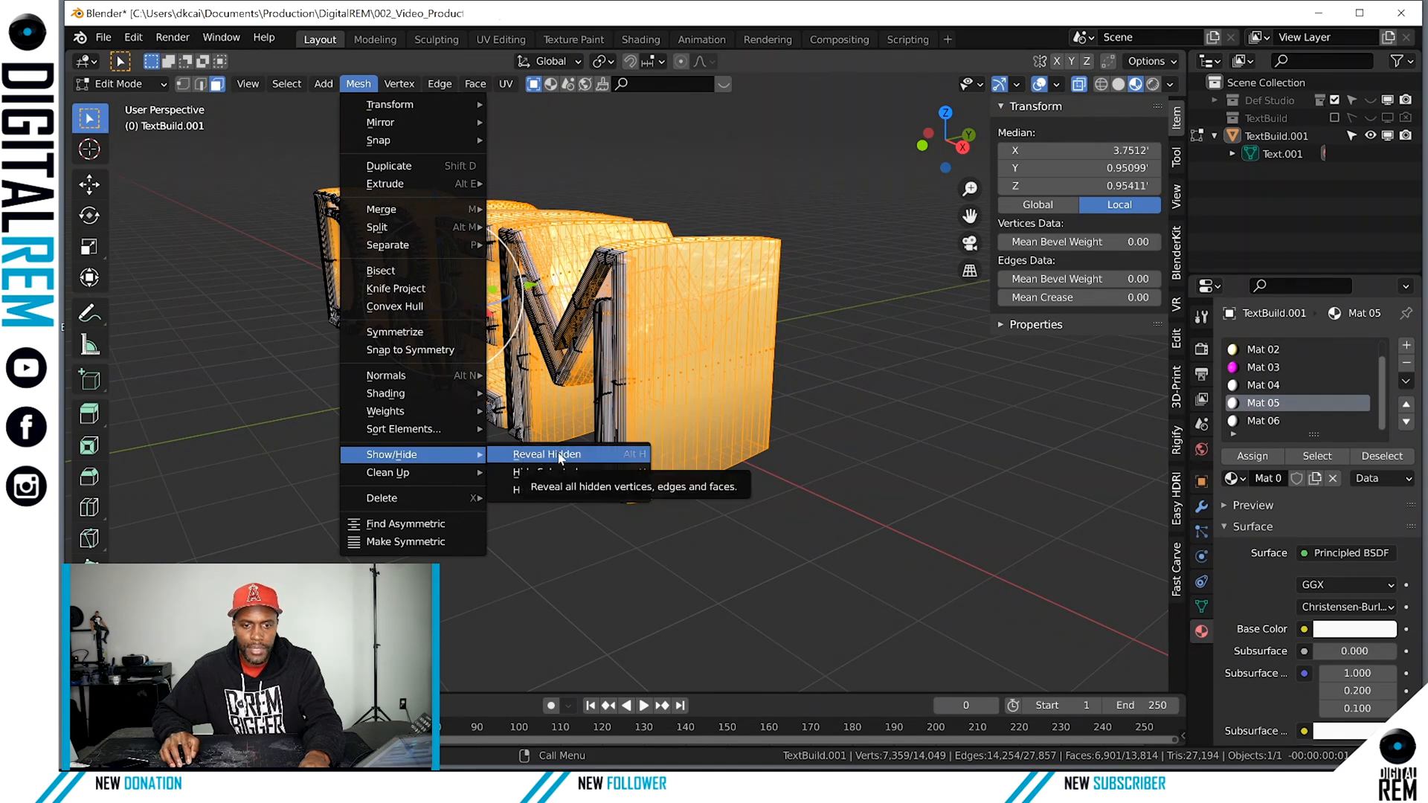
{"action": "left_click", "coordinate": [879, 391]}
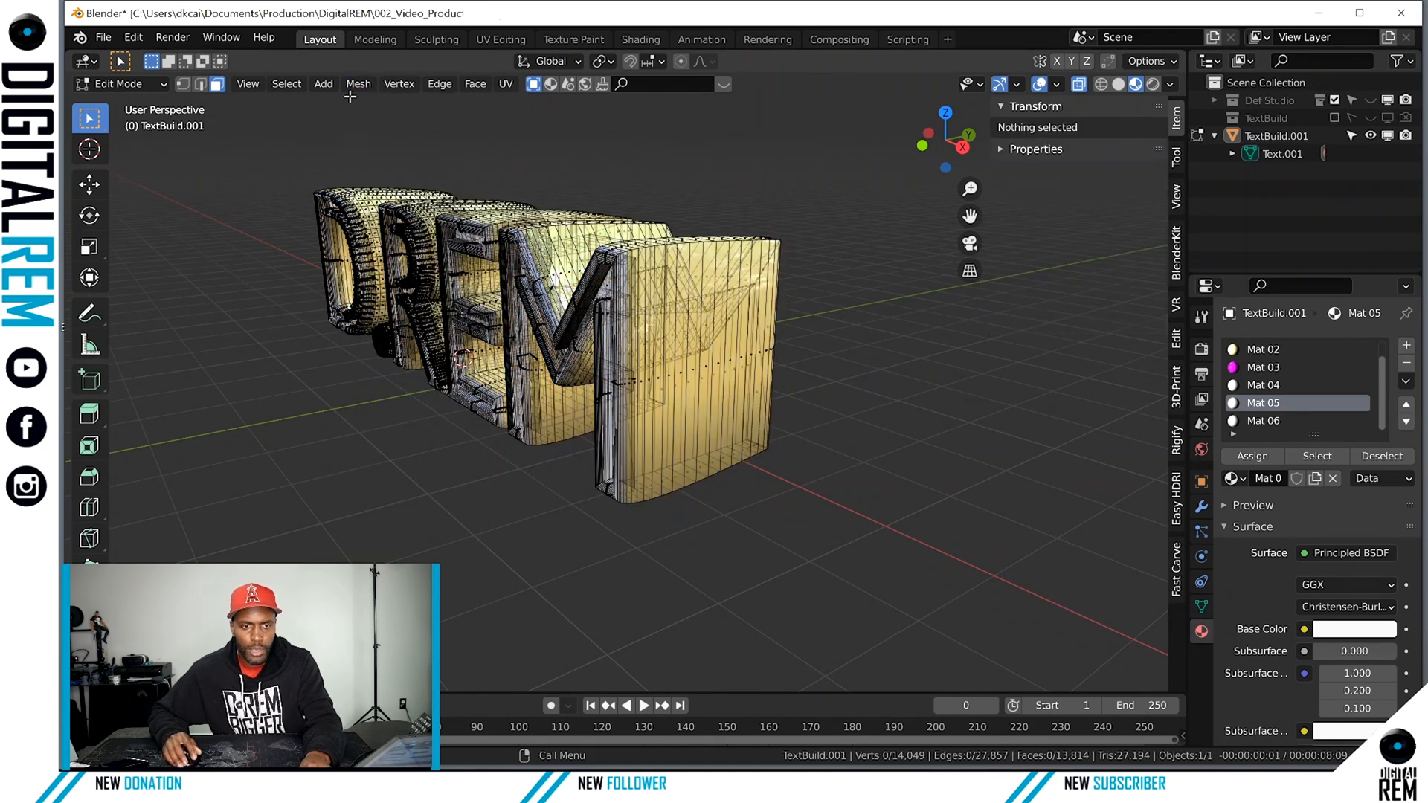
{"action": "left_click", "coordinate": [319, 84]}
{"action": "mouse_move", "coordinate": [293, 86]}
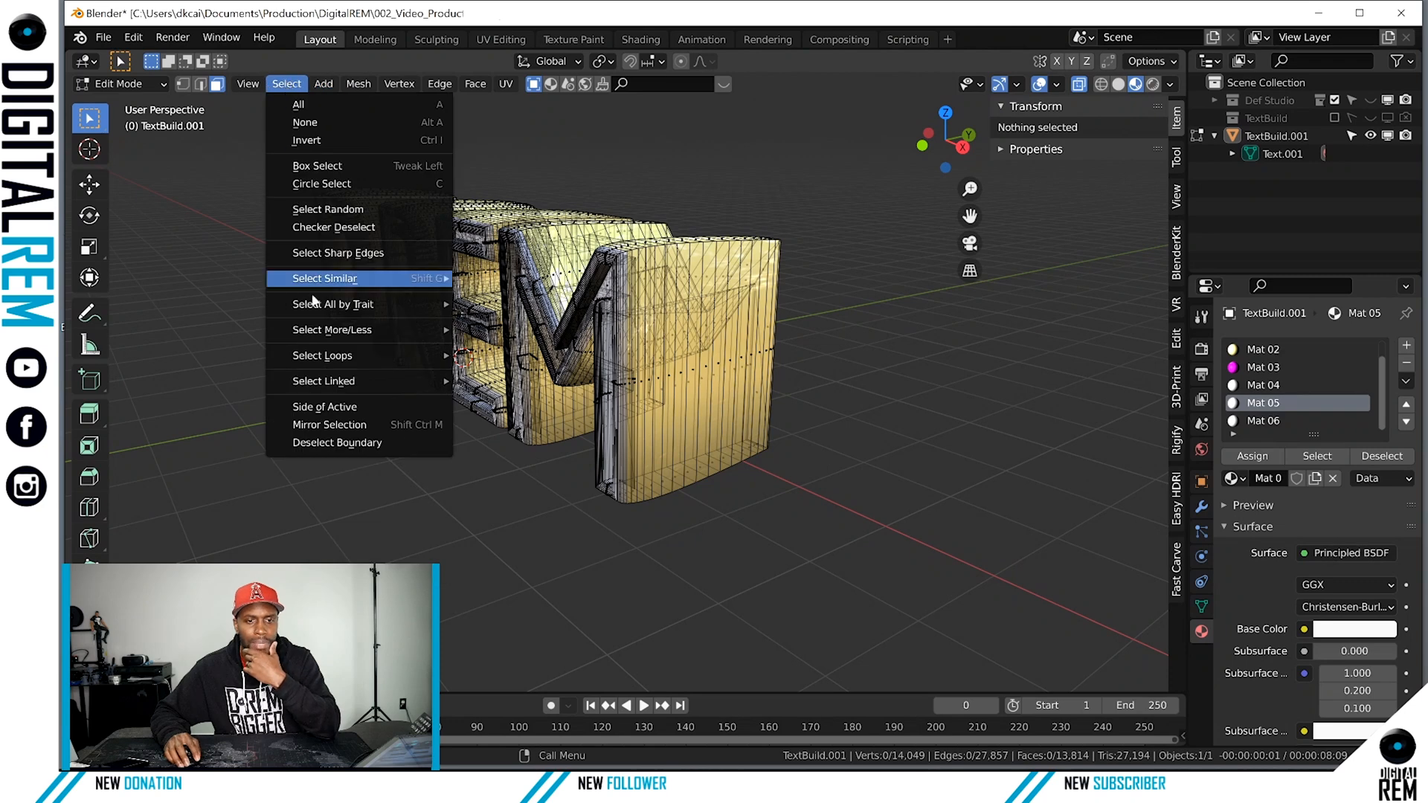
{"action": "mouse_move", "coordinate": [329, 359]}
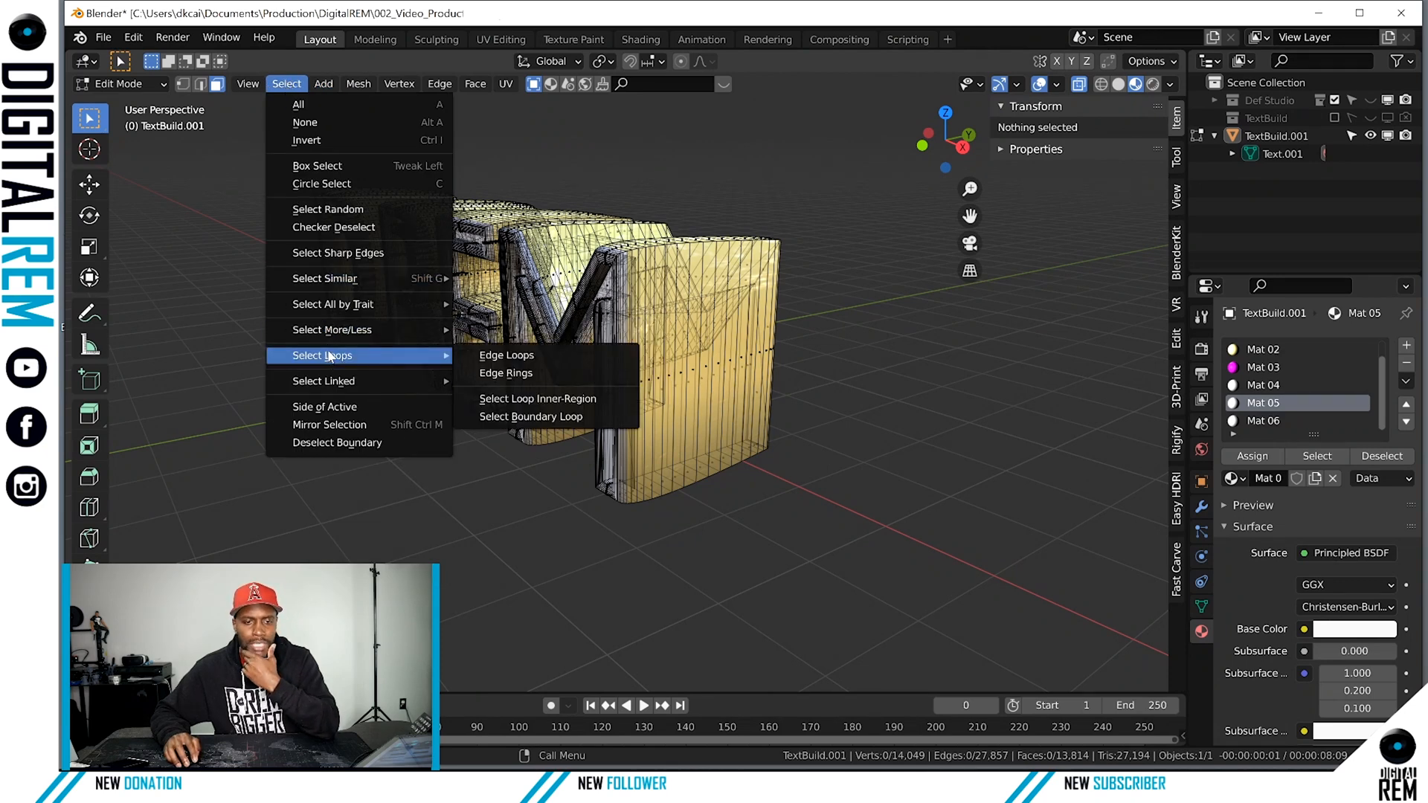
{"action": "left_click", "coordinate": [364, 84]}
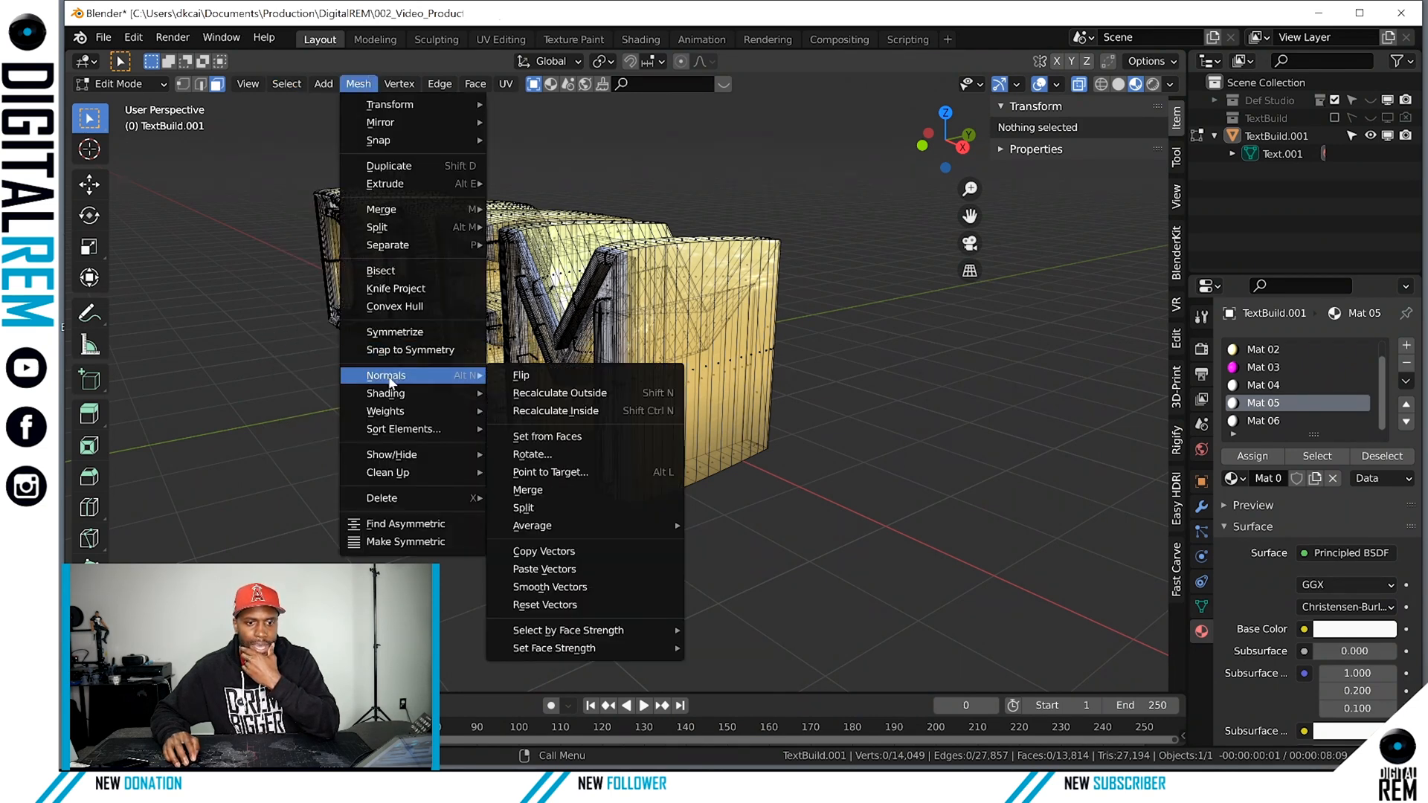
{"action": "mouse_move", "coordinate": [400, 458]}
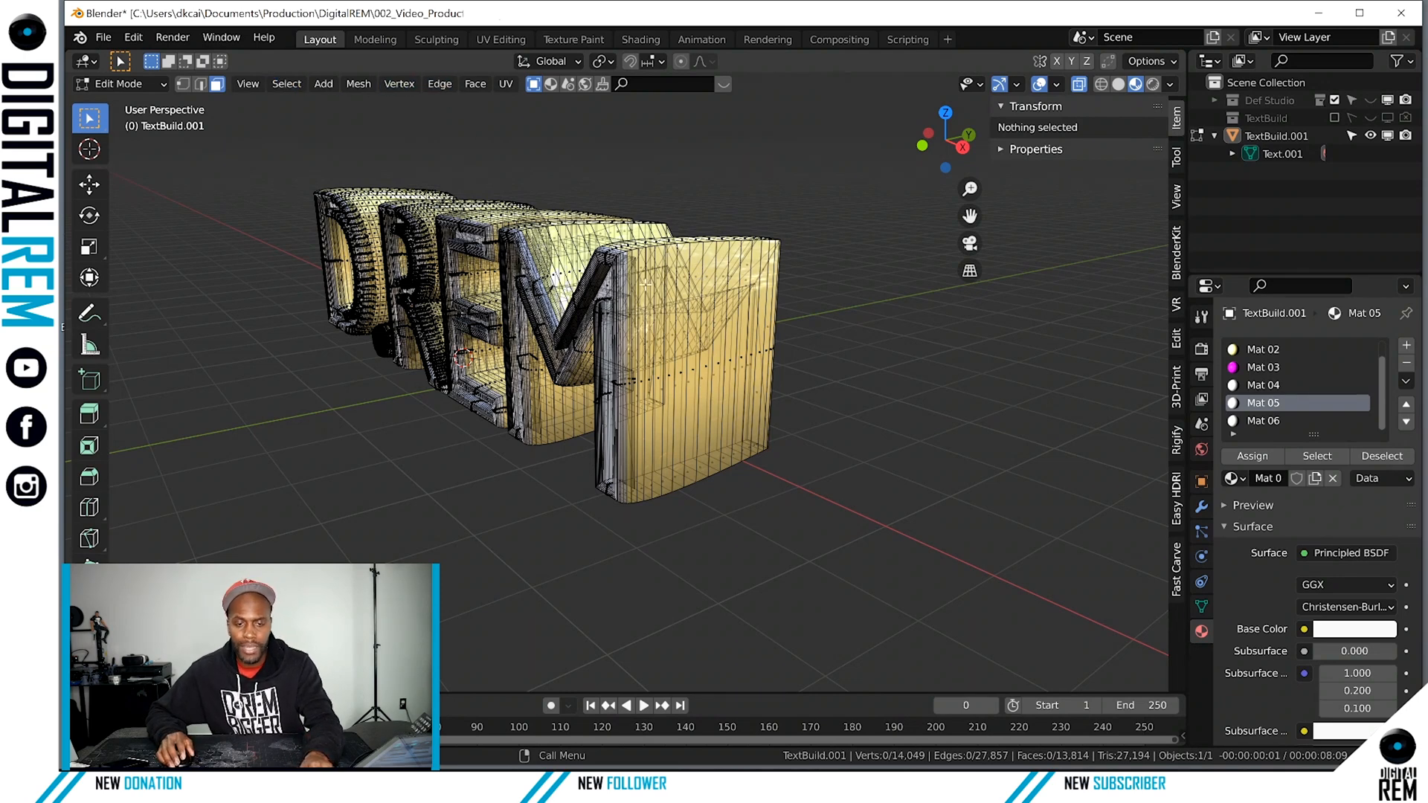
Return the text to Object Mode, deselect it and make Mat 04 the active material slot.
{"action": "key", "text": "ctrl+Tab"}
{"action": "left_click", "coordinate": [473, 297]}
{"action": "key", "text": "alt+a"}
{"action": "mouse_move", "coordinate": [760, 303]}
{"action": "middle_mouse_down"}
{"action": "mouse_move", "coordinate": [720, 305]}
{"action": "mouse_move", "coordinate": [744, 312]}
{"action": "middle_mouse_up"}
{"action": "left_click", "coordinate": [1275, 387]}
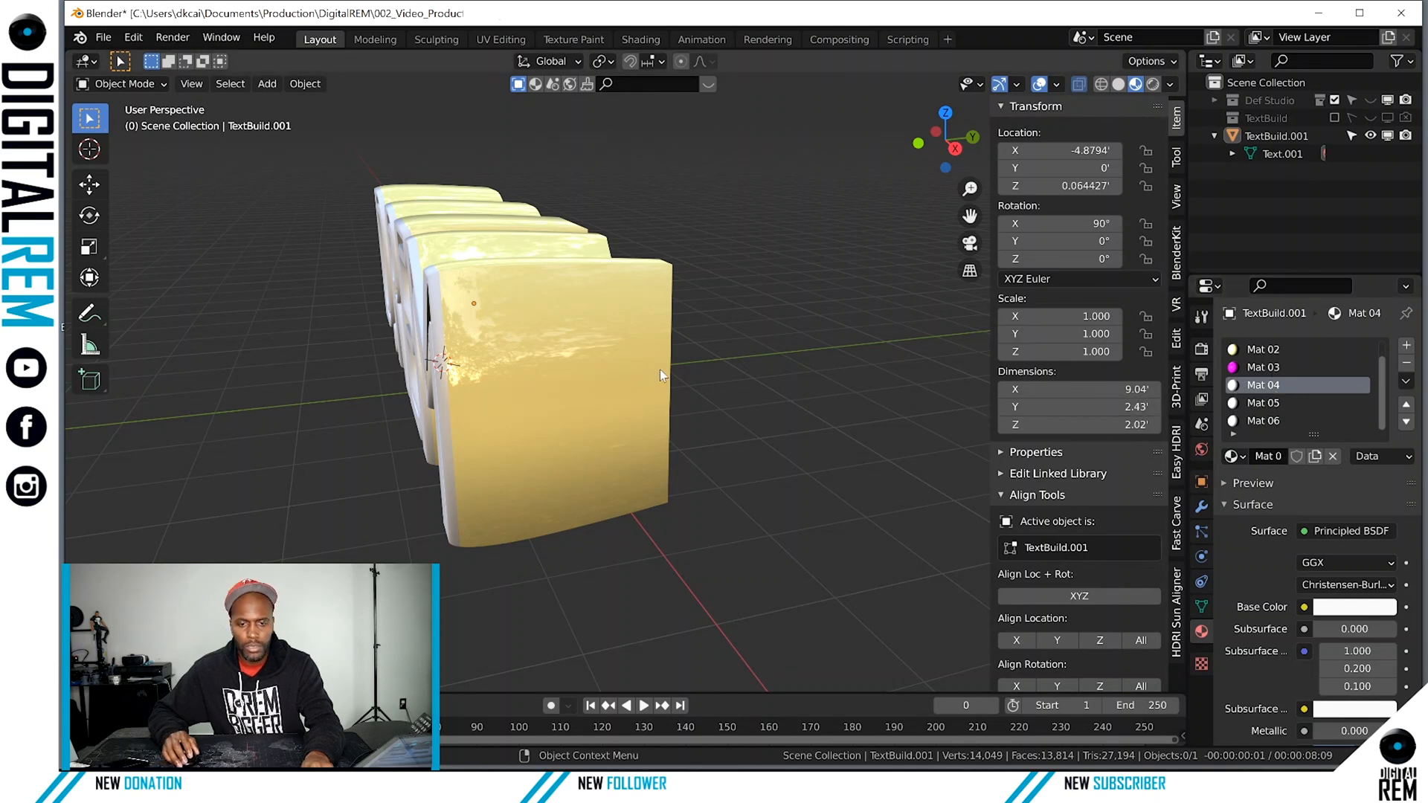
Put the text back in Edit Mode and turn off X-ray display.
{"action": "key", "text": "ctrl+Tab"}
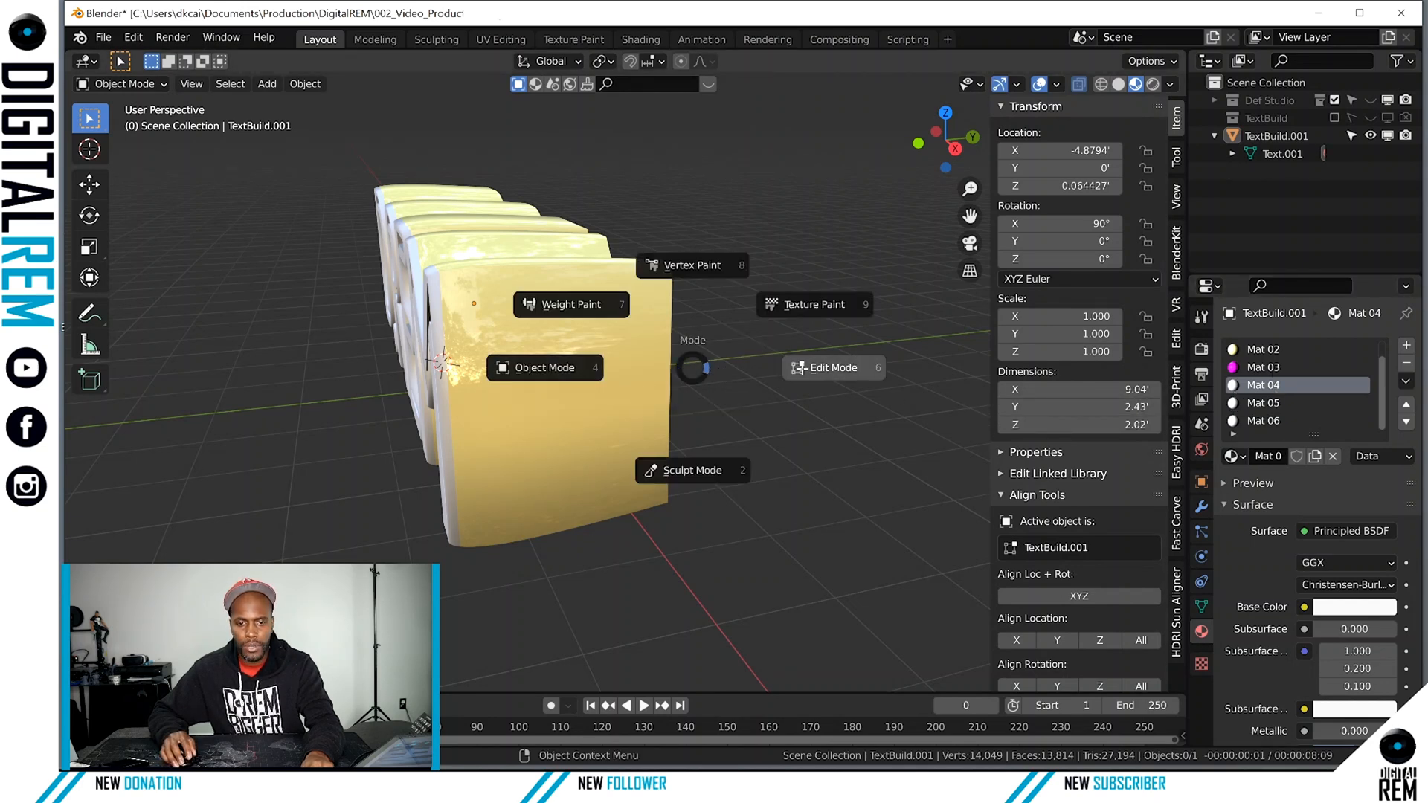
{"action": "left_click", "coordinate": [825, 369]}
{"action": "middle_click_drag", "start_coordinate": [1154, 384], "coordinate": [1033, 215]}
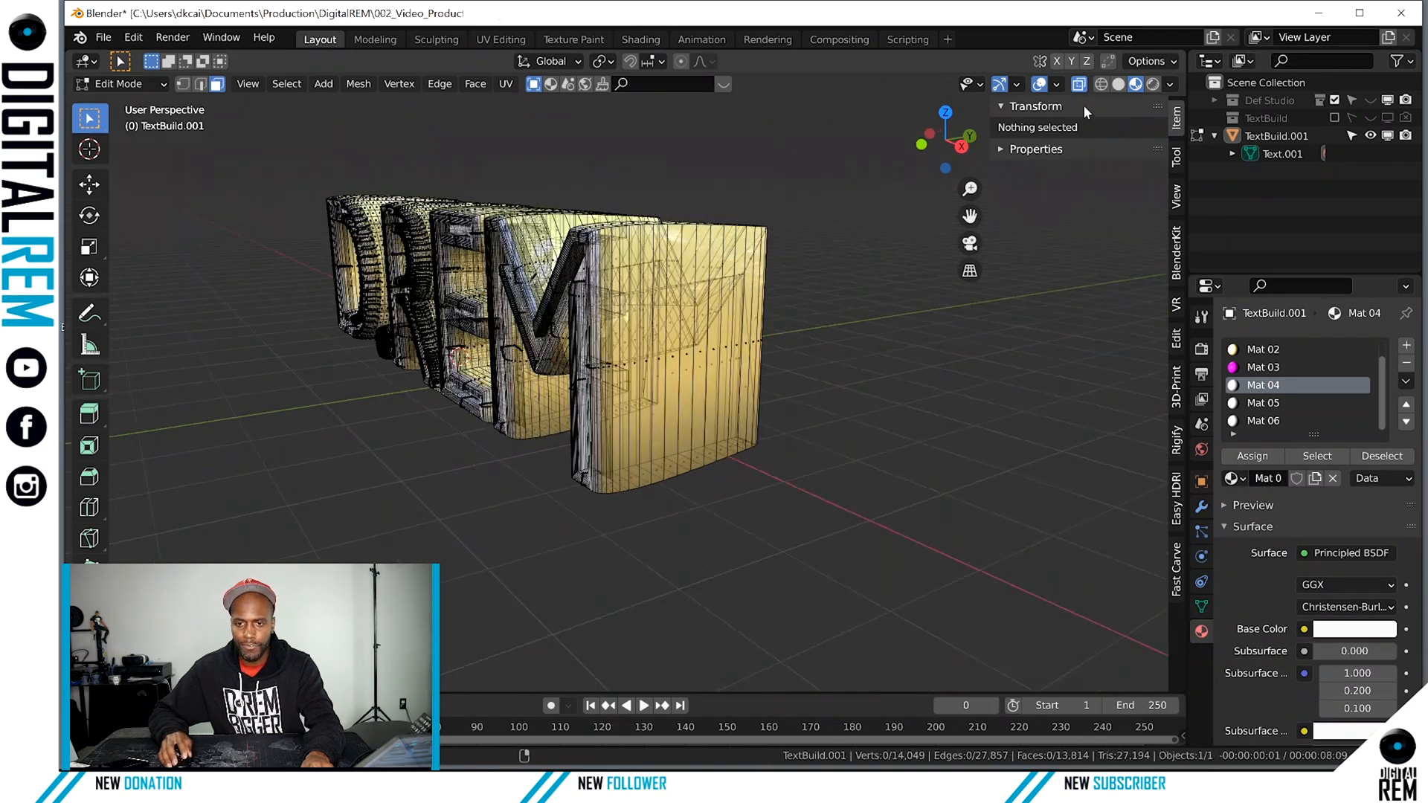
{"action": "left_click", "coordinate": [1079, 84]}
{"action": "middle_click_drag", "start_coordinate": [877, 239], "coordinate": [818, 320]}
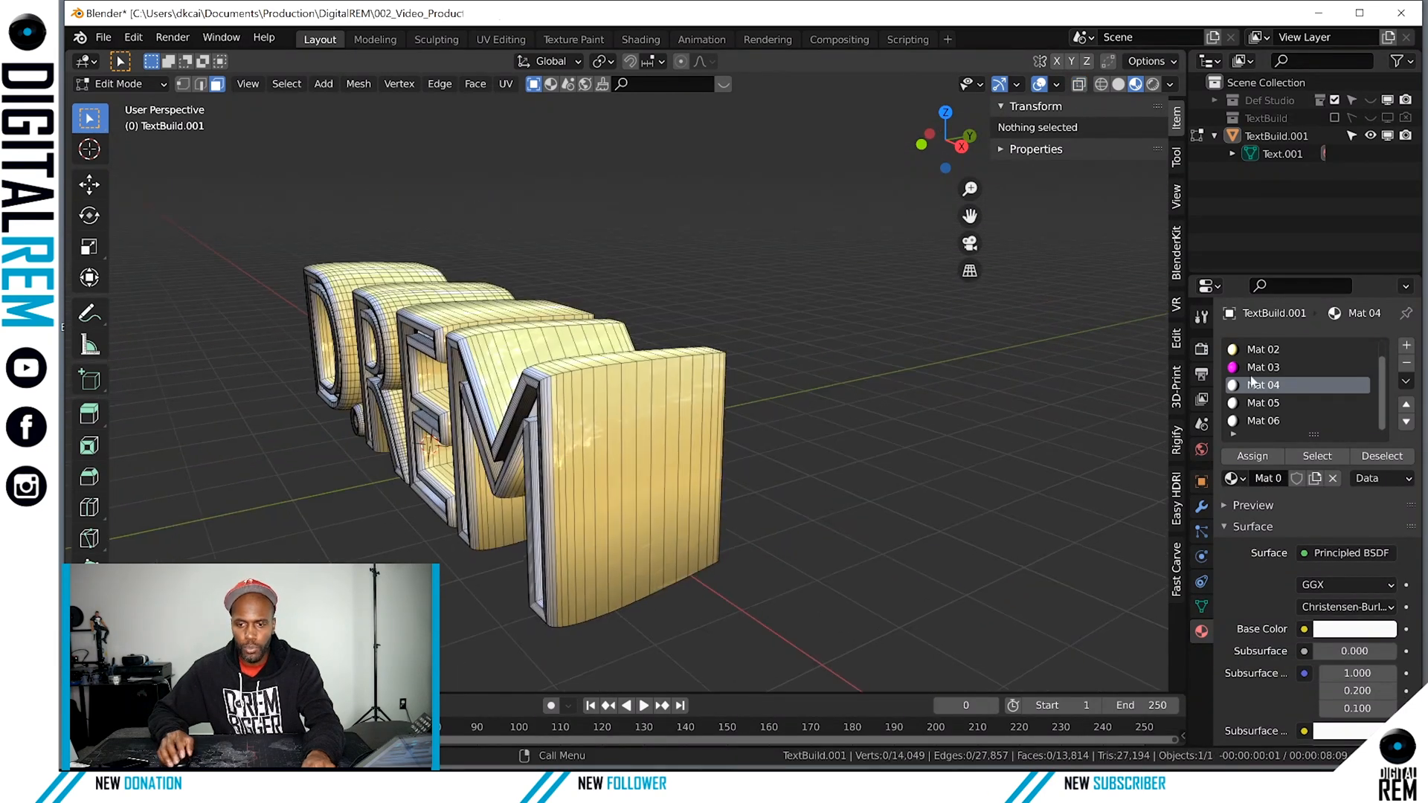
Select the faces assigned to Mat 04, set that material's base color to bright red and clear the selection.
{"action": "left_click", "coordinate": [1304, 459]}
{"action": "middle_click_drag", "start_coordinate": [641, 305], "coordinate": [834, 320]}
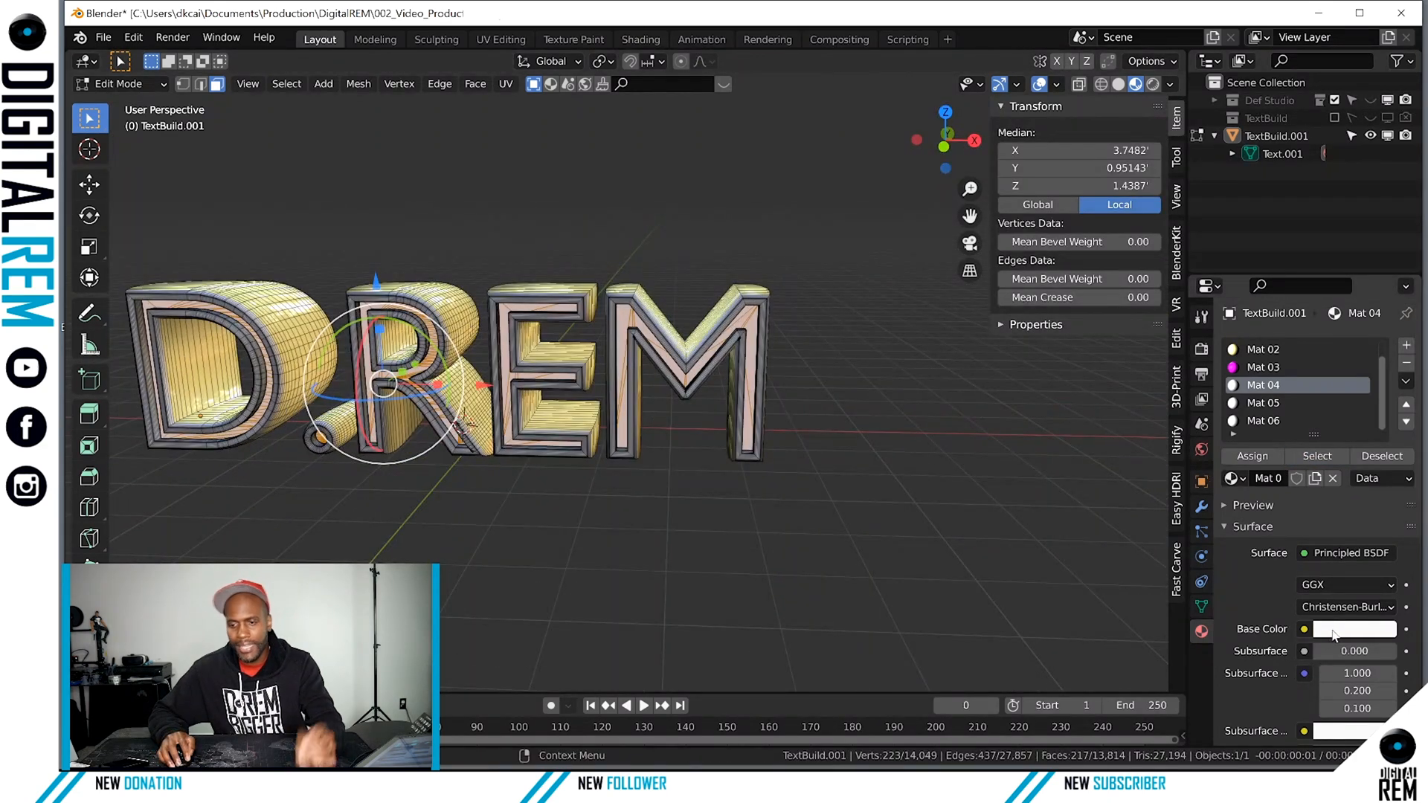
{"action": "left_click", "coordinate": [1334, 634]}
{"action": "left_click", "coordinate": [1308, 488]}
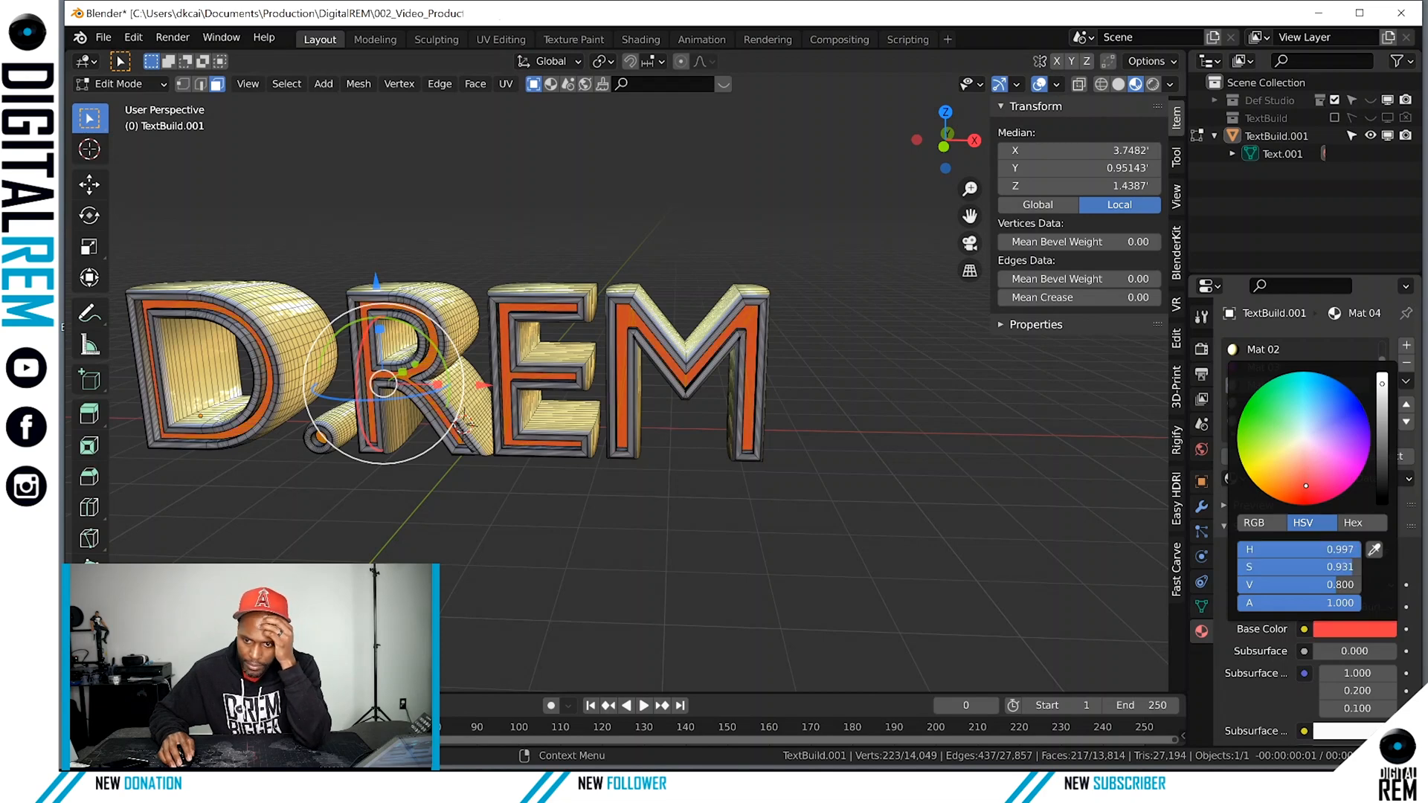
{"action": "left_click_drag", "start_coordinate": [1306, 486], "coordinate": [1299, 505]}
{"action": "left_click", "coordinate": [1066, 476]}
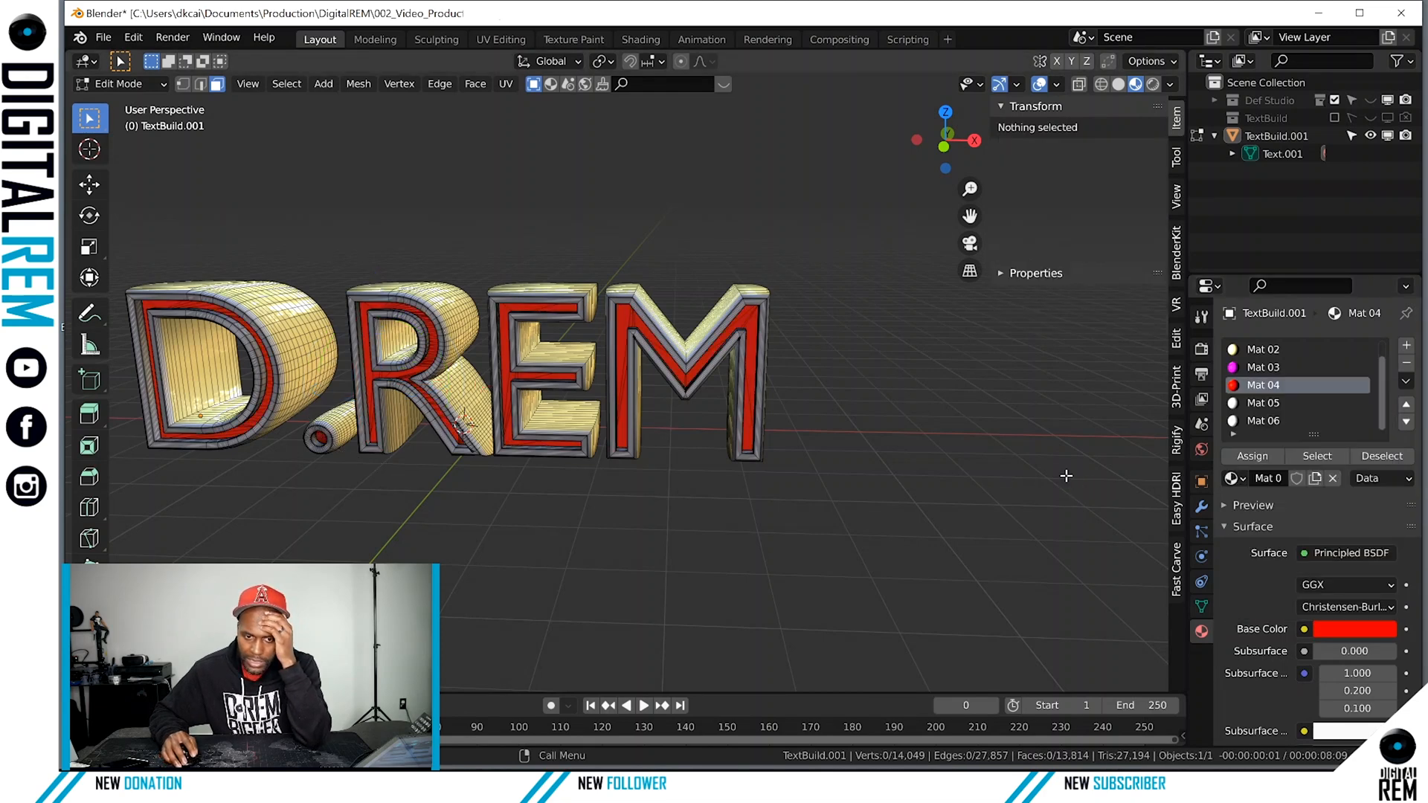
Examine the M's rim and inset up close, switching the active material slot to Mat 06 and back to Mat 04.
{"action": "middle_click_drag", "start_coordinate": [956, 415], "coordinate": [912, 413]}
{"action": "scroll", "coordinate": [874, 421], "scroll_direction": "up", "scroll_amount": 3}
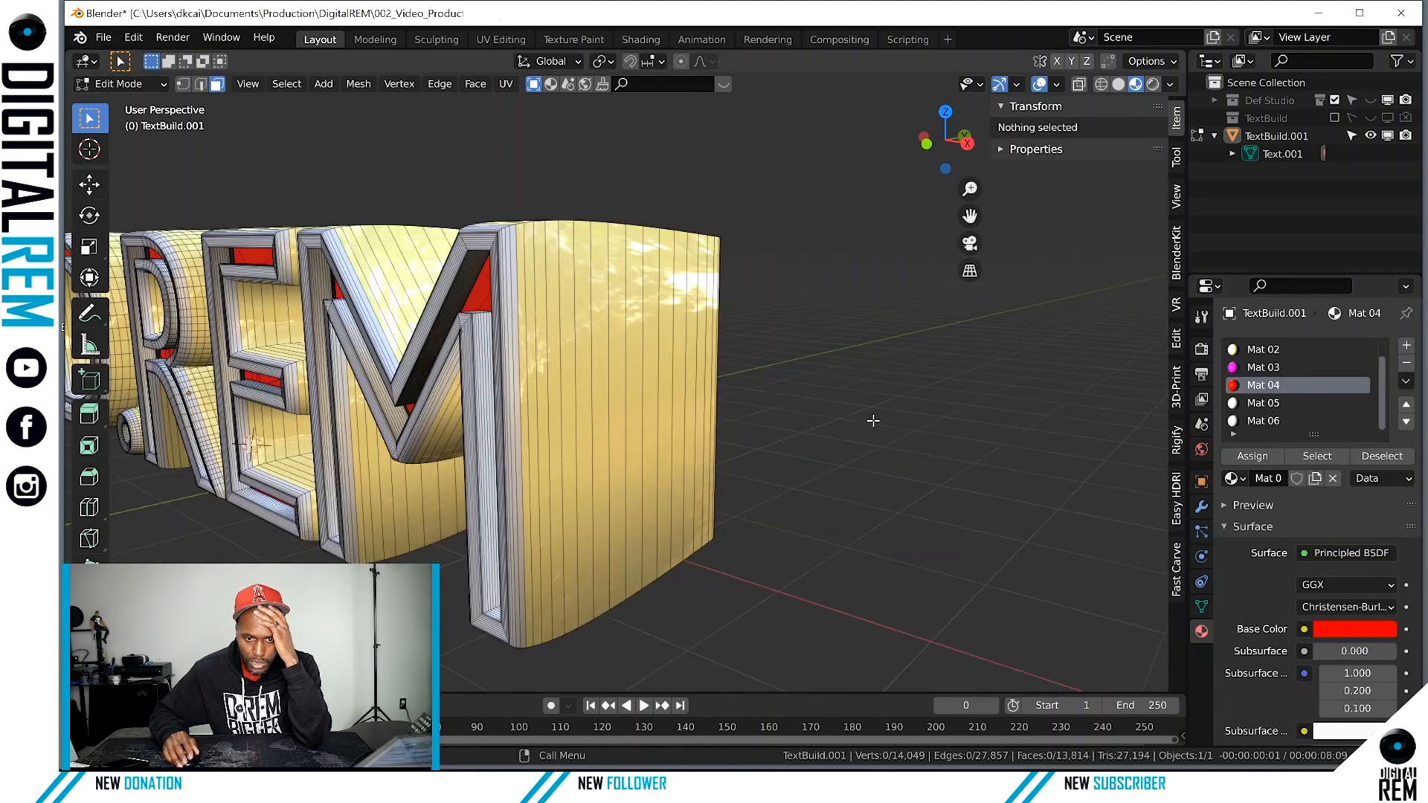
{"action": "left_click", "coordinate": [1280, 420]}
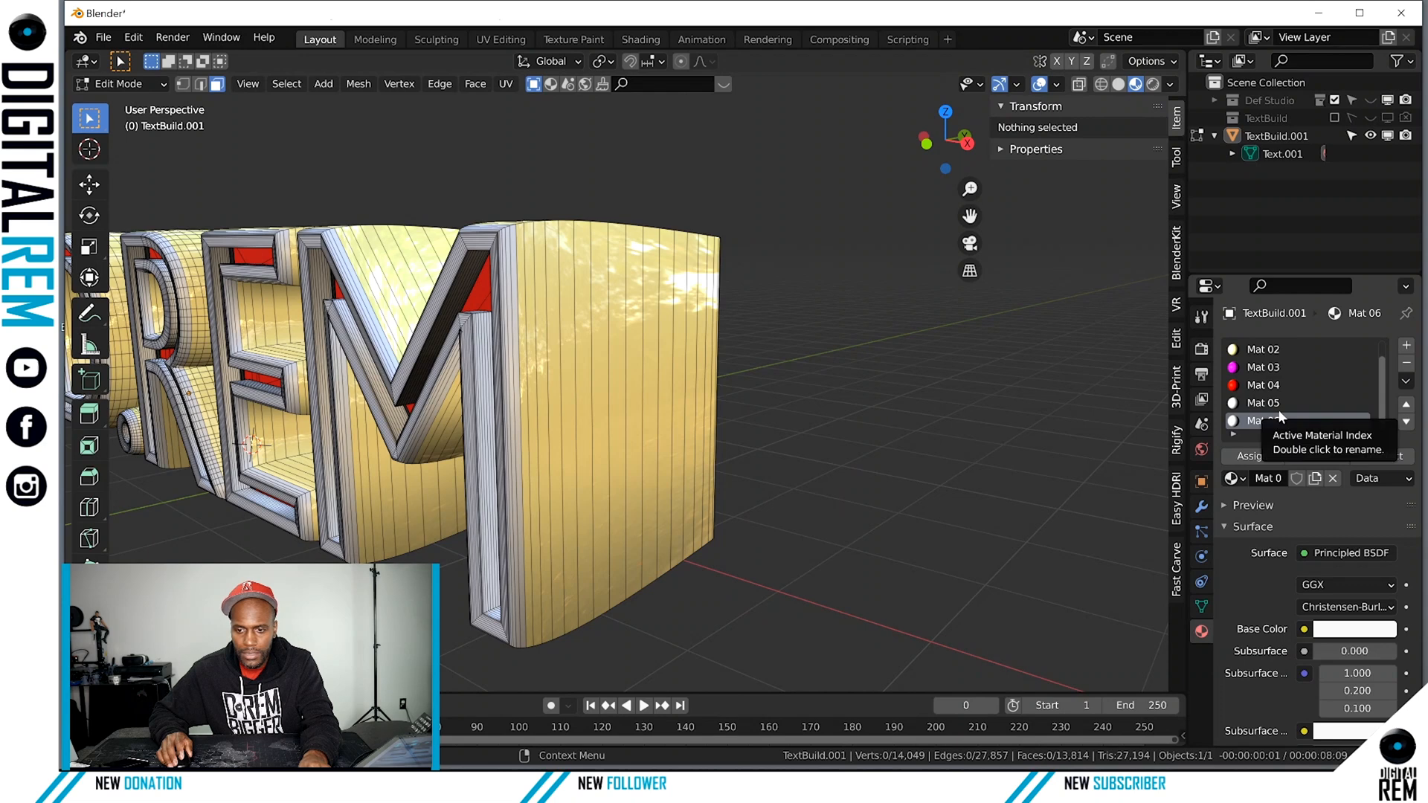
{"action": "scroll", "coordinate": [1279, 413], "scroll_direction": "up", "scroll_amount": 1}
{"action": "scroll", "coordinate": [1281, 417], "scroll_direction": "down", "scroll_amount": 1}
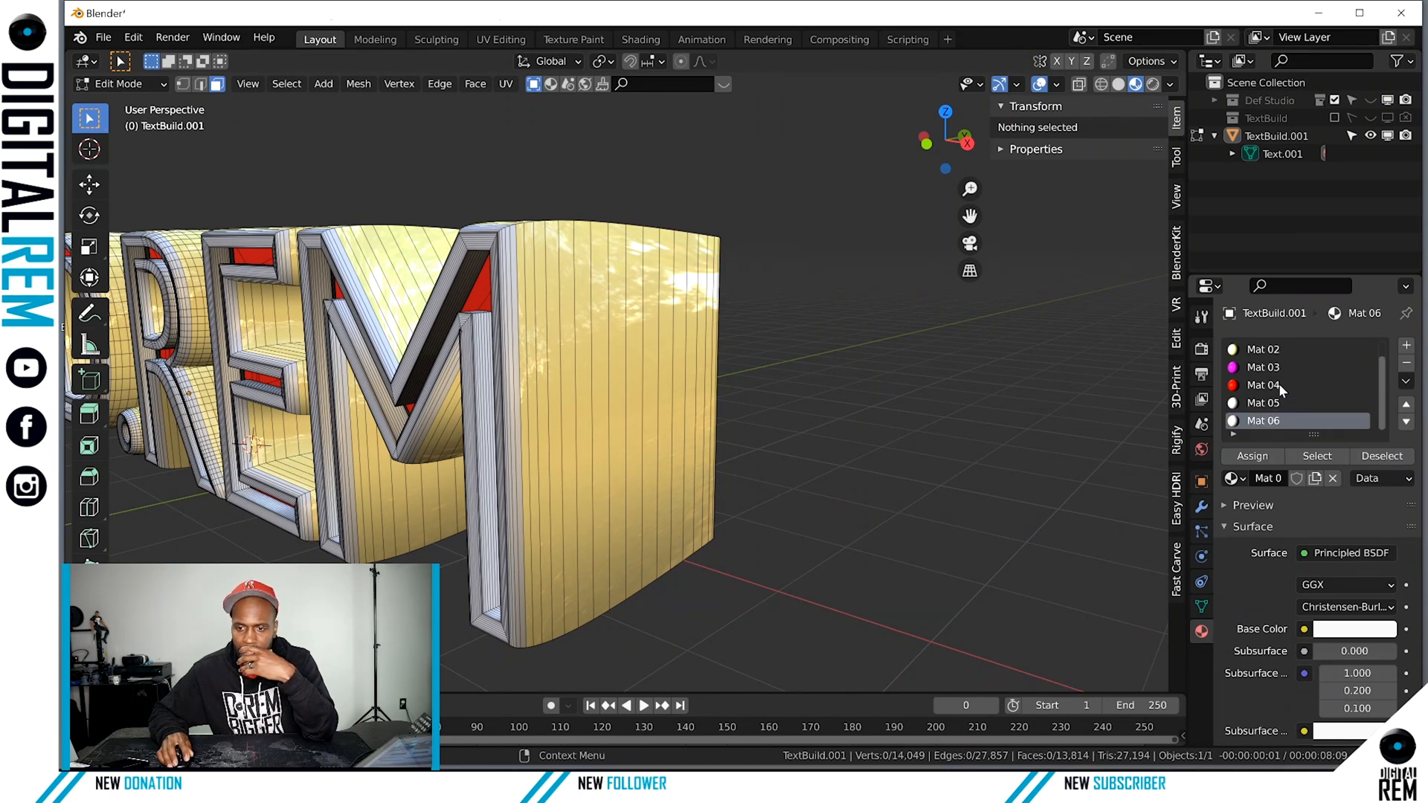
{"action": "left_click", "coordinate": [1279, 385]}
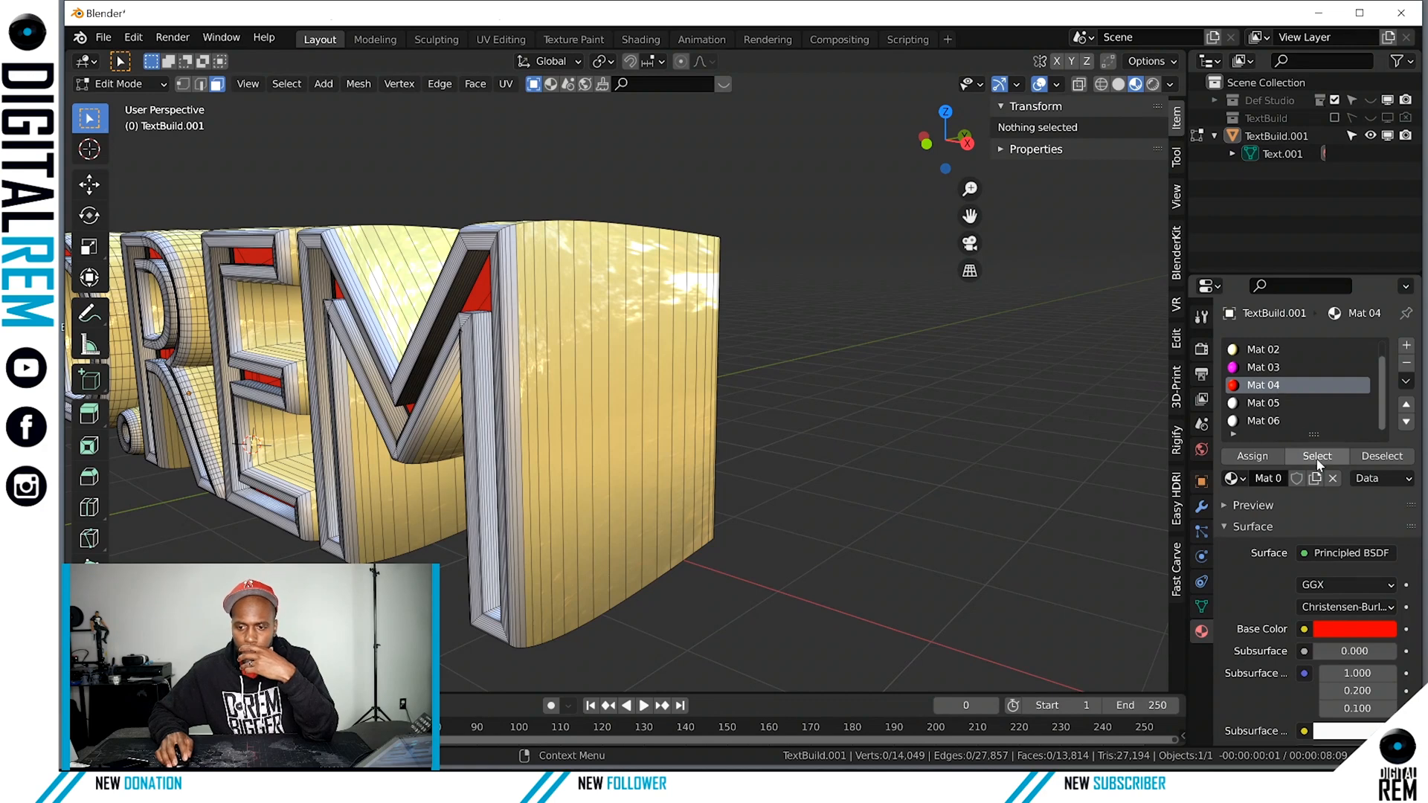
Select the faces that use Mat 04 to check which parts of the text carry it, and clear the selection.
{"action": "left_click", "coordinate": [1318, 456]}
{"action": "middle_click_drag", "start_coordinate": [867, 398], "coordinate": [943, 405]}
{"action": "left_click", "coordinate": [1288, 421]}
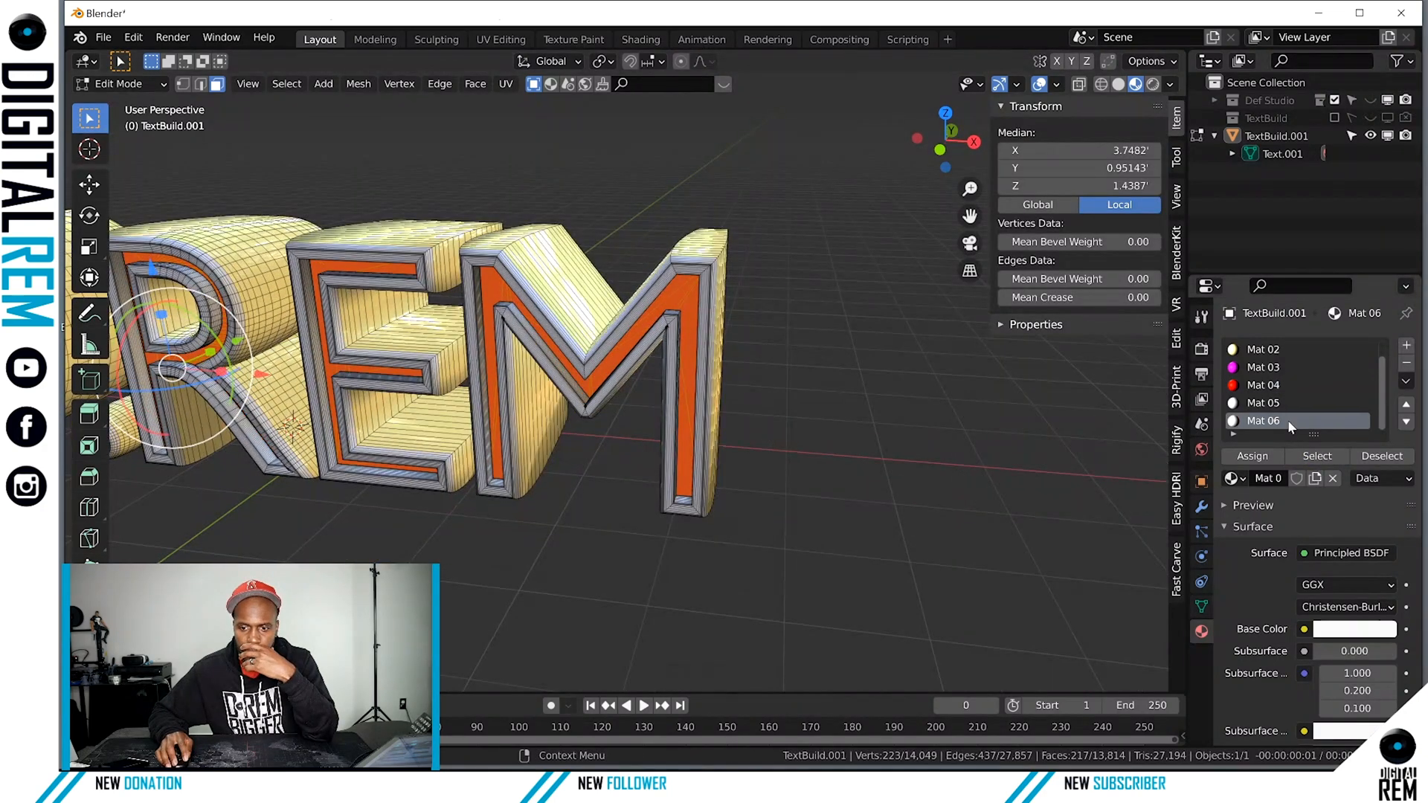
{"action": "scroll", "coordinate": [1284, 406], "scroll_direction": "up", "scroll_amount": 1}
{"action": "left_click", "coordinate": [1275, 349]}
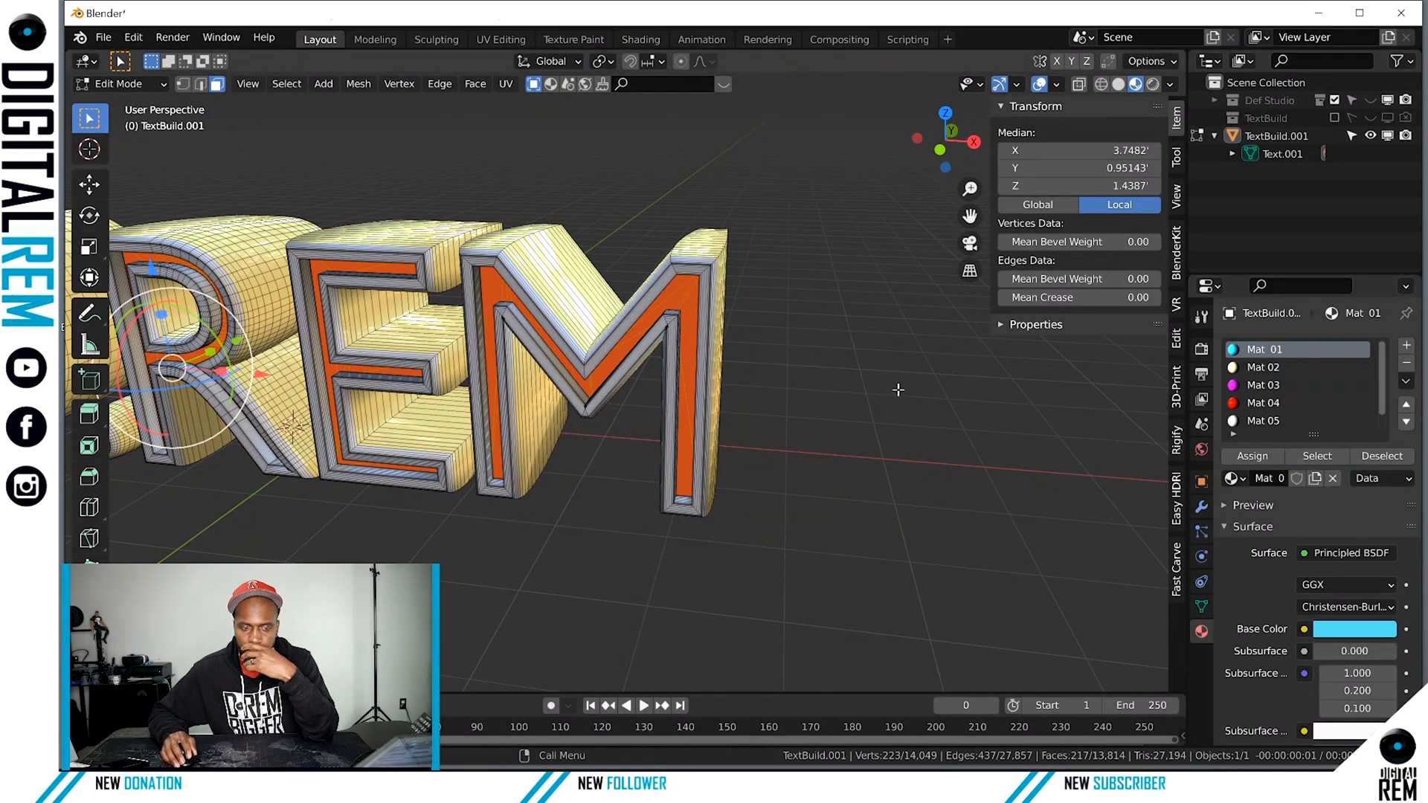
{"action": "left_click", "coordinate": [935, 393]}
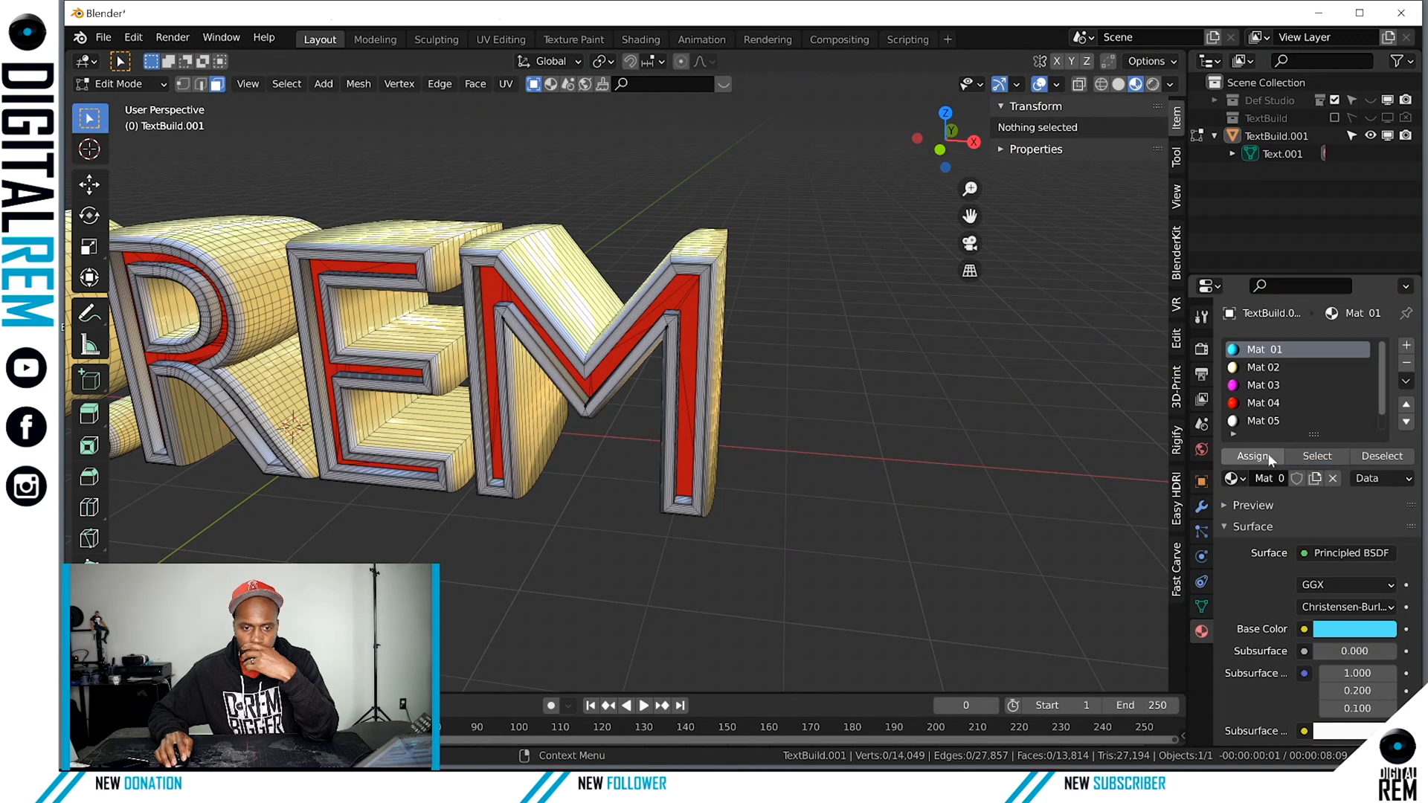
Select the faces that use Mat 05 to check which parts of the letters carry it.
{"action": "scroll", "coordinate": [1284, 418], "scroll_direction": "down", "scroll_amount": 1}
{"action": "left_click", "coordinate": [1284, 406]}
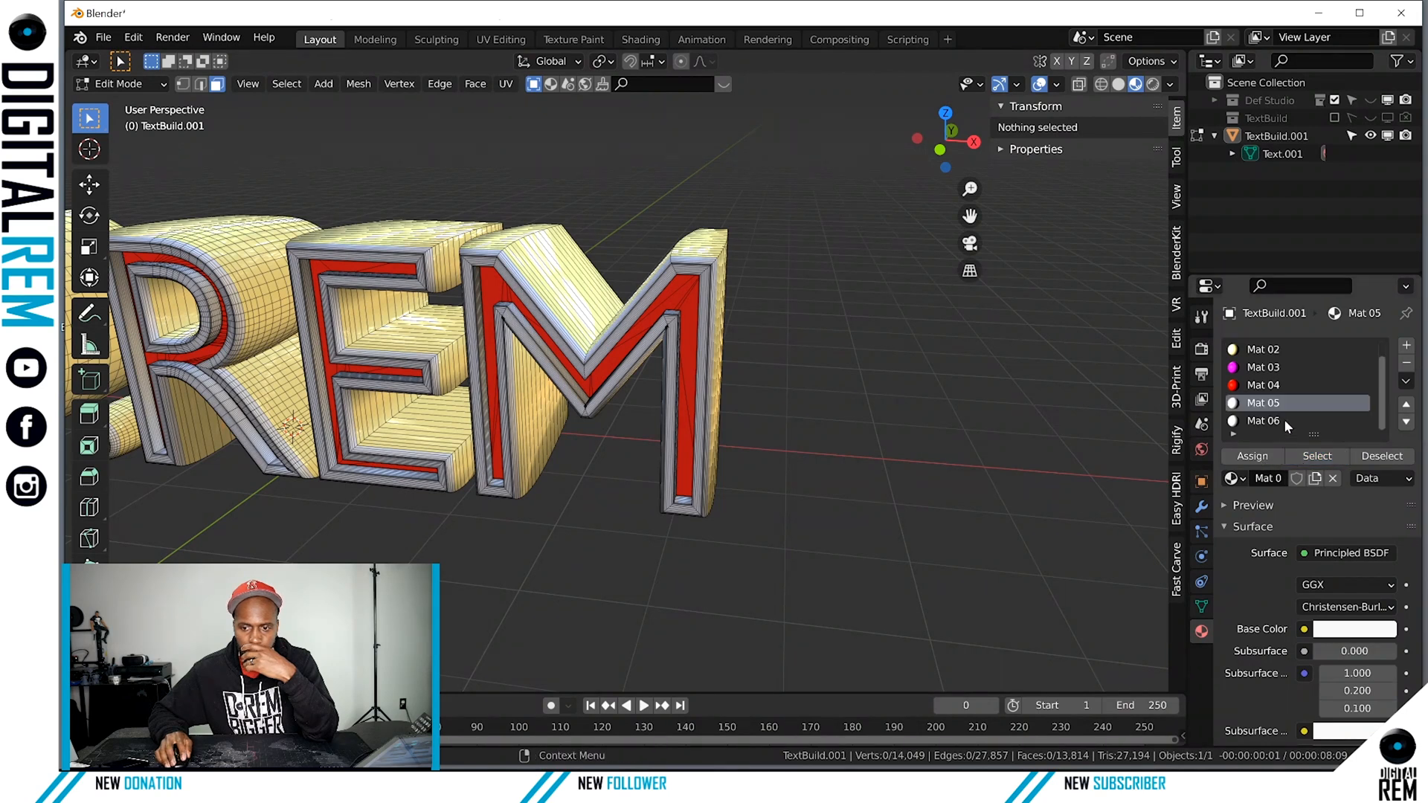
{"action": "left_click", "coordinate": [1296, 453]}
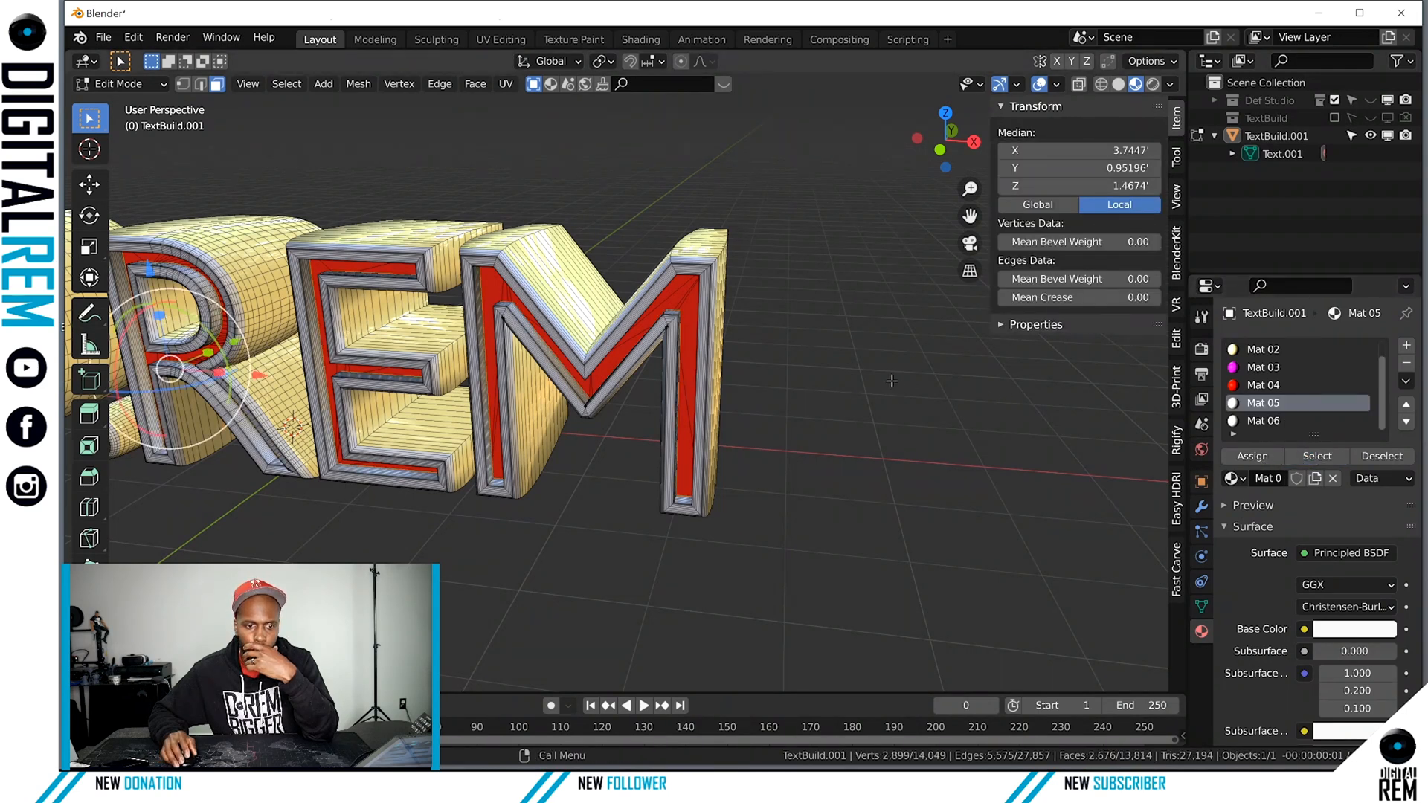
{"action": "mouse_move", "coordinate": [892, 381]}
{"action": "middle_mouse_down"}
{"action": "mouse_move", "coordinate": [892, 342]}
{"action": "mouse_move", "coordinate": [897, 359]}
{"action": "middle_mouse_up"}
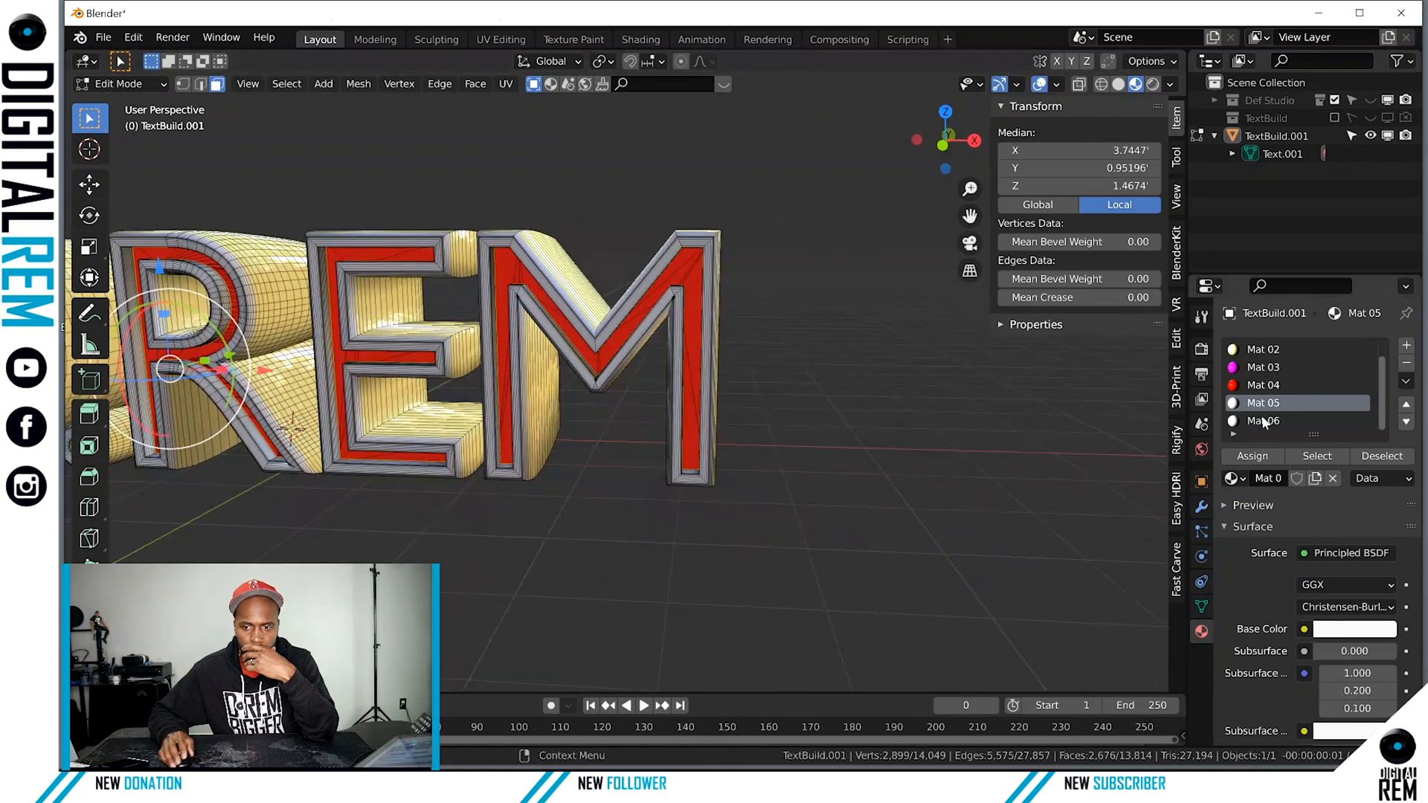
Replace the selection with the faces that use Mat 06 and assign Mat 01 to them.
{"action": "left_click", "coordinate": [1263, 421]}
{"action": "key", "text": "alt+a"}
{"action": "left_click", "coordinate": [1303, 456]}
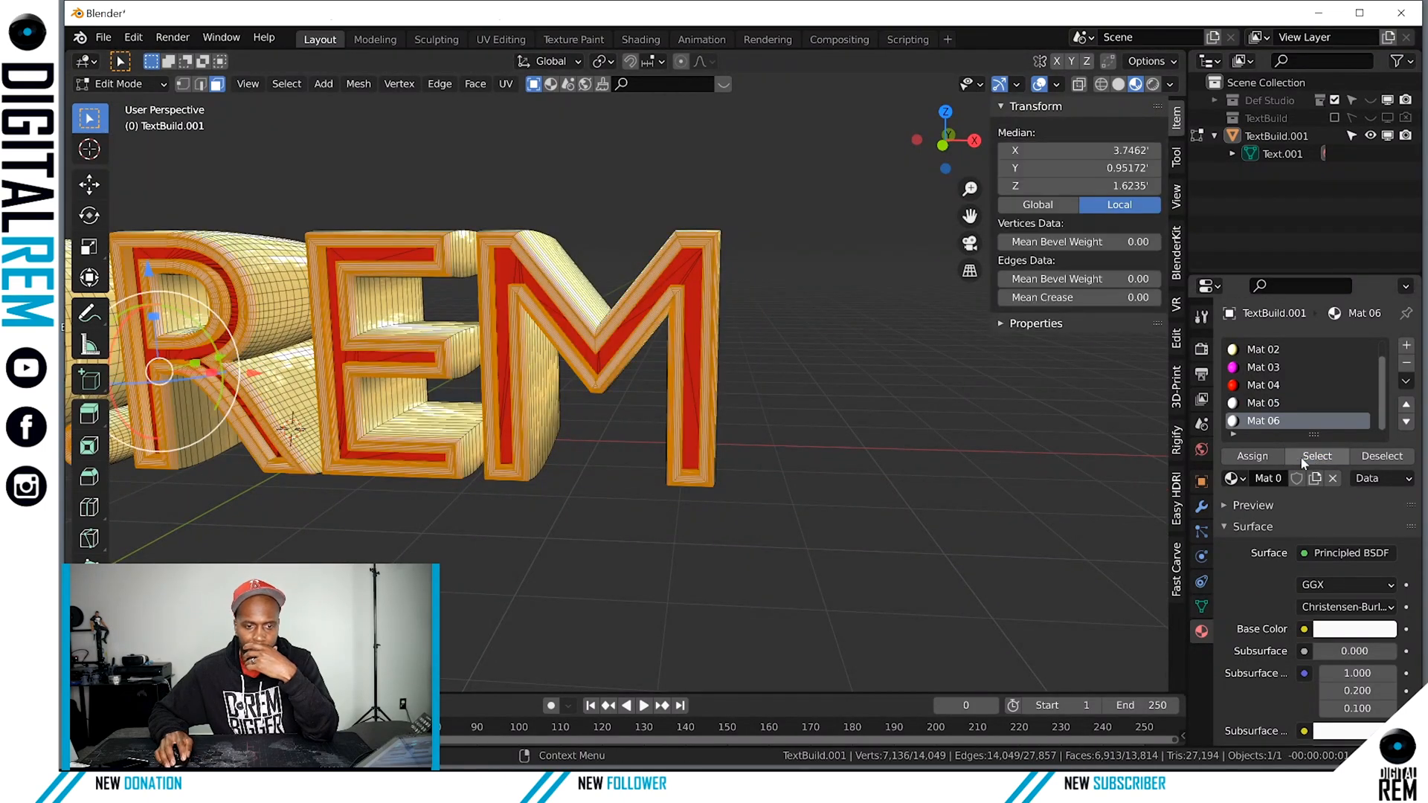
{"action": "middle_click_drag", "start_coordinate": [997, 399], "coordinate": [950, 405]}
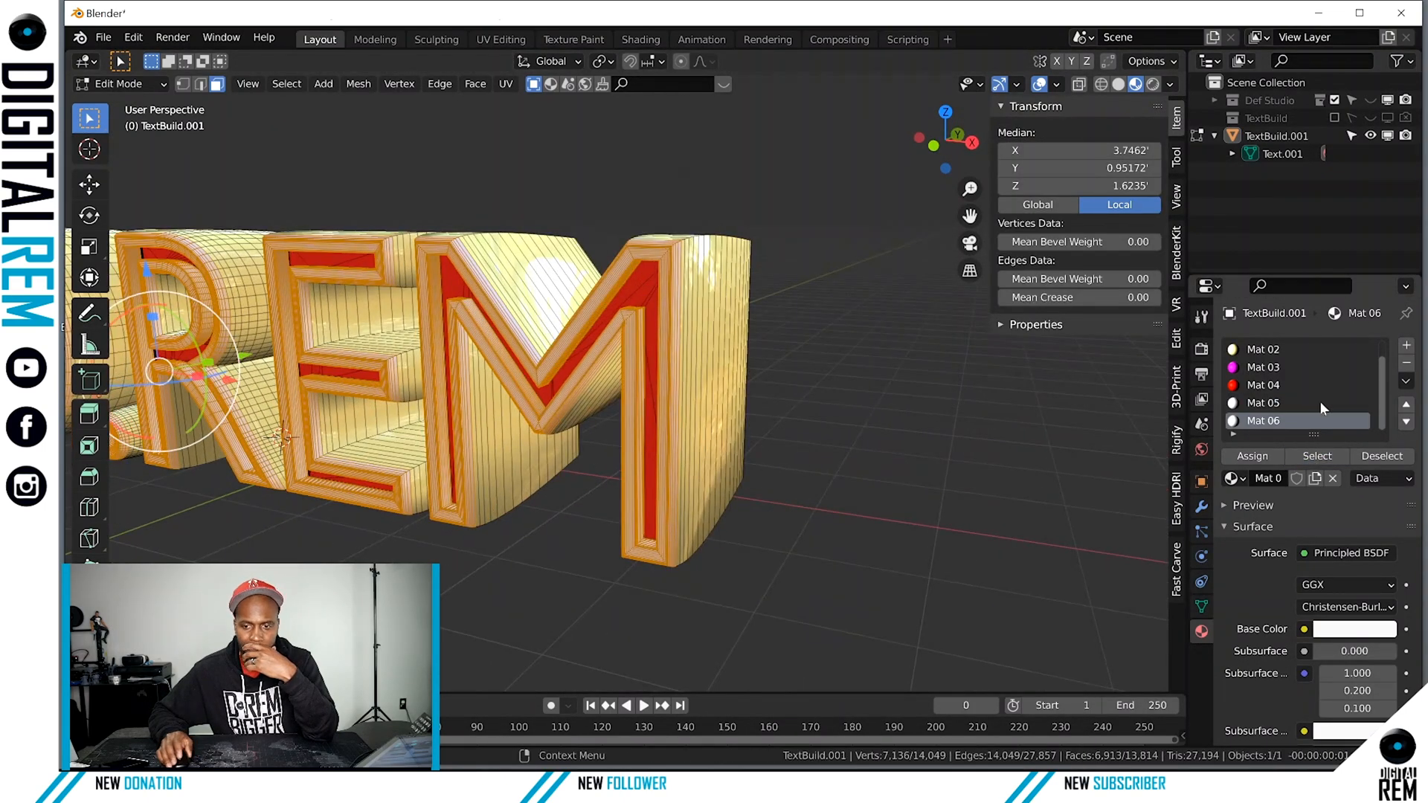
{"action": "scroll", "coordinate": [1322, 404], "scroll_direction": "up", "scroll_amount": 1}
{"action": "left_click", "coordinate": [1299, 347]}
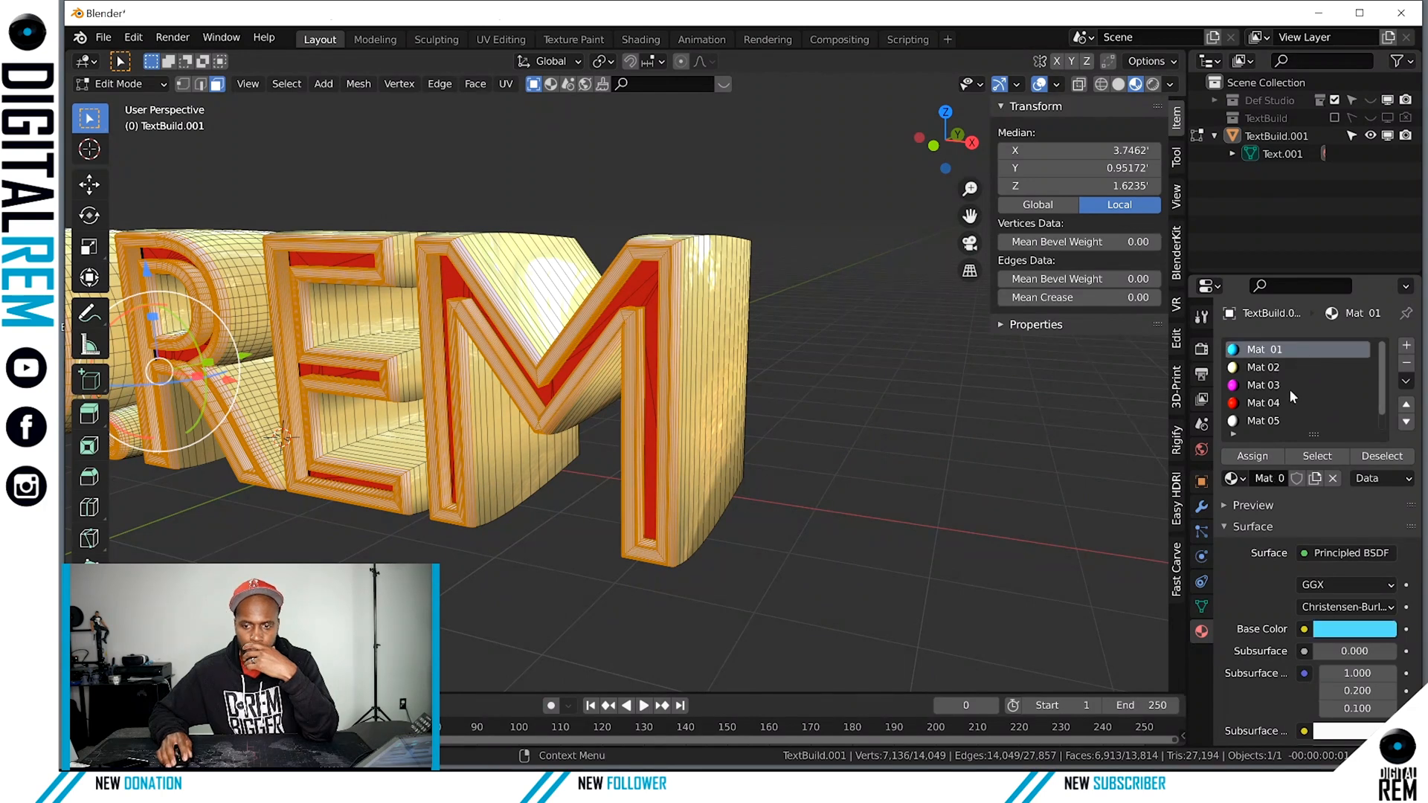
{"action": "left_click", "coordinate": [1265, 458]}
Switch the text to Object Mode and remove its Mat 06 material slot.
{"action": "scroll", "coordinate": [1273, 405], "scroll_direction": "down", "scroll_amount": 1}
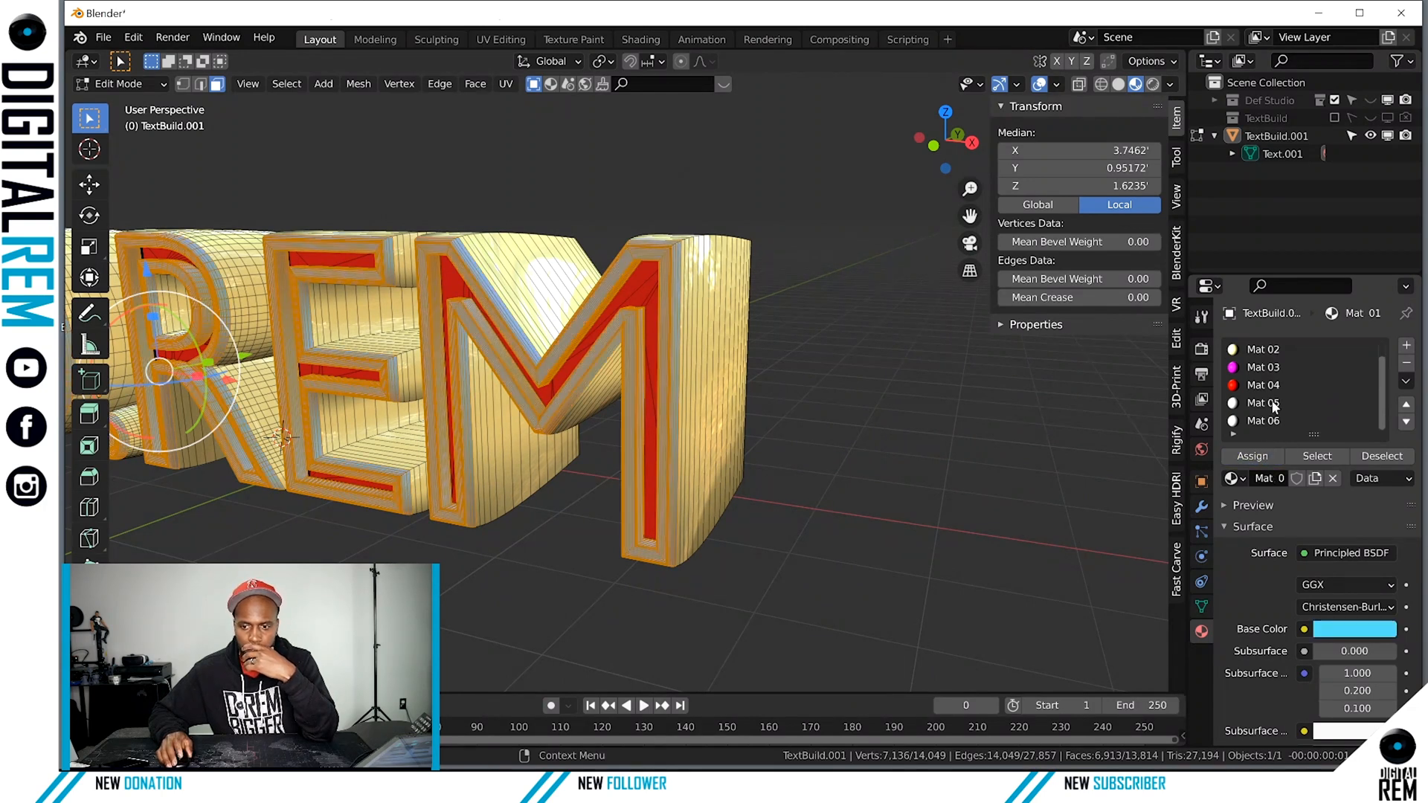
{"action": "left_click", "coordinate": [1295, 422]}
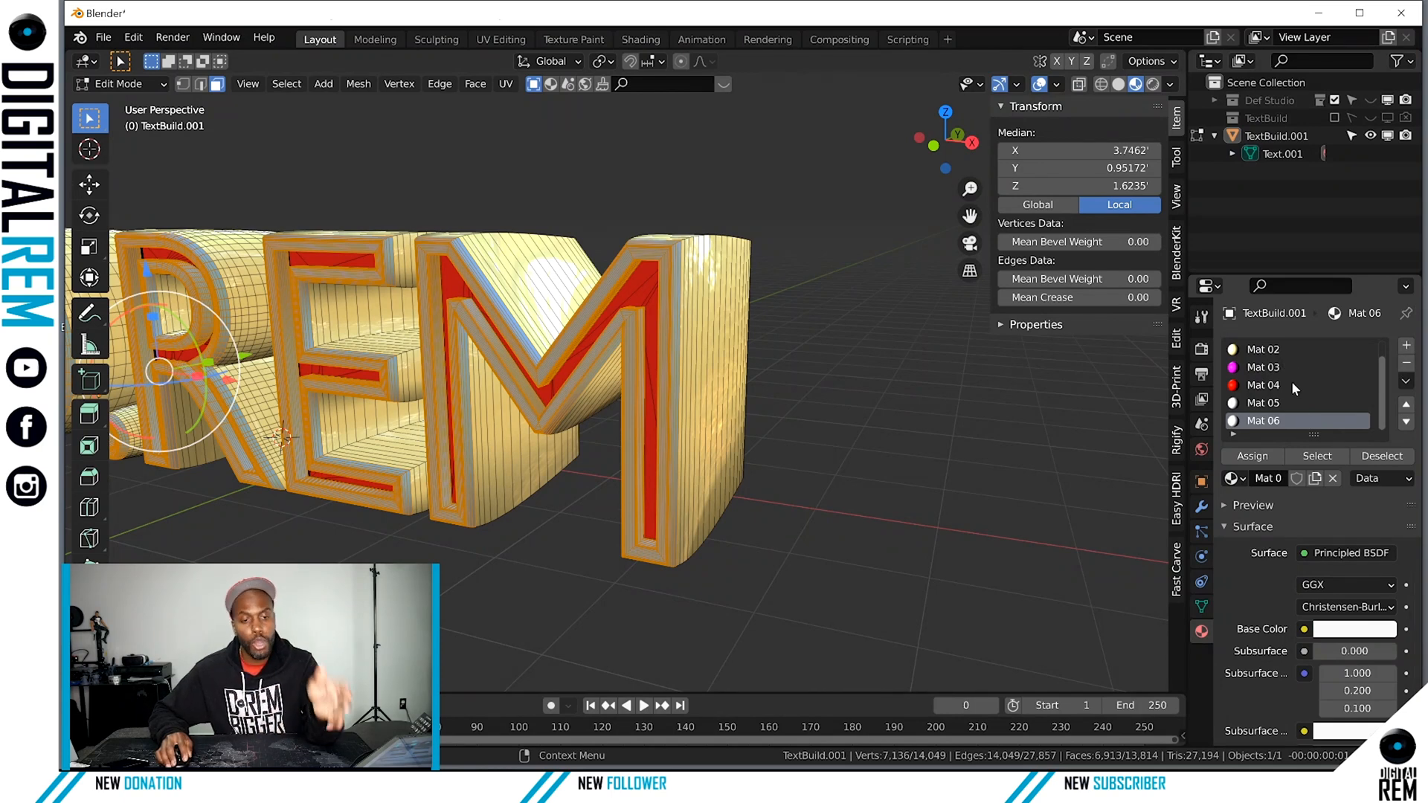
{"action": "left_click", "coordinate": [1406, 368]}
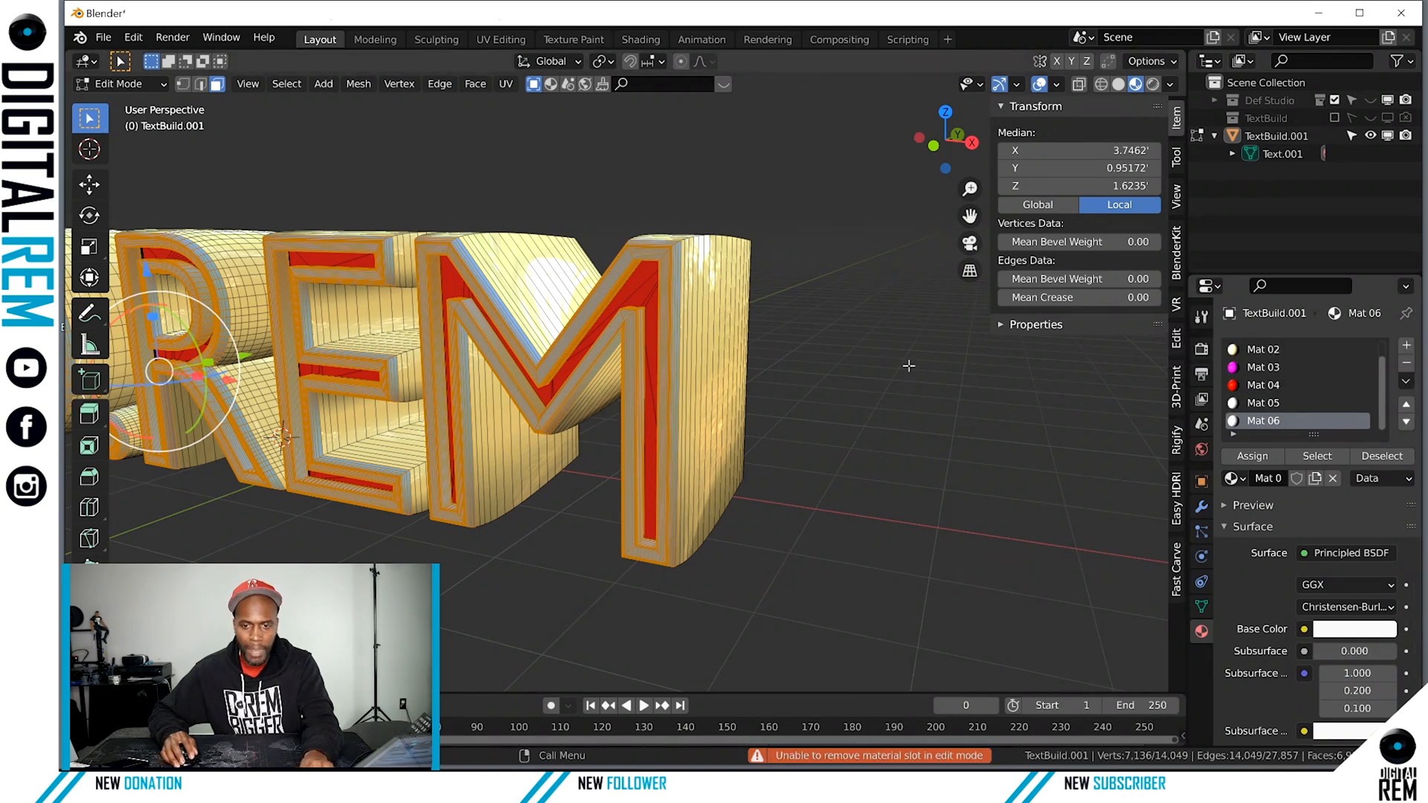
{"action": "key", "text": "ctrl+Tab"}
{"action": "left_click", "coordinate": [806, 363]}
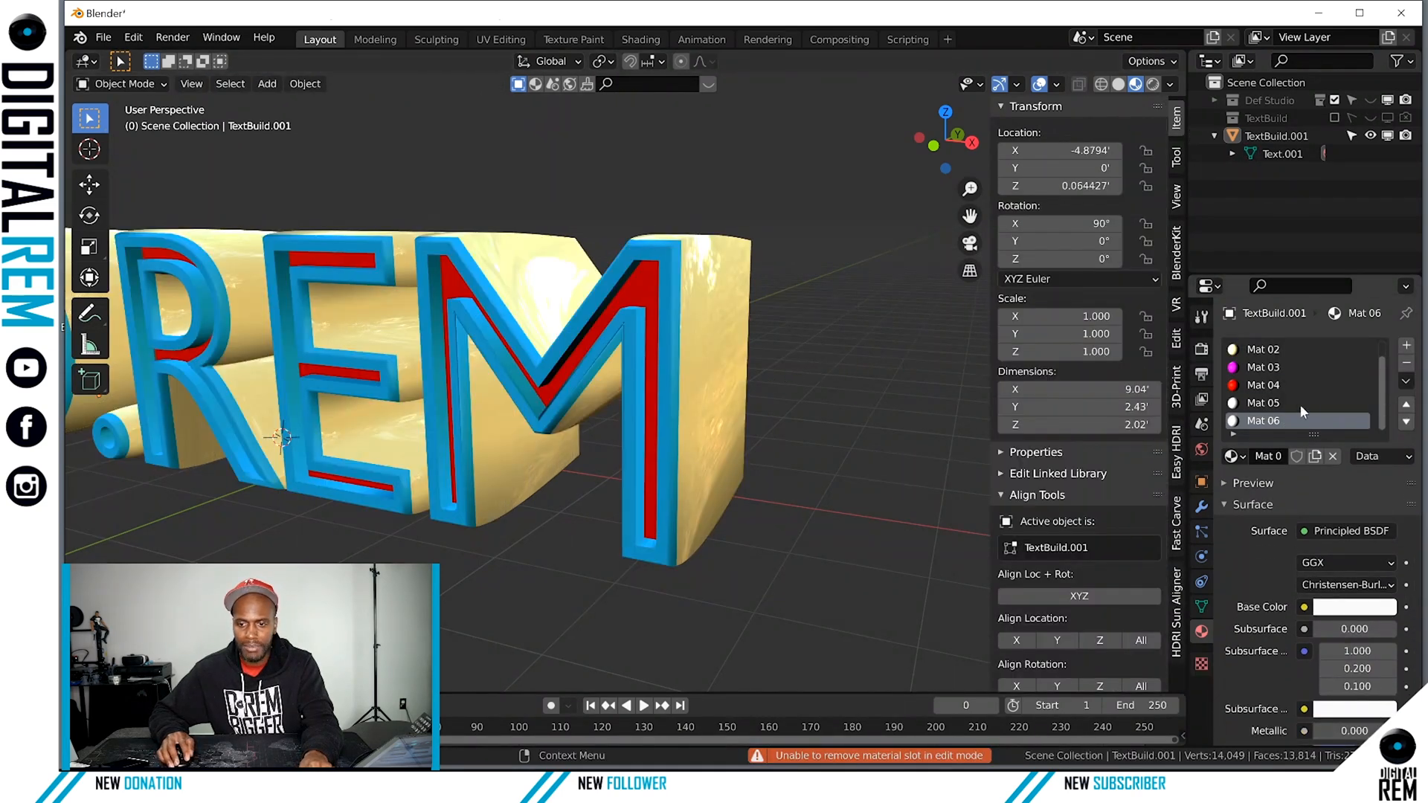
{"action": "left_click", "coordinate": [1405, 364]}
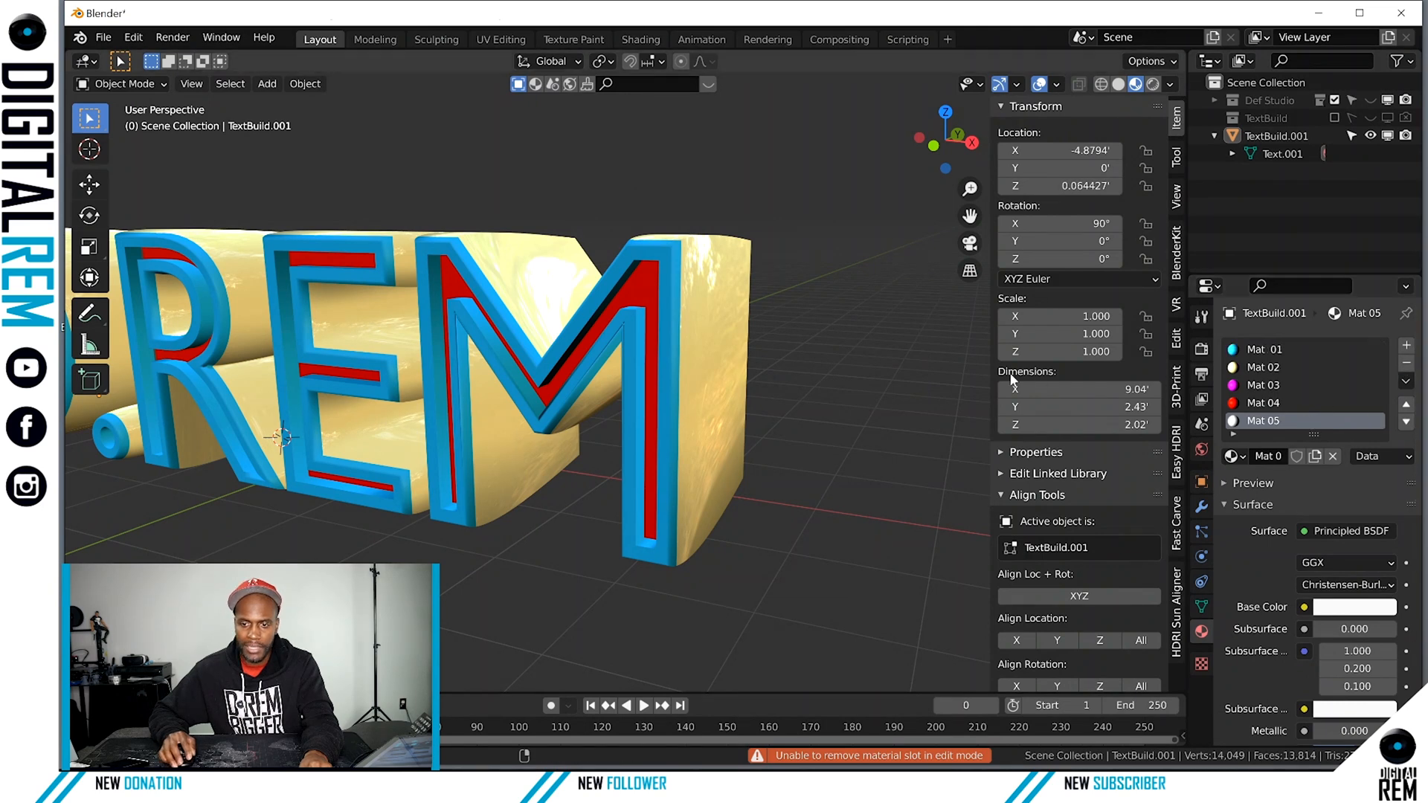
Change Mat 01's base color to a dark blue with hue 0.667, saturation 0.829 and value 0.189.
{"action": "middle_click_drag", "start_coordinate": [872, 352], "coordinate": [721, 314]}
{"action": "scroll", "coordinate": [721, 314], "scroll_direction": "up", "scroll_amount": 6}
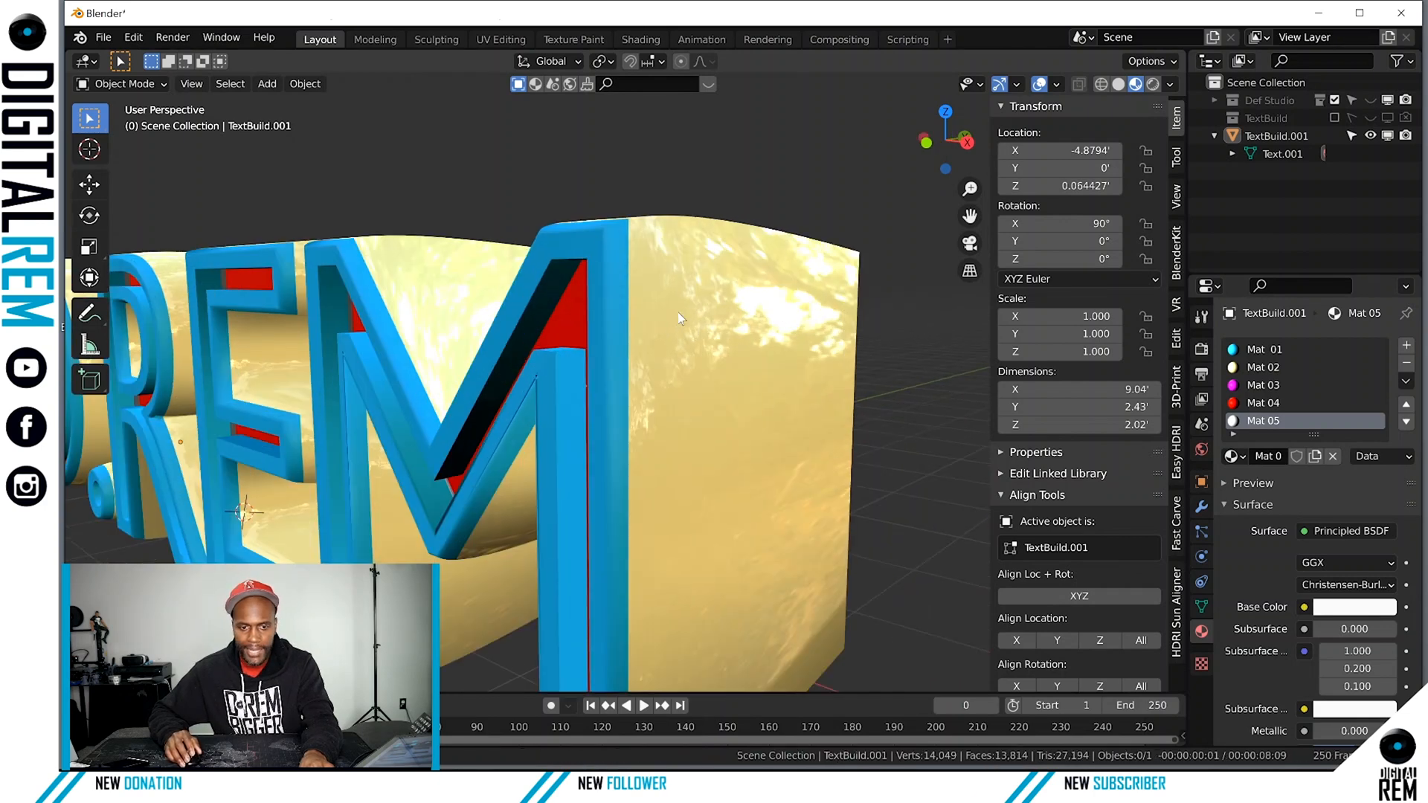
{"action": "scroll", "coordinate": [741, 333], "scroll_direction": "down", "scroll_amount": 4}
{"action": "middle_click_drag", "start_coordinate": [741, 333], "coordinate": [867, 351]}
{"action": "scroll", "coordinate": [742, 301], "scroll_direction": "down", "scroll_amount": 3}
{"action": "scroll", "coordinate": [606, 290], "scroll_direction": "down", "scroll_amount": 5}
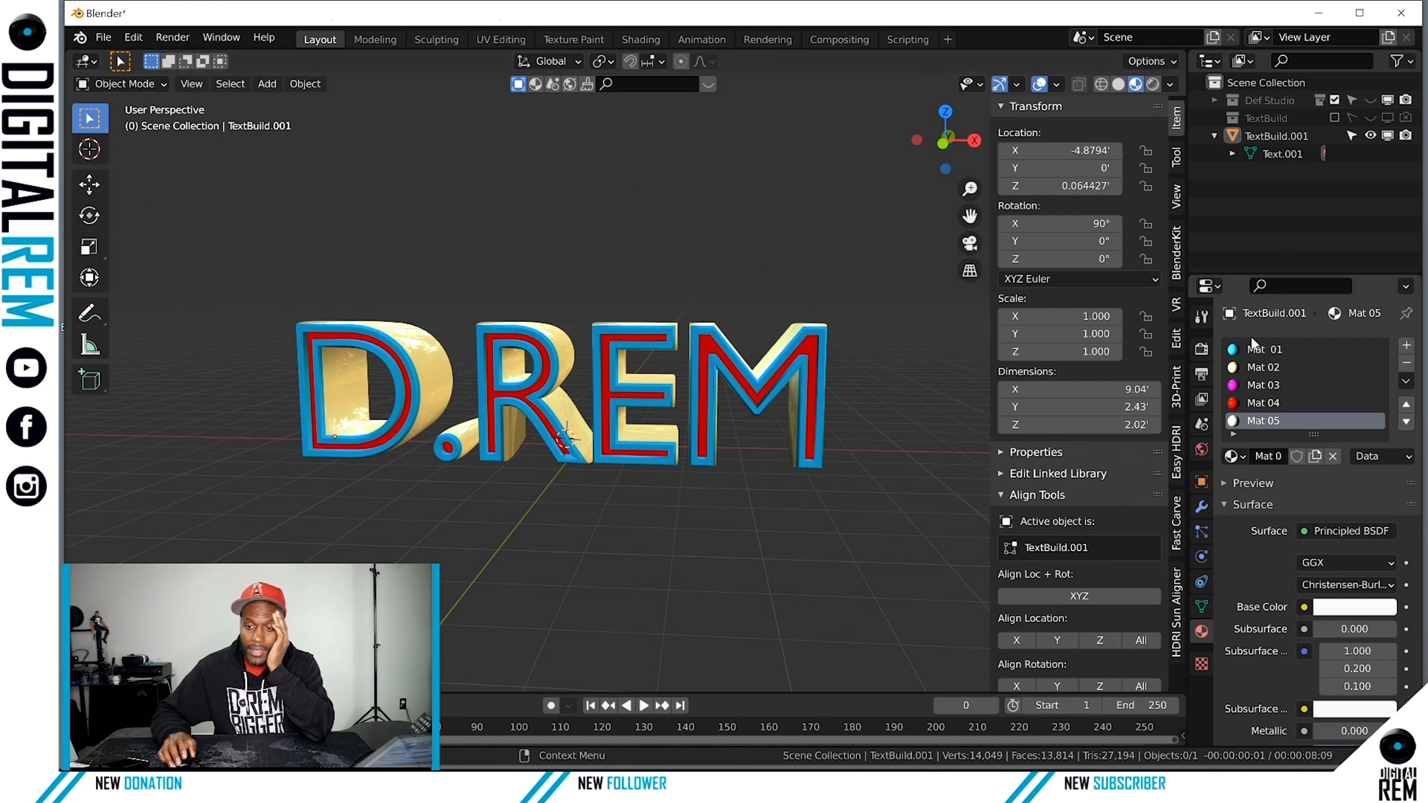
{"action": "left_click", "coordinate": [1316, 350]}
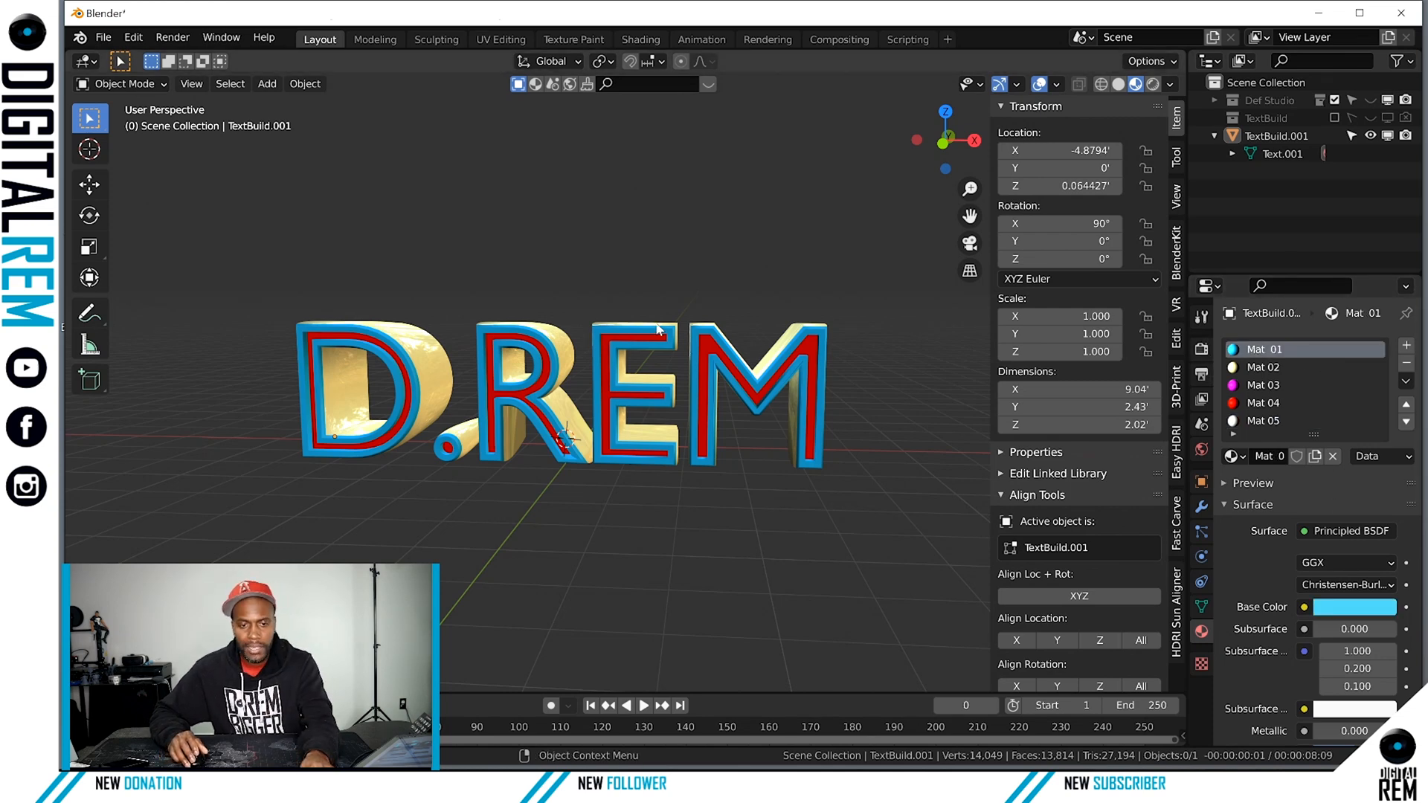
{"action": "middle_click_drag", "start_coordinate": [657, 328], "coordinate": [788, 351]}
{"action": "scroll", "coordinate": [726, 345], "scroll_direction": "up", "scroll_amount": 2}
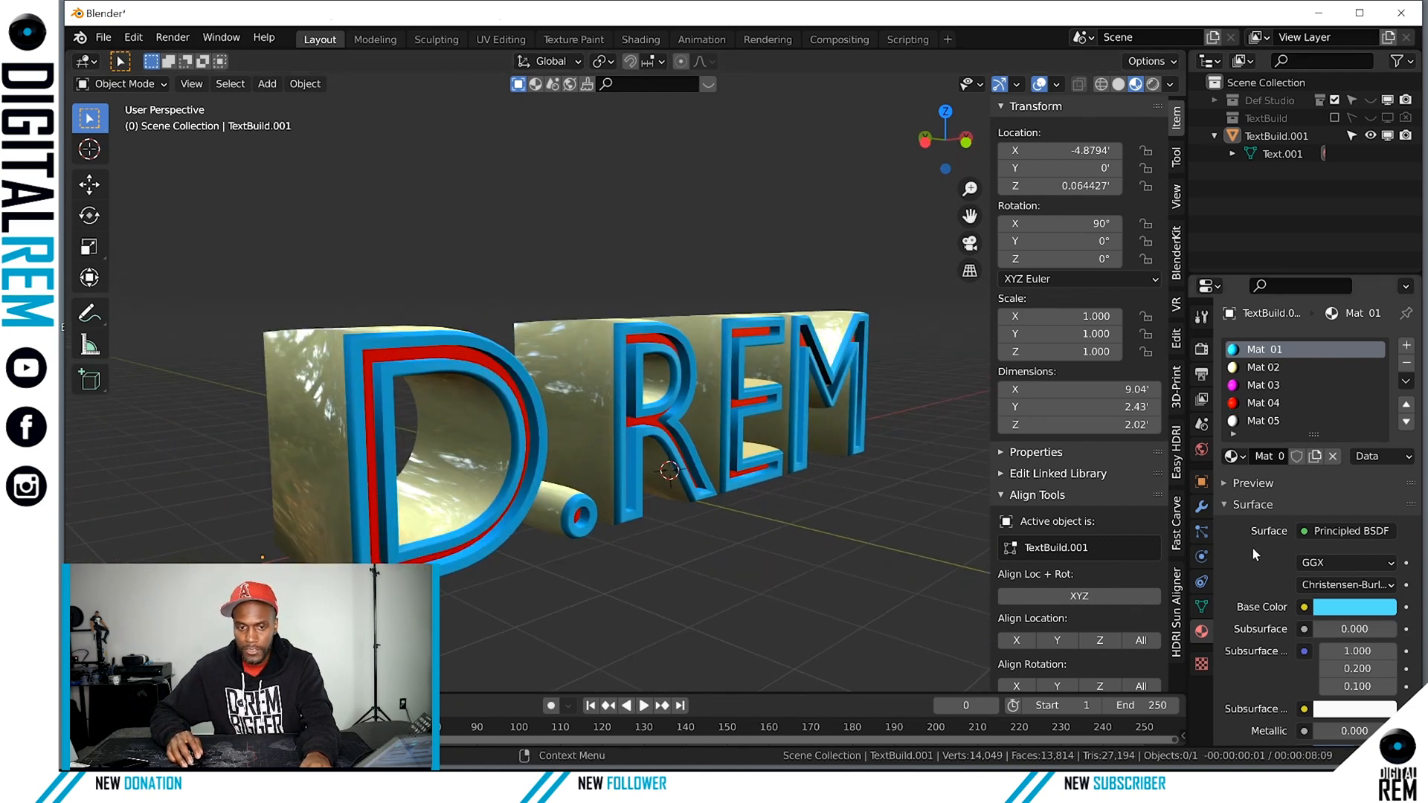
{"action": "left_click", "coordinate": [1347, 611]}
{"action": "left_click_drag", "start_coordinate": [1387, 411], "coordinate": [1380, 424]}
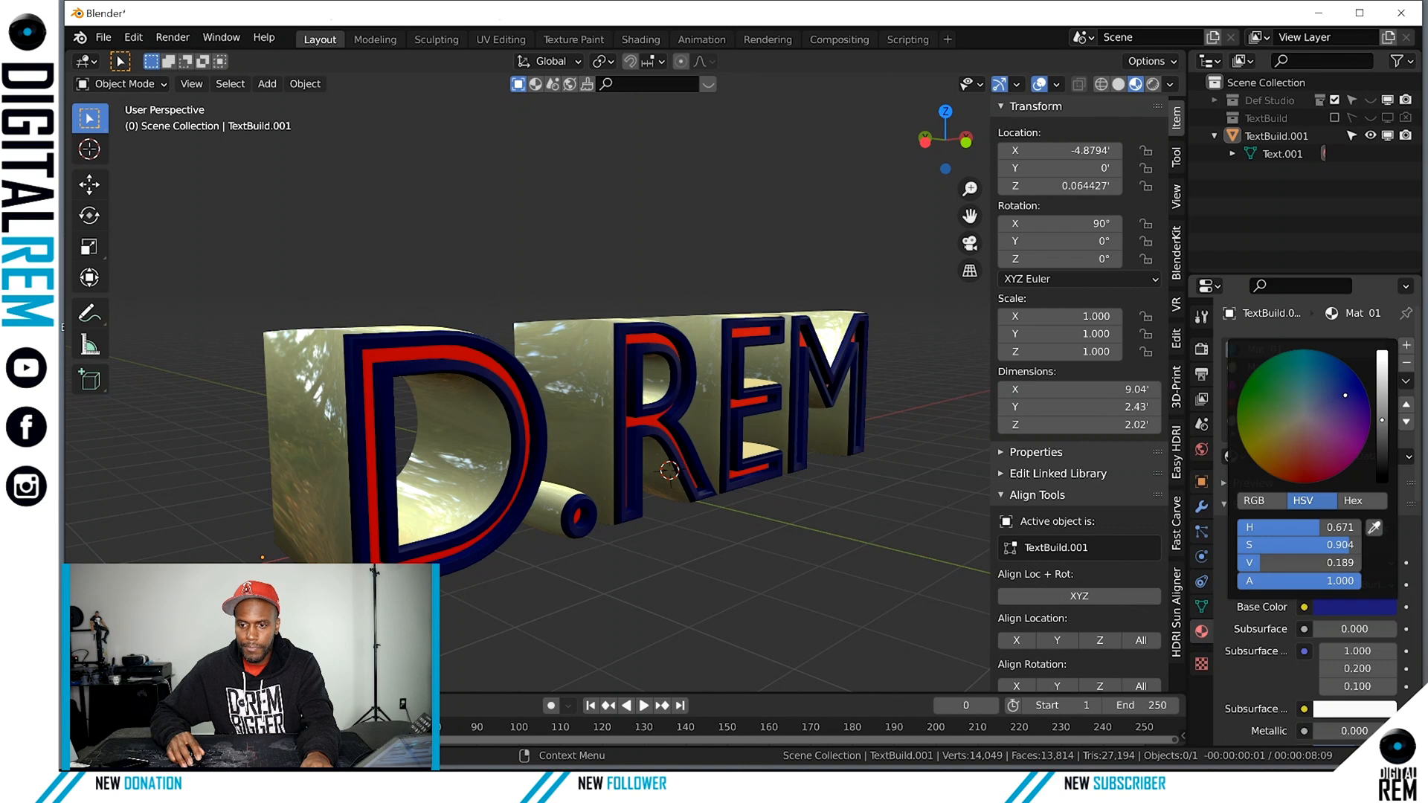
{"action": "left_click_drag", "start_coordinate": [1345, 395], "coordinate": [1337, 396]}
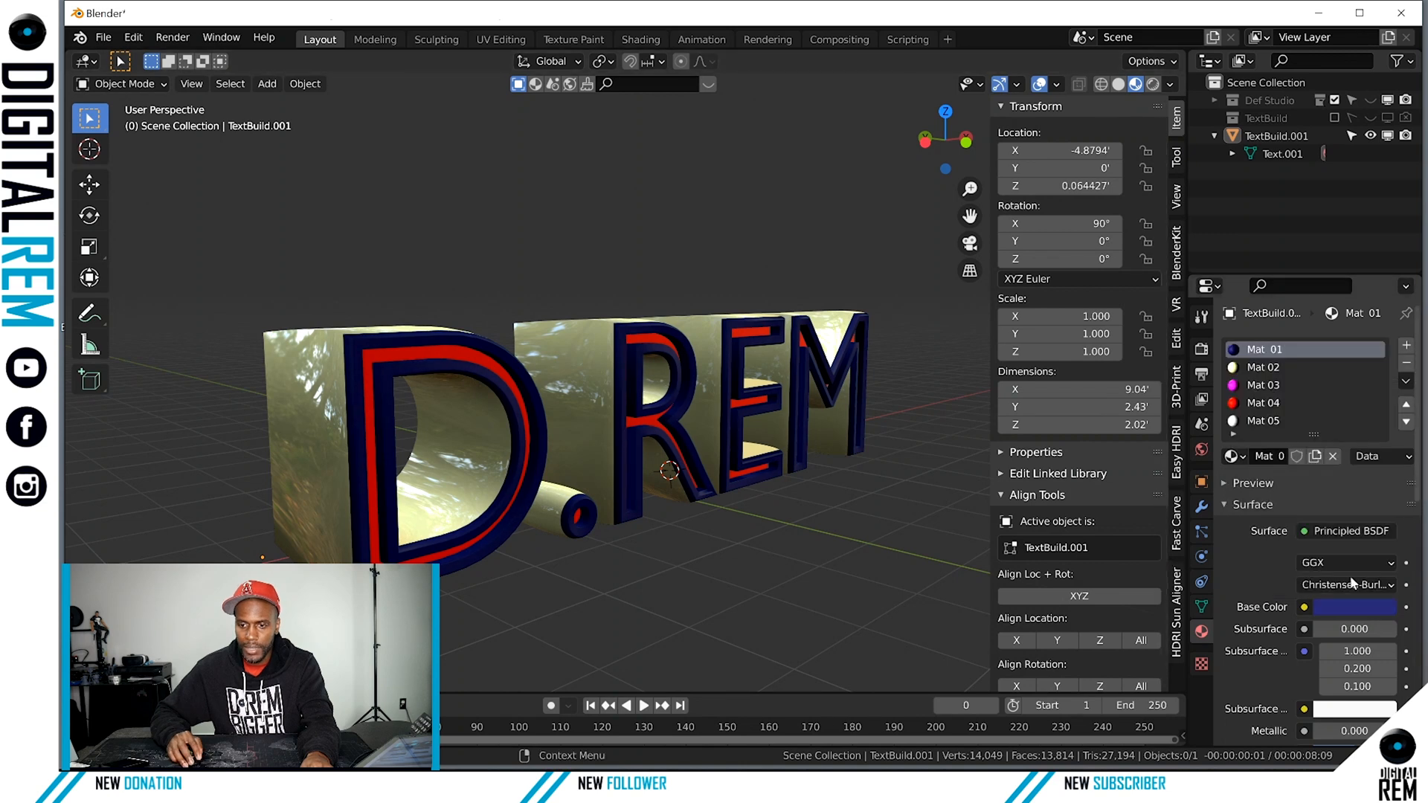
Turn Mat 01's base color into a neutral dark gray with hue and saturation 0, and brighten its value slightly.
{"action": "left_click", "coordinate": [1339, 604]}
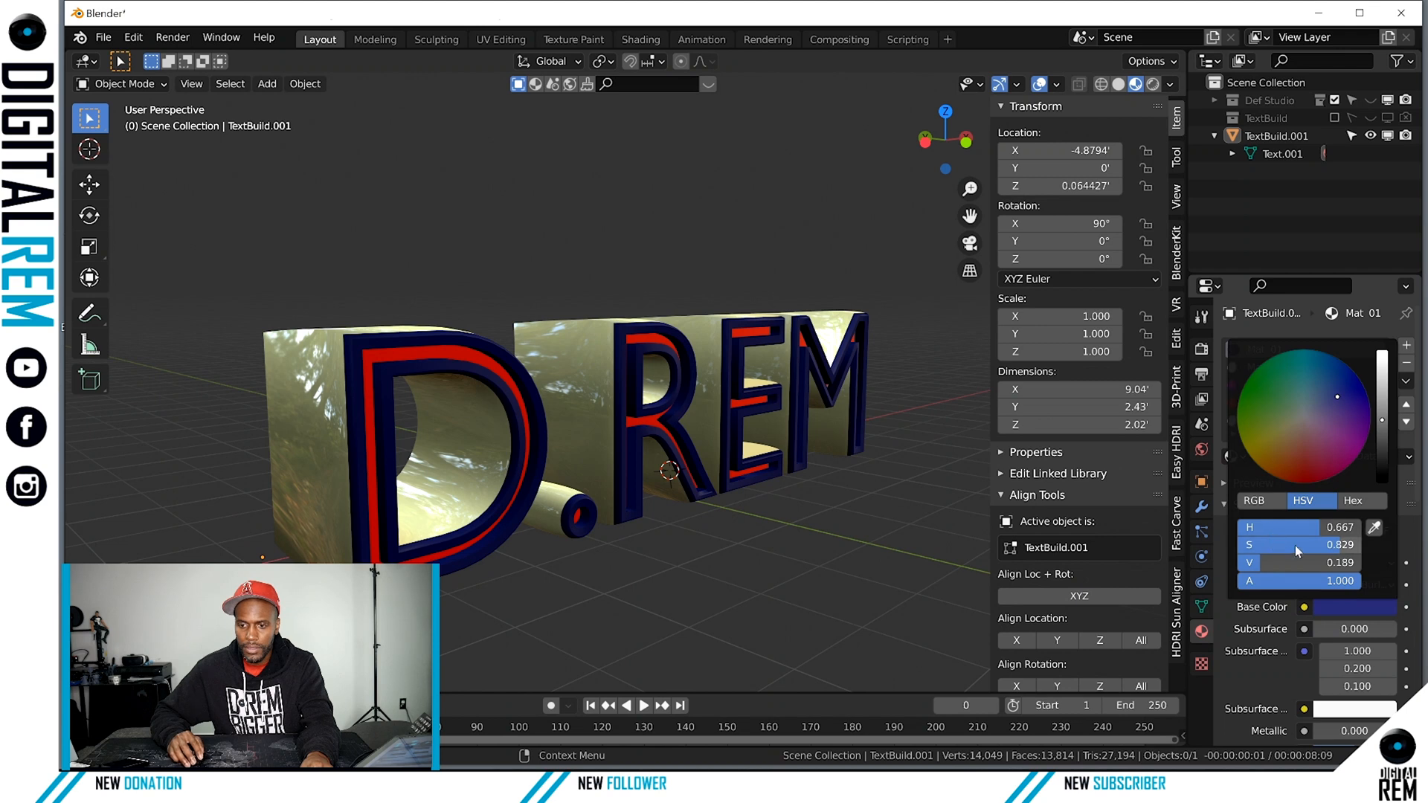
{"action": "left_click_drag", "start_coordinate": [1338, 544], "coordinate": [1238, 545]}
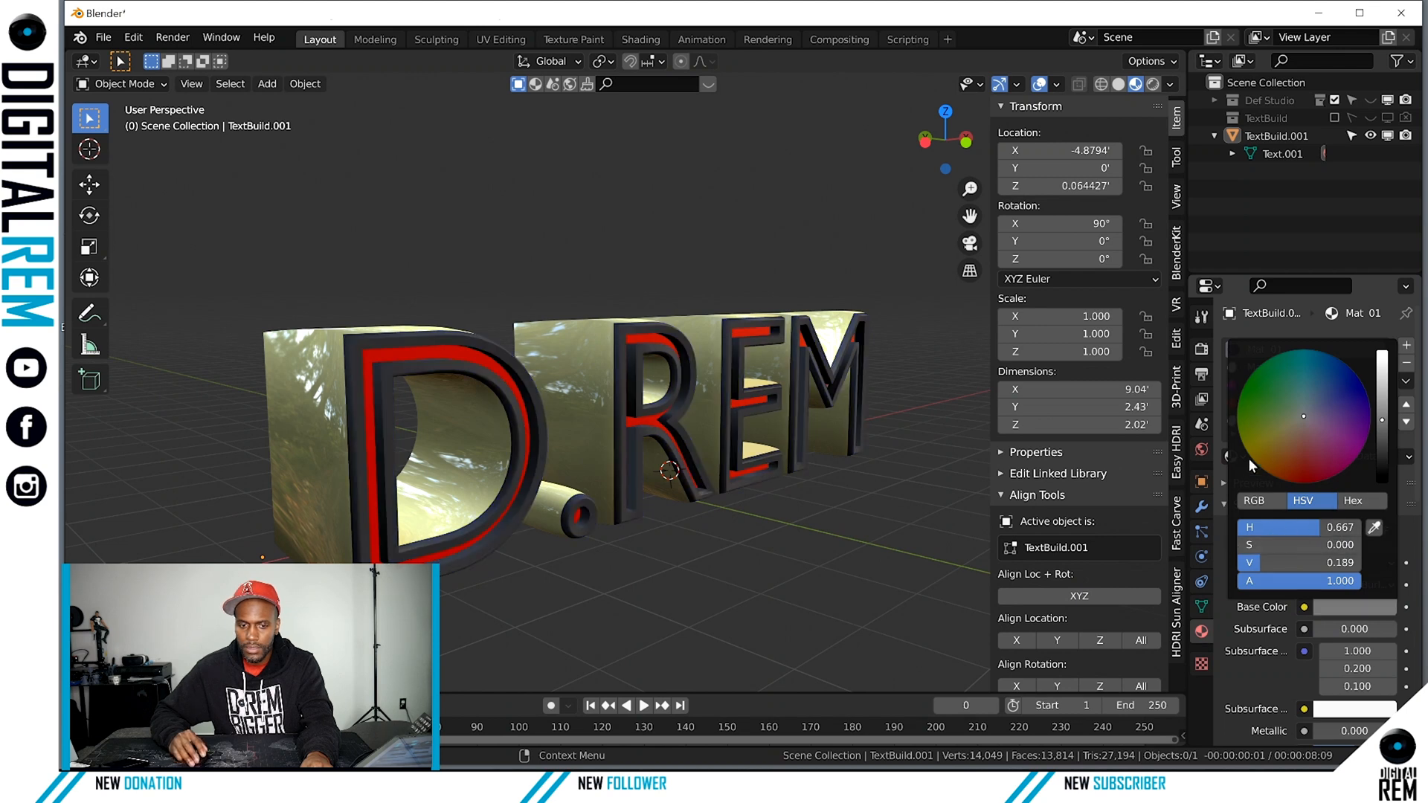
{"action": "left_click", "coordinate": [1361, 608]}
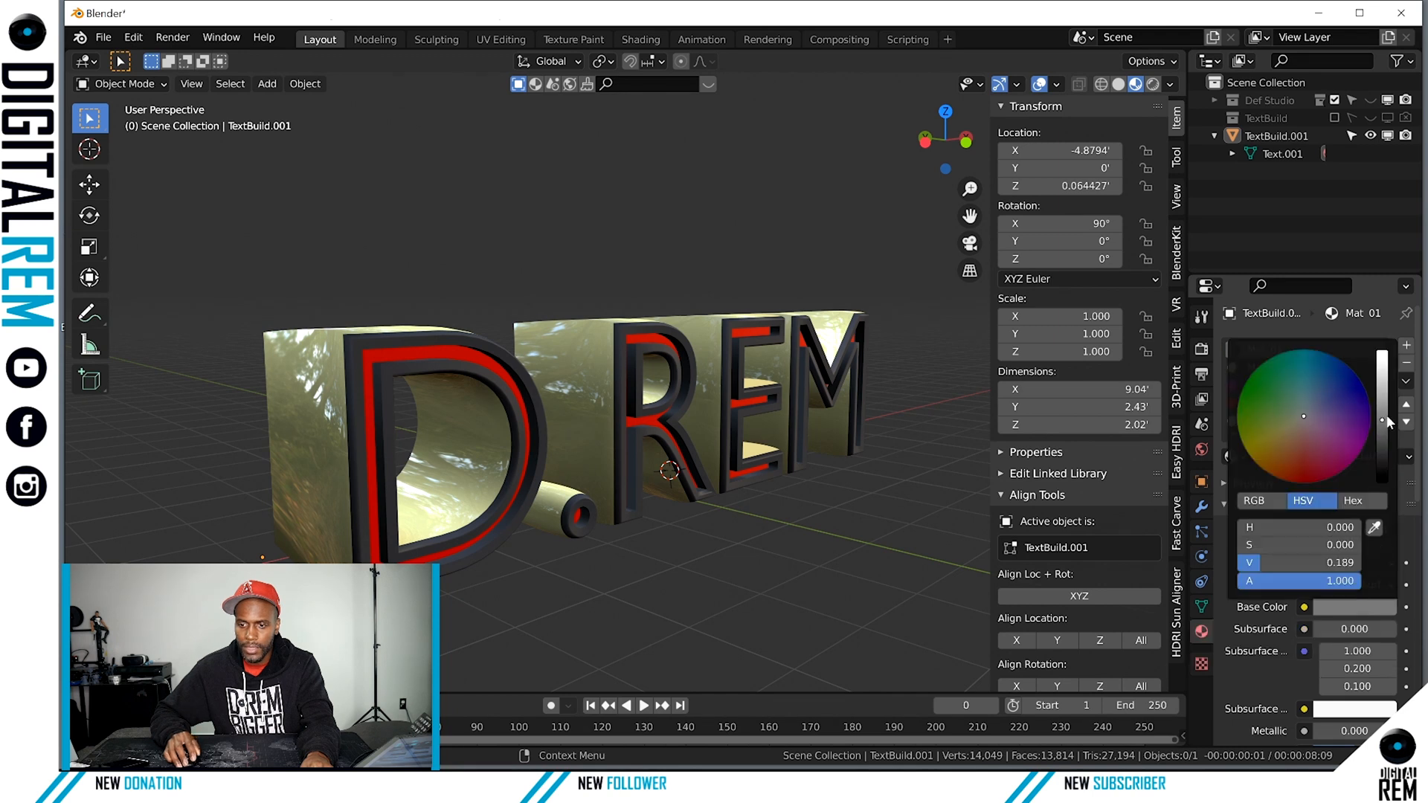
{"action": "left_click_drag", "start_coordinate": [1384, 420], "coordinate": [1382, 410]}
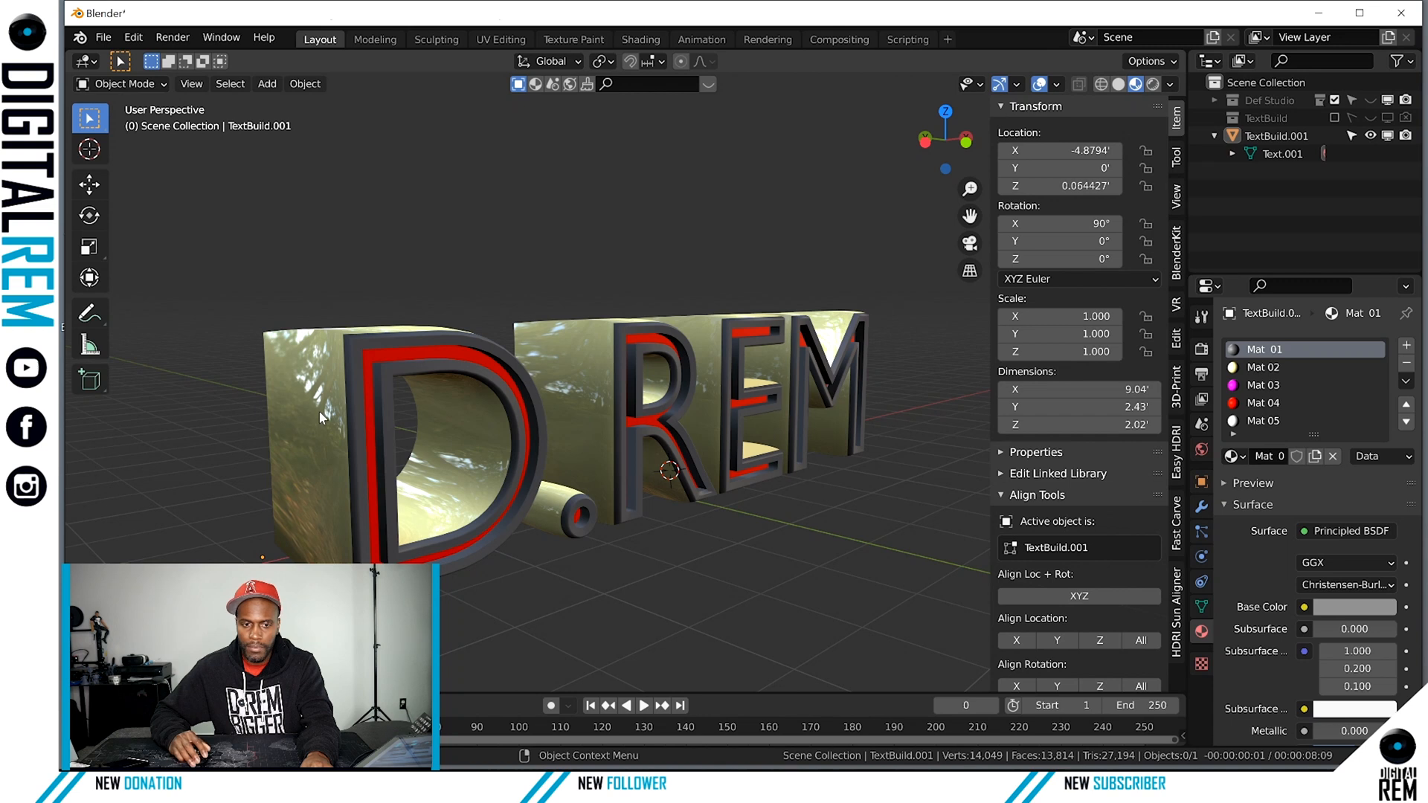
Change Mat 02's base color to a light blue with hue about 0.532, saturation 0.769 and value 0.917.
{"action": "left_click", "coordinate": [1257, 368]}
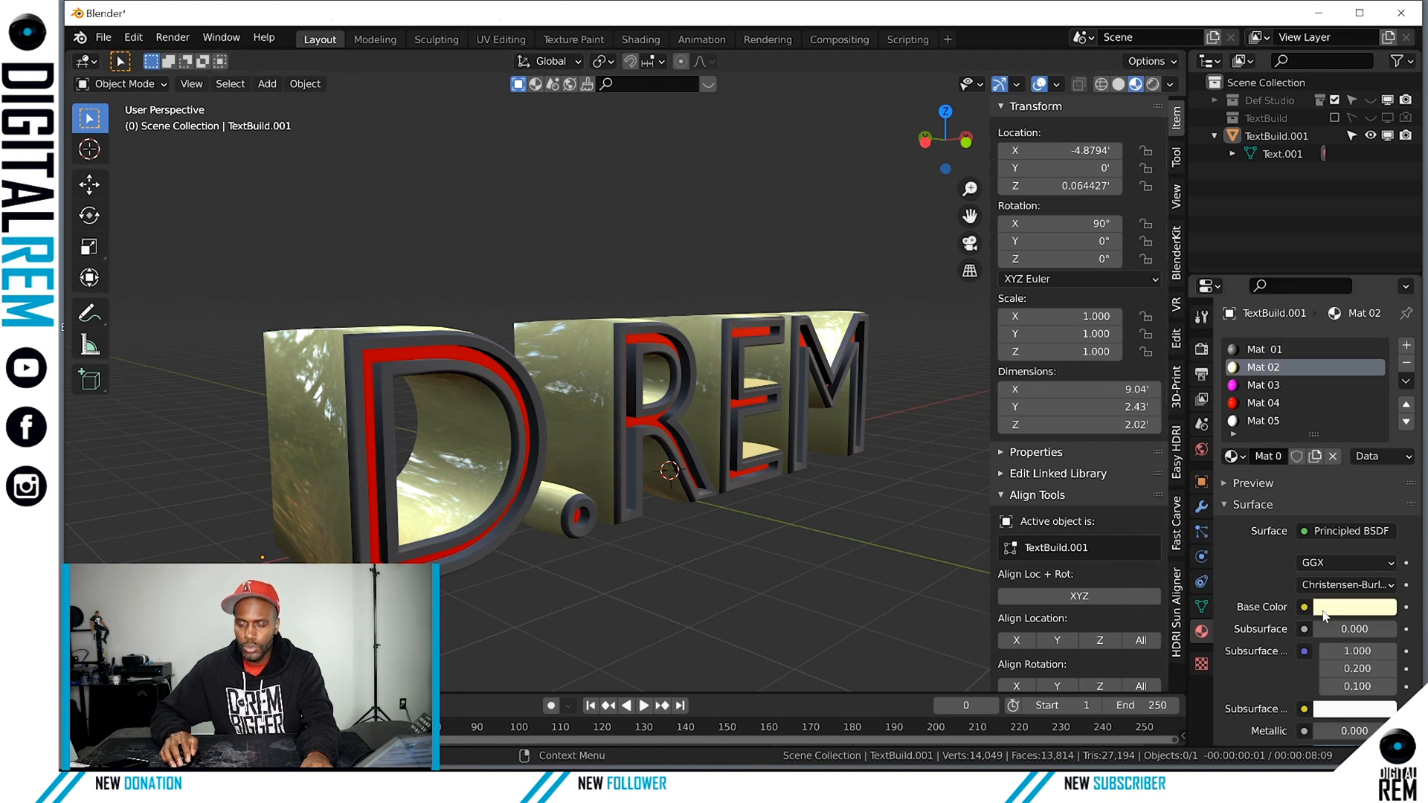
{"action": "left_click", "coordinate": [1332, 607]}
{"action": "left_click_drag", "start_coordinate": [1307, 463], "coordinate": [1311, 389]}
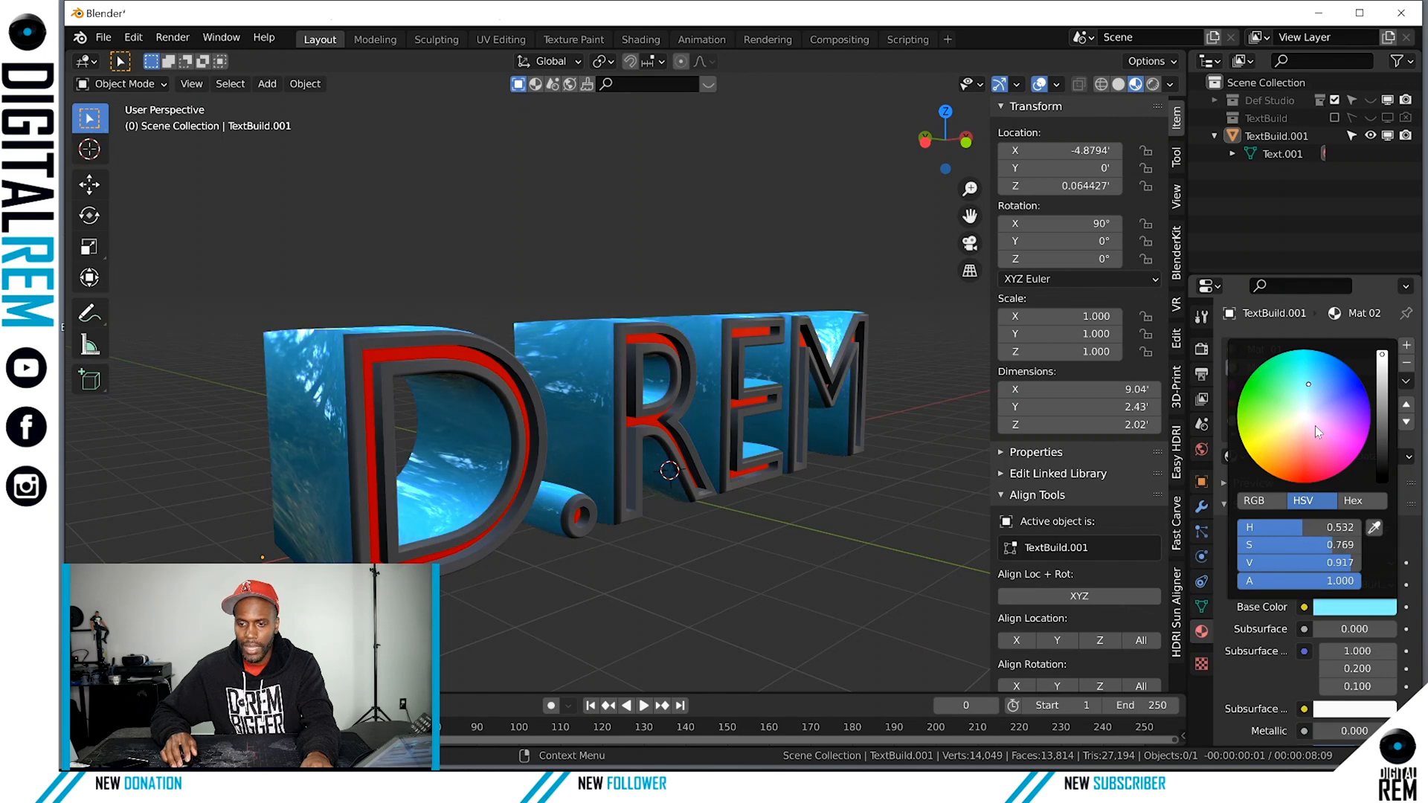
Select the text and change Mat 04's base color on the inner letter faces to turquoise.
{"action": "middle_click_drag", "start_coordinate": [764, 372], "coordinate": [695, 368]}
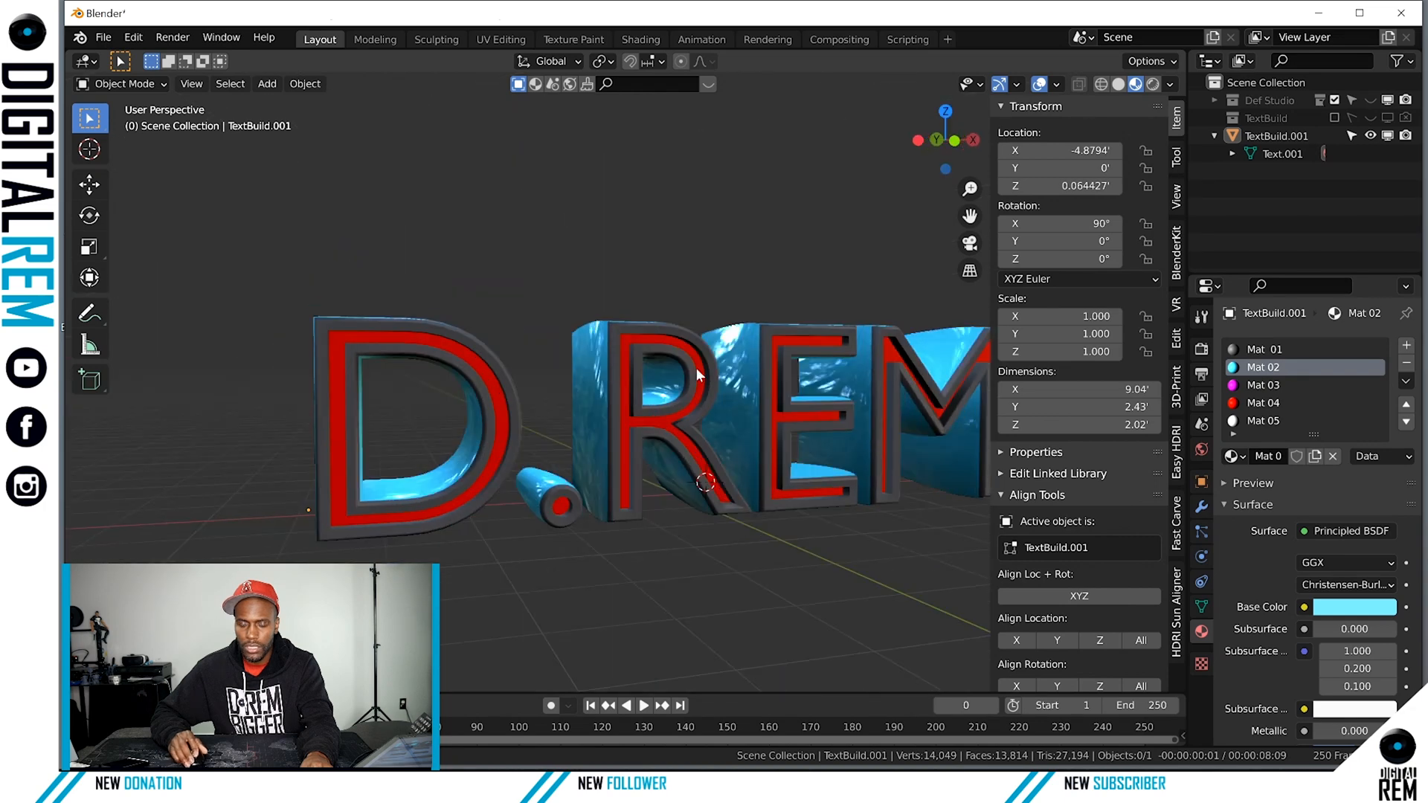
{"action": "scroll", "coordinate": [689, 374], "scroll_direction": "up", "scroll_amount": 5}
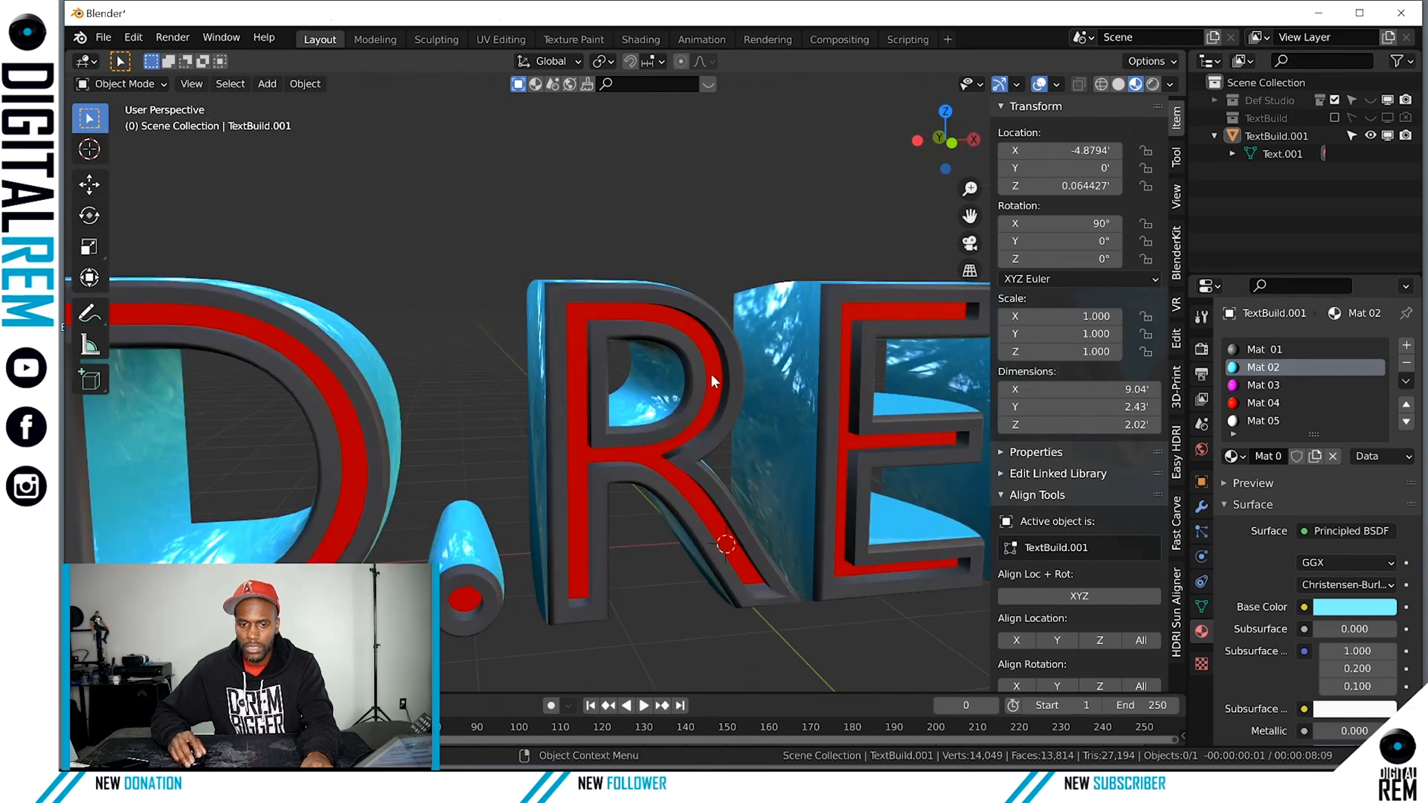
{"action": "left_click", "coordinate": [711, 373]}
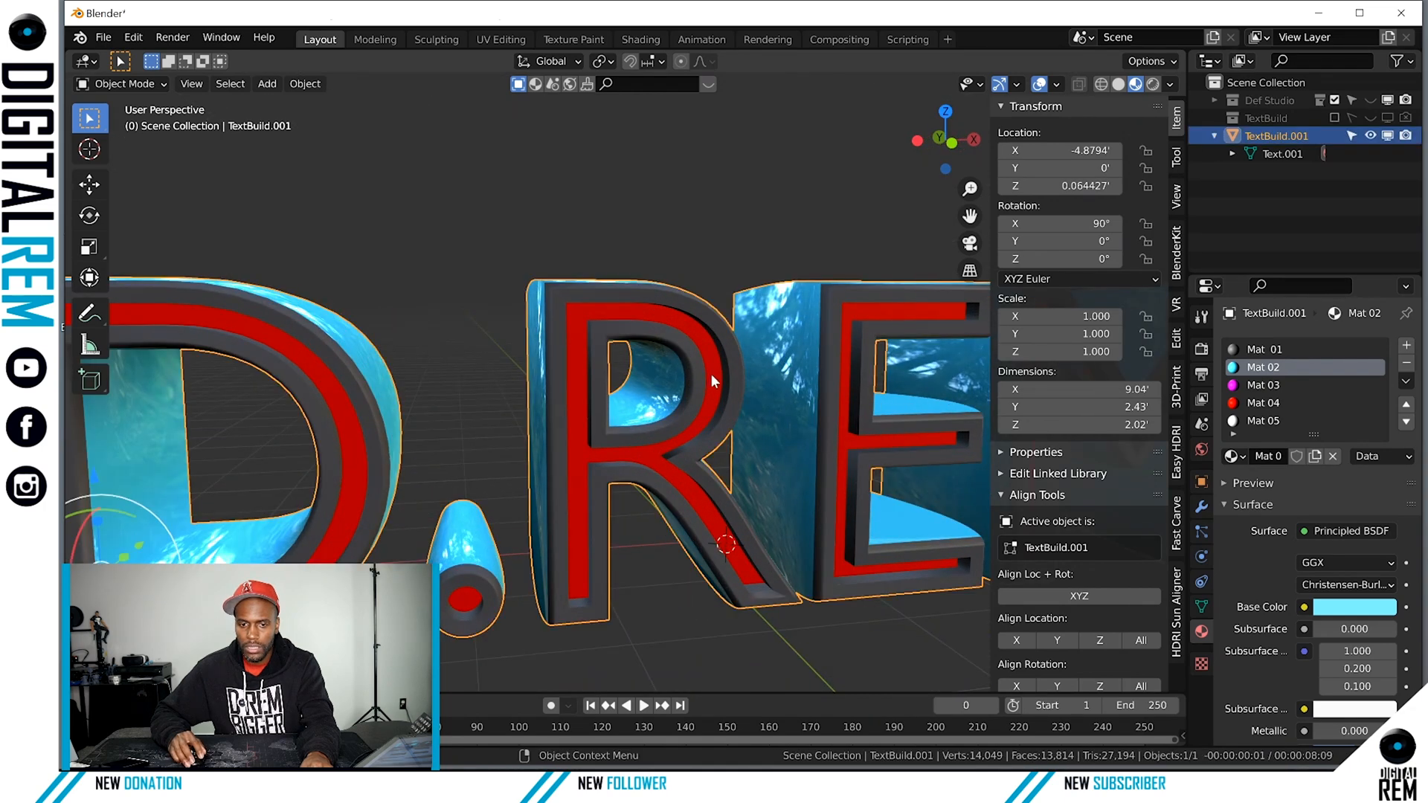
{"action": "left_click", "coordinate": [1262, 404]}
{"action": "left_click", "coordinate": [1329, 604]}
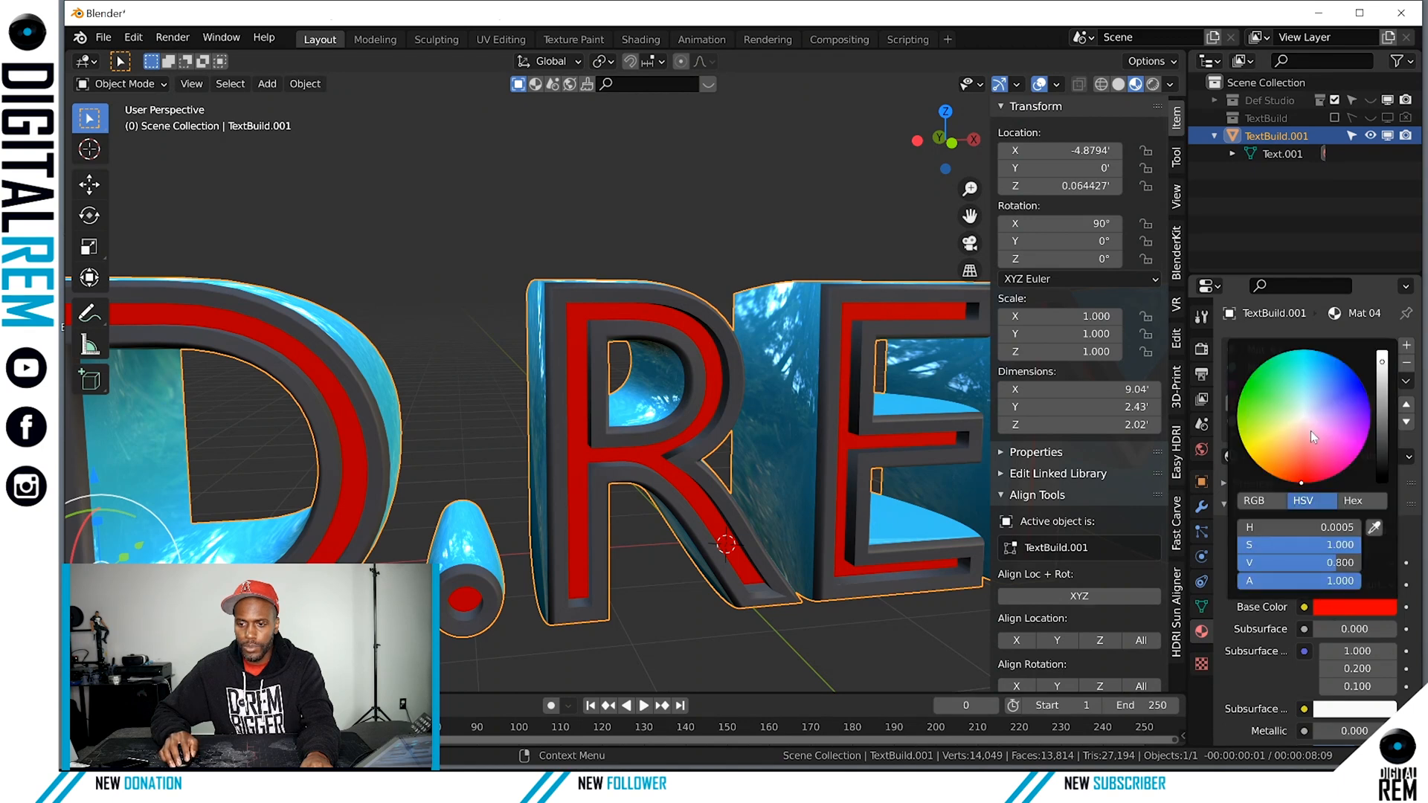
{"action": "left_click_drag", "start_coordinate": [1314, 418], "coordinate": [1286, 366]}
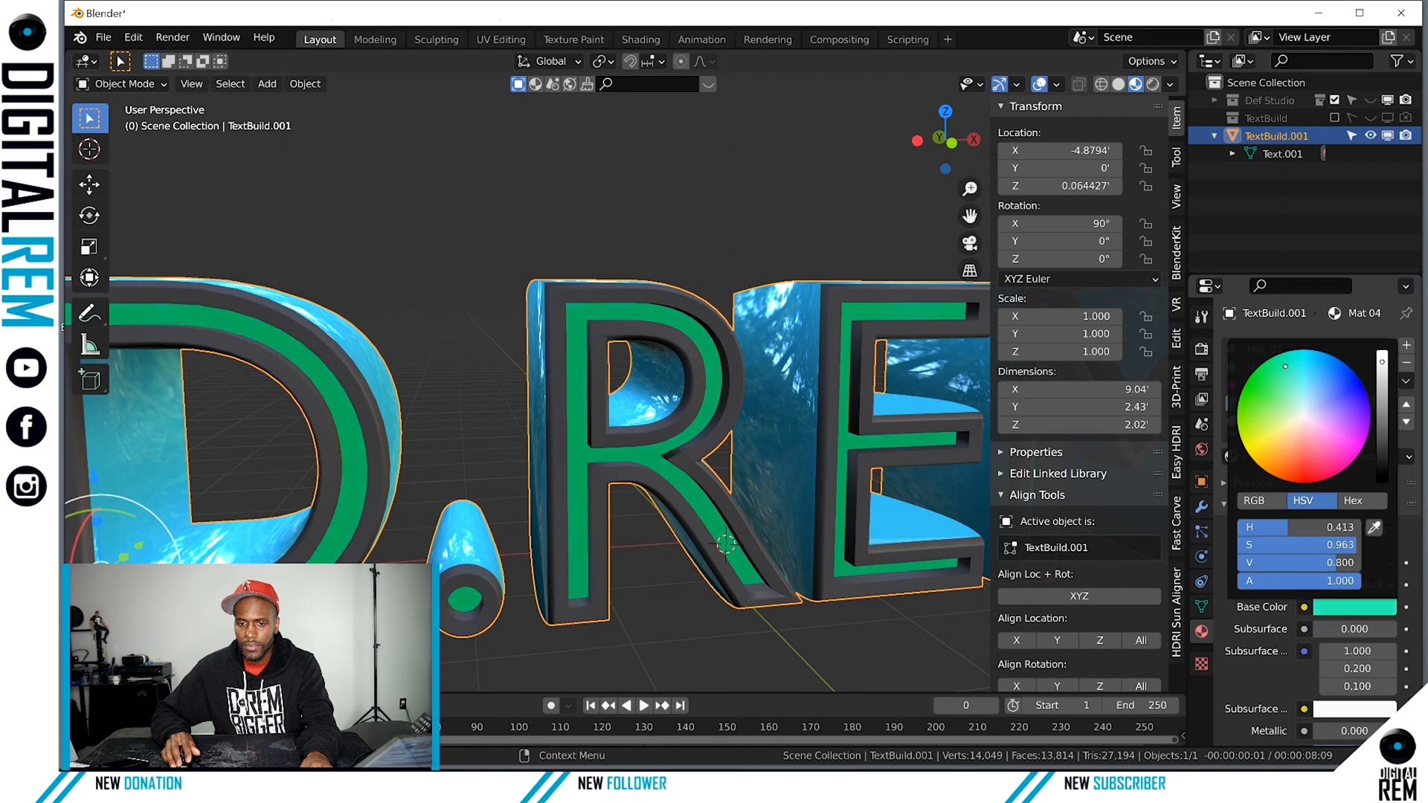
Check which faces use Mat 03 by clearing the mesh selection in Edit Mode and selecting the faces assigned to that slot.
{"action": "middle_click_drag", "start_coordinate": [655, 432], "coordinate": [744, 340]}
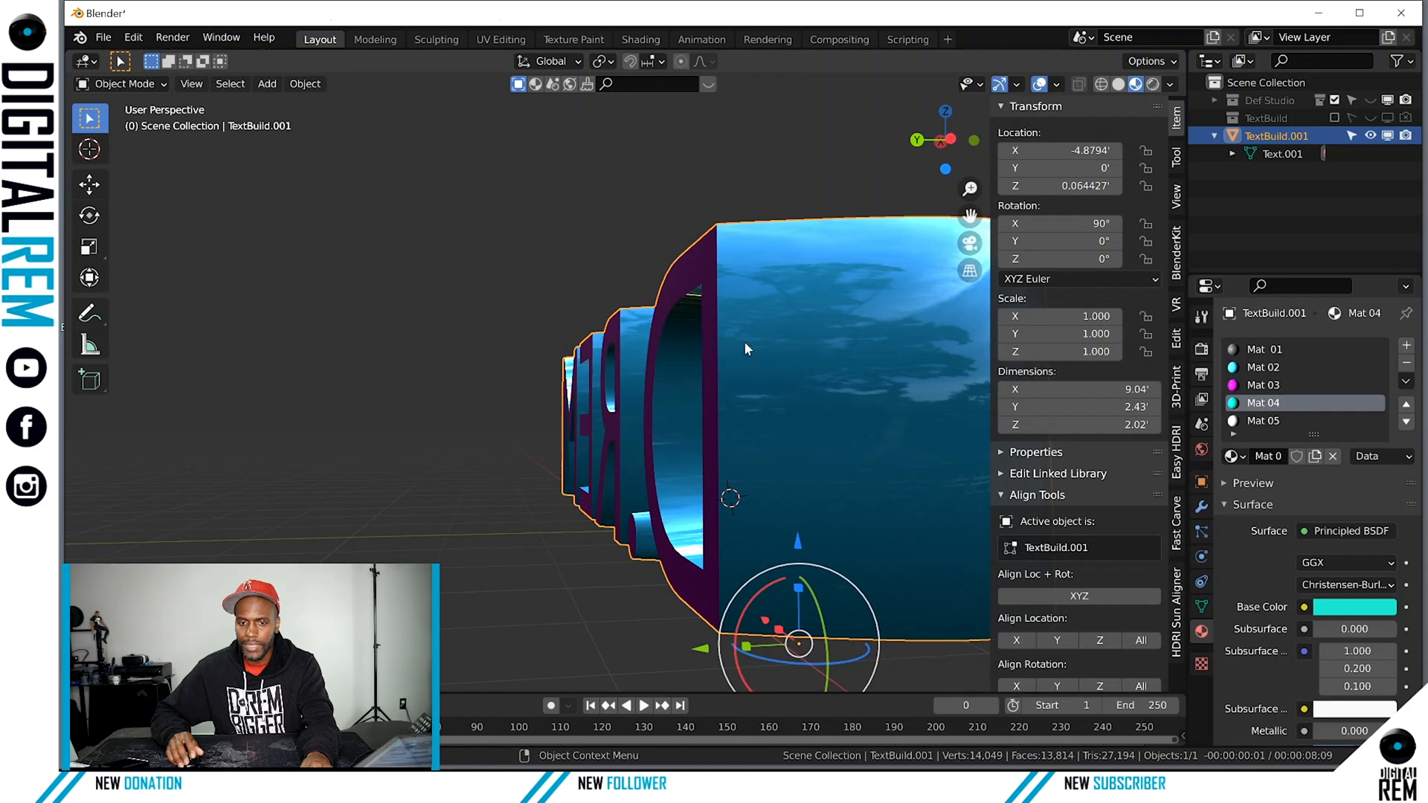
{"action": "left_click", "coordinate": [1257, 382]}
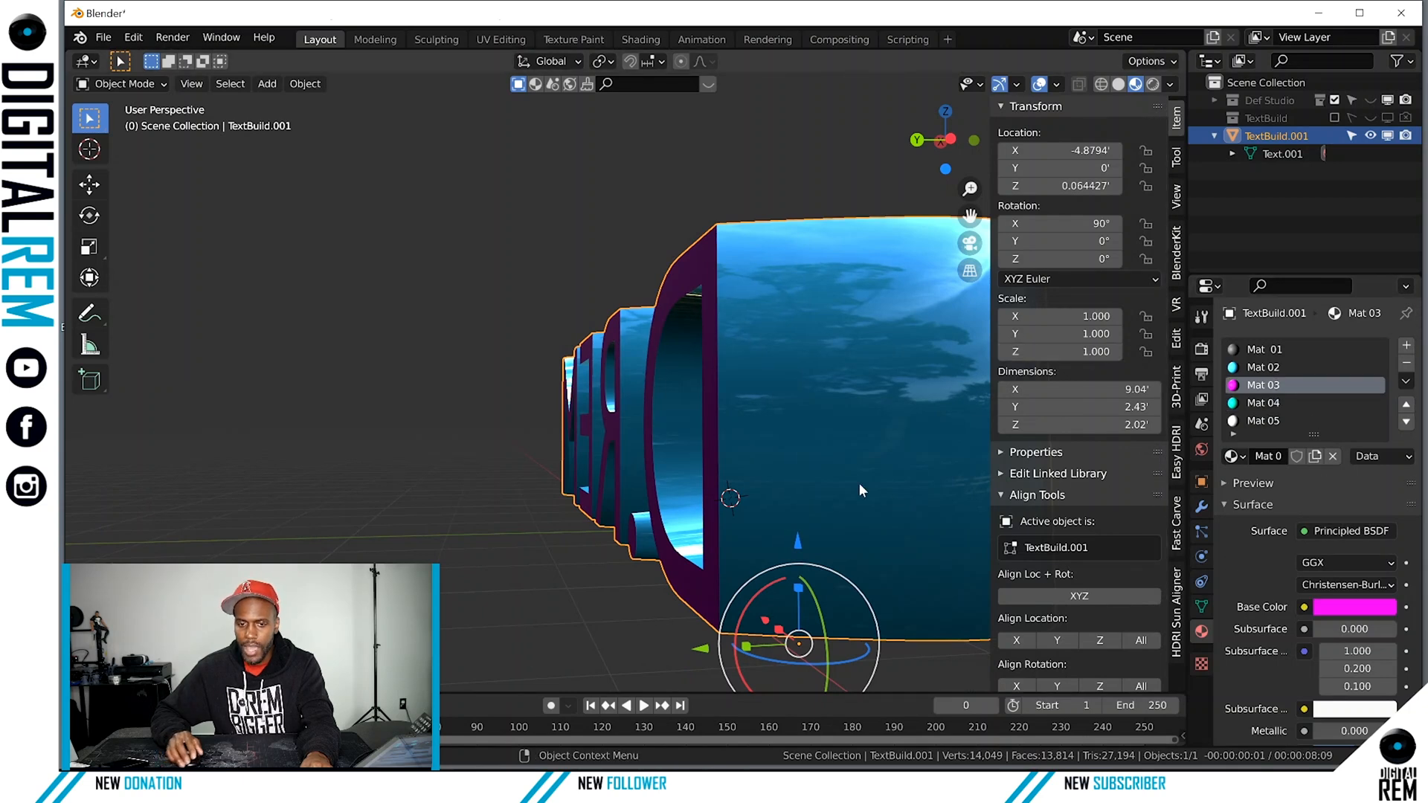
{"action": "middle_click_drag", "start_coordinate": [753, 453], "coordinate": [655, 477]}
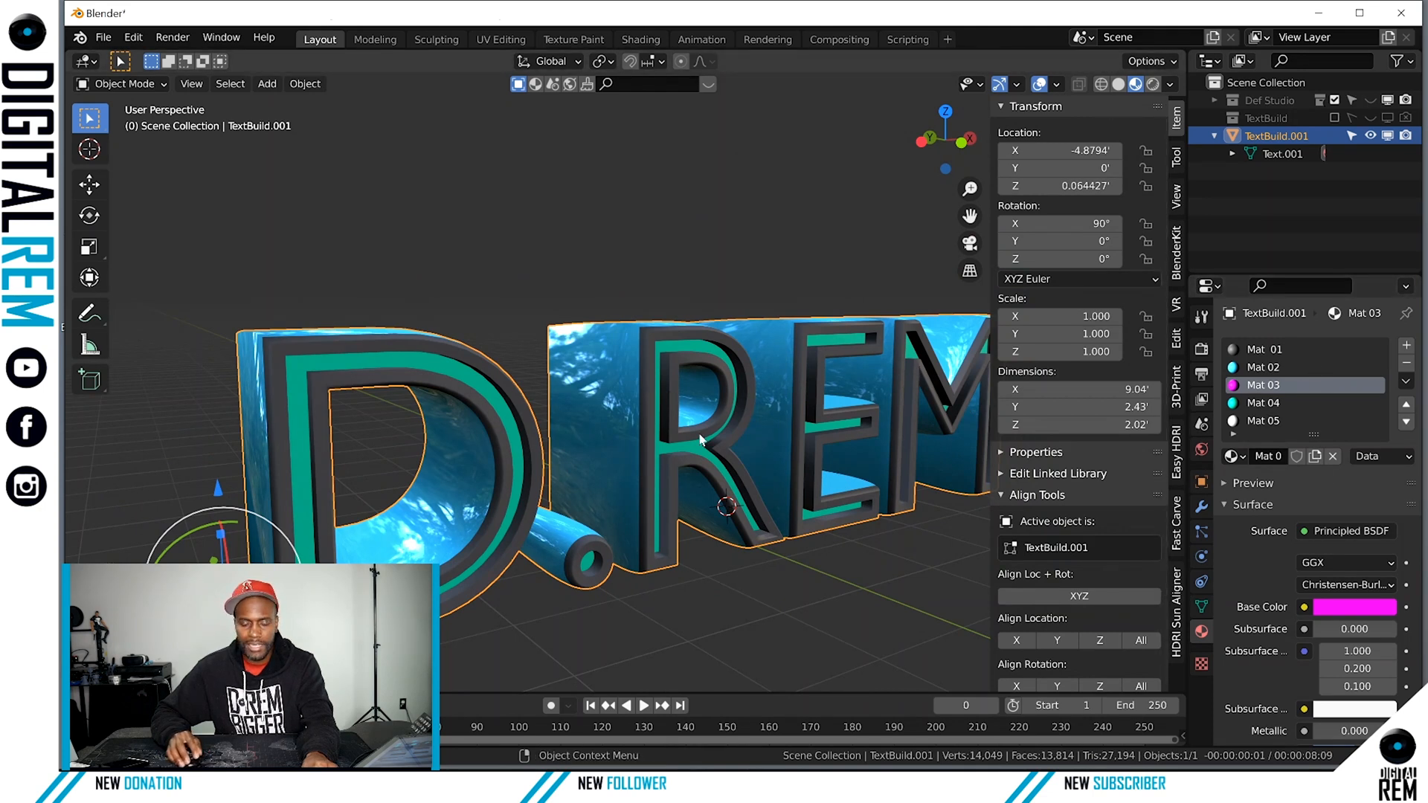
{"action": "key", "text": "ctrl+Tab"}
{"action": "left_click", "coordinate": [835, 435]}
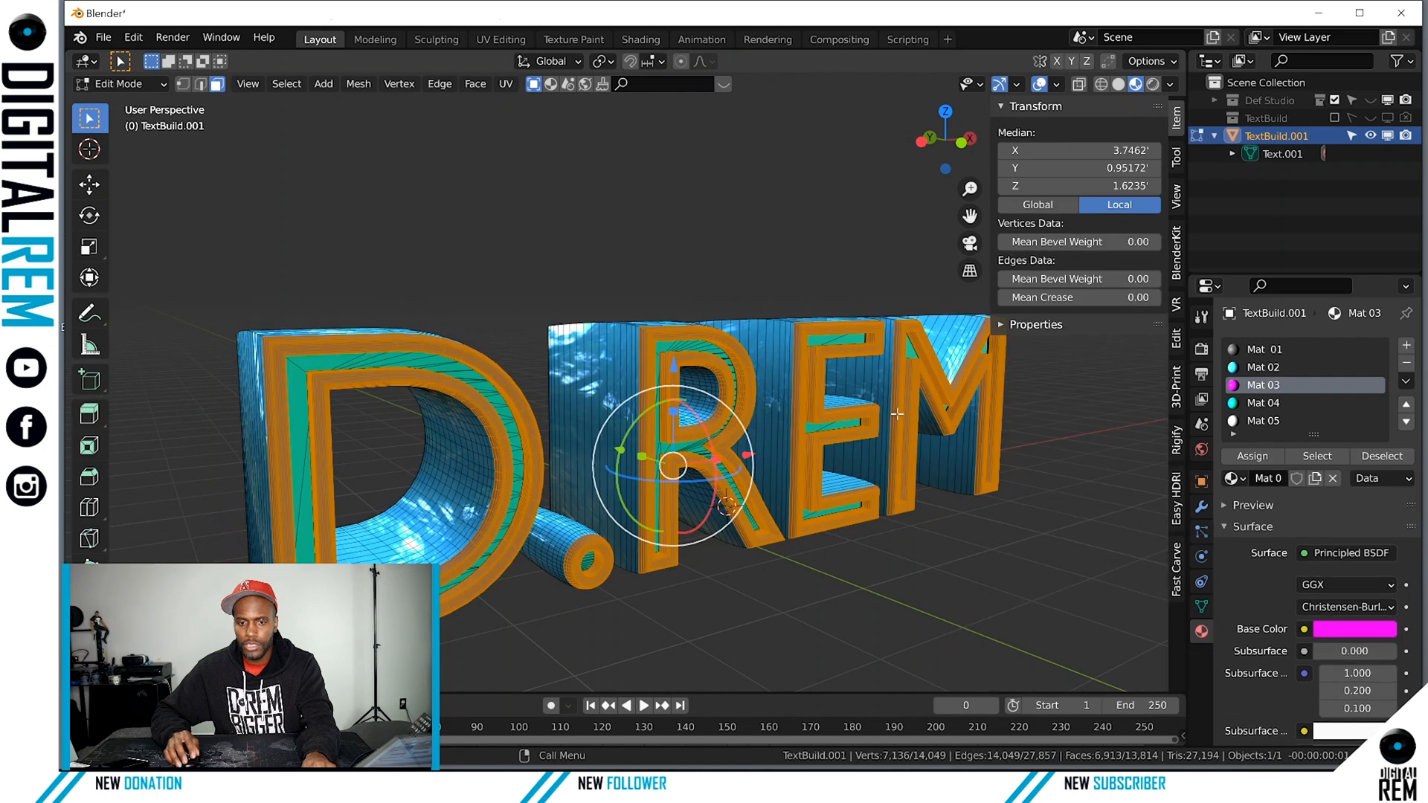
{"action": "key", "text": "alt+a"}
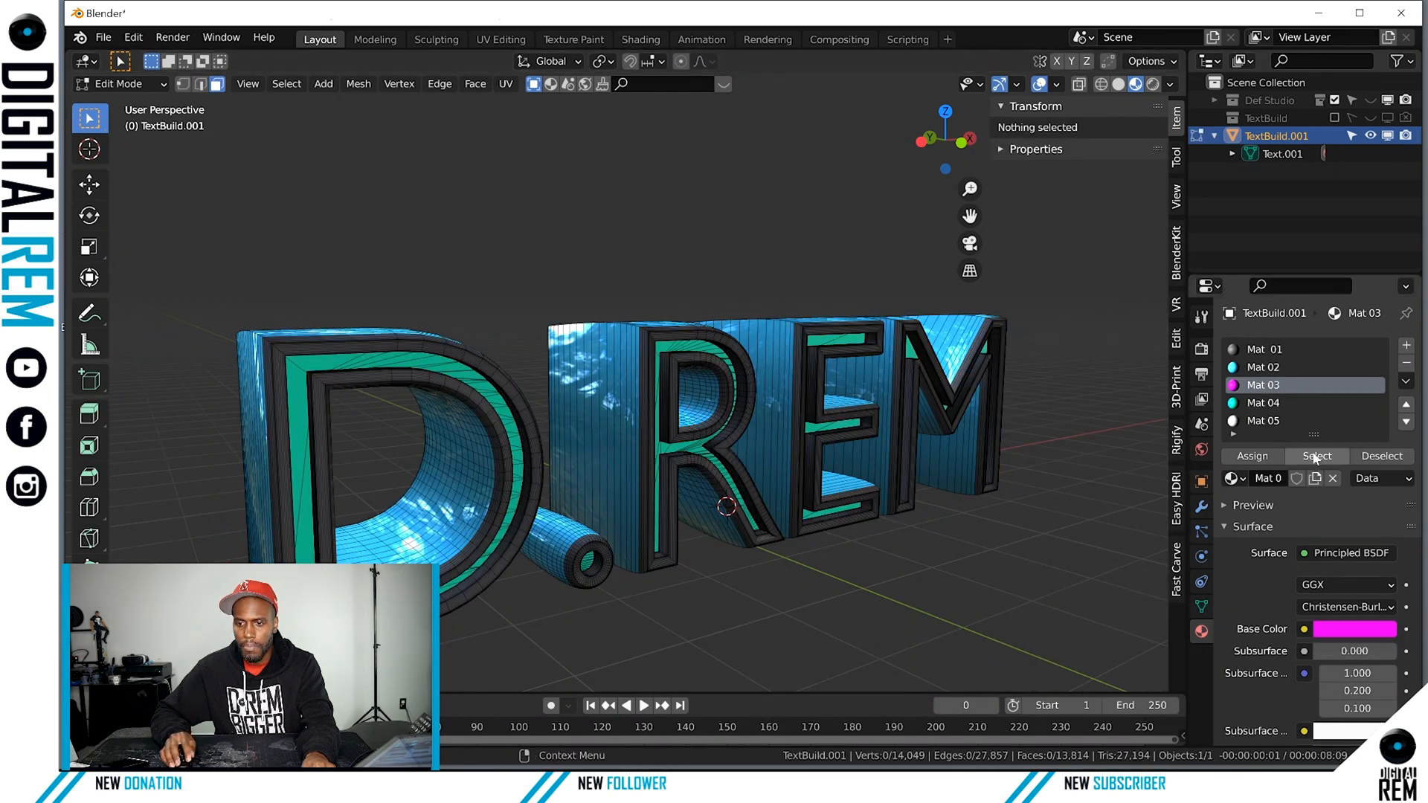
{"action": "left_click", "coordinate": [1318, 456]}
{"action": "middle_click_drag", "start_coordinate": [930, 410], "coordinate": [776, 407]}
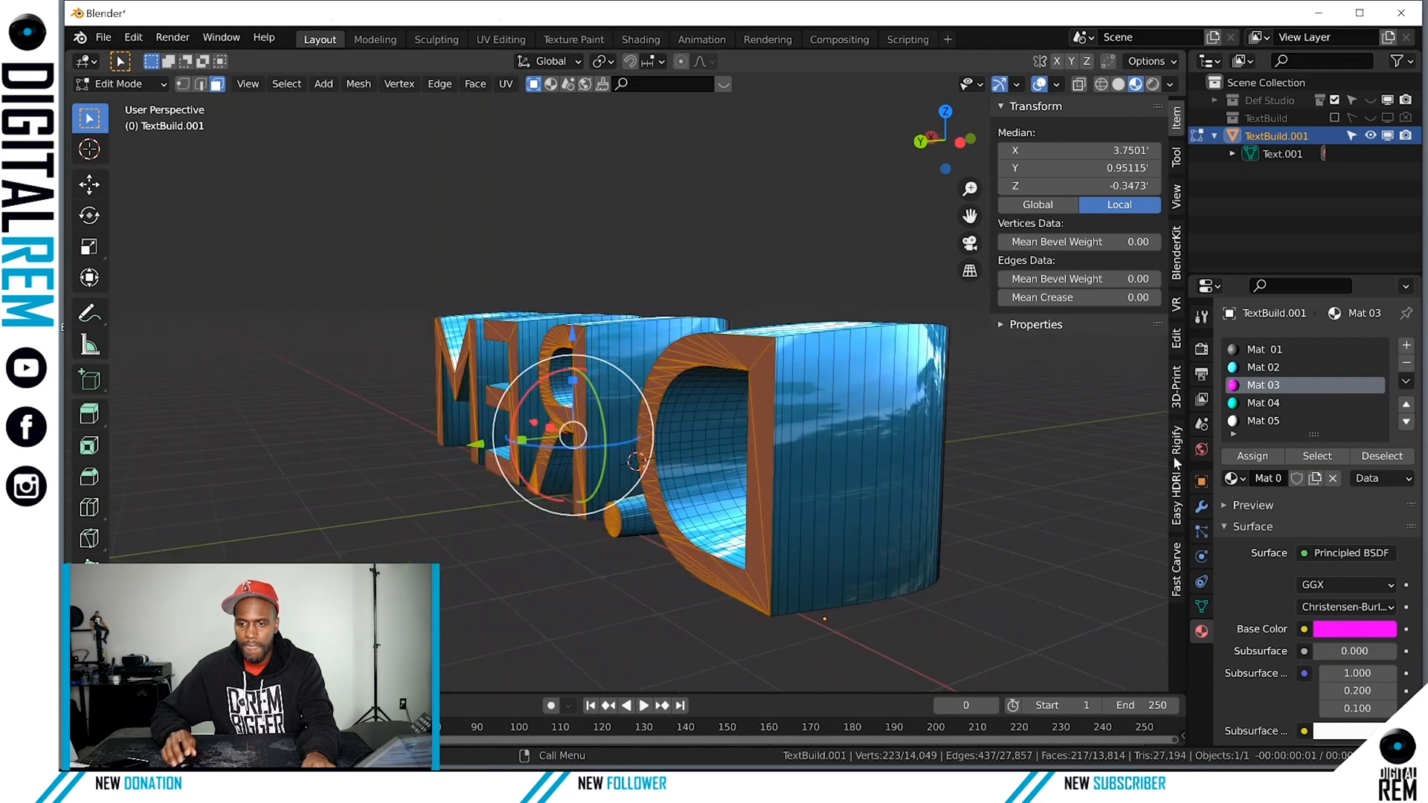
Add the faces assigned to Mat 04 to the selection and check where they lie on the letters.
{"action": "left_click", "coordinate": [1281, 403]}
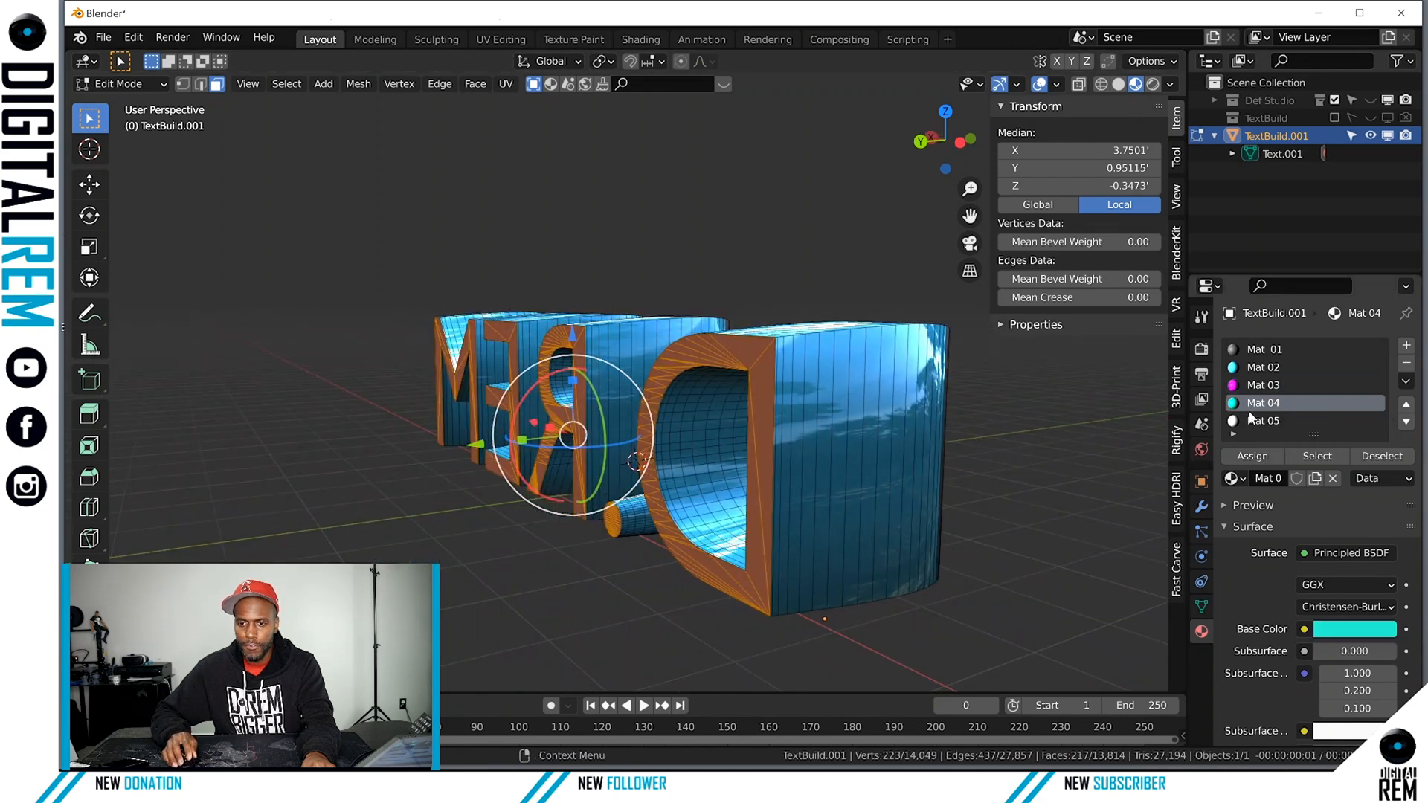
{"action": "middle_click_drag", "start_coordinate": [833, 410], "coordinate": [876, 413]}
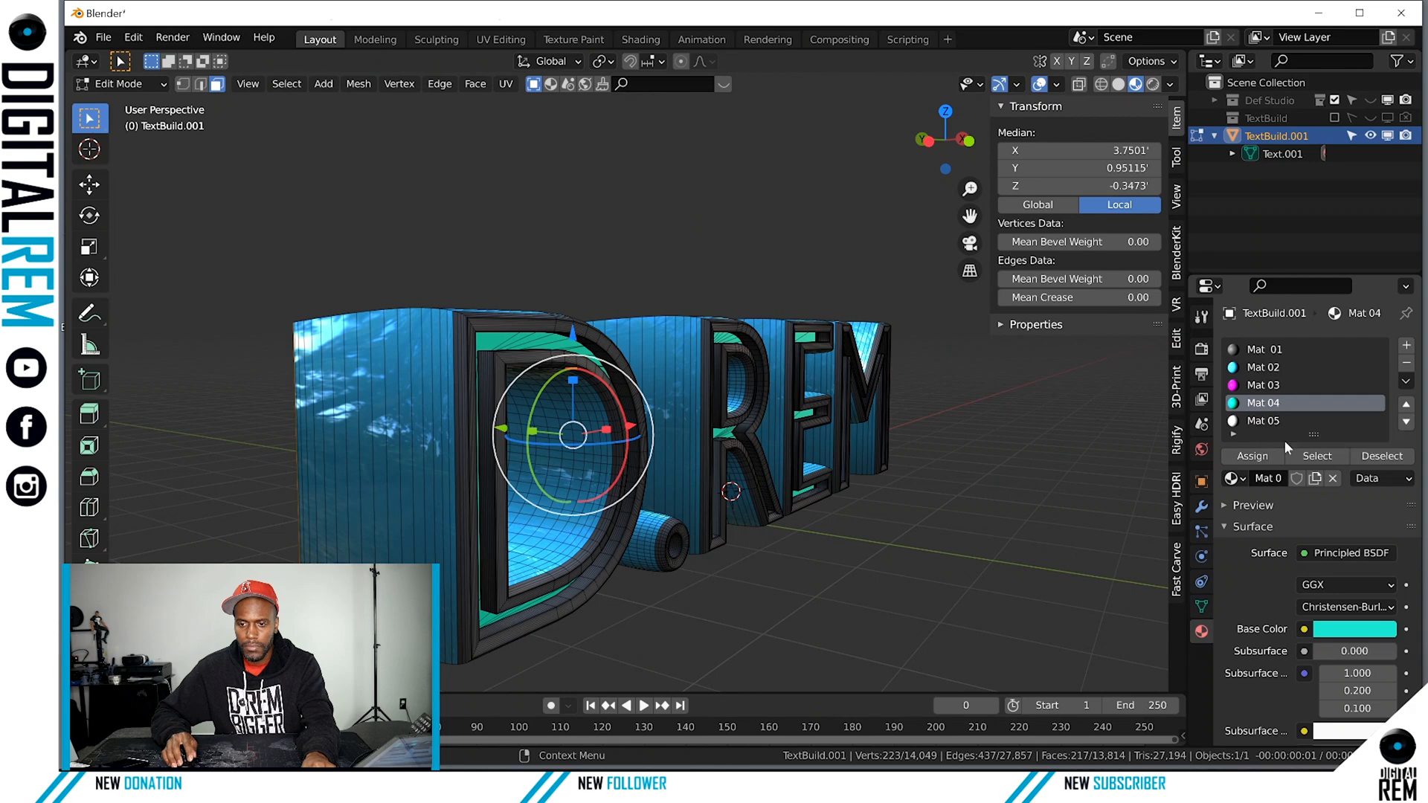
{"action": "left_click", "coordinate": [1317, 456]}
{"action": "middle_click_drag", "start_coordinate": [1129, 462], "coordinate": [863, 467]}
{"action": "middle_click_drag", "start_coordinate": [578, 481], "coordinate": [773, 473]}
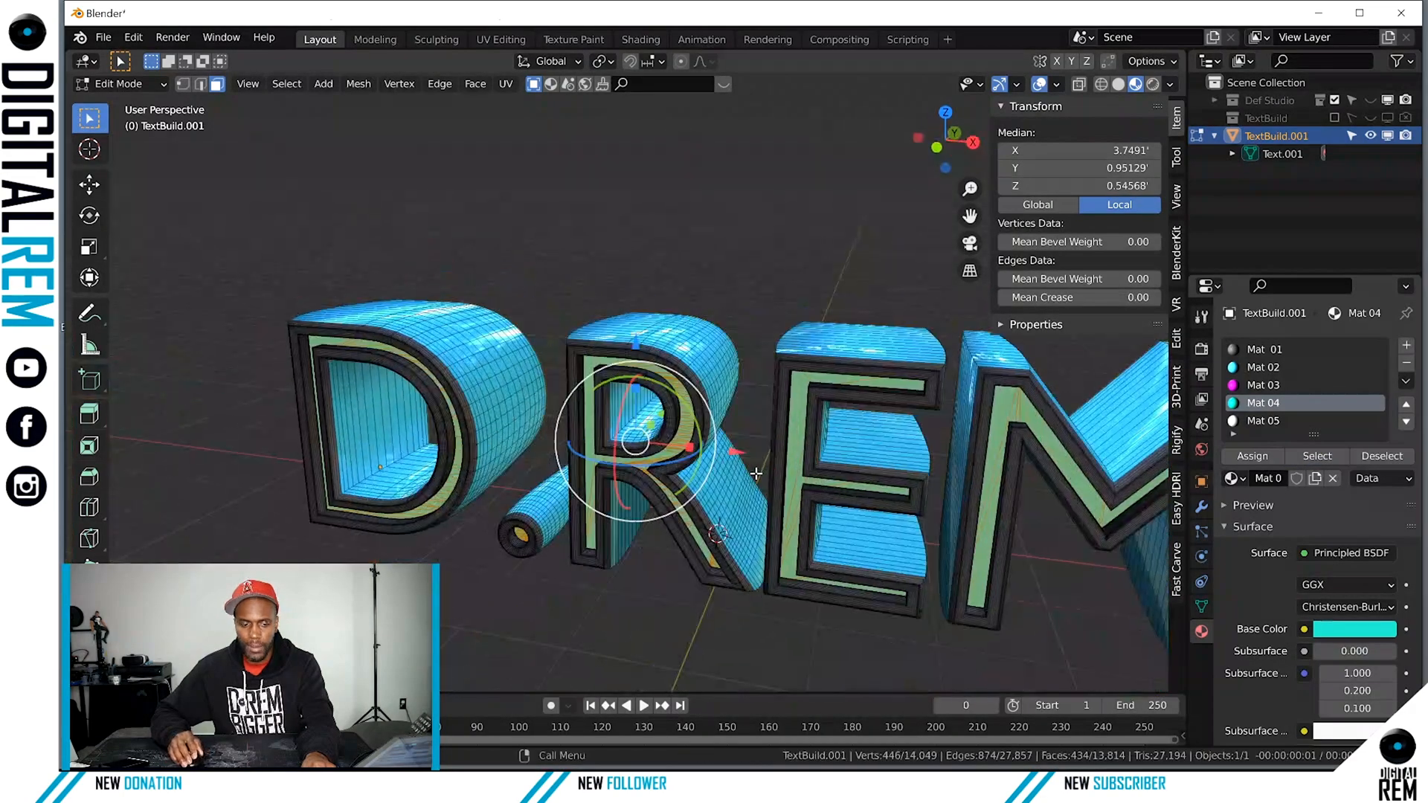
Return to Object Mode, deselect the text and remove the magenta Mat 03 slot from its material list.
{"action": "key", "text": "ctrl+Tab"}
{"action": "left_click", "coordinate": [526, 435]}
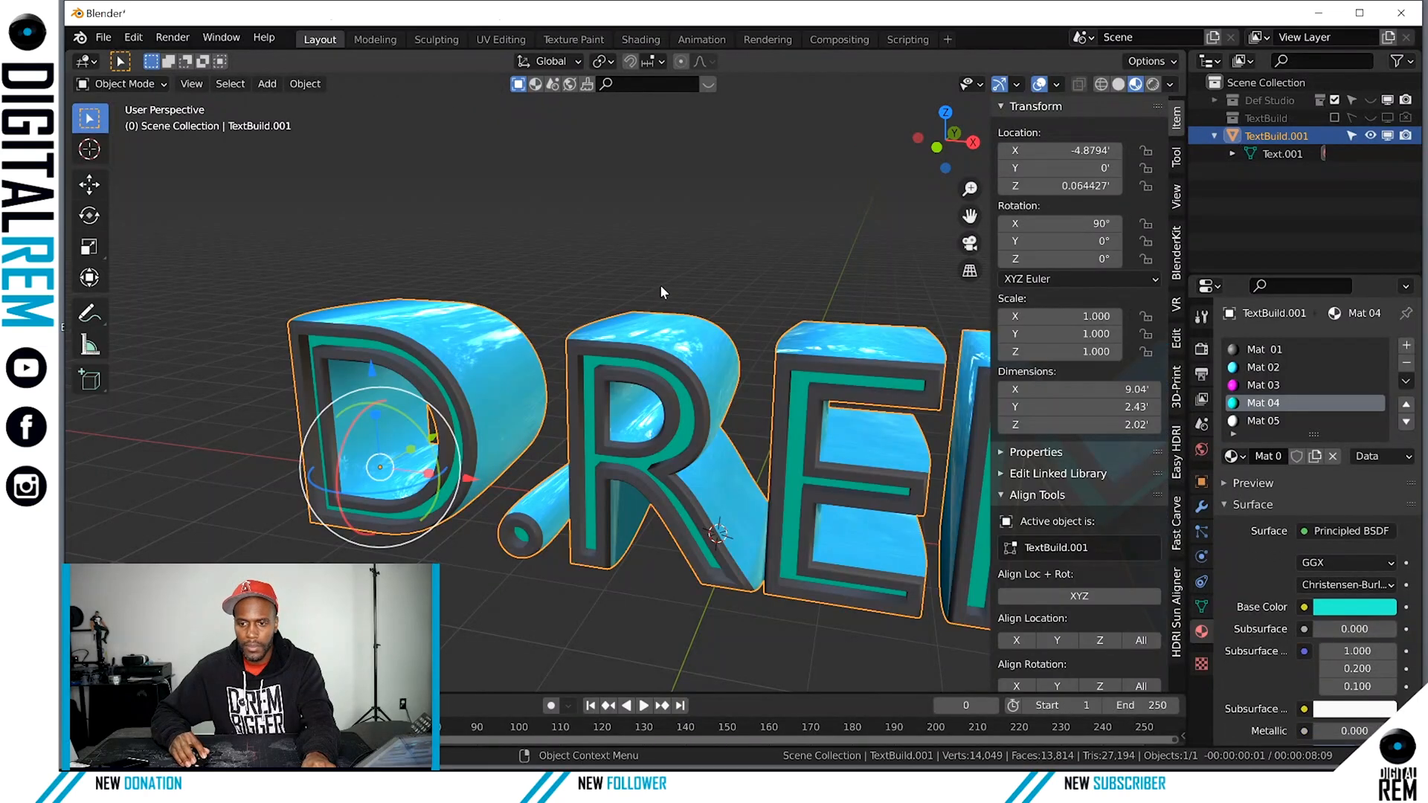
{"action": "left_click", "coordinate": [660, 285]}
{"action": "left_click", "coordinate": [1263, 385]}
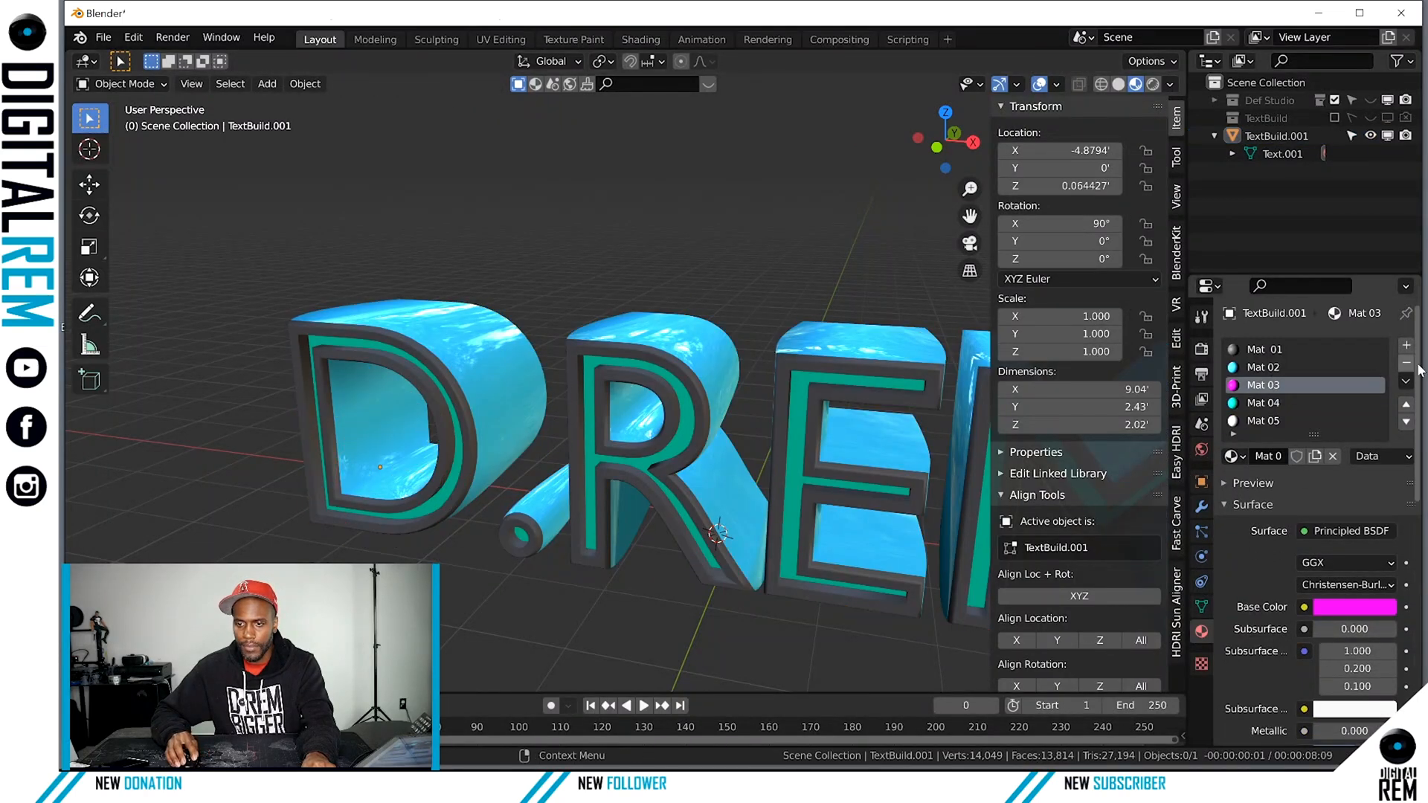
{"action": "left_click", "coordinate": [1406, 363]}
{"action": "left_click", "coordinate": [1269, 351]}
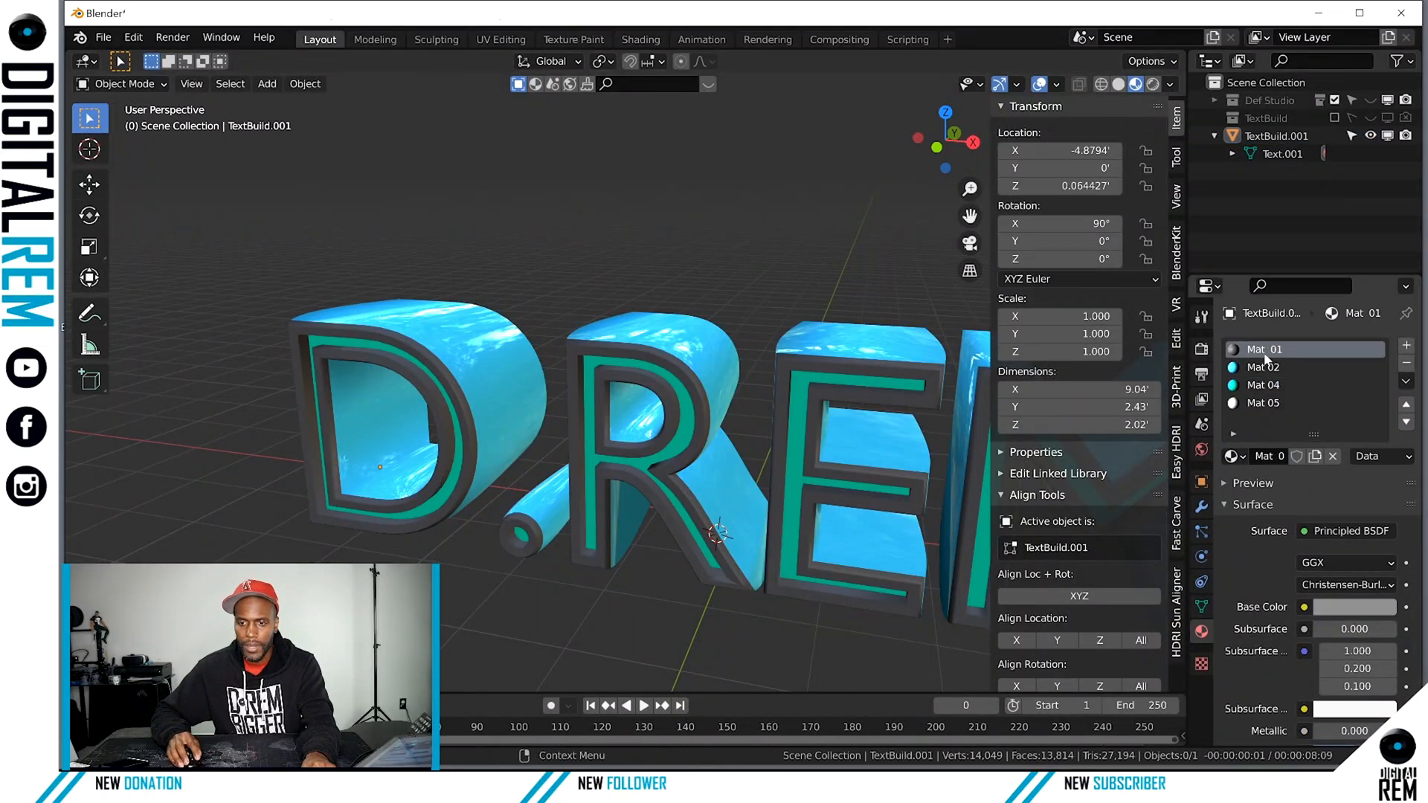
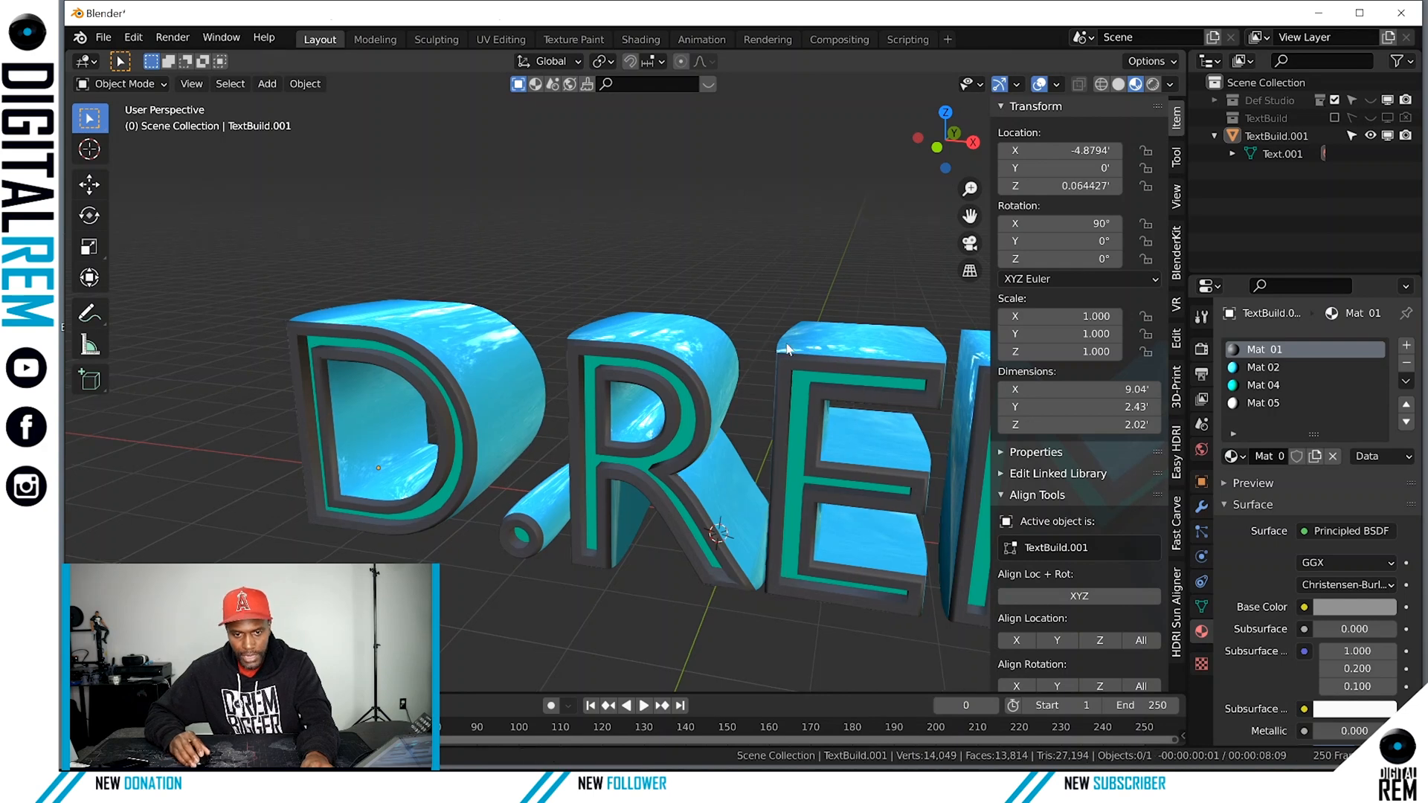
Rename the light blue Mat 02 material on the letter sides as Side Mat.
{"action": "middle_click_drag", "start_coordinate": [787, 349], "coordinate": [891, 341]}
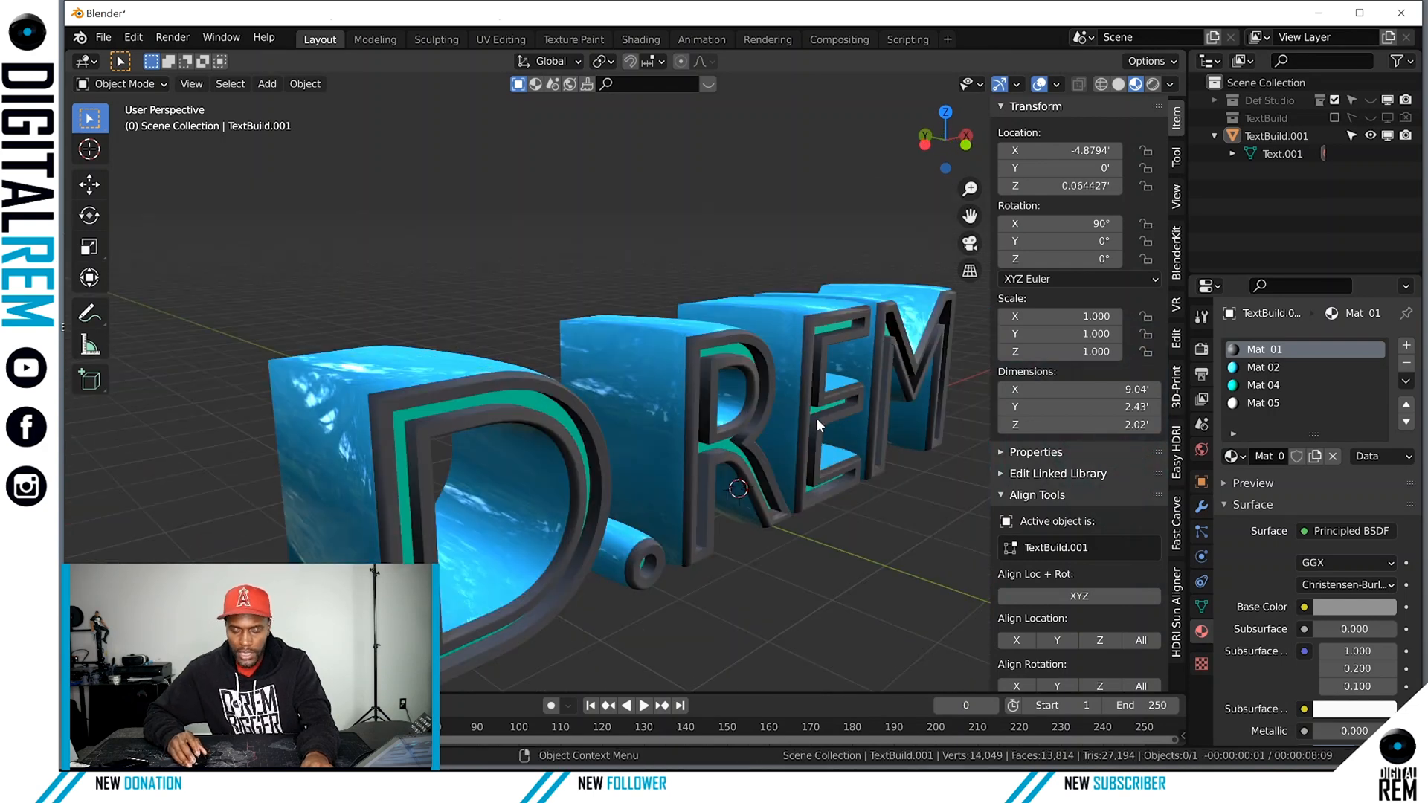
{"action": "middle_click_drag", "start_coordinate": [815, 417], "coordinate": [833, 372]}
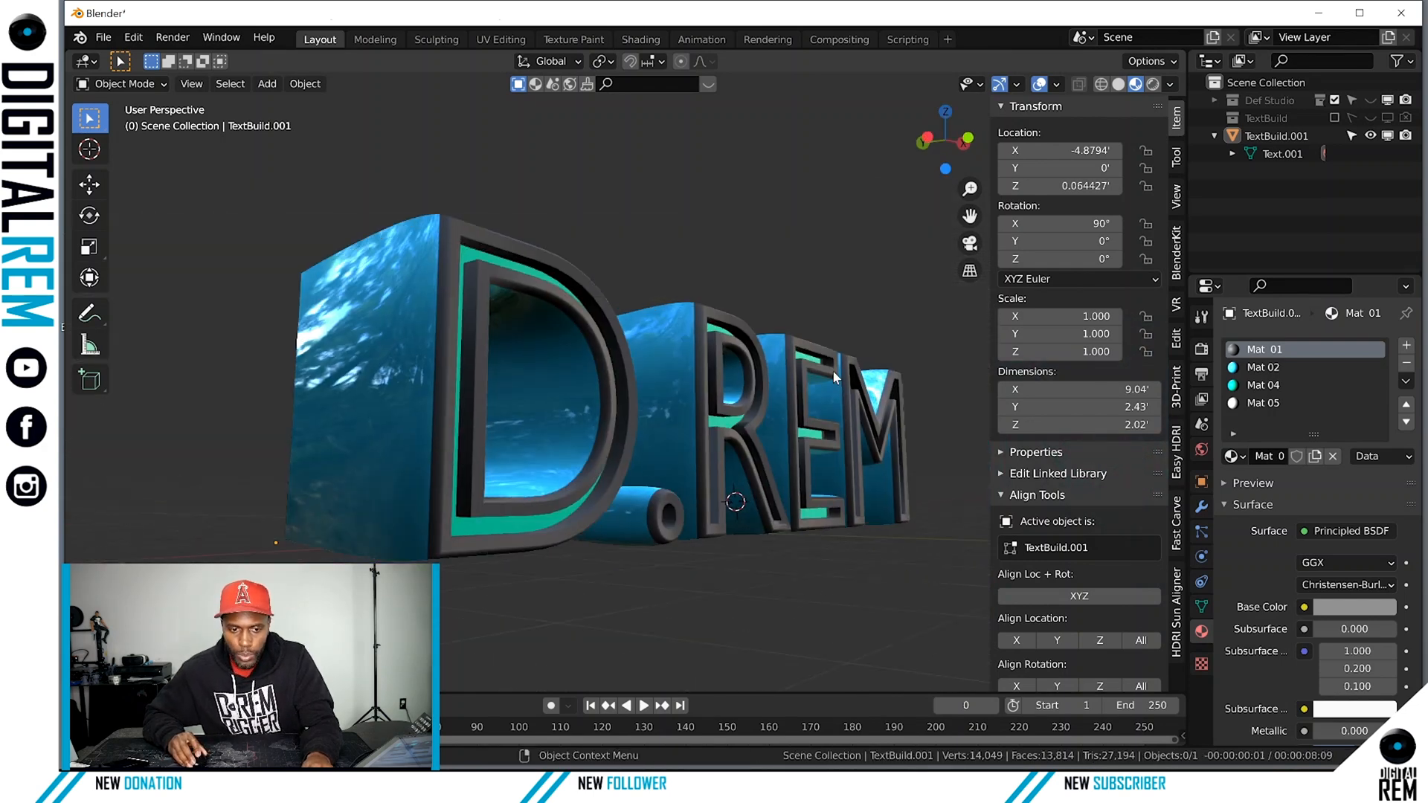
{"action": "left_click", "coordinate": [1266, 368]}
{"action": "double_click", "coordinate": [1276, 367]}
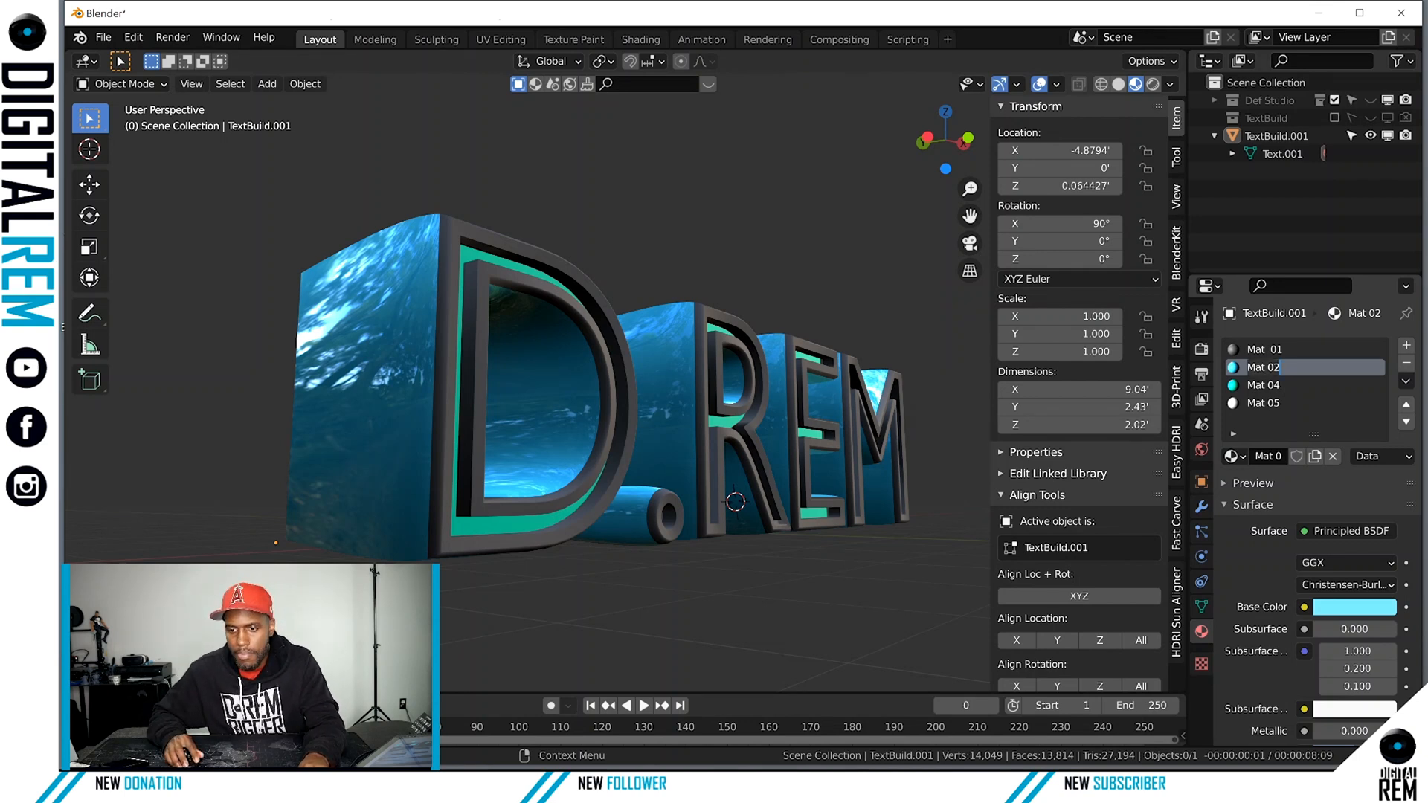
{"action": "key", "text": "Return"}
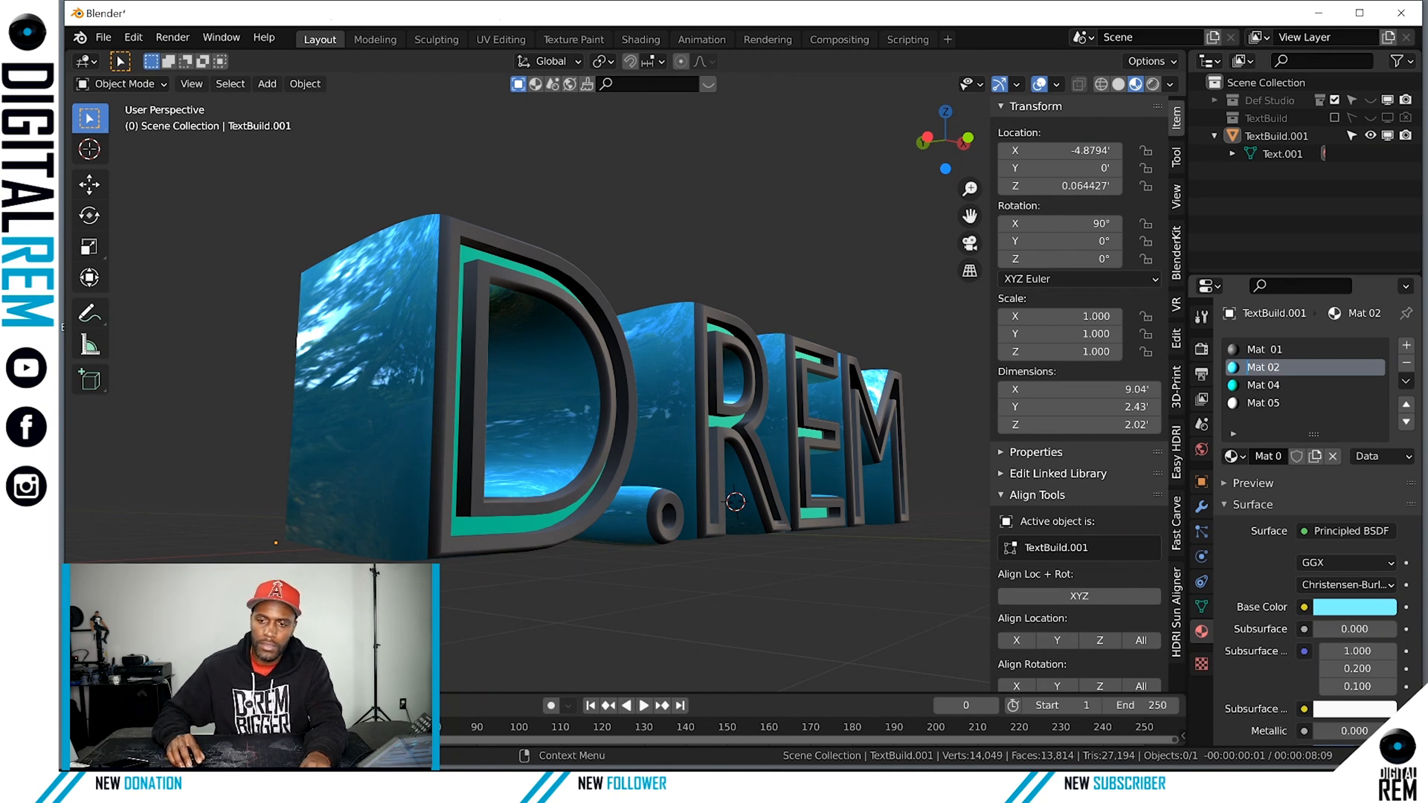
{"action": "left_click_drag", "start_coordinate": [1247, 368], "coordinate": [1280, 368]}
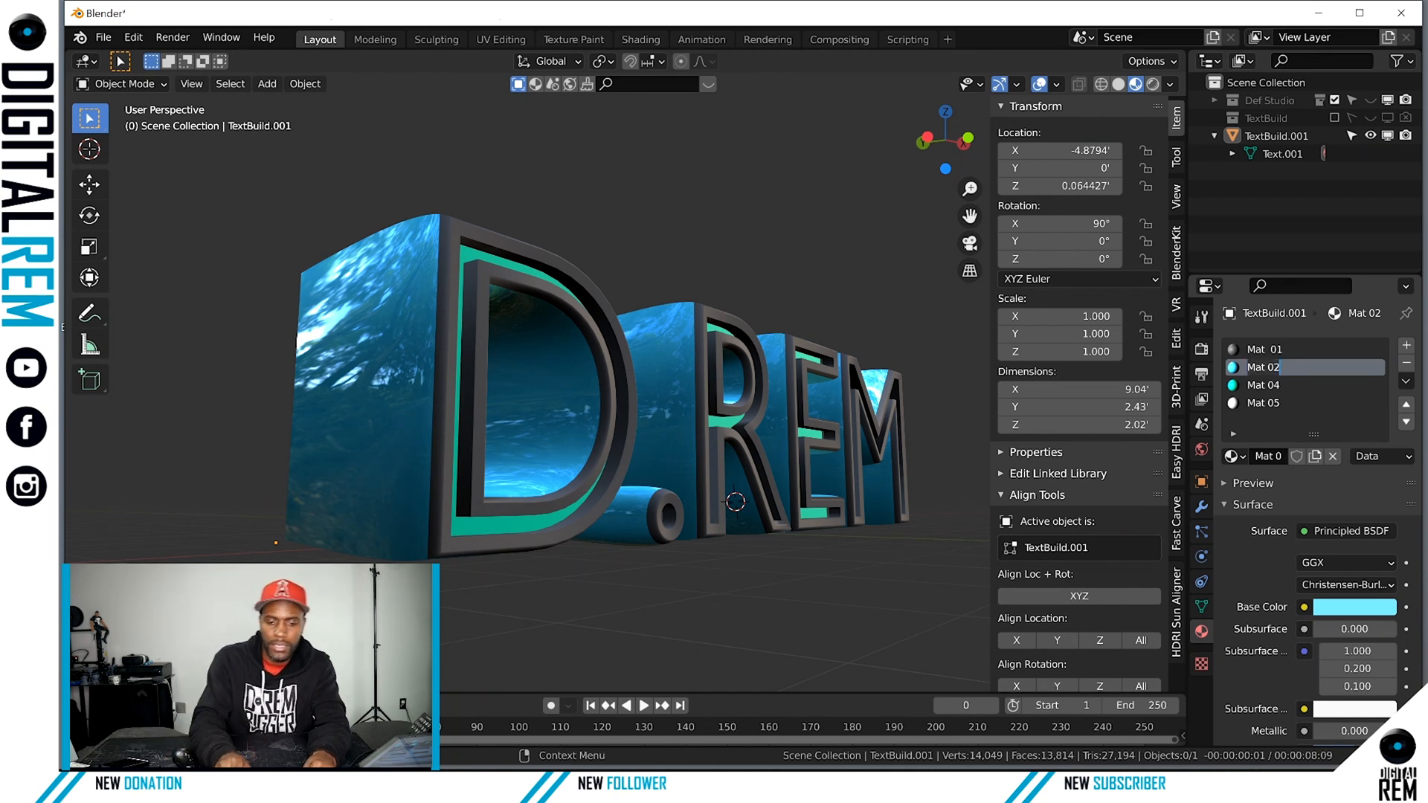
{"action": "type", "text": "Side Ma"}
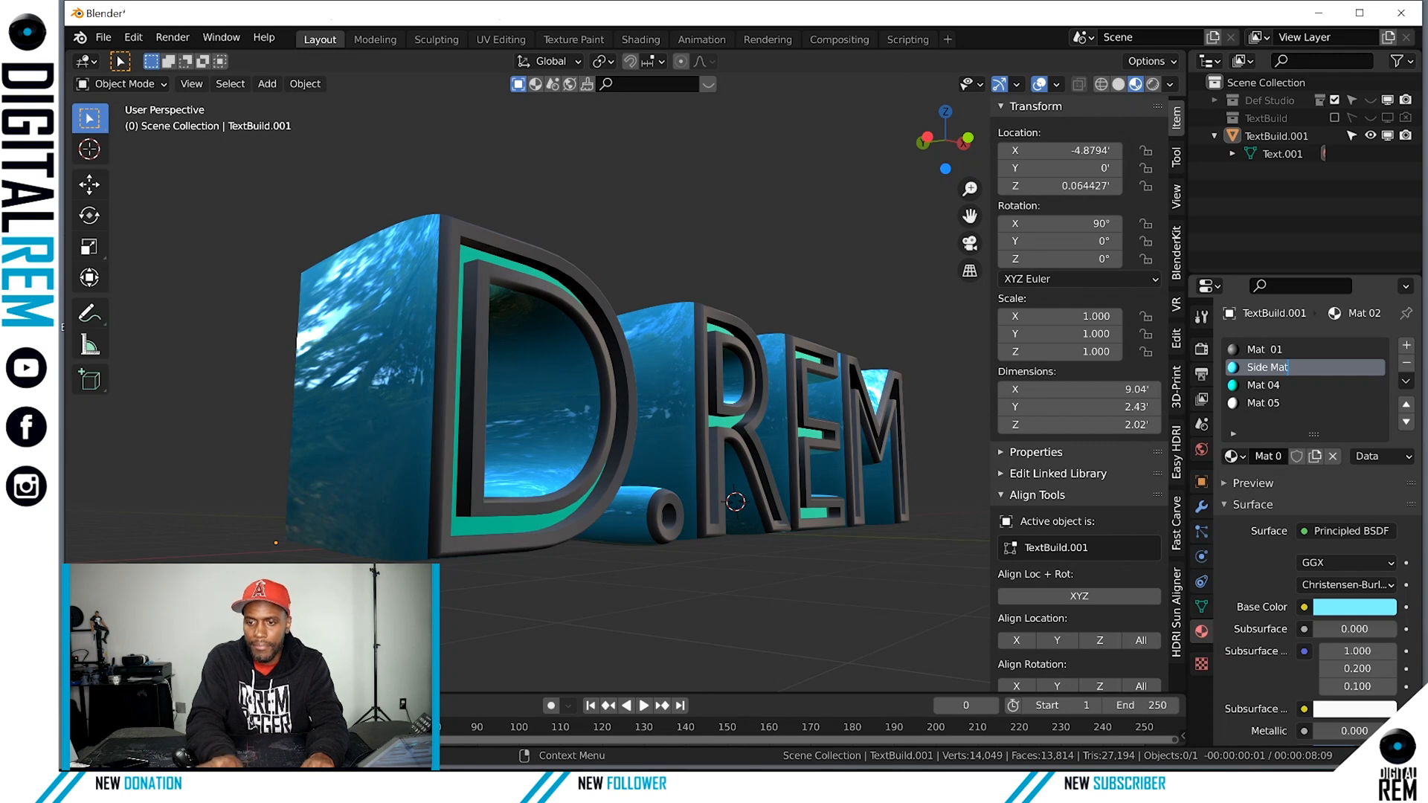
{"action": "type", "text": "t"}
{"action": "key", "text": "Return"}
Rename the turquoise Mat 04 material on the inner letter faces as Face Mat.
{"action": "double_click", "coordinate": [1274, 386]}
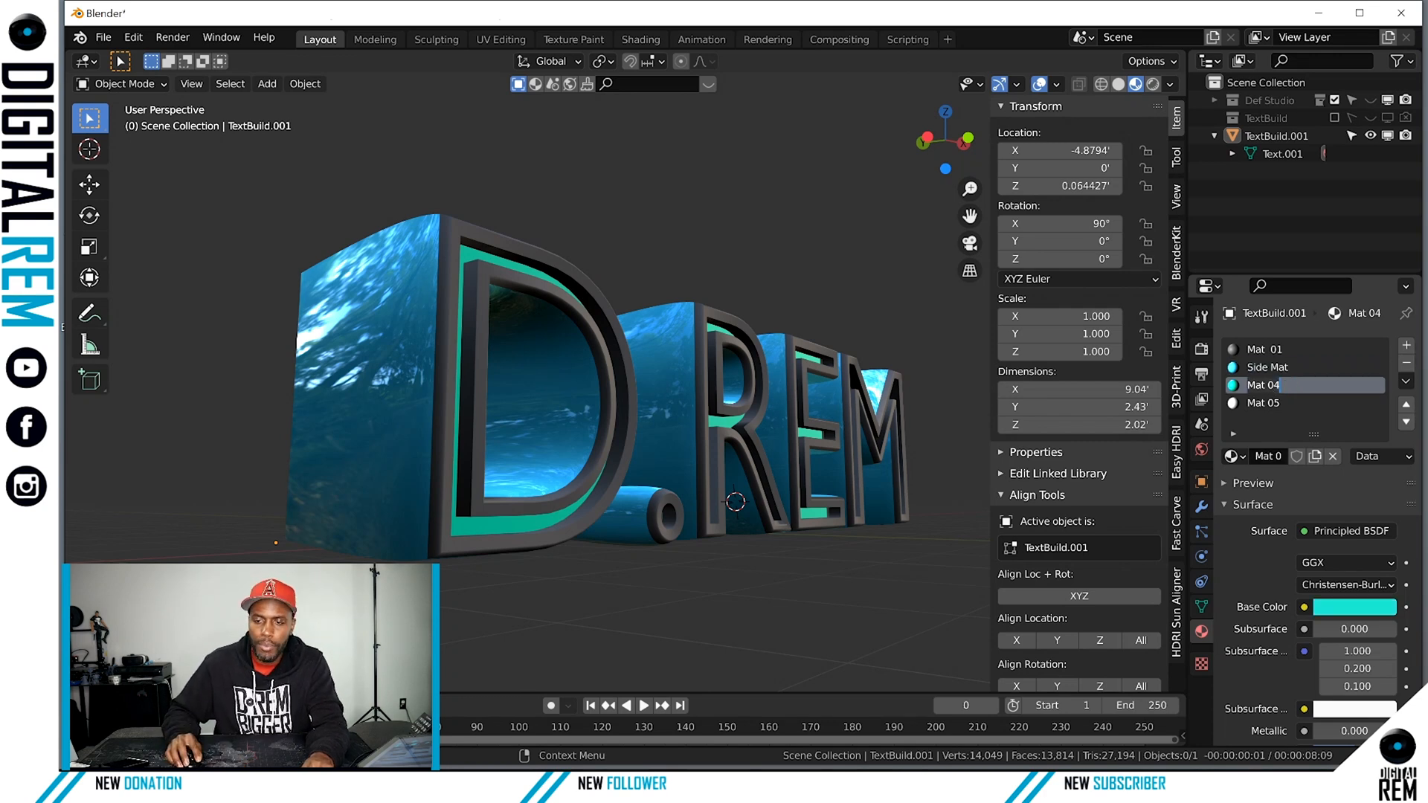
{"action": "type", "text": "Face Mat"}
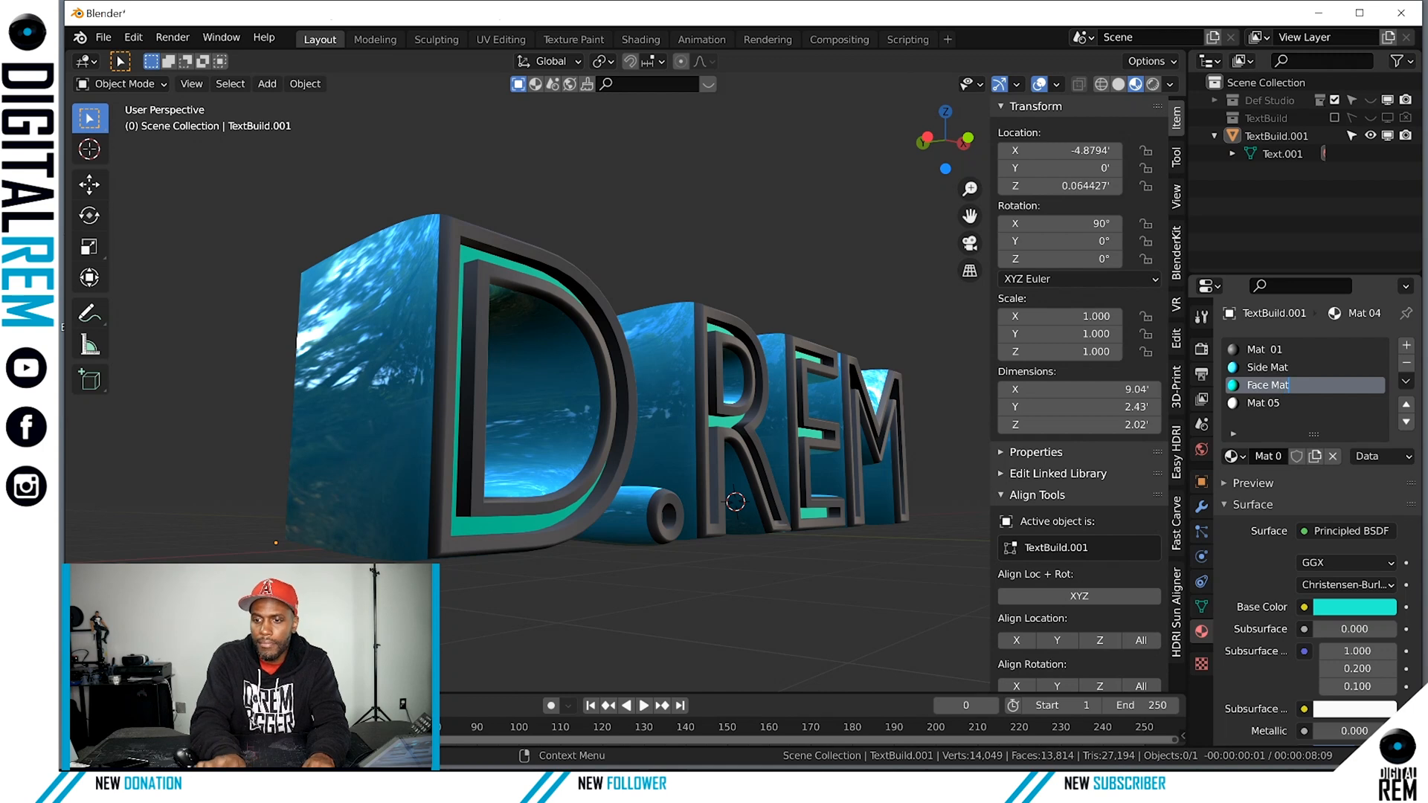
{"action": "key", "text": "Return"}
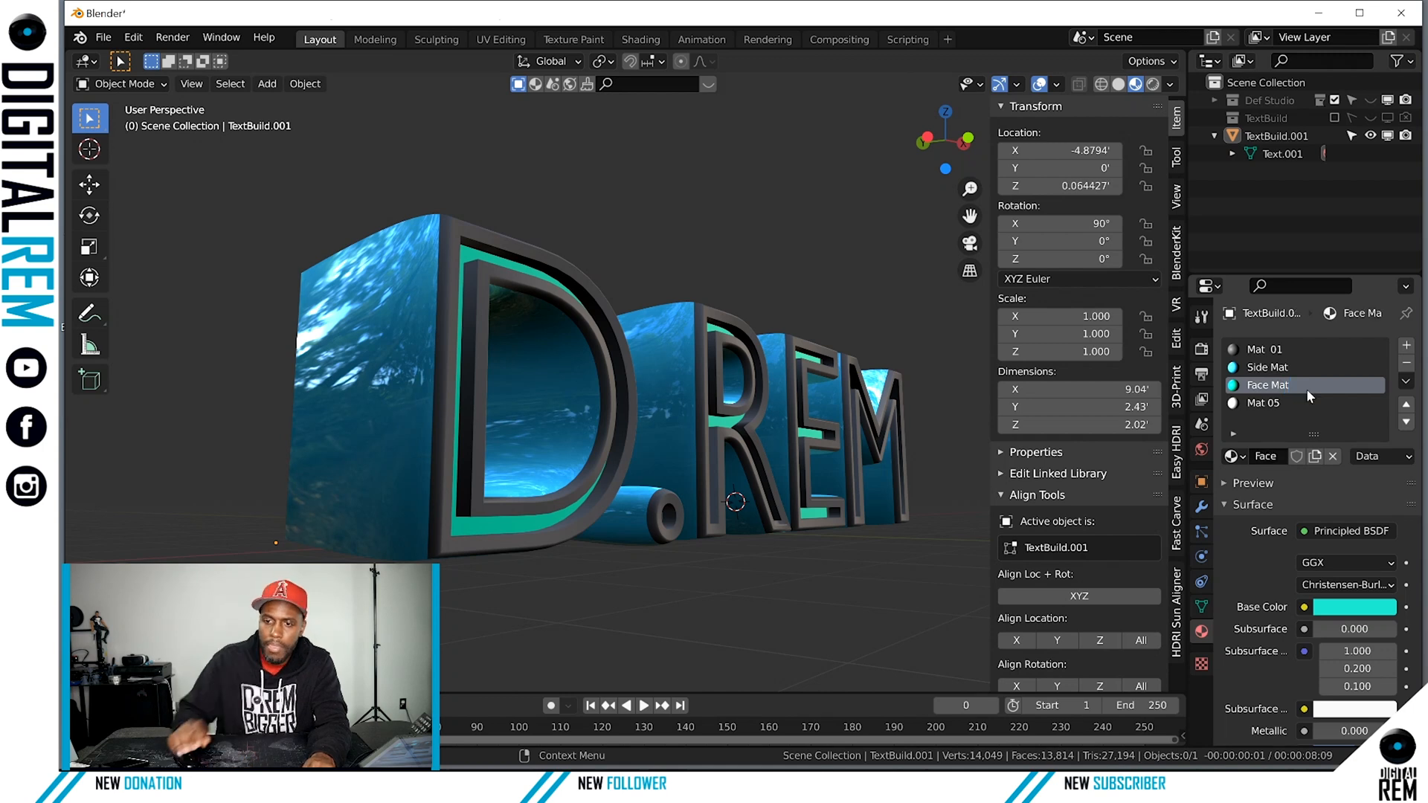
Rename the dark gray Mat 01 material on the letter borders as Frame Mat.
{"action": "double_click", "coordinate": [1260, 350]}
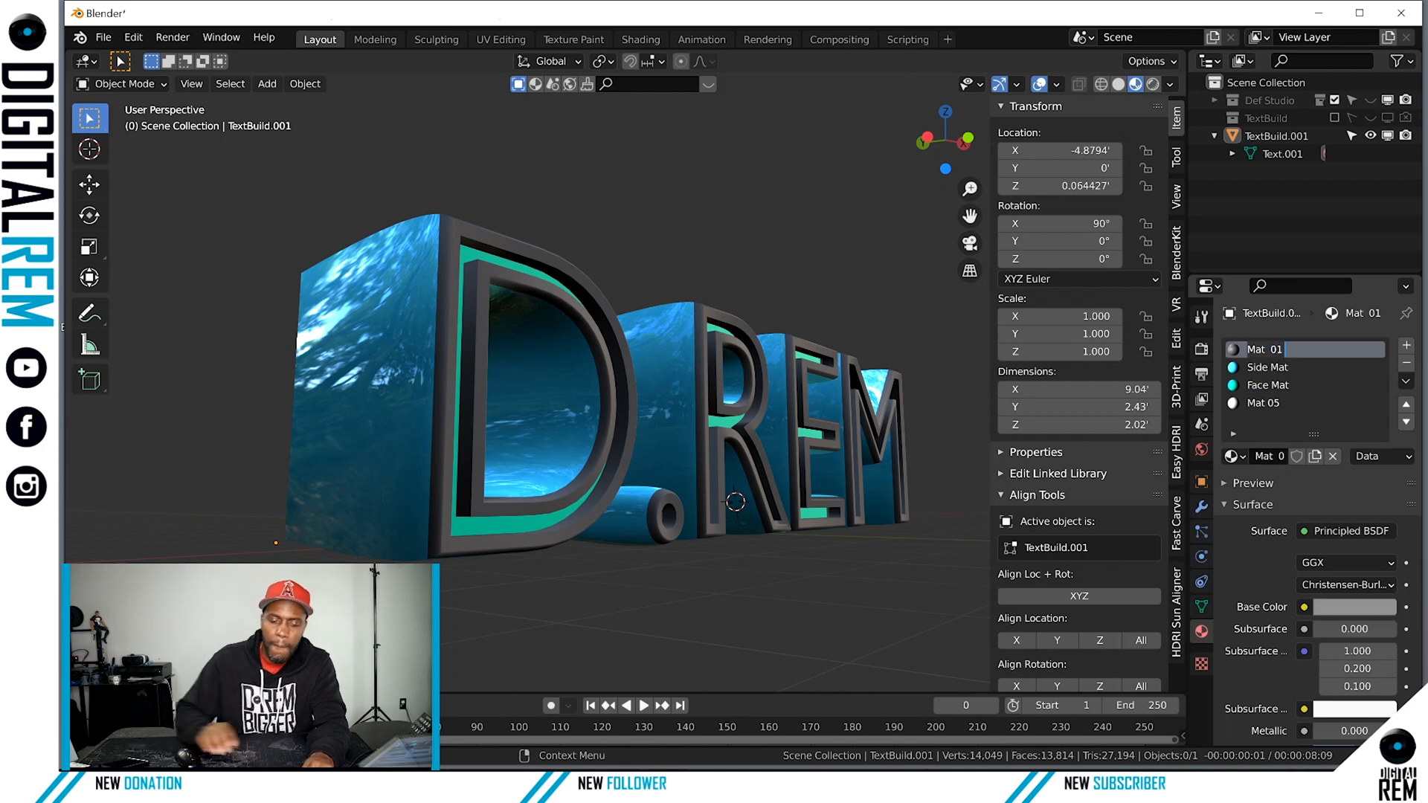
{"action": "type", "text": "Frame"}
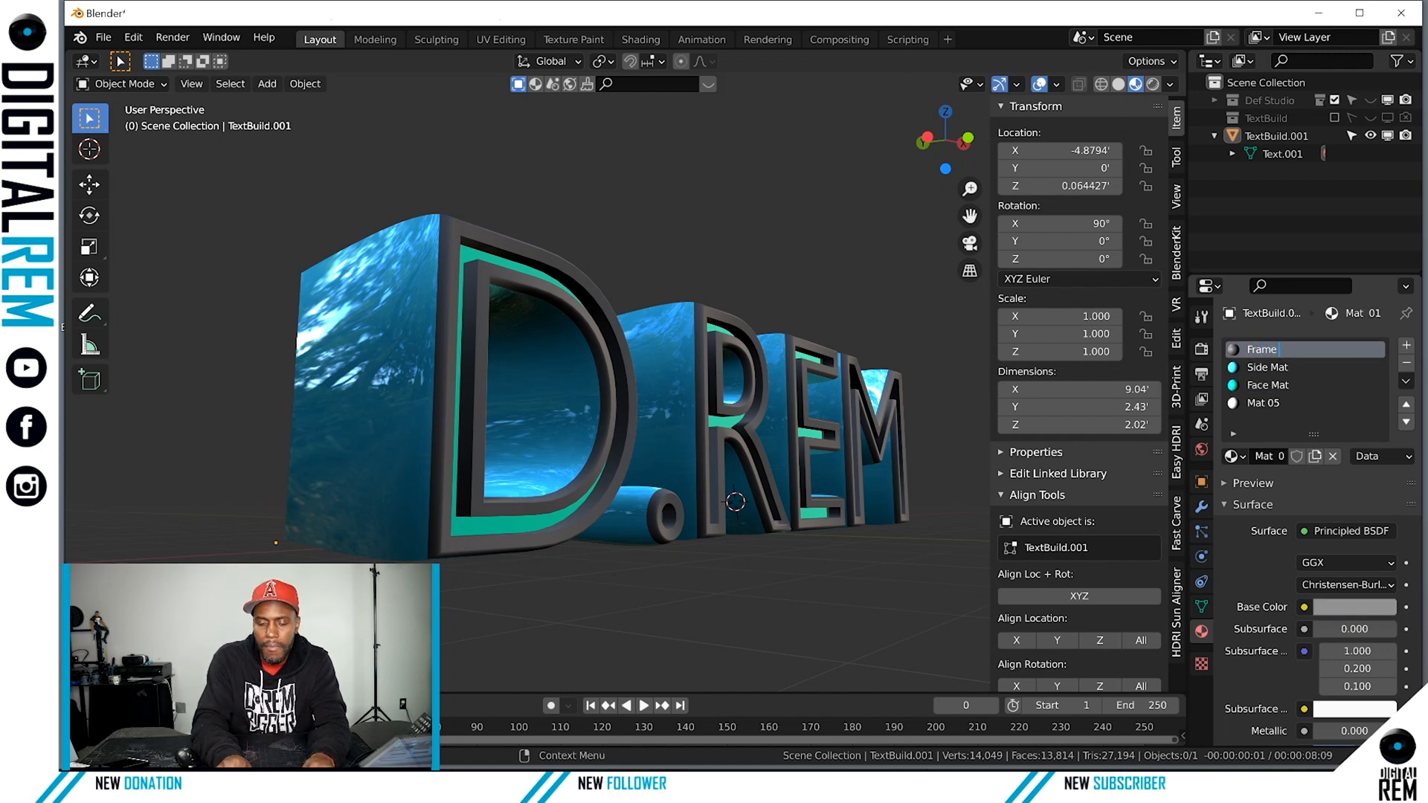
{"action": "type", "text": " Mat"}
{"action": "key", "text": "Return"}
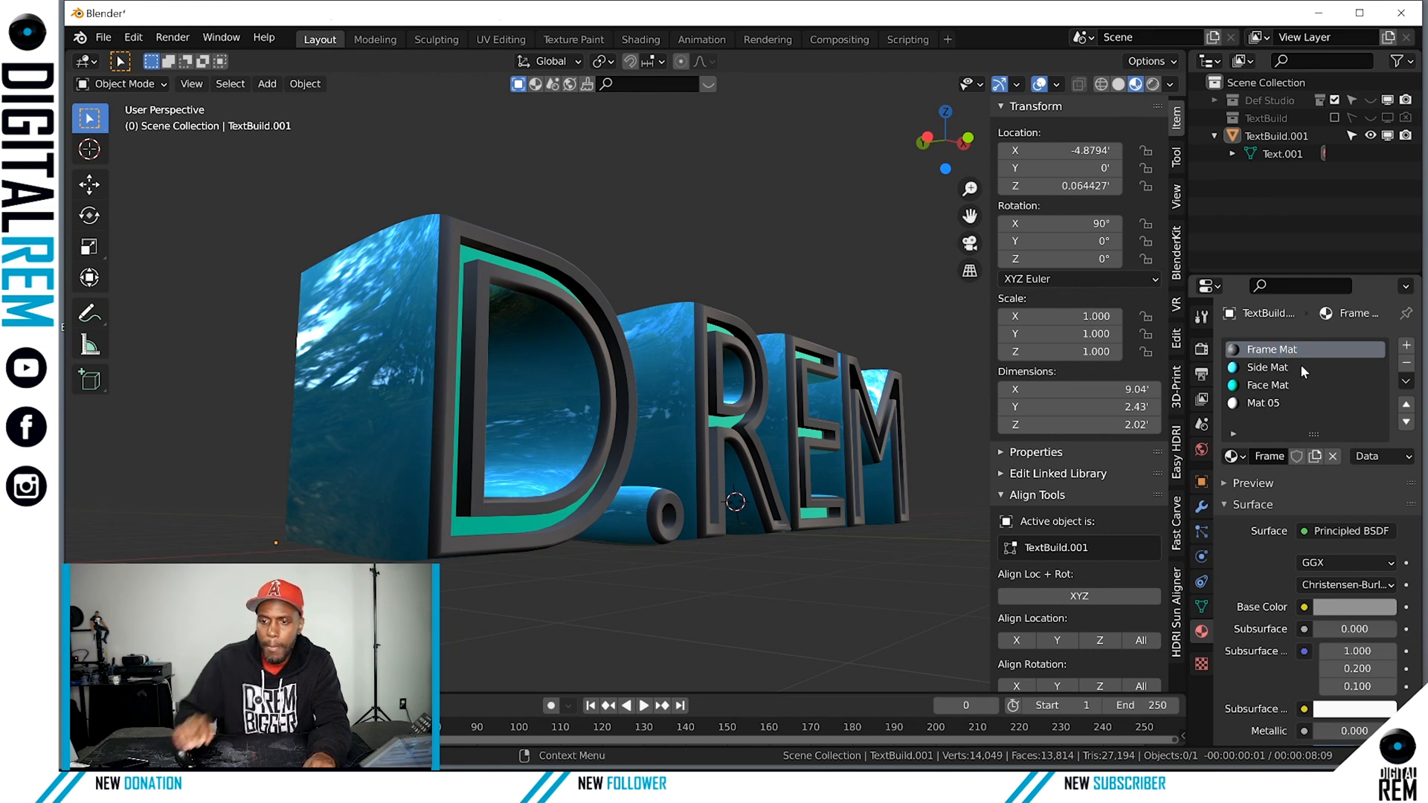
Rename the white Mat 05 material as Glow Mat.
{"action": "left_click", "coordinate": [1261, 402]}
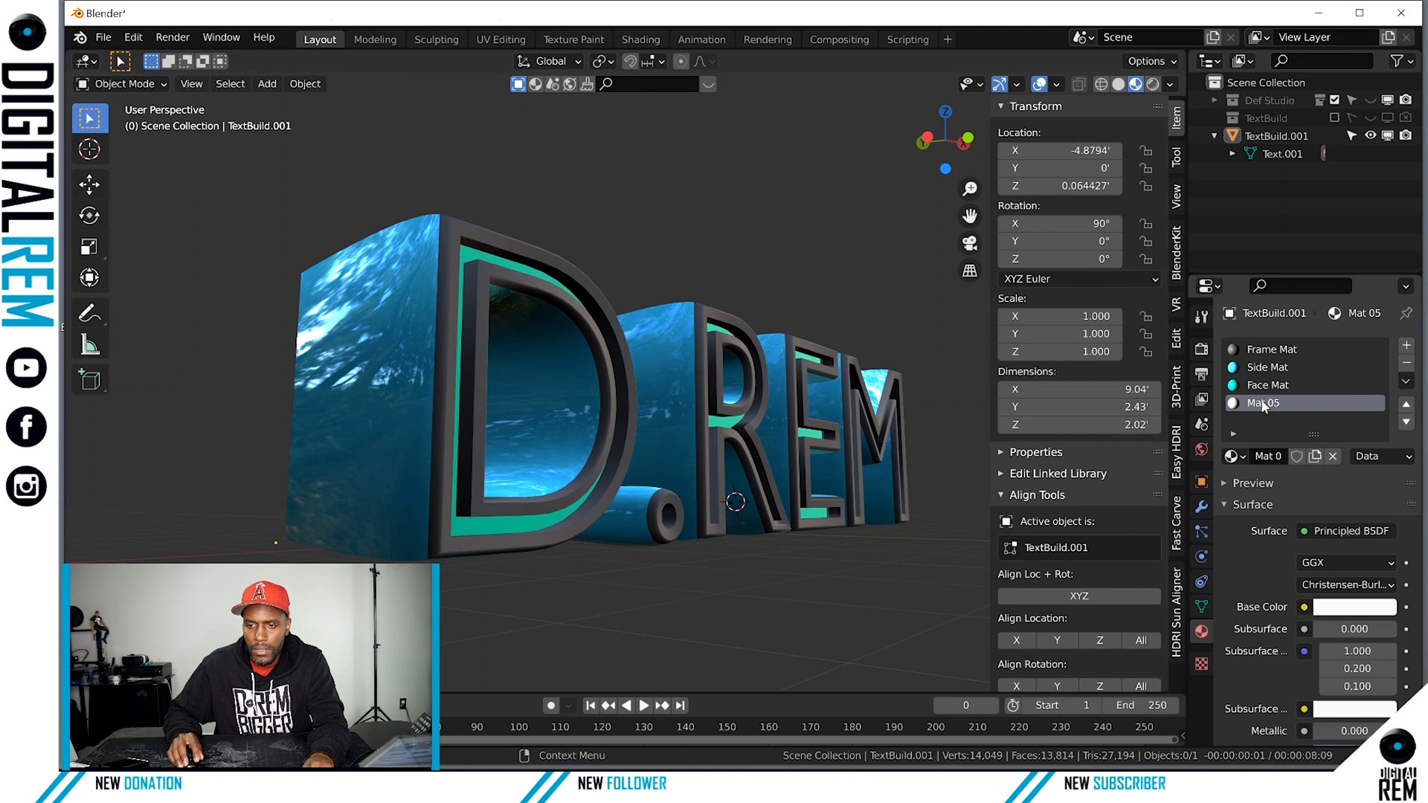
{"action": "double_click", "coordinate": [1261, 402]}
{"action": "type", "text": "Glow"}
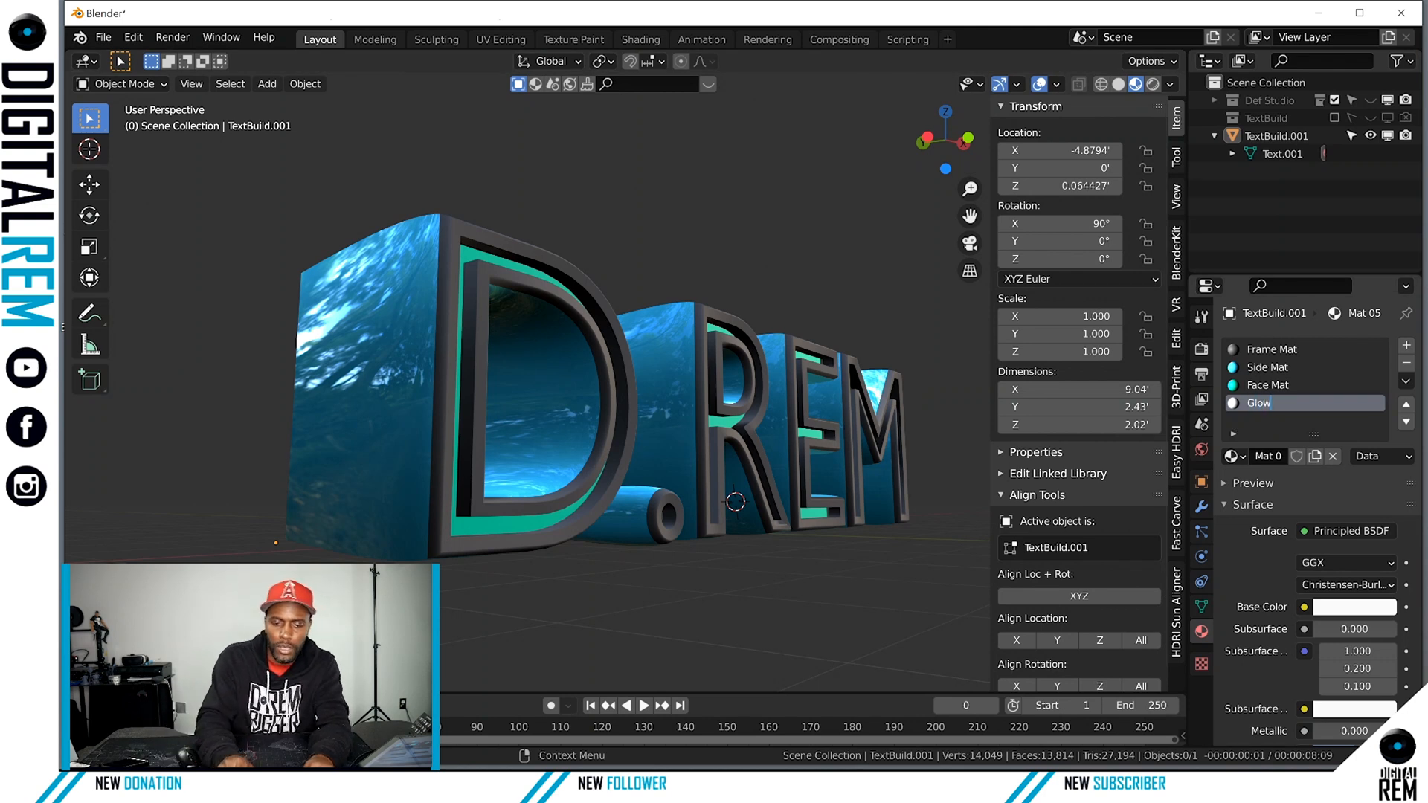
{"action": "type", "text": " at"}
{"action": "key", "text": "Return"}
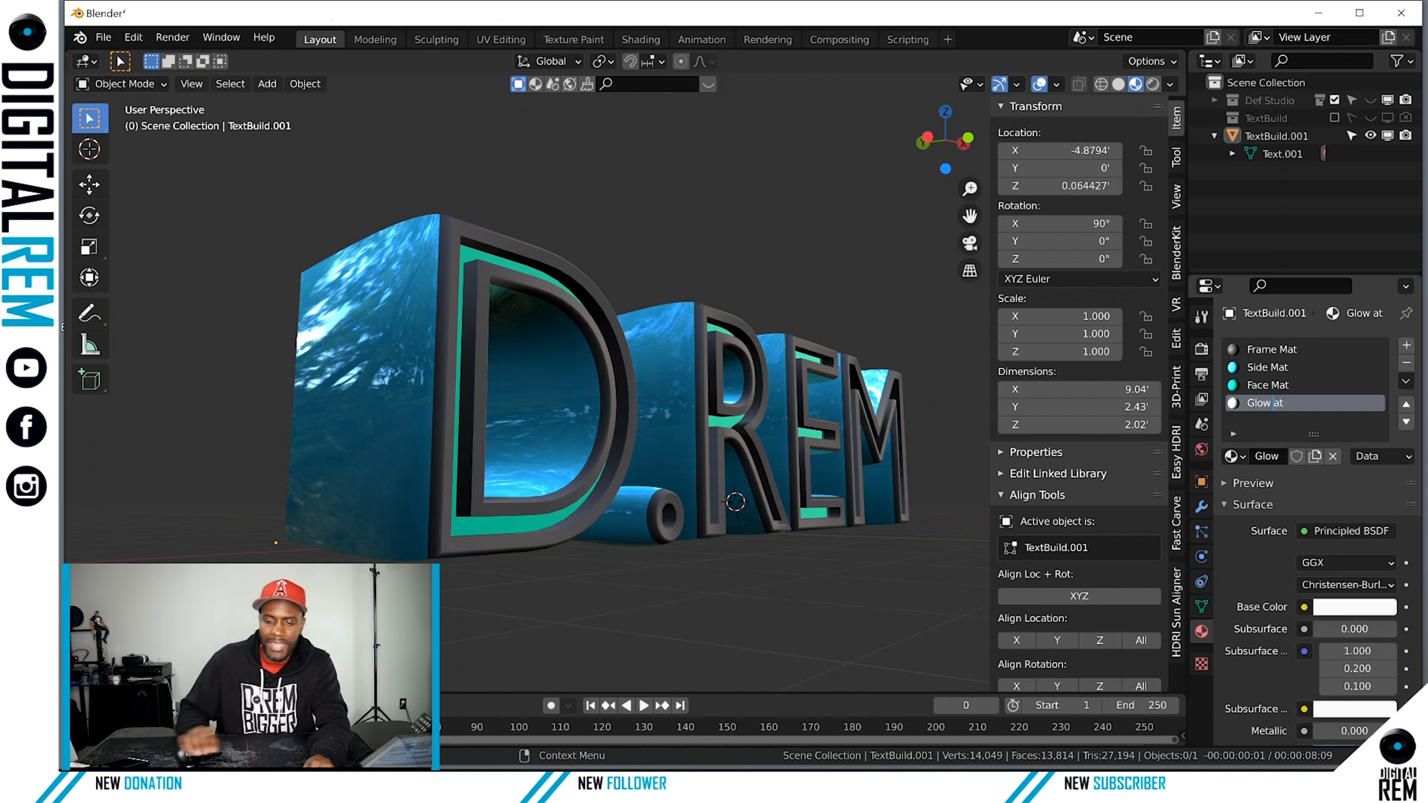
{"action": "type", "text": "m"}
{"action": "key", "text": "Return"}
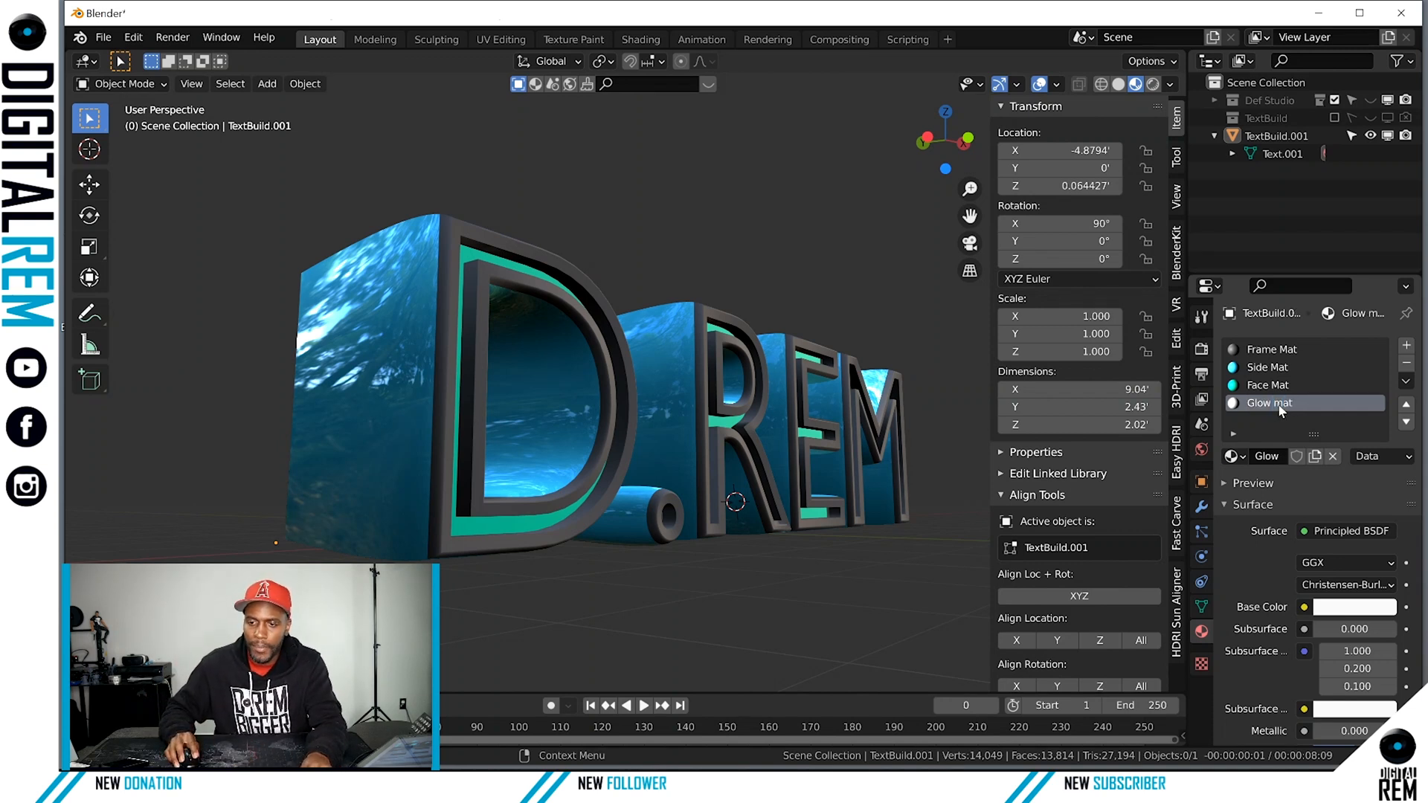
{"action": "double_click", "coordinate": [1289, 406]}
{"action": "key", "text": "Return"}
{"action": "key", "text": "BackSpace"}
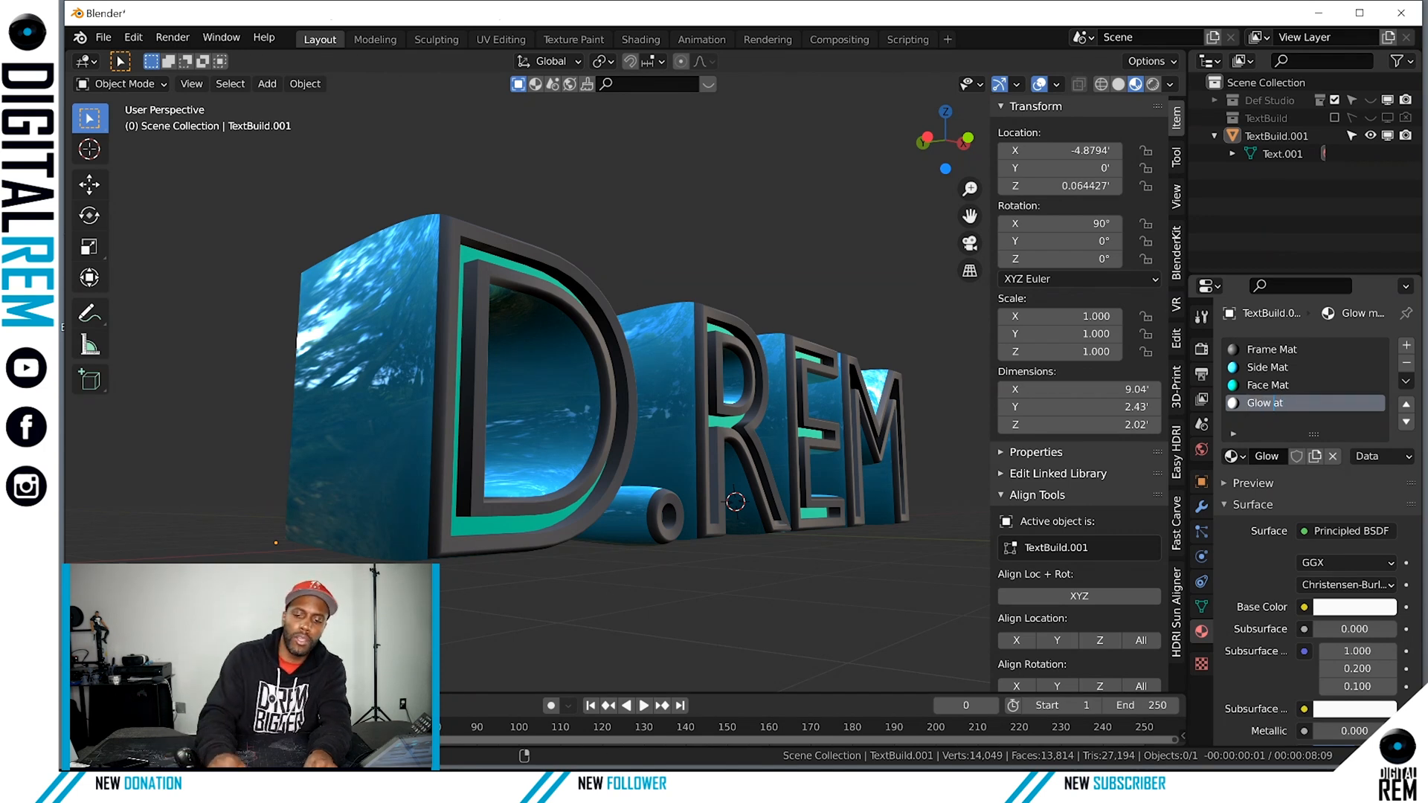
{"action": "type", "text": "M"}
{"action": "key", "text": "Return"}
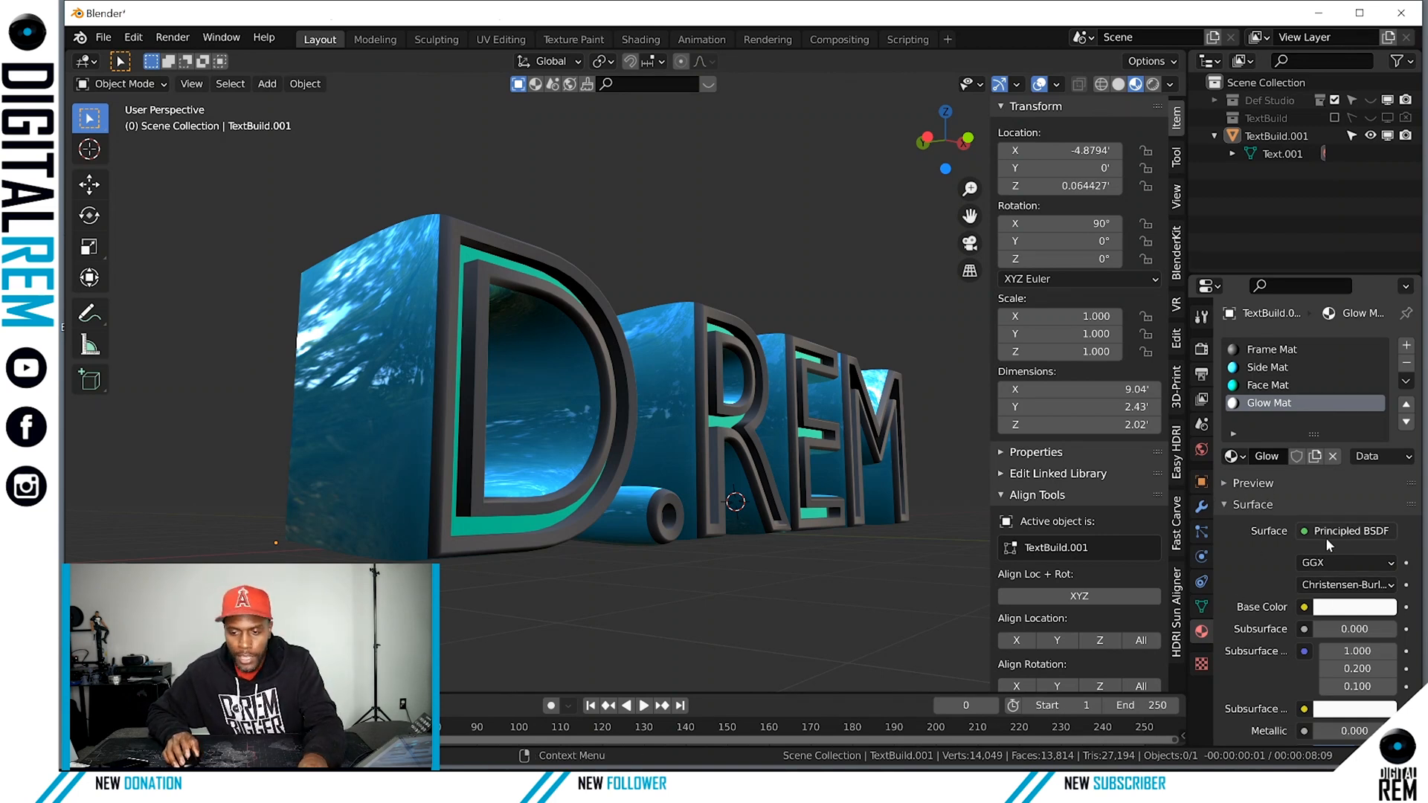
Raise Side Mat's roughness to about 0.403 to soften the reflections on the letter sides.
{"action": "middle_click_drag", "start_coordinate": [689, 350], "coordinate": [703, 412]}
{"action": "left_click", "coordinate": [1313, 368]}
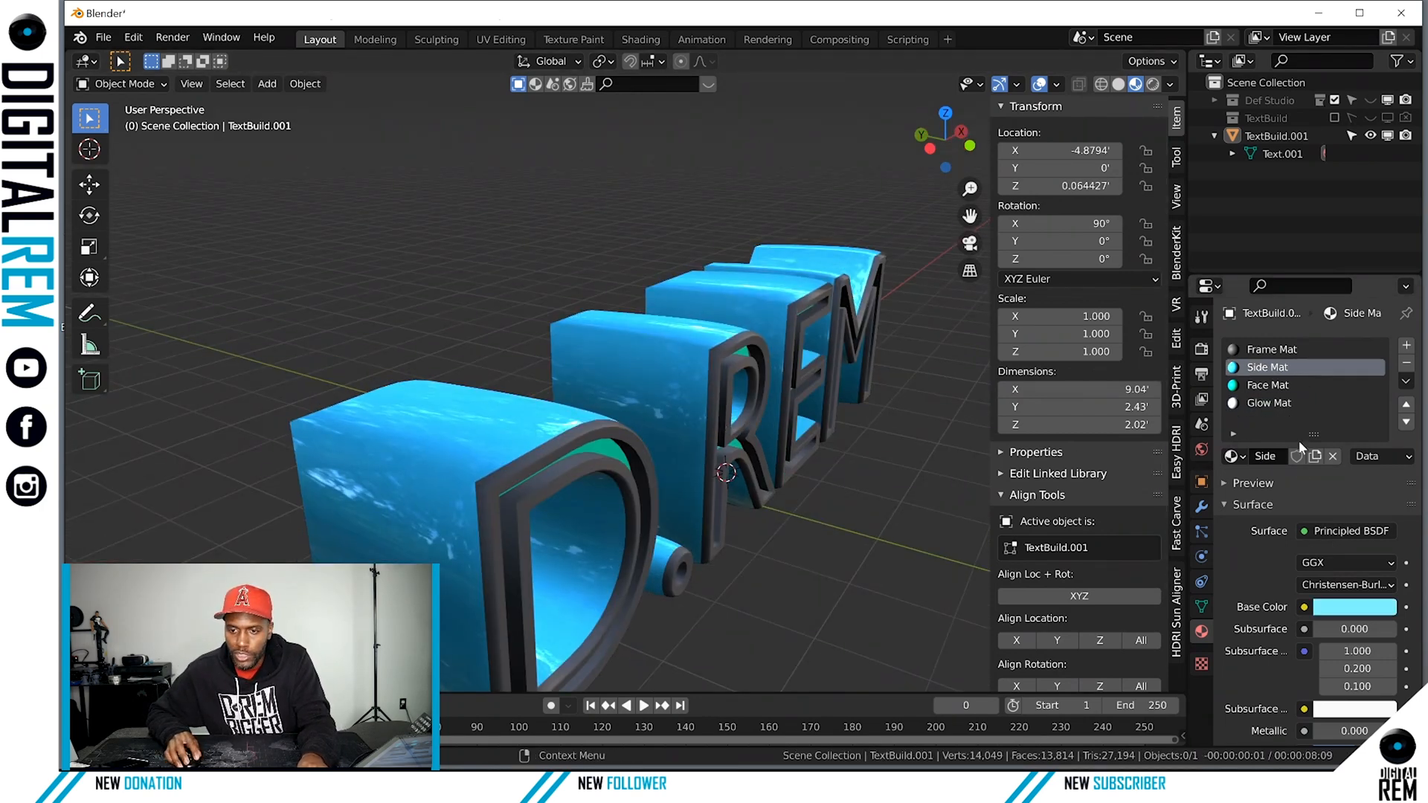
{"action": "scroll", "coordinate": [1323, 686], "scroll_direction": "down", "scroll_amount": 3}
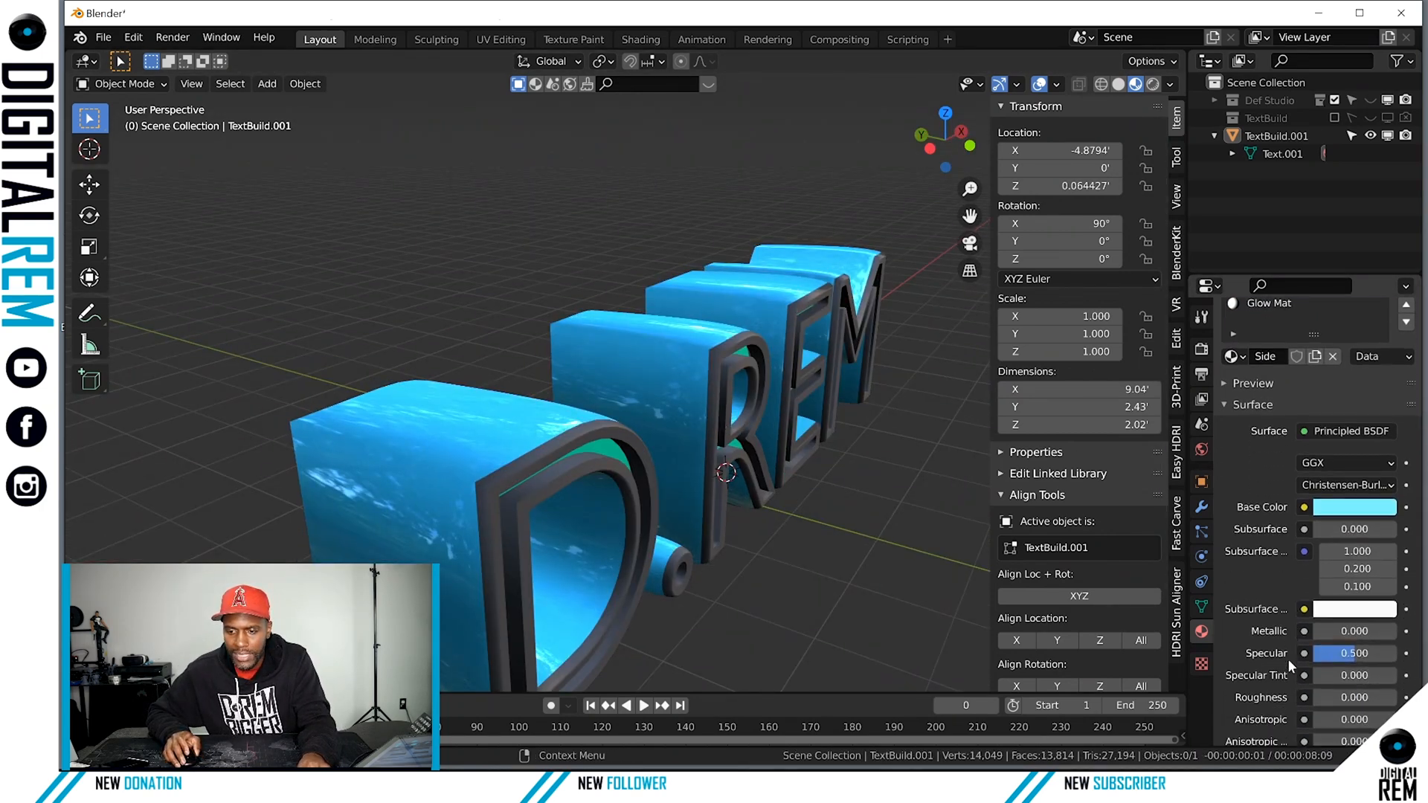
{"action": "left_click_drag", "start_coordinate": [1322, 692], "coordinate": [1357, 692]}
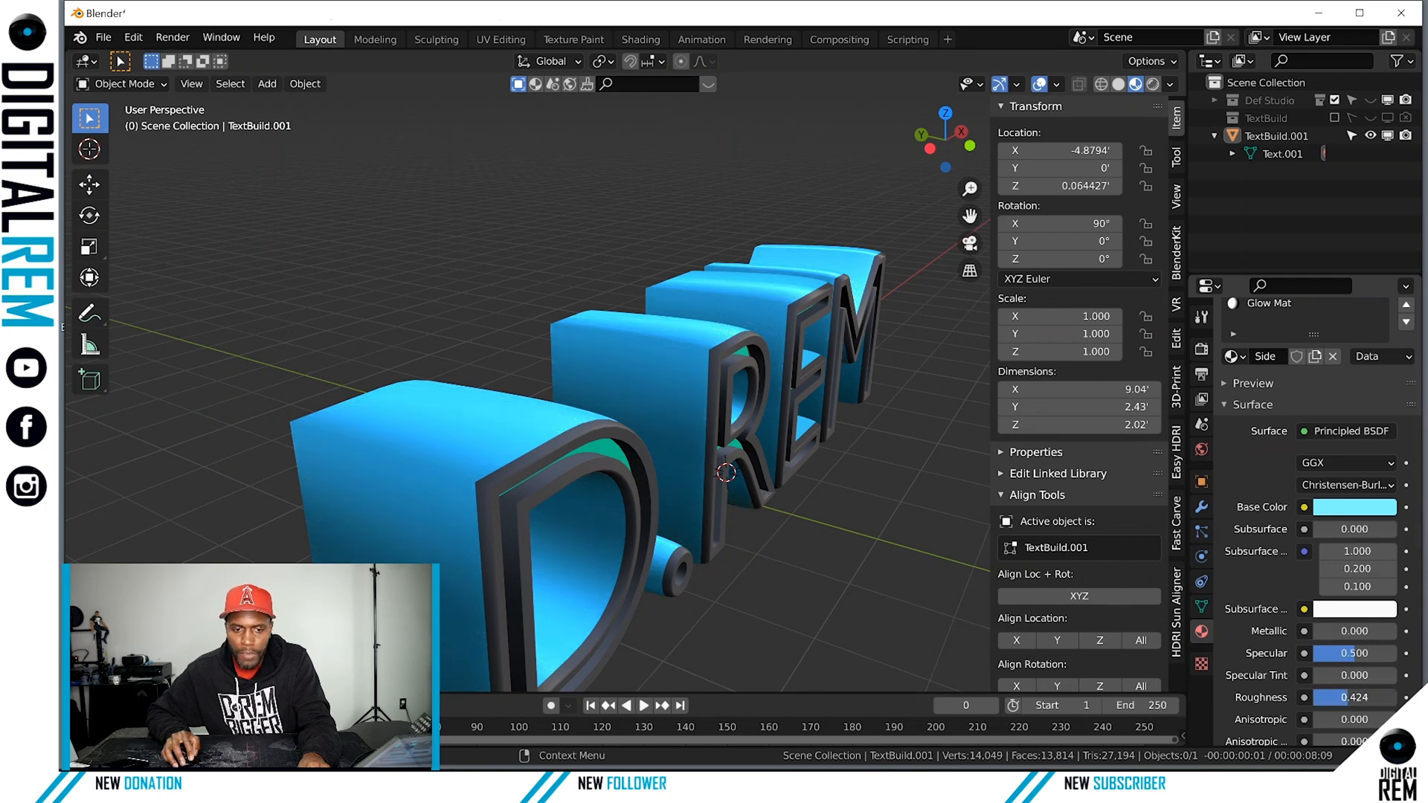
{"action": "middle_click_drag", "start_coordinate": [872, 416], "coordinate": [839, 401]}
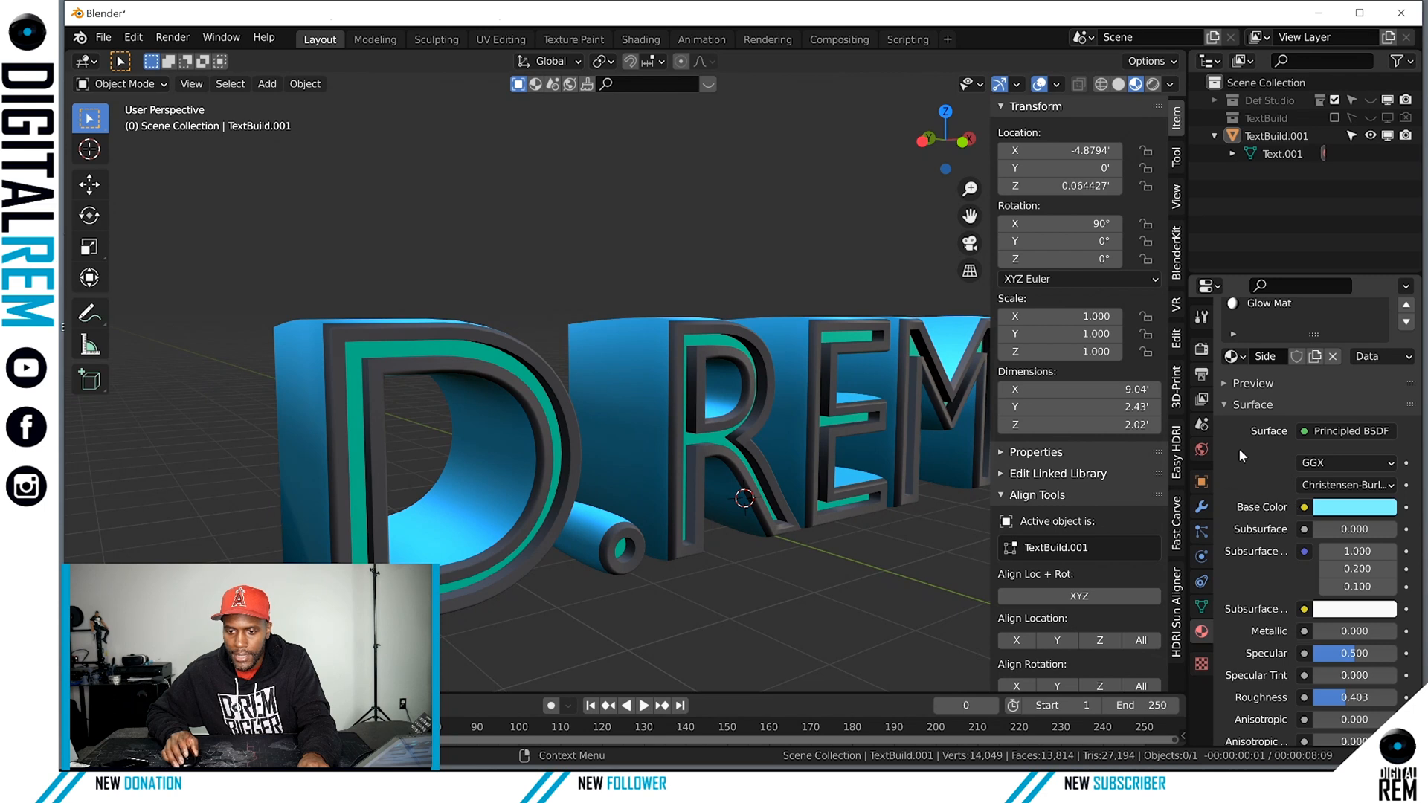
Lower Frame Mat's roughness to about 0.148 to give the letter borders glossier reflections.
{"action": "scroll", "coordinate": [1257, 335], "scroll_direction": "up", "scroll_amount": 2}
{"action": "scroll", "coordinate": [1282, 338], "scroll_direction": "up", "scroll_amount": 2}
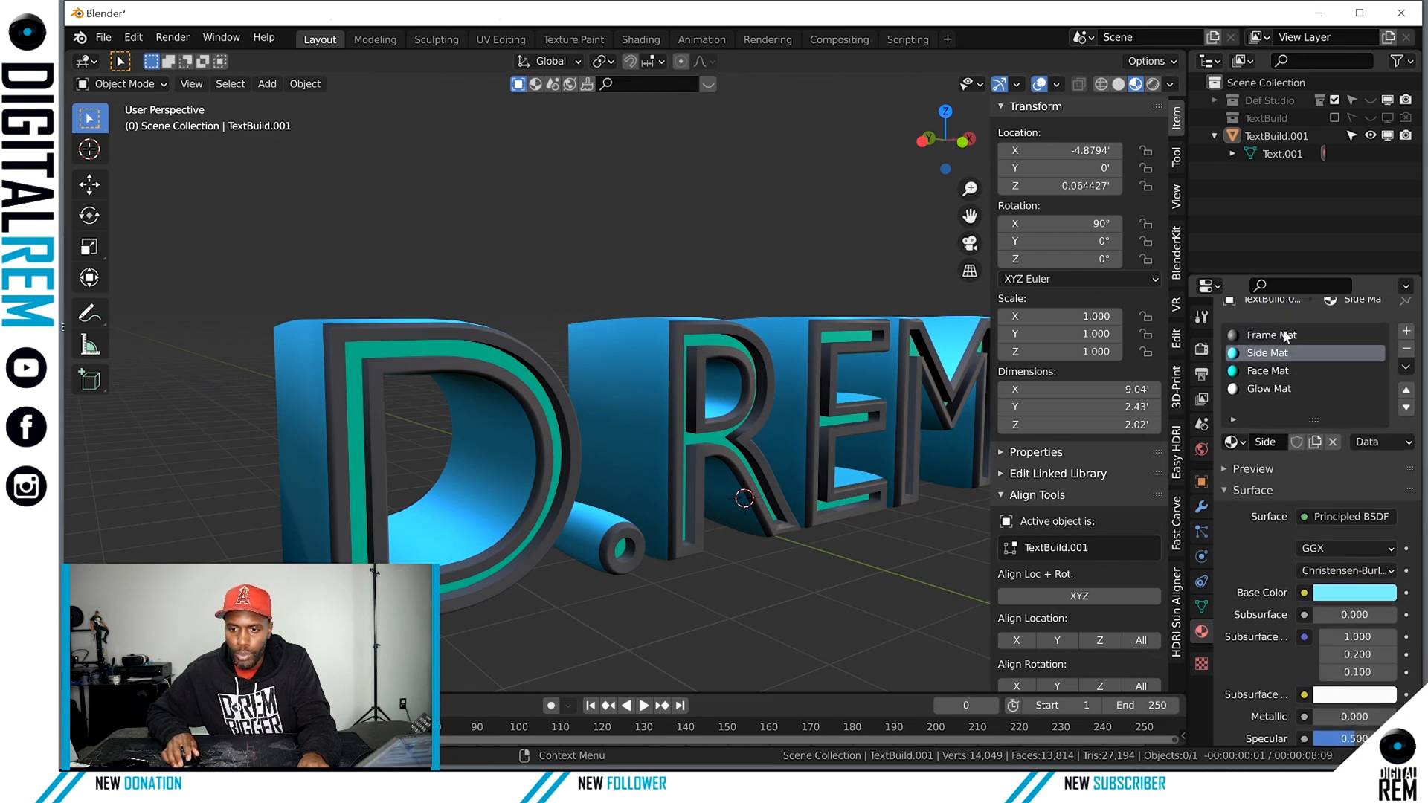
{"action": "left_click", "coordinate": [1291, 336]}
{"action": "scroll", "coordinate": [1273, 658], "scroll_direction": "down", "scroll_amount": 3}
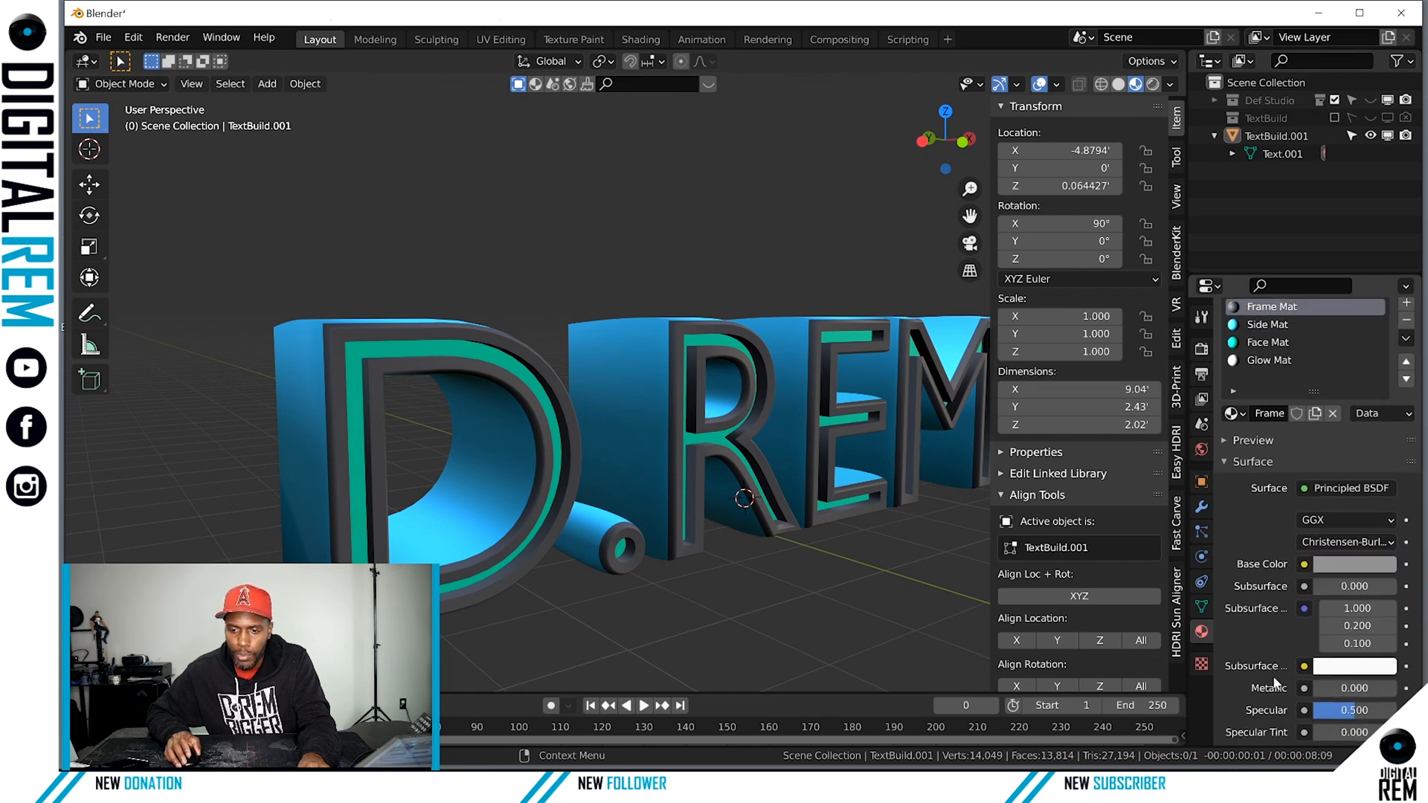
{"action": "left_click_drag", "start_coordinate": [1354, 698], "coordinate": [1315, 698]}
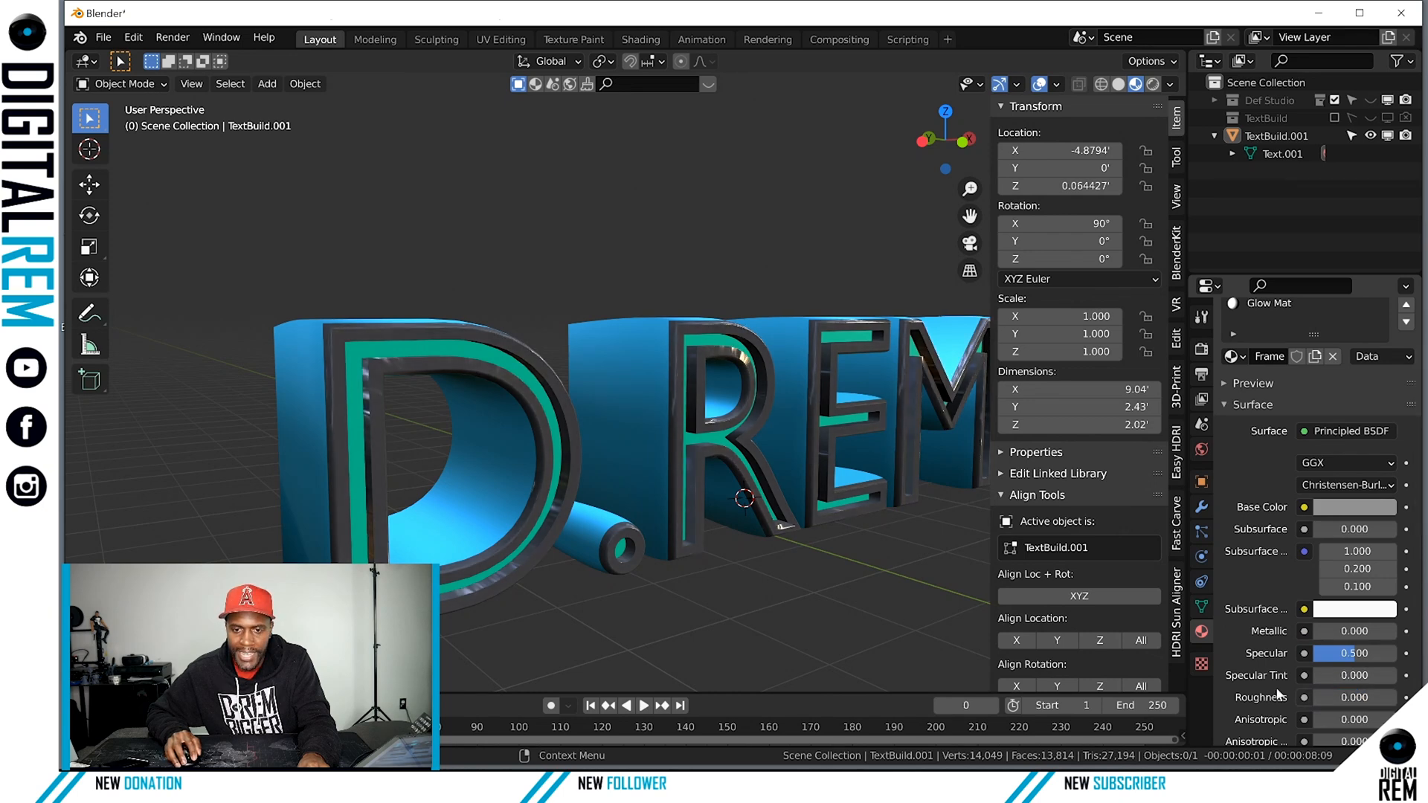
{"action": "middle_click_drag", "start_coordinate": [851, 449], "coordinate": [854, 404]}
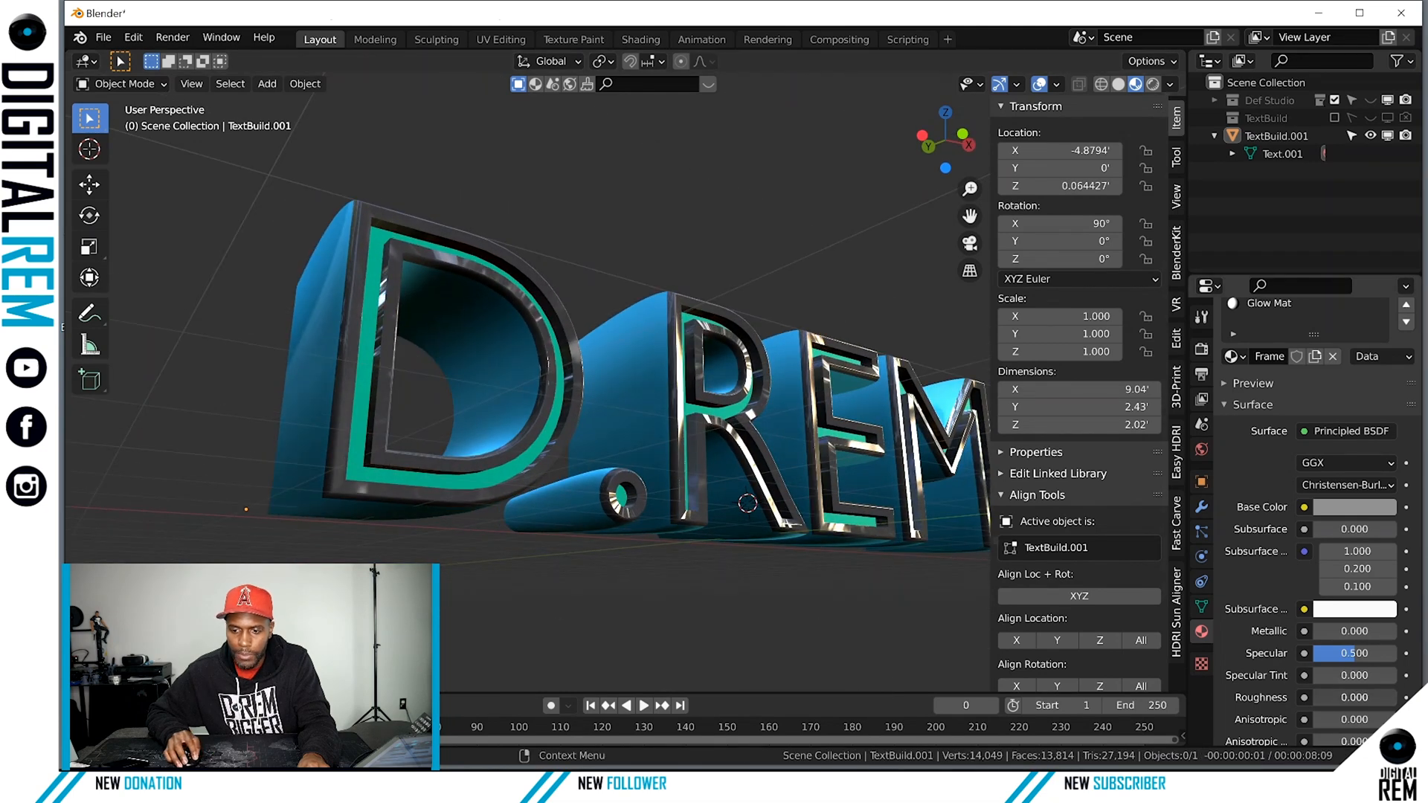
{"action": "left_click_drag", "start_coordinate": [1339, 697], "coordinate": [1352, 697]}
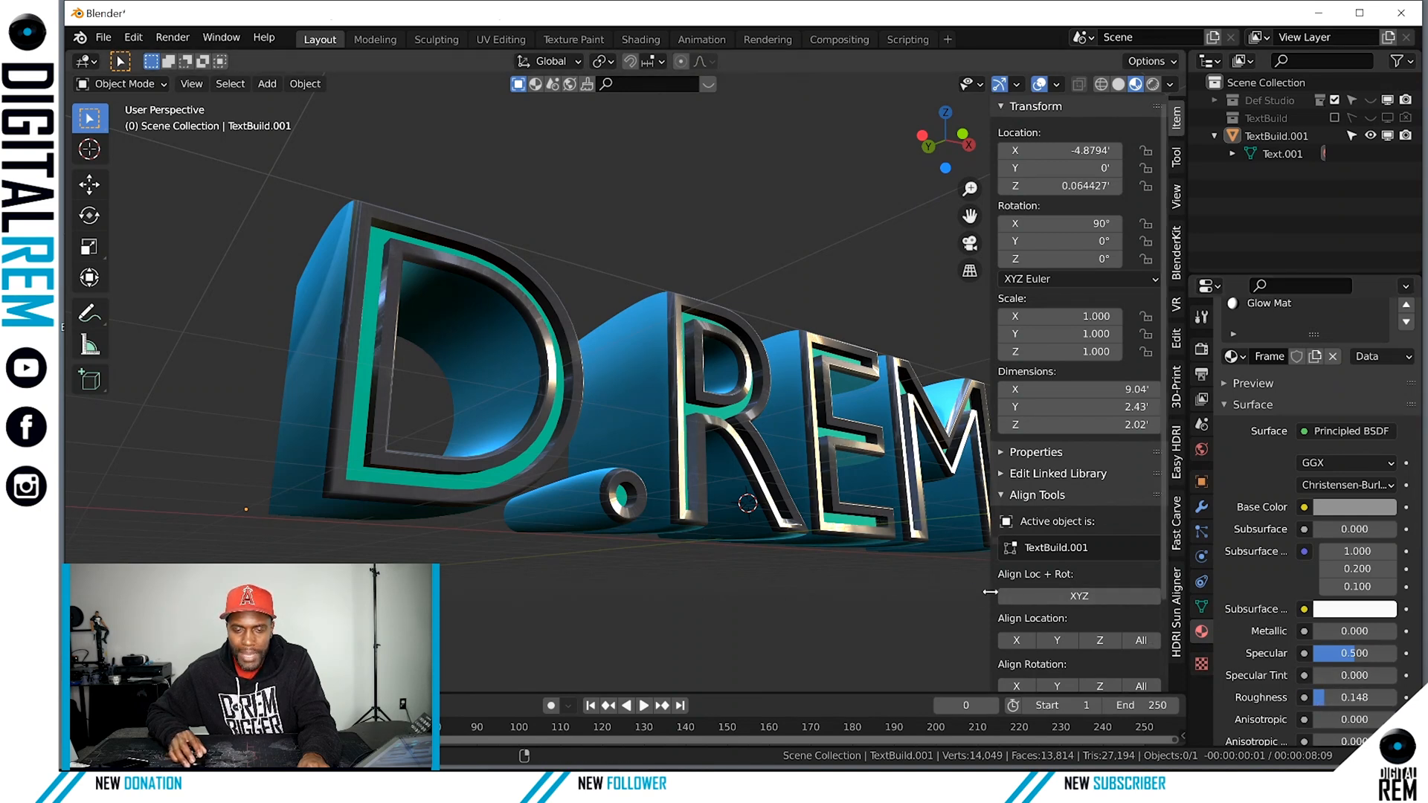
{"action": "middle_click_drag", "start_coordinate": [873, 537], "coordinate": [669, 565]}
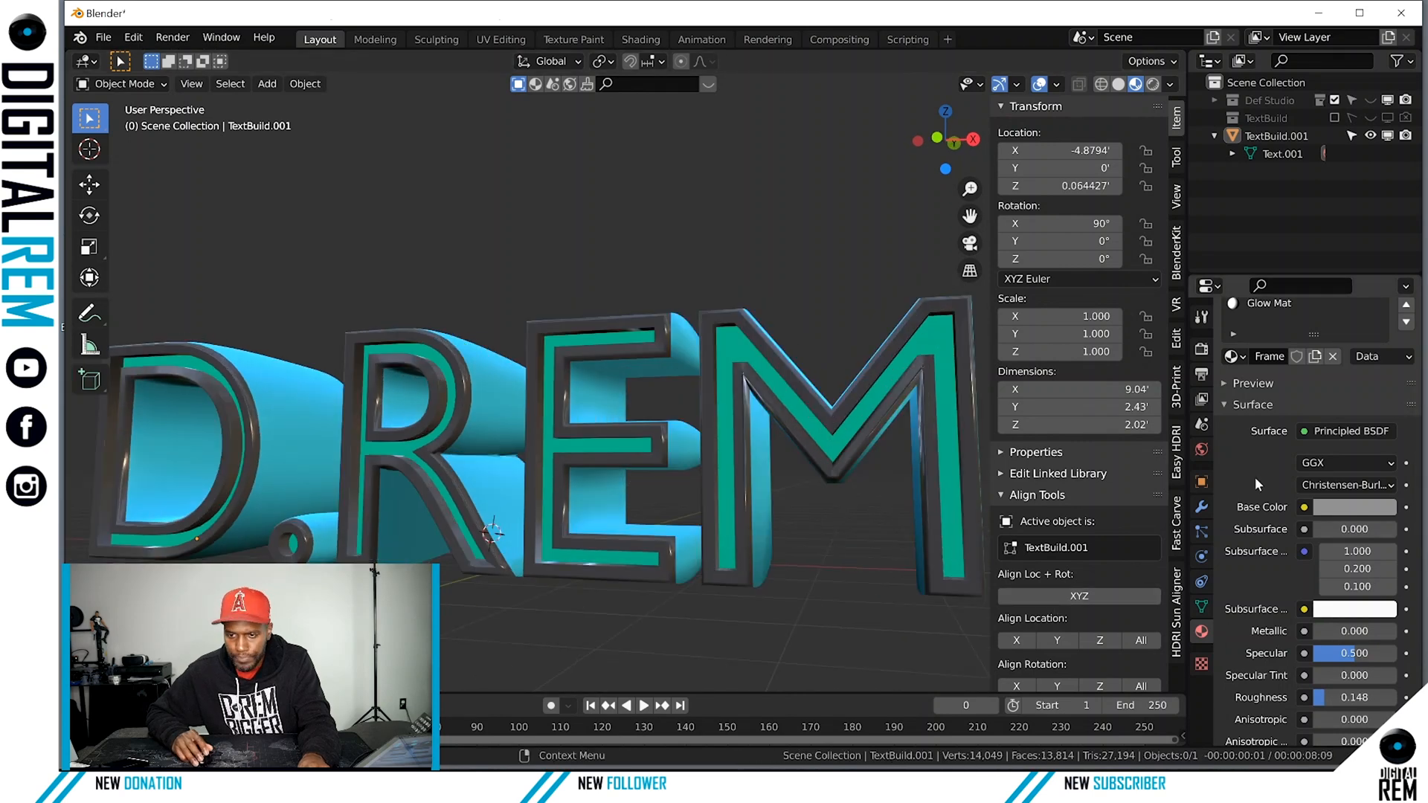
Change Face Mat's base color to pure white with saturation 0.000 and value 1.000.
{"action": "scroll", "coordinate": [1256, 476], "scroll_direction": "up", "scroll_amount": 2}
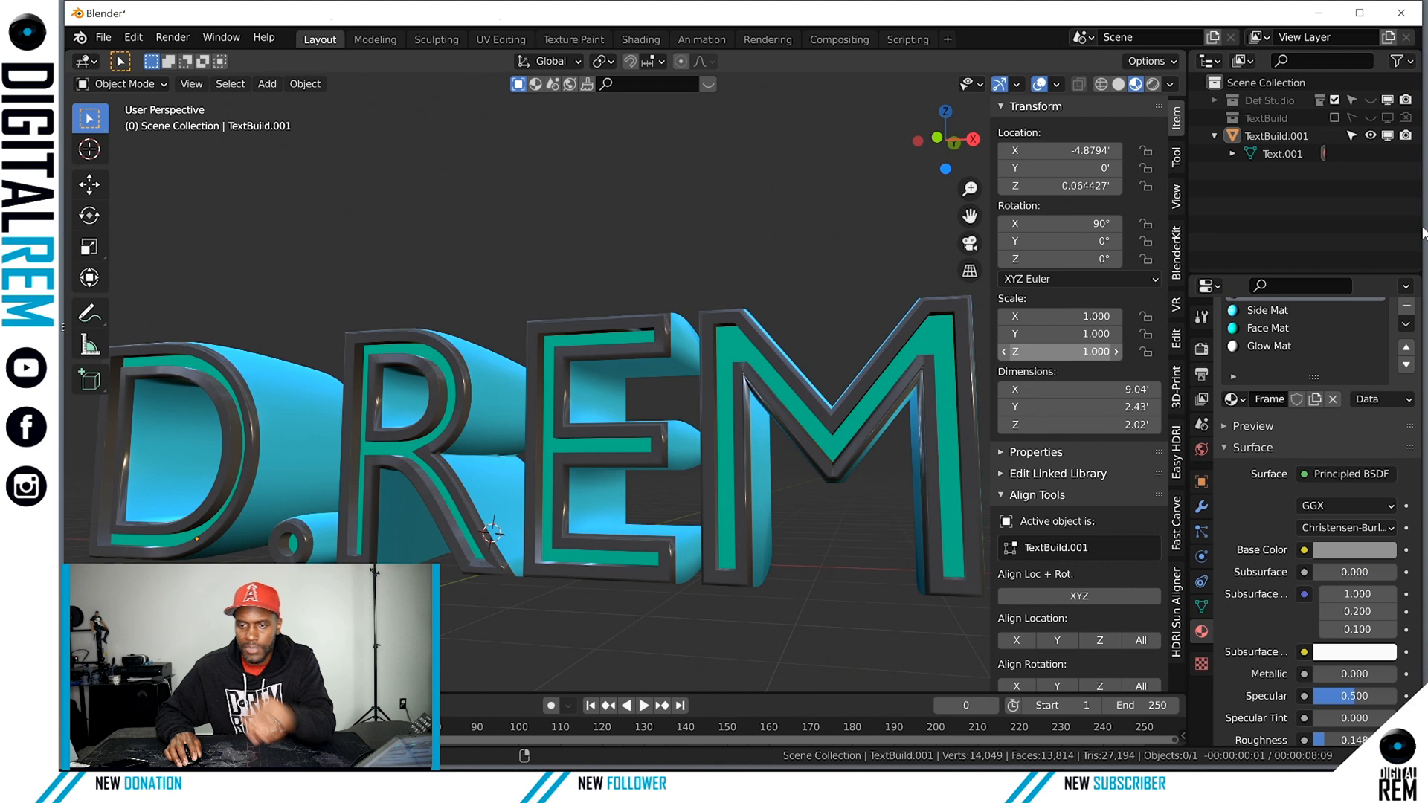
{"action": "left_click", "coordinate": [1332, 551]}
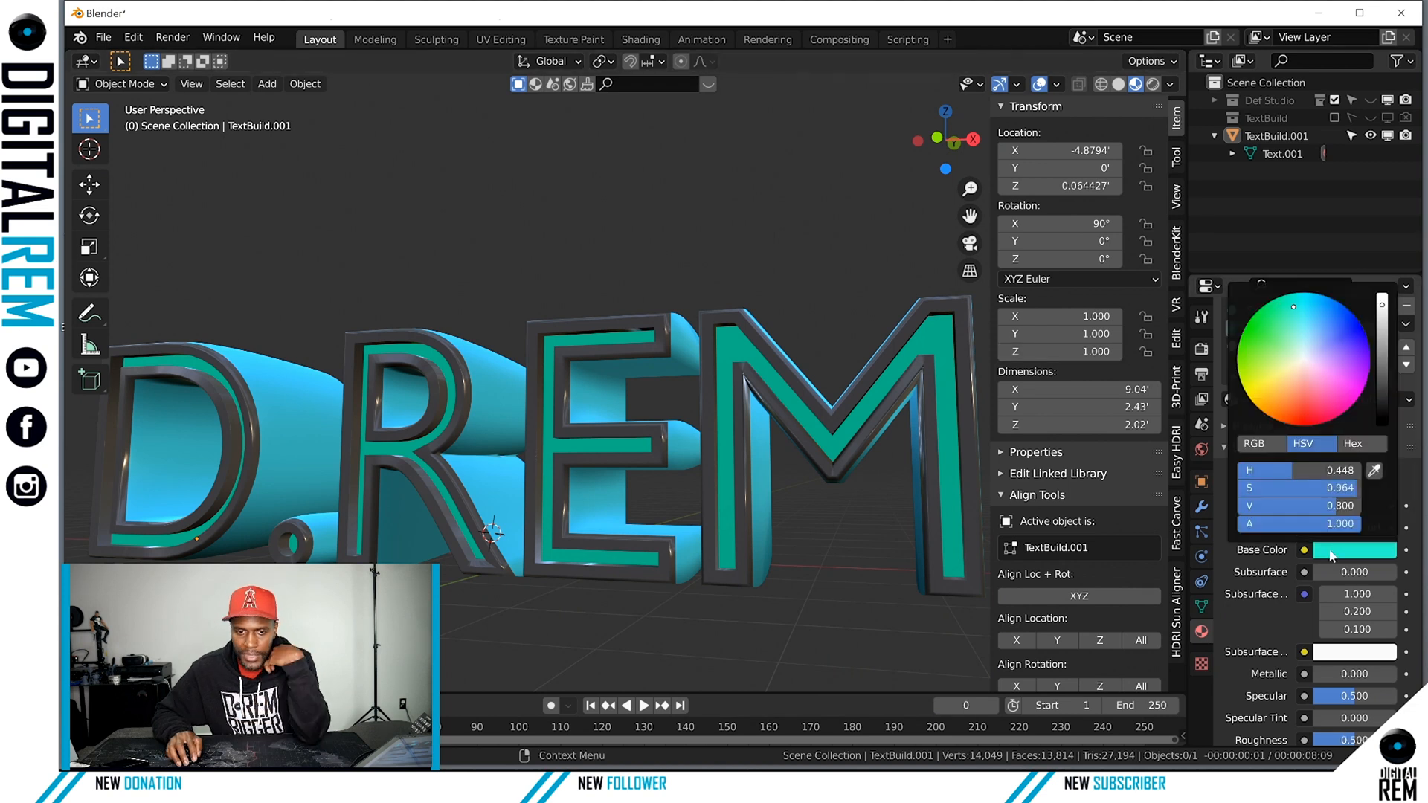
{"action": "mouse_move", "coordinate": [1293, 306]}
{"action": "left_mouse_down"}
{"action": "mouse_move", "coordinate": [1329, 325]}
{"action": "mouse_move", "coordinate": [1309, 321]}
{"action": "mouse_move", "coordinate": [1286, 364]}
{"action": "mouse_move", "coordinate": [1299, 380]}
{"action": "mouse_move", "coordinate": [1269, 398]}
{"action": "mouse_move", "coordinate": [1261, 346]}
{"action": "mouse_move", "coordinate": [1294, 393]}
{"action": "mouse_move", "coordinate": [1268, 331]}
{"action": "mouse_move", "coordinate": [1308, 388]}
{"action": "mouse_move", "coordinate": [1275, 335]}
{"action": "mouse_move", "coordinate": [1327, 364]}
{"action": "mouse_move", "coordinate": [1259, 369]}
{"action": "mouse_move", "coordinate": [1343, 353]}
{"action": "mouse_move", "coordinate": [1270, 331]}
{"action": "mouse_move", "coordinate": [1282, 406]}
{"action": "mouse_move", "coordinate": [1339, 353]}
{"action": "mouse_move", "coordinate": [1307, 387]}
{"action": "mouse_move", "coordinate": [1292, 366]}
{"action": "mouse_move", "coordinate": [1294, 397]}
{"action": "mouse_move", "coordinate": [1262, 389]}
{"action": "mouse_move", "coordinate": [1286, 355]}
{"action": "mouse_move", "coordinate": [1340, 340]}
{"action": "mouse_move", "coordinate": [1302, 312]}
{"action": "mouse_move", "coordinate": [1284, 378]}
{"action": "mouse_move", "coordinate": [1309, 376]}
{"action": "mouse_move", "coordinate": [1302, 357]}
{"action": "left_mouse_up"}
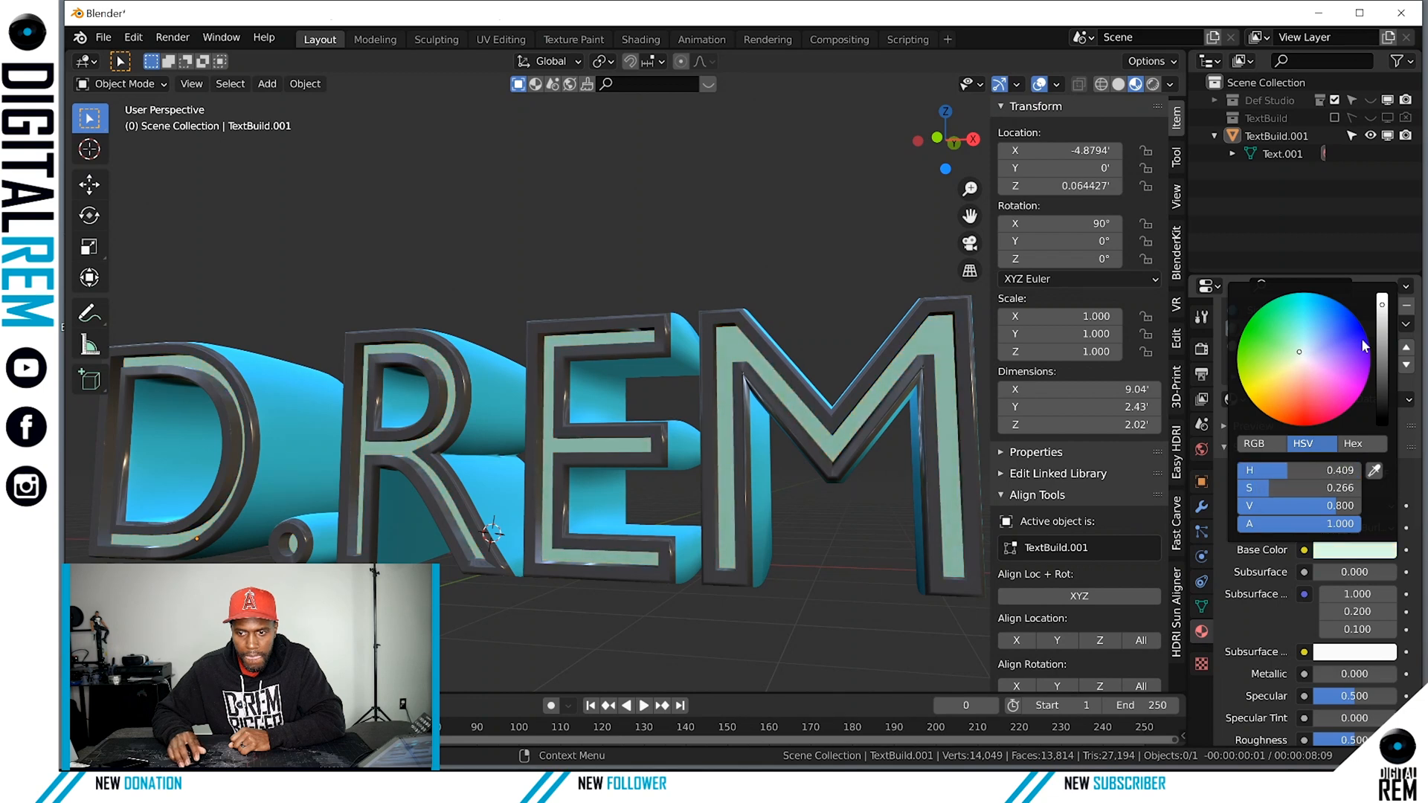
{"action": "left_click_drag", "start_coordinate": [1270, 485], "coordinate": [1235, 485]}
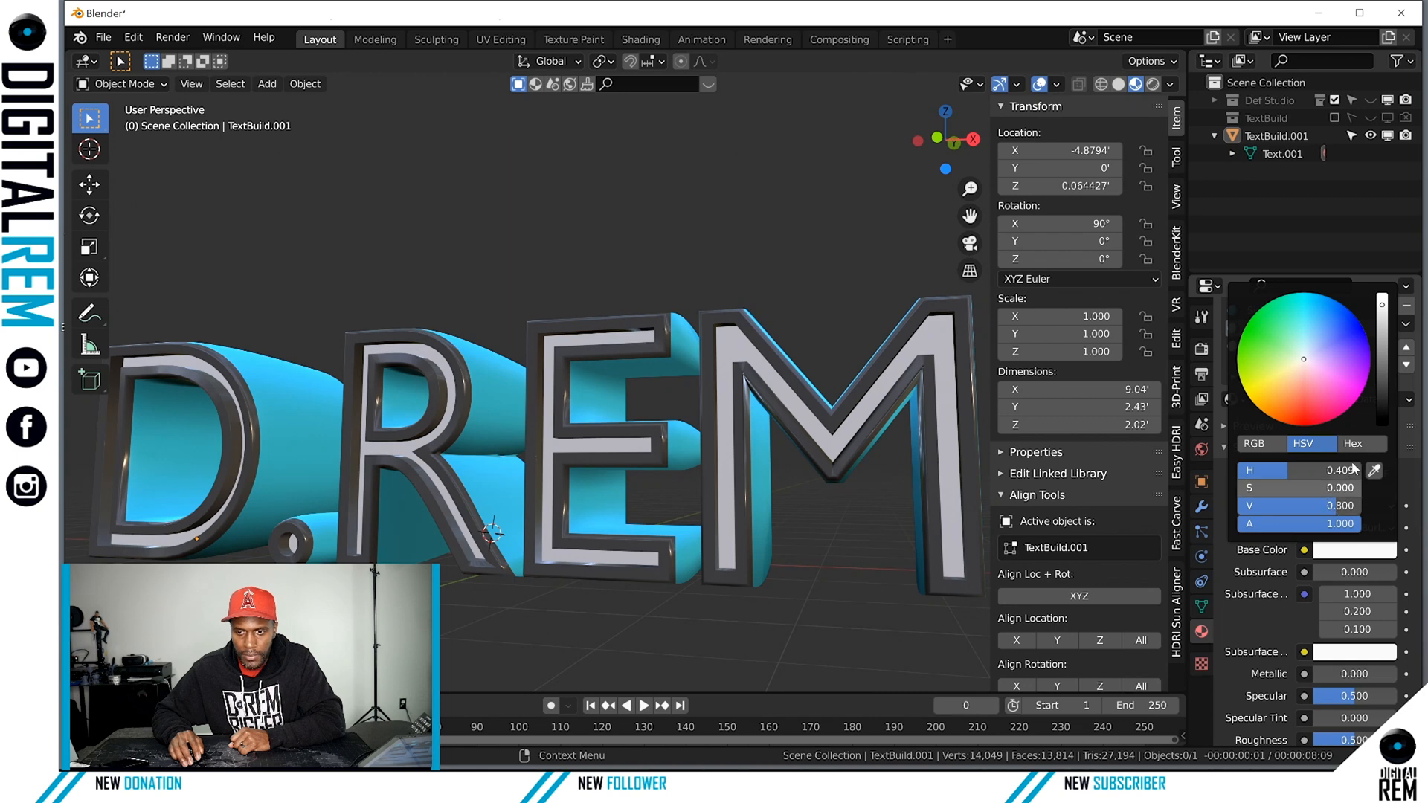
{"action": "left_click_drag", "start_coordinate": [1384, 313], "coordinate": [1382, 295]}
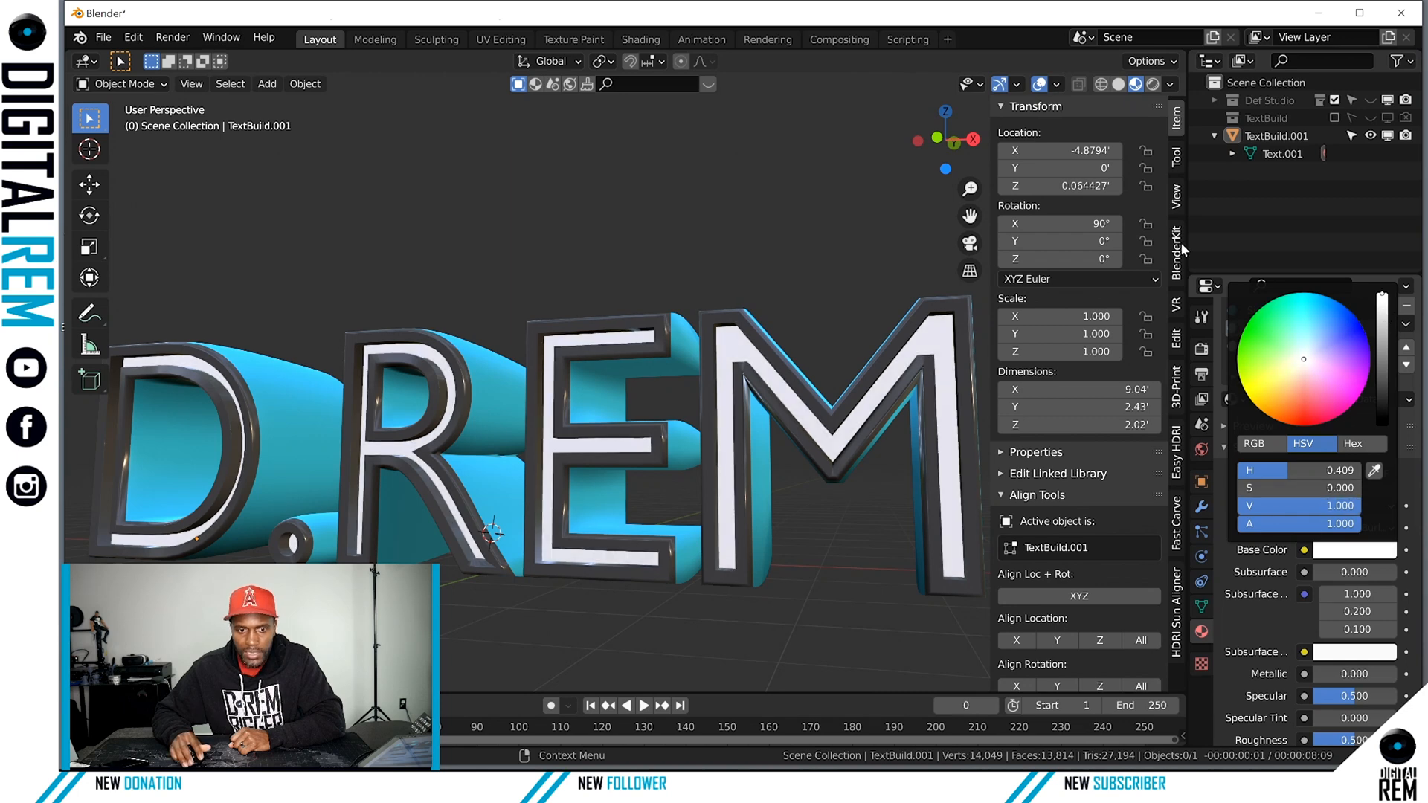
{"action": "middle_click_drag", "start_coordinate": [841, 244], "coordinate": [894, 484]}
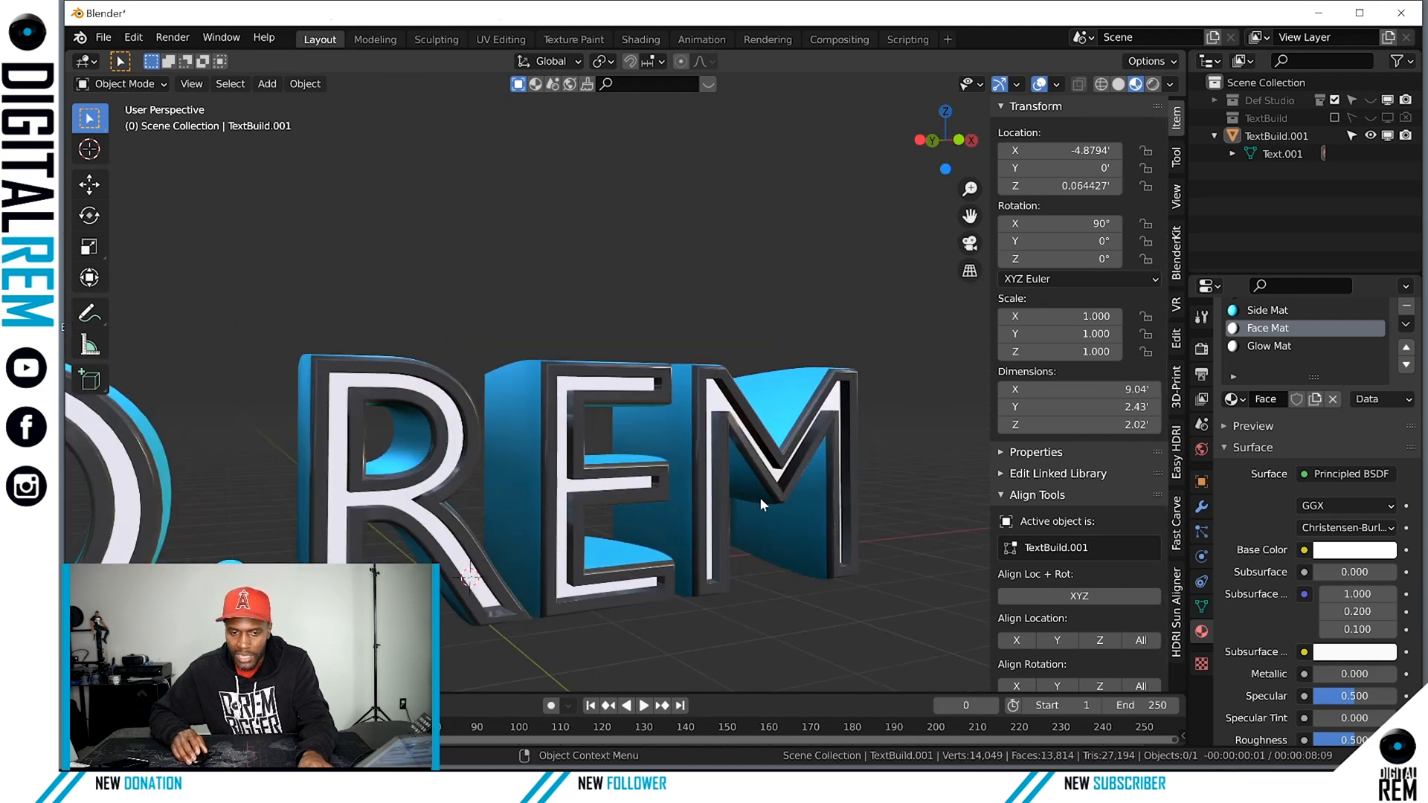
{"action": "middle_click_drag", "start_coordinate": [743, 493], "coordinate": [742, 484]}
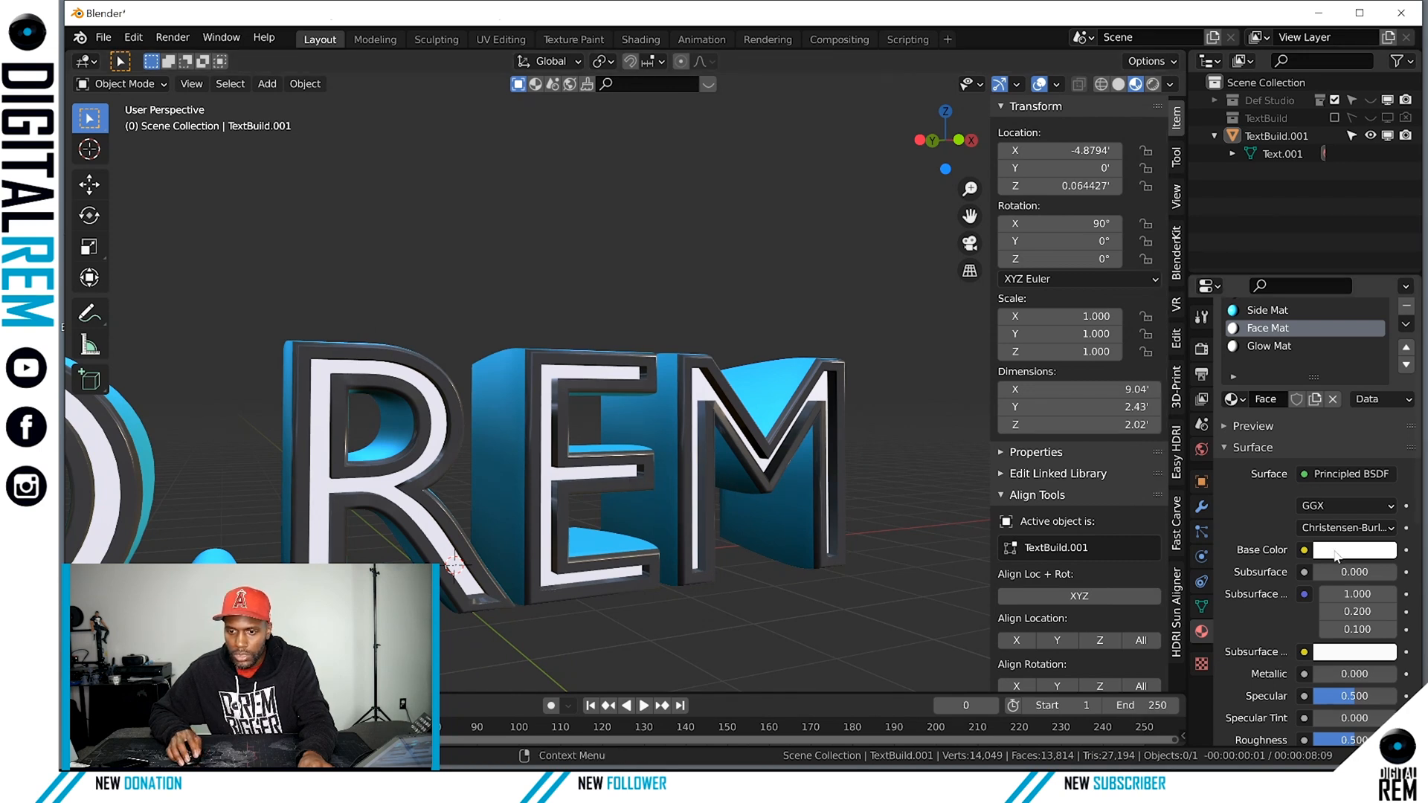
Make Glow Mat the active material and enter Edit Mode on the text with nothing selected.
{"action": "left_click", "coordinate": [1277, 346]}
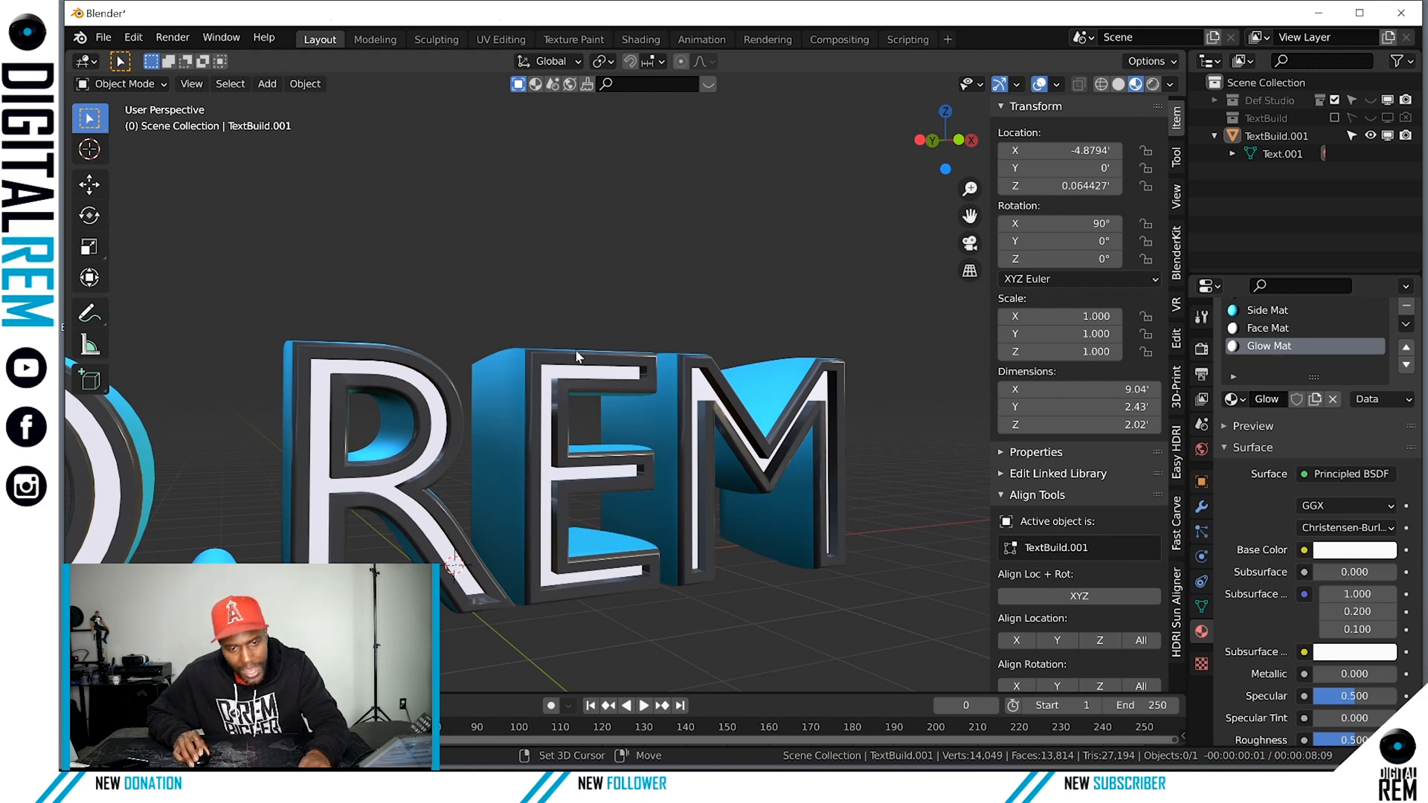
{"action": "middle_click_drag", "start_coordinate": [532, 361], "coordinate": [628, 403]}
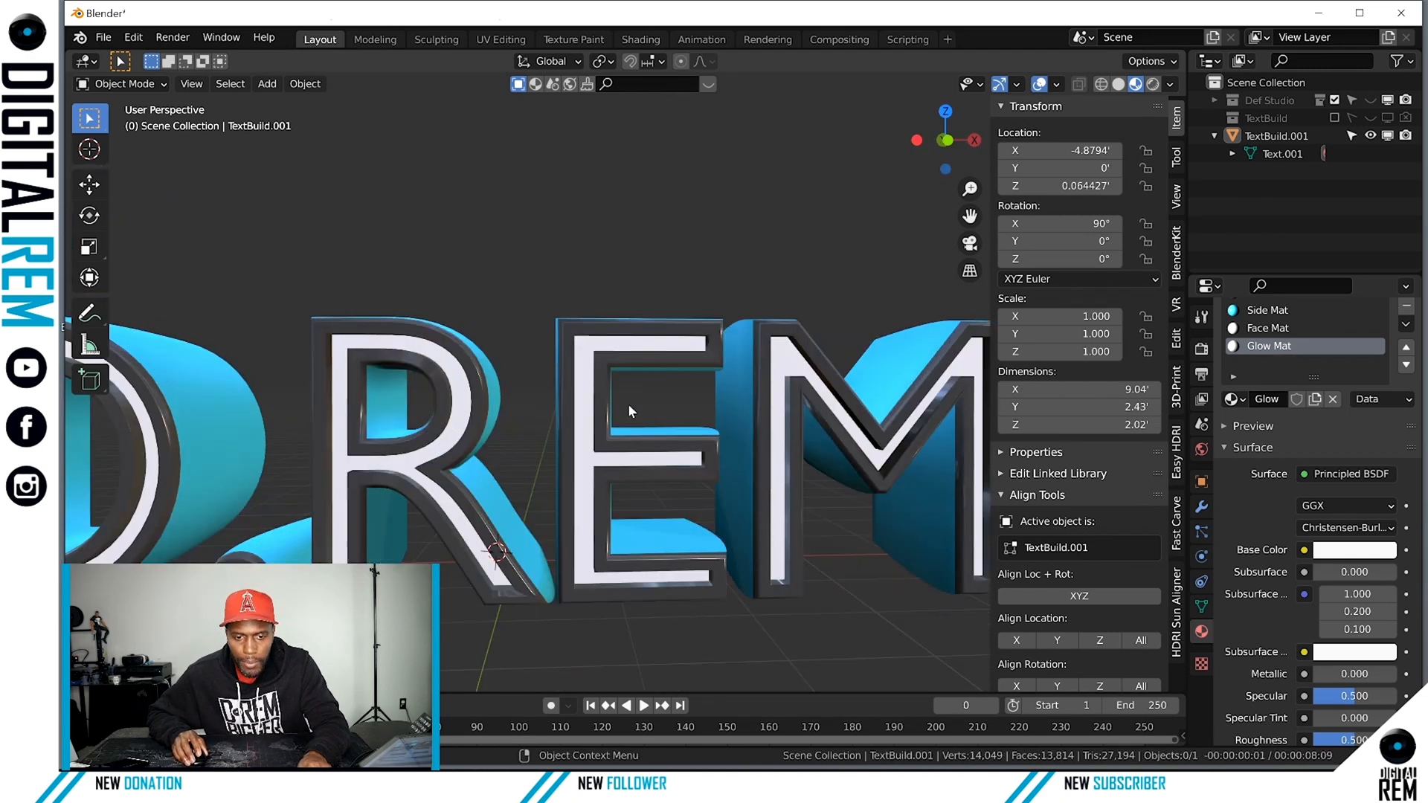
{"action": "key", "text": "ctrl+Tab"}
{"action": "left_click", "coordinate": [723, 402]}
{"action": "middle_click_drag", "start_coordinate": [751, 409], "coordinate": [704, 407]}
{"action": "key", "text": "alt+a"}
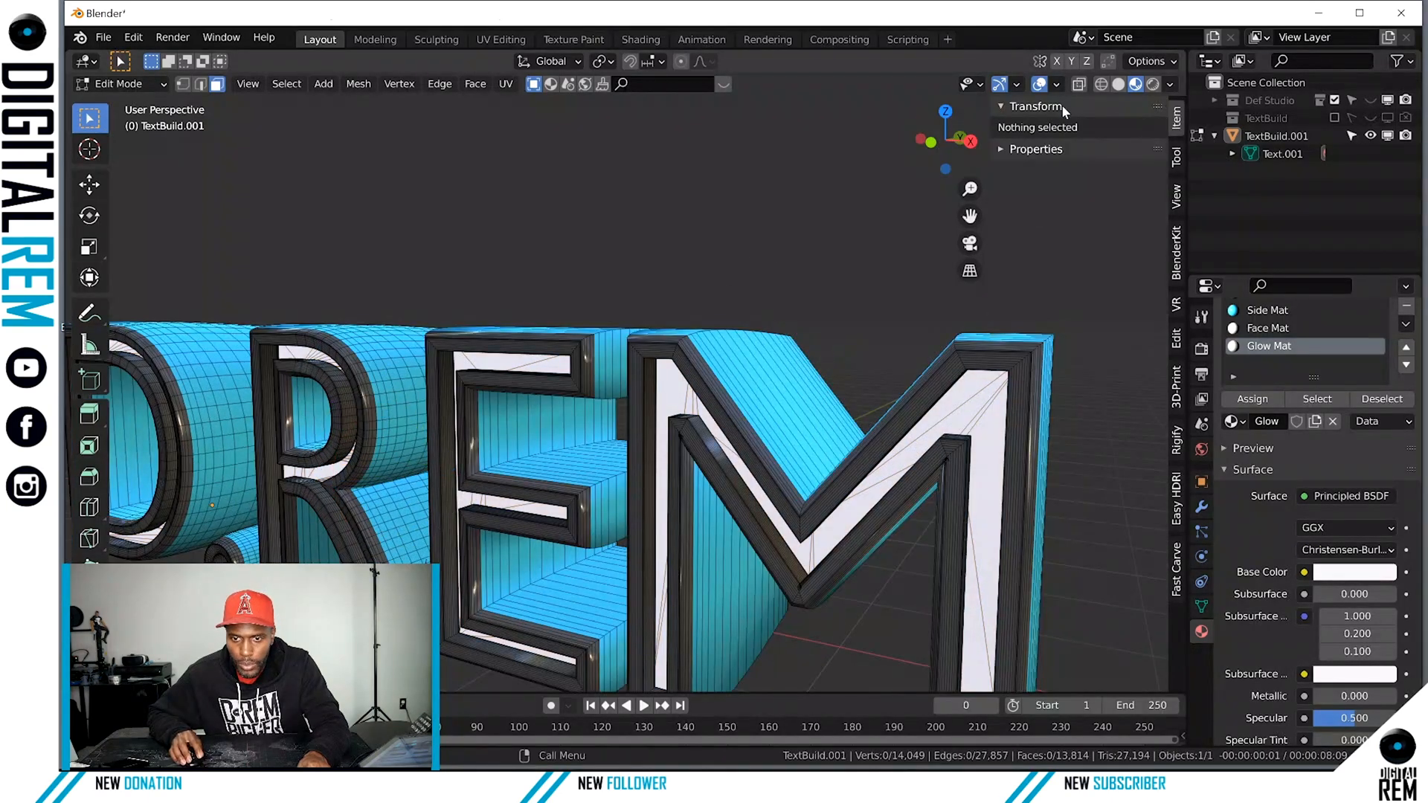
Turn on X-ray and examine the inner geometry of the letters from the side of the M.
{"action": "left_click", "coordinate": [1079, 83]}
{"action": "middle_click_drag", "start_coordinate": [1084, 409], "coordinate": [1051, 397]}
{"action": "scroll", "coordinate": [1050, 396], "scroll_direction": "up", "scroll_amount": 3}
{"action": "scroll", "coordinate": [1037, 402], "scroll_direction": "down", "scroll_amount": 4}
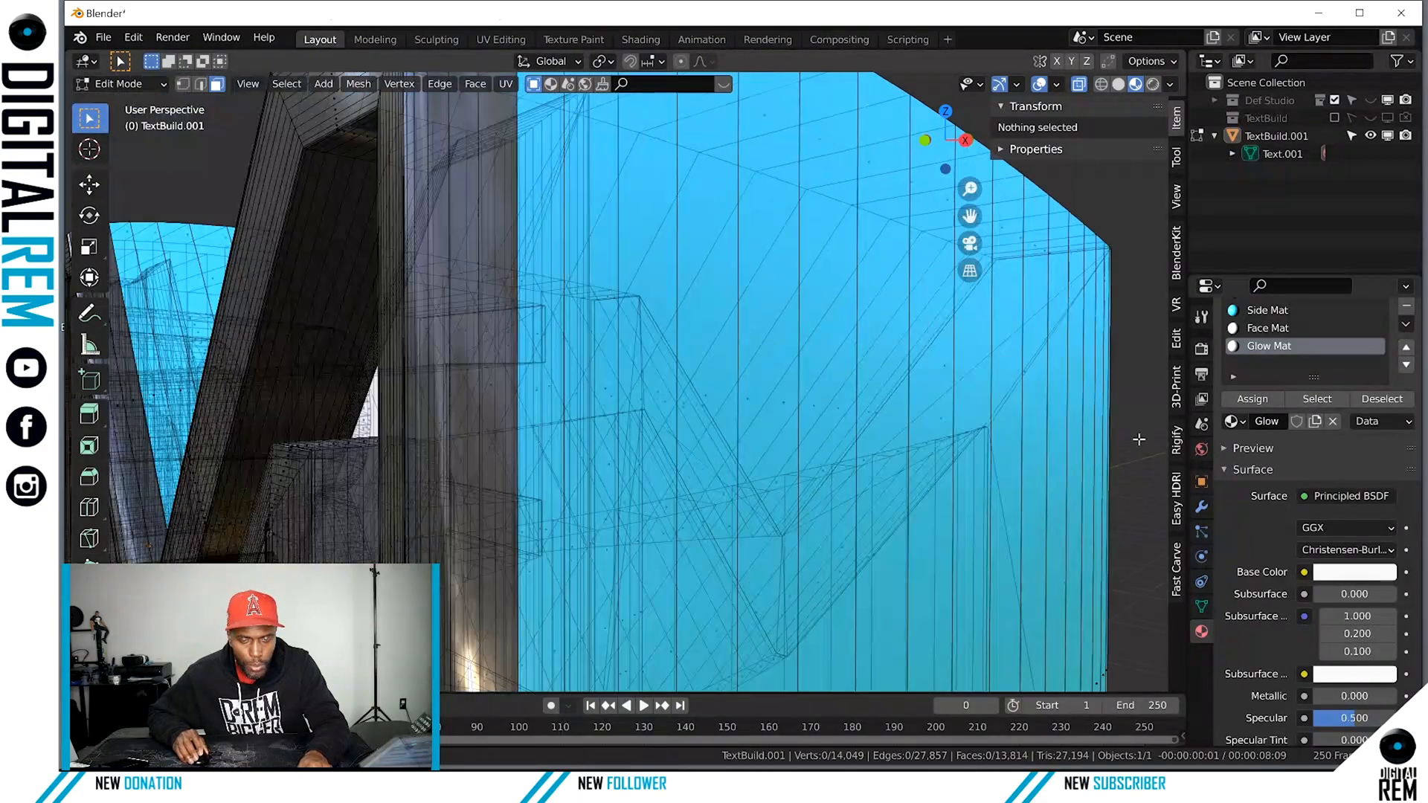
{"action": "scroll", "coordinate": [1041, 417], "scroll_direction": "up", "scroll_amount": 5}
{"action": "middle_click_drag", "start_coordinate": [897, 392], "coordinate": [1024, 395]}
{"action": "scroll", "coordinate": [983, 398], "scroll_direction": "down", "scroll_amount": 5}
{"action": "scroll", "coordinate": [871, 376], "scroll_direction": "up", "scroll_amount": 1}
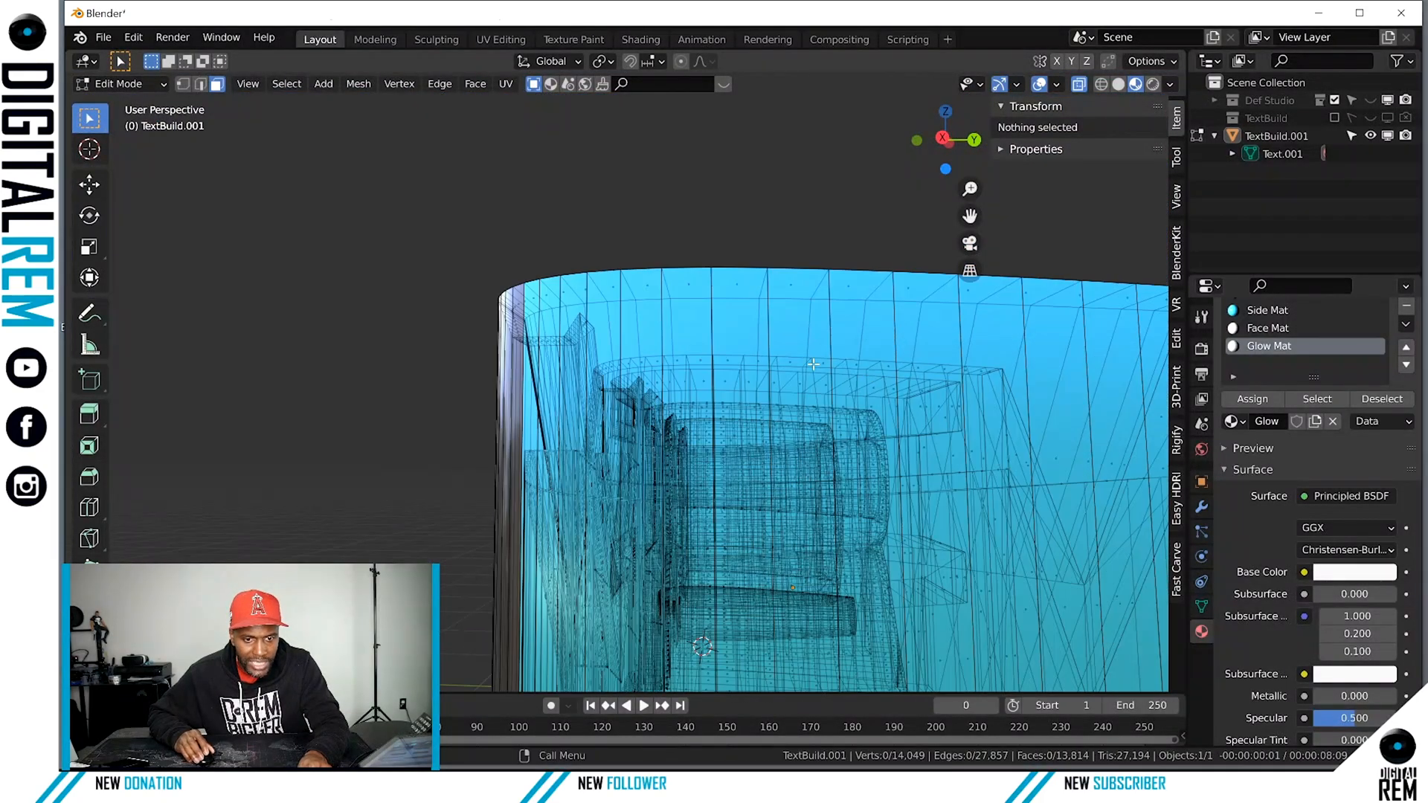
{"action": "scroll", "coordinate": [871, 376], "scroll_direction": "up", "scroll_amount": 5}
{"action": "scroll", "coordinate": [892, 383], "scroll_direction": "down", "scroll_amount": 3}
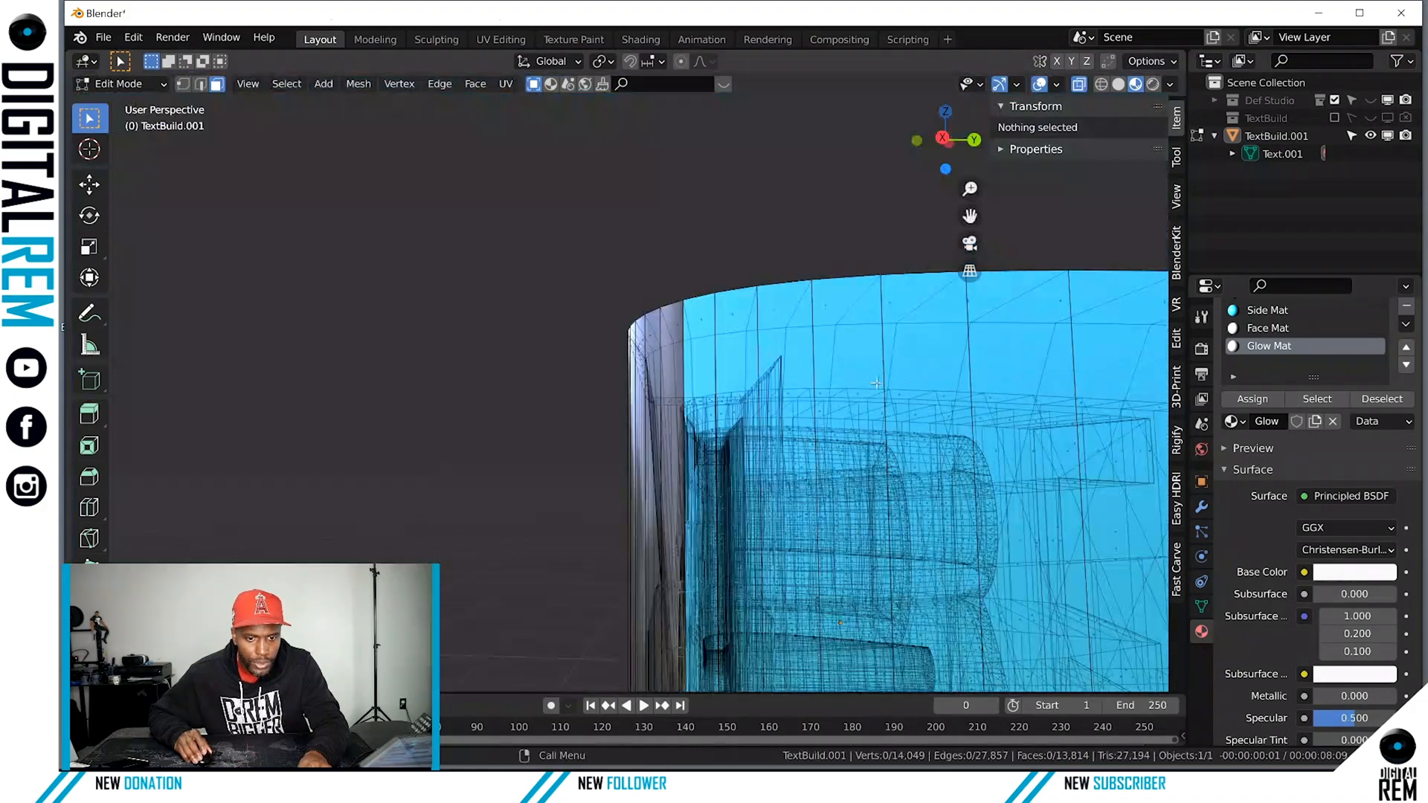
{"action": "scroll", "coordinate": [786, 375], "scroll_direction": "up", "scroll_amount": 4}
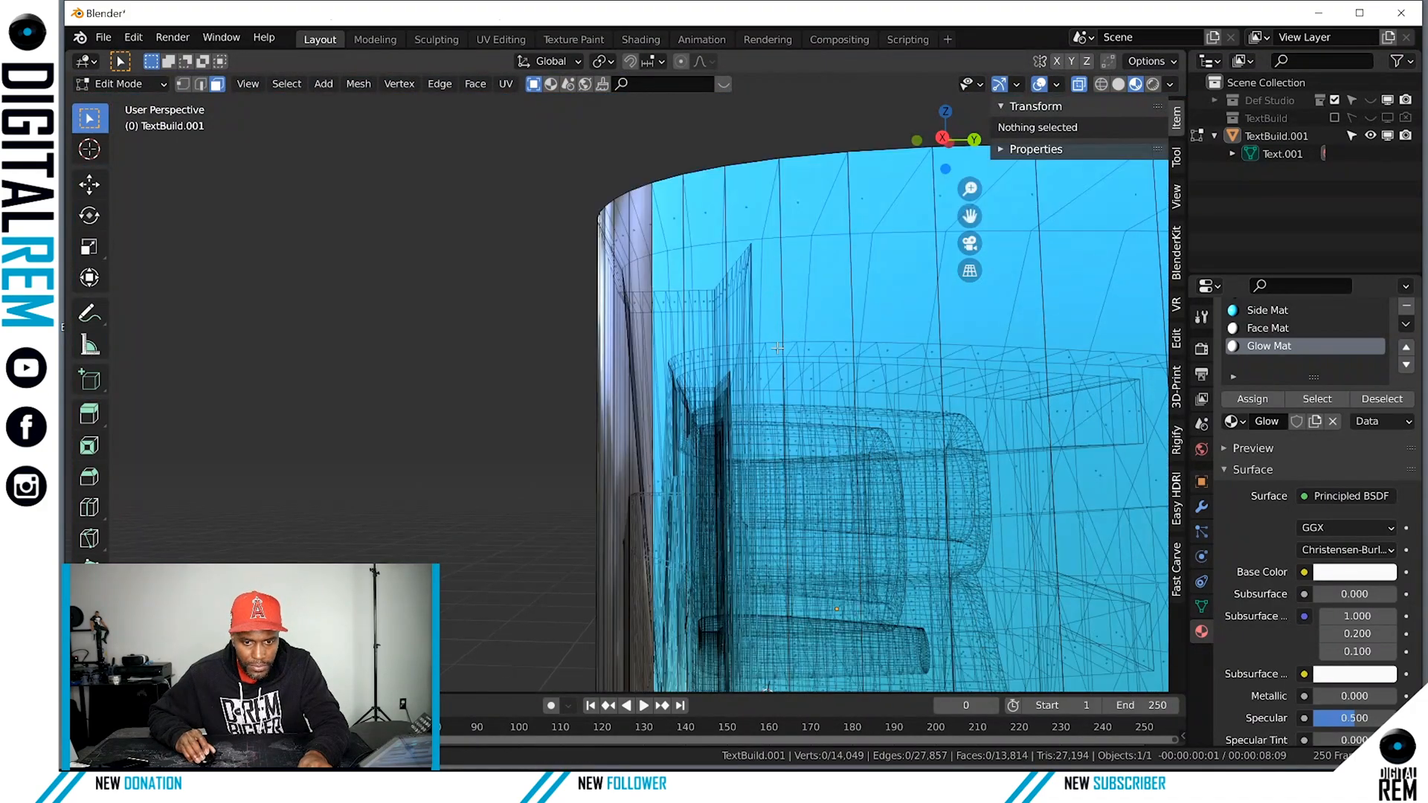
{"action": "scroll", "coordinate": [784, 351], "scroll_direction": "up", "scroll_amount": 3}
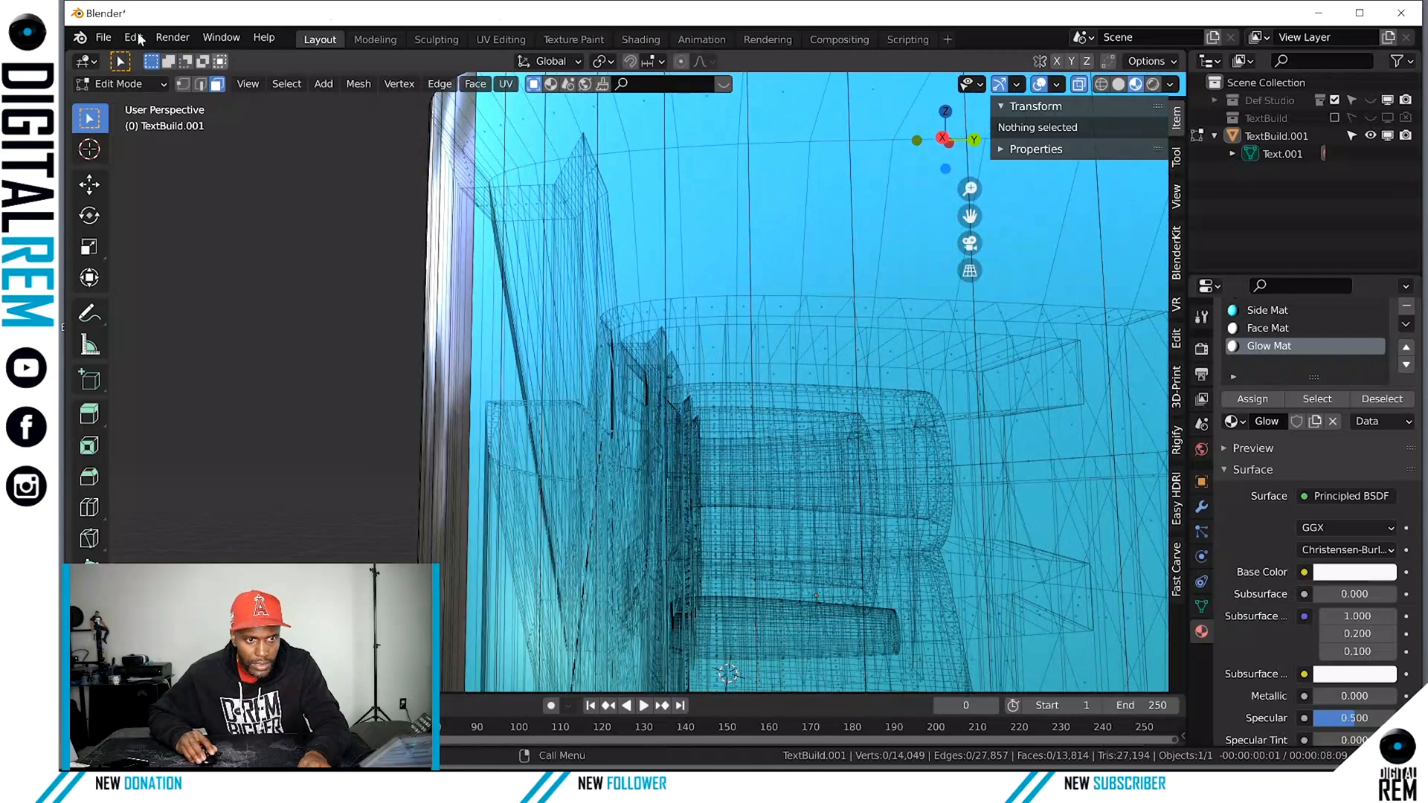
Disable Orbit Around Selection in the navigation preferences.
{"action": "left_click", "coordinate": [133, 37]}
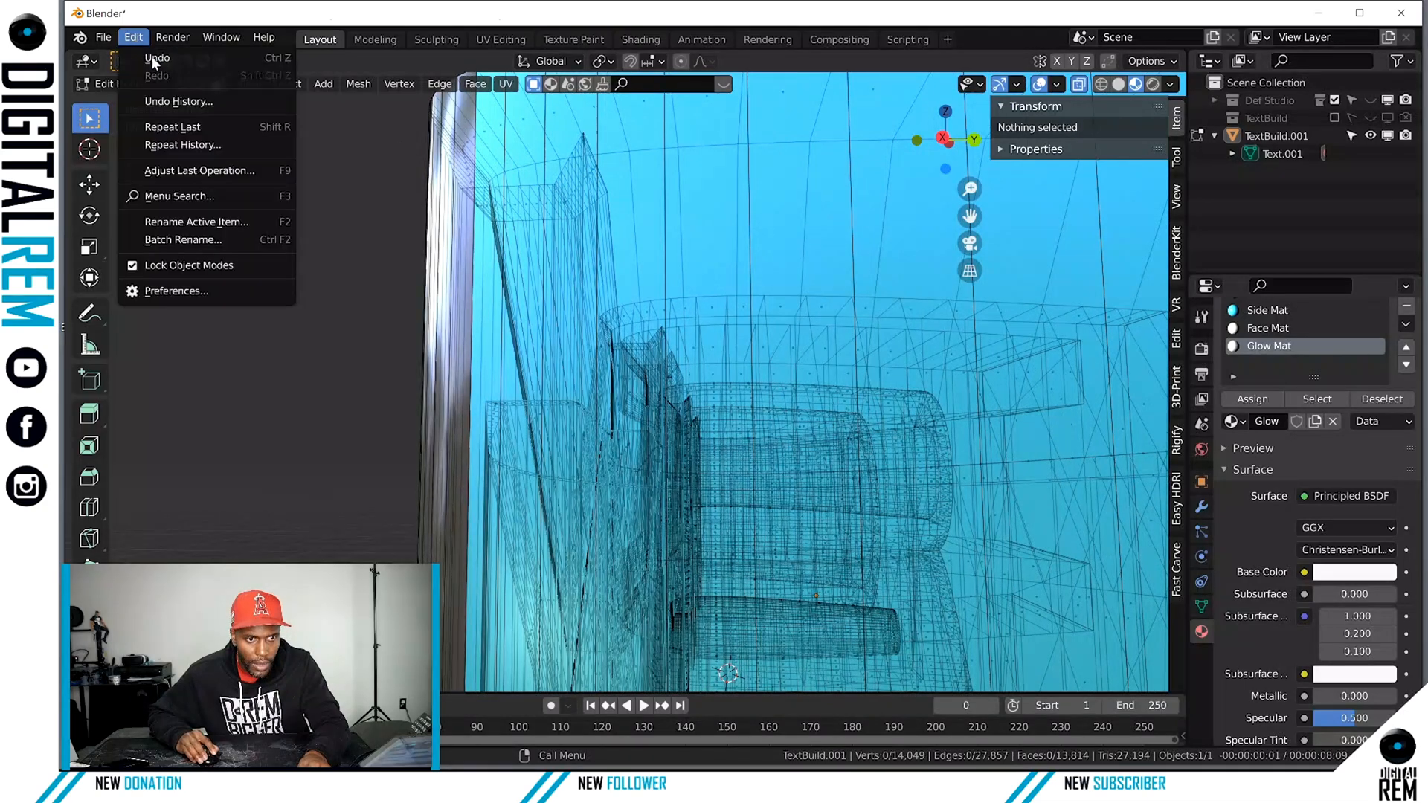
{"action": "left_click", "coordinate": [179, 293]}
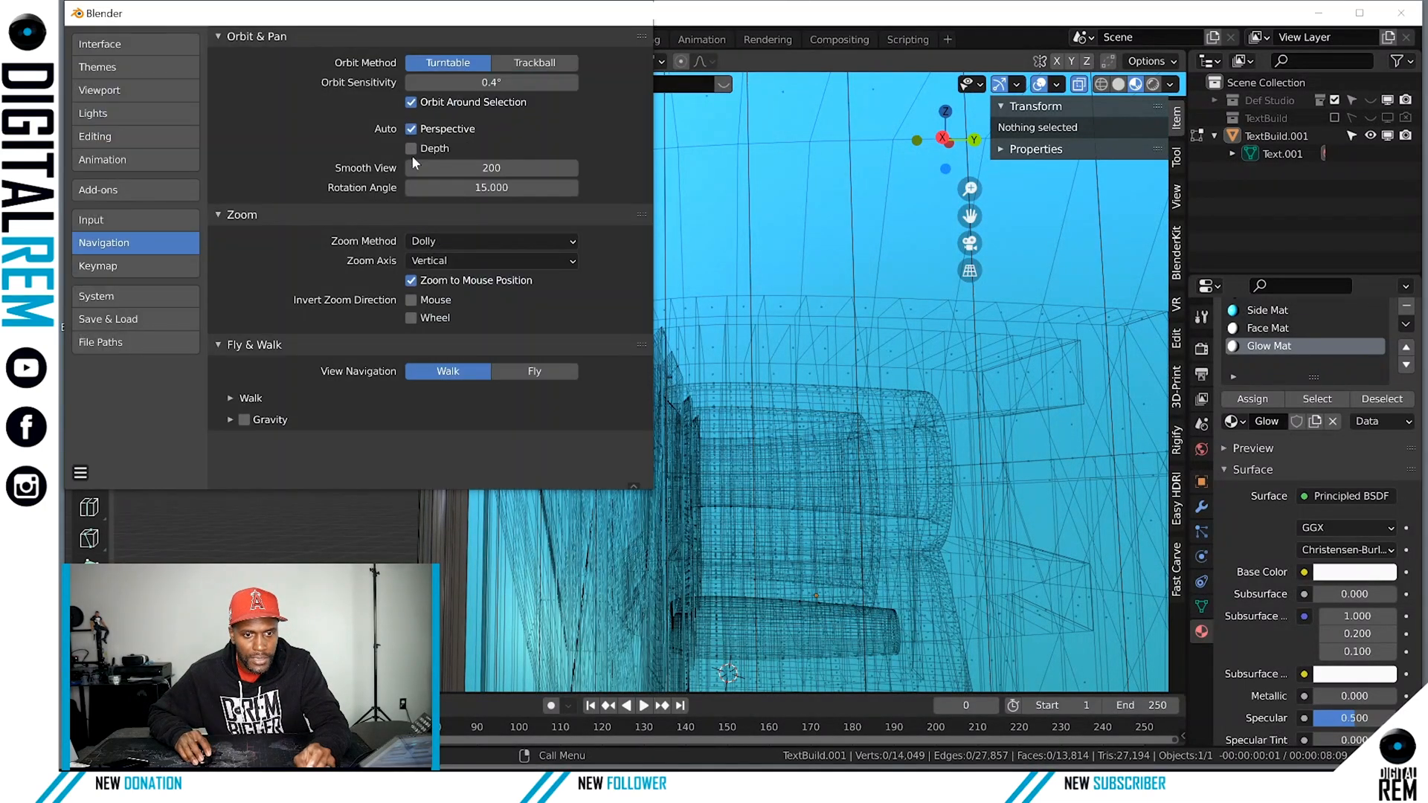
{"action": "left_click", "coordinate": [411, 102]}
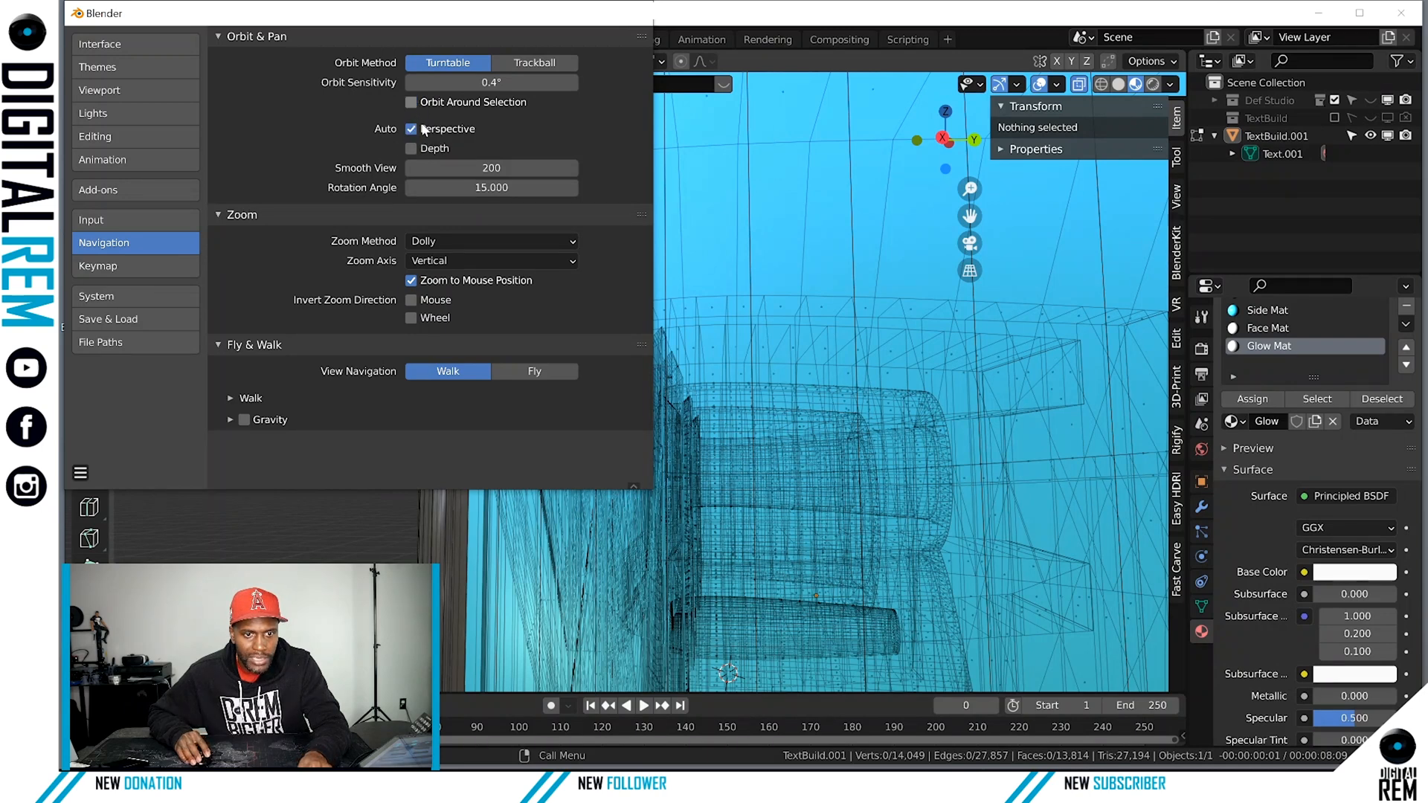
{"action": "left_click", "coordinate": [456, 508]}
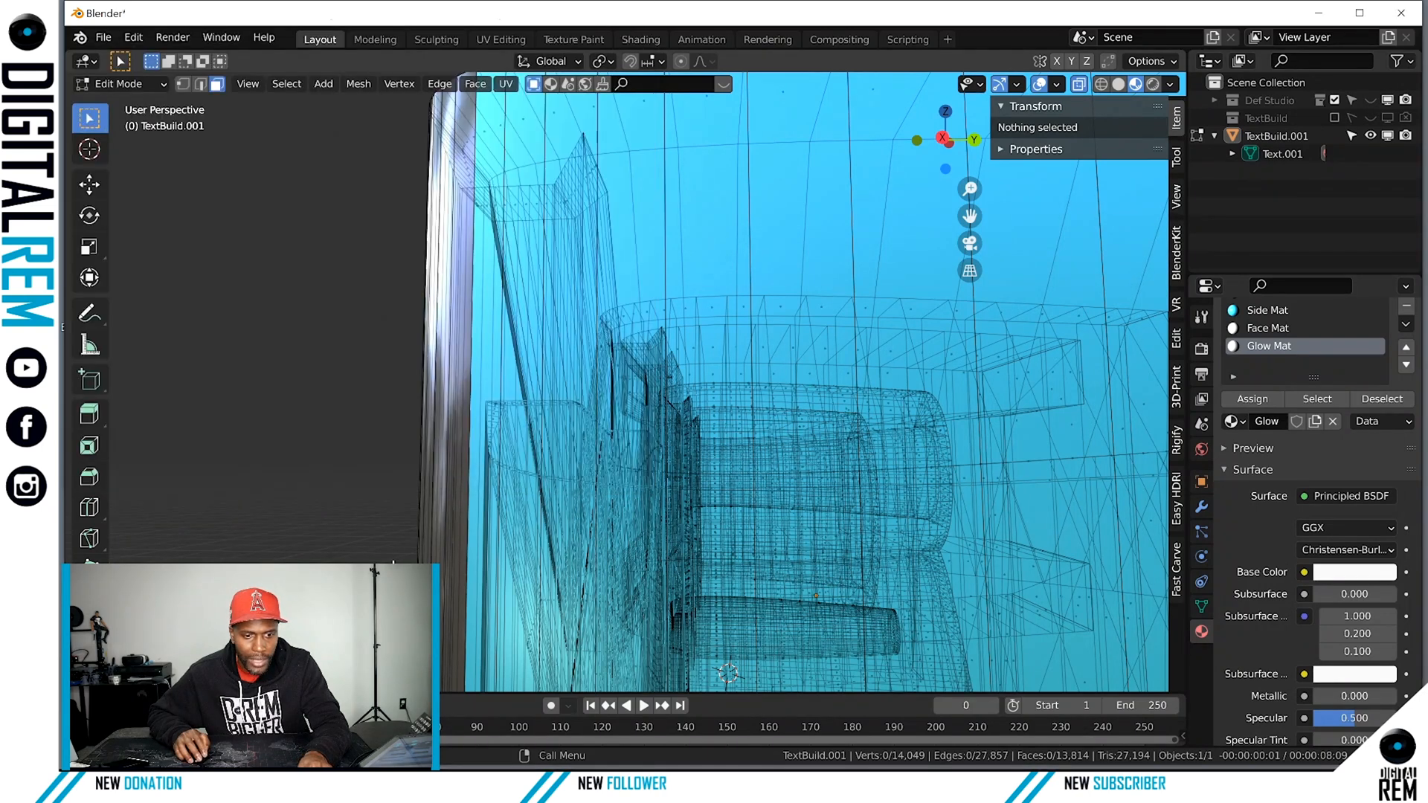
Turn off X-ray and examine the narrow strip between the frame and the white face inside the letter recess.
{"action": "middle_click_drag", "start_coordinate": [486, 433], "coordinate": [595, 457]}
{"action": "scroll", "coordinate": [595, 457], "scroll_direction": "down", "scroll_amount": 6}
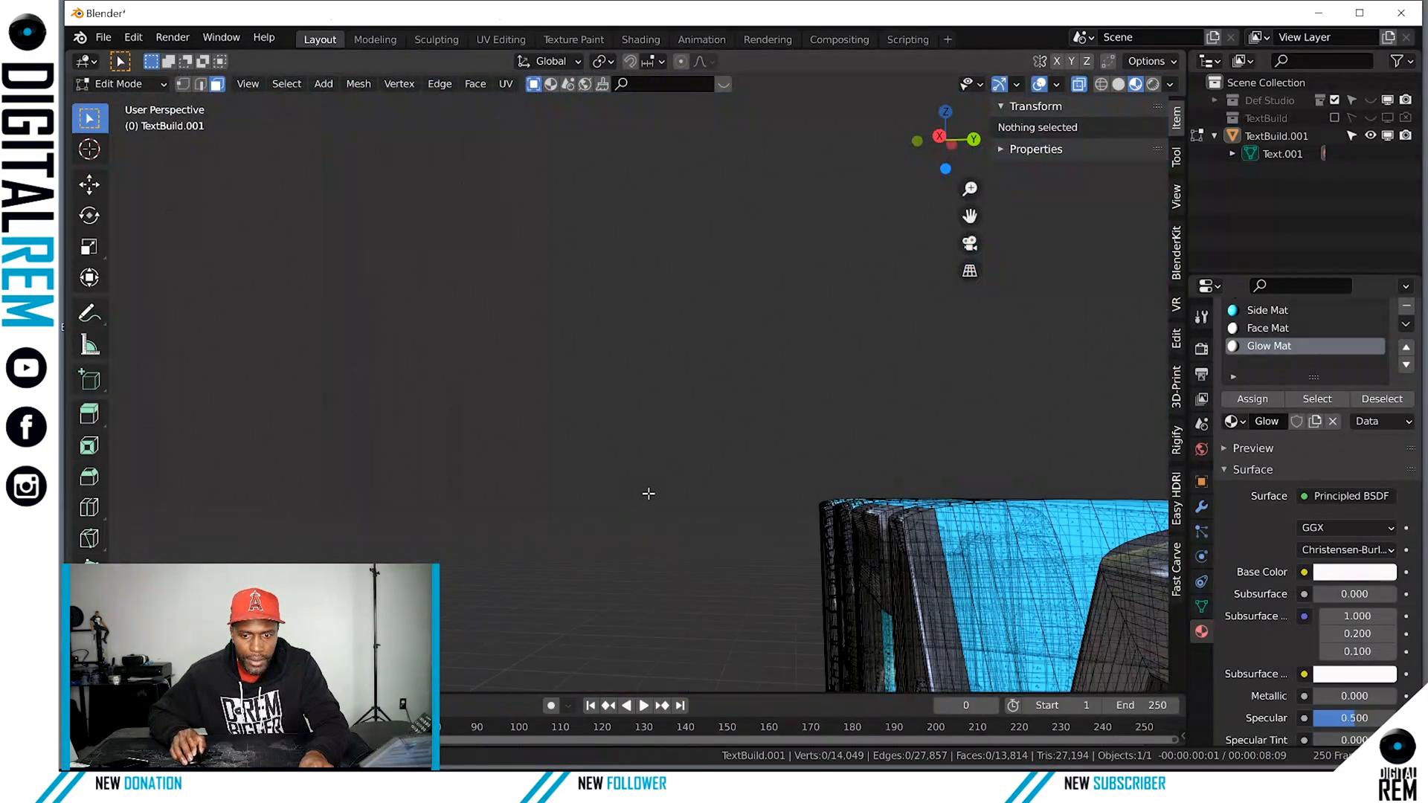
{"action": "scroll", "coordinate": [634, 427], "scroll_direction": "up", "scroll_amount": 8}
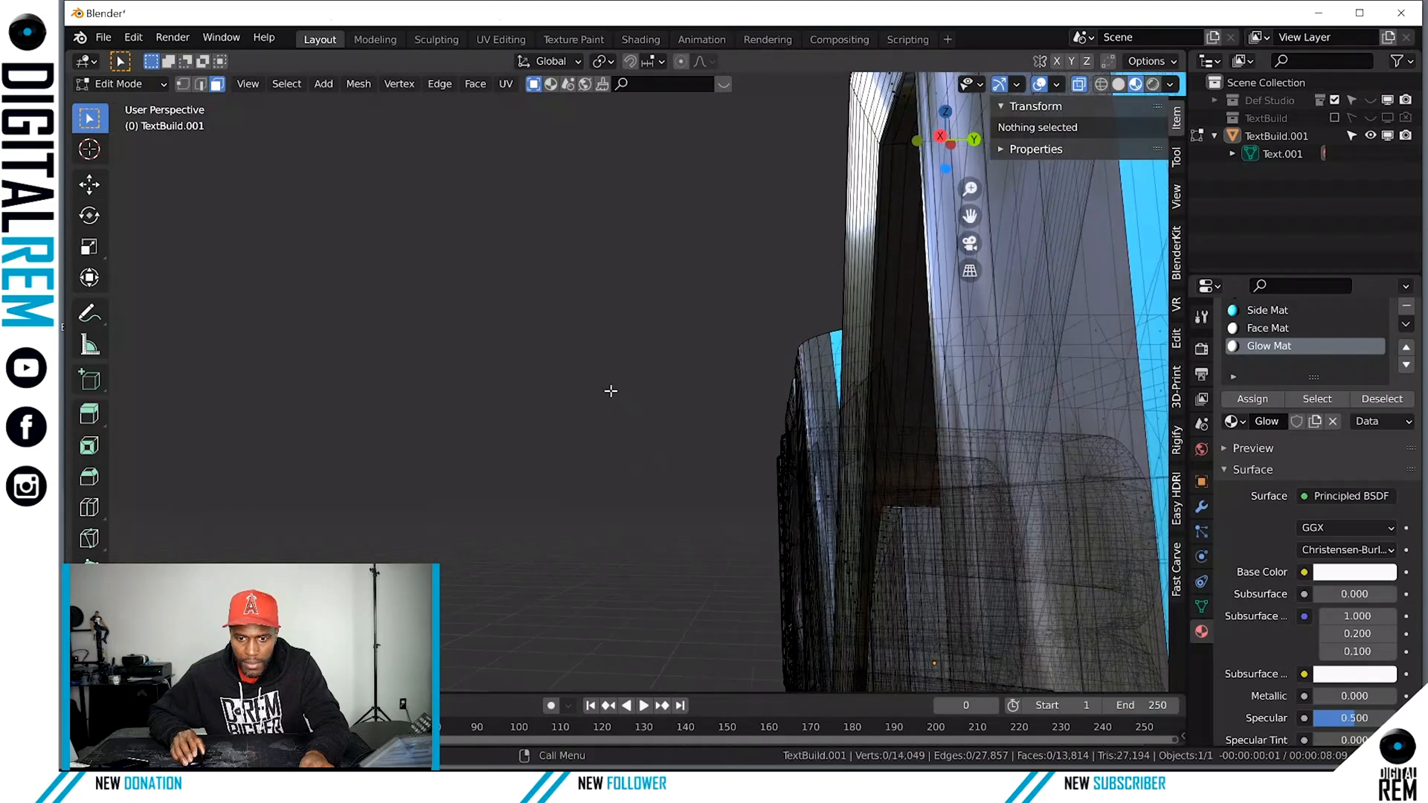
{"action": "scroll", "coordinate": [620, 383], "scroll_direction": "up", "scroll_amount": 4}
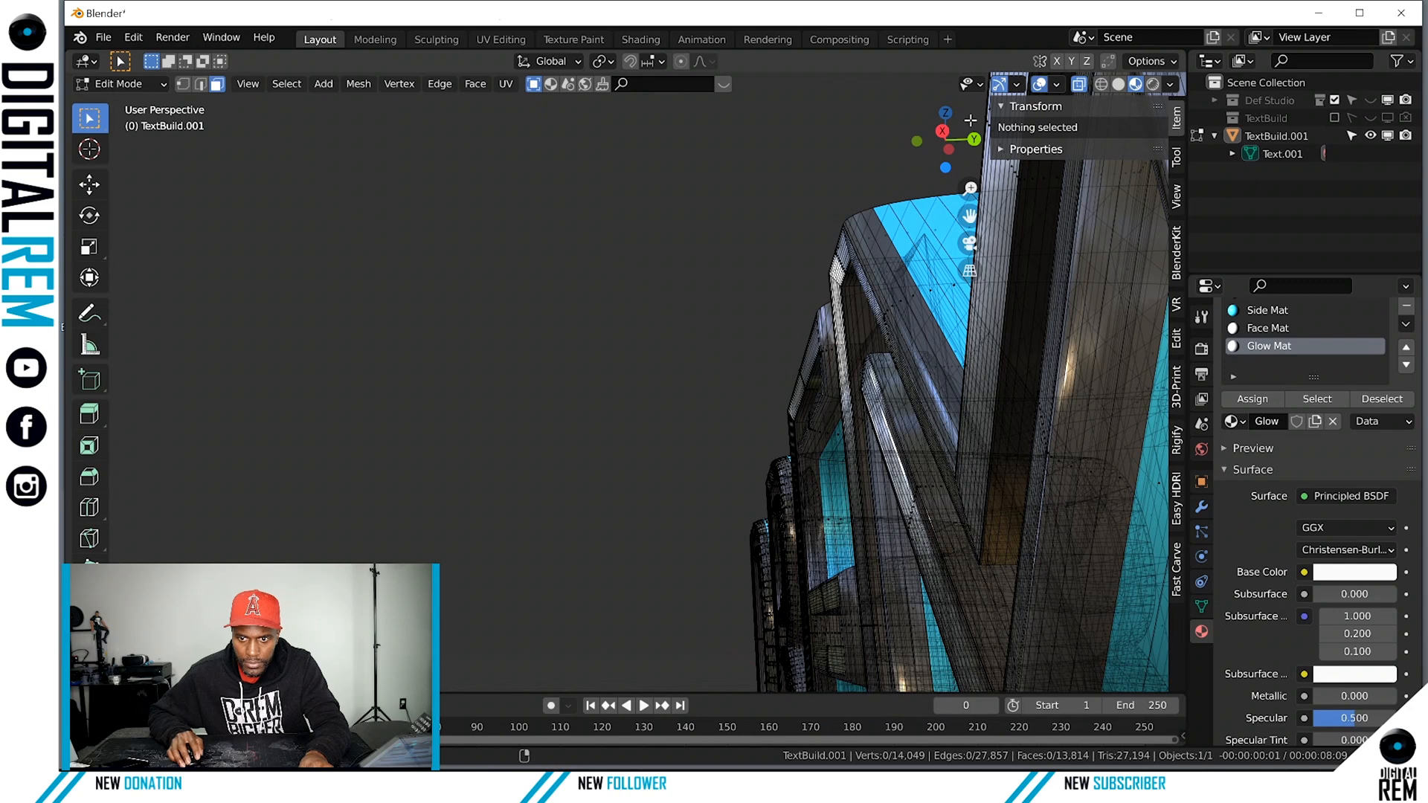
{"action": "key", "text": "alt+z"}
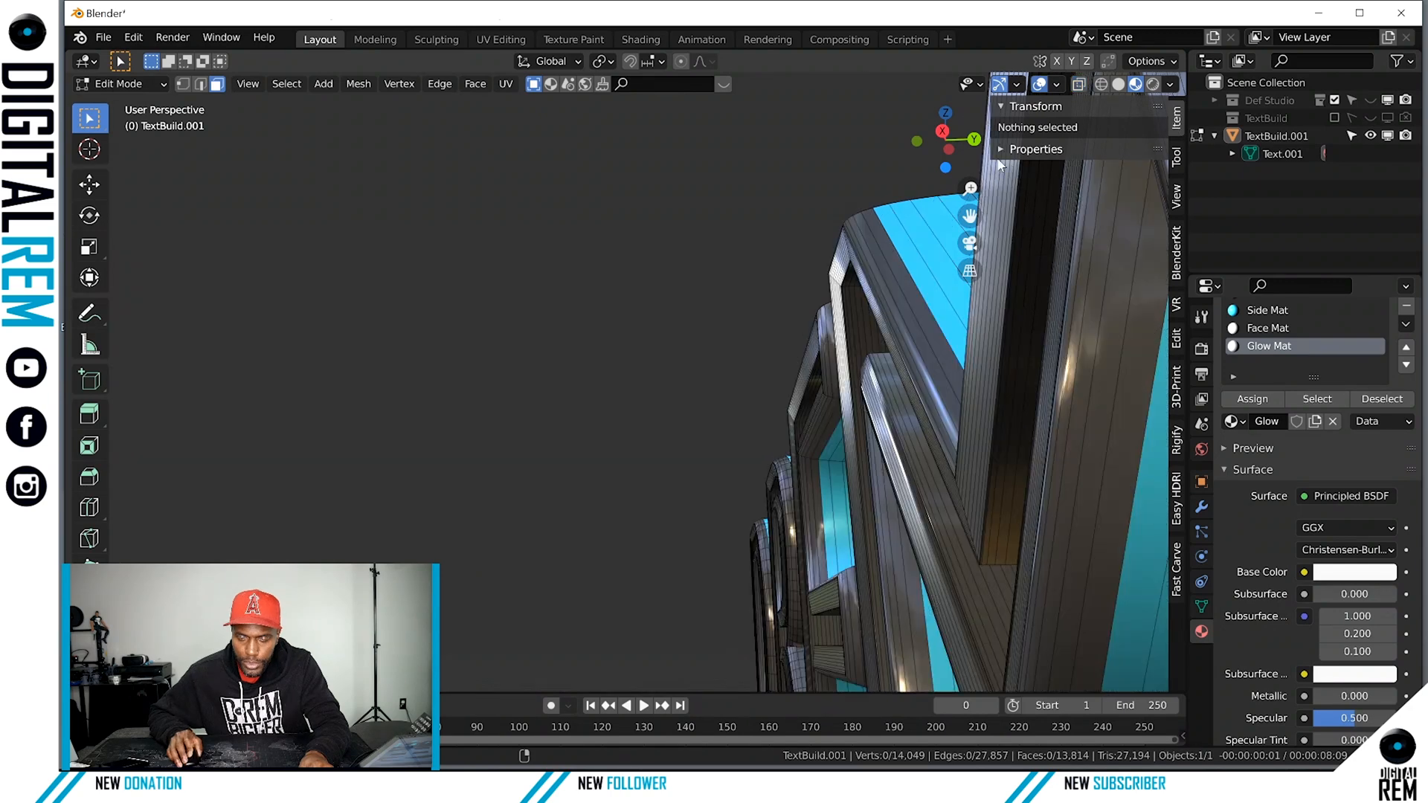
{"action": "scroll", "coordinate": [809, 277], "scroll_direction": "up", "scroll_amount": 5}
{"action": "scroll", "coordinate": [819, 272], "scroll_direction": "down", "scroll_amount": 4}
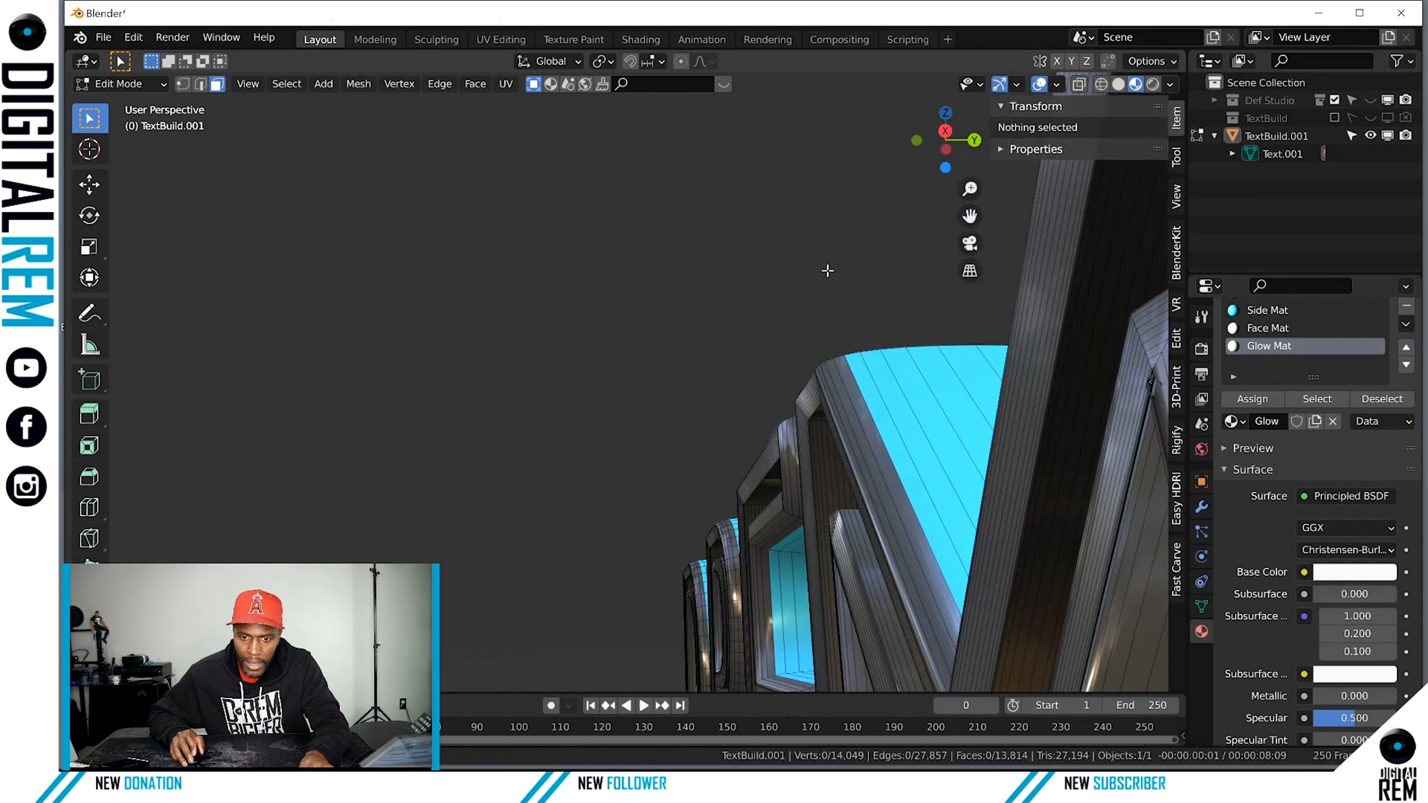
{"action": "middle_click_drag", "start_coordinate": [827, 271], "coordinate": [864, 253]}
{"action": "scroll", "coordinate": [864, 254], "scroll_direction": "up", "scroll_amount": 5}
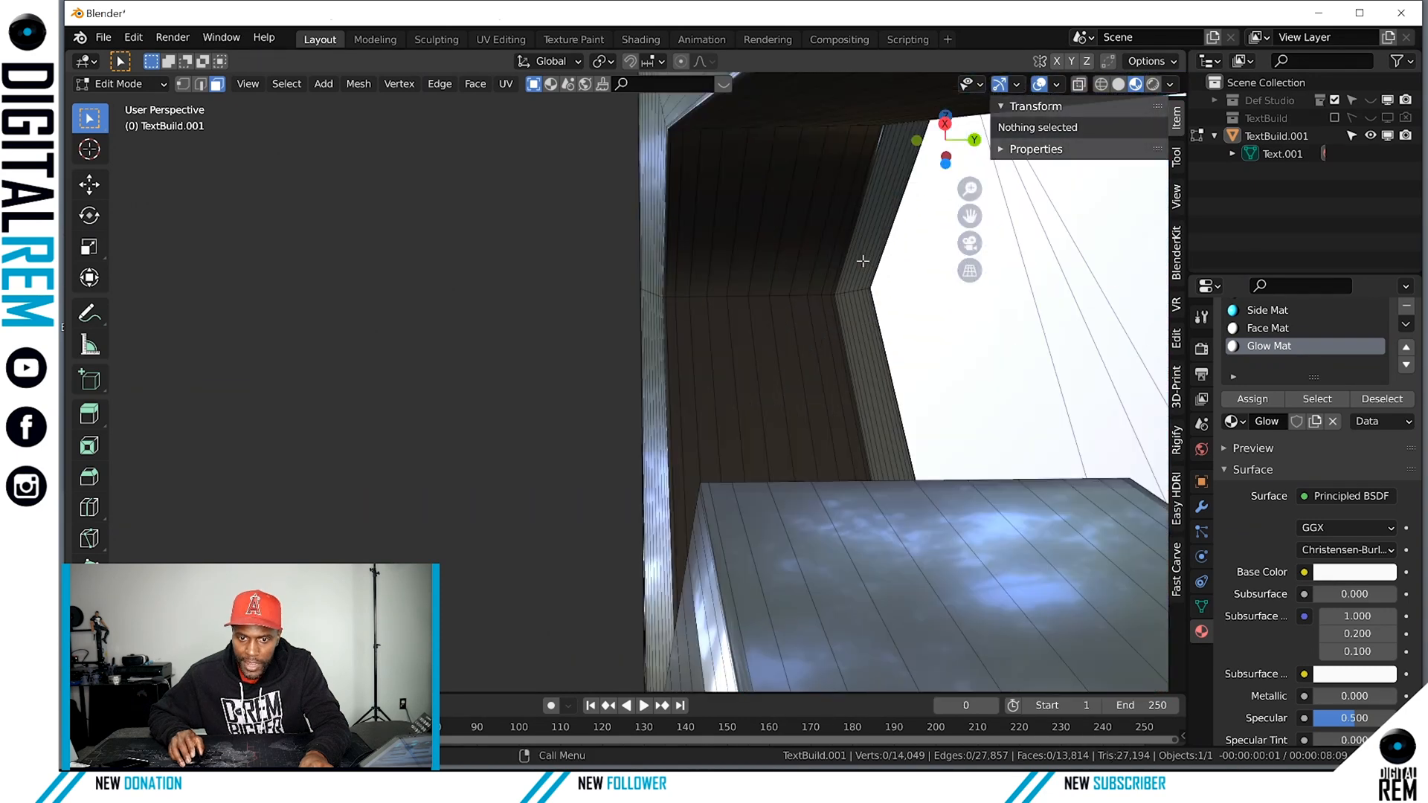
{"action": "scroll", "coordinate": [863, 261], "scroll_direction": "up", "scroll_amount": 3}
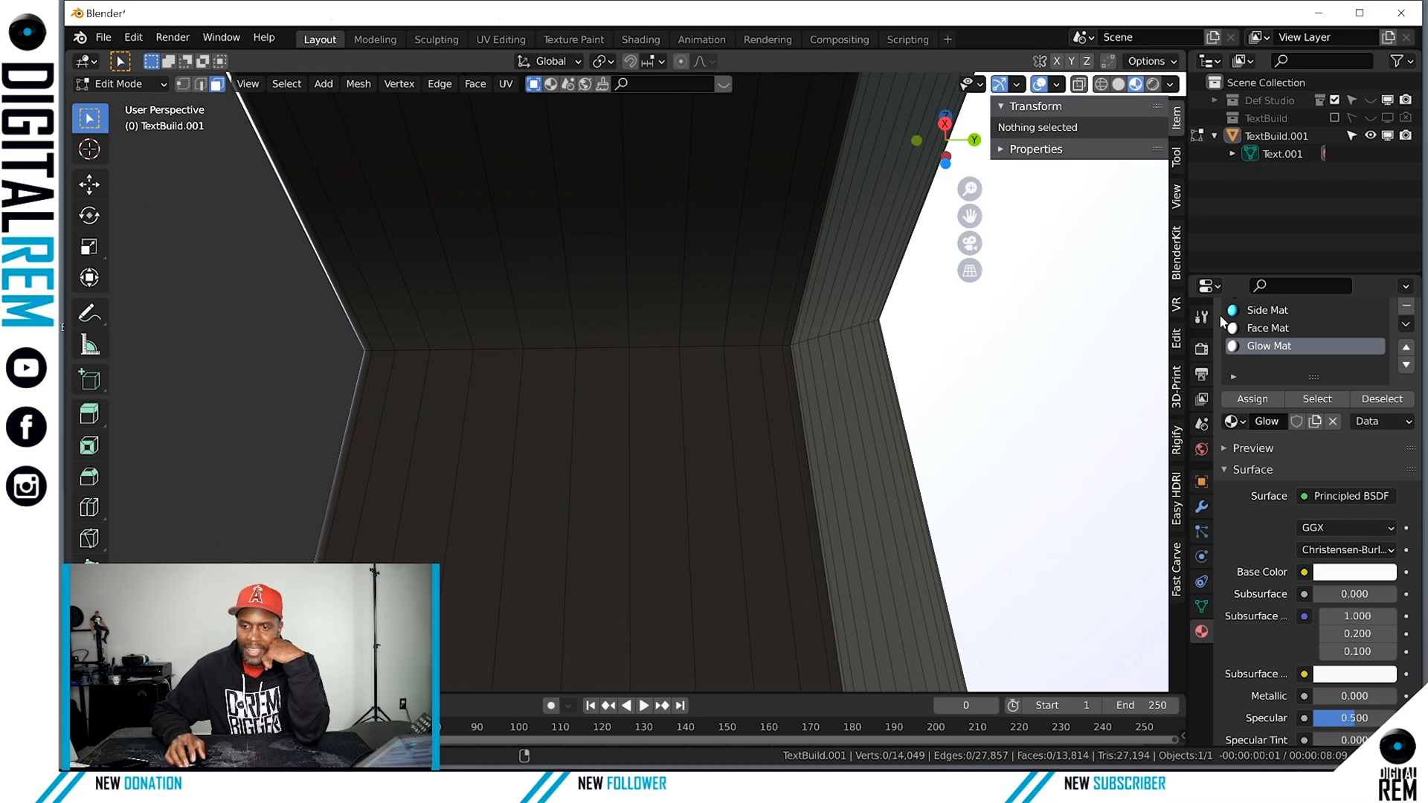
Change Glow Mat's base color to a bright sky blue.
{"action": "left_click", "coordinate": [1355, 572]}
{"action": "left_click", "coordinate": [1294, 432]}
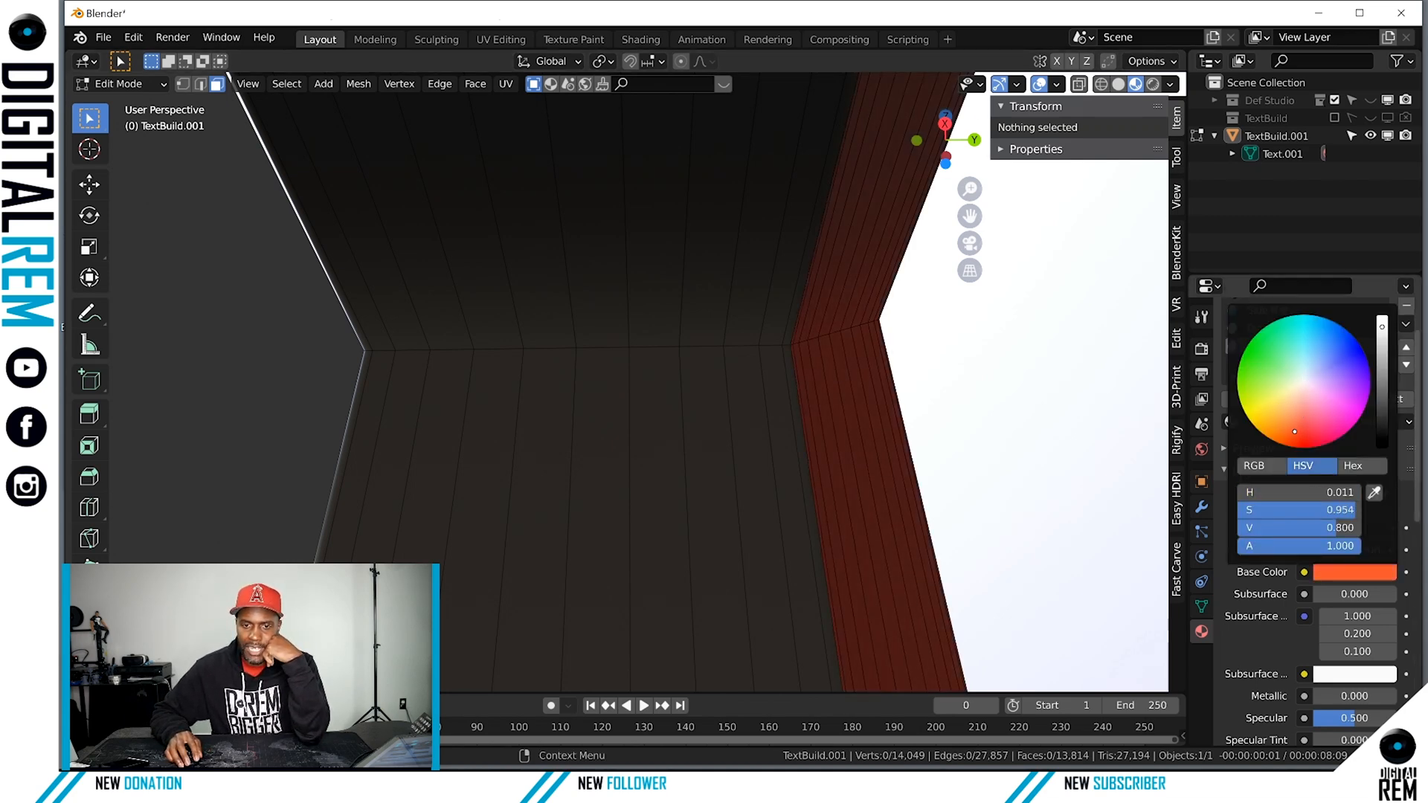
{"action": "mouse_move", "coordinate": [1295, 431]}
{"action": "left_mouse_down"}
{"action": "mouse_move", "coordinate": [1320, 351]}
{"action": "mouse_move", "coordinate": [1271, 364]}
{"action": "mouse_move", "coordinate": [1321, 317]}
{"action": "mouse_move", "coordinate": [1281, 336]}
{"action": "mouse_move", "coordinate": [1305, 328]}
{"action": "mouse_move", "coordinate": [1291, 333]}
{"action": "mouse_move", "coordinate": [1314, 348]}
{"action": "mouse_move", "coordinate": [1312, 334]}
{"action": "left_mouse_up"}
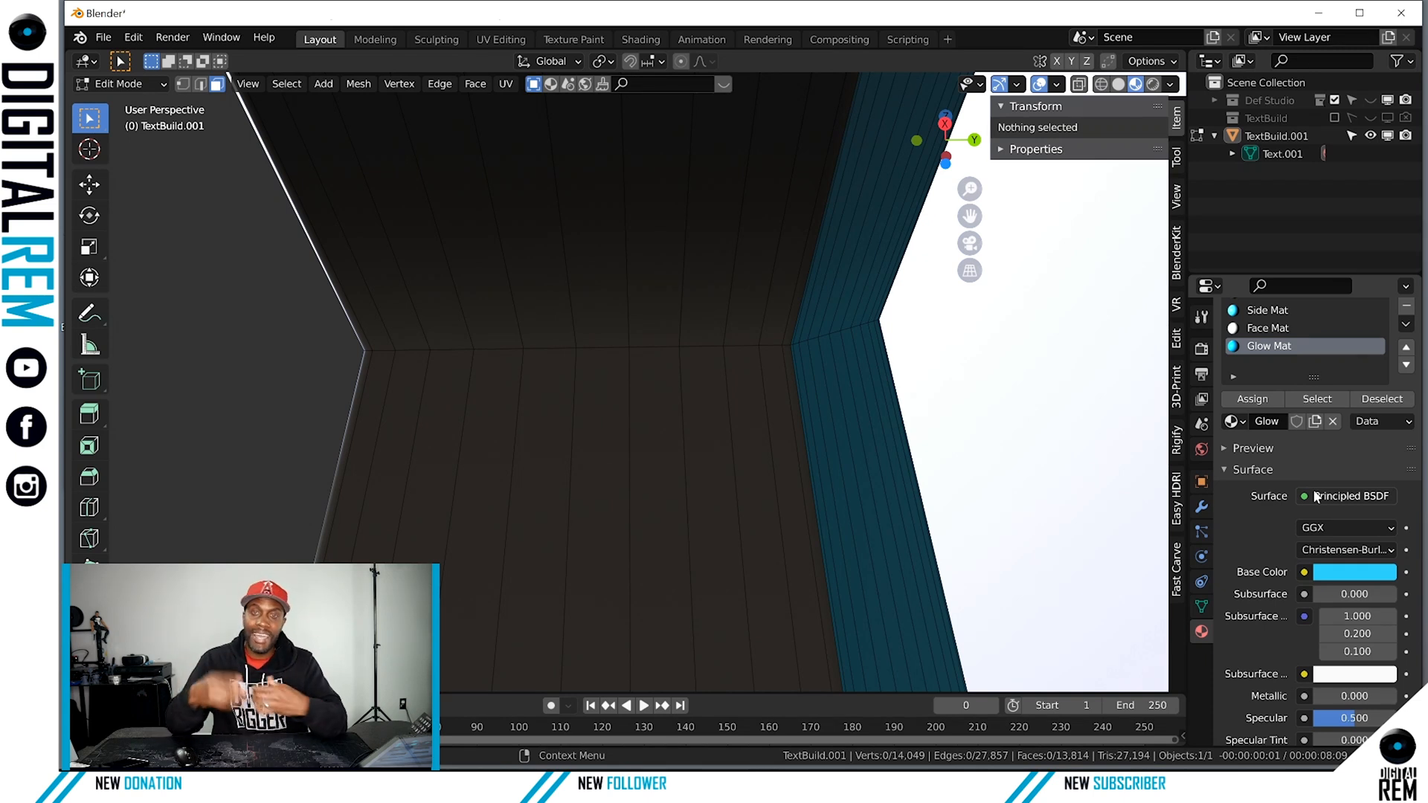
{"action": "left_click", "coordinate": [1337, 497]}
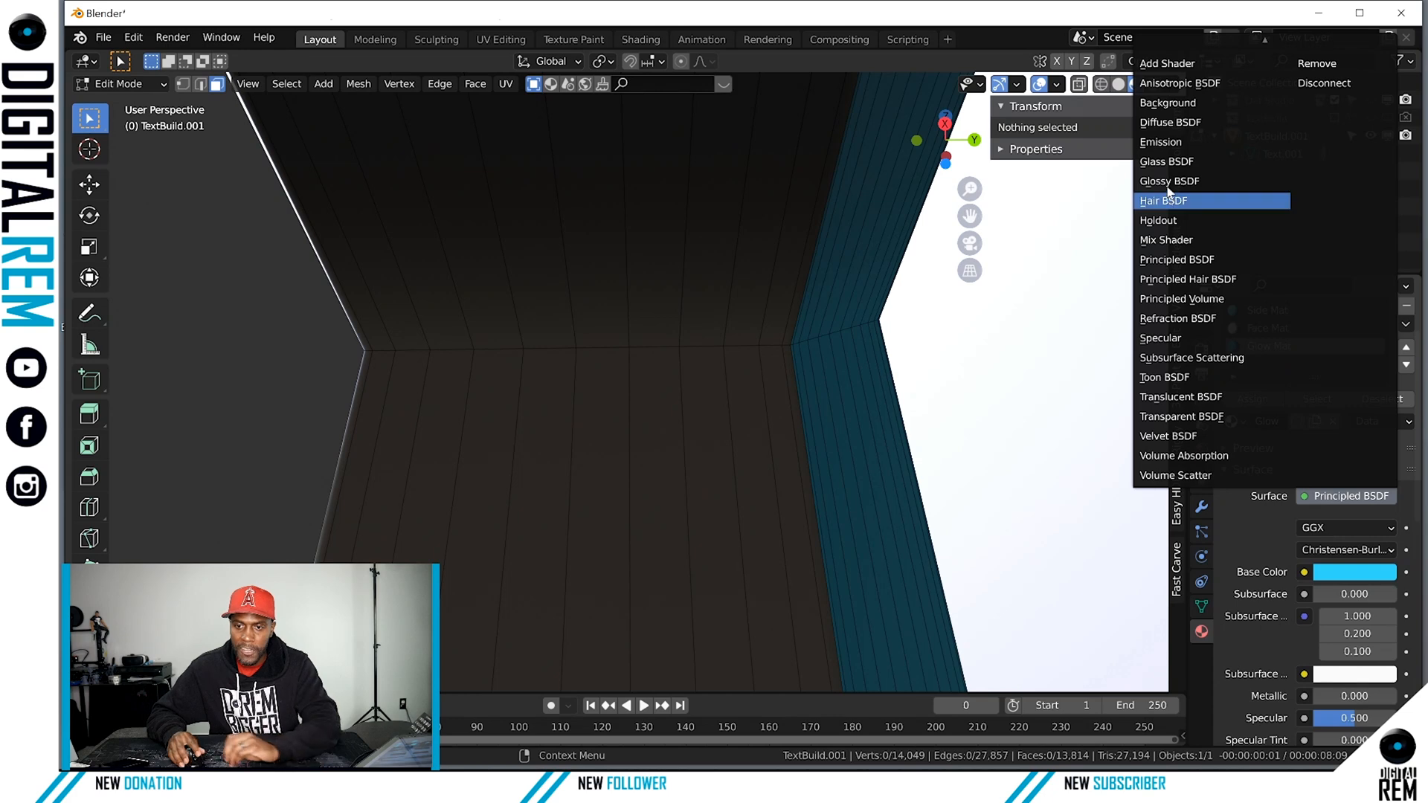
{"action": "left_click", "coordinate": [1172, 142]}
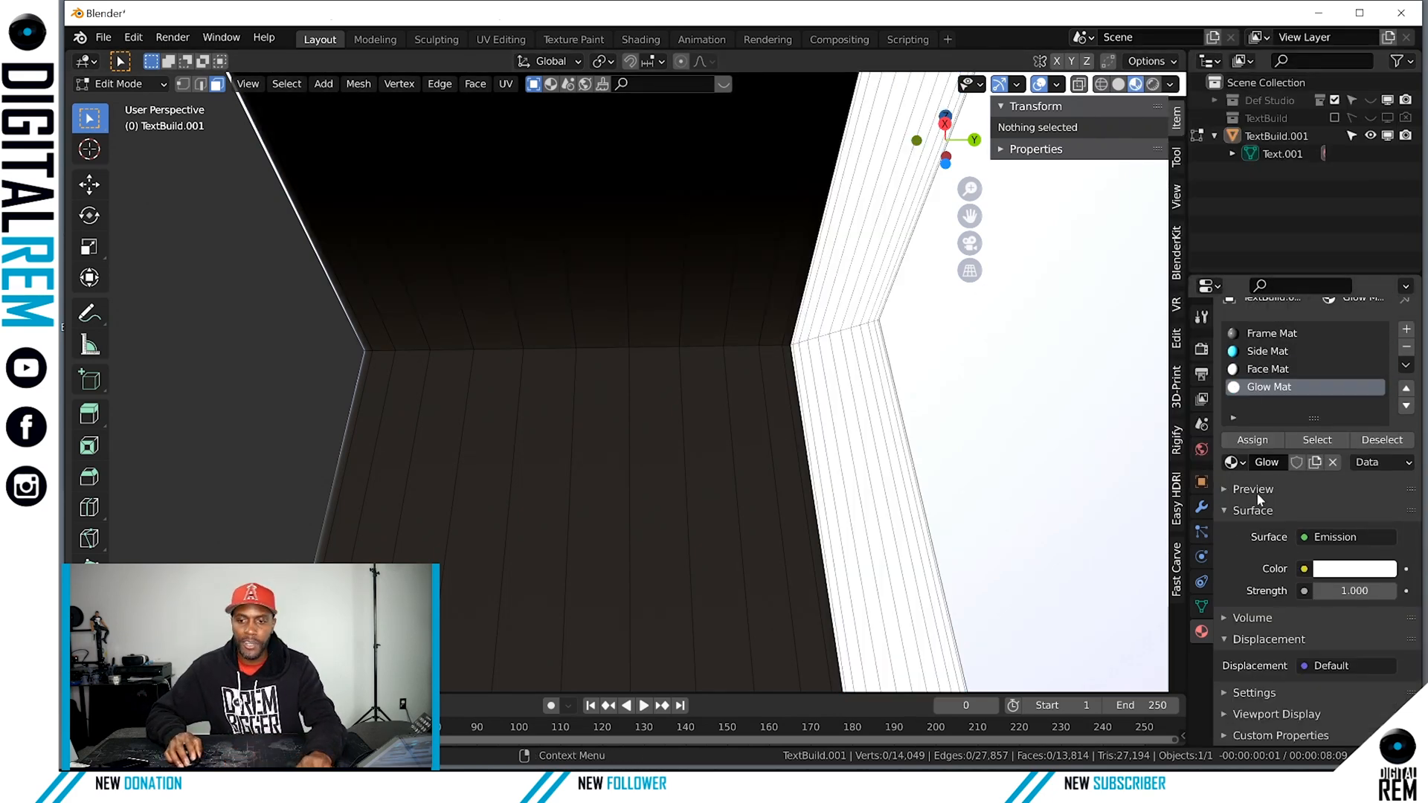
{"action": "key", "text": "ctrl+z"}
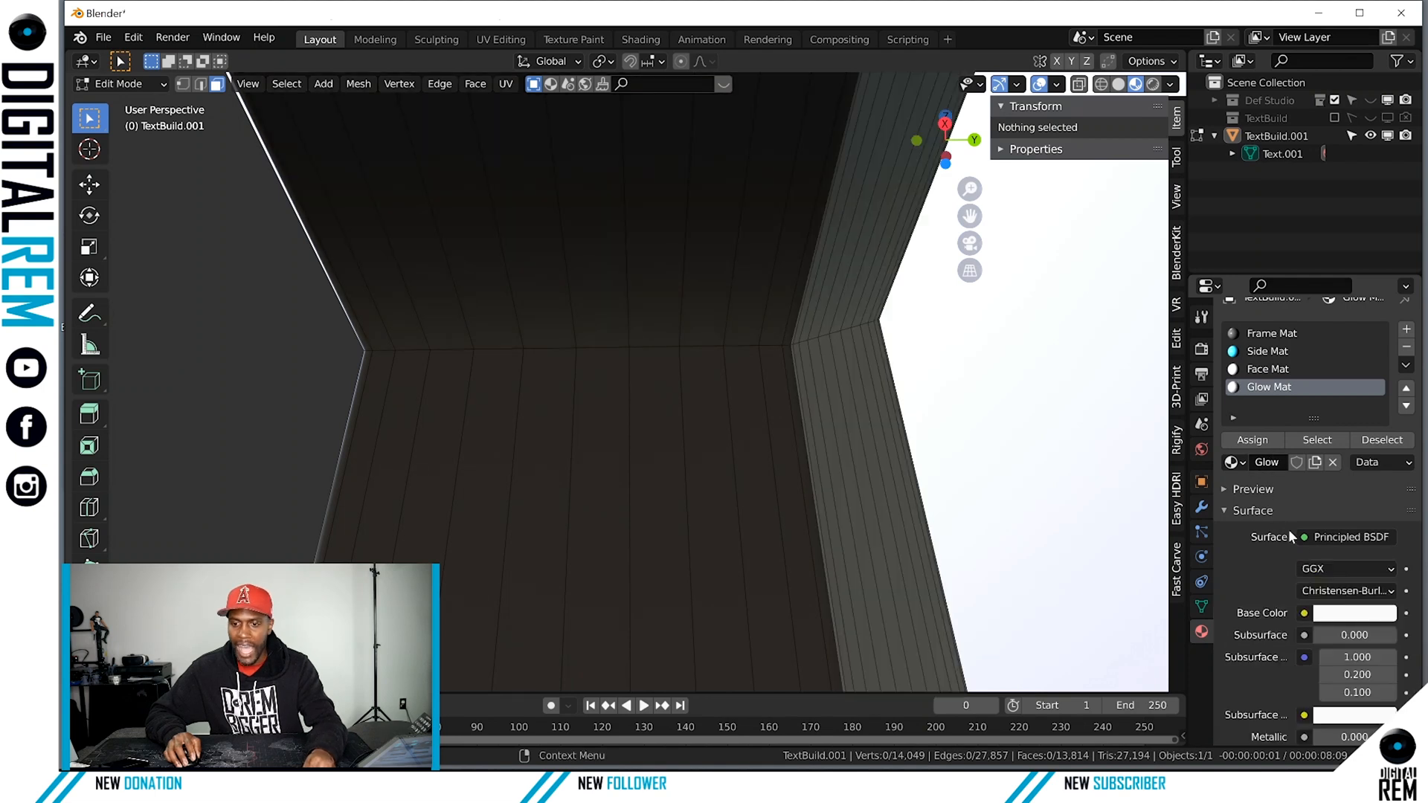
Change Glow Mat's surface shader from Principled BSDF to Emission.
{"action": "scroll", "coordinate": [1278, 569], "scroll_direction": "down", "scroll_amount": 4}
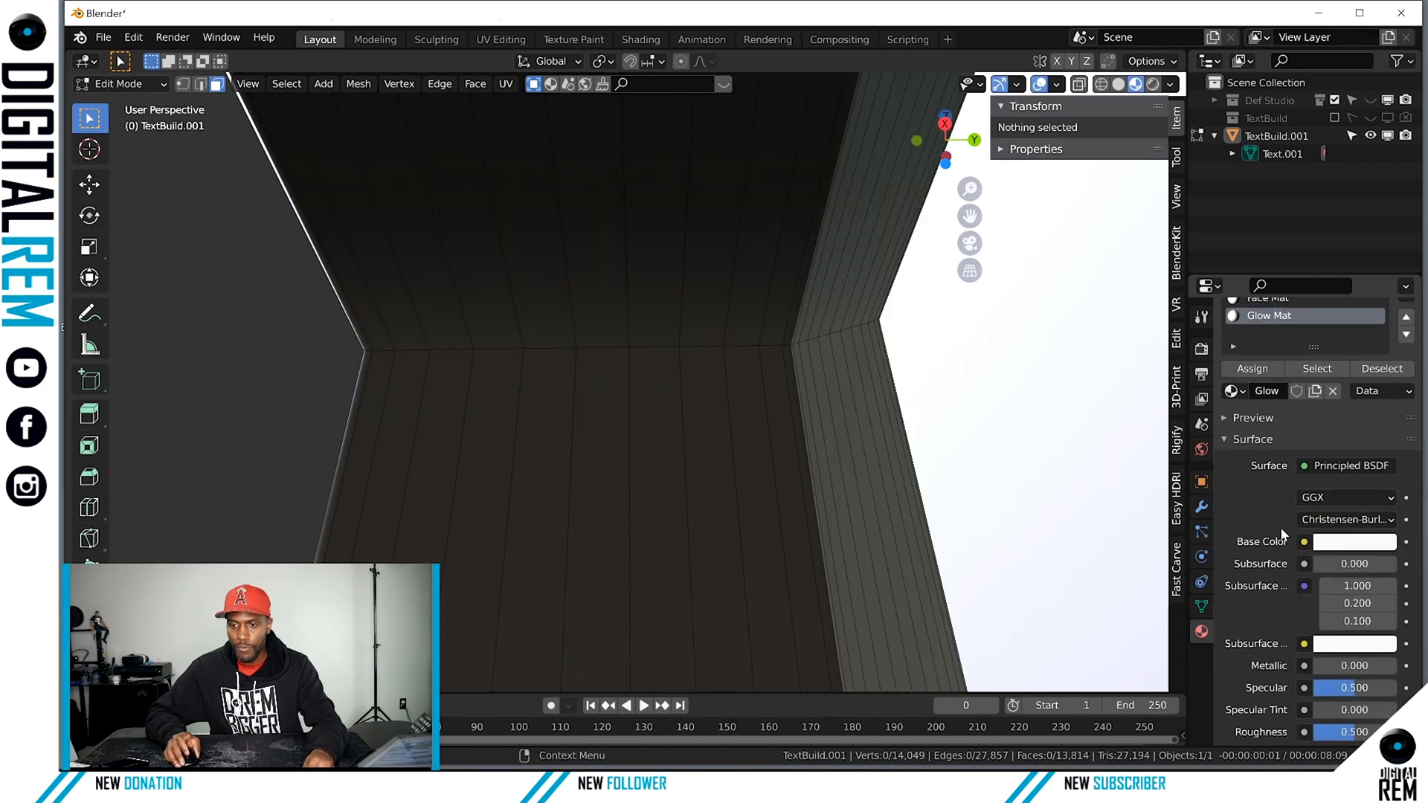
{"action": "scroll", "coordinate": [1288, 509], "scroll_direction": "down", "scroll_amount": 2}
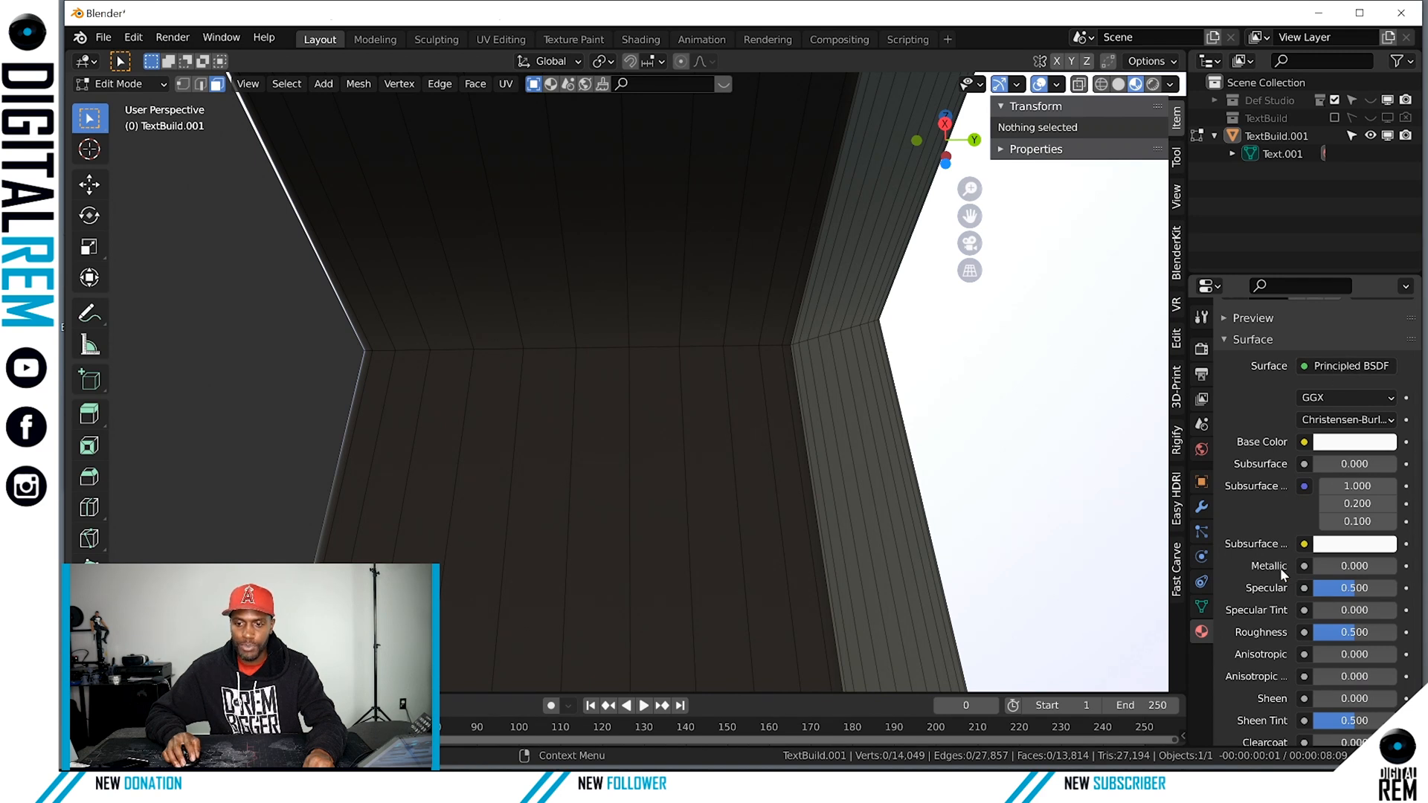
{"action": "left_click", "coordinate": [1330, 367]}
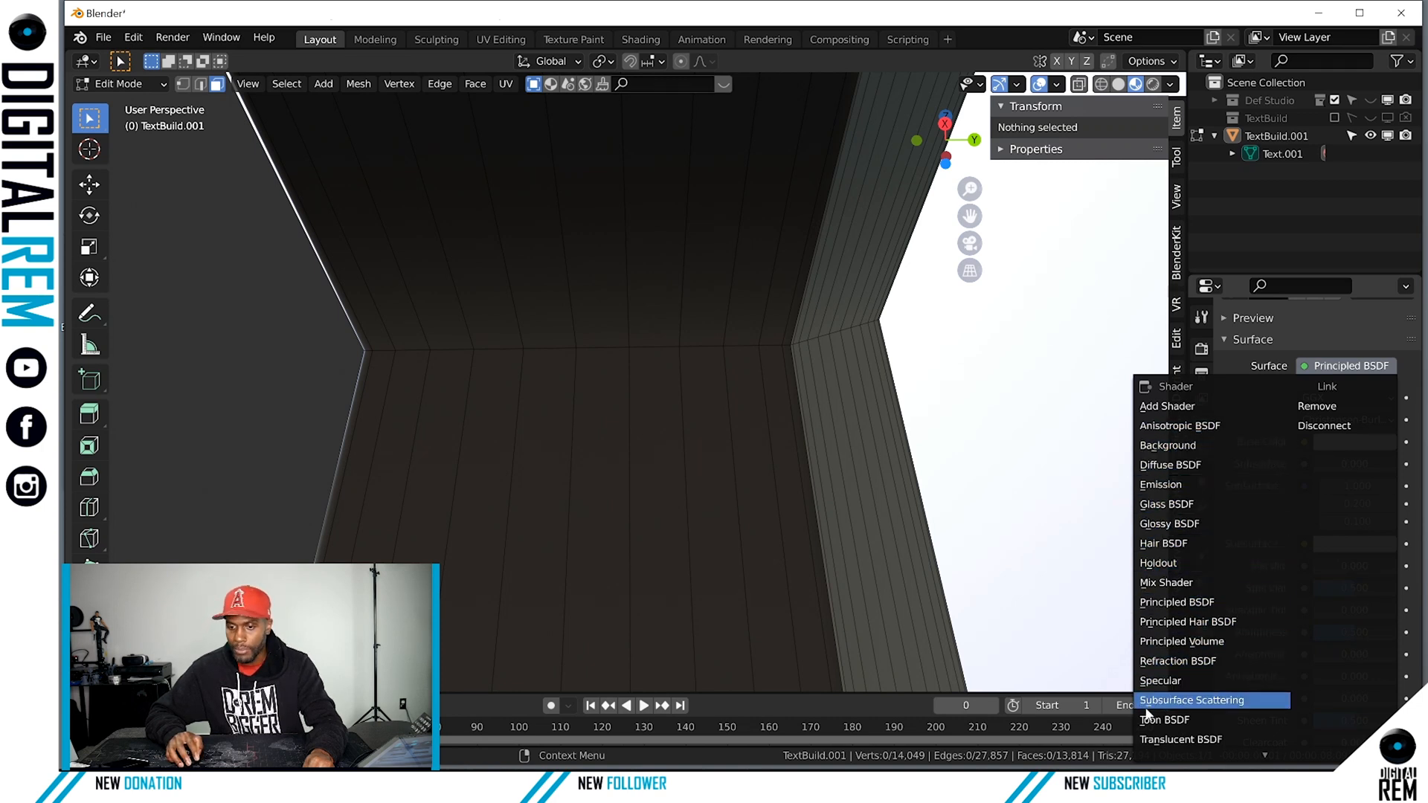
{"action": "left_click", "coordinate": [1161, 485]}
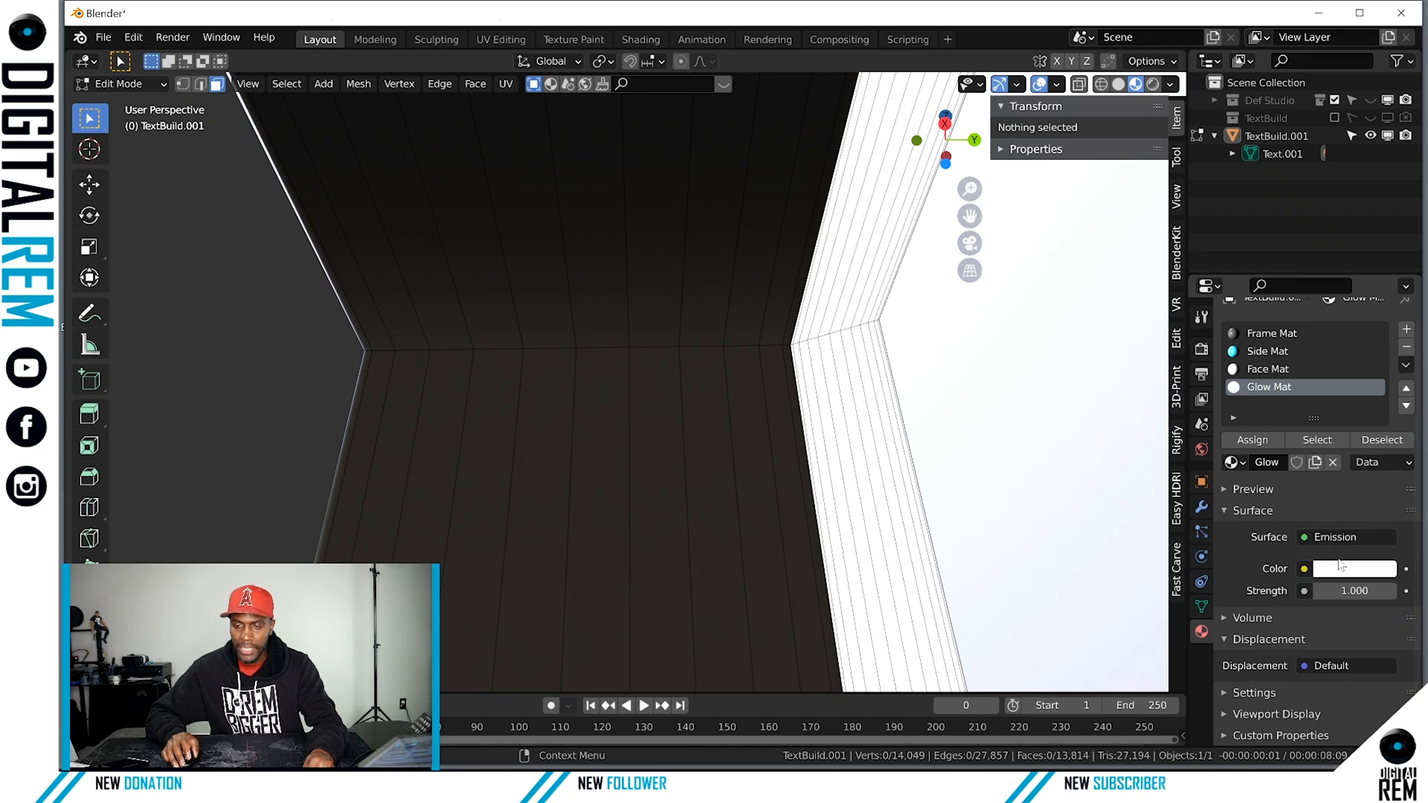
Set Glow Mat's emission color to a bright sky blue and its strength to 1.7.
{"action": "left_click", "coordinate": [1346, 570]}
{"action": "left_click_drag", "start_coordinate": [1316, 384], "coordinate": [1322, 322]}
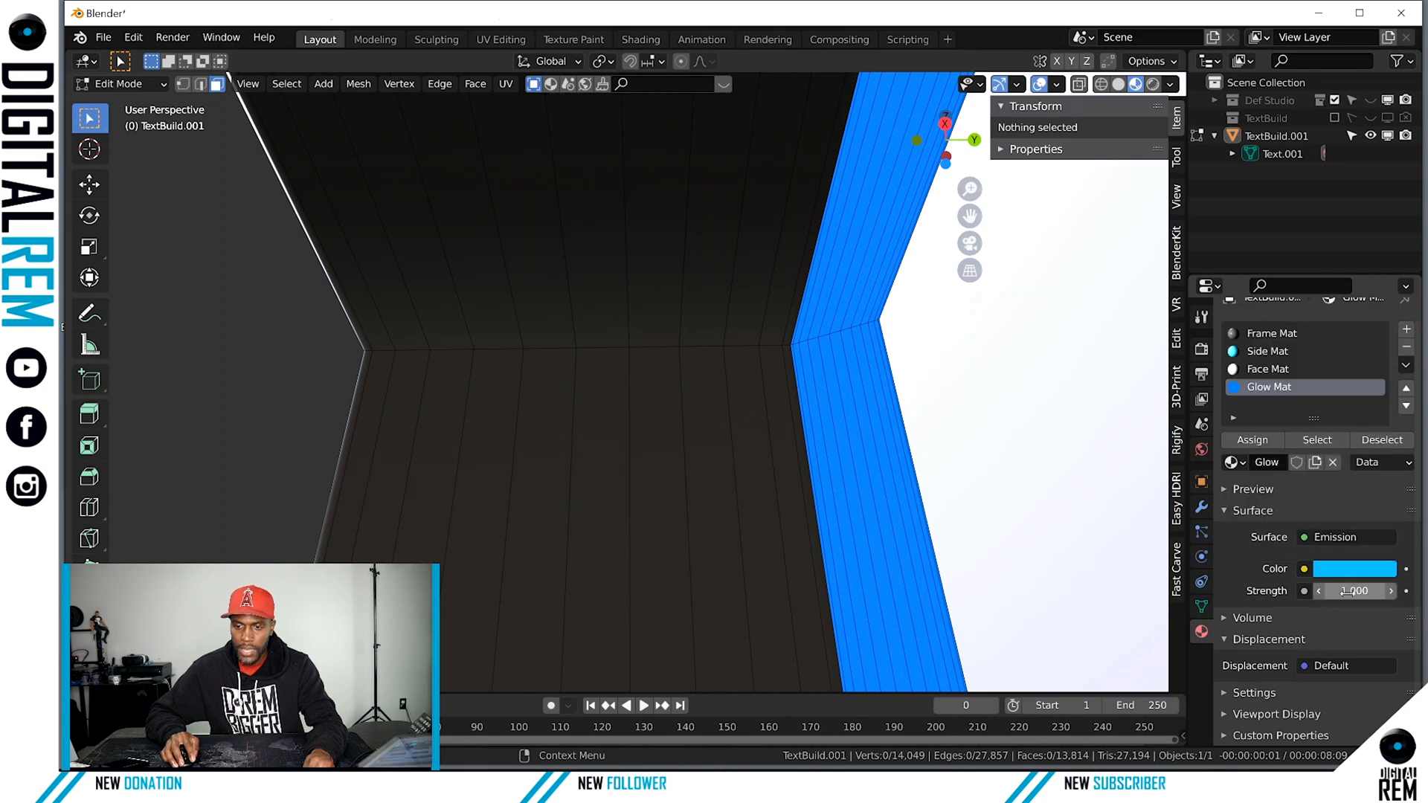
{"action": "mouse_move", "coordinate": [1354, 591]}
{"action": "left_mouse_down"}
{"action": "mouse_move", "coordinate": [1389, 591]}
{"action": "mouse_move", "coordinate": [1335, 591]}
{"action": "mouse_move", "coordinate": [1370, 590]}
{"action": "left_mouse_up"}
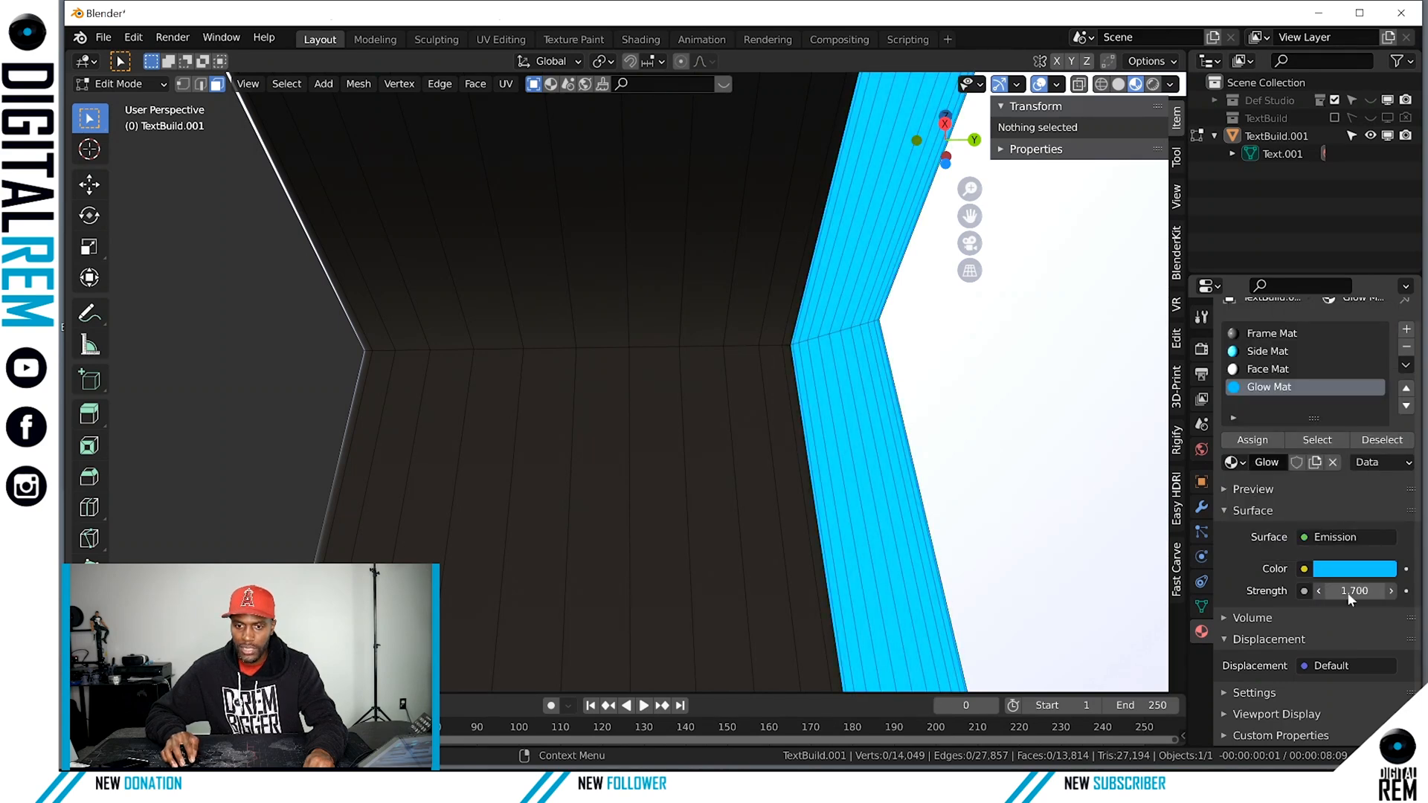
Leave Edit Mode on the text and switch the viewport to rendered shading.
{"action": "scroll", "coordinate": [860, 454], "scroll_direction": "down", "scroll_amount": 4}
{"action": "middle_click_drag", "start_coordinate": [861, 454], "coordinate": [889, 420]}
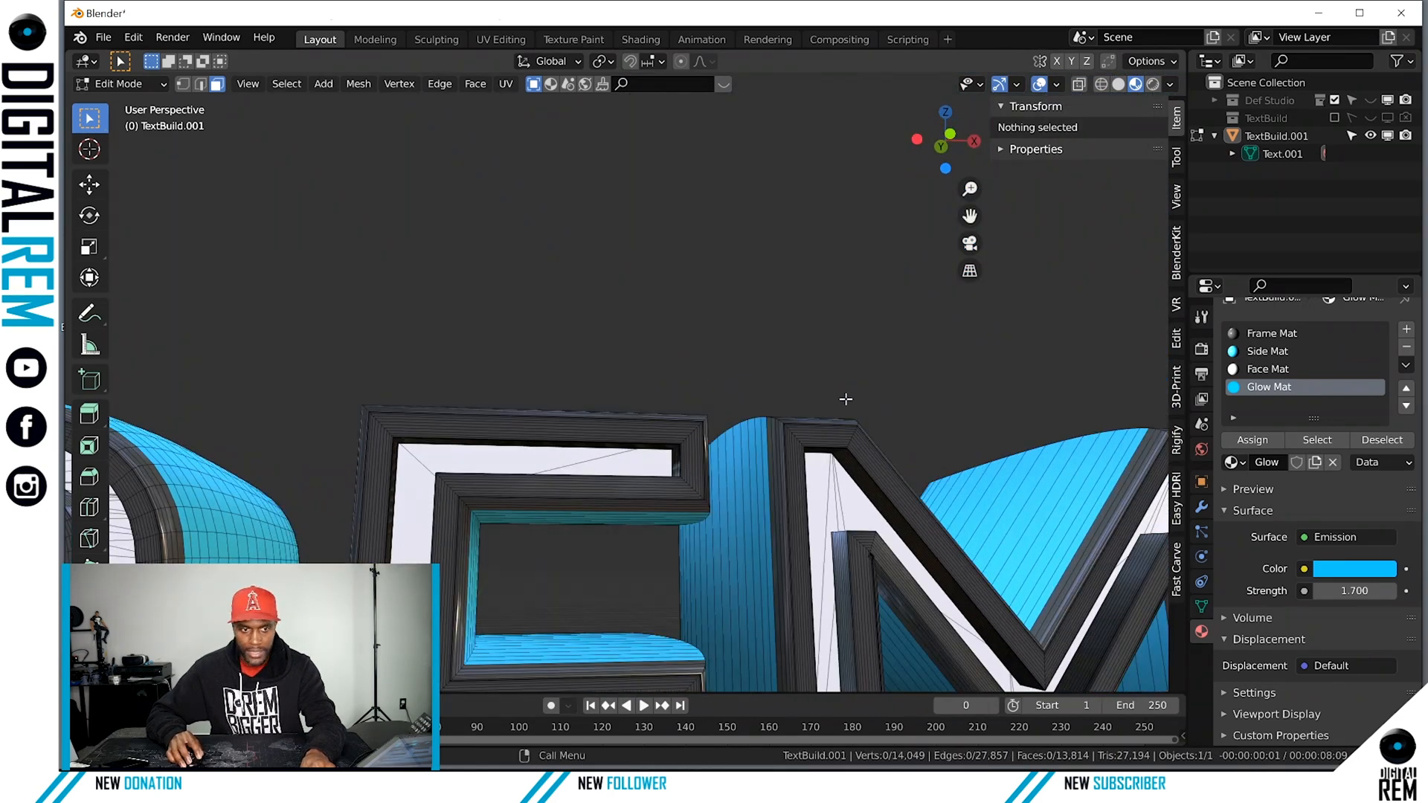
{"action": "key", "text": "Tab"}
{"action": "middle_click_drag", "start_coordinate": [769, 372], "coordinate": [680, 309]}
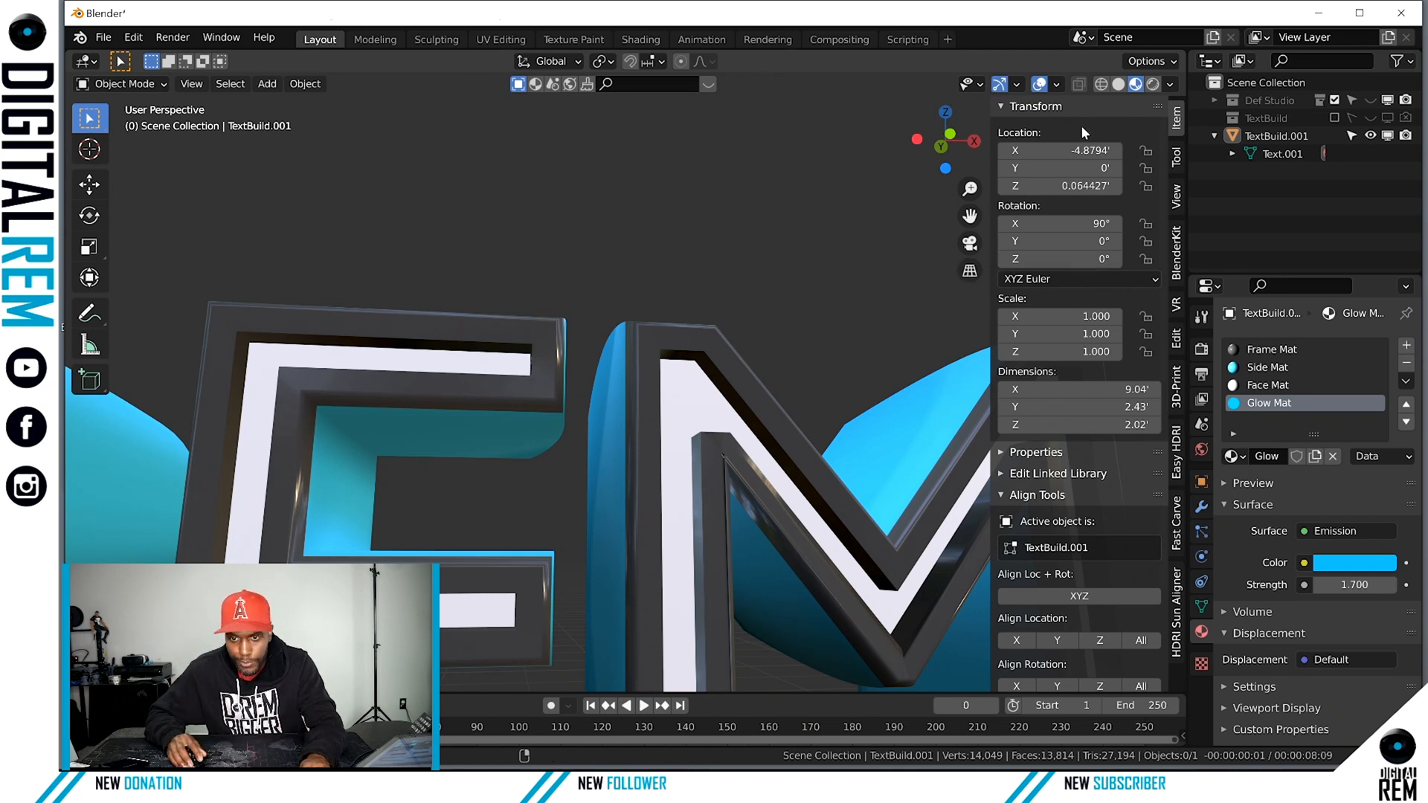
{"action": "left_click", "coordinate": [1153, 83]}
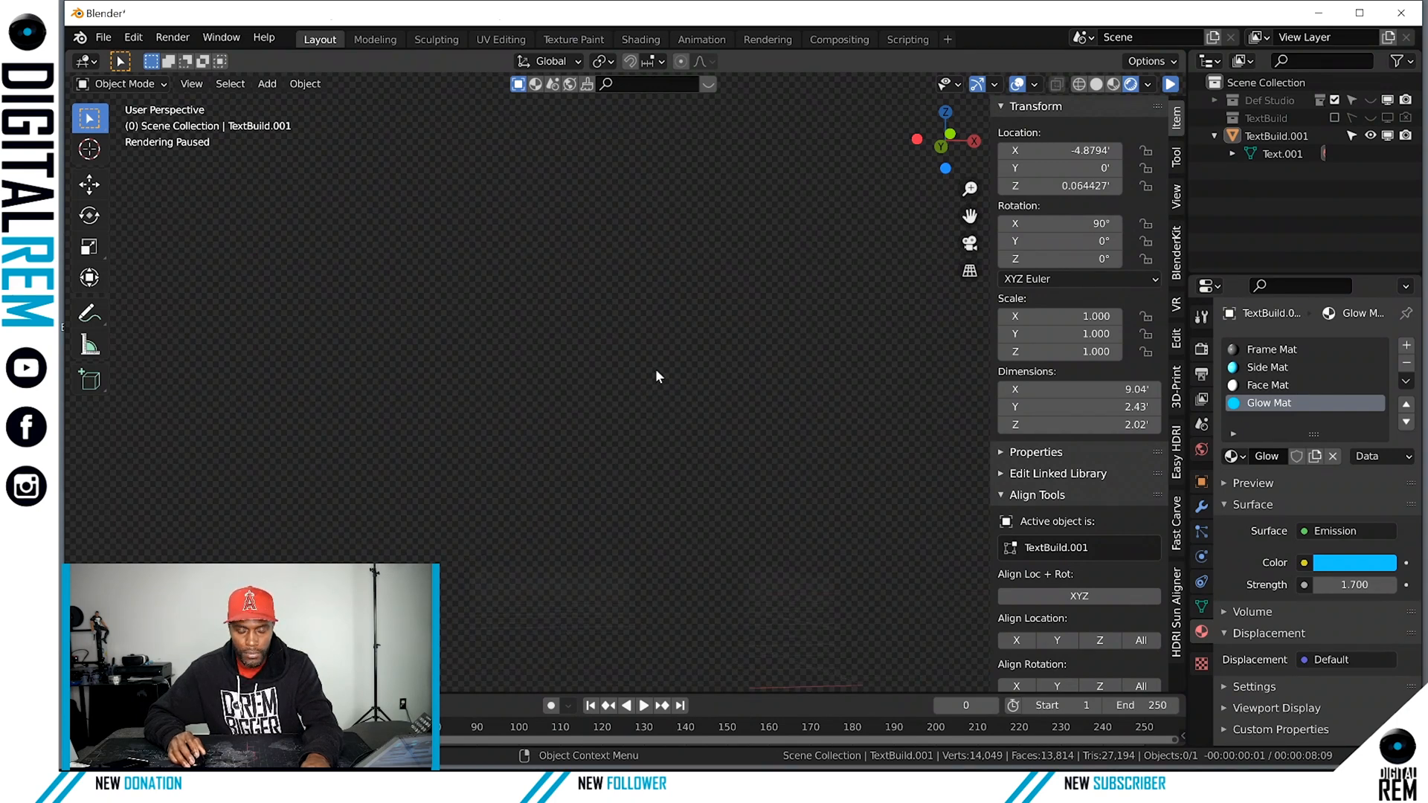
{"action": "middle_click_drag", "start_coordinate": [657, 371], "coordinate": [690, 385]}
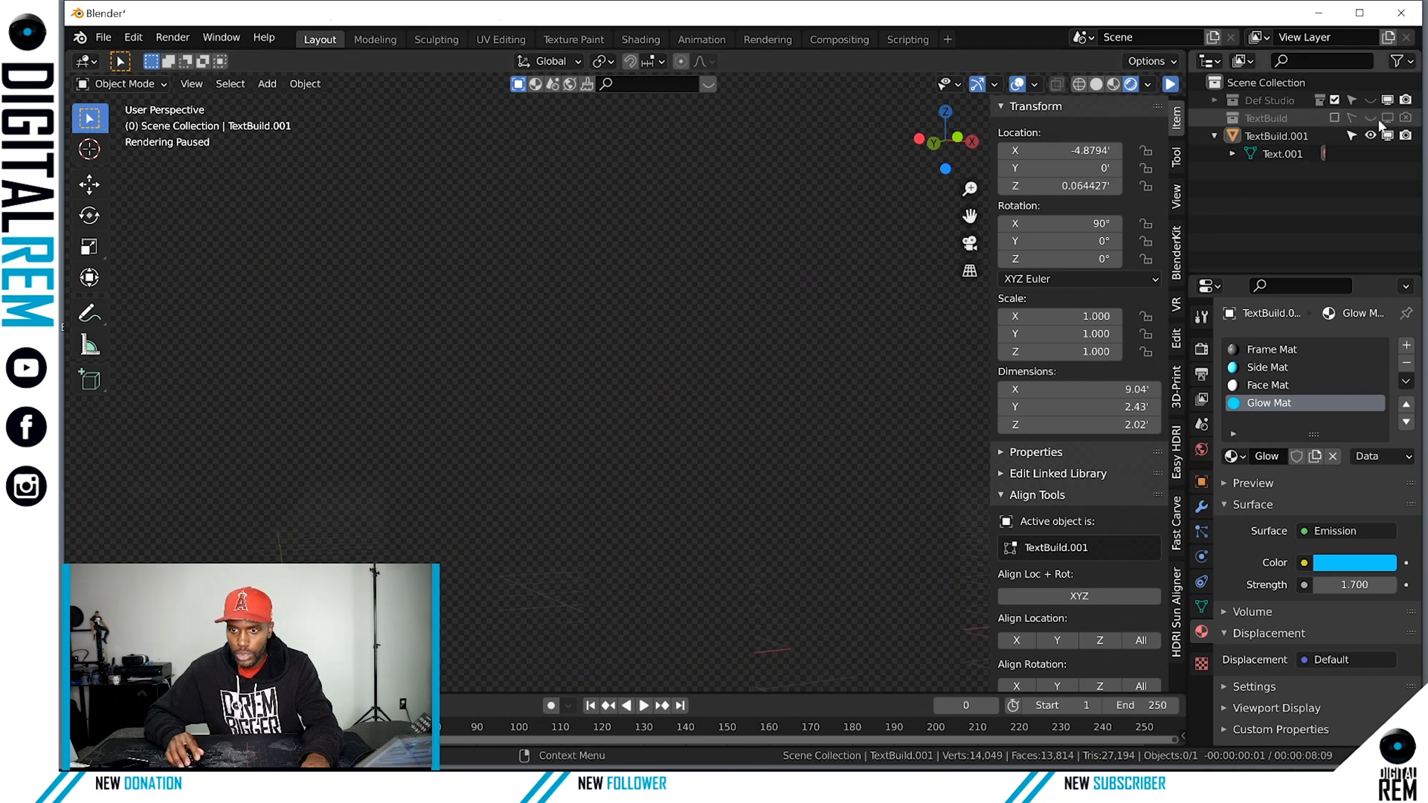
Unhide the Def Studio collection and run the paused viewport render with the whole text in view.
{"action": "left_click", "coordinate": [1370, 100]}
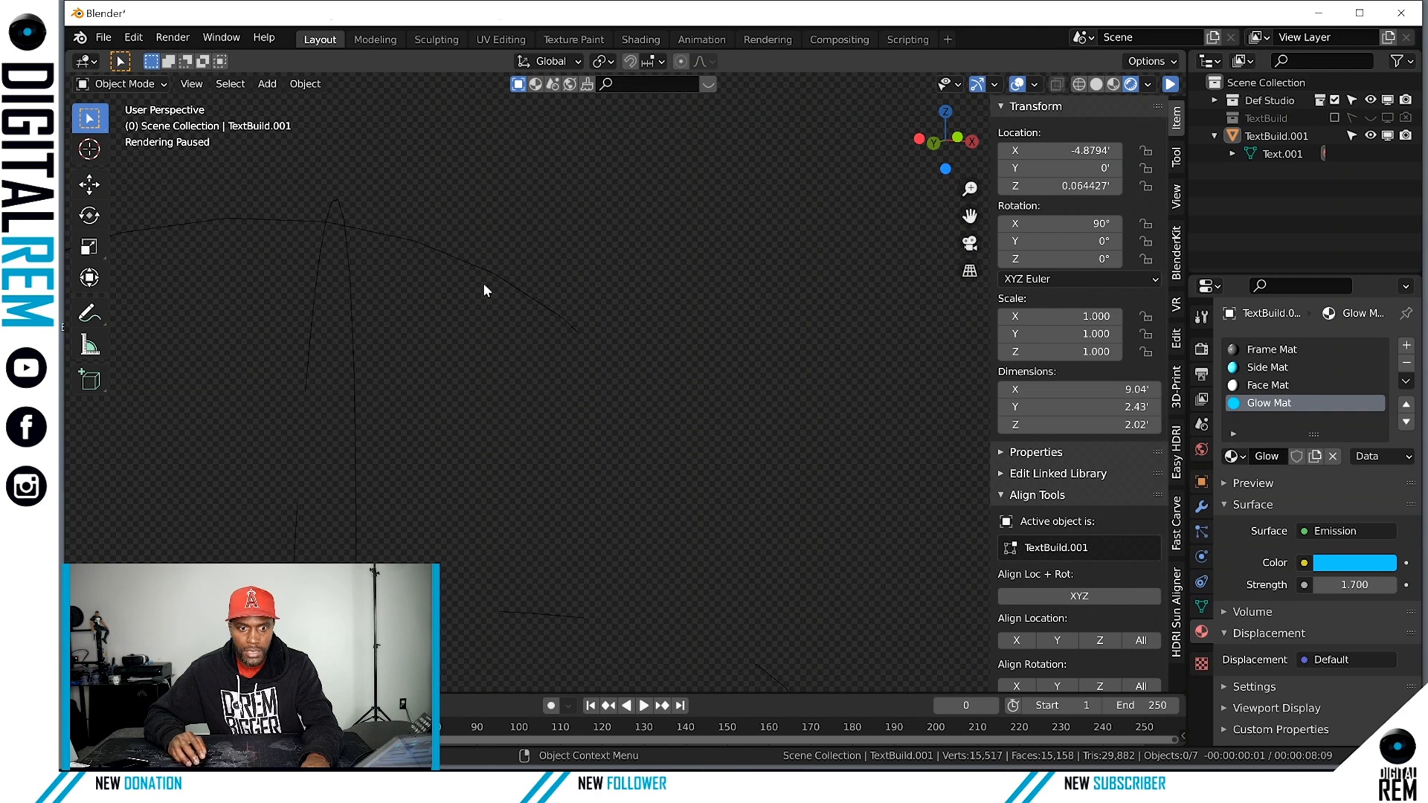
{"action": "scroll", "coordinate": [639, 292], "scroll_direction": "down", "scroll_amount": 3}
{"action": "scroll", "coordinate": [640, 293], "scroll_direction": "down", "scroll_amount": 2}
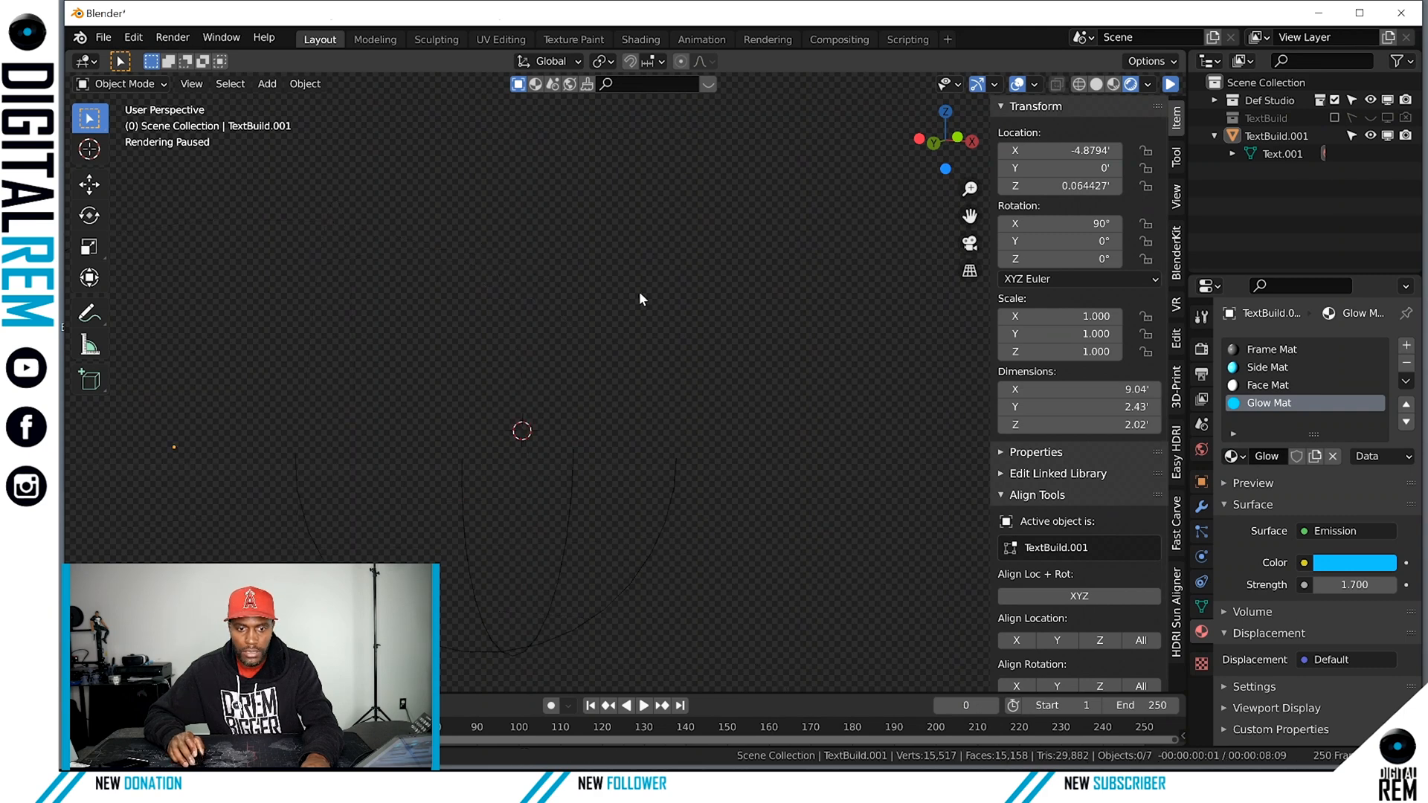
{"action": "mouse_move", "coordinate": [640, 293]}
{"action": "middle_mouse_down"}
{"action": "mouse_move", "coordinate": [626, 333]}
{"action": "mouse_move", "coordinate": [579, 340]}
{"action": "mouse_move", "coordinate": [646, 319]}
{"action": "middle_mouse_up"}
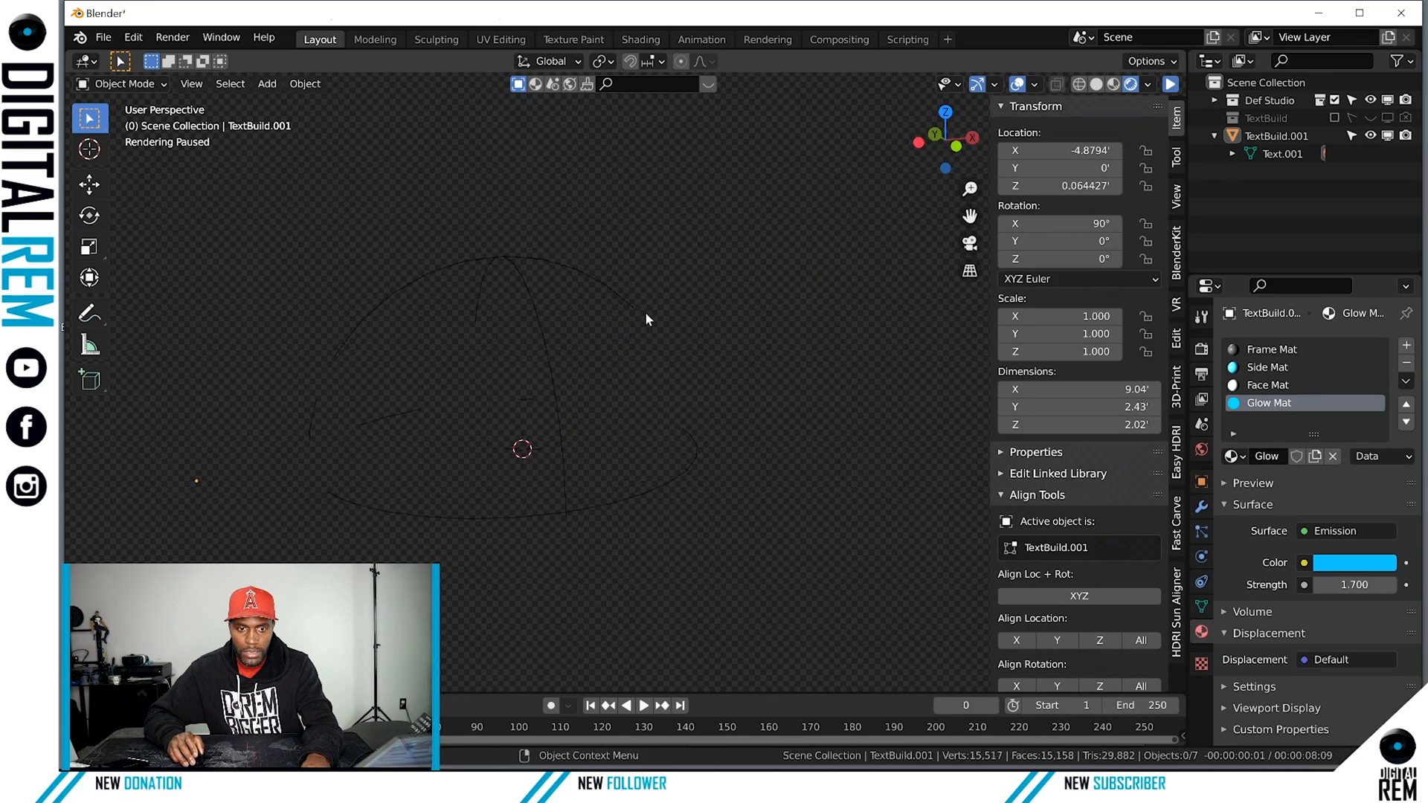
{"action": "left_click", "coordinate": [1169, 85]}
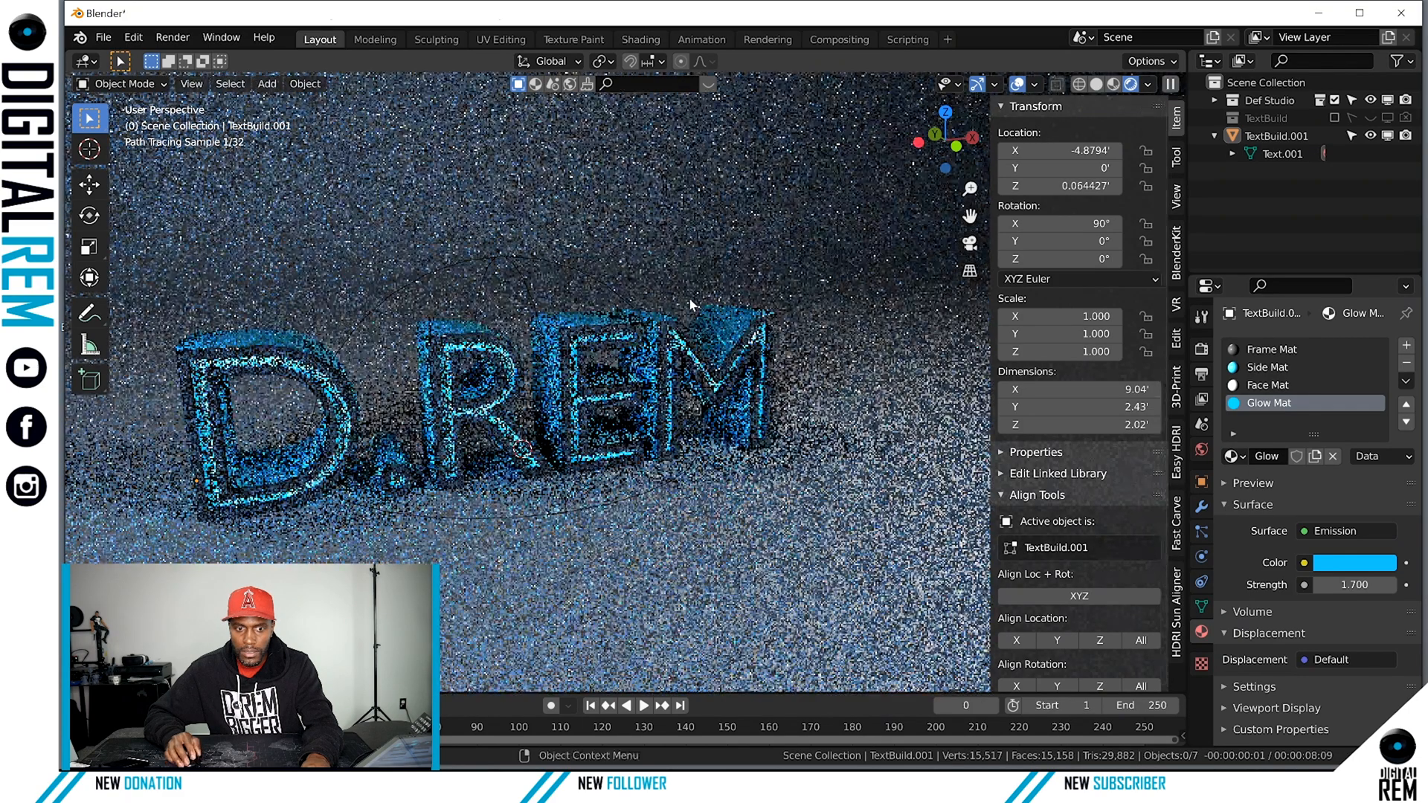
{"action": "left_click", "coordinate": [1169, 85]}
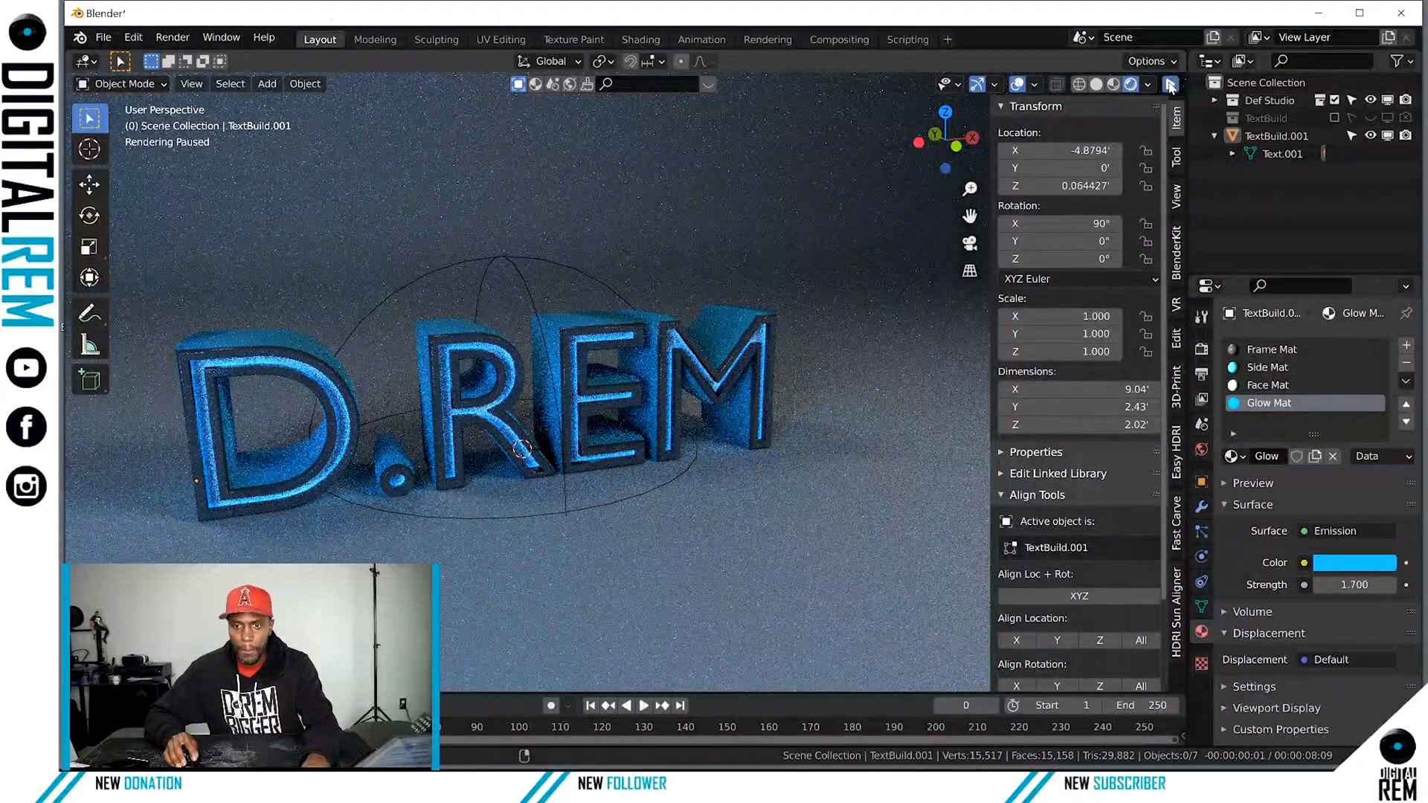
{"action": "left_click", "coordinate": [1170, 85]}
Test Glow Mat's emission at strength 0 on the rendered letters and set the strength to 4.
{"action": "middle_click_drag", "start_coordinate": [543, 372], "coordinate": [569, 379]}
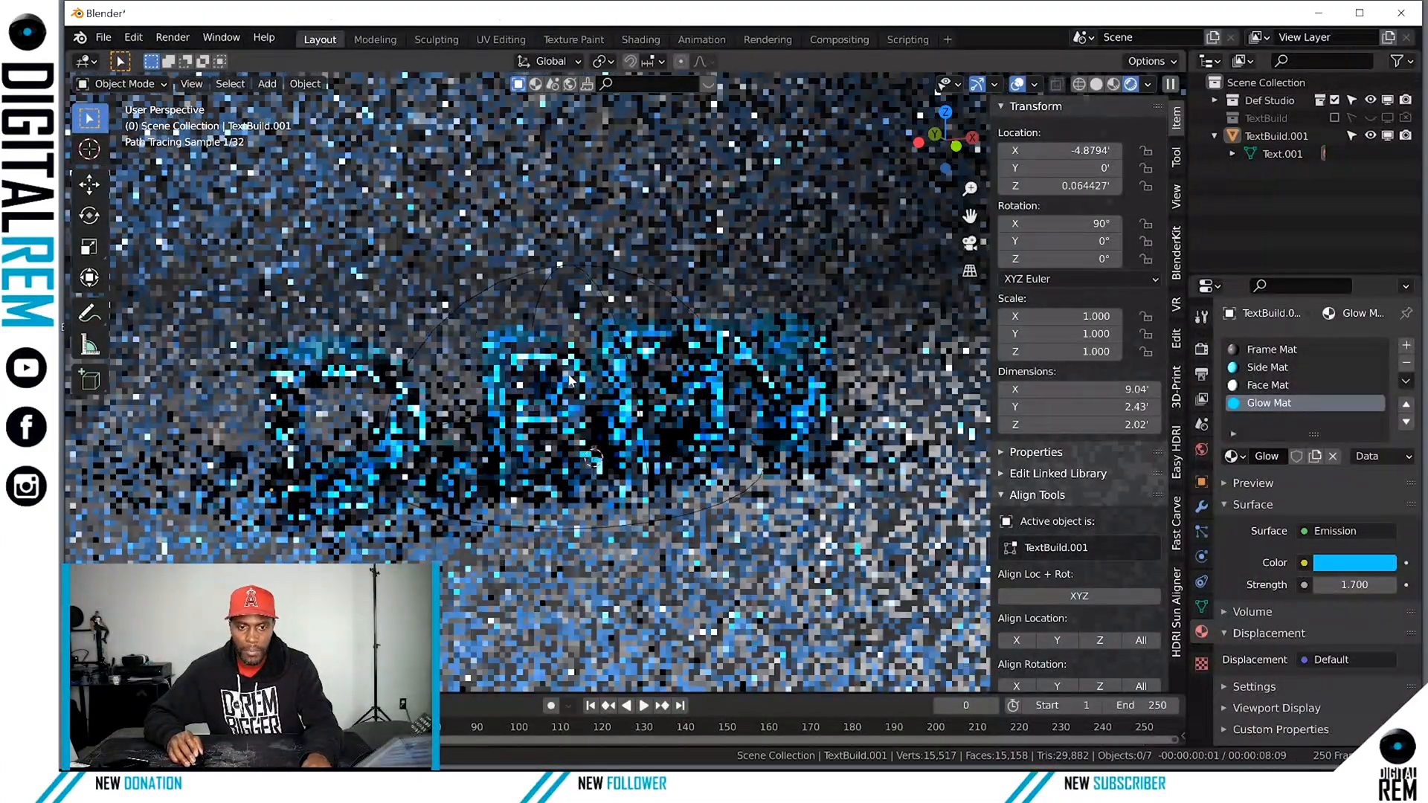
{"action": "scroll", "coordinate": [569, 379], "scroll_direction": "up", "scroll_amount": 5}
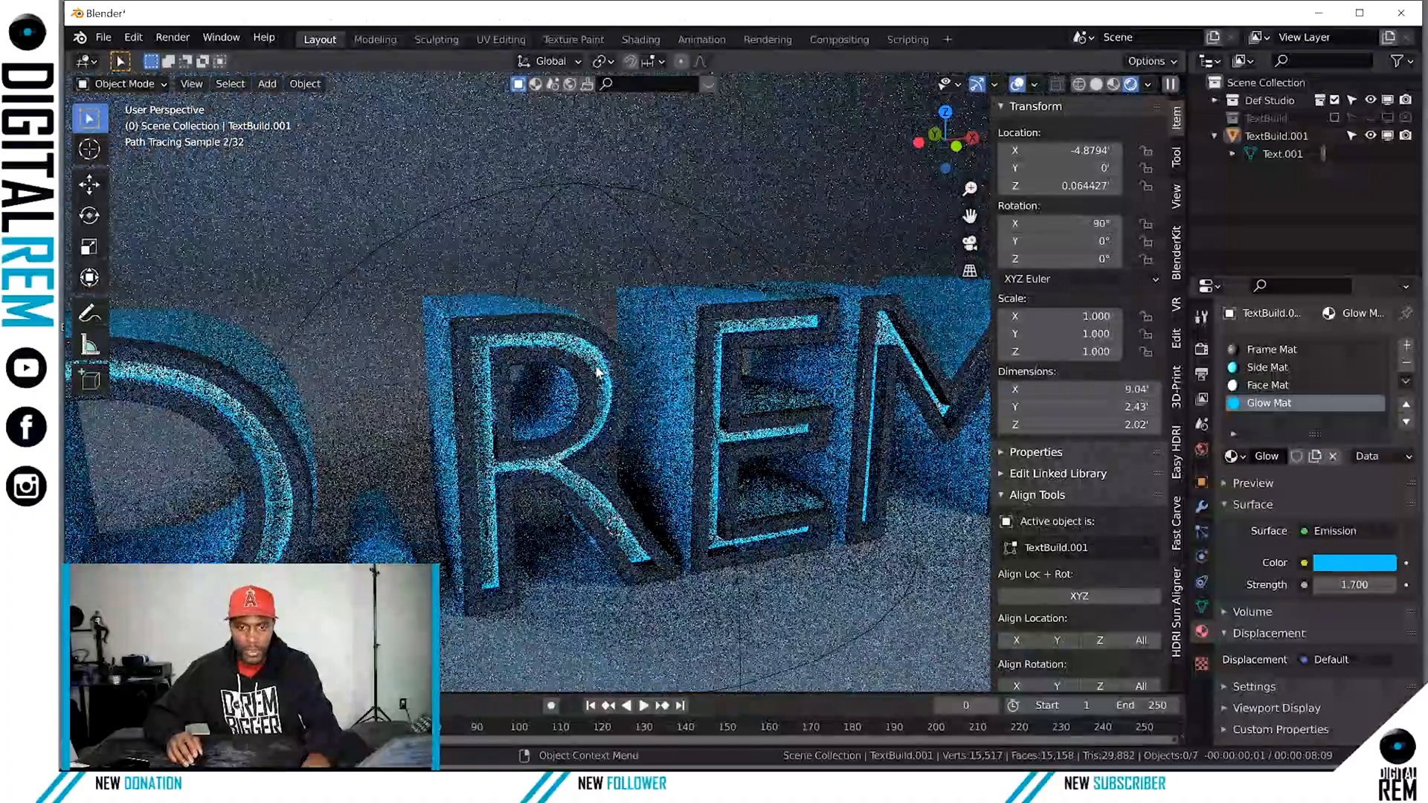
{"action": "middle_click_drag", "start_coordinate": [616, 359], "coordinate": [671, 352]}
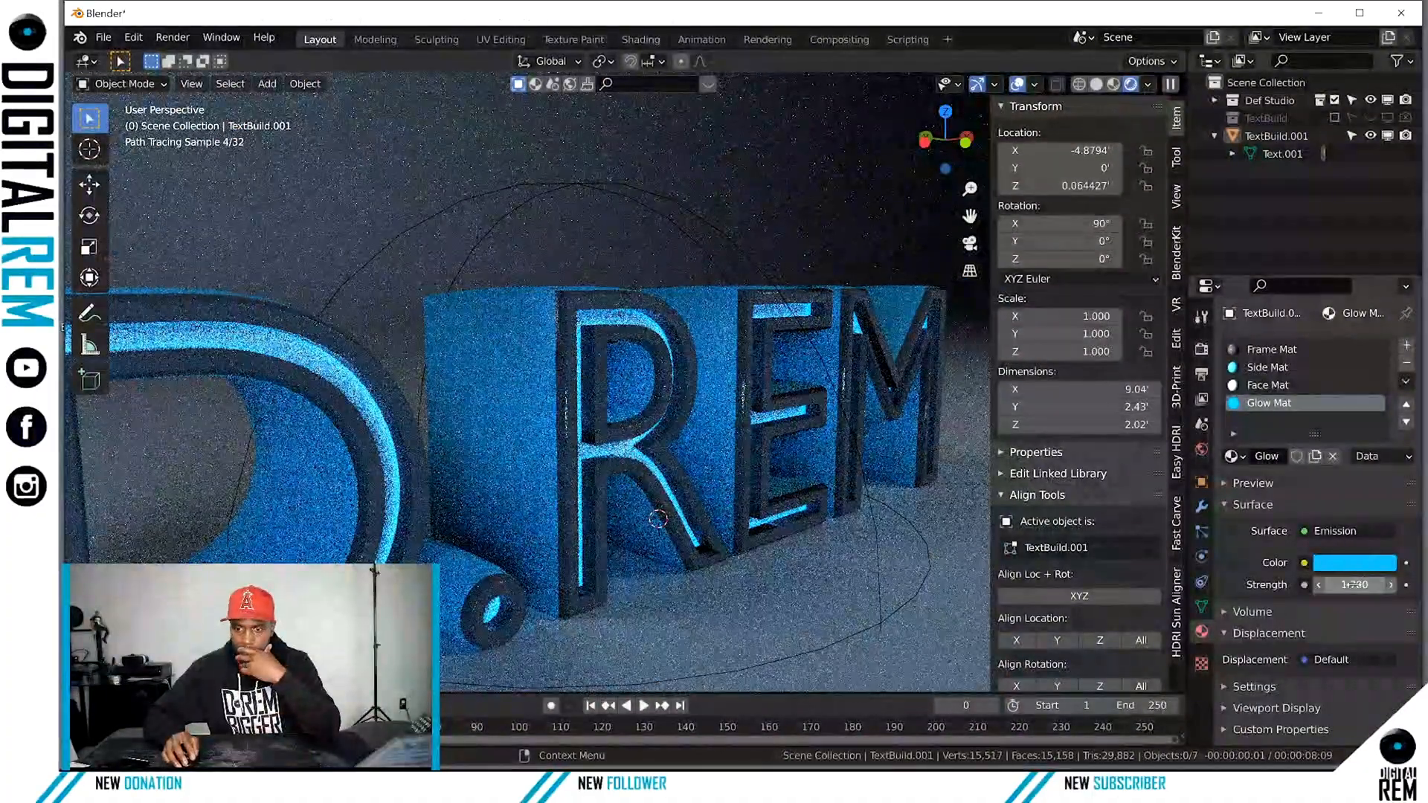
{"action": "mouse_move", "coordinate": [1354, 585]}
{"action": "left_mouse_down"}
{"action": "mouse_move", "coordinate": [1302, 585]}
{"action": "mouse_move", "coordinate": [1354, 585]}
{"action": "left_mouse_up"}
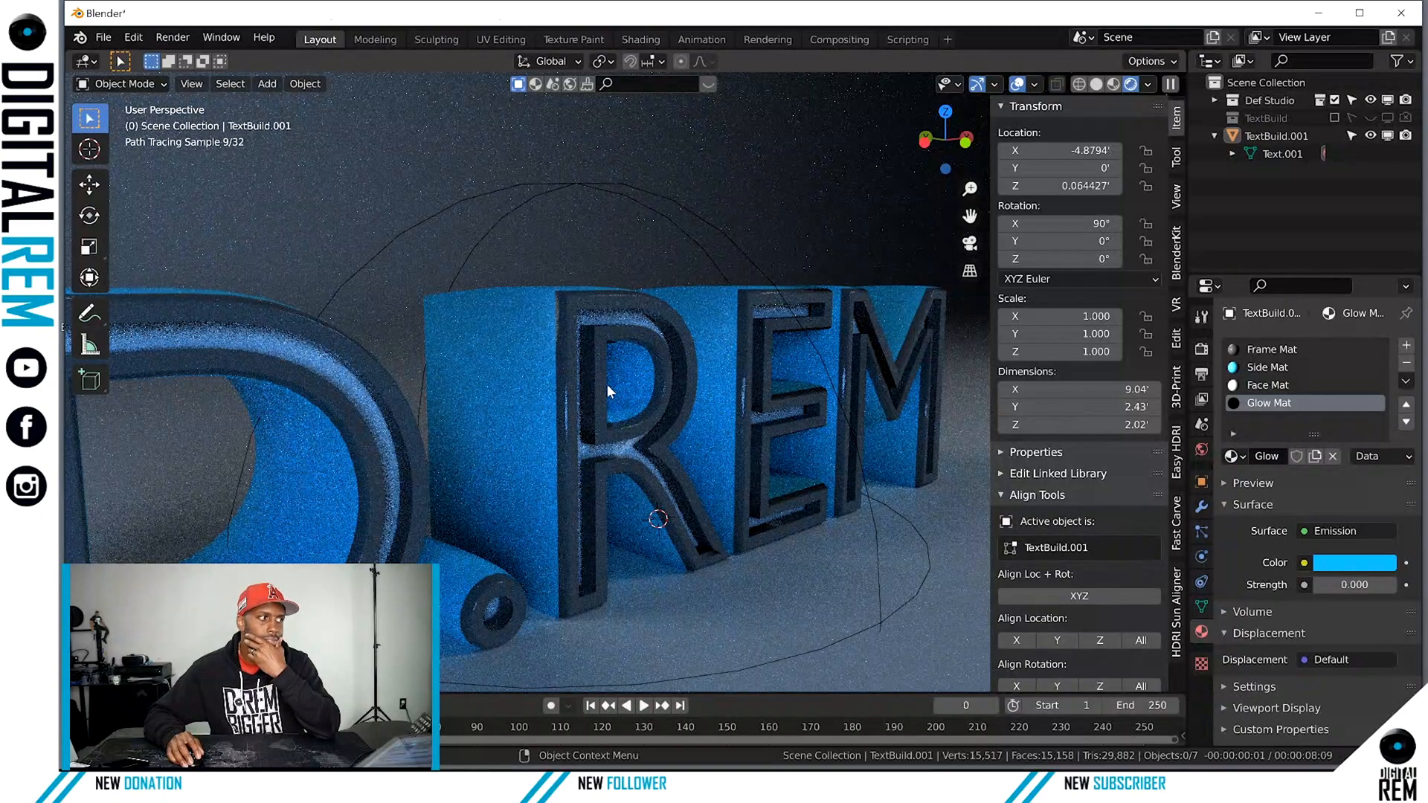
{"action": "left_click", "coordinate": [1337, 585]}
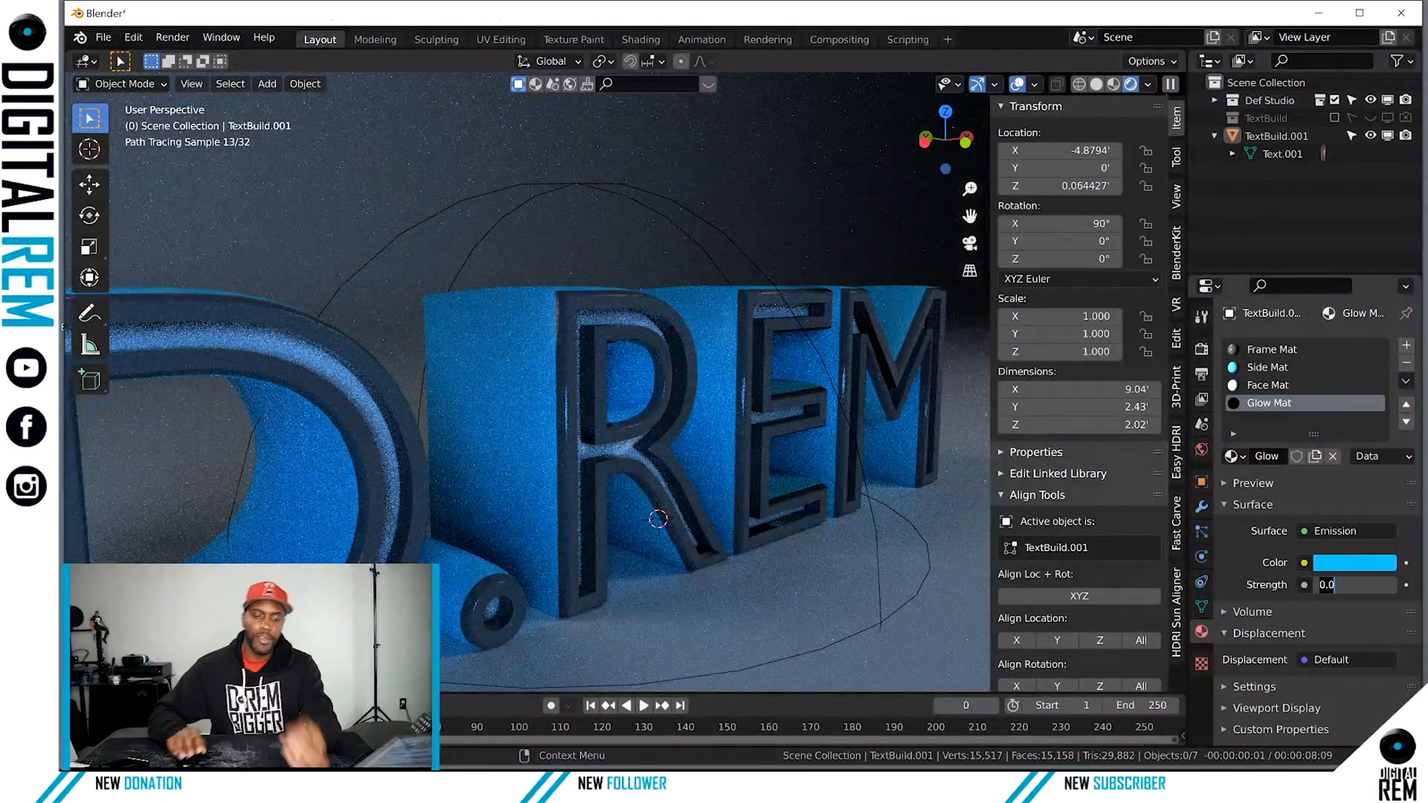
{"action": "type", "text": "4"}
{"action": "key", "text": "Return"}
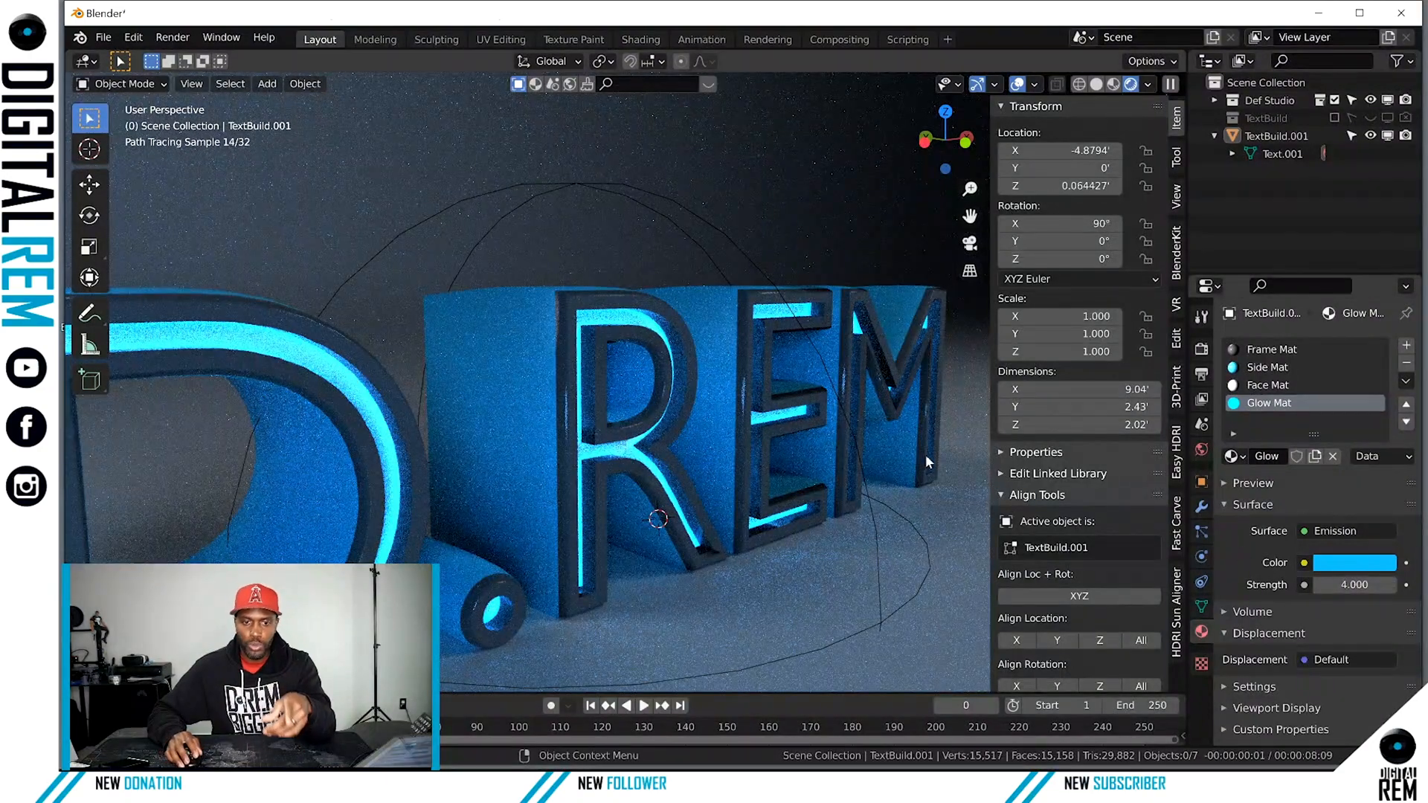
Change Face Mat's base color to a dark purple with hue 0.793, saturation 0.924 and value 0.088.
{"action": "left_click", "coordinate": [1280, 388]}
{"action": "left_click", "coordinate": [1337, 608]}
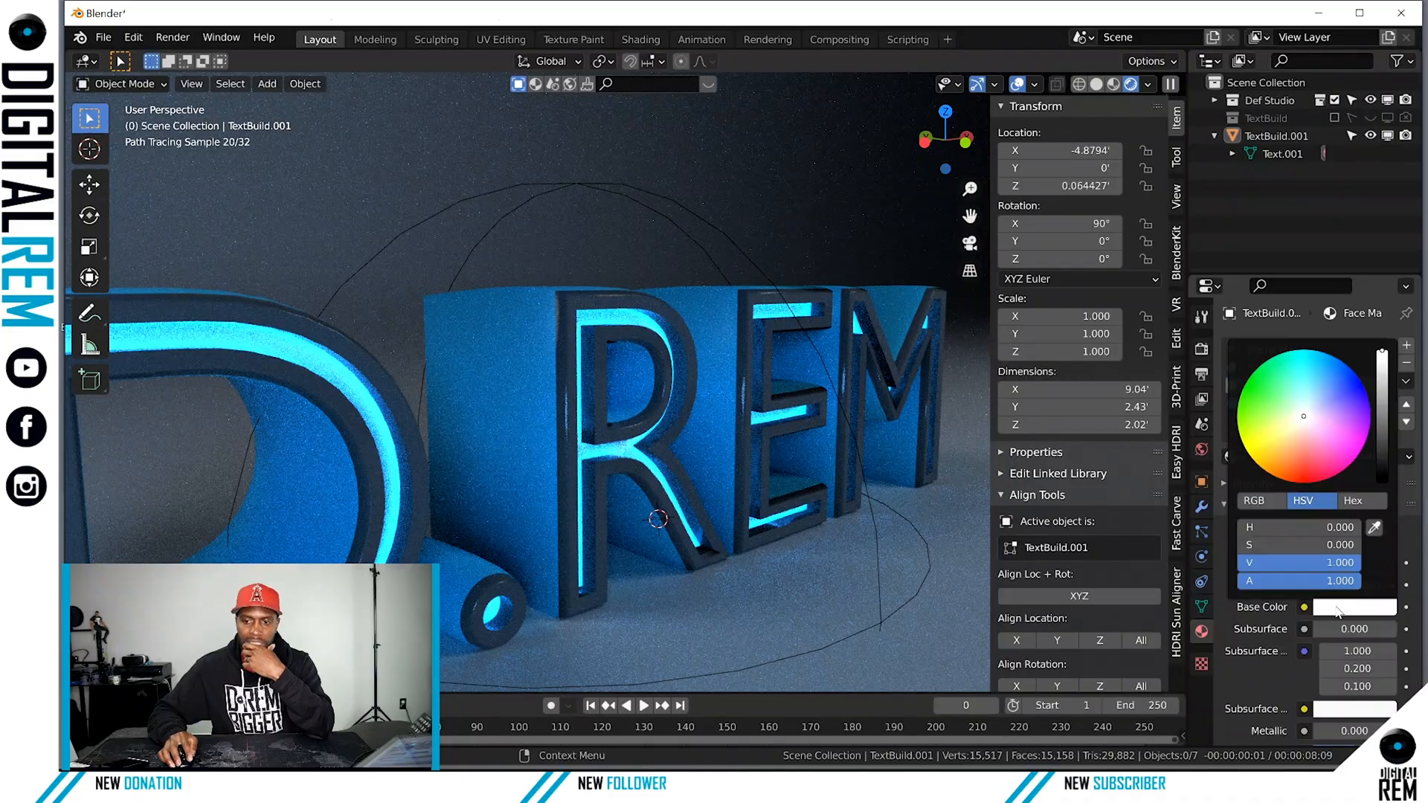
{"action": "left_click_drag", "start_coordinate": [1336, 446], "coordinate": [1300, 457]}
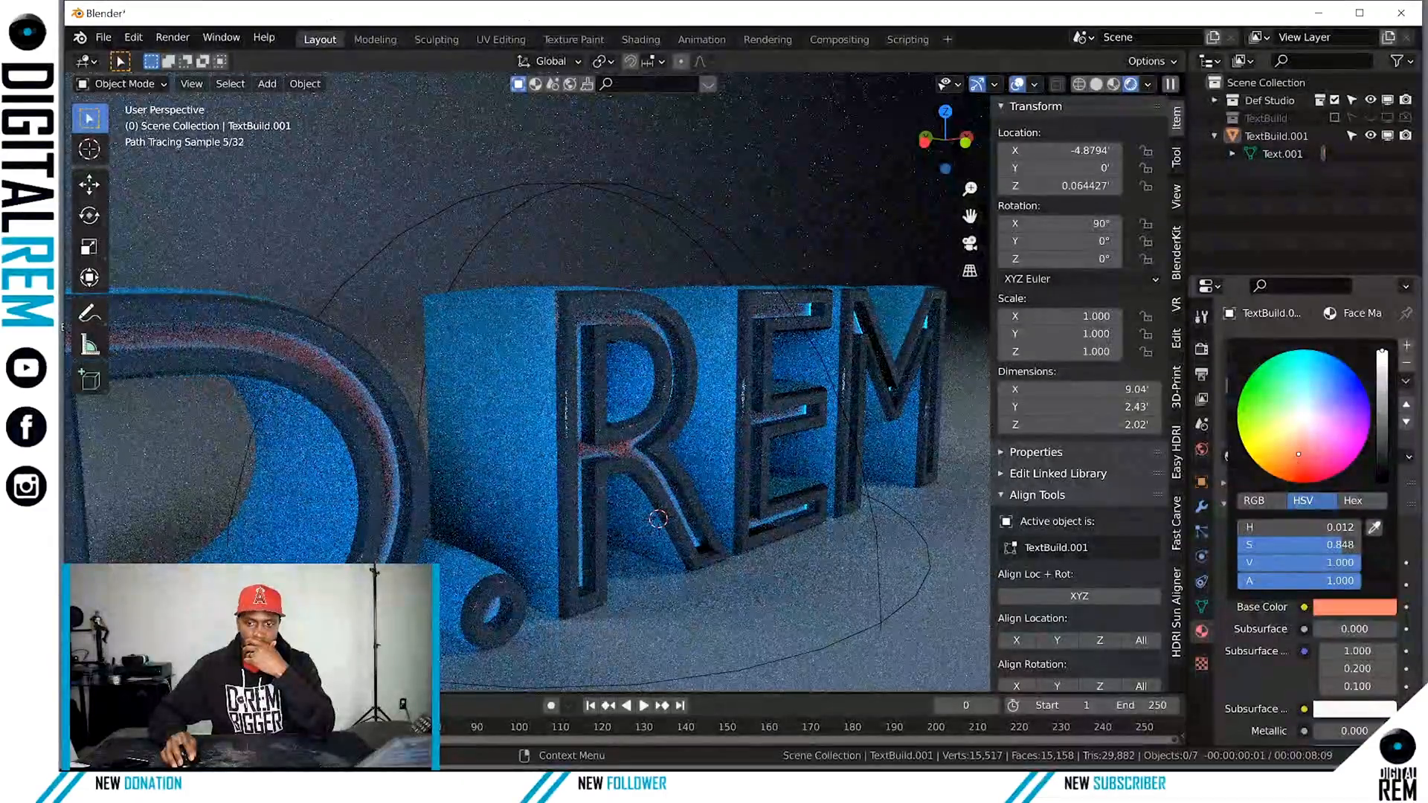
{"action": "left_click_drag", "start_coordinate": [1299, 454], "coordinate": [1352, 434]}
{"action": "left_click_drag", "start_coordinate": [1382, 353], "coordinate": [1383, 466]}
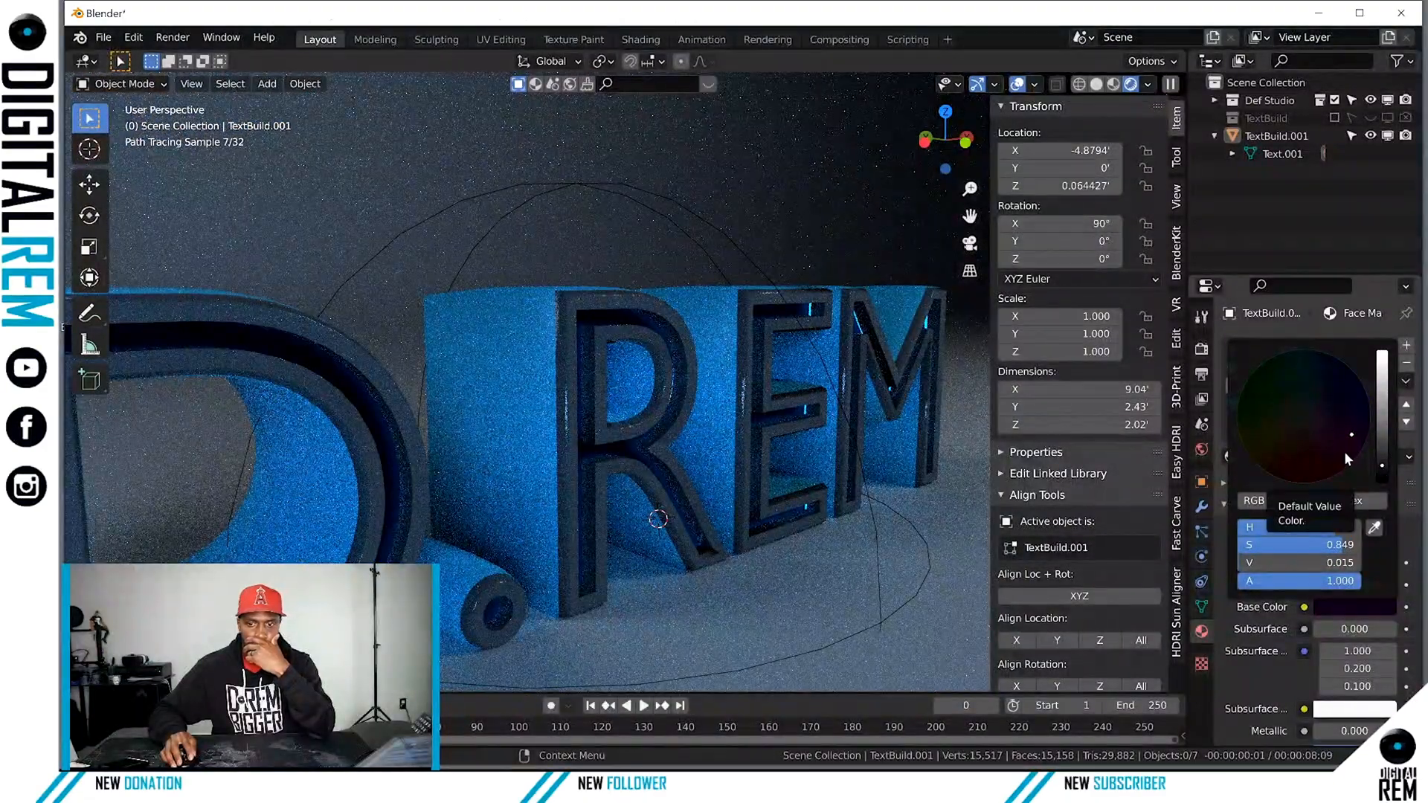
{"action": "left_click", "coordinate": [1381, 440]}
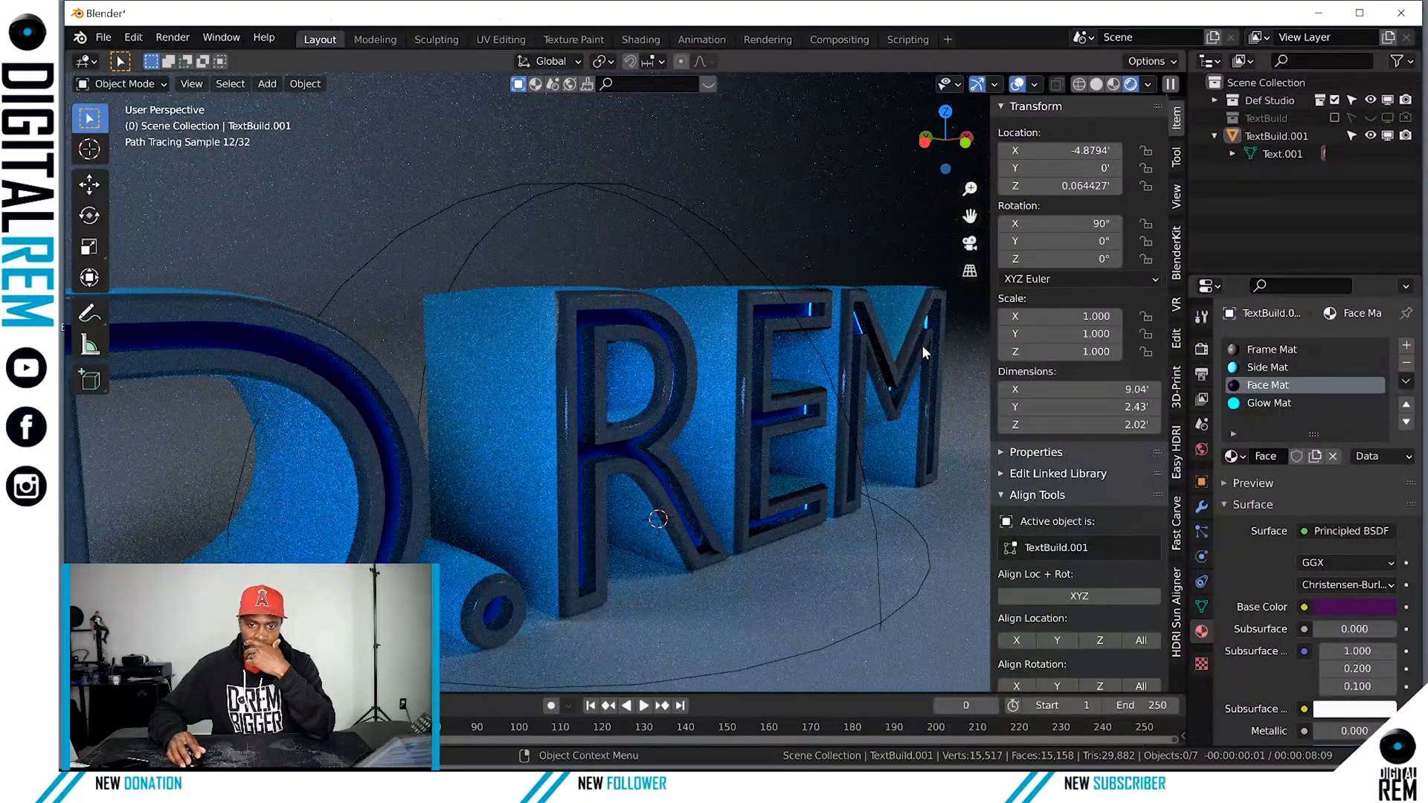
Change Face Mat's base color to a pale lavender with hue 0.737, saturation 0.298 and value 0.568.
{"action": "middle_click_drag", "start_coordinate": [899, 351], "coordinate": [917, 345]}
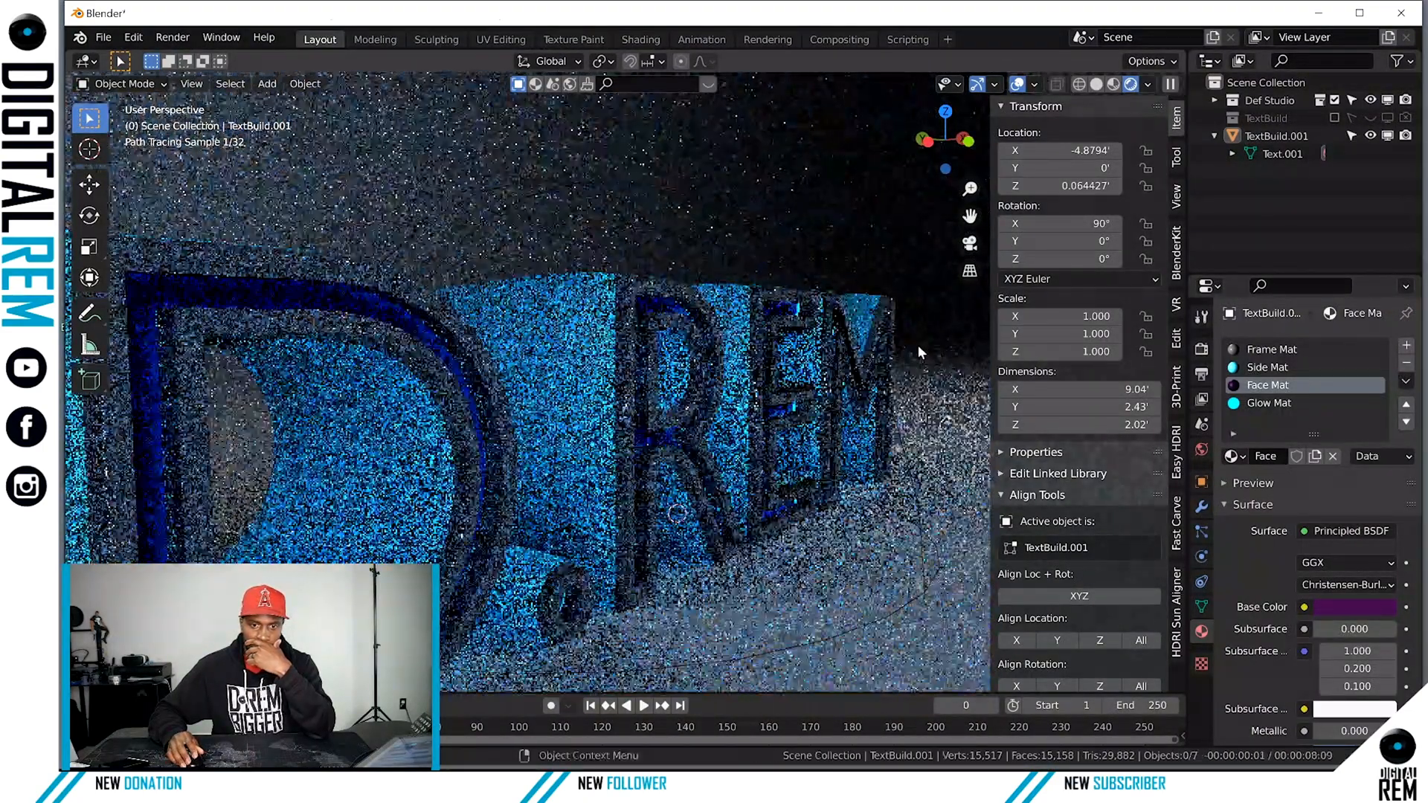
{"action": "middle_click_drag", "start_coordinate": [798, 408], "coordinate": [832, 386]}
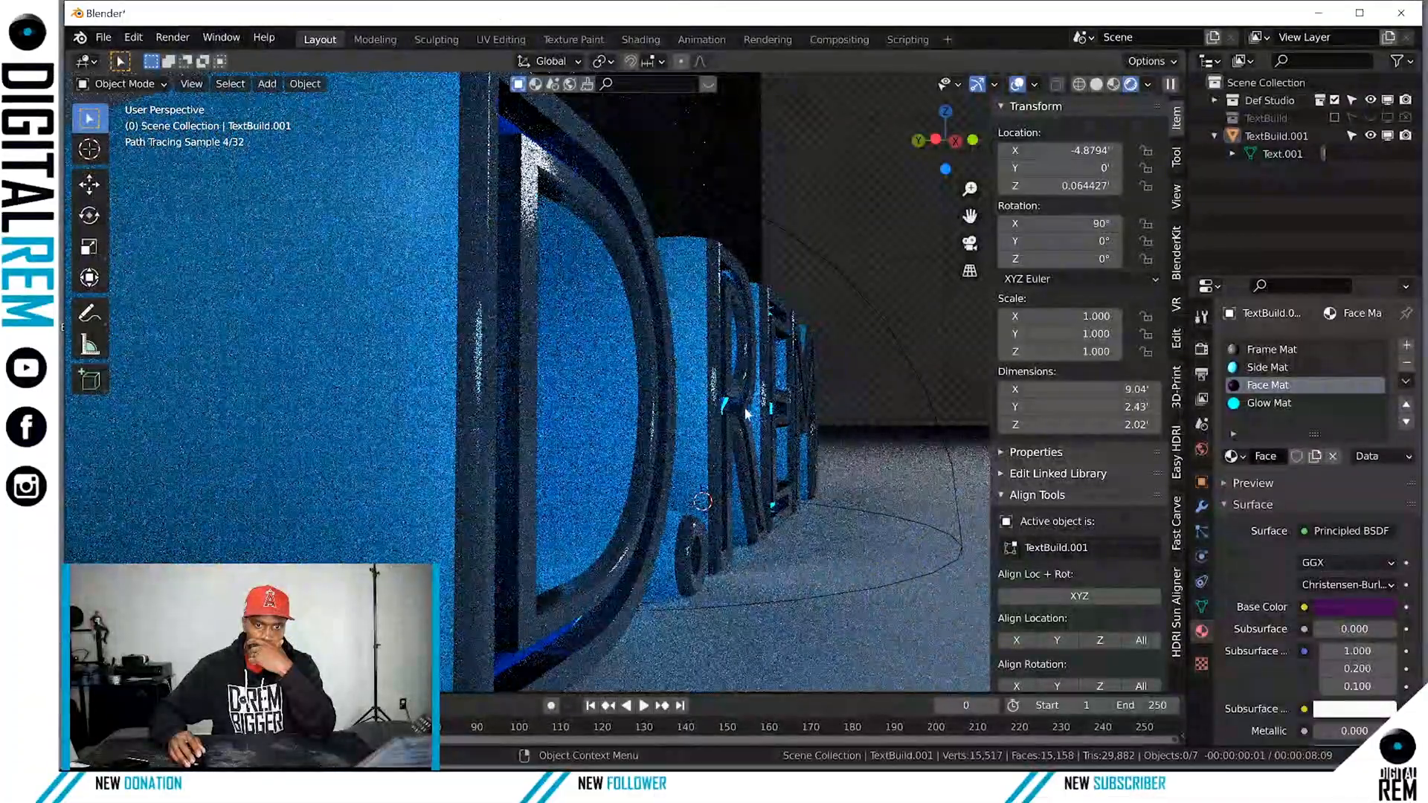
{"action": "middle_click_drag", "start_coordinate": [749, 410], "coordinate": [746, 413]}
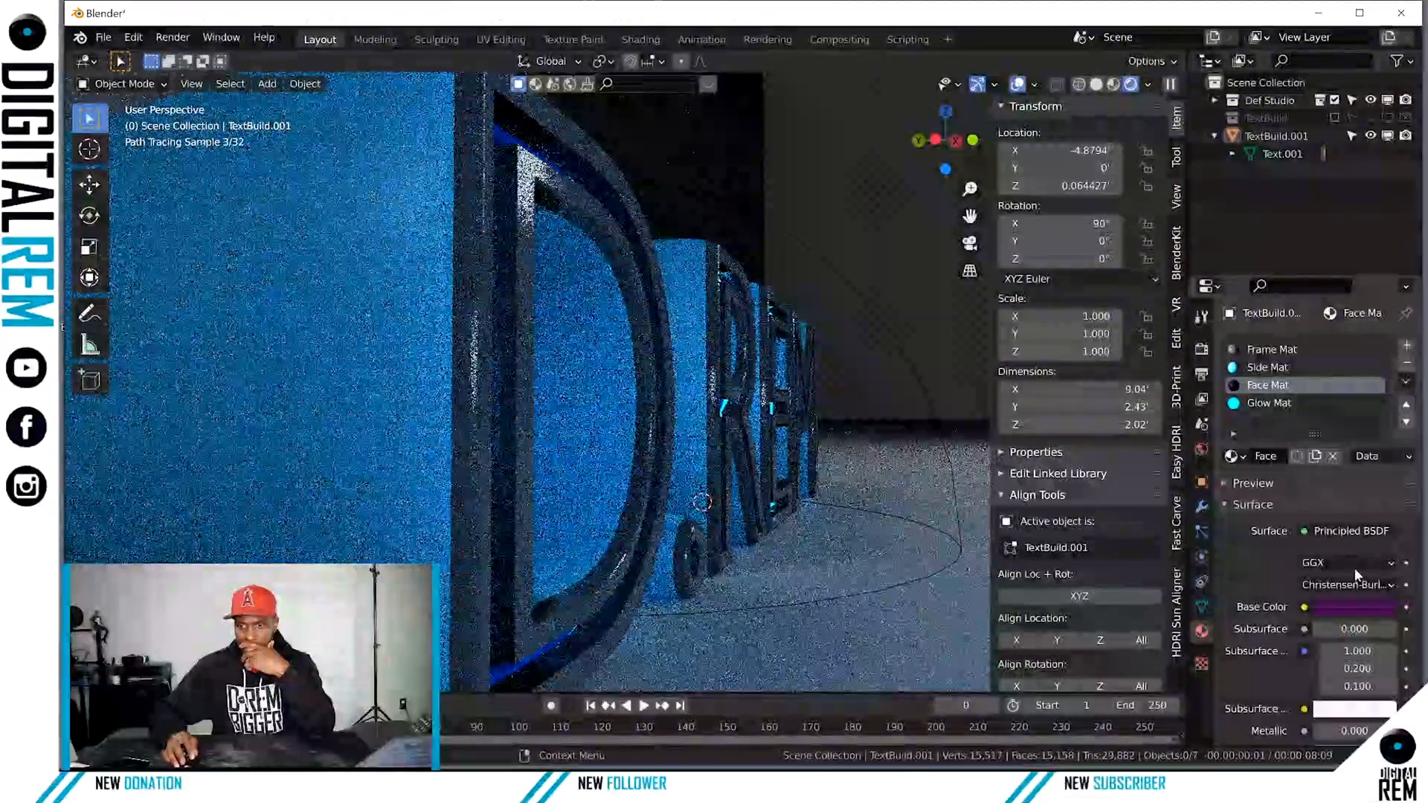
{"action": "left_click", "coordinate": [1348, 600]}
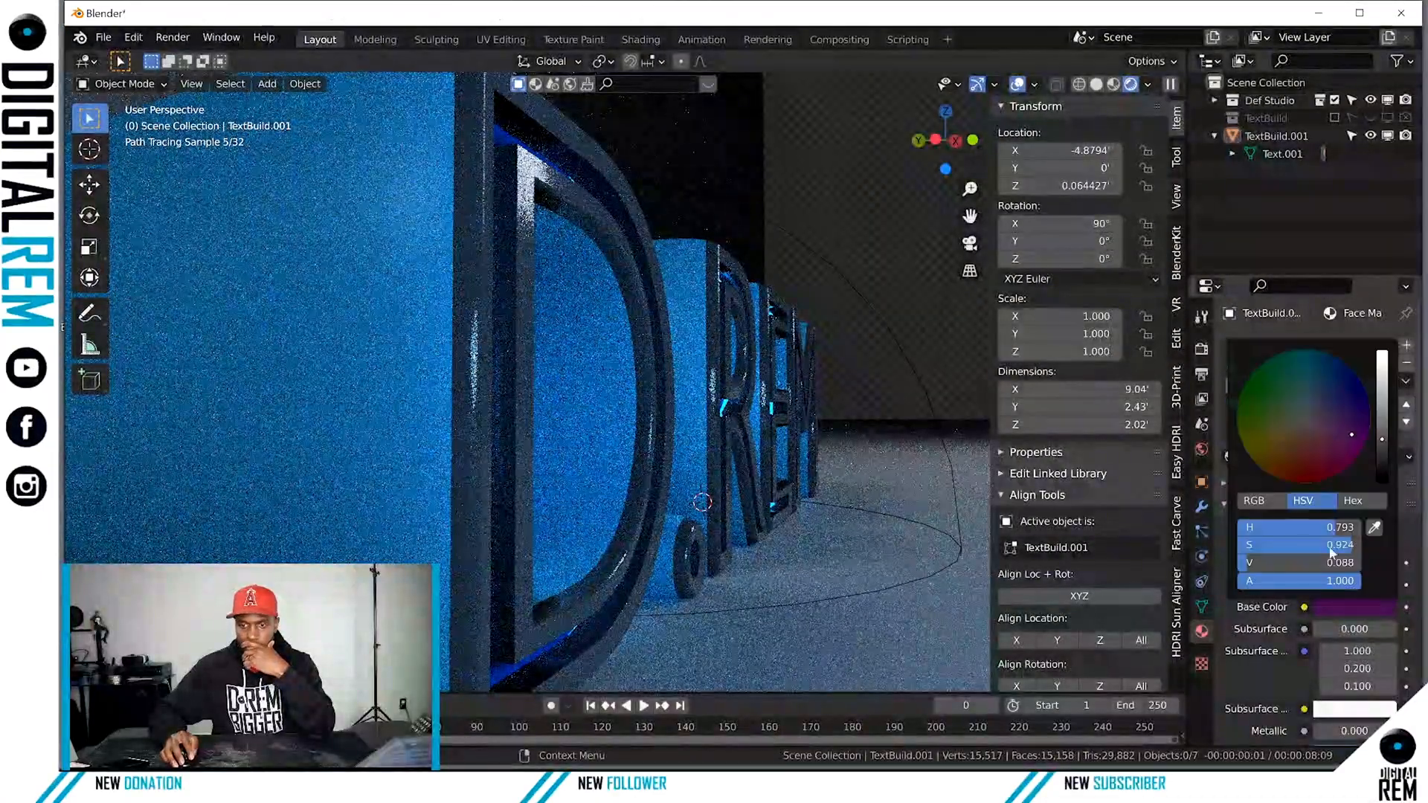
{"action": "left_click", "coordinate": [1314, 418]}
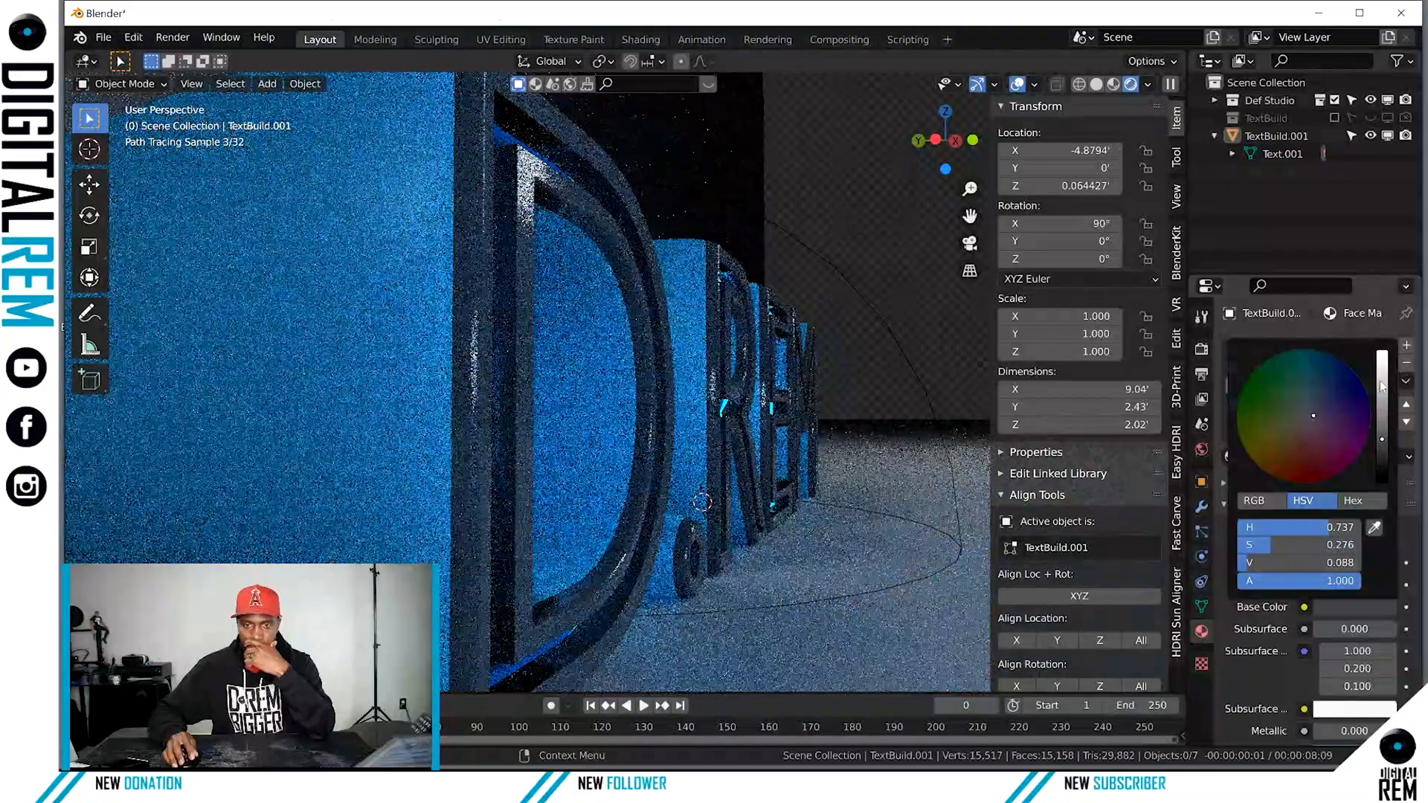
{"action": "left_click", "coordinate": [1382, 381]}
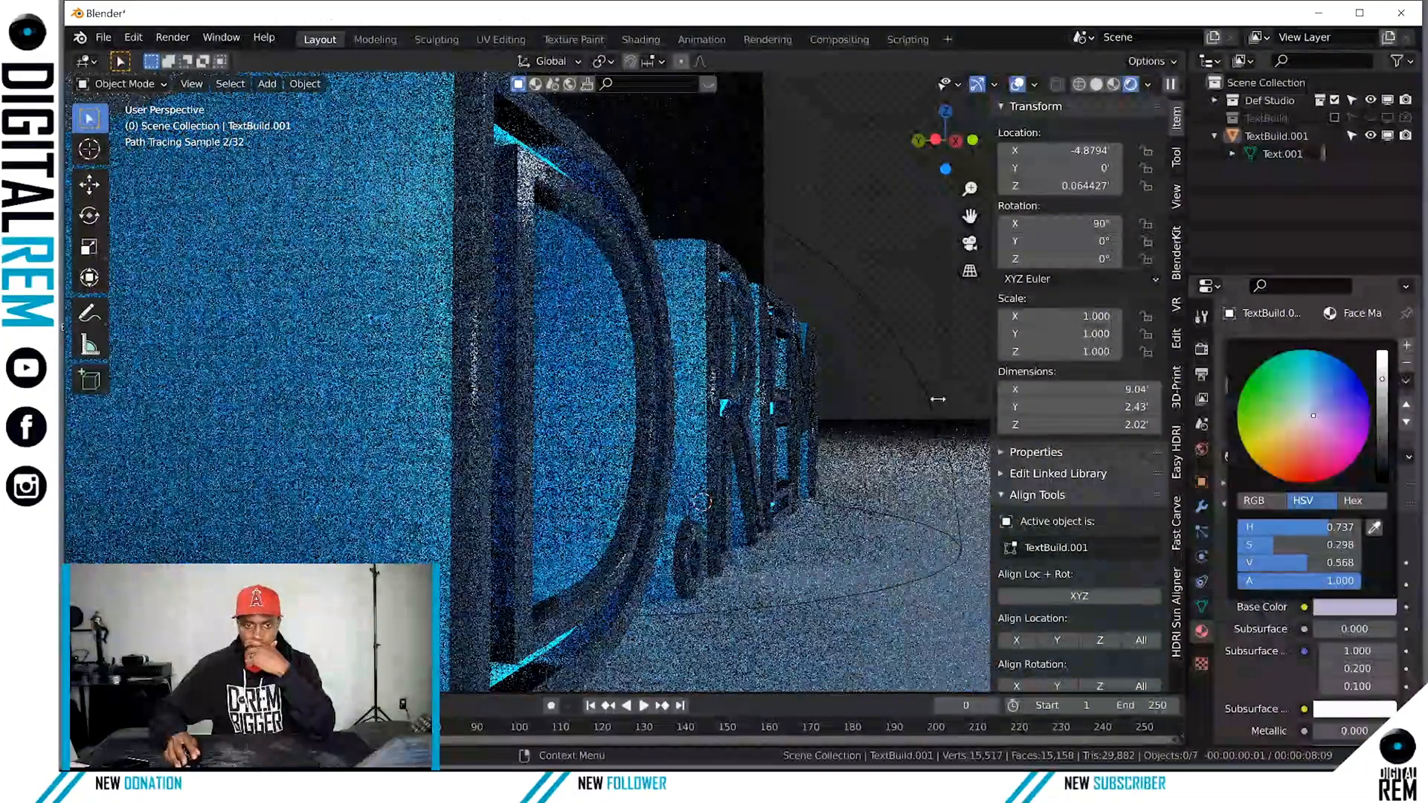
{"action": "scroll", "coordinate": [870, 401], "scroll_direction": "up", "scroll_amount": 3}
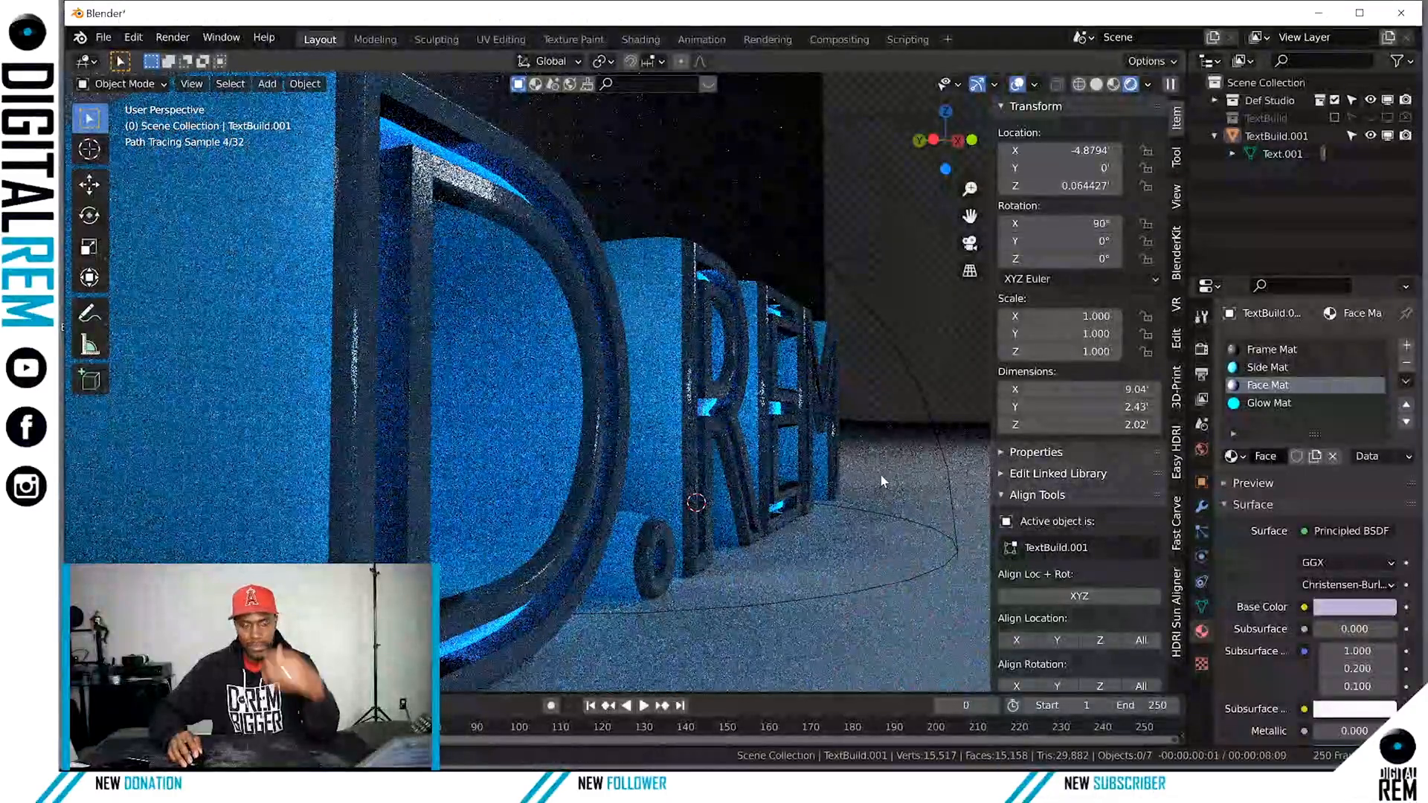
Darken Side Mat's base color to a deep teal by setting its value to 0.134.
{"action": "scroll", "coordinate": [881, 485], "scroll_direction": "up", "scroll_amount": 5}
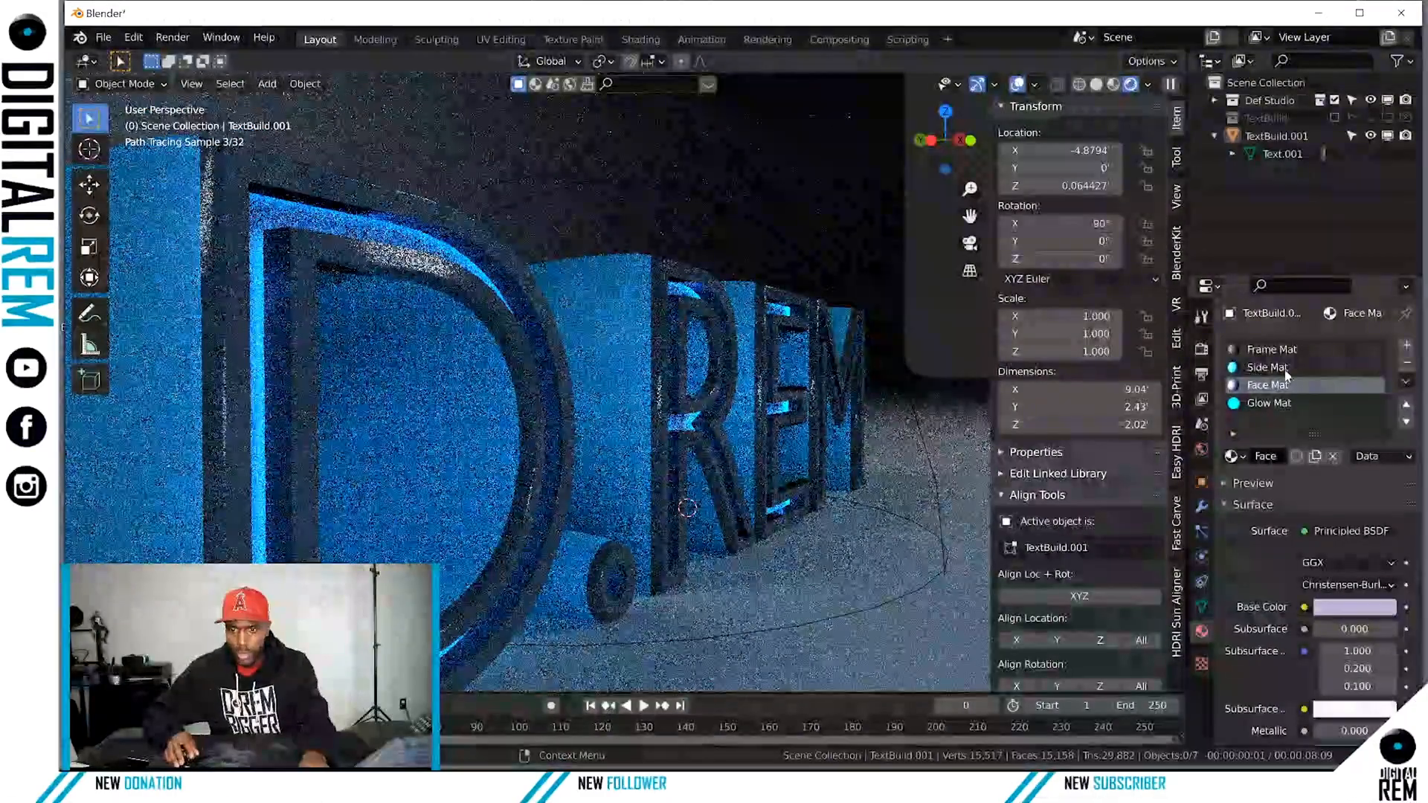
{"action": "left_click", "coordinate": [1286, 370]}
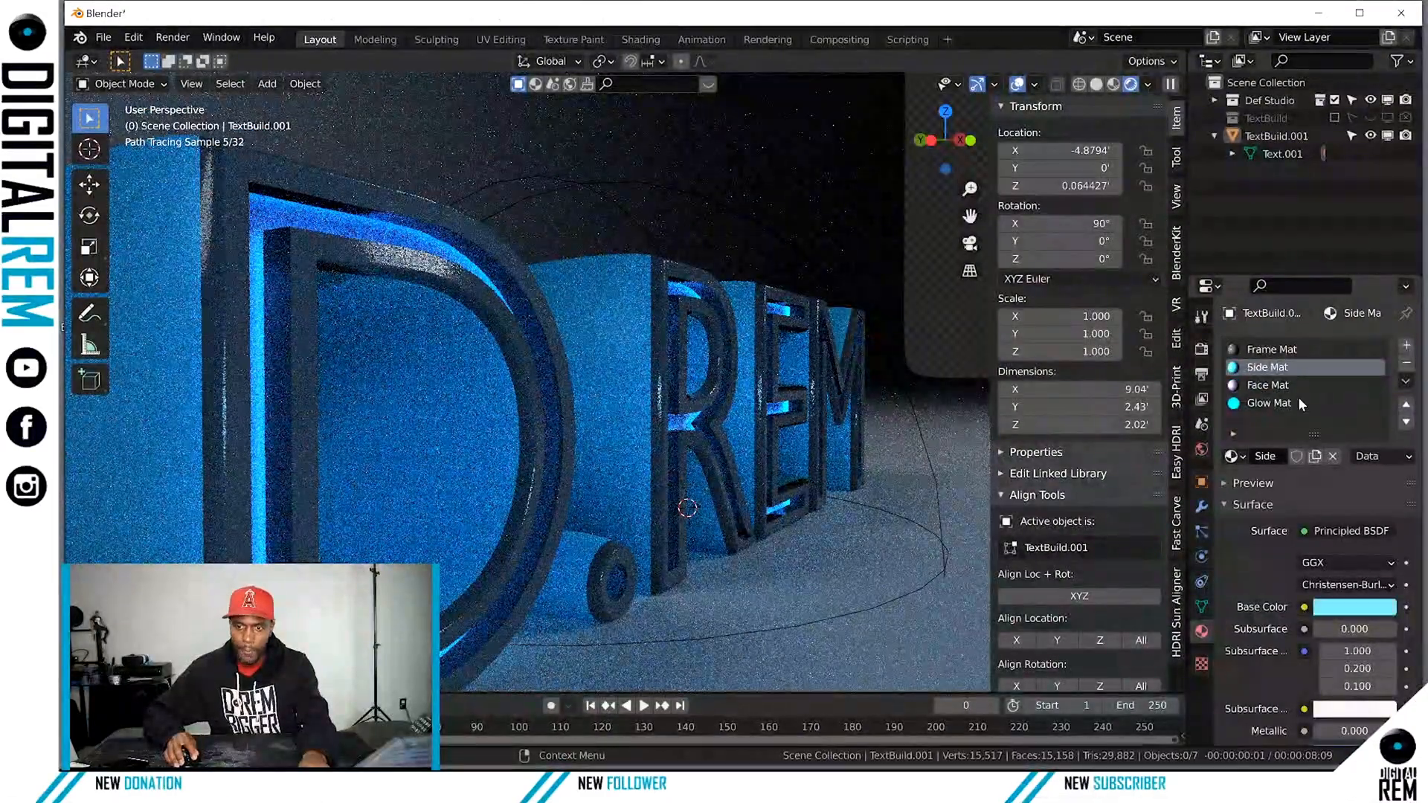
{"action": "left_click", "coordinate": [1339, 617]}
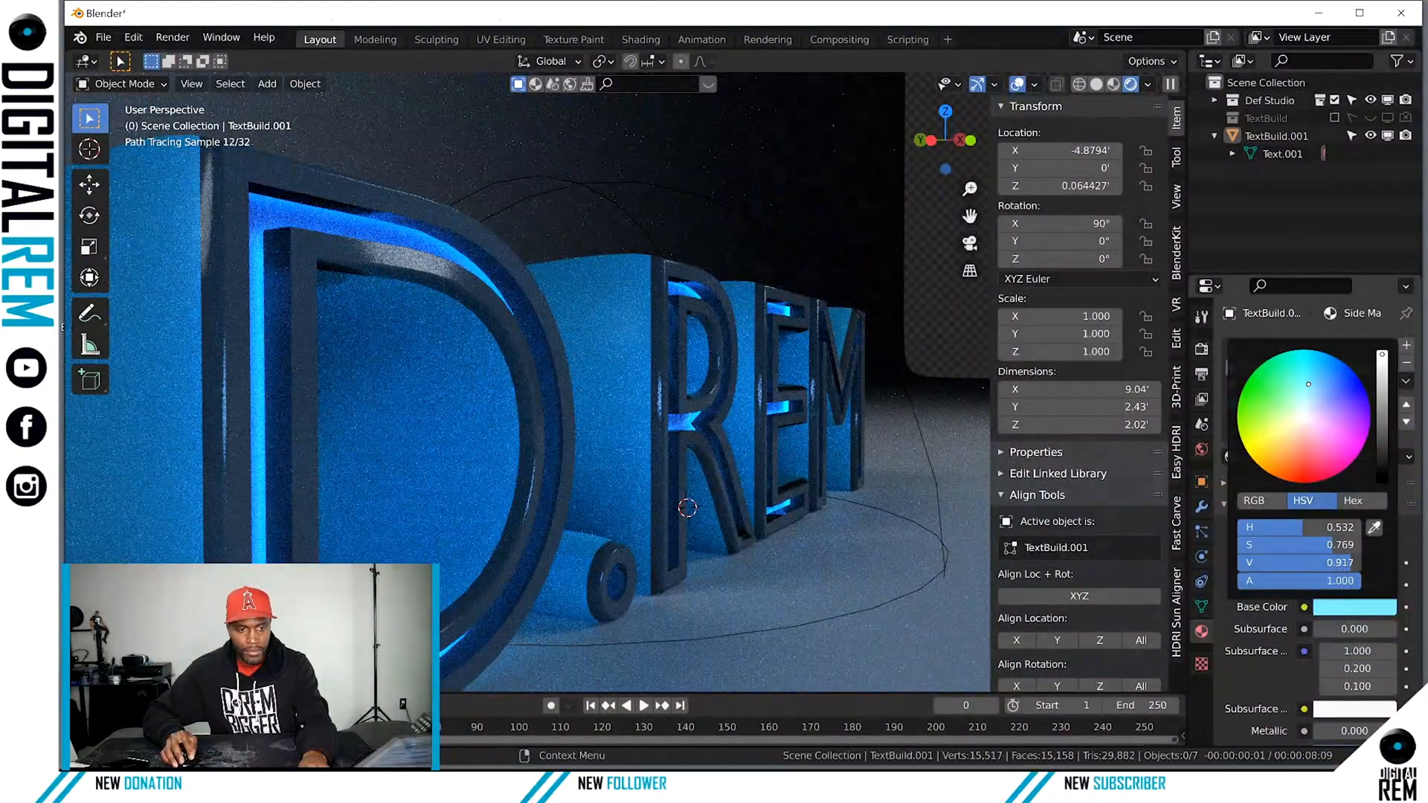
{"action": "left_click_drag", "start_coordinate": [1382, 354], "coordinate": [1383, 429]}
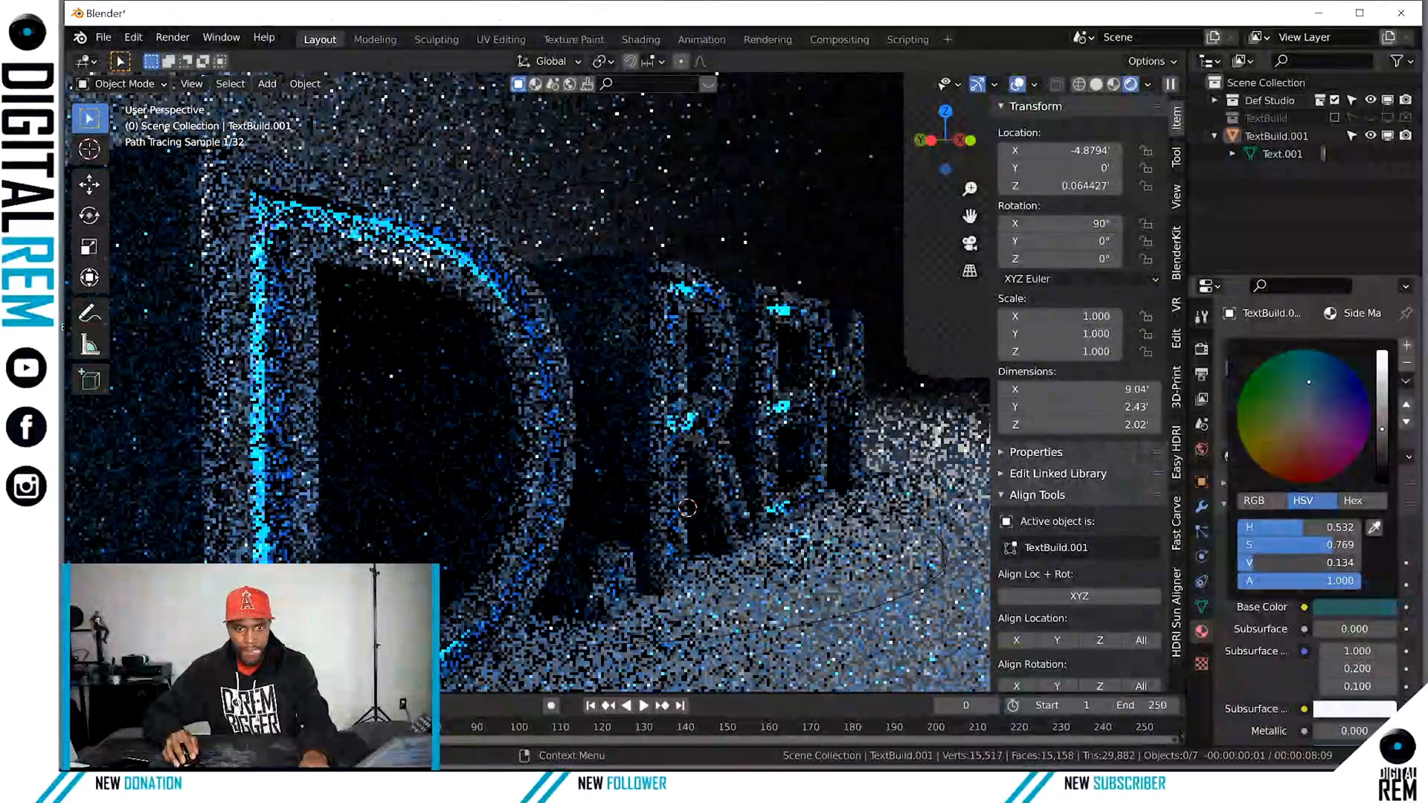
{"action": "left_click", "coordinate": [783, 533]}
{"action": "mouse_move", "coordinate": [810, 522]}
{"action": "middle_mouse_down"}
{"action": "mouse_move", "coordinate": [823, 523]}
{"action": "mouse_move", "coordinate": [800, 510]}
{"action": "middle_mouse_up"}
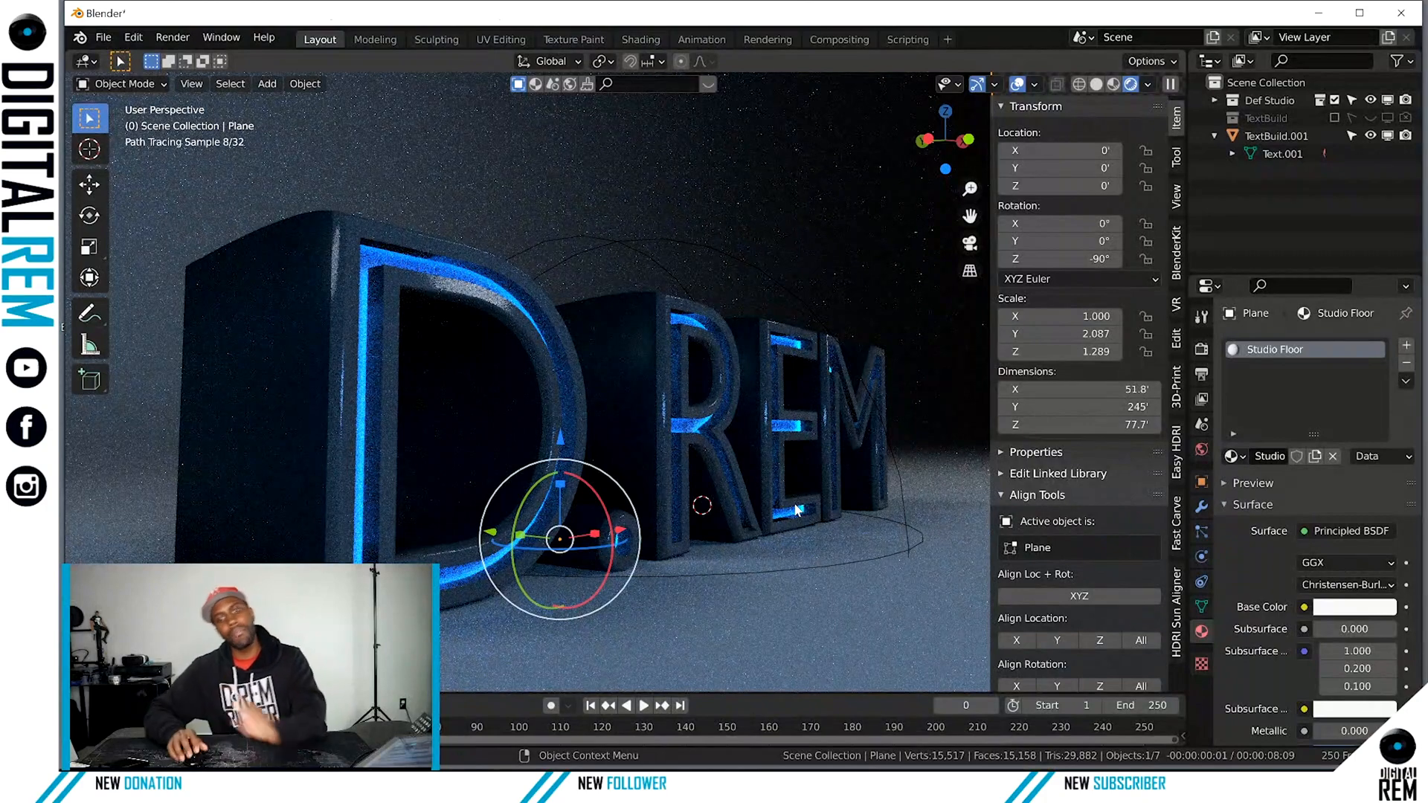
Lower the D.REM text slightly along Z to 0.058666' above the studio floor.
{"action": "left_click", "coordinate": [685, 462]}
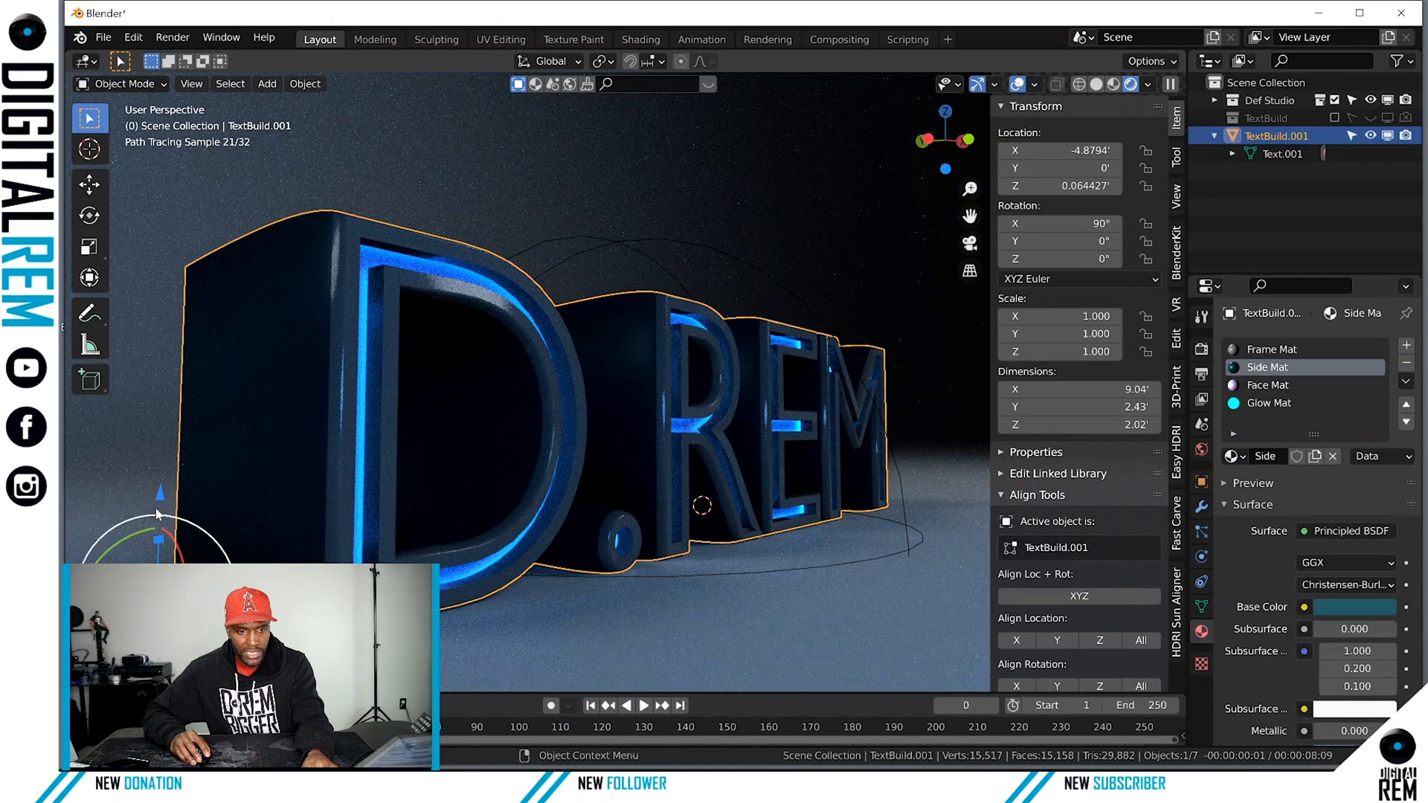
{"action": "left_click_drag", "start_coordinate": [160, 497], "coordinate": [157, 494]}
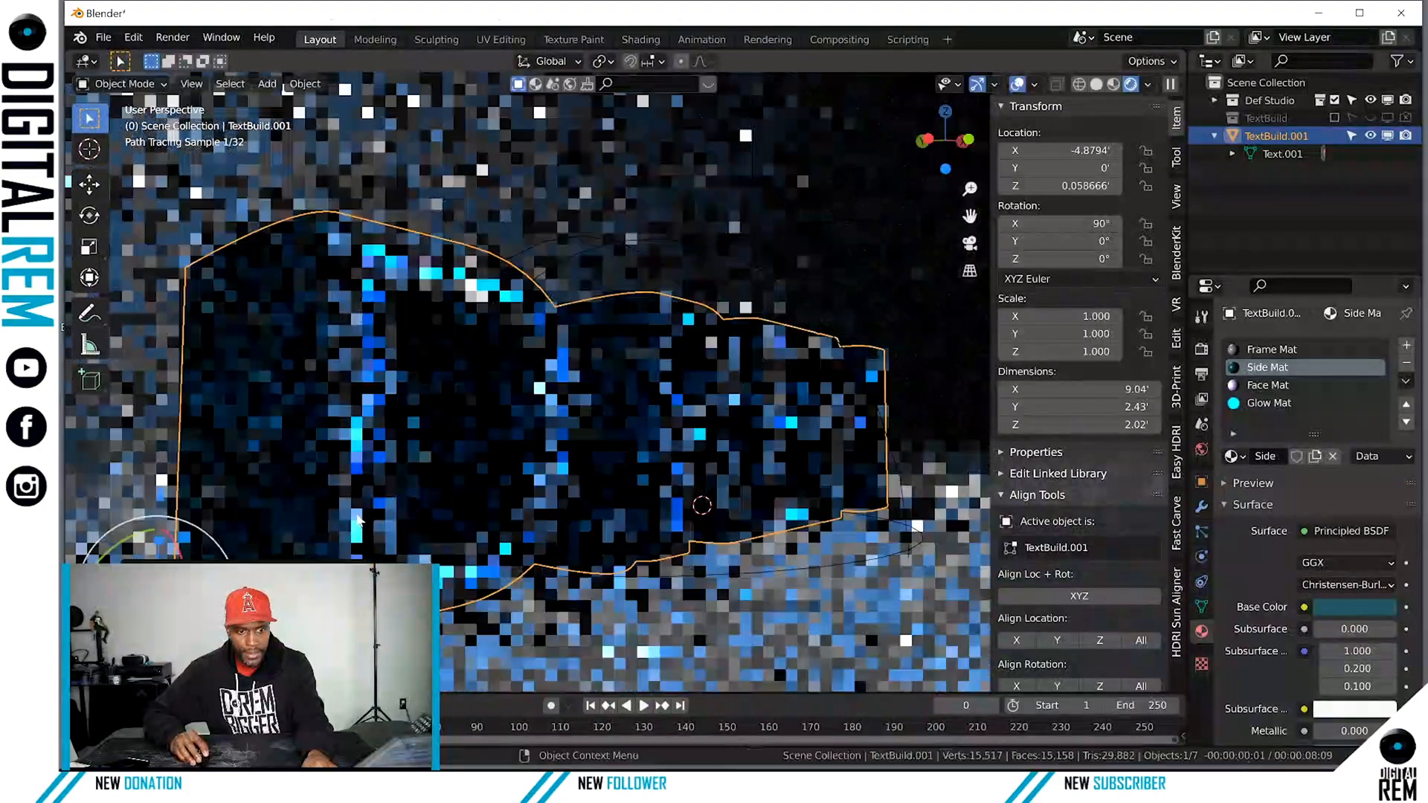
{"action": "left_click", "coordinate": [754, 227]}
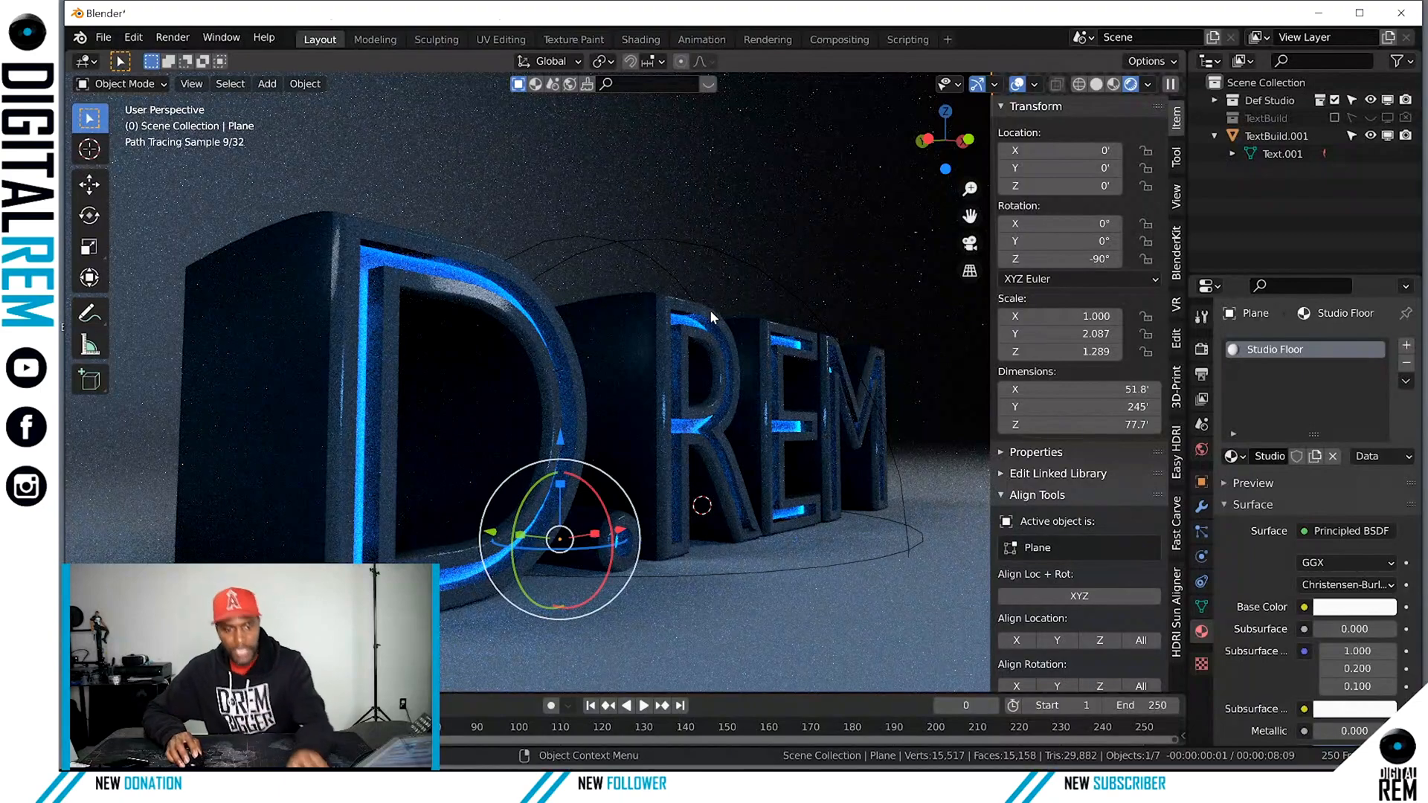
{"action": "scroll", "coordinate": [676, 302], "scroll_direction": "up", "scroll_amount": 3}
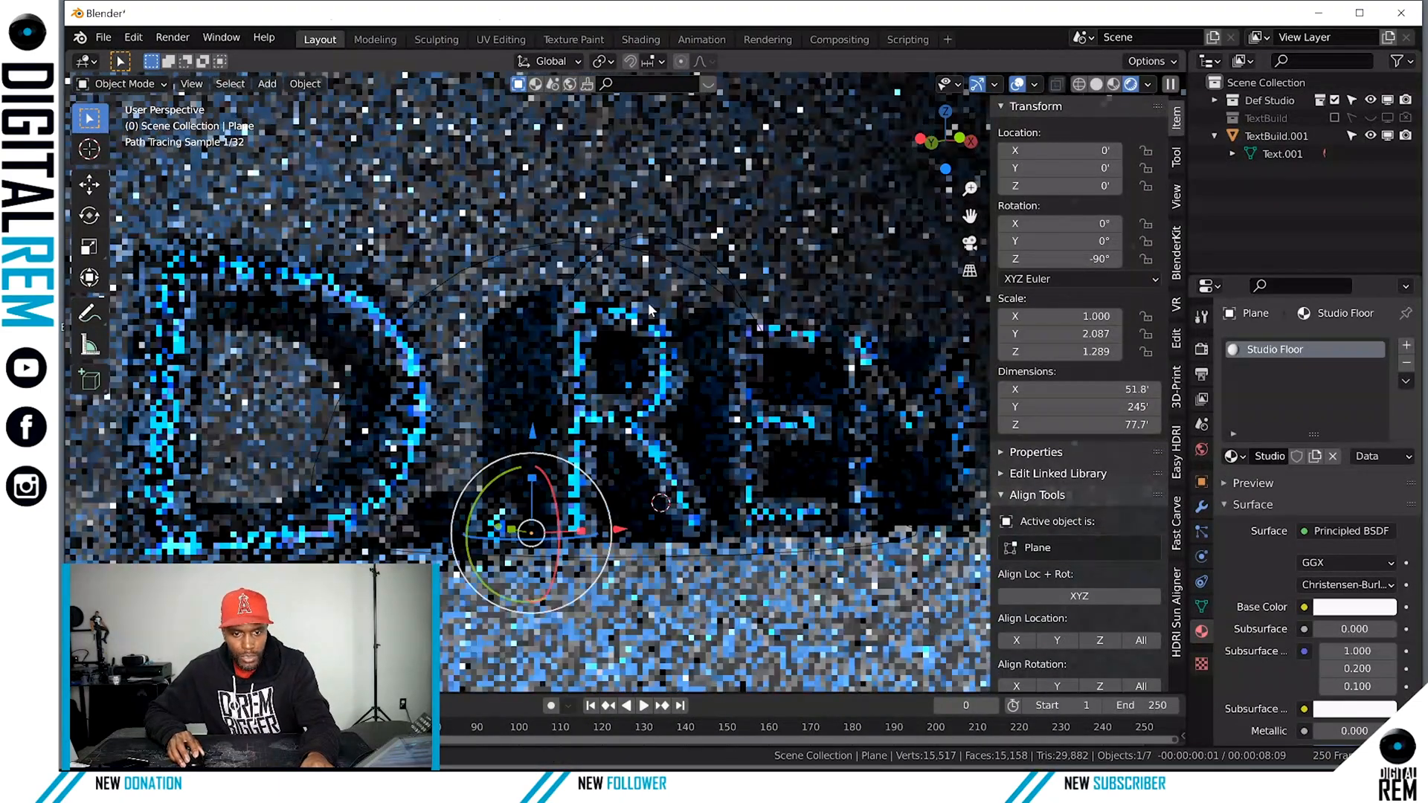
{"action": "middle_click_drag", "start_coordinate": [649, 305], "coordinate": [486, 315]}
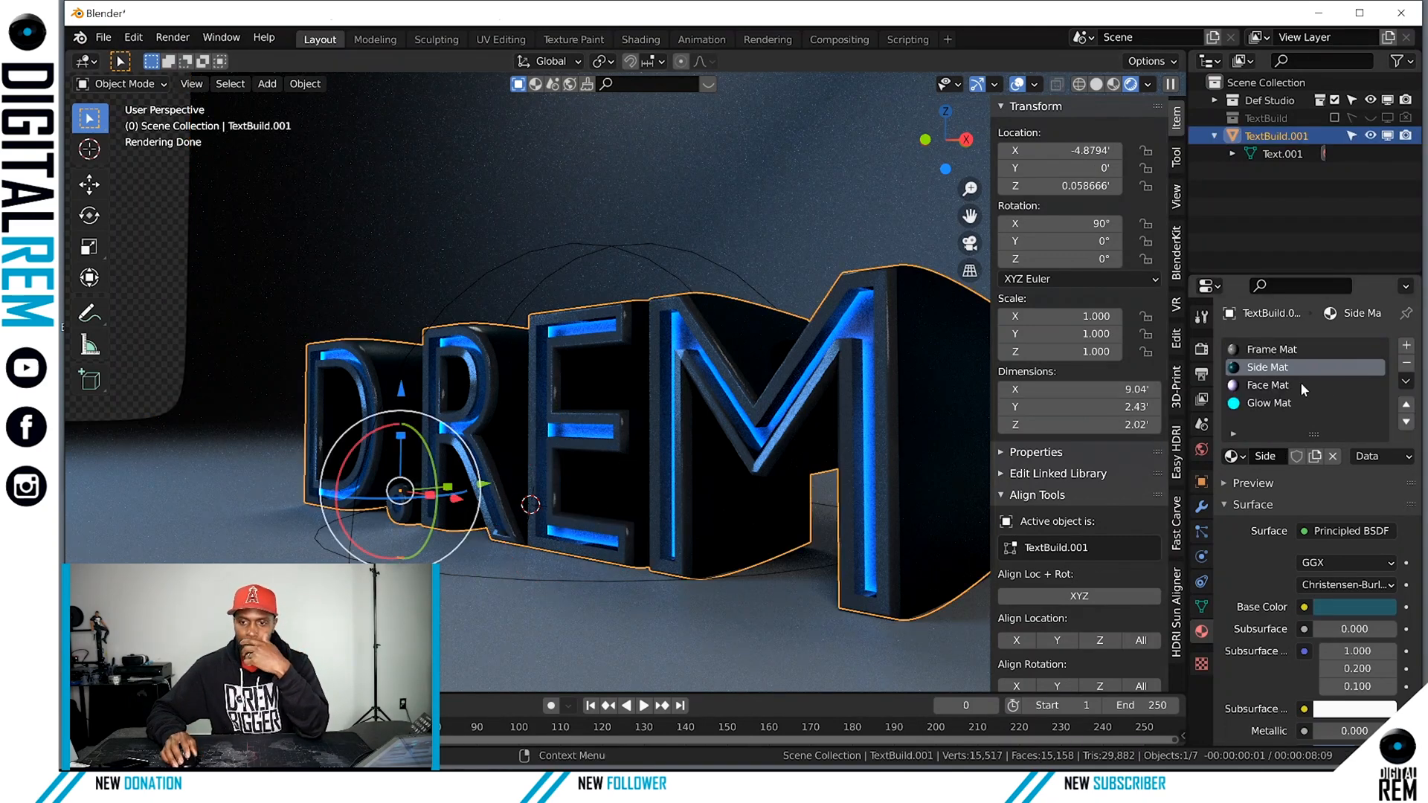
Brighten Frame Mat's base color to a light grey.
{"action": "left_click", "coordinate": [1295, 354]}
{"action": "left_click", "coordinate": [1364, 609]}
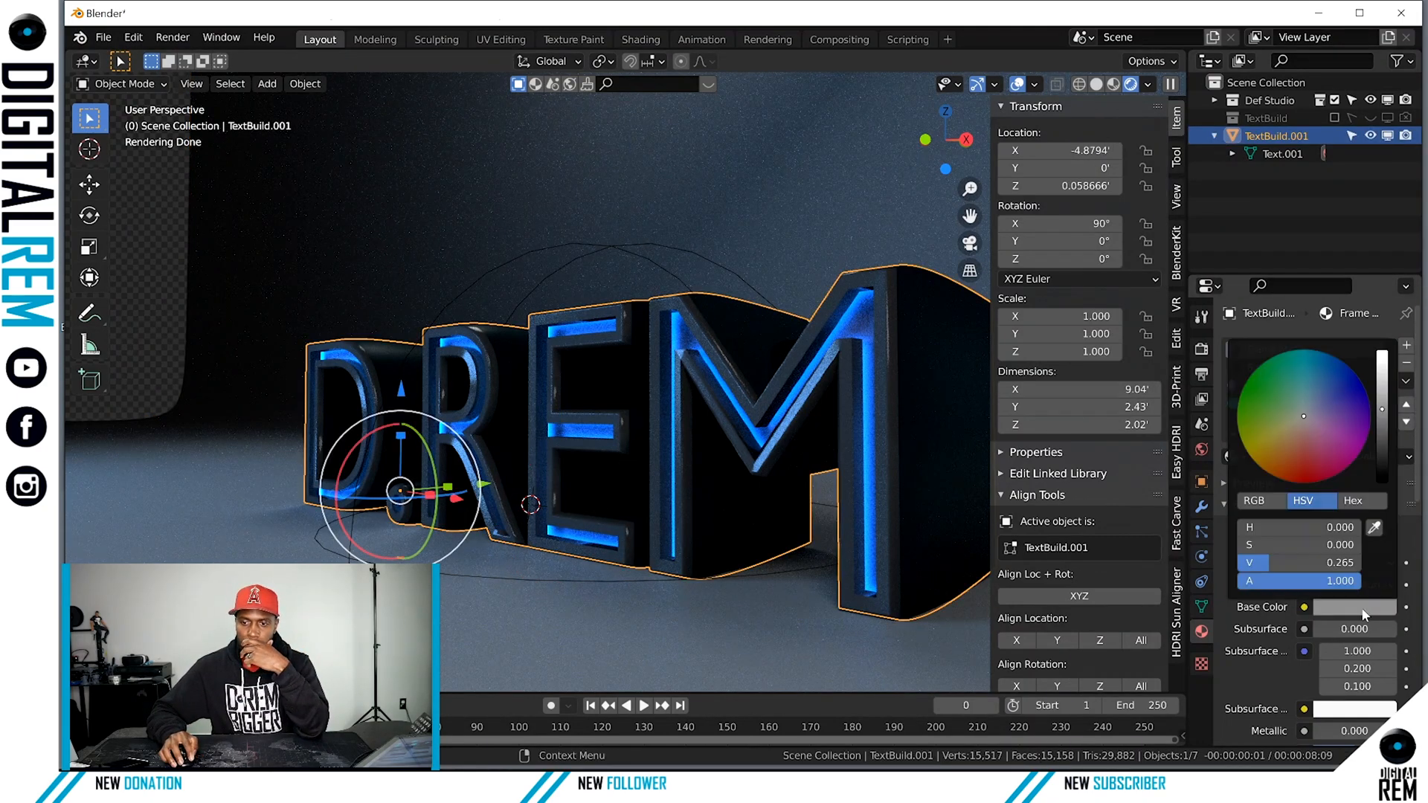
{"action": "left_click_drag", "start_coordinate": [1387, 404], "coordinate": [1383, 378]}
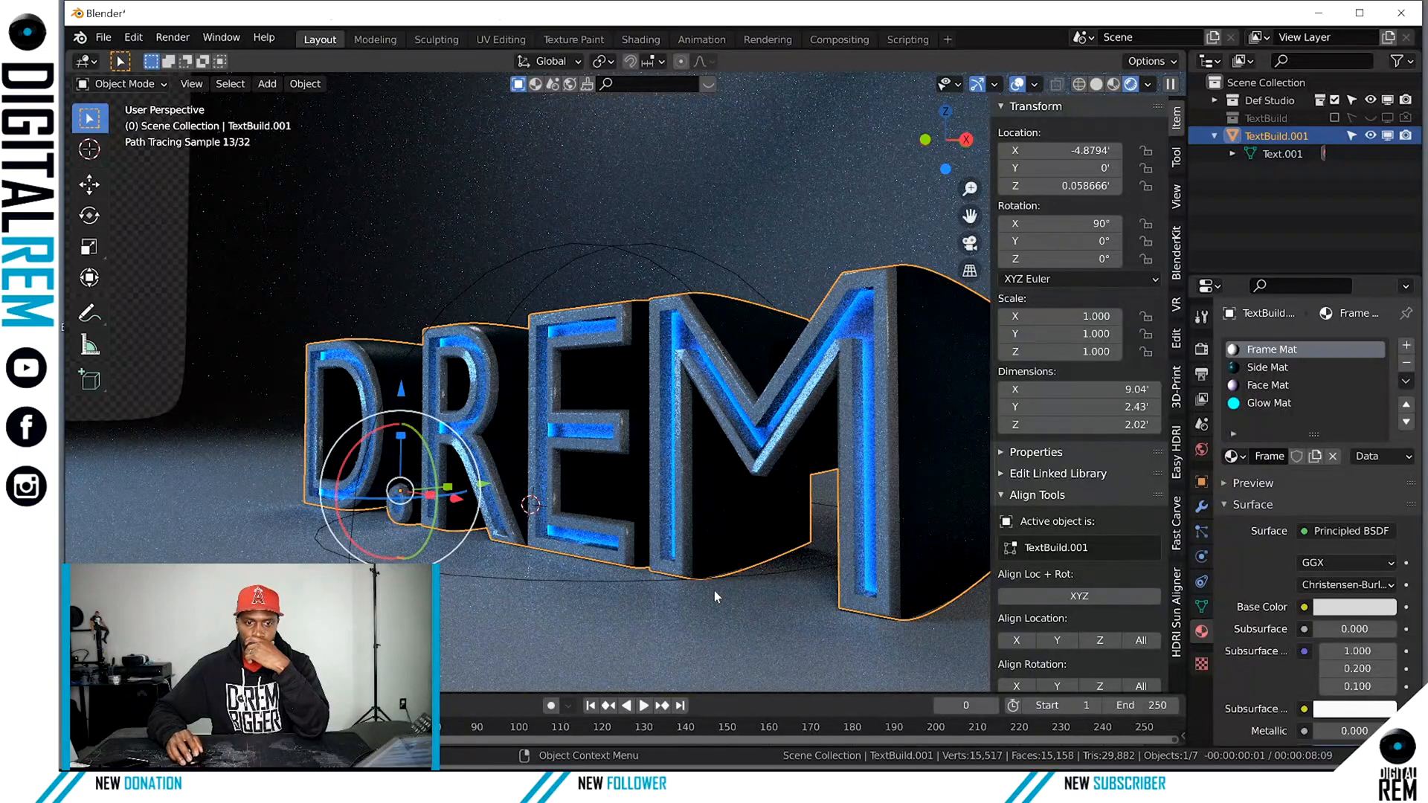
Make Frame Mat metallic with metallic 1.000, specular 0.000 and roughness 0.445.
{"action": "scroll", "coordinate": [1241, 696], "scroll_direction": "down", "scroll_amount": 1}
{"action": "scroll", "coordinate": [1241, 696], "scroll_direction": "down", "scroll_amount": 3}
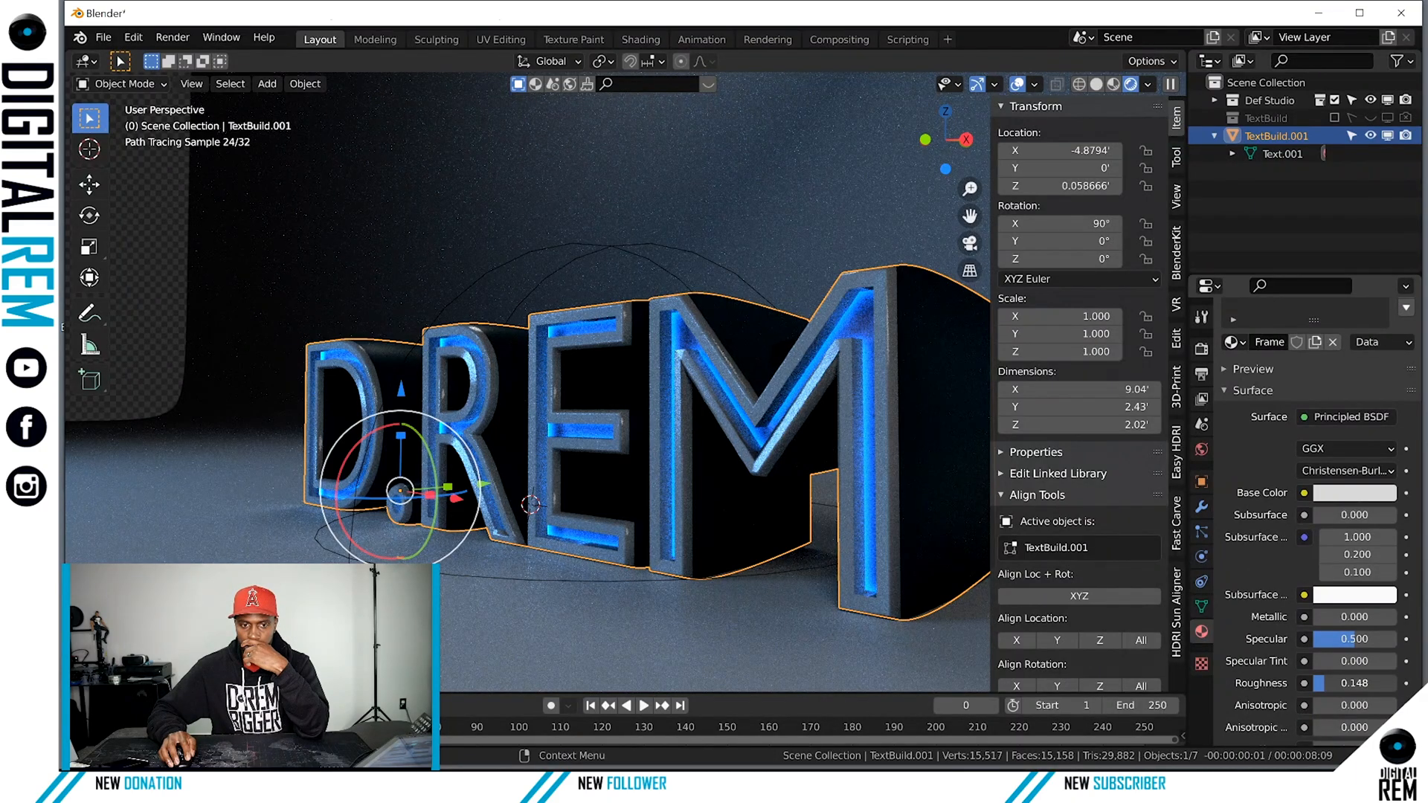
{"action": "left_click_drag", "start_coordinate": [1354, 683], "coordinate": [1314, 683]}
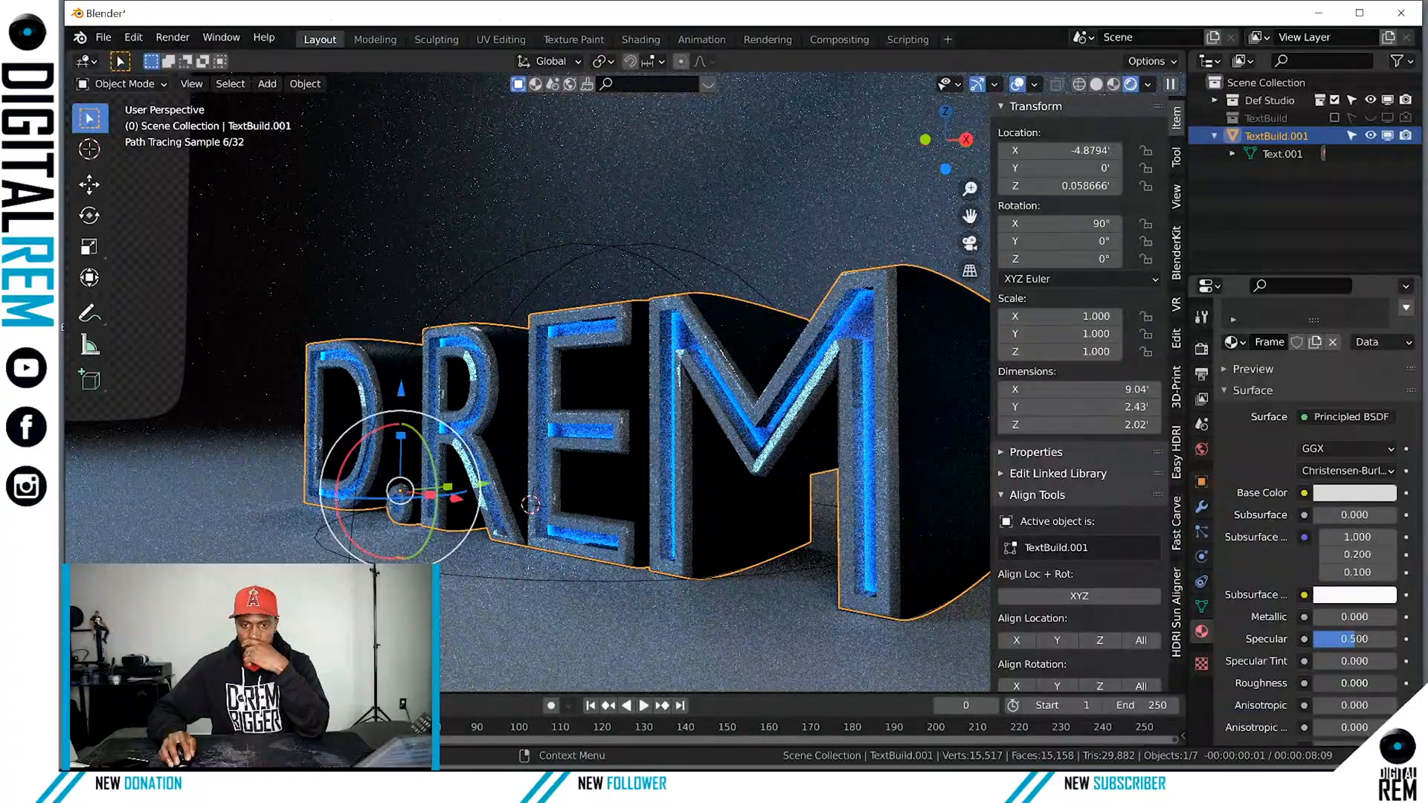
{"action": "mouse_move", "coordinate": [1314, 682]}
{"action": "left_mouse_down"}
{"action": "mouse_move", "coordinate": [1348, 683]}
{"action": "mouse_move", "coordinate": [1331, 688]}
{"action": "left_mouse_up"}
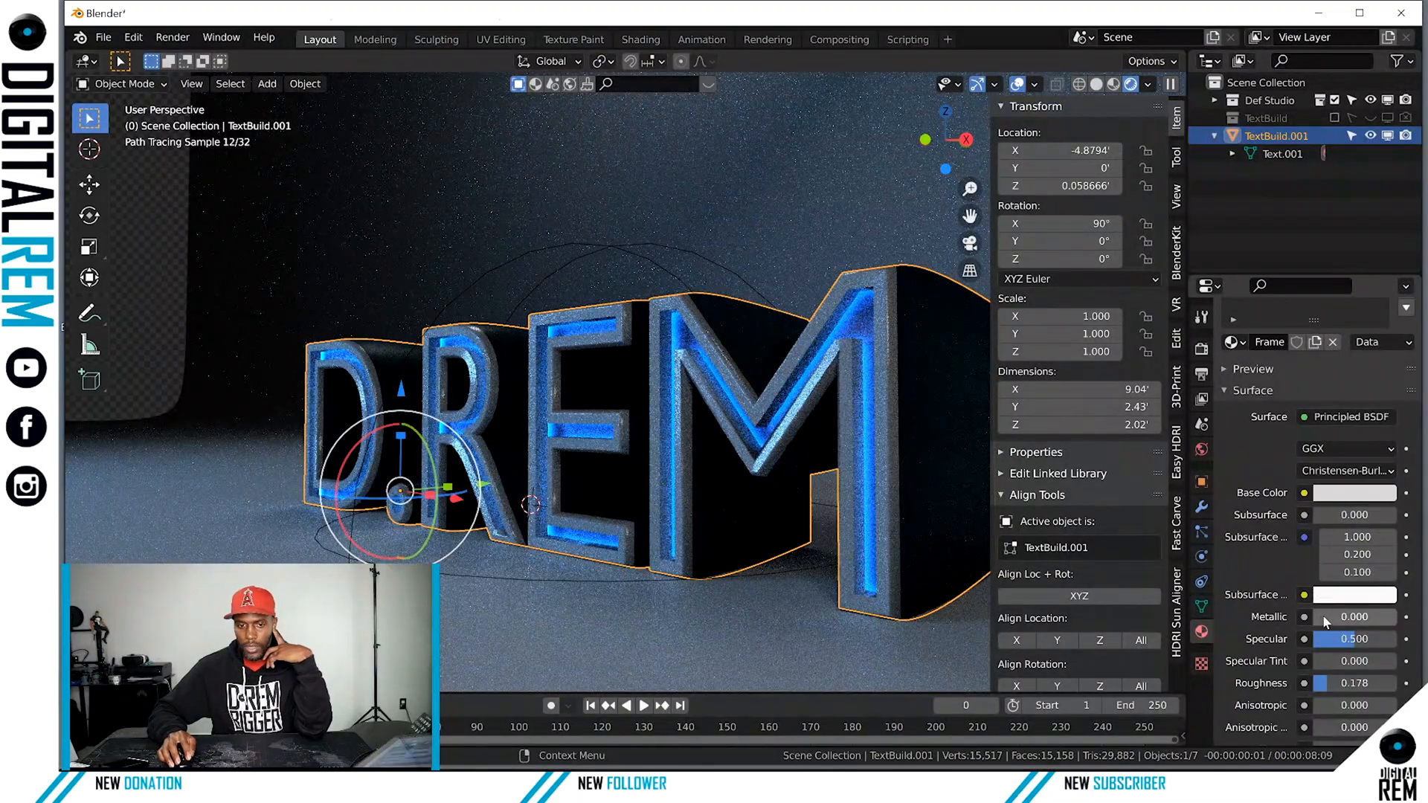
{"action": "mouse_move", "coordinate": [1327, 622]}
{"action": "left_mouse_down"}
{"action": "mouse_move", "coordinate": [1397, 622]}
{"action": "mouse_move", "coordinate": [1314, 644]}
{"action": "mouse_move", "coordinate": [1345, 683]}
{"action": "left_mouse_up"}
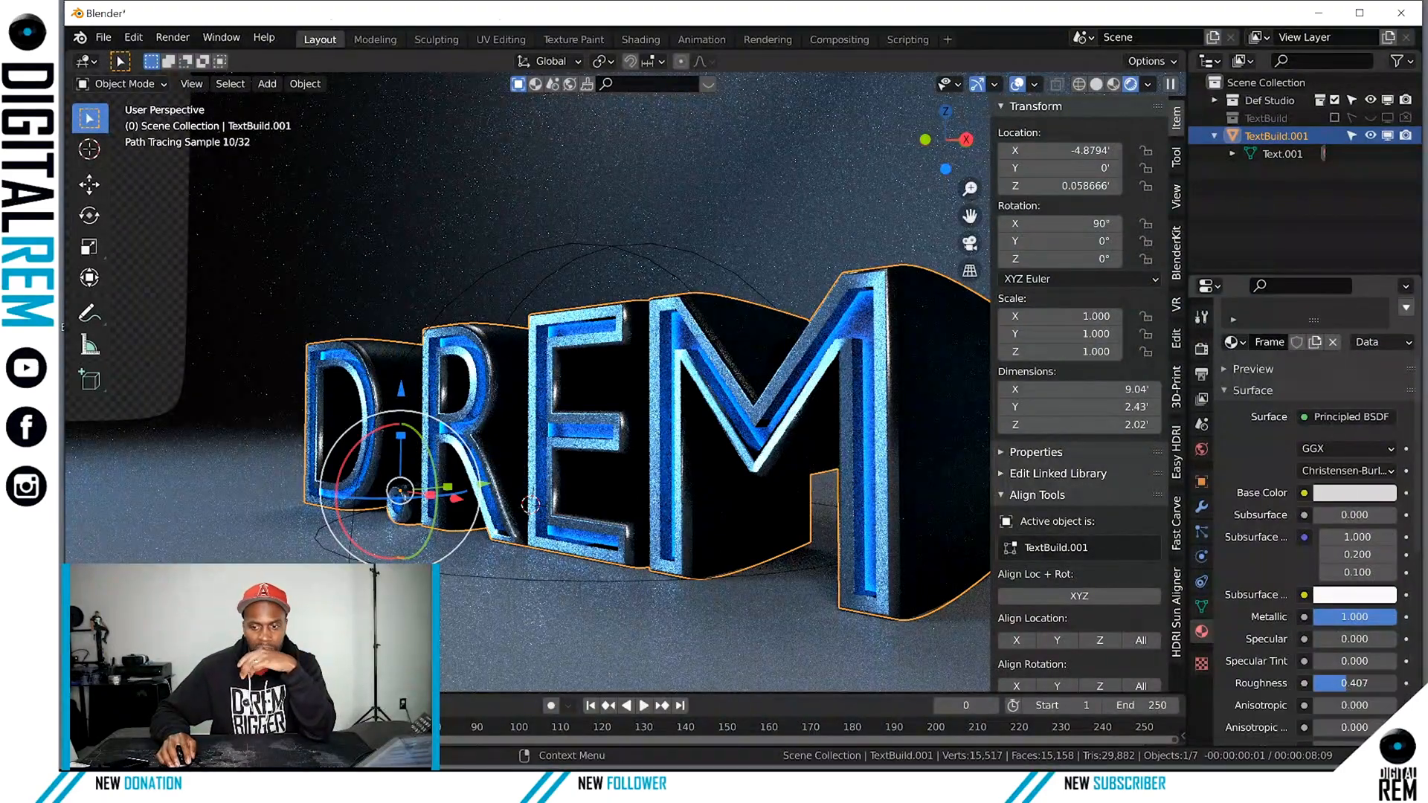
{"action": "left_click_drag", "start_coordinate": [1346, 683], "coordinate": [1344, 683]}
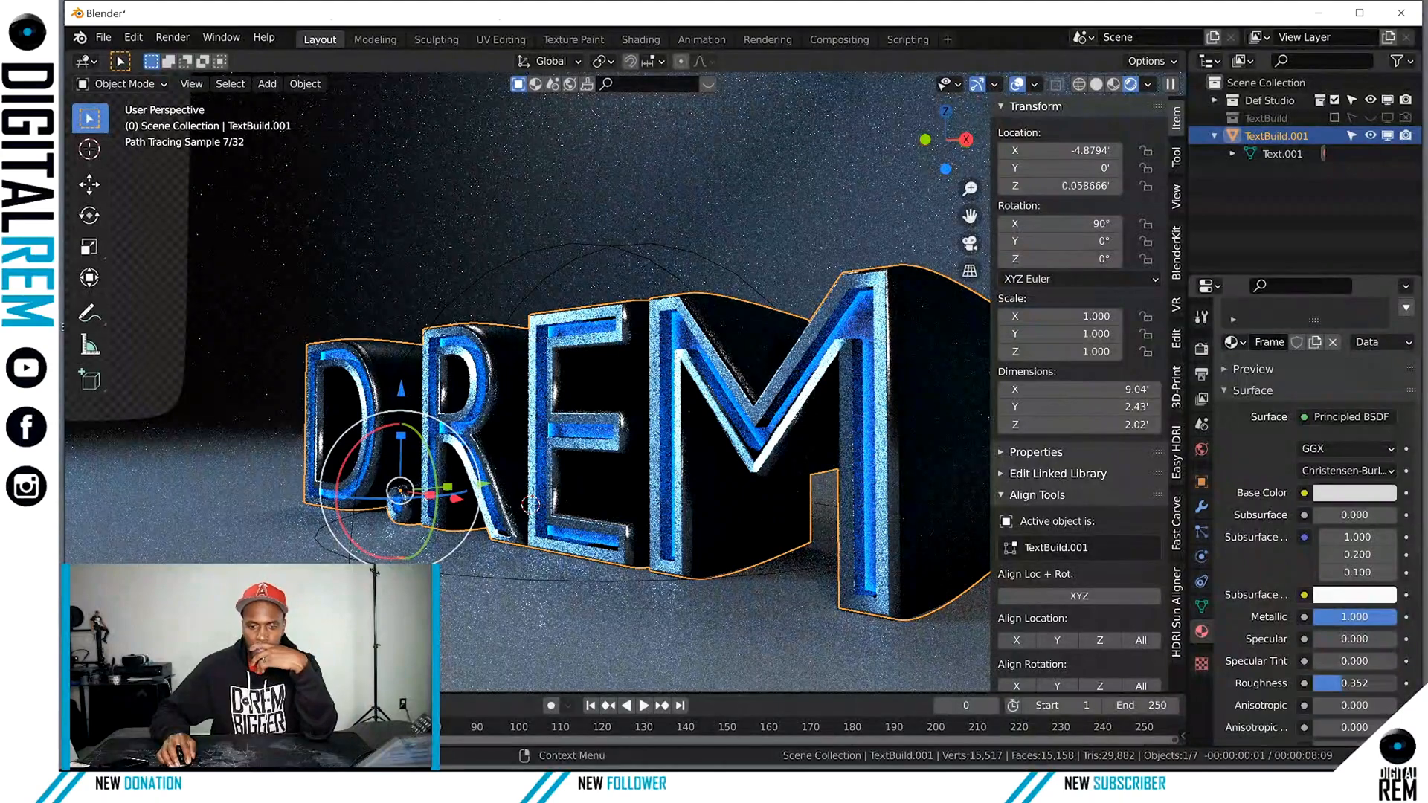
{"action": "left_click_drag", "start_coordinate": [1344, 686], "coordinate": [1352, 684]}
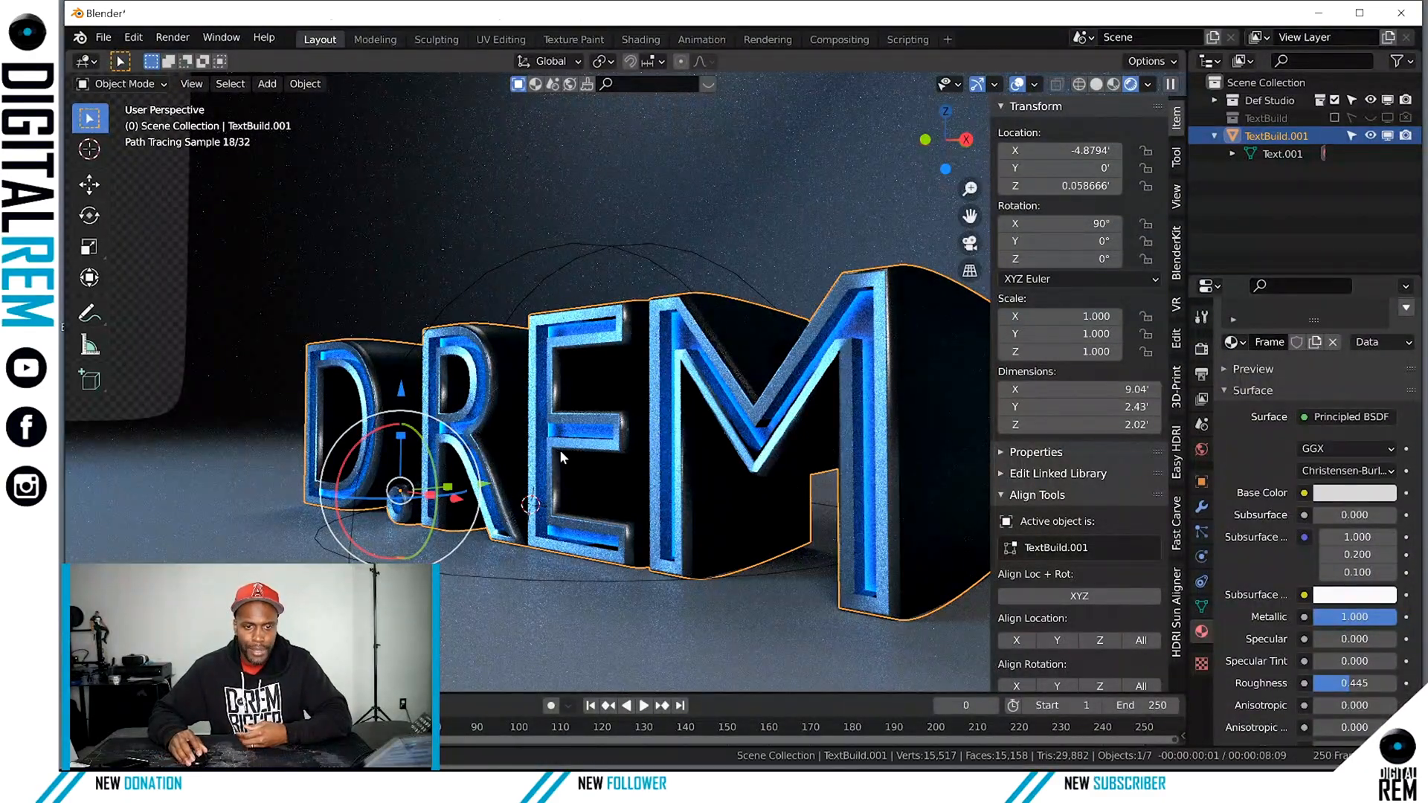
Disable the Def Studio collection in the viewport, keeping its hide toggle off, so only the text renders.
{"action": "mouse_move", "coordinate": [559, 449]}
{"action": "middle_mouse_down"}
{"action": "mouse_move", "coordinate": [654, 445]}
{"action": "mouse_move", "coordinate": [734, 476]}
{"action": "middle_mouse_up"}
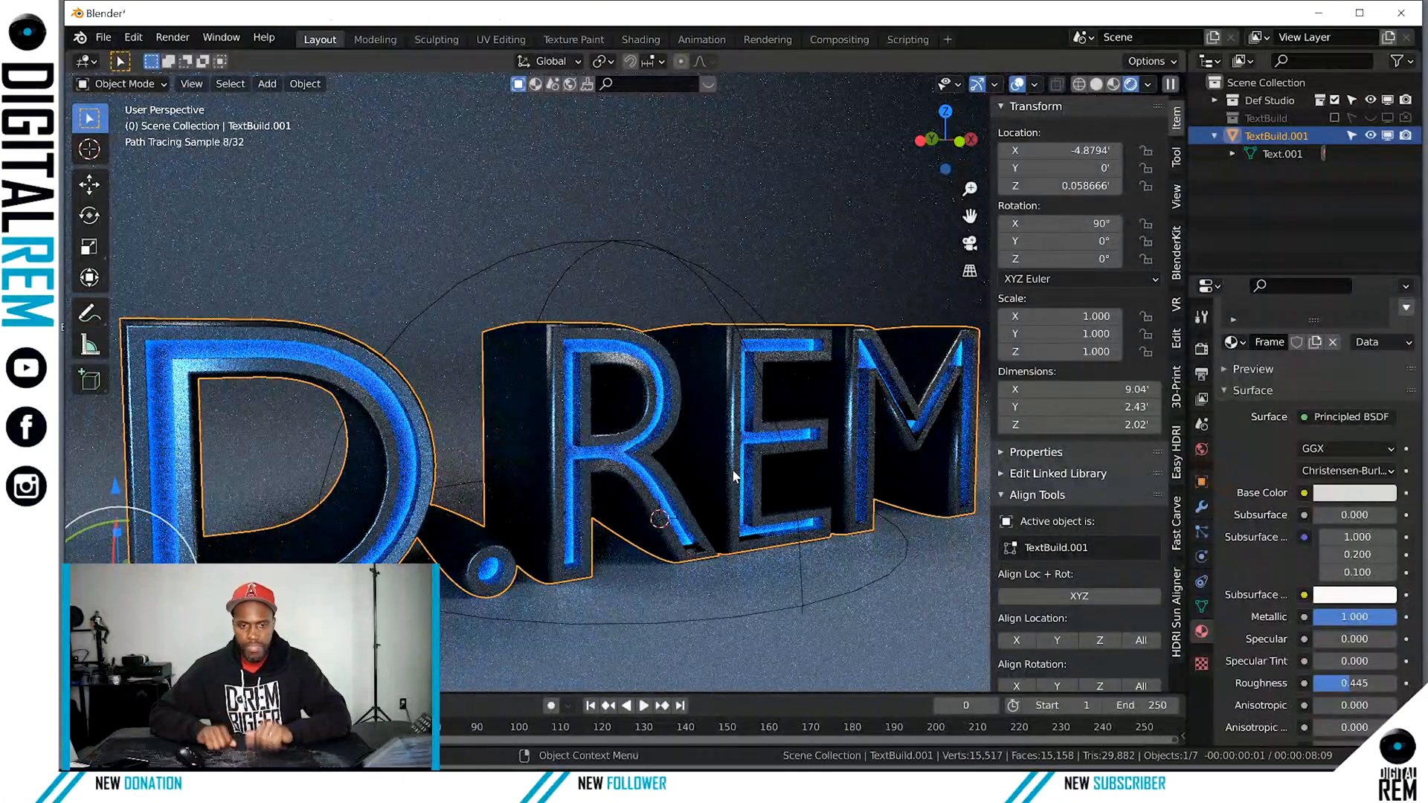
{"action": "mouse_move", "coordinate": [736, 444]}
{"action": "middle_mouse_down"}
{"action": "mouse_move", "coordinate": [753, 402]}
{"action": "mouse_move", "coordinate": [744, 436]}
{"action": "mouse_move", "coordinate": [795, 420]}
{"action": "mouse_move", "coordinate": [735, 444]}
{"action": "mouse_move", "coordinate": [846, 417]}
{"action": "middle_mouse_up"}
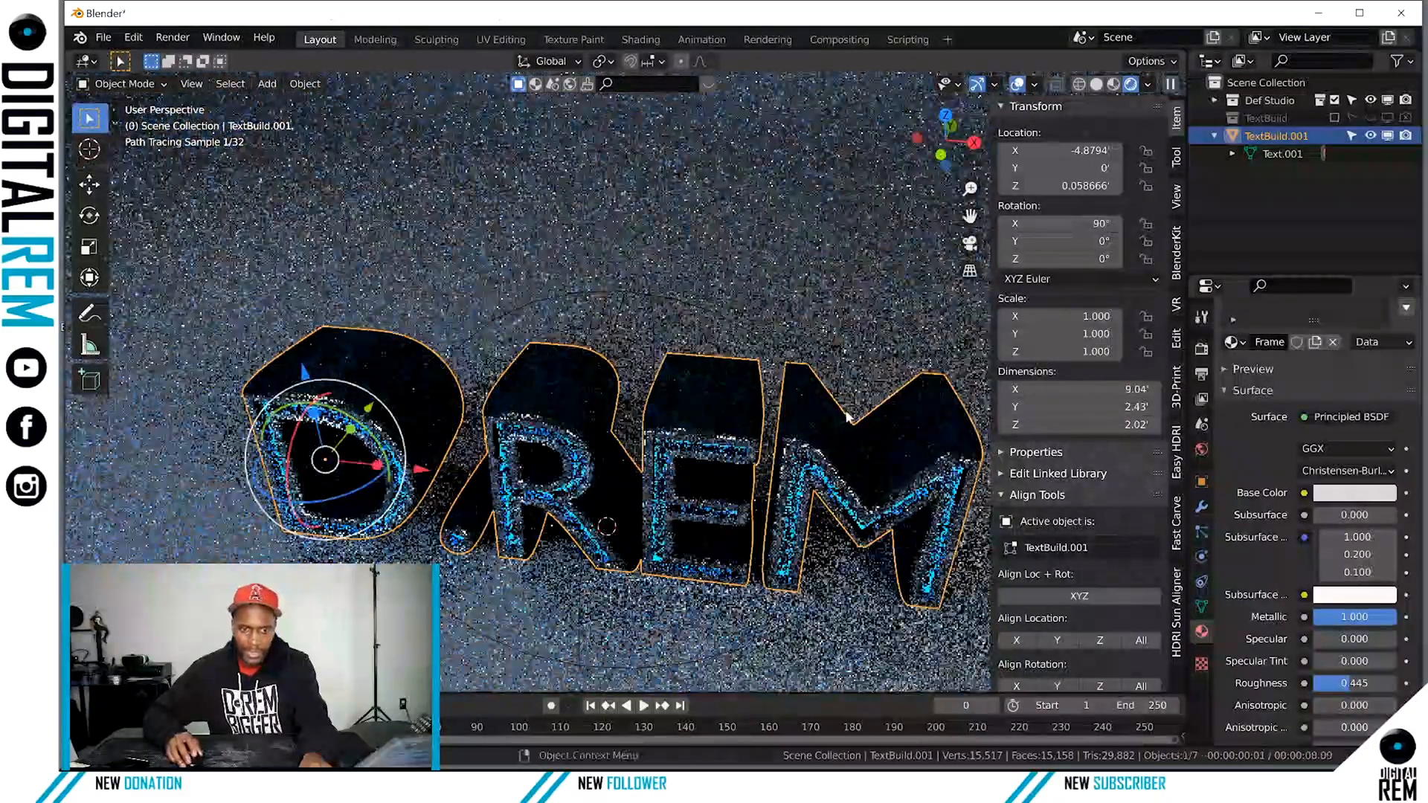
{"action": "left_click", "coordinate": [1371, 100]}
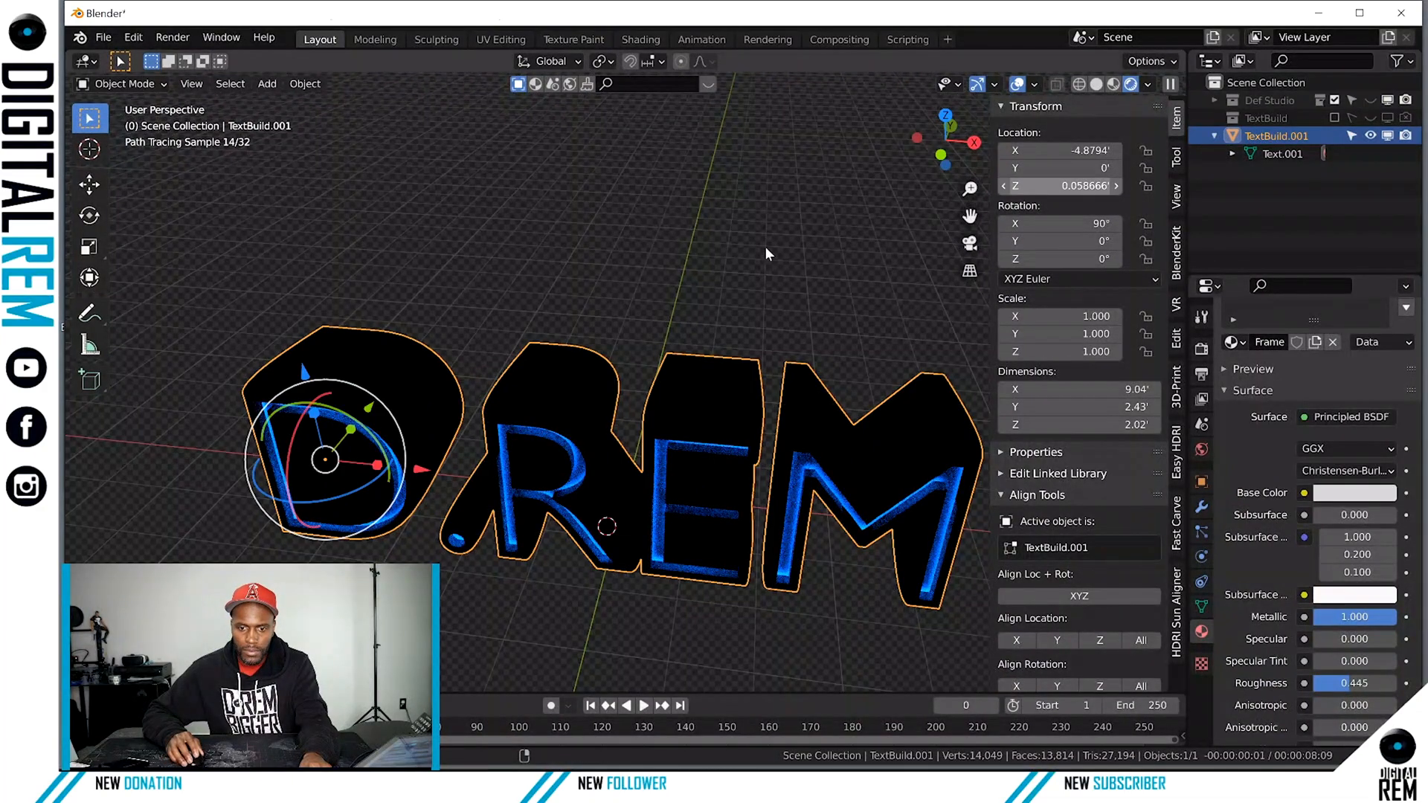
{"action": "mouse_move", "coordinate": [765, 247]}
{"action": "middle_mouse_down"}
{"action": "mouse_move", "coordinate": [716, 193]}
{"action": "mouse_move", "coordinate": [783, 223]}
{"action": "middle_mouse_up"}
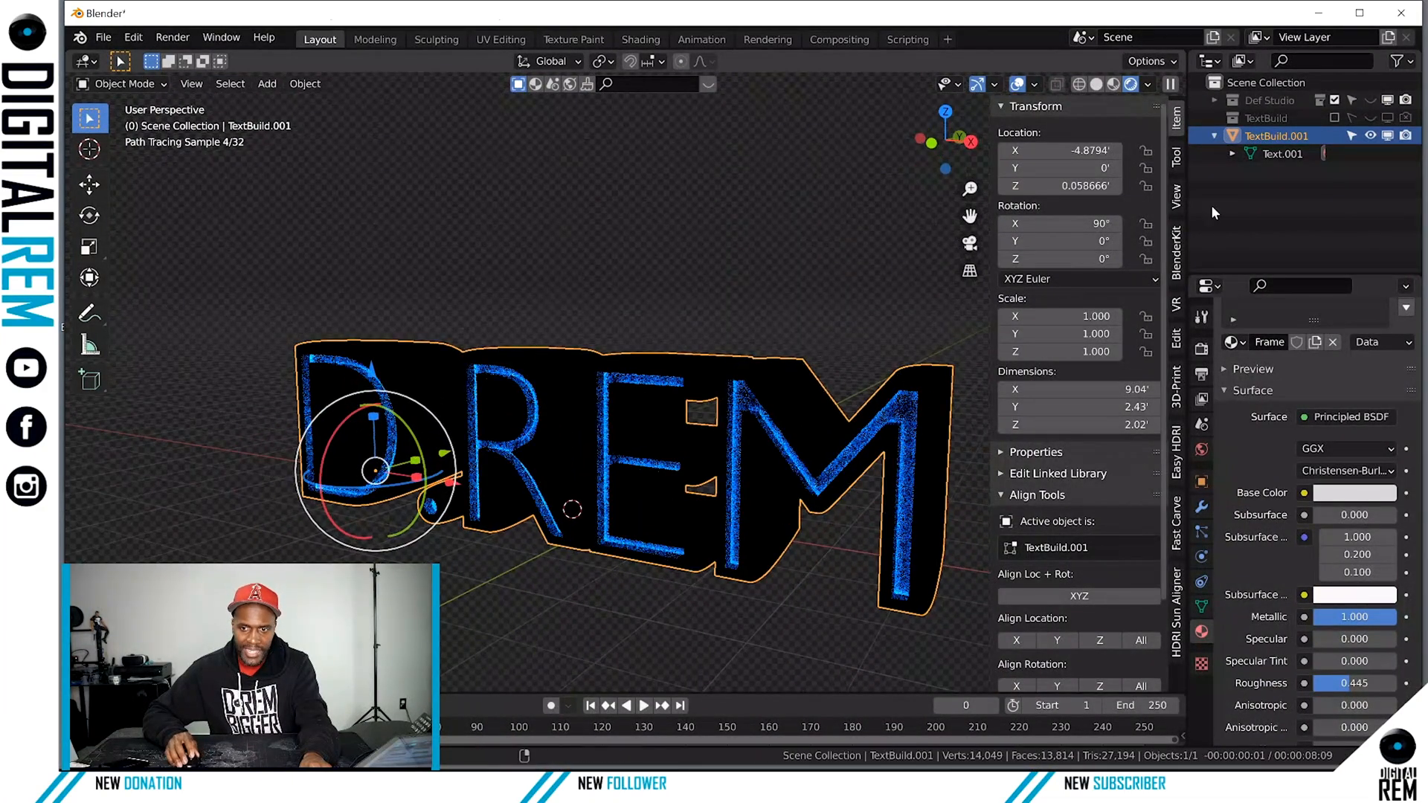
{"action": "left_click", "coordinate": [1371, 100]}
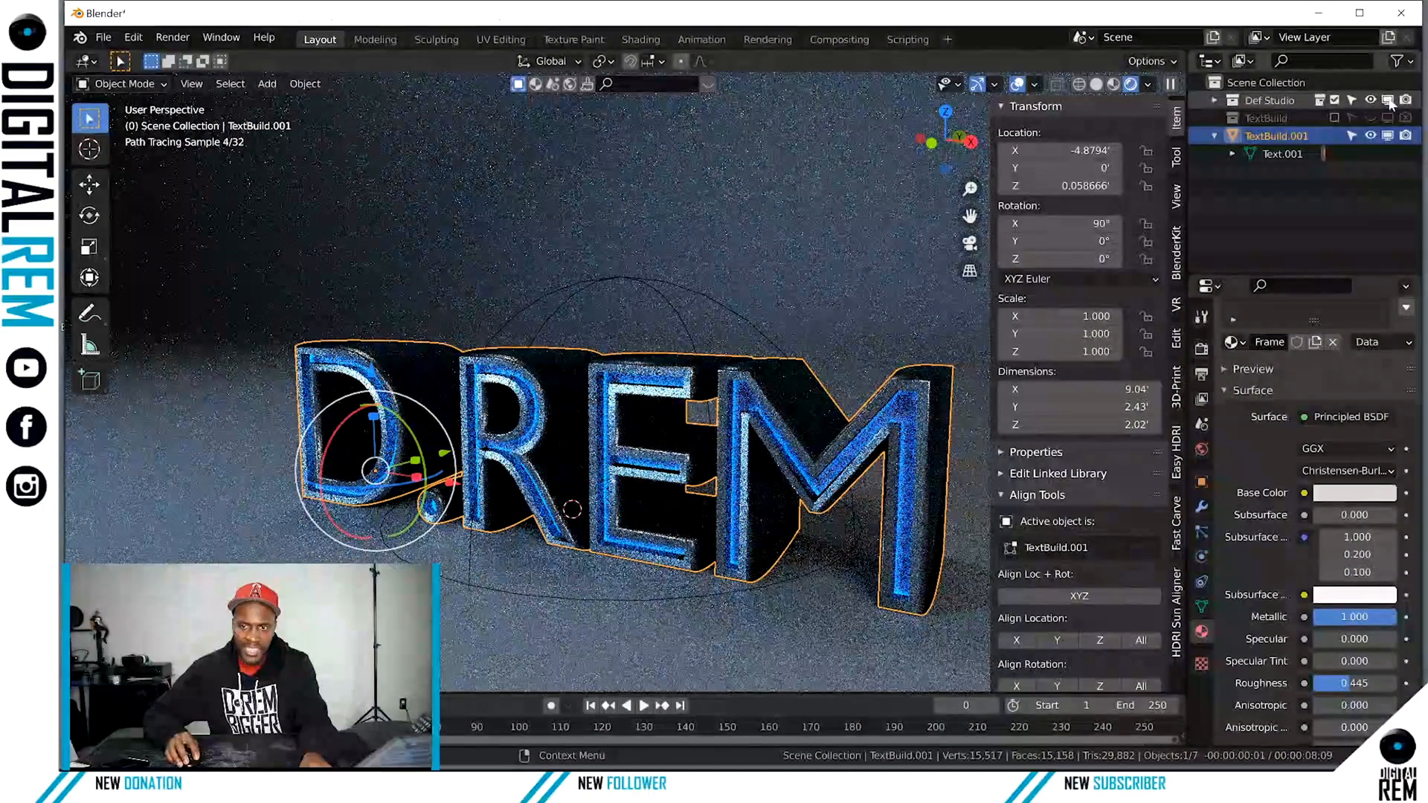
{"action": "left_click", "coordinate": [1388, 100]}
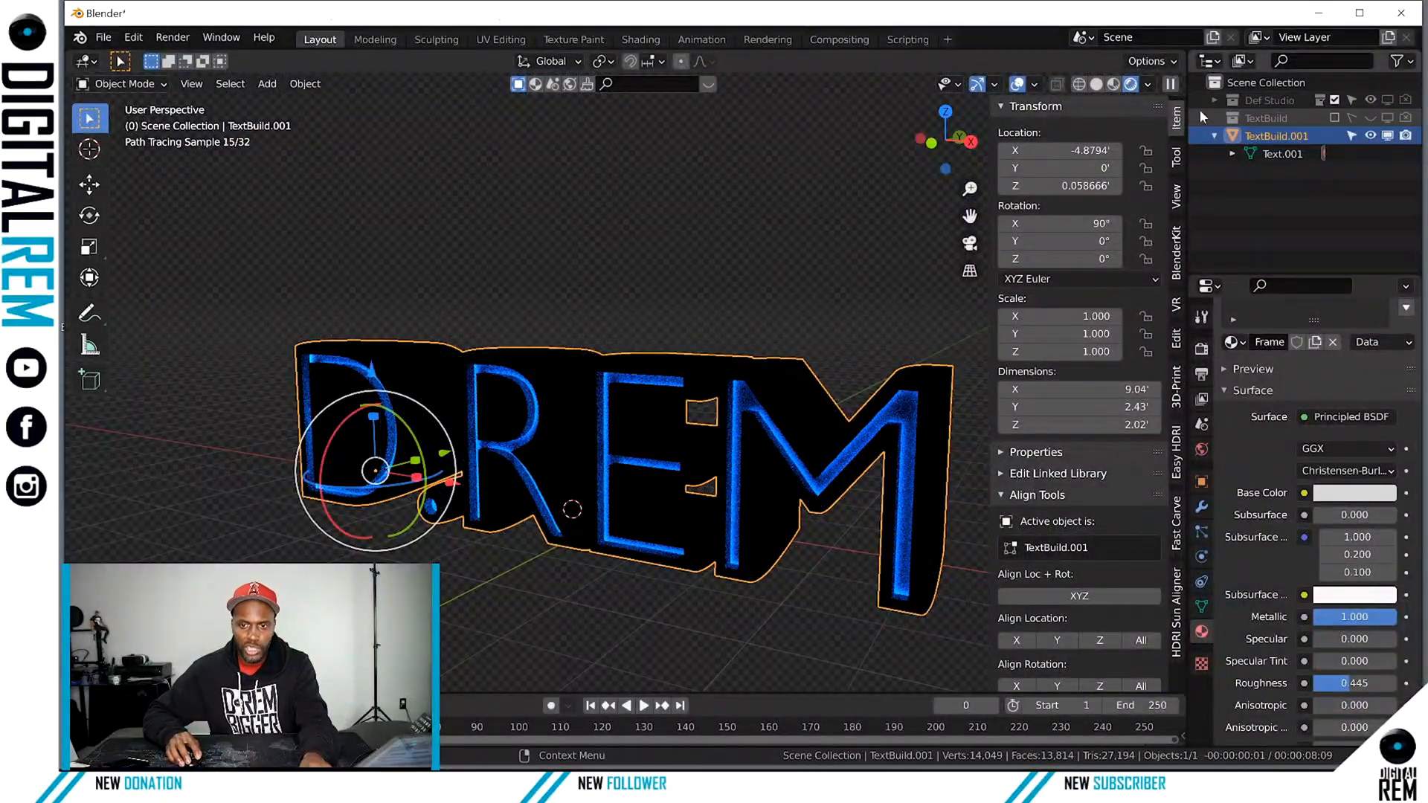
Create world nodes with Easy HDRI and load the HDR Images folder as its image source.
{"action": "left_click", "coordinate": [1176, 454]}
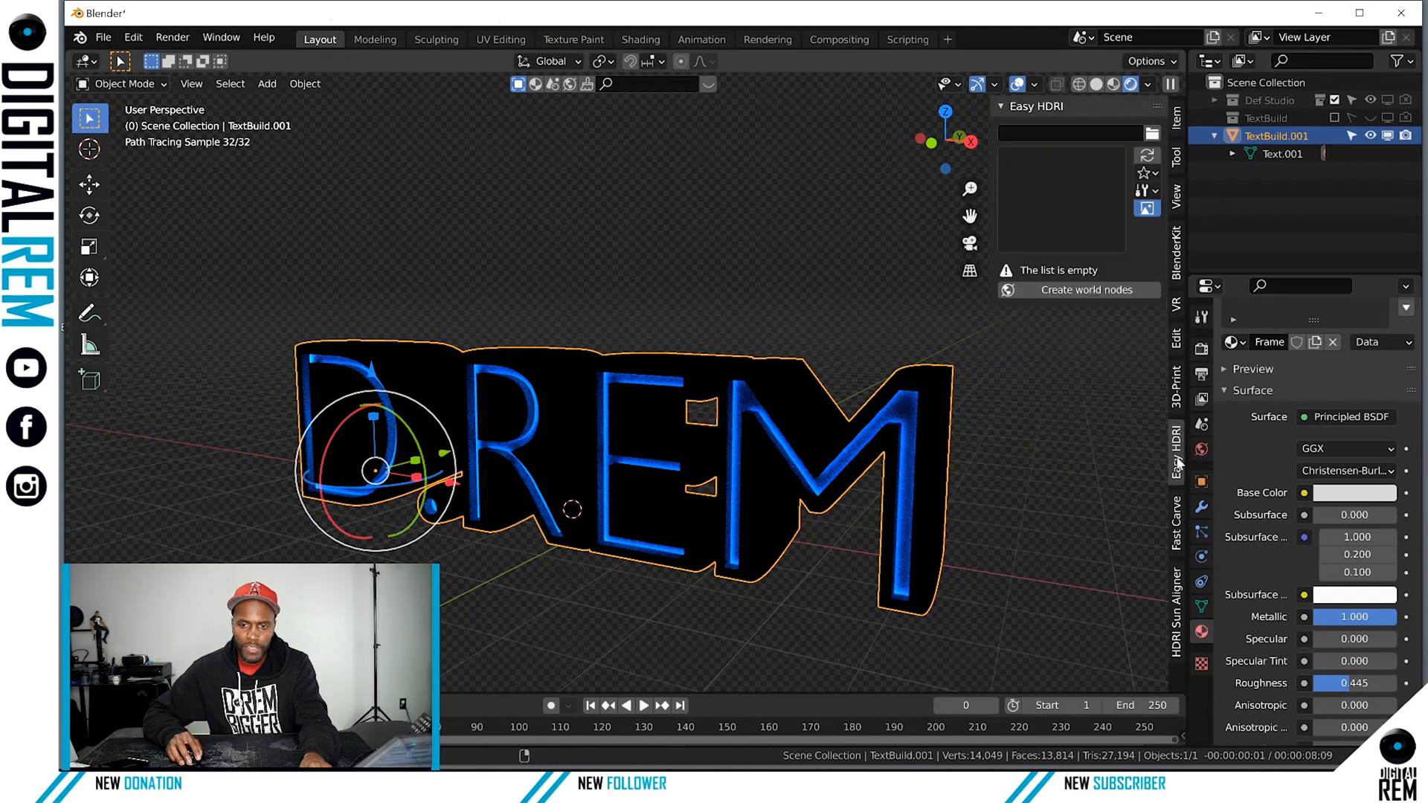
{"action": "left_click", "coordinate": [1060, 290]}
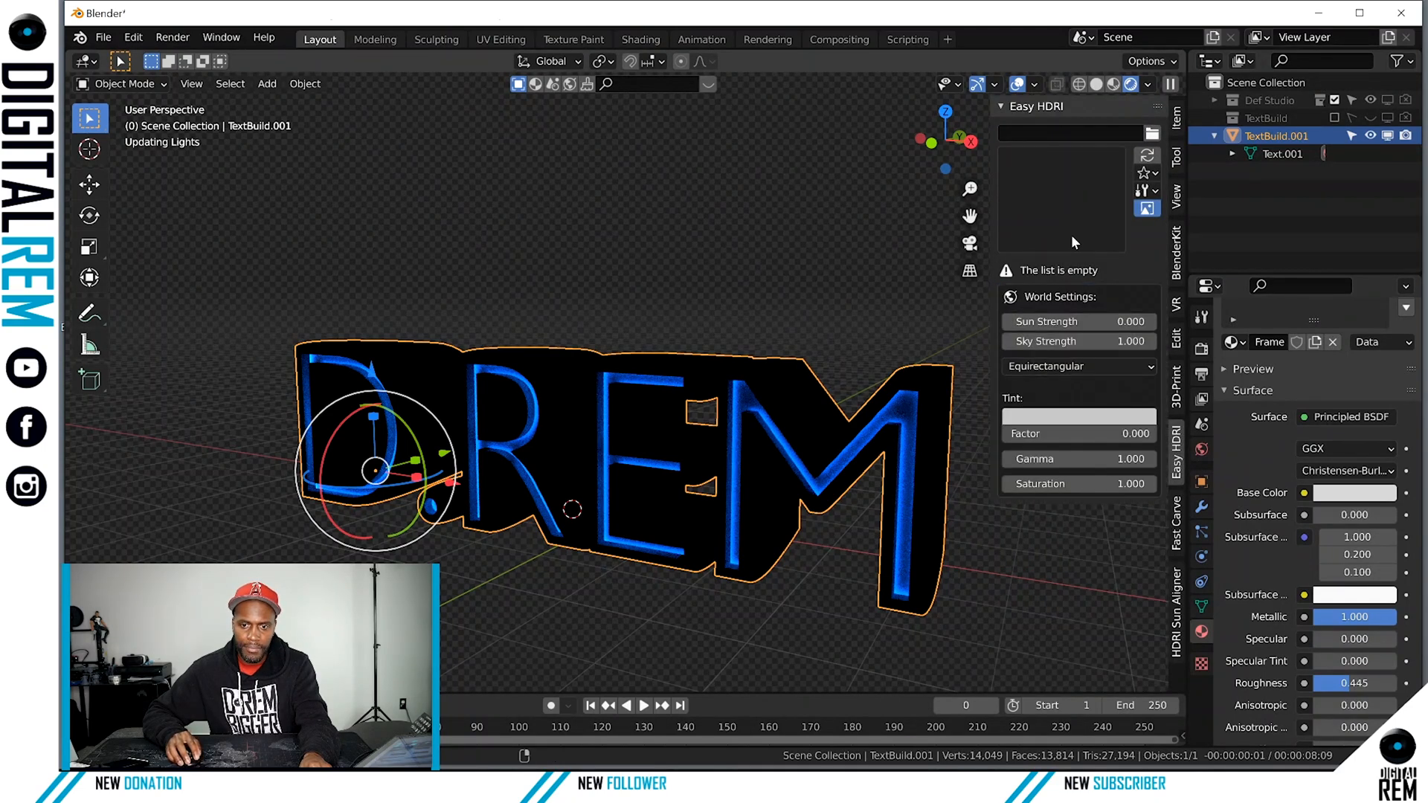
{"action": "left_click", "coordinate": [1152, 135]}
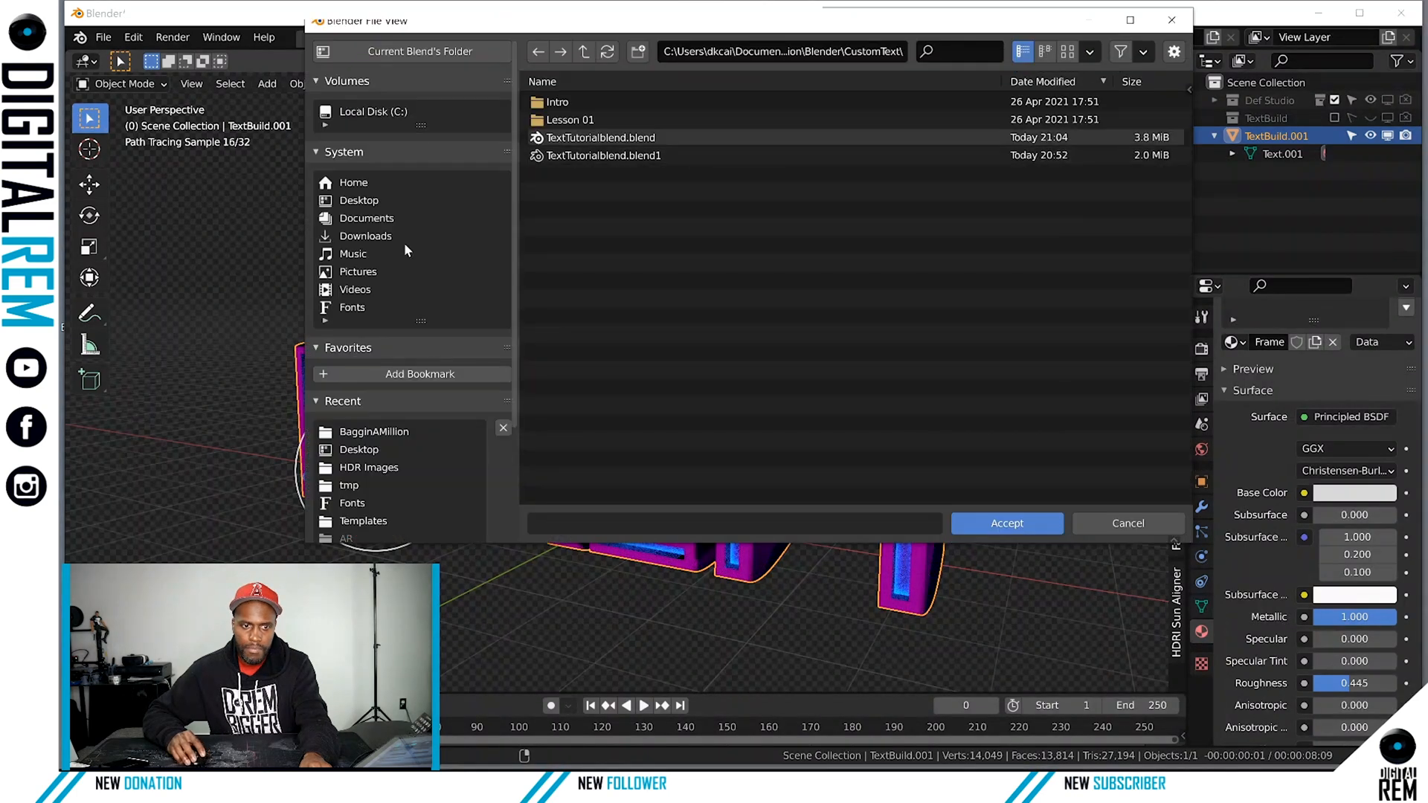
{"action": "left_click", "coordinate": [360, 469]}
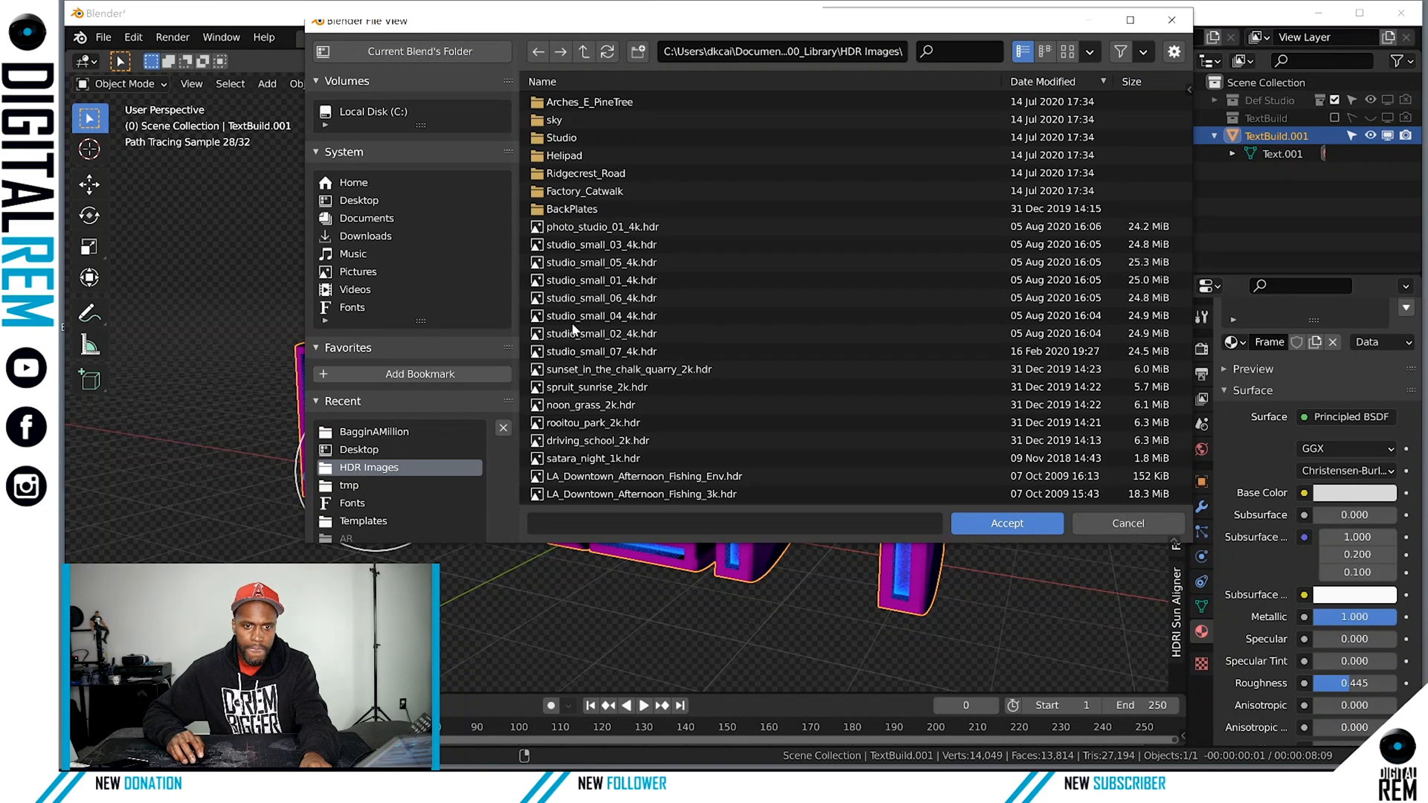
{"action": "scroll", "coordinate": [574, 328], "scroll_direction": "down", "scroll_amount": 4}
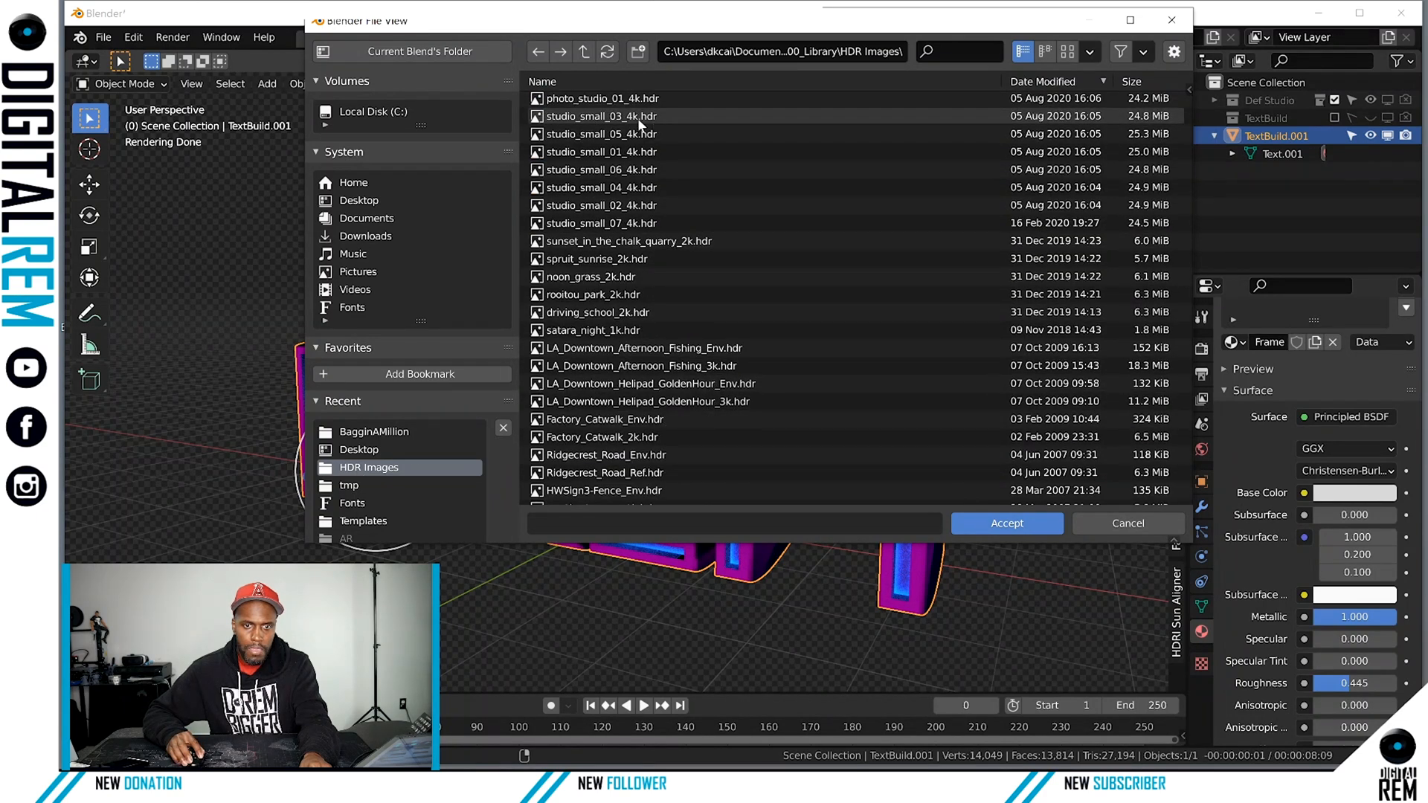
{"action": "left_click", "coordinate": [973, 516]}
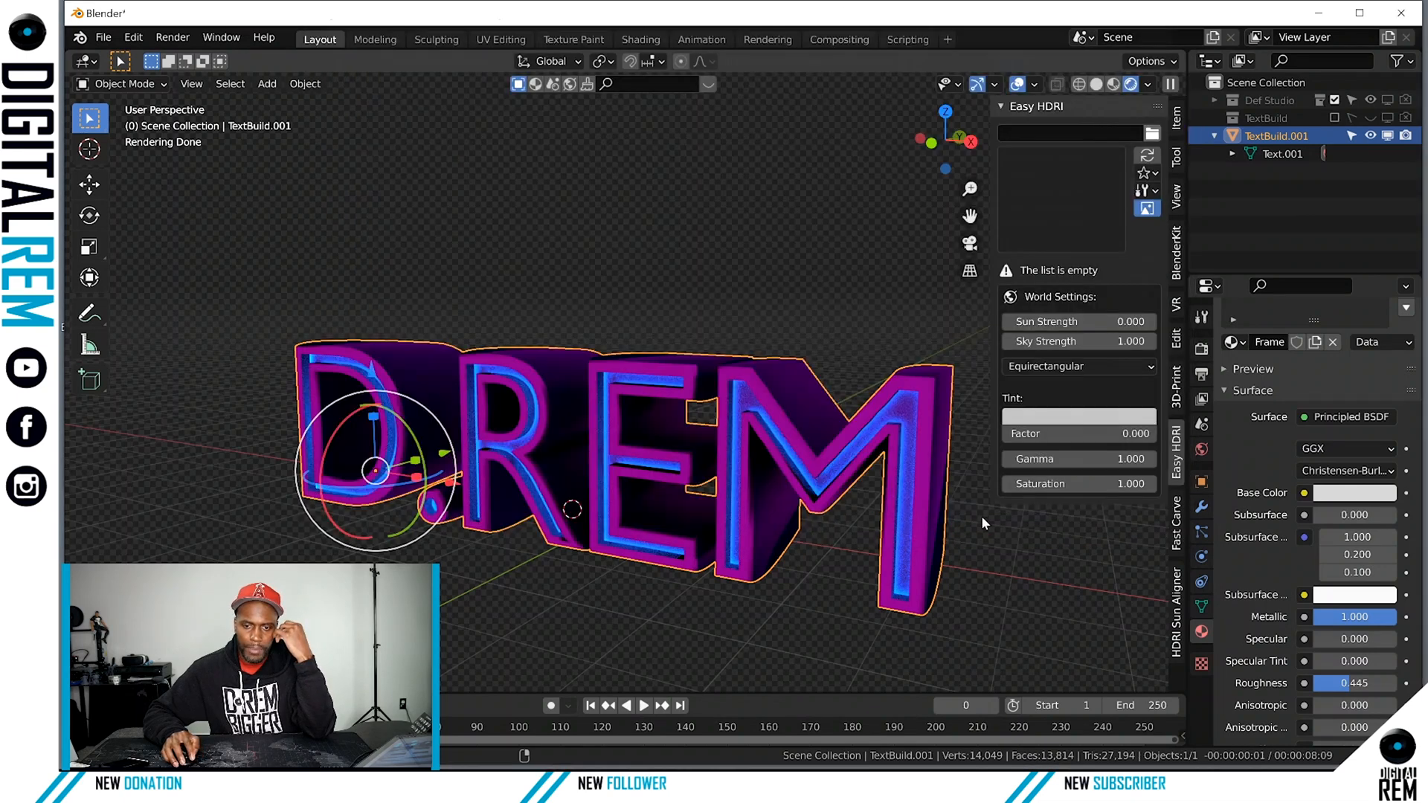
Try studio_small_07_4k.hdr as the world environment, switch to studio_small_04_4k.hdr and check its lighting on the text.
{"action": "left_click", "coordinate": [1061, 218]}
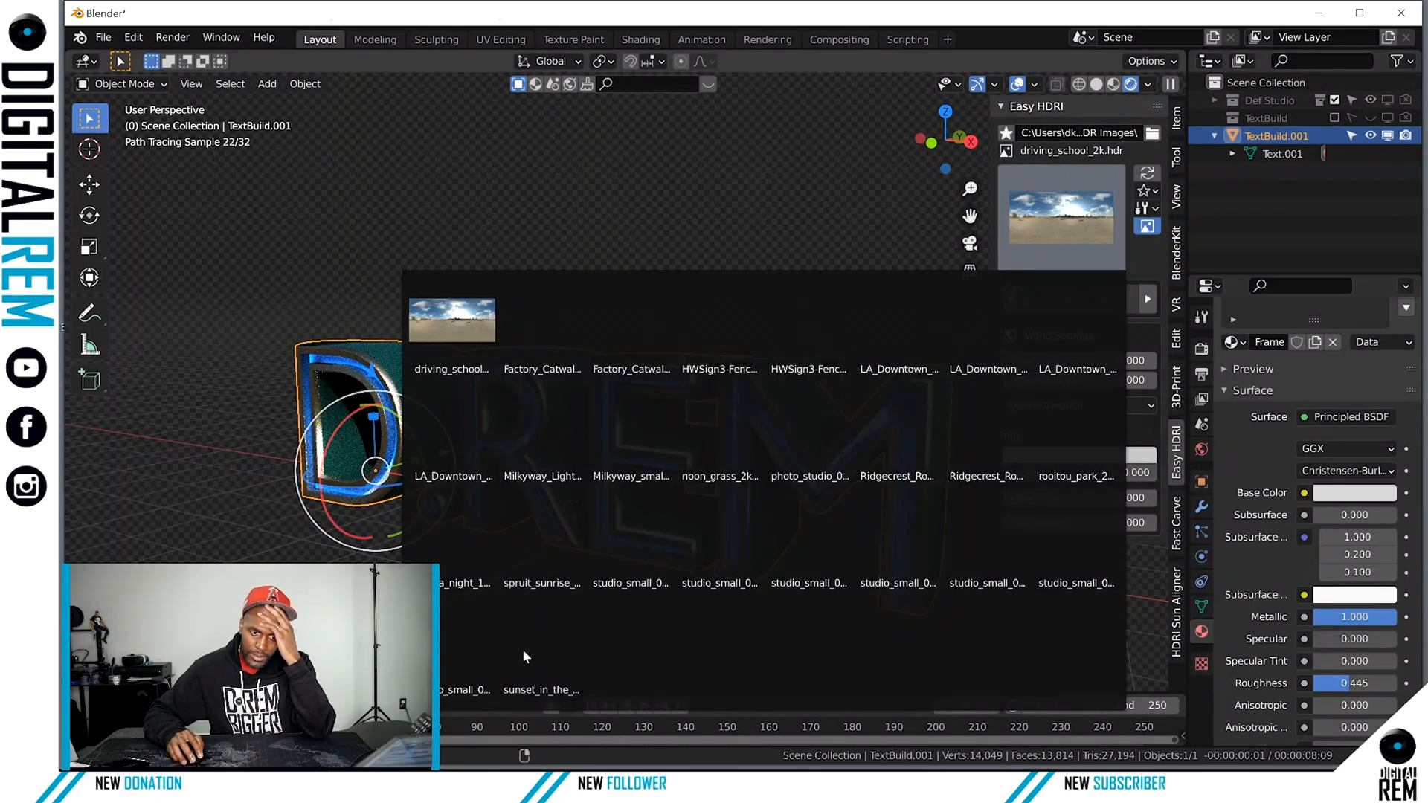
{"action": "left_click", "coordinate": [461, 635]}
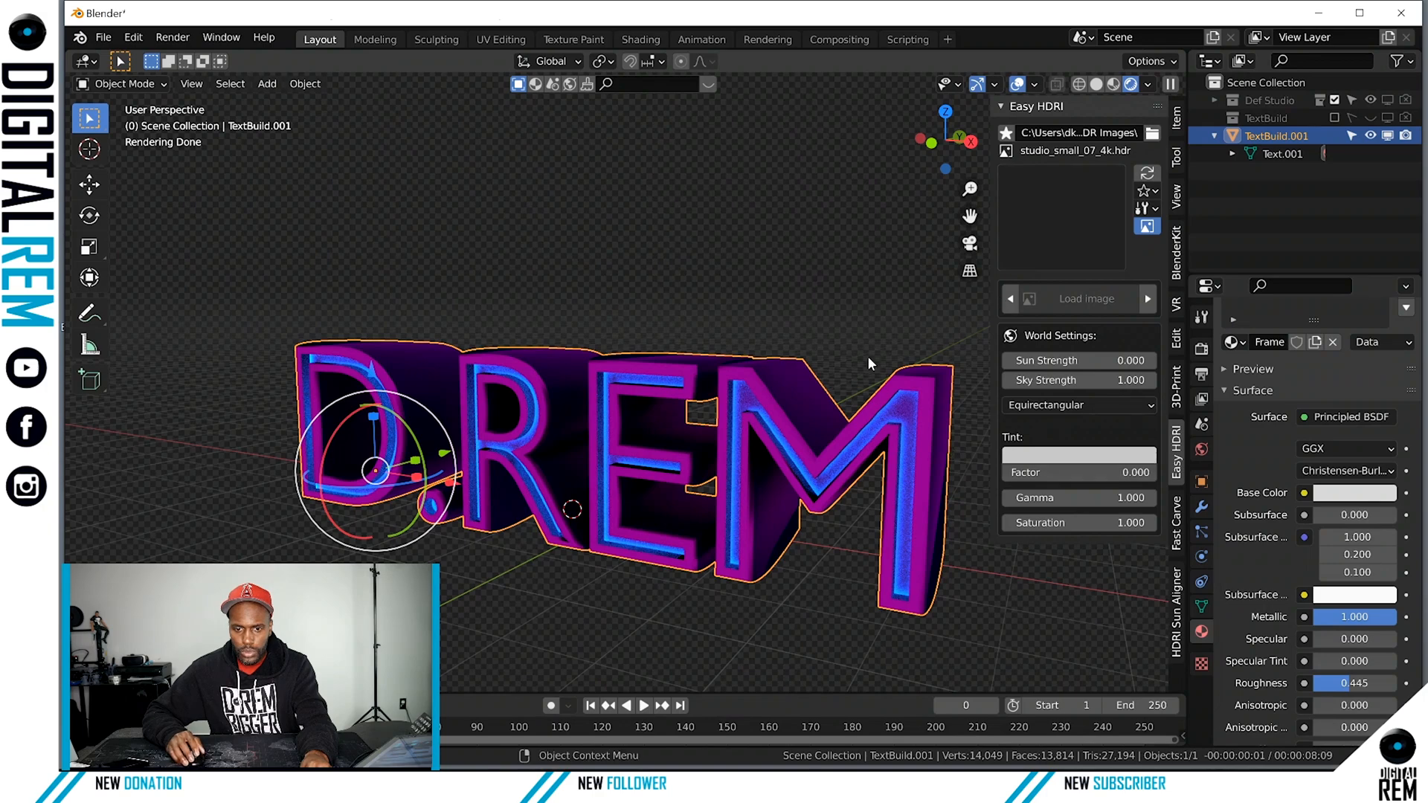
{"action": "middle_click_drag", "start_coordinate": [867, 356], "coordinate": [812, 348]}
{"action": "left_click", "coordinate": [1074, 213]}
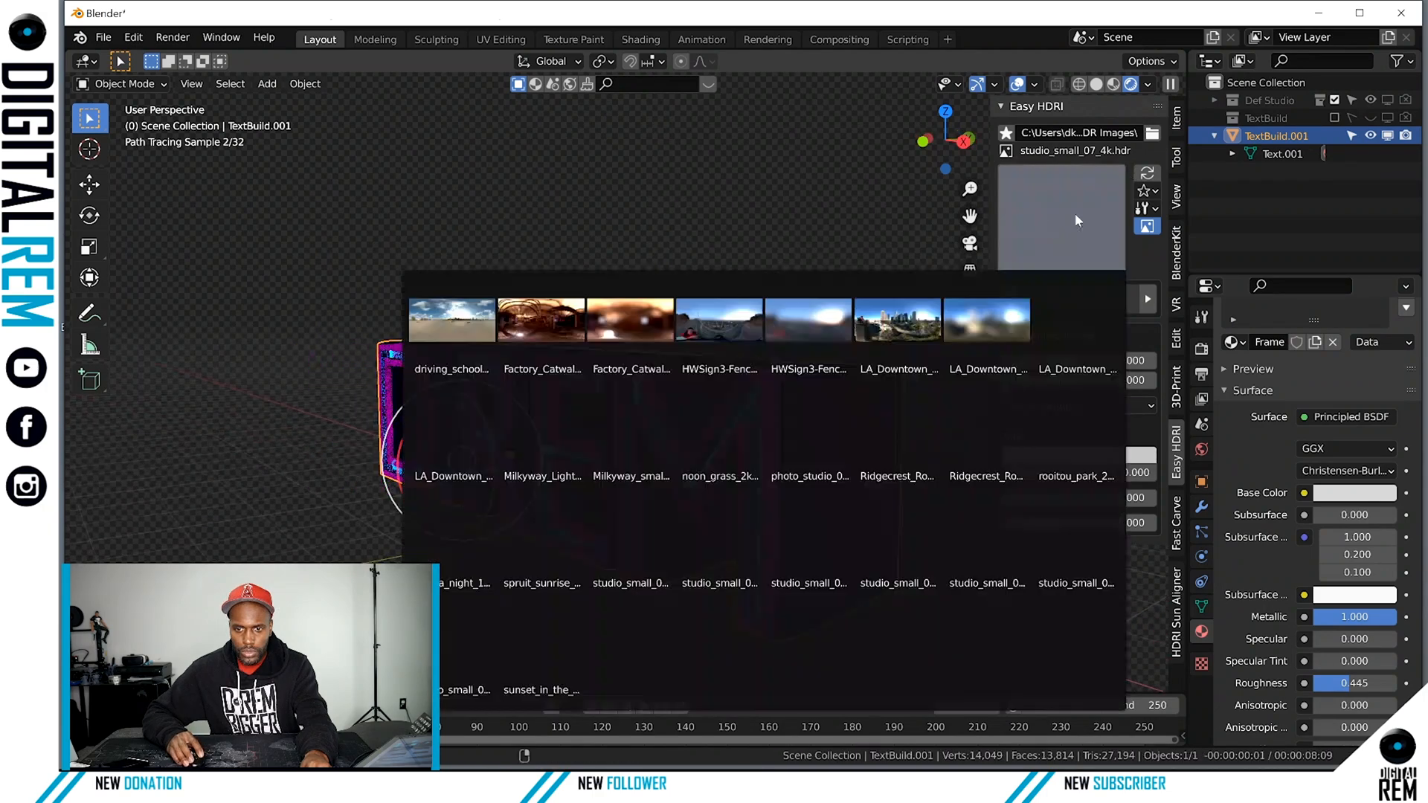
{"action": "left_click", "coordinate": [877, 568]}
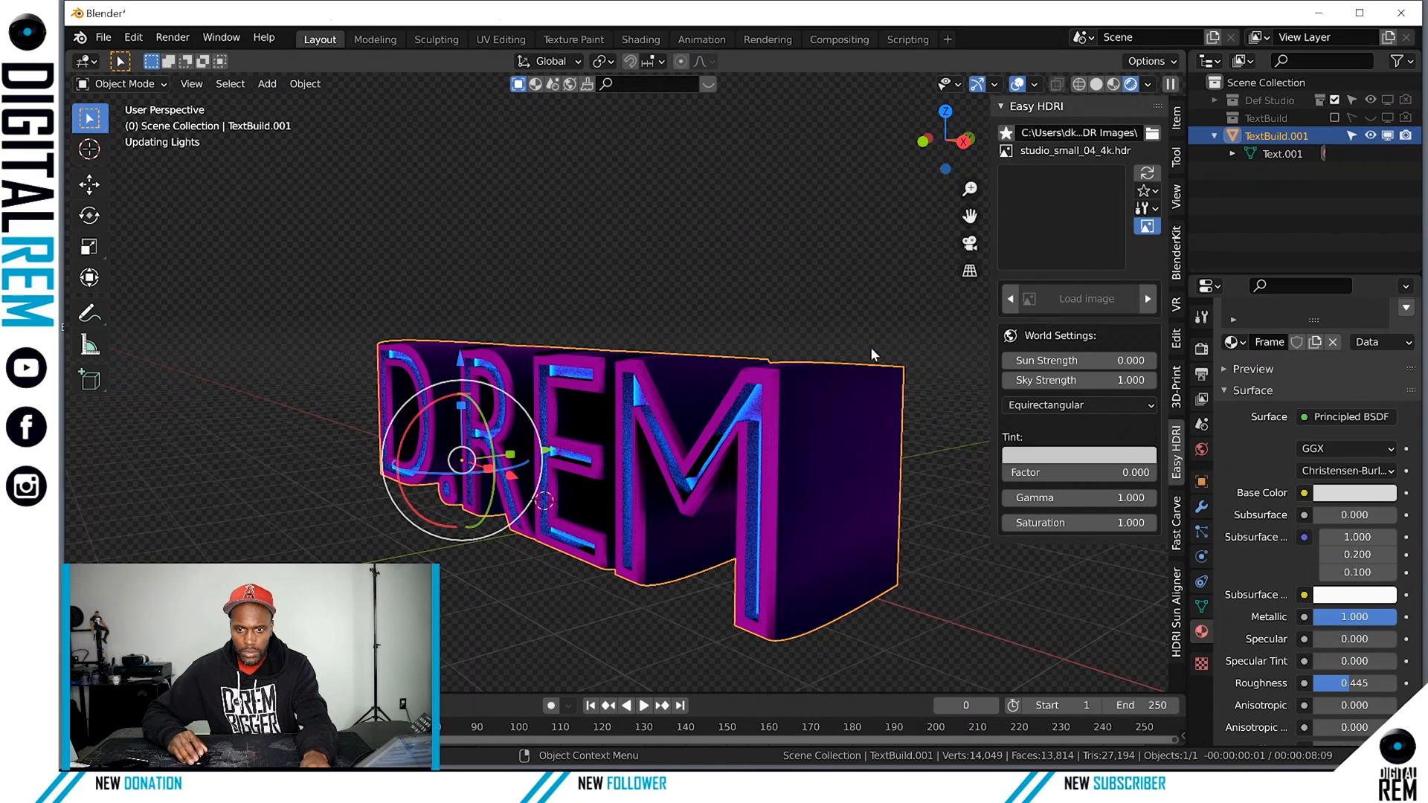
{"action": "mouse_move", "coordinate": [764, 315]}
{"action": "middle_mouse_down"}
{"action": "mouse_move", "coordinate": [943, 350]}
{"action": "mouse_move", "coordinate": [1083, 208]}
{"action": "middle_mouse_up"}
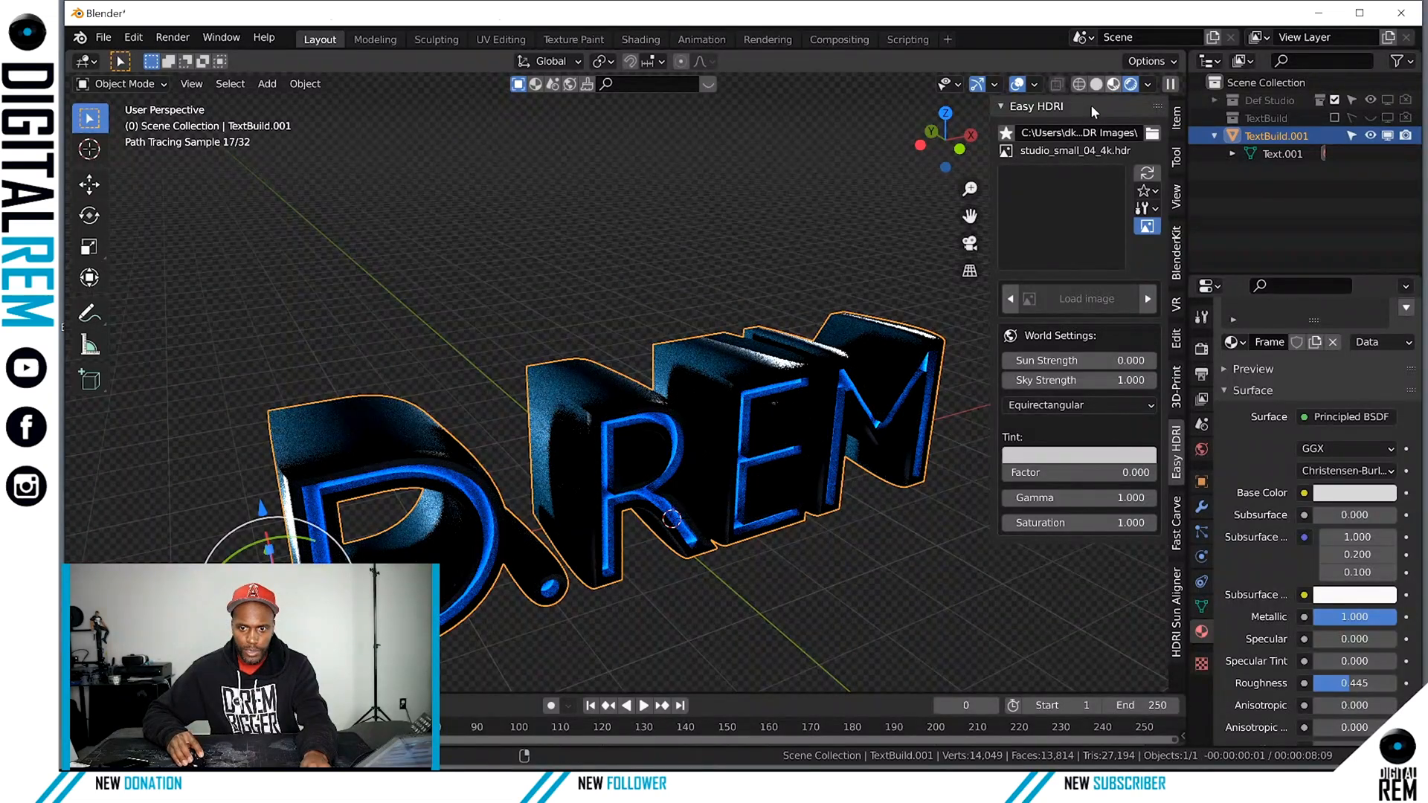
Switch the viewport to material preview and load studio_small_01_4k.hdr as the world environment image.
{"action": "left_click", "coordinate": [1113, 84]}
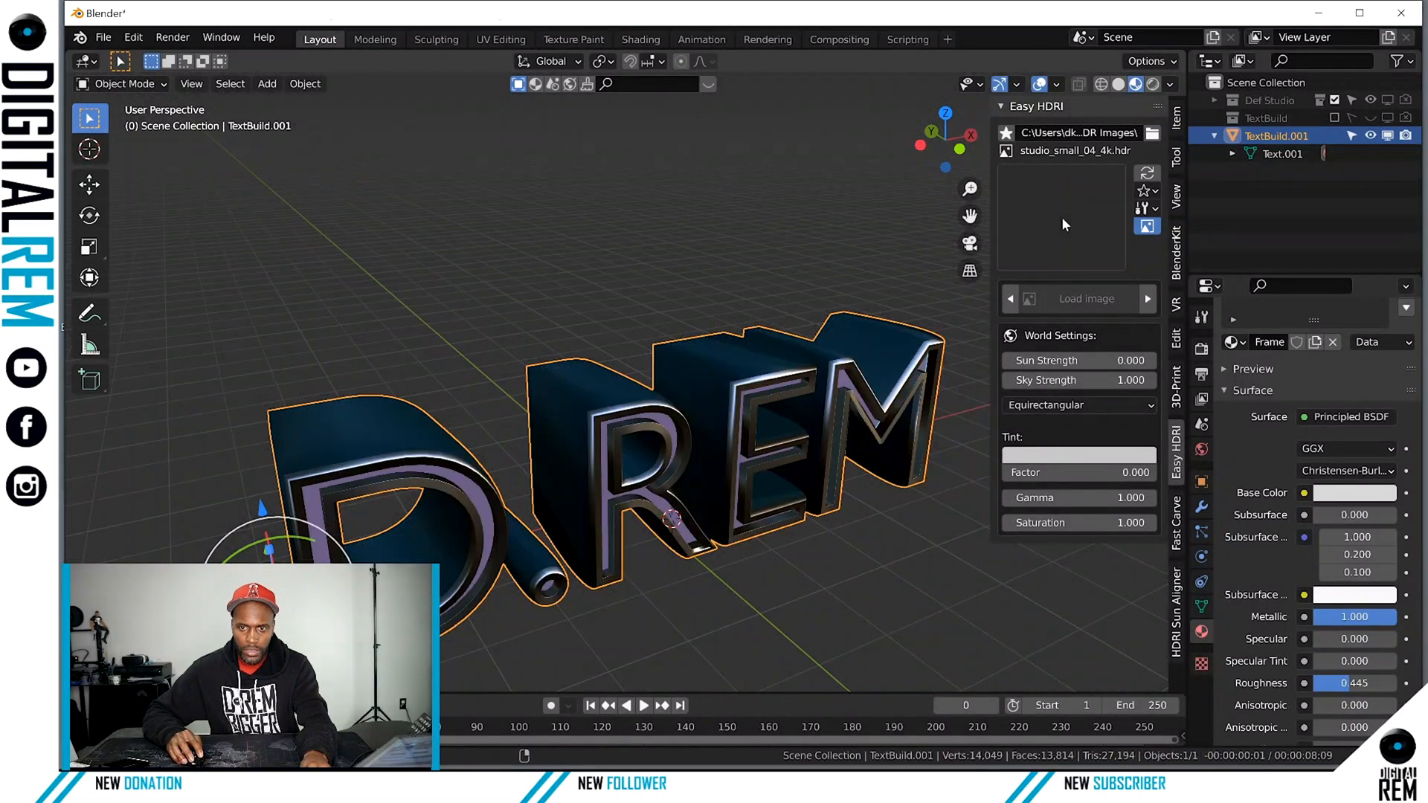
{"action": "left_click", "coordinate": [1062, 223]}
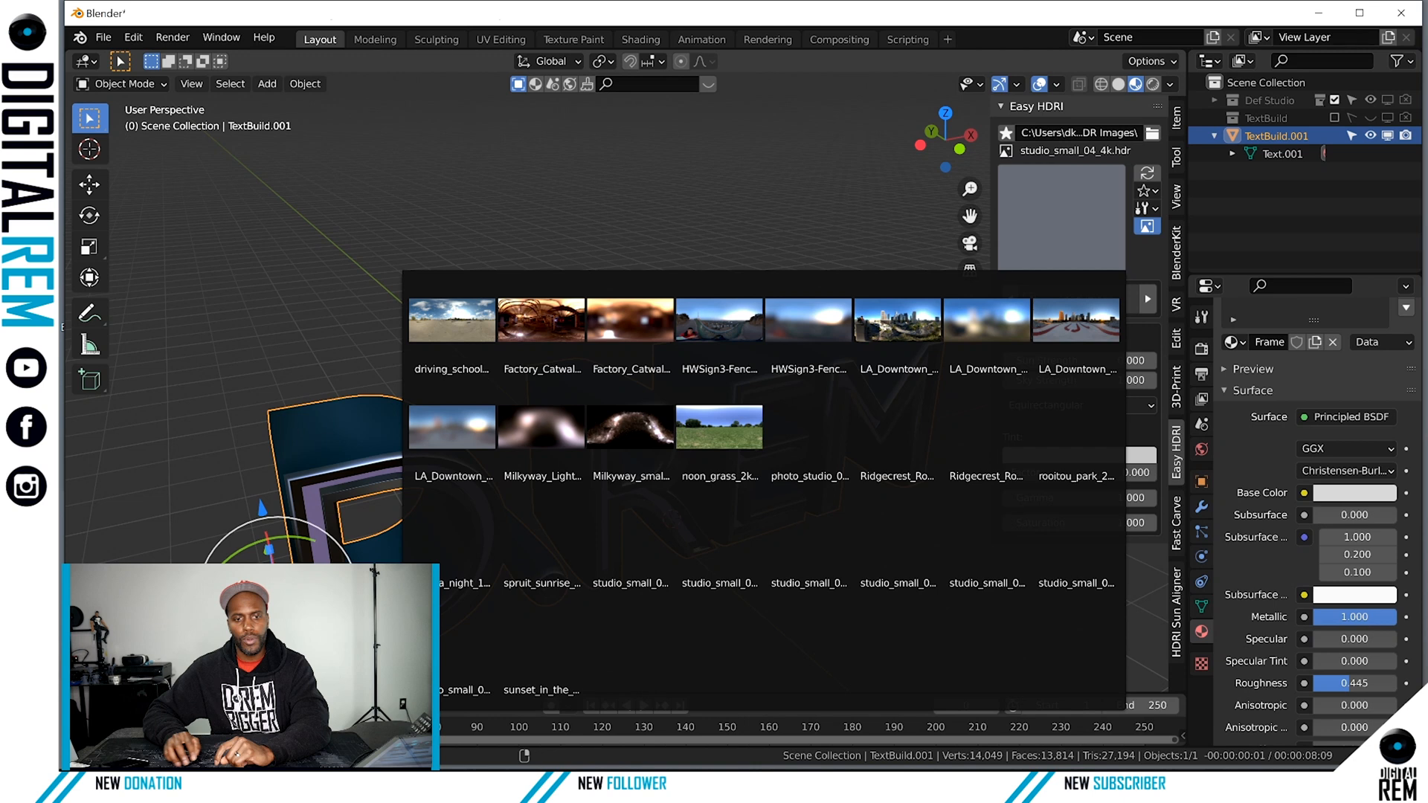
{"action": "left_click", "coordinate": [666, 542]}
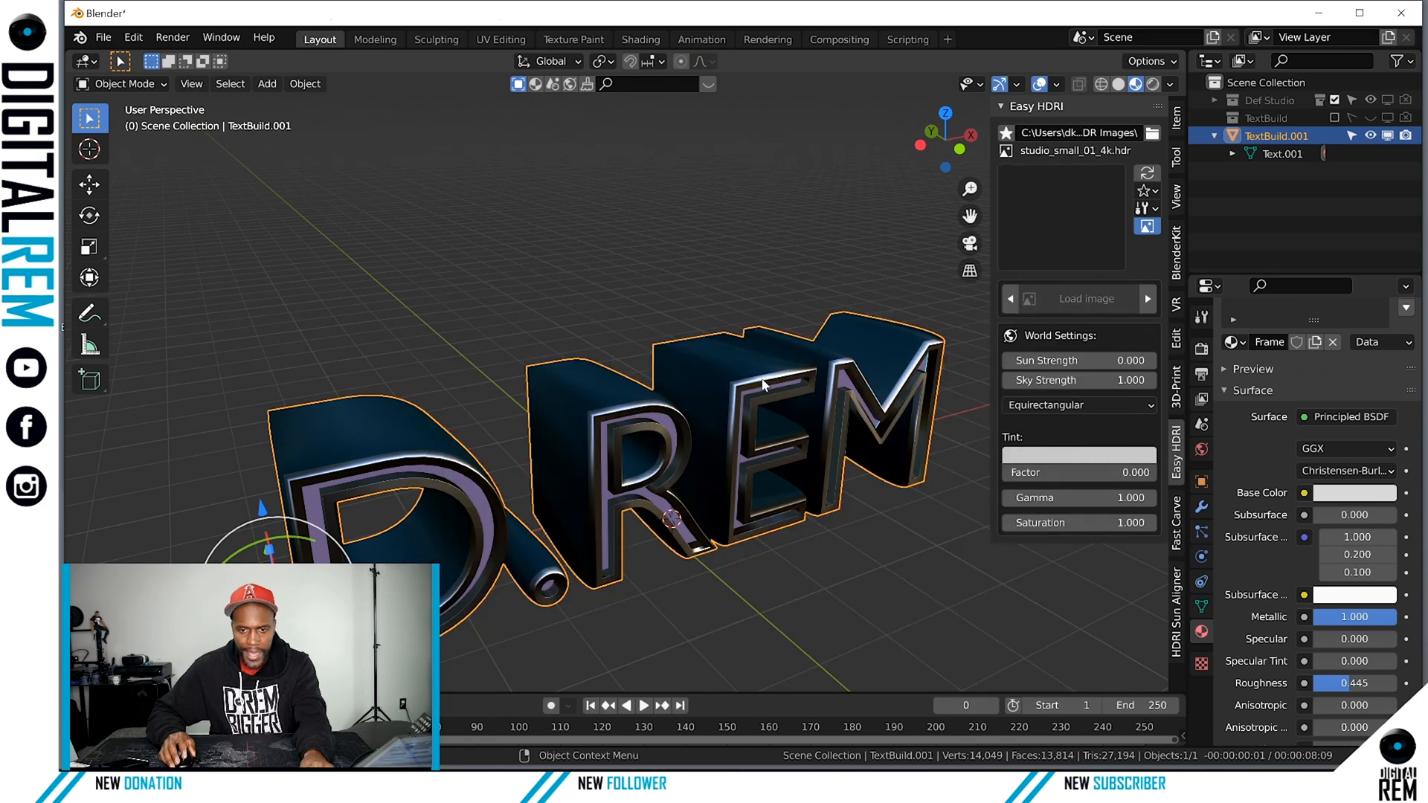
{"action": "middle_click_drag", "start_coordinate": [764, 384], "coordinate": [900, 311]}
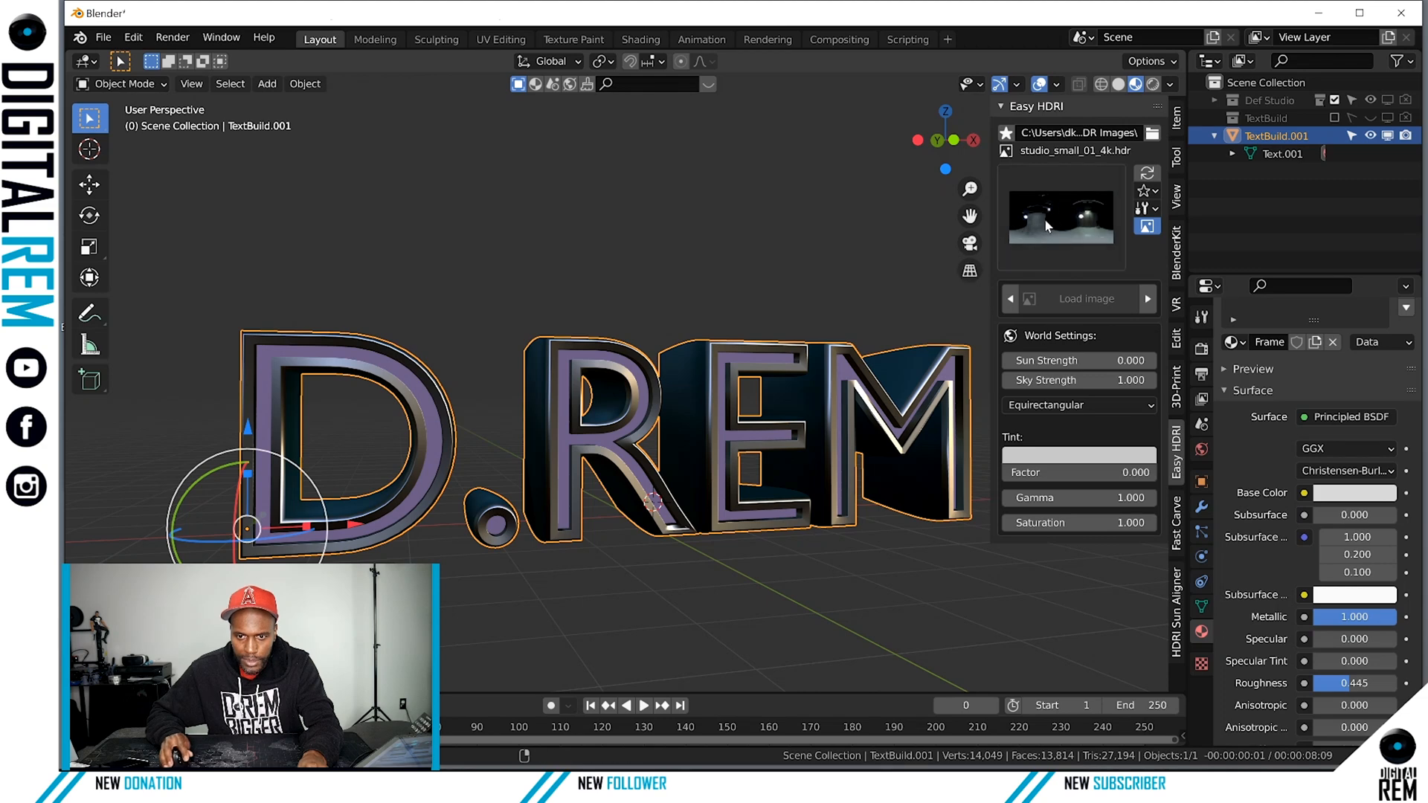
{"action": "middle_click_drag", "start_coordinate": [762, 416], "coordinate": [676, 411]}
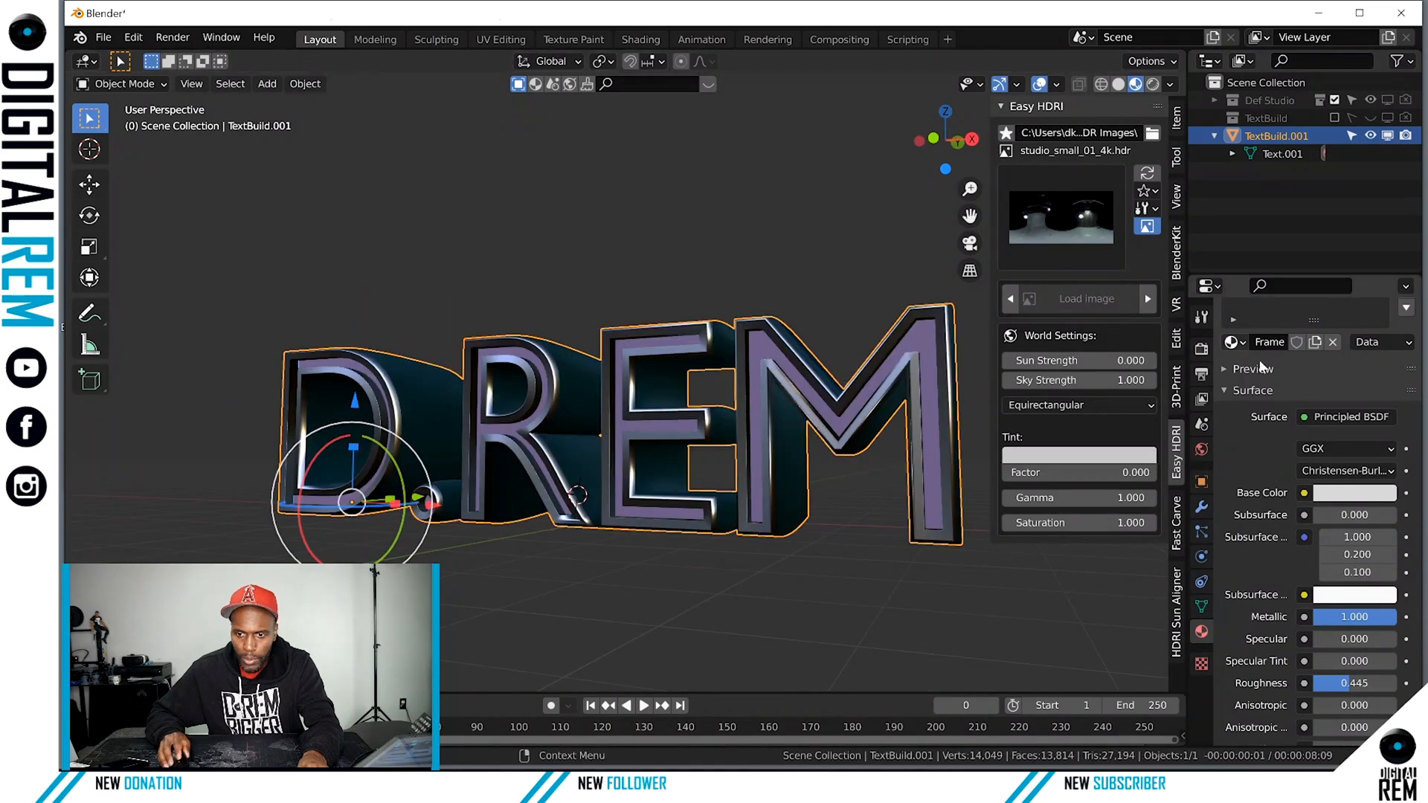
Desaturate the base color of Face Mat by setting its saturation to 0.000, and check the text faces from several angles.
{"action": "scroll", "coordinate": [1259, 359], "scroll_direction": "up", "scroll_amount": 2}
{"action": "scroll", "coordinate": [1224, 454], "scroll_direction": "up", "scroll_amount": 1}
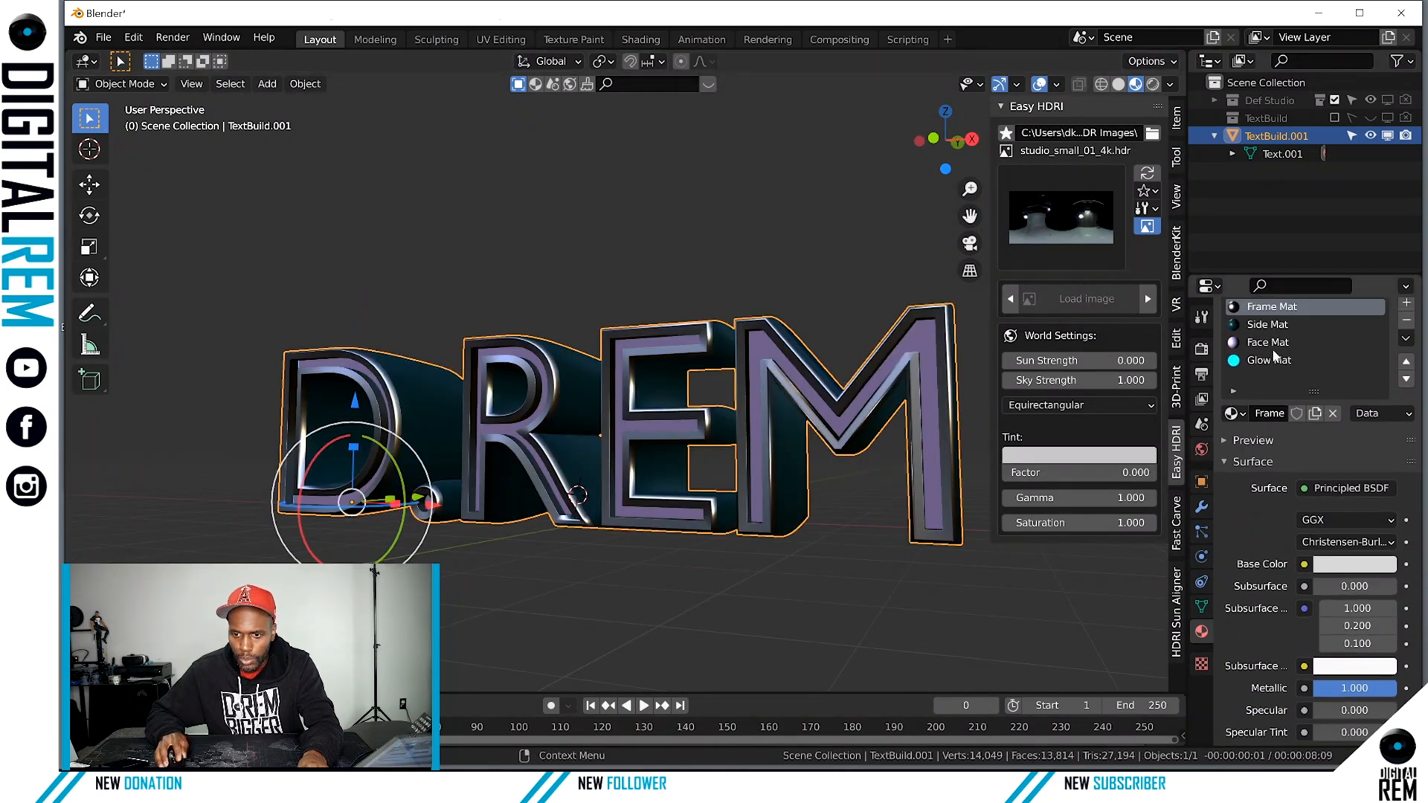
{"action": "left_click", "coordinate": [1280, 343]}
{"action": "left_click", "coordinate": [1345, 567]}
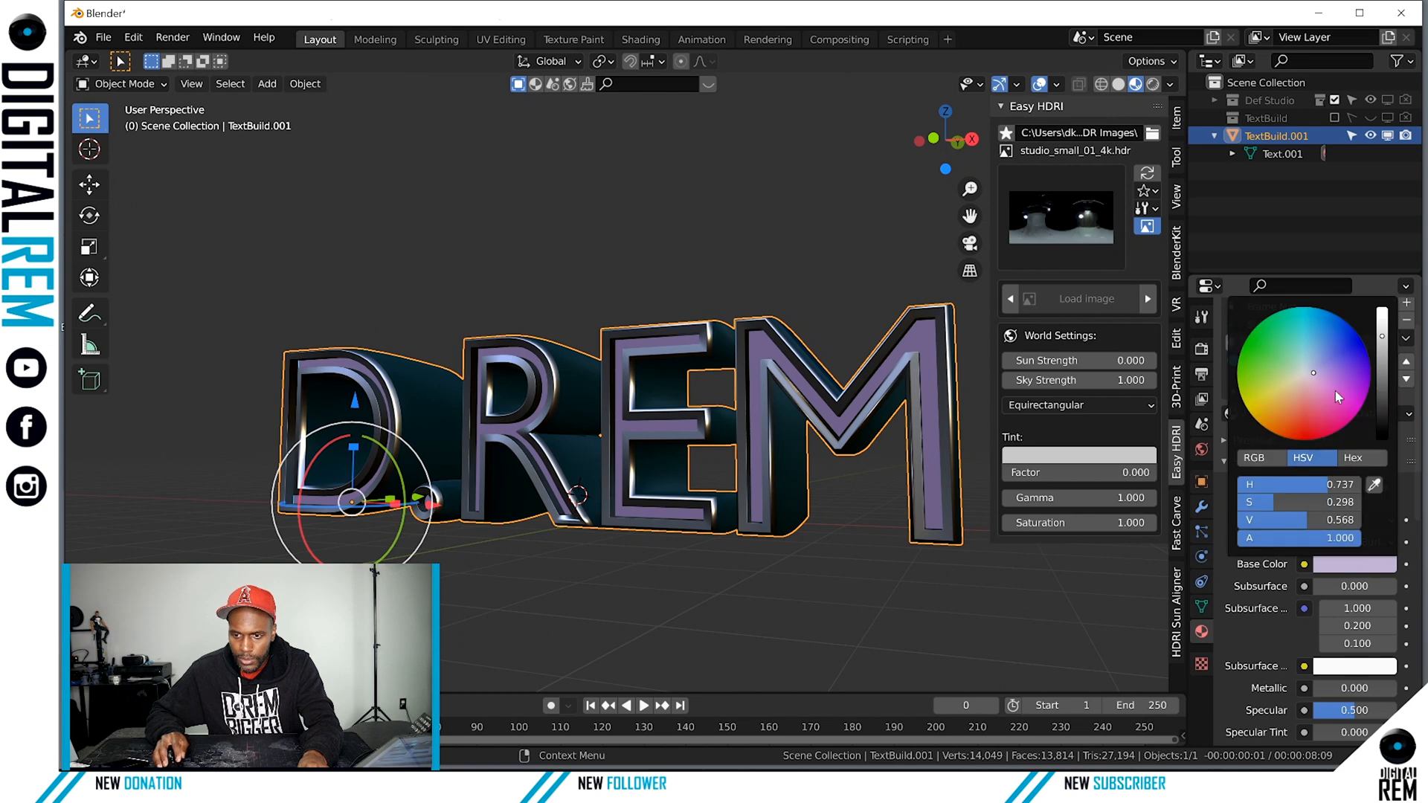
{"action": "left_click_drag", "start_coordinate": [1295, 502], "coordinate": [1249, 502]}
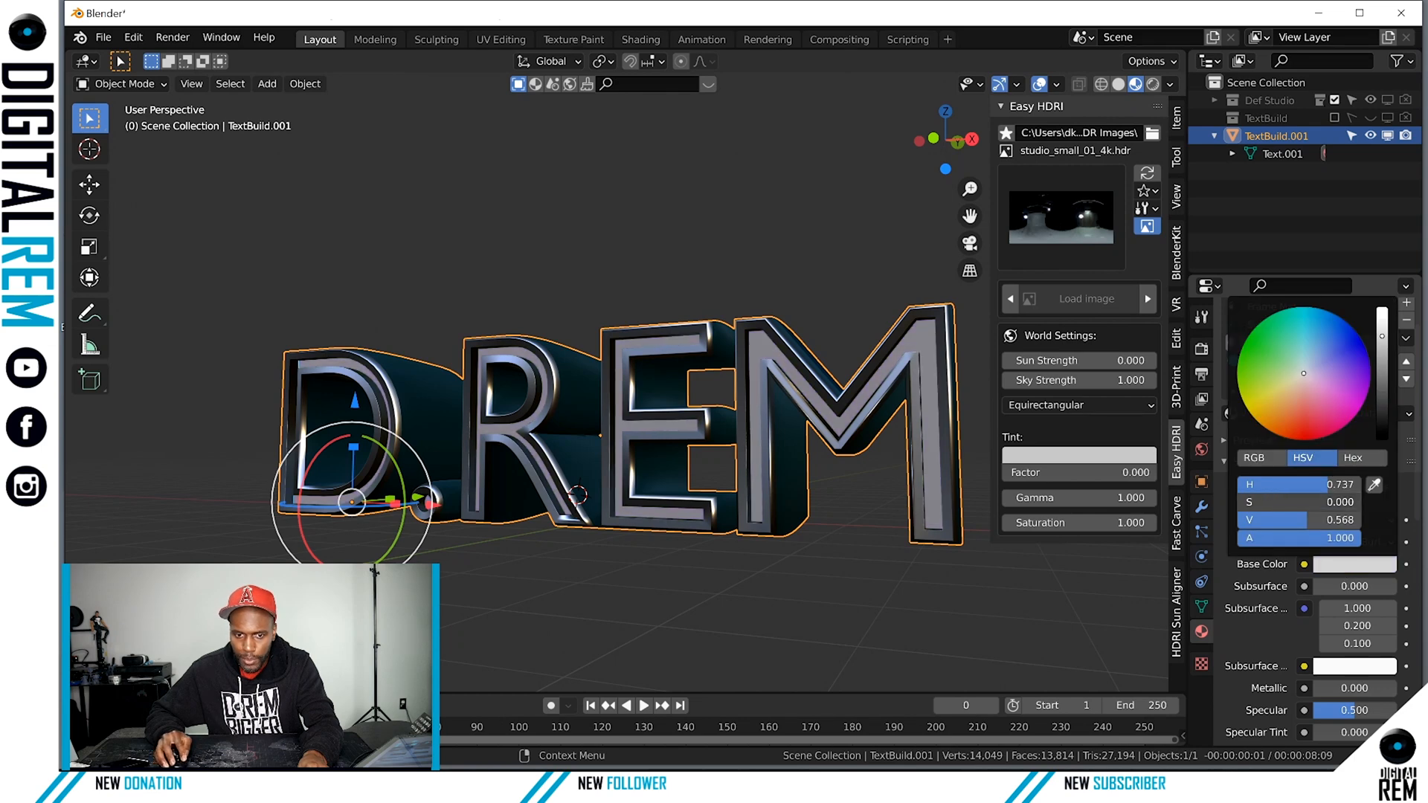
{"action": "middle_click_drag", "start_coordinate": [800, 435], "coordinate": [770, 465]}
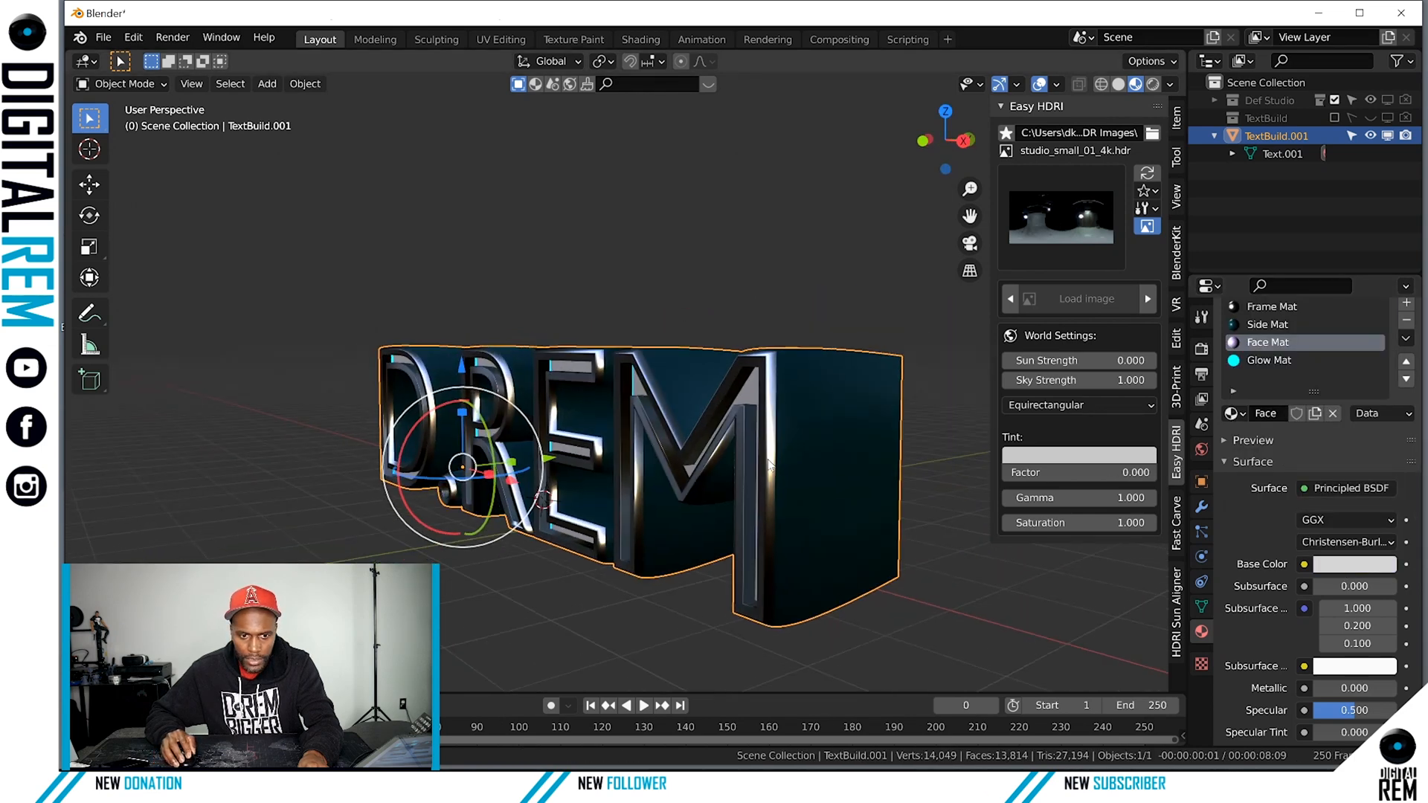
{"action": "left_click", "coordinate": [751, 283]}
{"action": "middle_click_drag", "start_coordinate": [766, 271], "coordinate": [959, 269]}
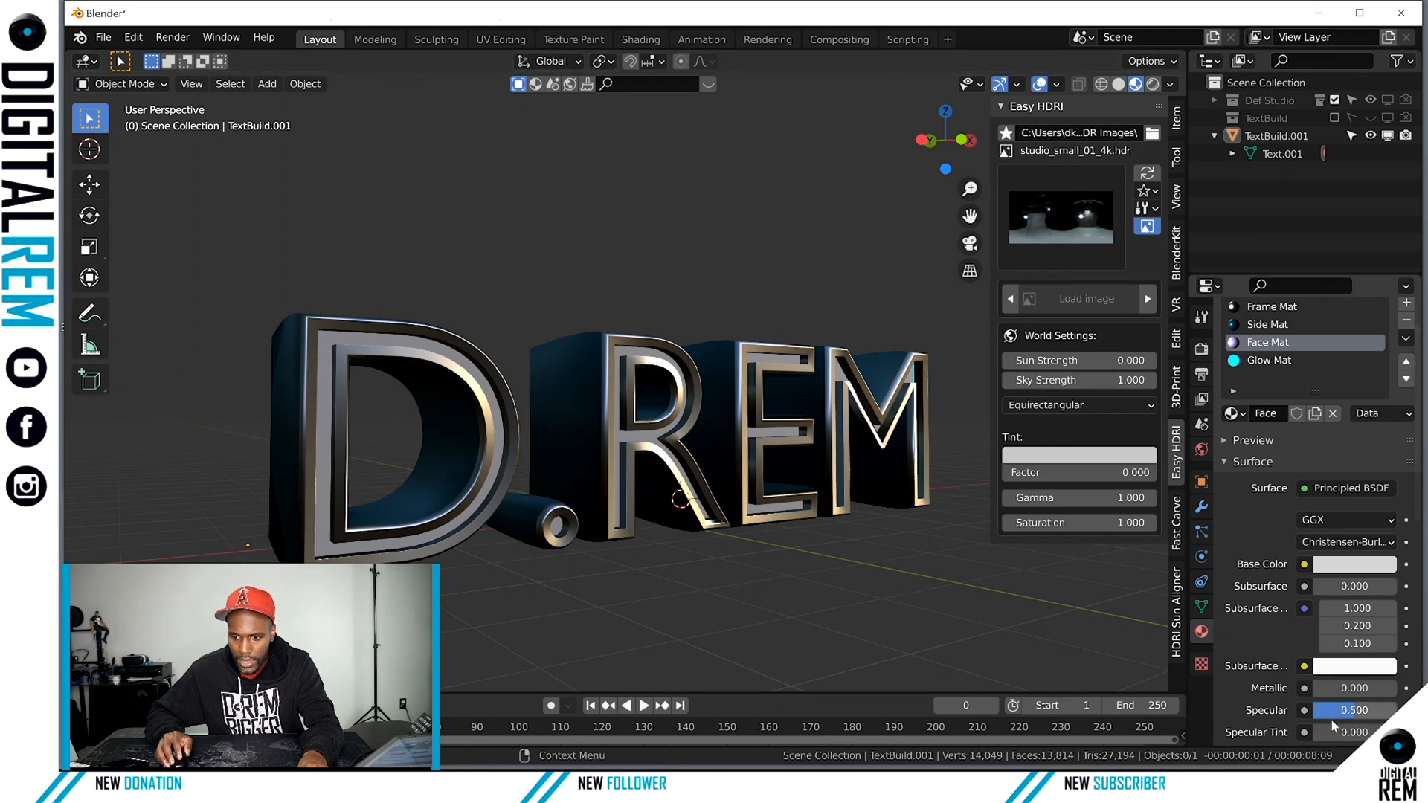
Try metallic 1.000 on Face Mat, return it to 0.000, and set the material's roughness to 1.000.
{"action": "scroll", "coordinate": [1323, 732], "scroll_direction": "down", "scroll_amount": 2}
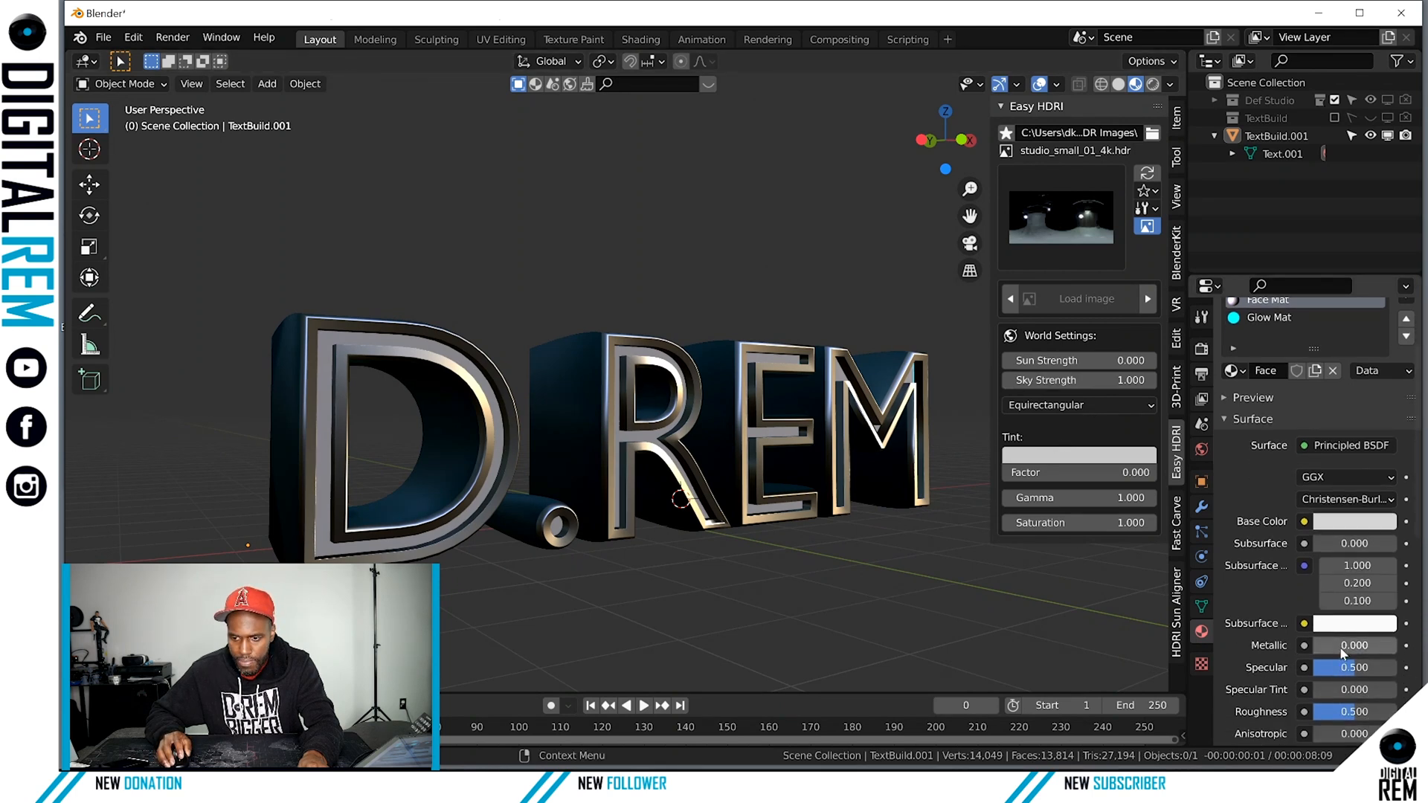
{"action": "left_click_drag", "start_coordinate": [1343, 646], "coordinate": [1399, 645]}
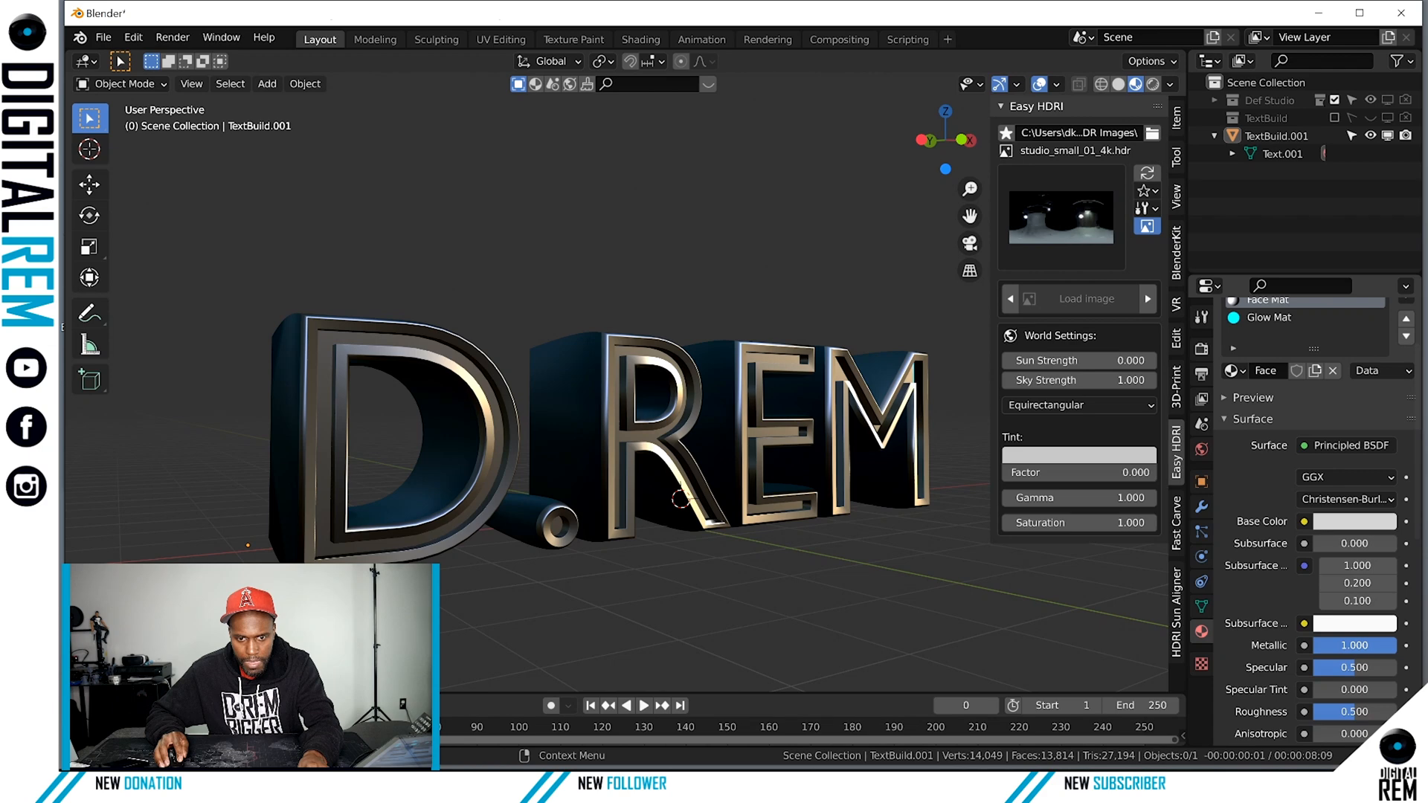
{"action": "left_click_drag", "start_coordinate": [1389, 646], "coordinate": [1313, 646]}
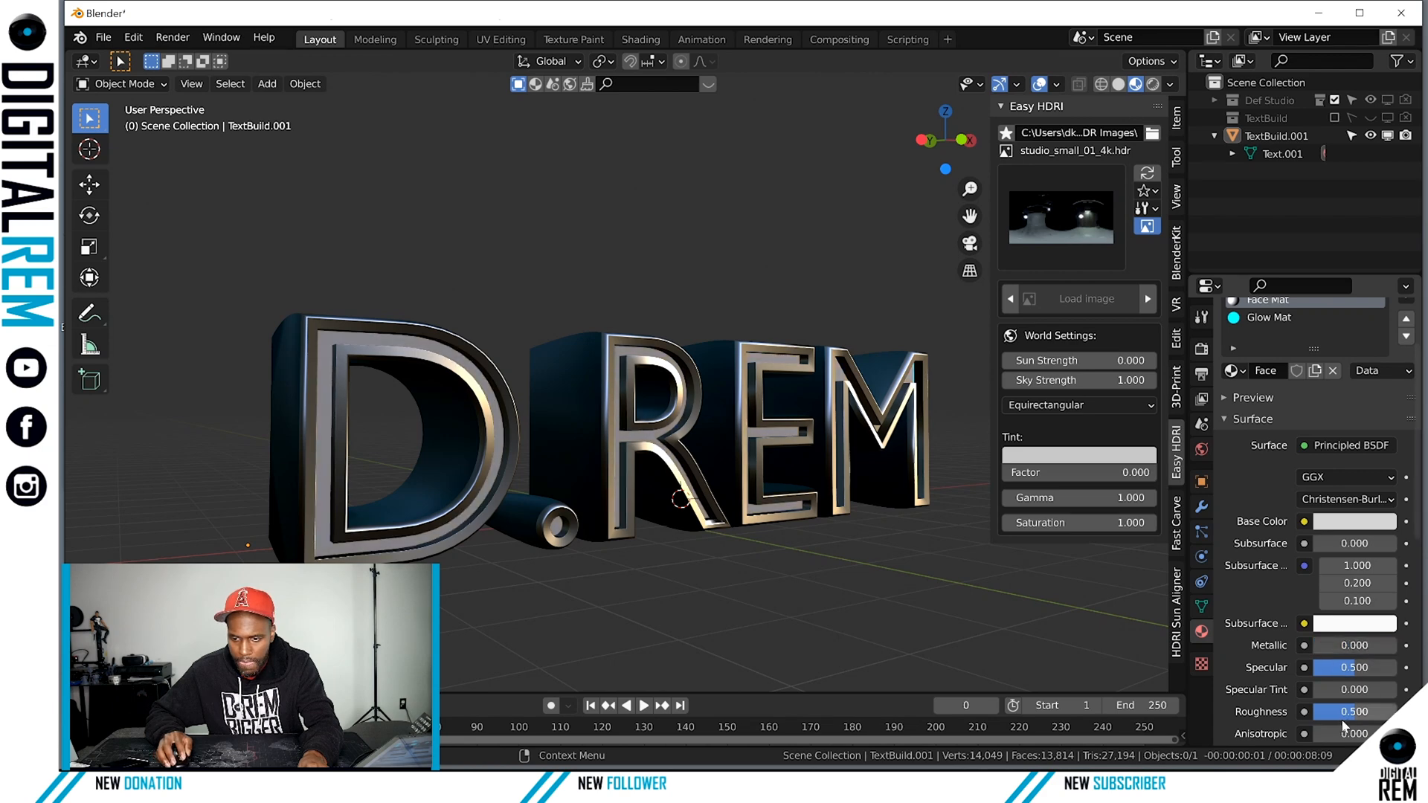
{"action": "left_click_drag", "start_coordinate": [1344, 716], "coordinate": [1397, 716]}
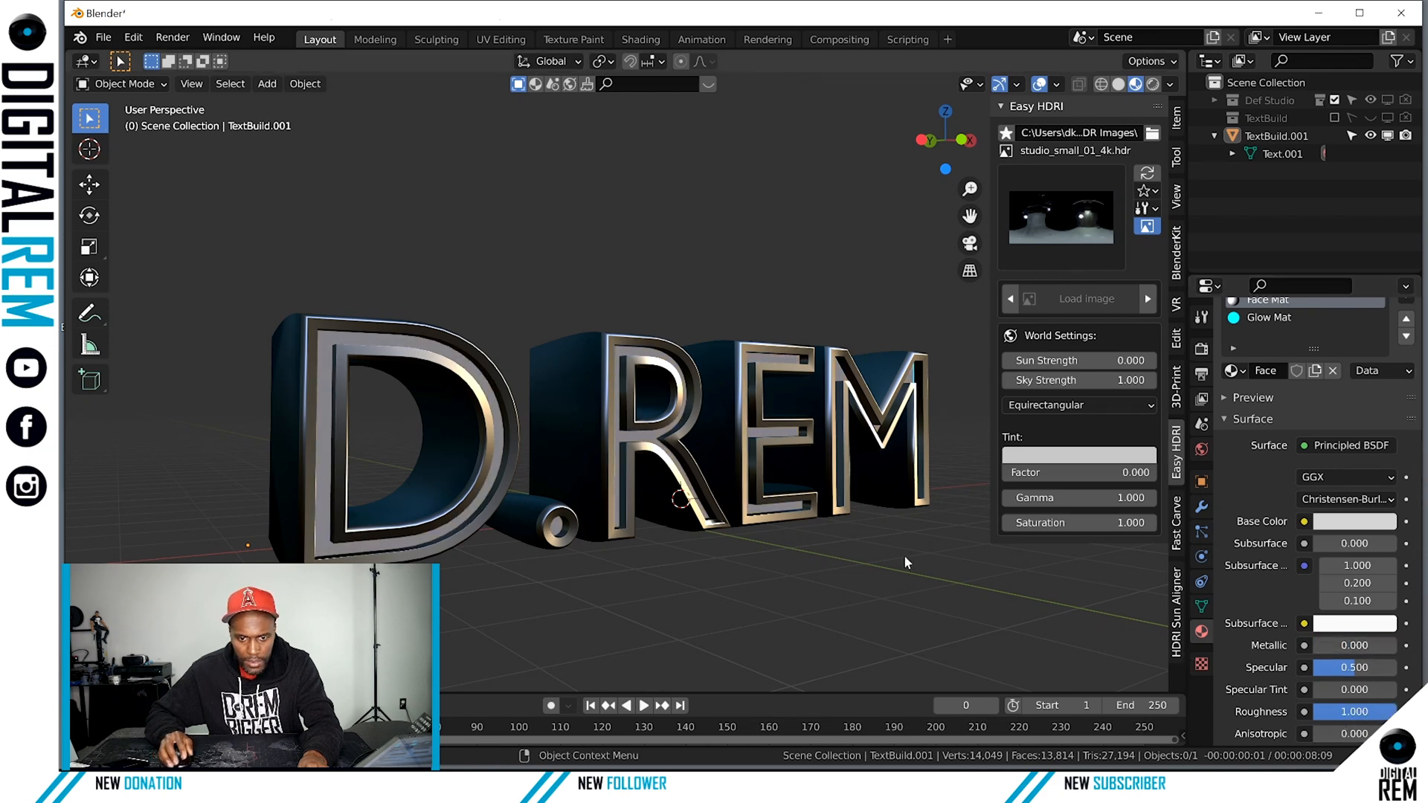
Select the text again and set the roughness of Side Mat to 1.000.
{"action": "middle_click_drag", "start_coordinate": [904, 554], "coordinate": [729, 556]}
{"action": "left_click", "coordinate": [918, 484]}
{"action": "middle_click_drag", "start_coordinate": [917, 479], "coordinate": [863, 499]}
{"action": "scroll", "coordinate": [1302, 478], "scroll_direction": "up", "scroll_amount": 2}
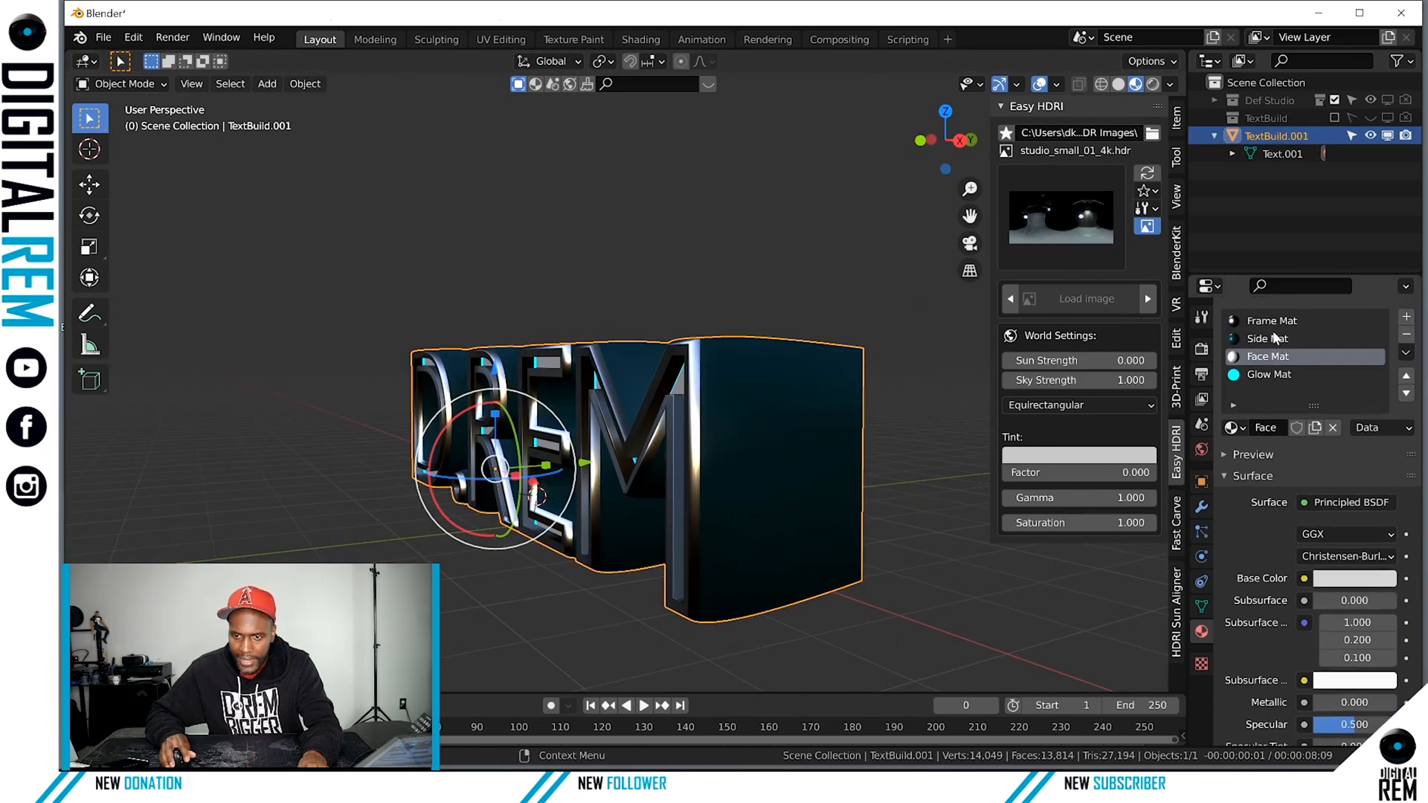
{"action": "left_click", "coordinate": [1277, 326]}
{"action": "scroll", "coordinate": [1350, 690], "scroll_direction": "down", "scroll_amount": 4}
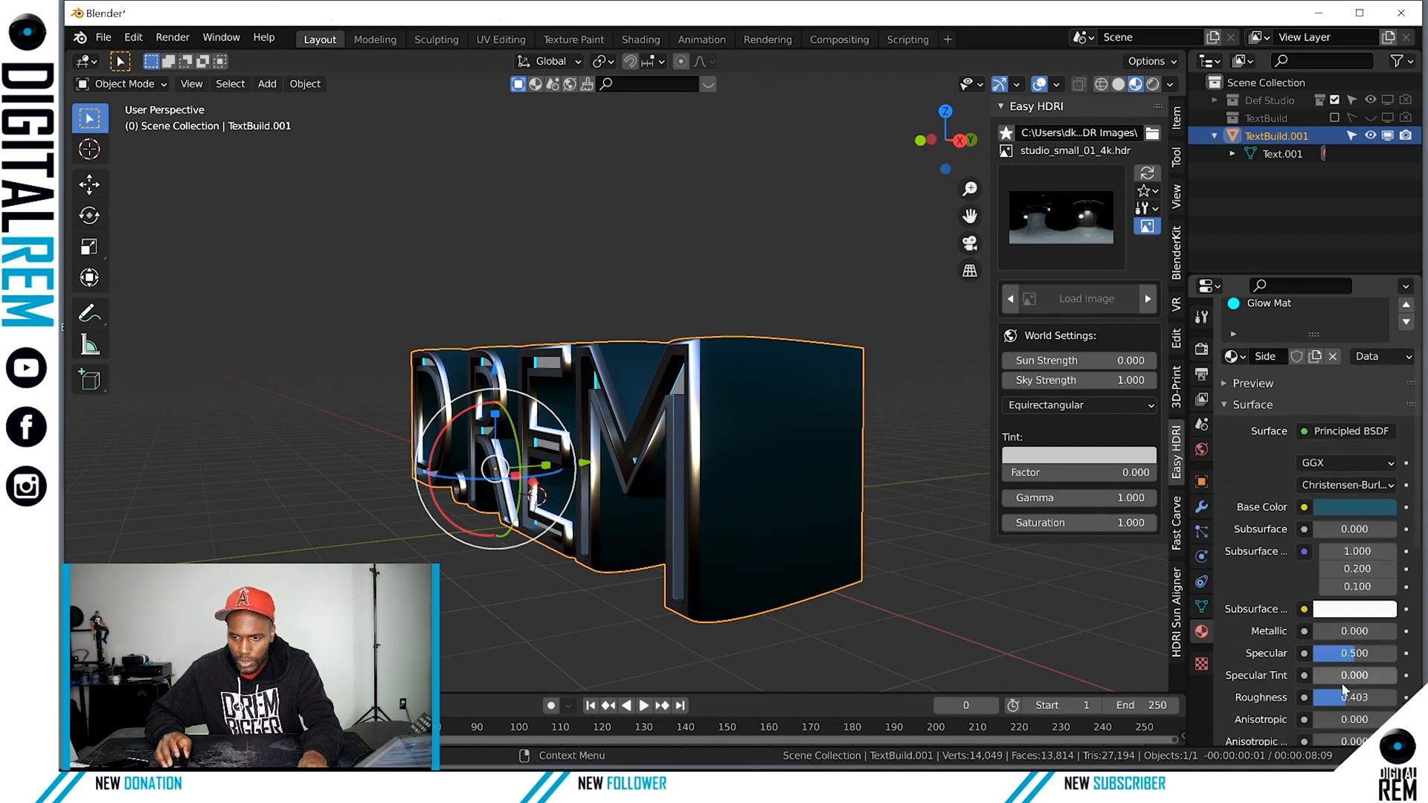
{"action": "left_click_drag", "start_coordinate": [1339, 683], "coordinate": [1402, 683]}
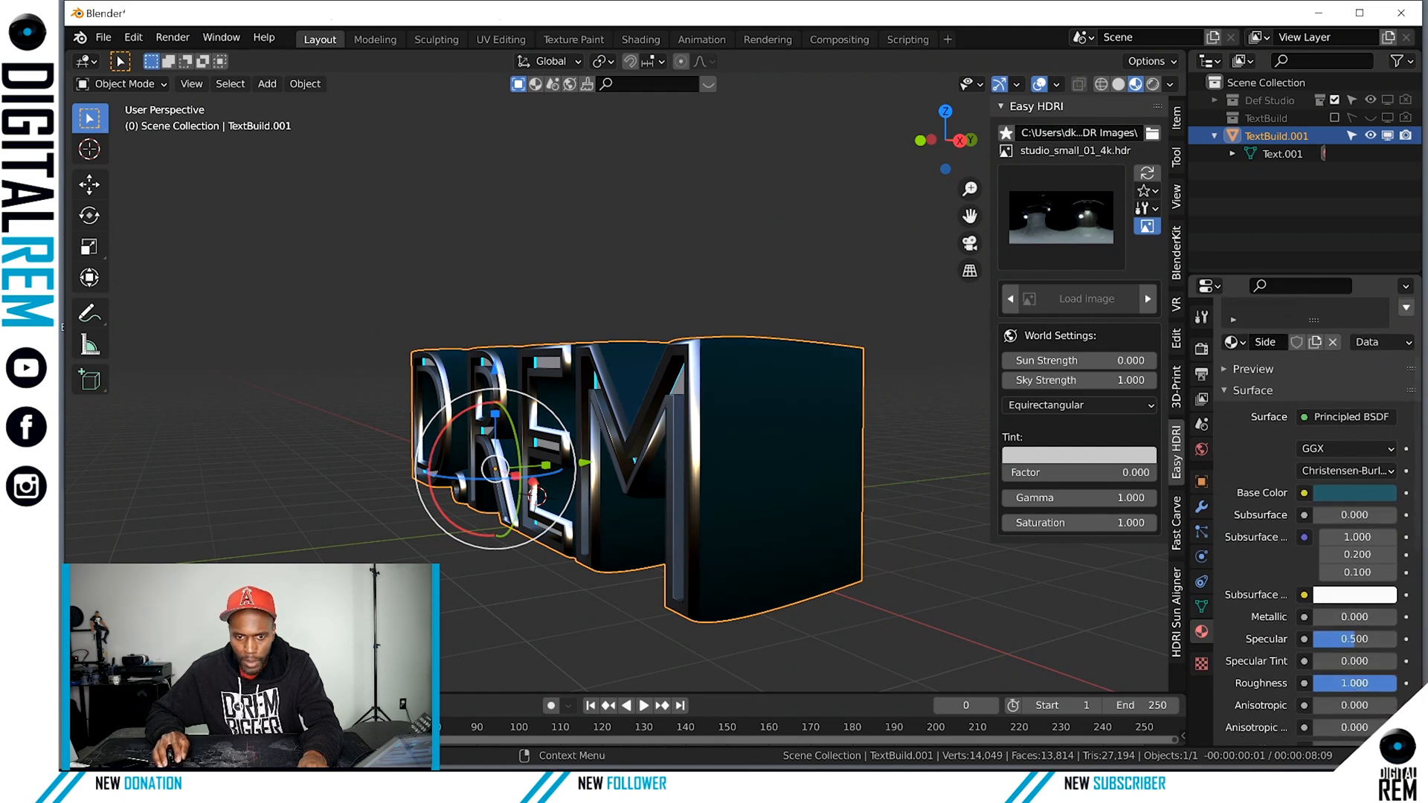
{"action": "middle_click_drag", "start_coordinate": [796, 517], "coordinate": [827, 355]}
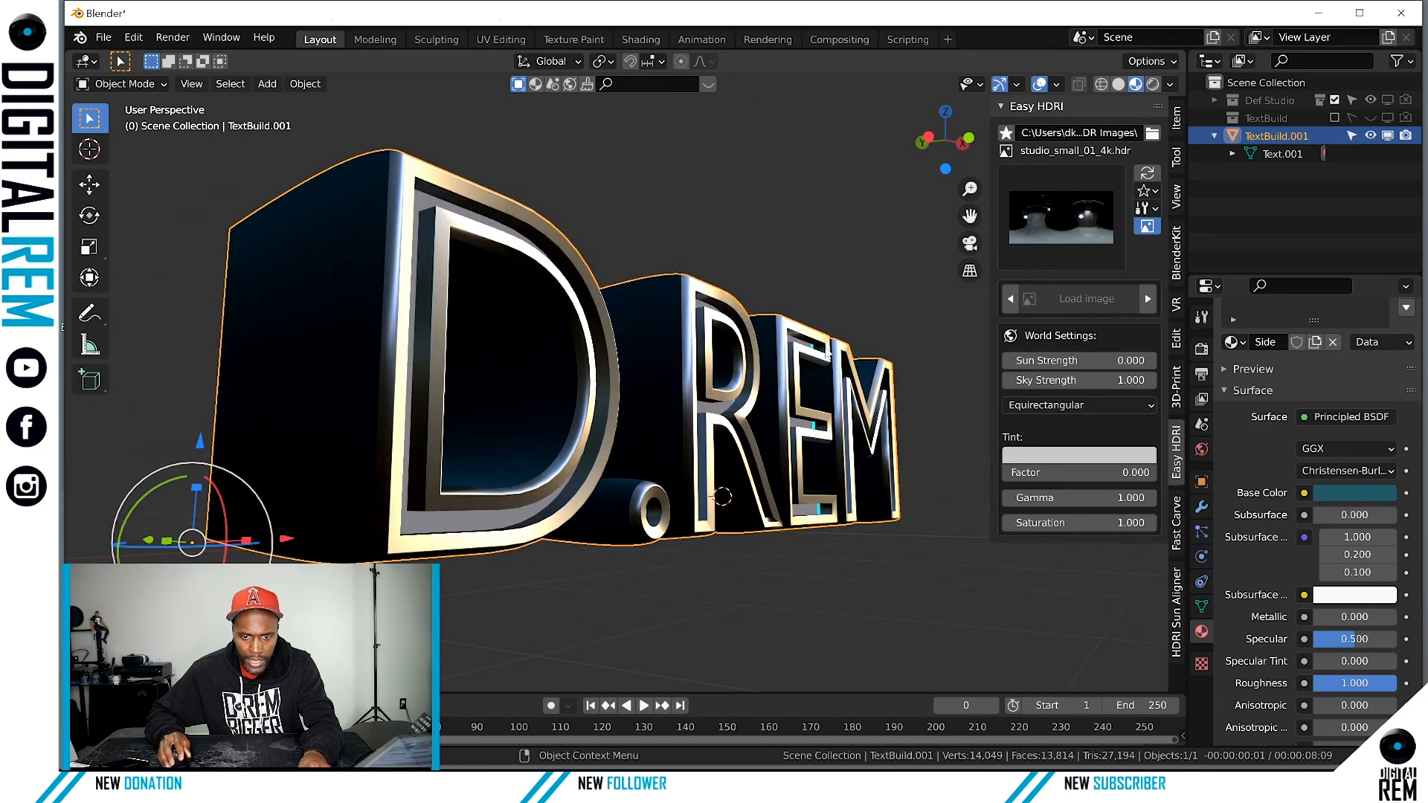
Preview the text's materials and lighting in rendered shading, and return to material preview.
{"action": "mouse_move", "coordinate": [831, 465]}
{"action": "middle_mouse_down"}
{"action": "mouse_move", "coordinate": [784, 479]}
{"action": "mouse_move", "coordinate": [824, 485]}
{"action": "mouse_move", "coordinate": [778, 480]}
{"action": "mouse_move", "coordinate": [990, 208]}
{"action": "middle_mouse_up"}
{"action": "left_click", "coordinate": [1152, 85]}
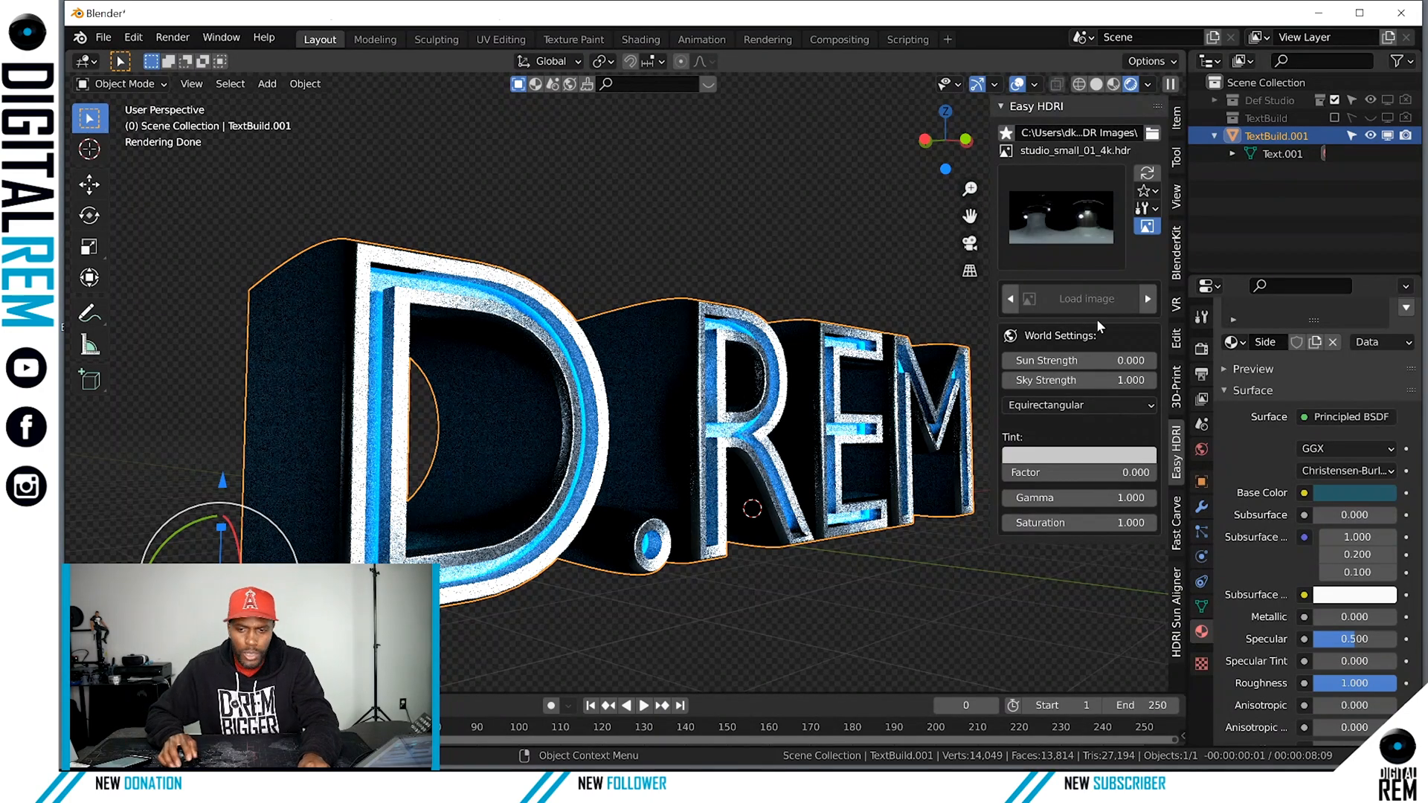
{"action": "left_click", "coordinate": [1114, 84]}
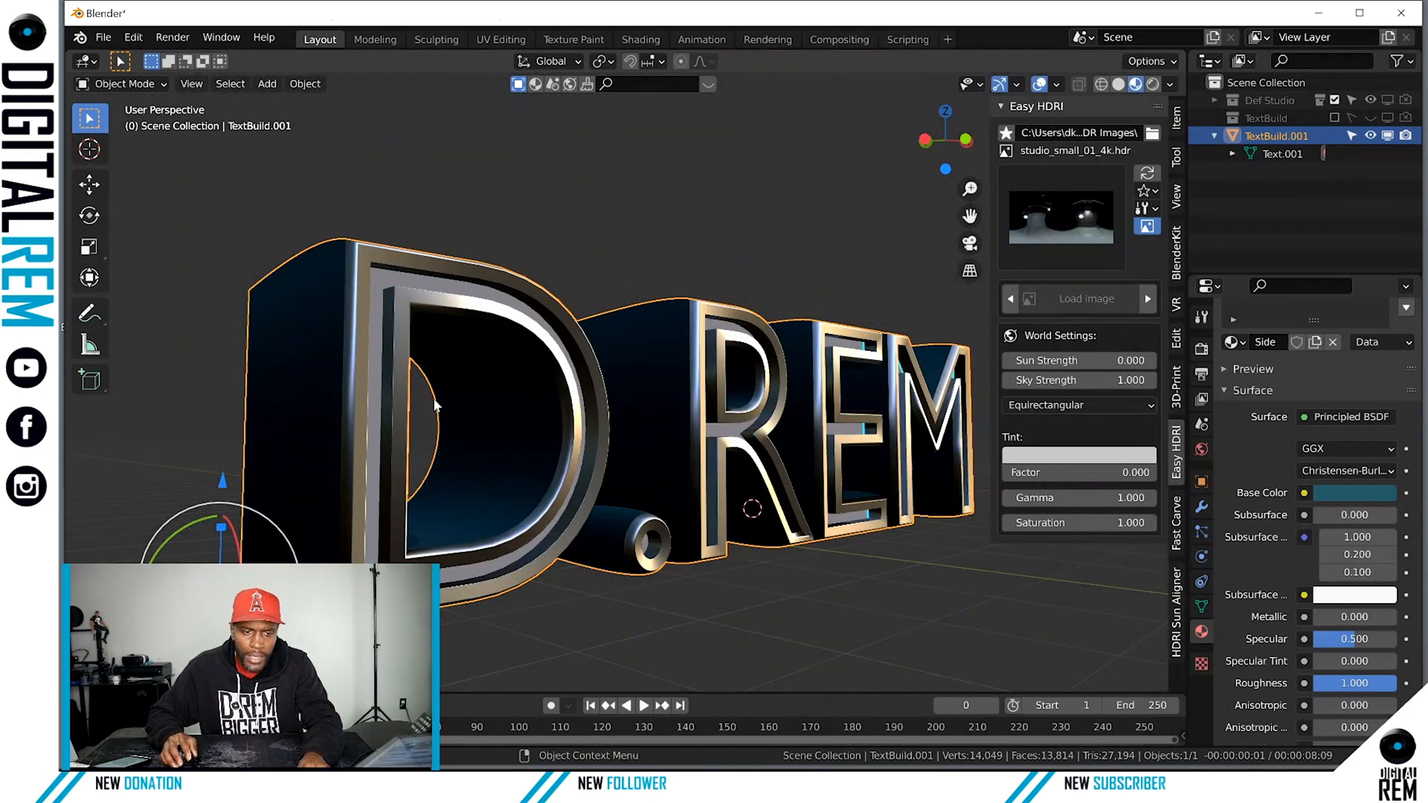
Enter Edit Mode on the text and examine the mesh of the inner and outer frames on the letter D.
{"action": "middle_click_drag", "start_coordinate": [435, 406], "coordinate": [475, 428]}
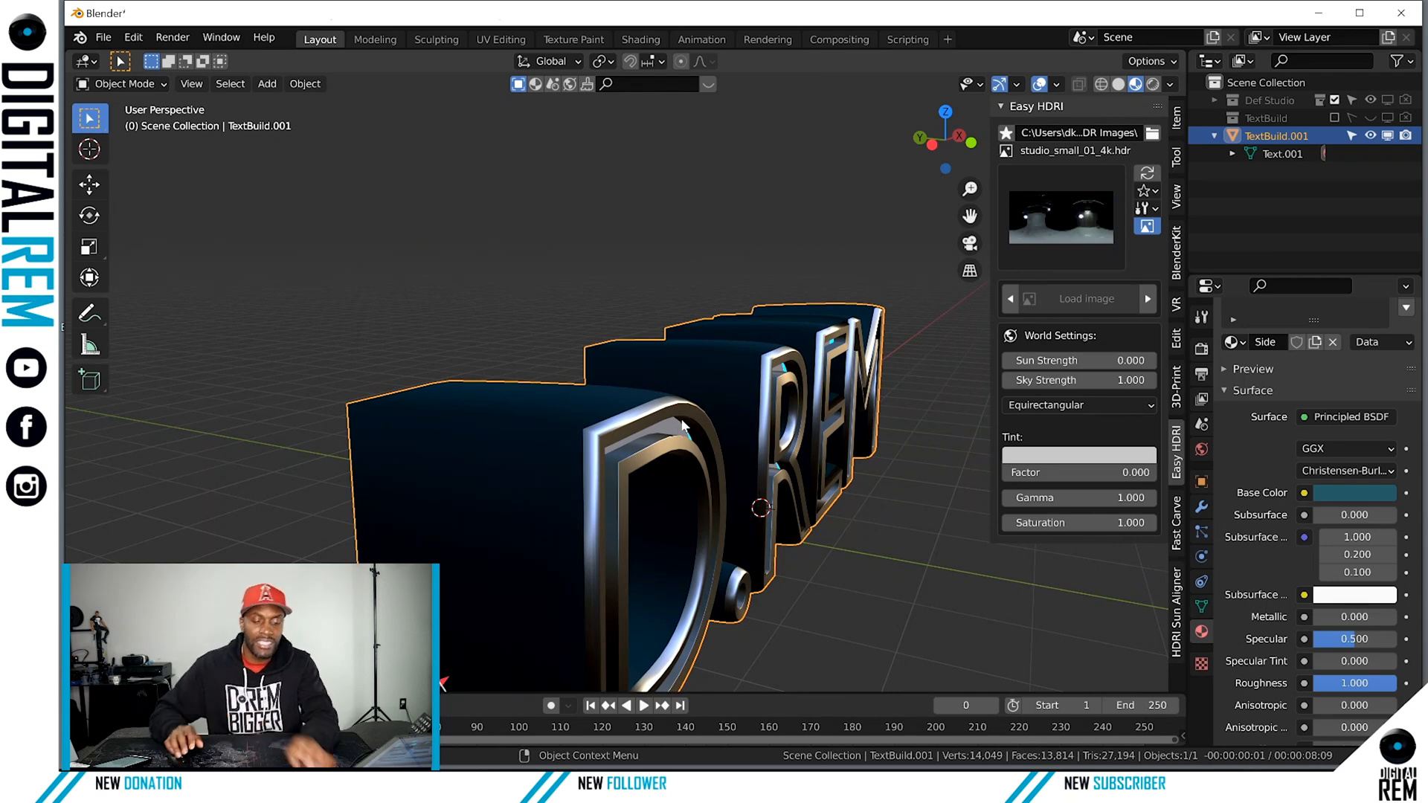
{"action": "key", "text": "ctrl+Tab"}
{"action": "left_click", "coordinate": [797, 429]}
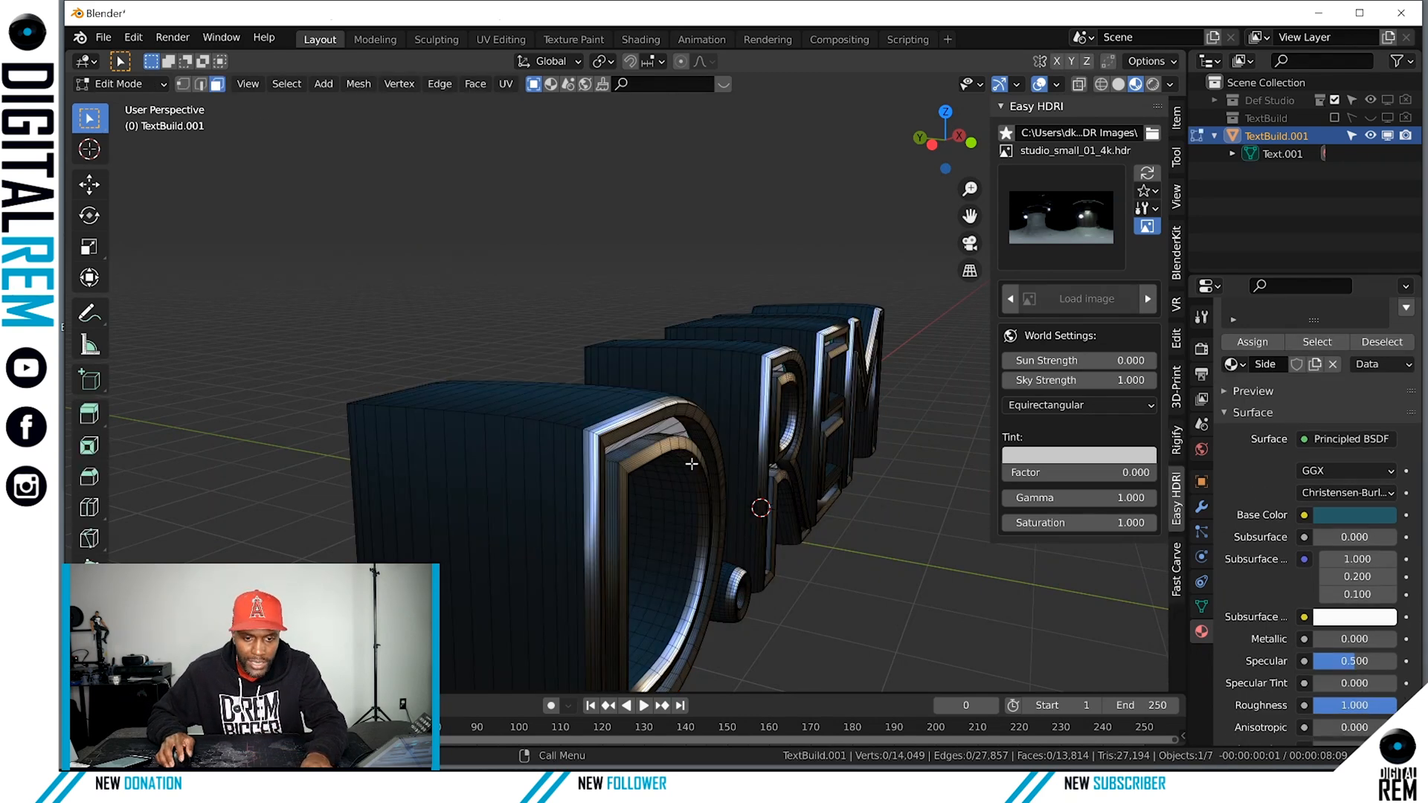
{"action": "scroll", "coordinate": [669, 461], "scroll_direction": "up", "scroll_amount": 5}
{"action": "middle_click_drag", "start_coordinate": [459, 488], "coordinate": [499, 431], "text": "shift"}
{"action": "mouse_move", "coordinate": [564, 302]}
{"action": "middle_mouse_down"}
{"action": "mouse_move", "coordinate": [552, 299]}
{"action": "mouse_move", "coordinate": [564, 302]}
{"action": "middle_mouse_up"}
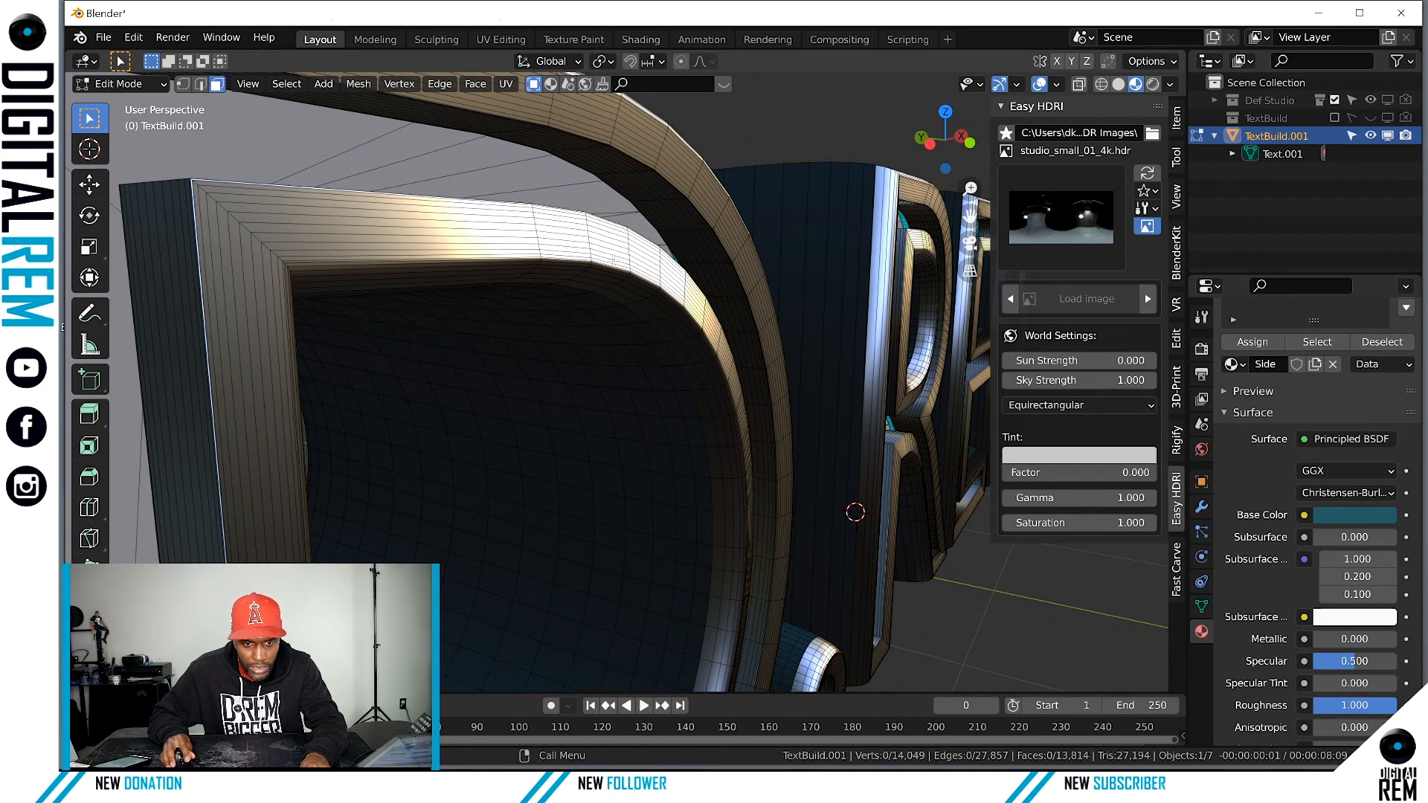
{"action": "middle_click_drag", "start_coordinate": [314, 269], "coordinate": [324, 259], "text": "shift"}
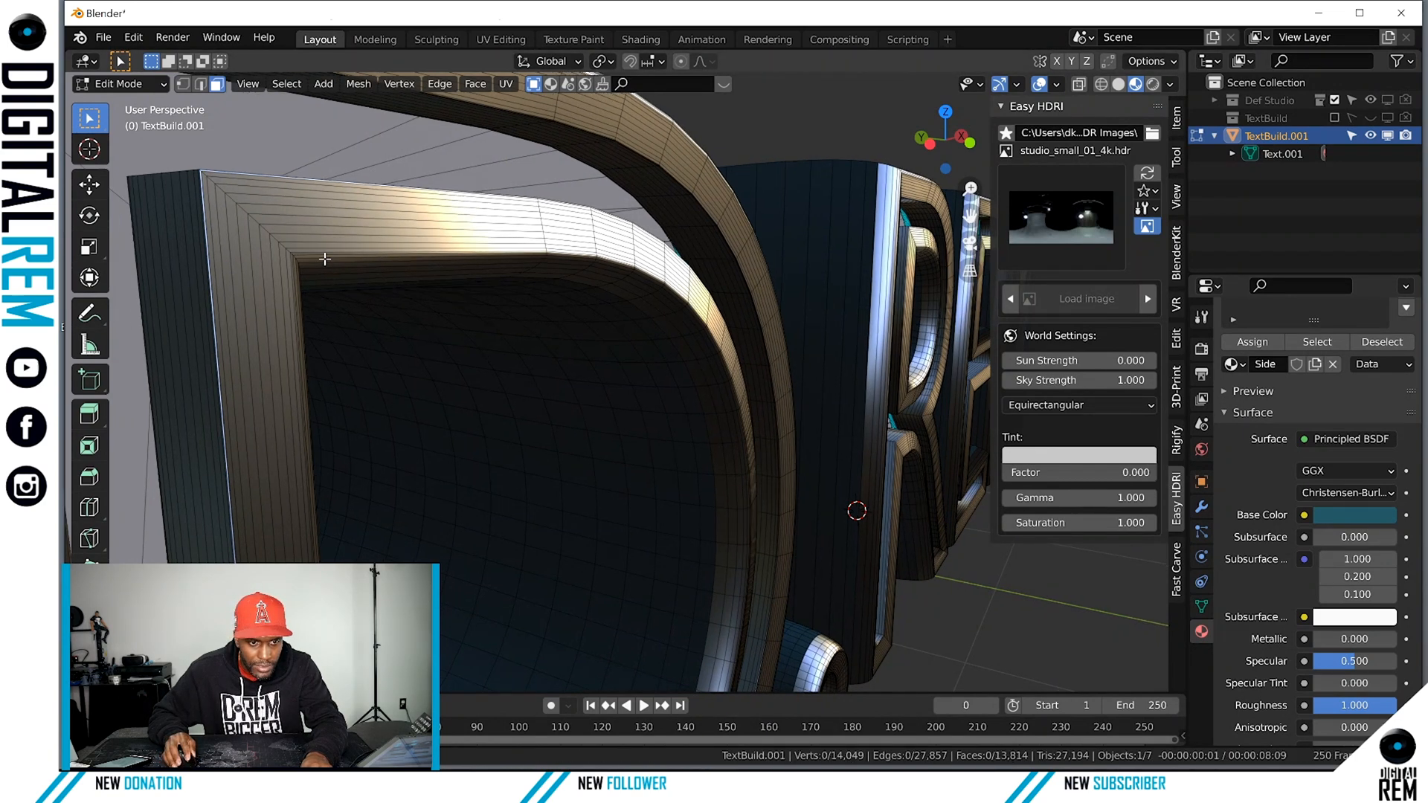
{"action": "middle_click_drag", "start_coordinate": [506, 257], "coordinate": [567, 175], "text": "shift"}
{"action": "scroll", "coordinate": [506, 470], "scroll_direction": "down", "scroll_amount": 5}
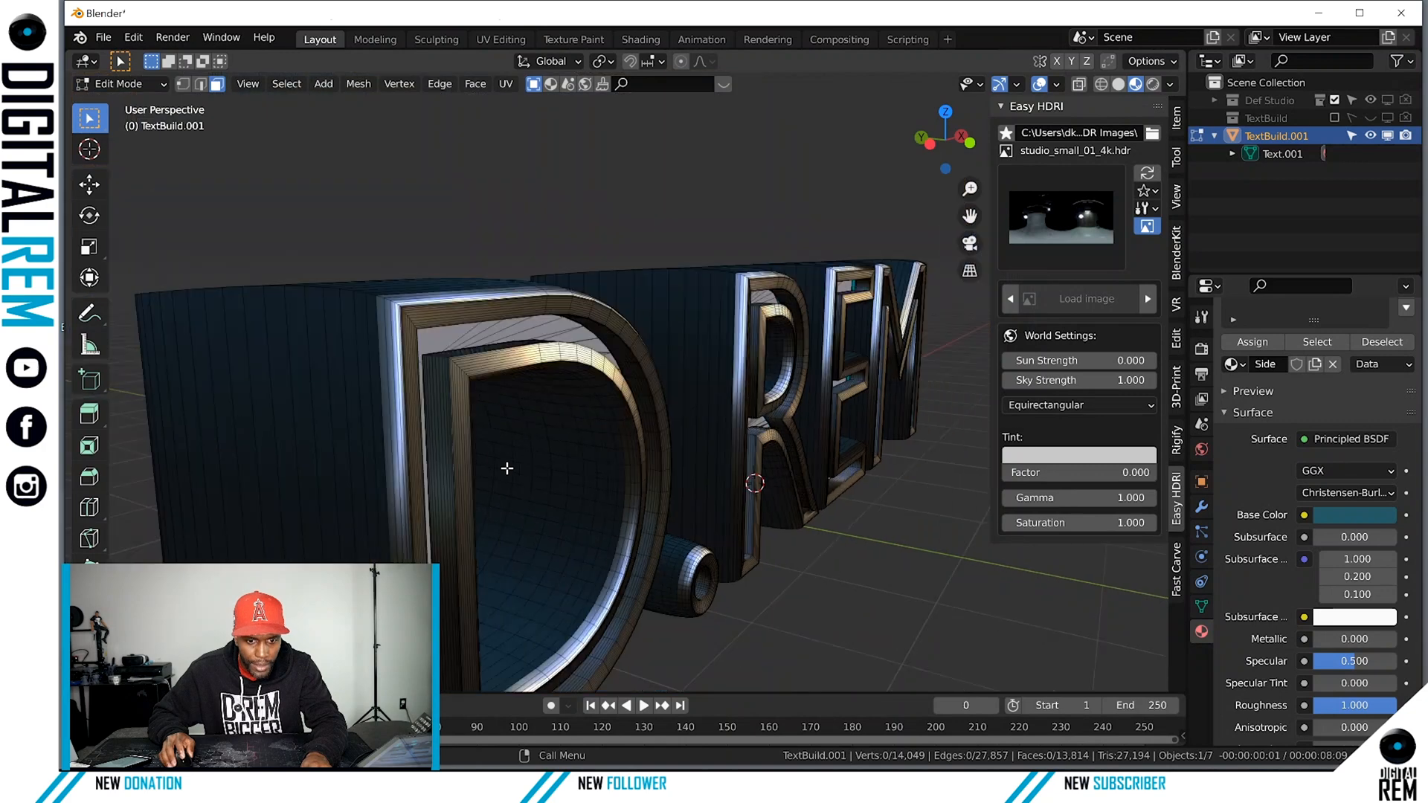
{"action": "scroll", "coordinate": [530, 349], "scroll_direction": "up", "scroll_amount": 4}
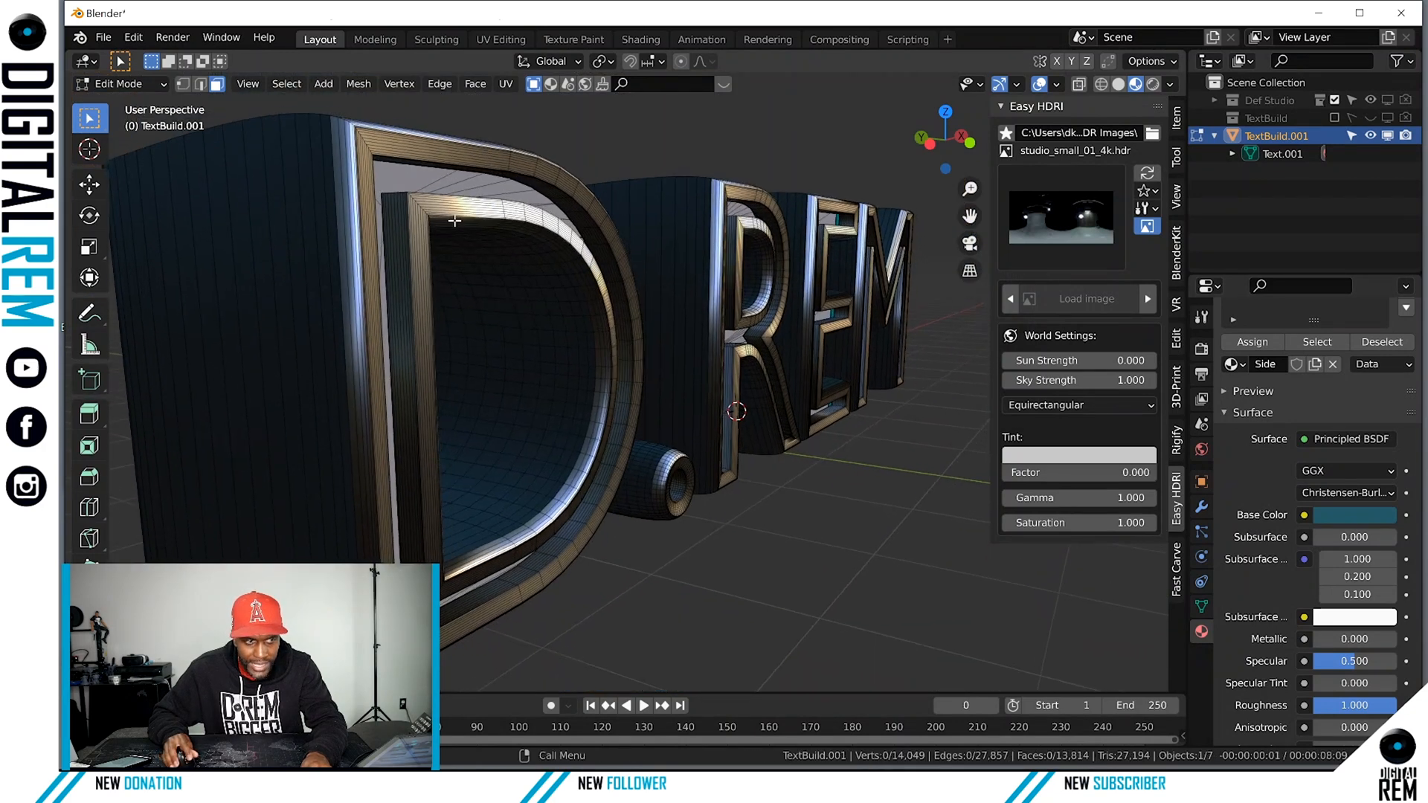
{"action": "scroll", "coordinate": [521, 260], "scroll_direction": "up", "scroll_amount": 2}
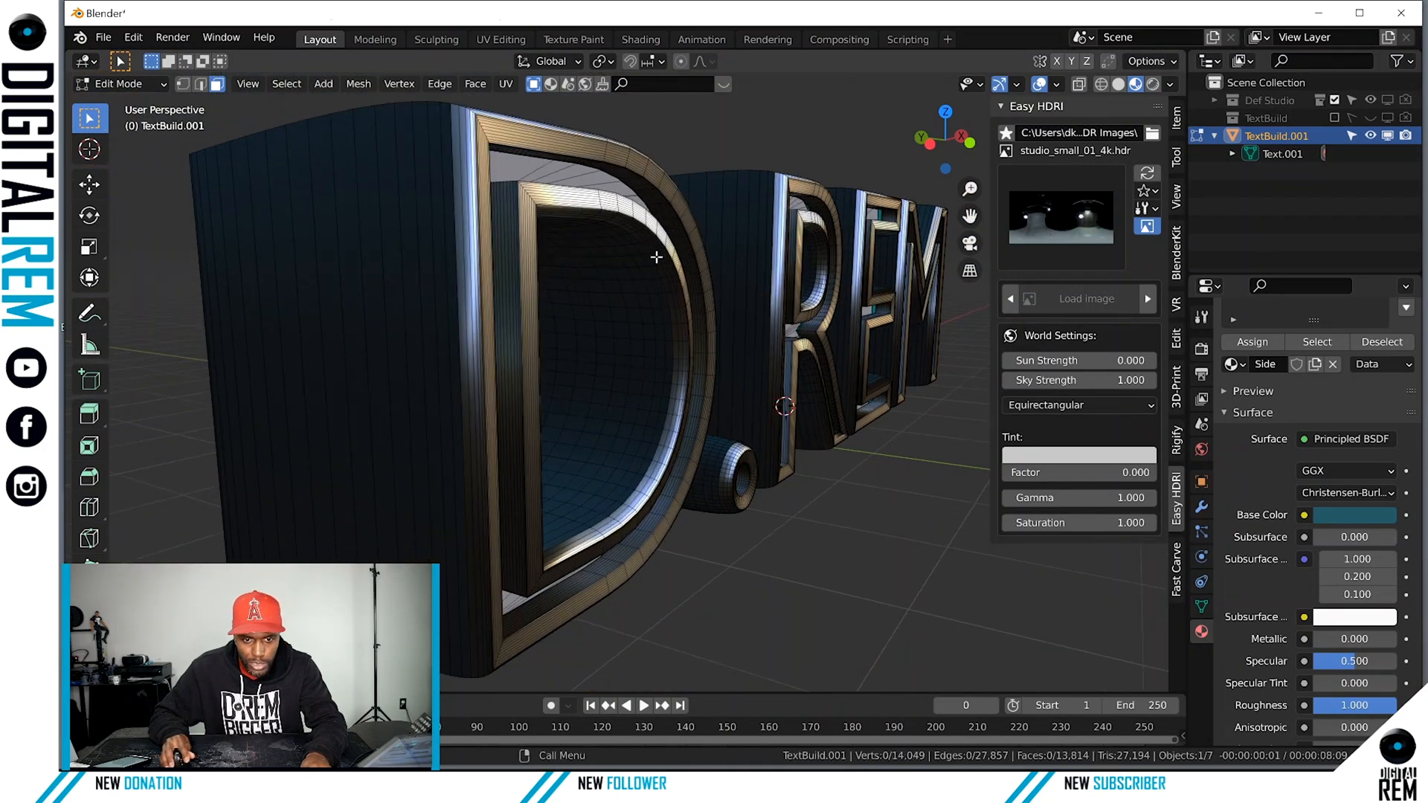
{"action": "scroll", "coordinate": [537, 305], "scroll_direction": "up", "scroll_amount": 5}
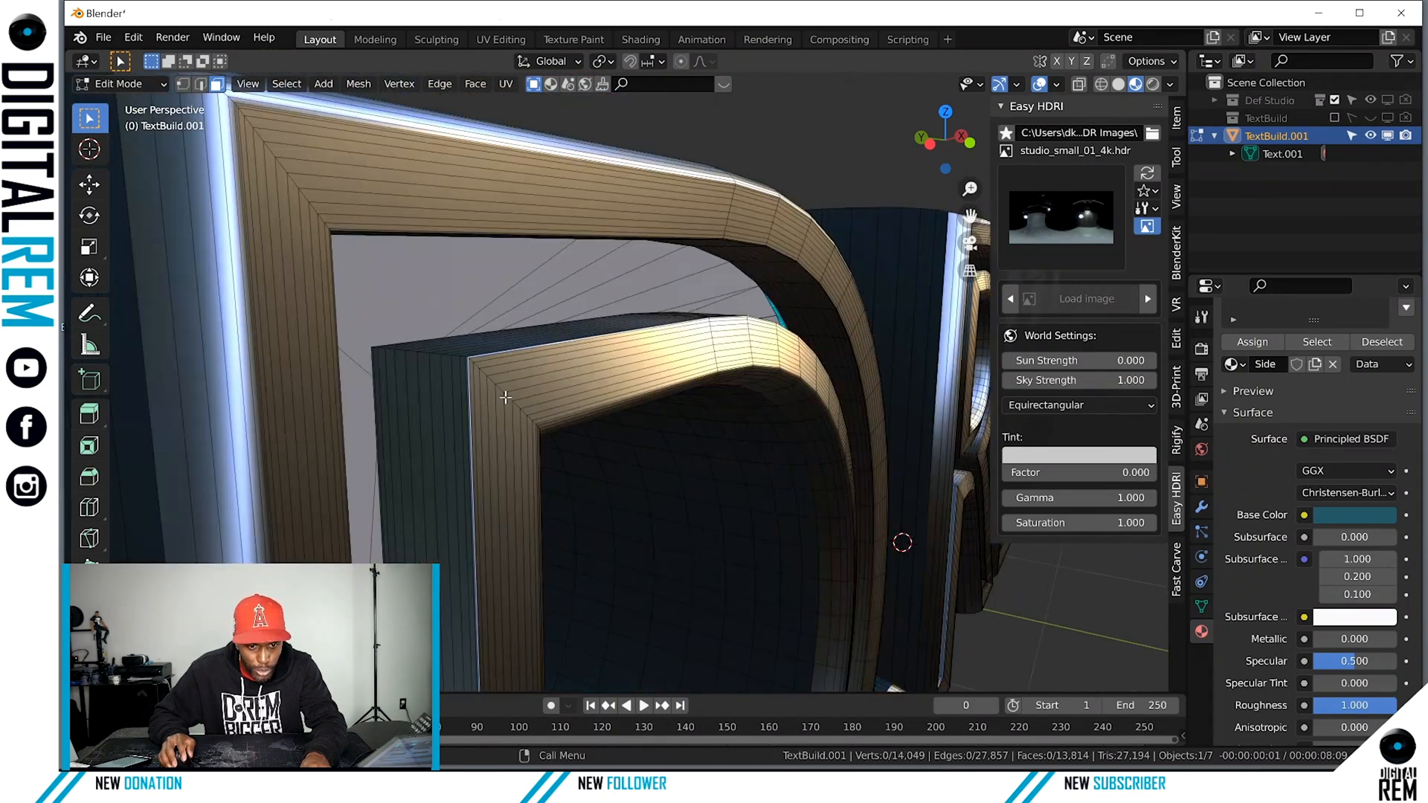
{"action": "scroll", "coordinate": [505, 396], "scroll_direction": "up", "scroll_amount": 1}
{"action": "scroll", "coordinate": [505, 398], "scroll_direction": "down", "scroll_amount": 1}
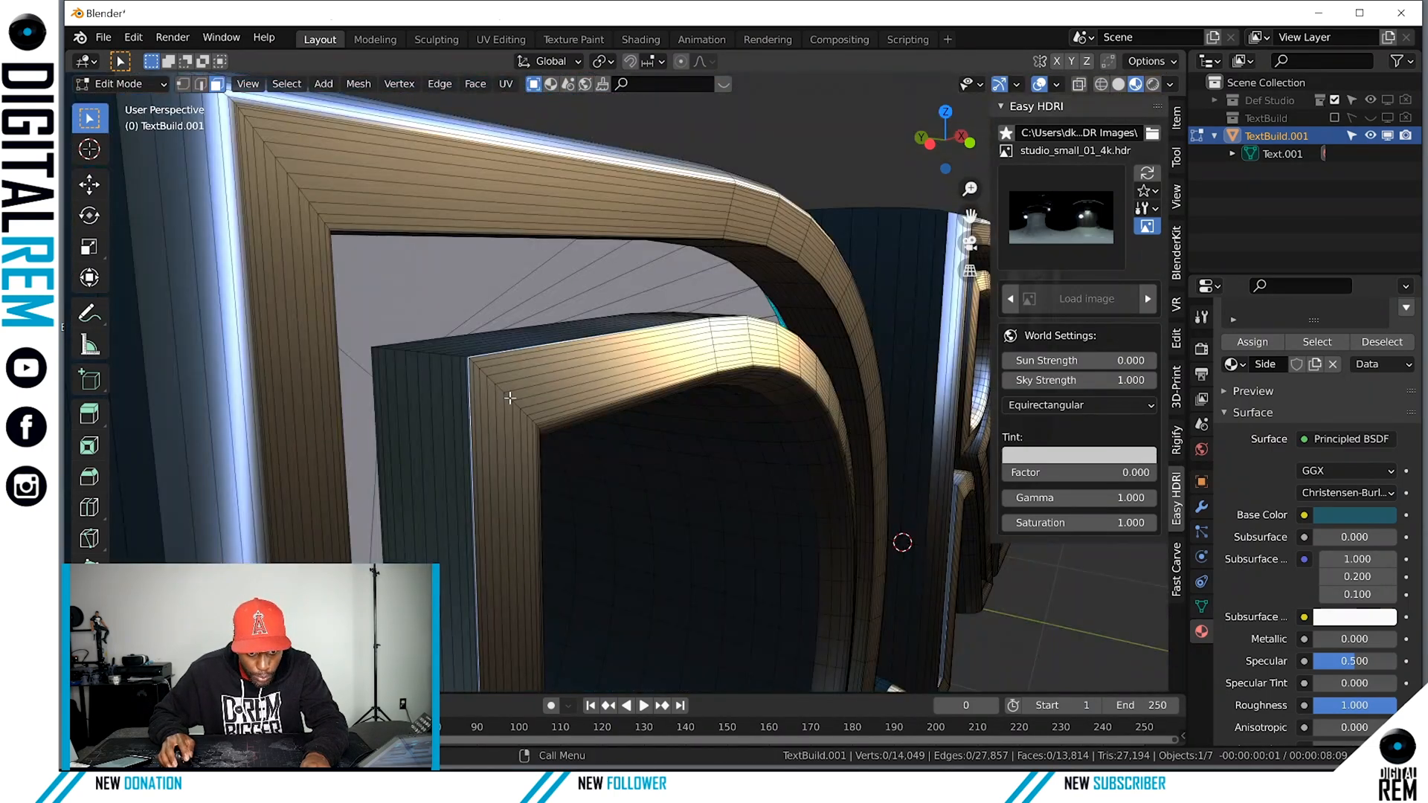
Select a face loop along the D's inner frame and try to merge it into a single face.
{"action": "left_click", "coordinate": [510, 398]}
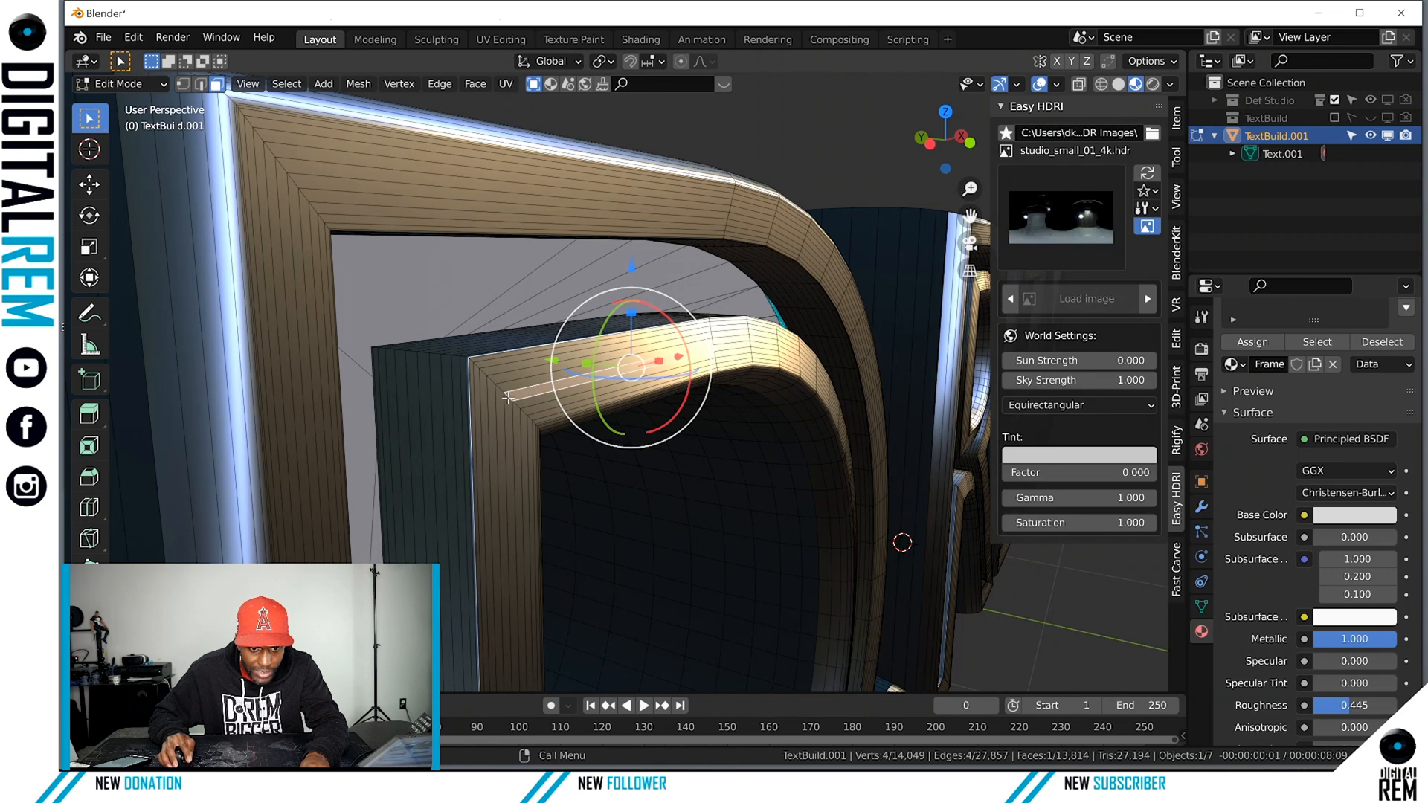
{"action": "left_click", "coordinate": [508, 398], "text": "alt"}
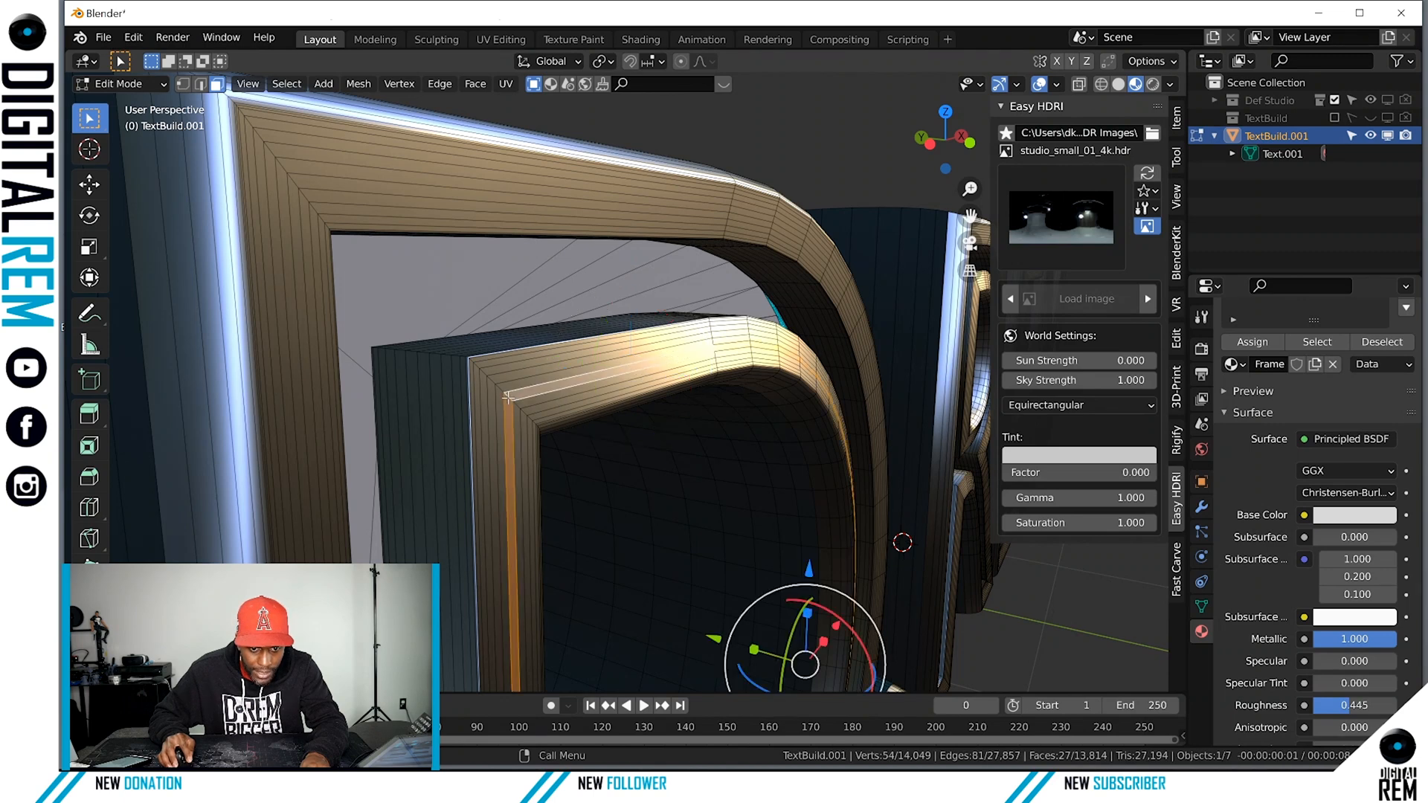
{"action": "middle_click_drag", "start_coordinate": [566, 389], "coordinate": [550, 382]}
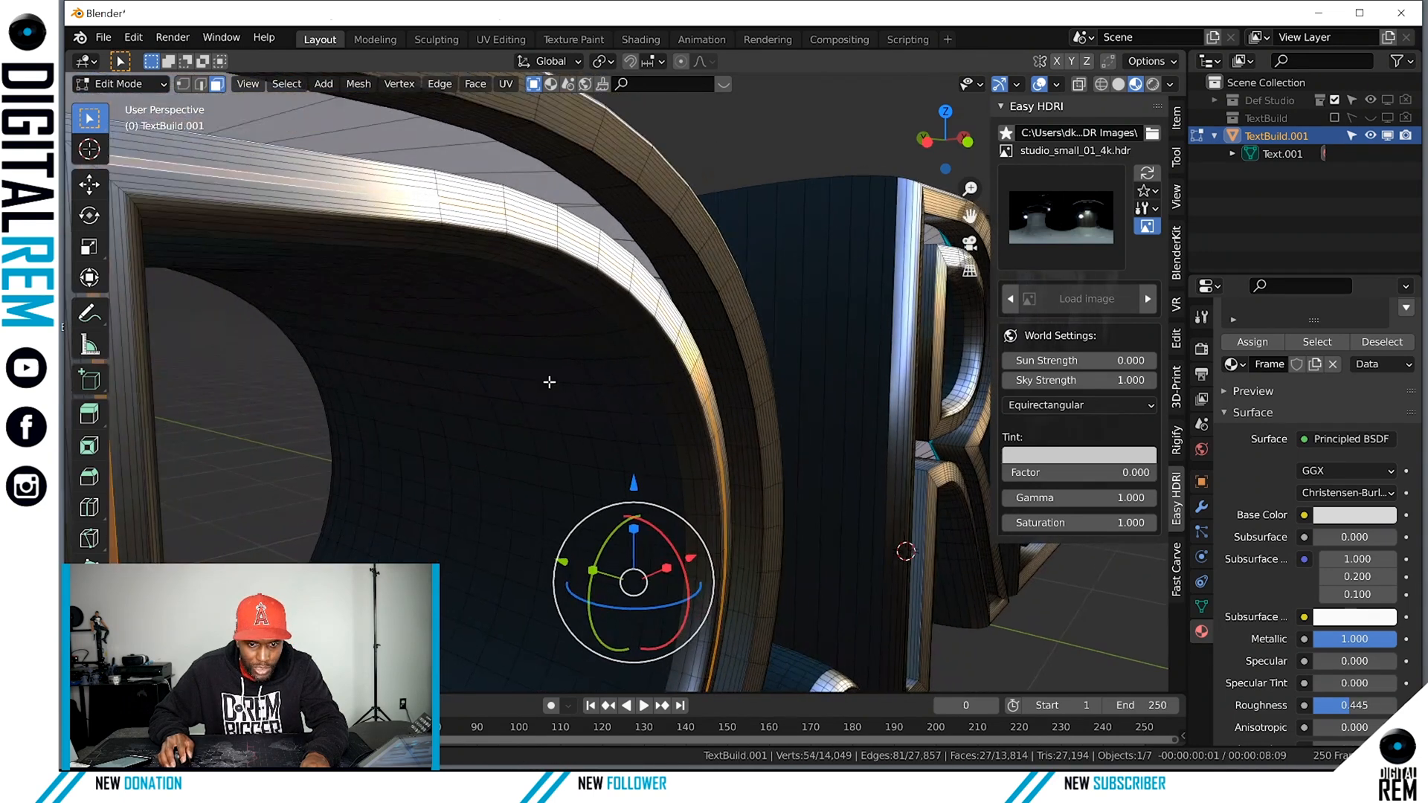
{"action": "key", "text": "f"}
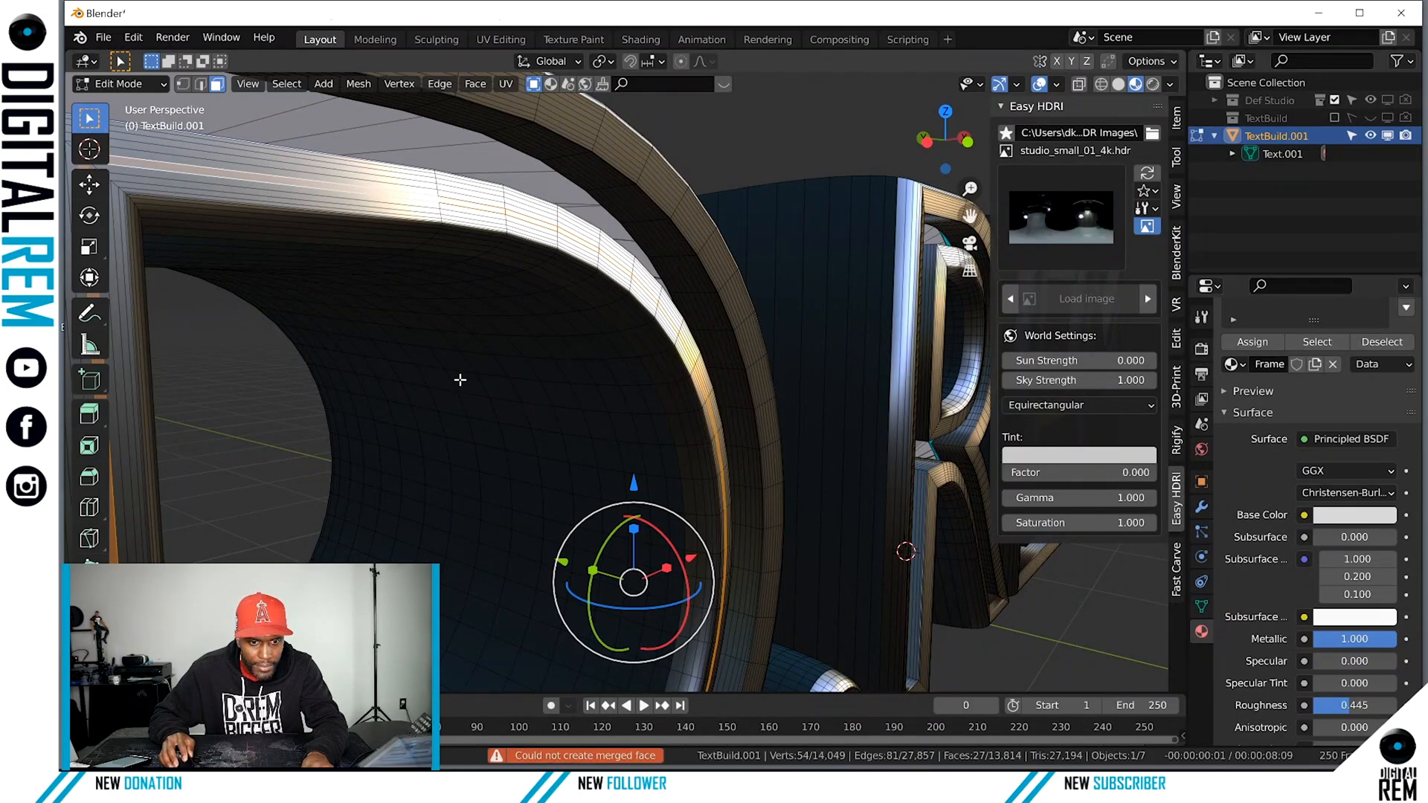
Try to select the face loop around the D's inner frame starting from its upper corner.
{"action": "middle_click_drag", "start_coordinate": [459, 379], "coordinate": [515, 403], "text": "shift"}
{"action": "scroll", "coordinate": [515, 402], "scroll_direction": "up", "scroll_amount": 1}
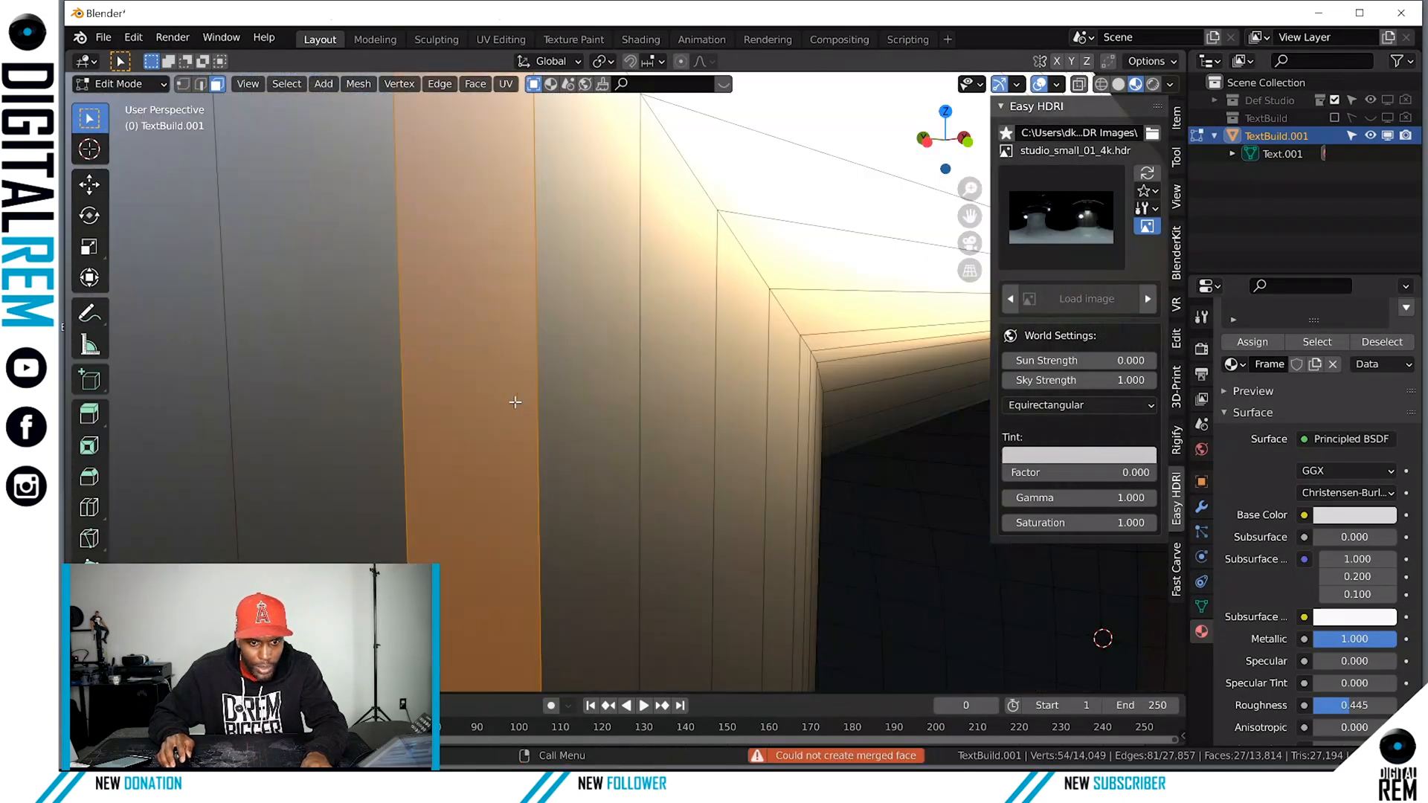
{"action": "scroll", "coordinate": [514, 402], "scroll_direction": "down", "scroll_amount": 1}
{"action": "left_click", "coordinate": [518, 369]}
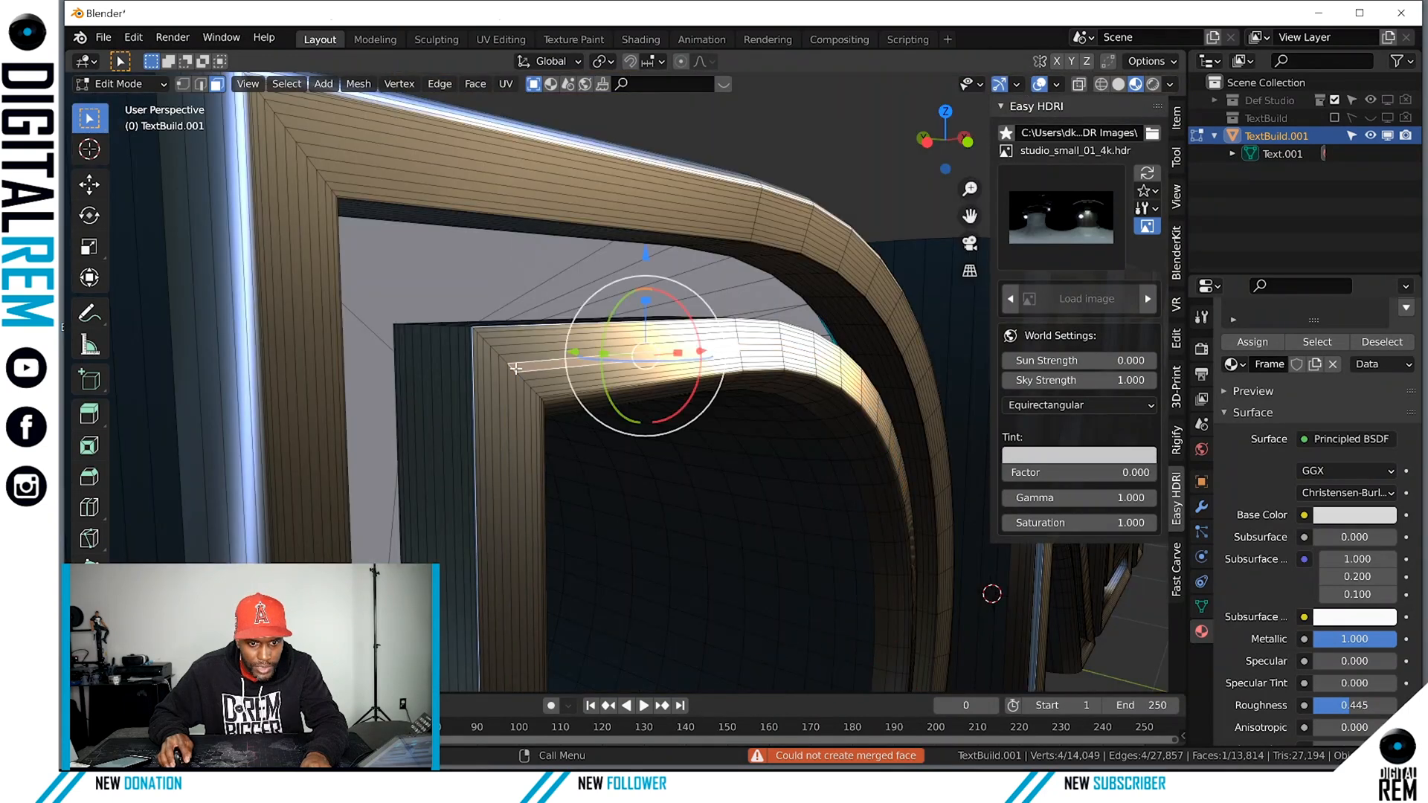
{"action": "double_click", "coordinate": [511, 369]}
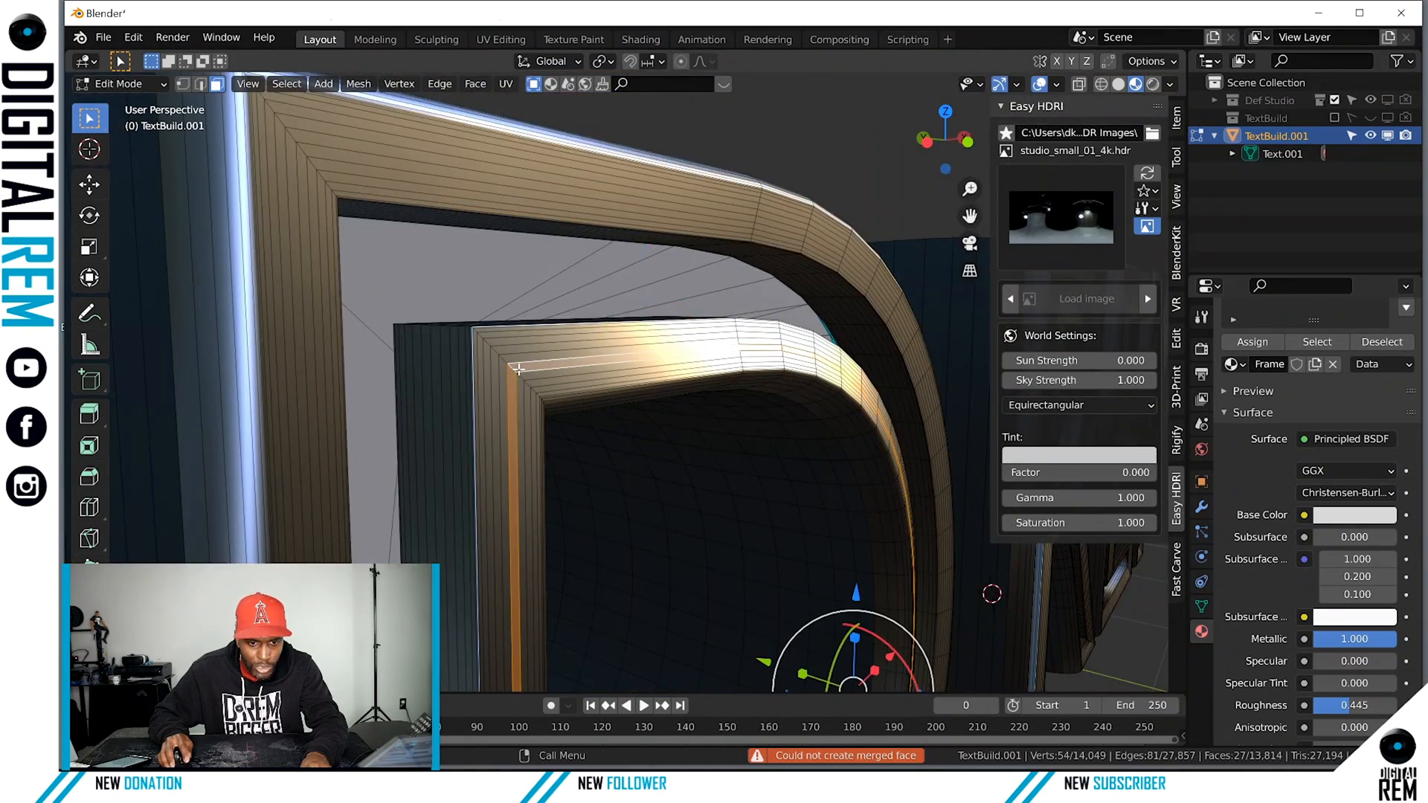
{"action": "left_click", "coordinate": [517, 370]}
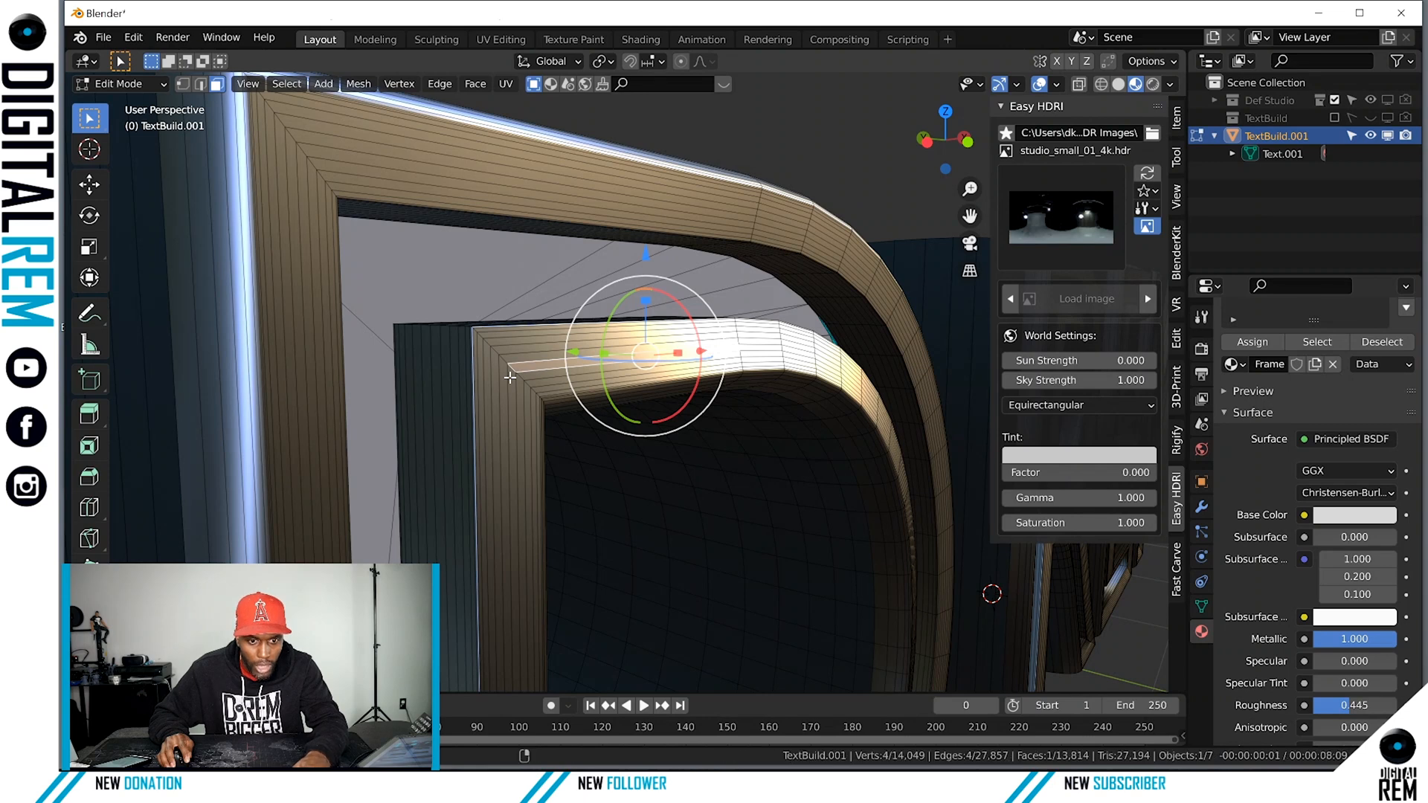
{"action": "left_click", "coordinate": [529, 379], "text": "ctrl"}
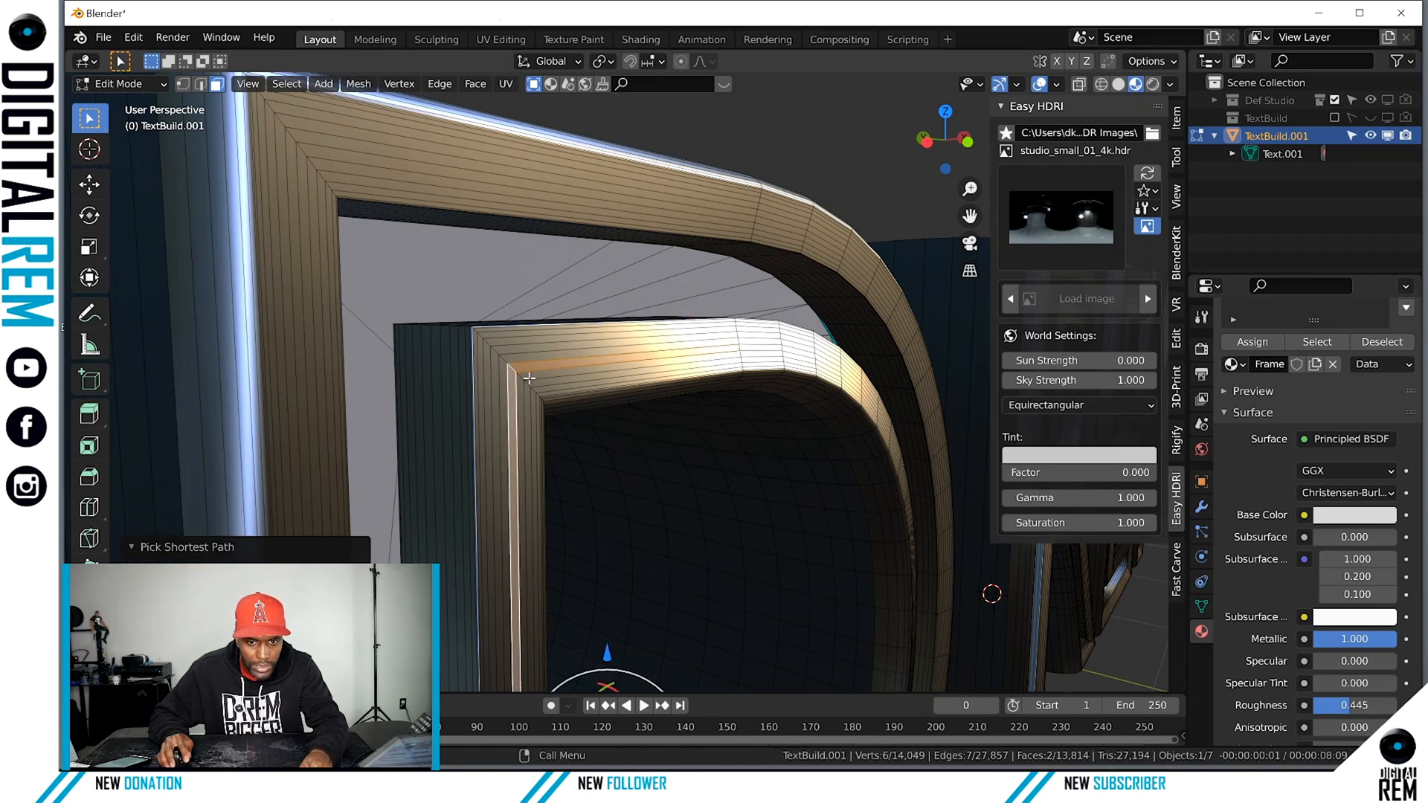
{"action": "left_click", "coordinate": [528, 366]}
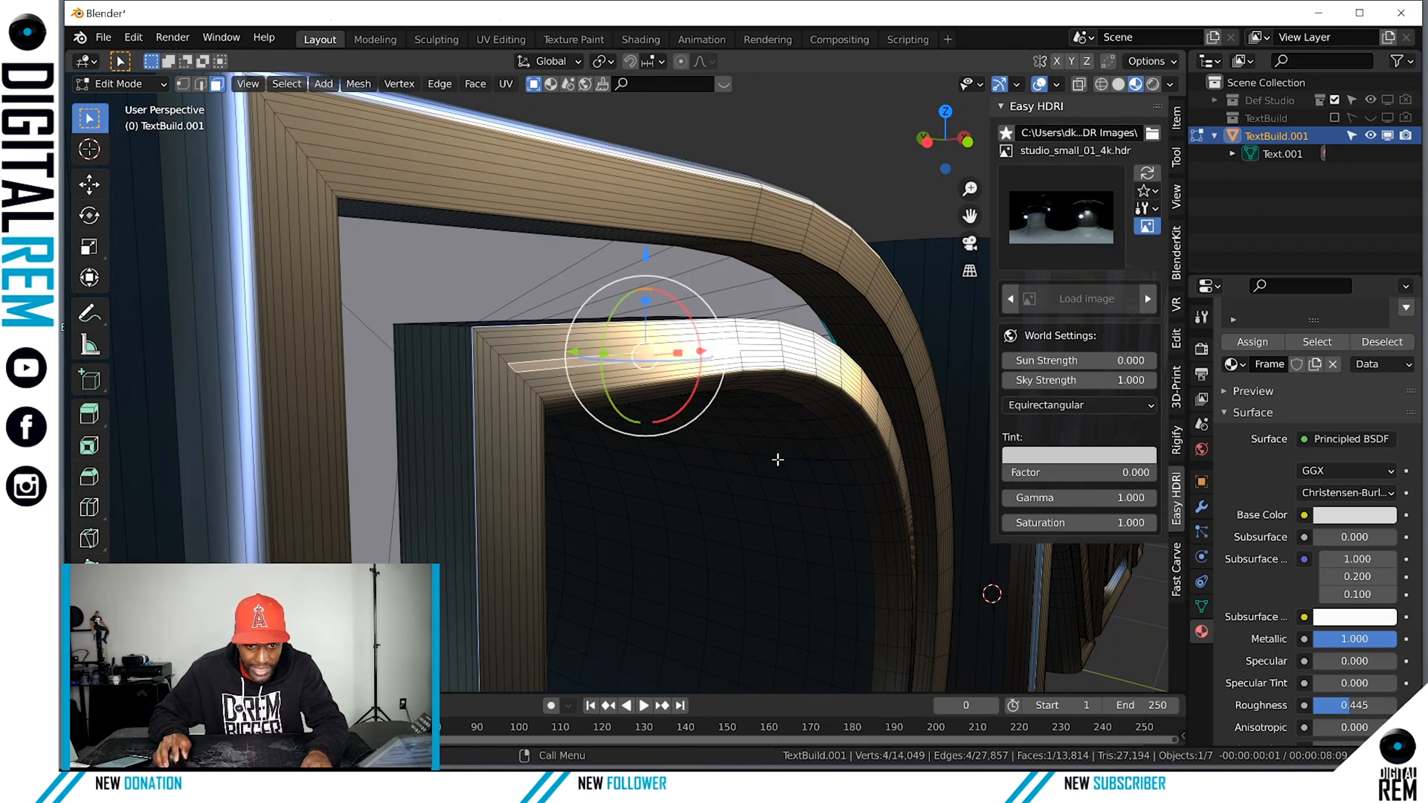
Try to select the inner frame's faces from the D's upper edge around the curve as a shortest path, and undo that selection.
{"action": "middle_click_drag", "start_coordinate": [778, 459], "coordinate": [509, 395], "text": "shift"}
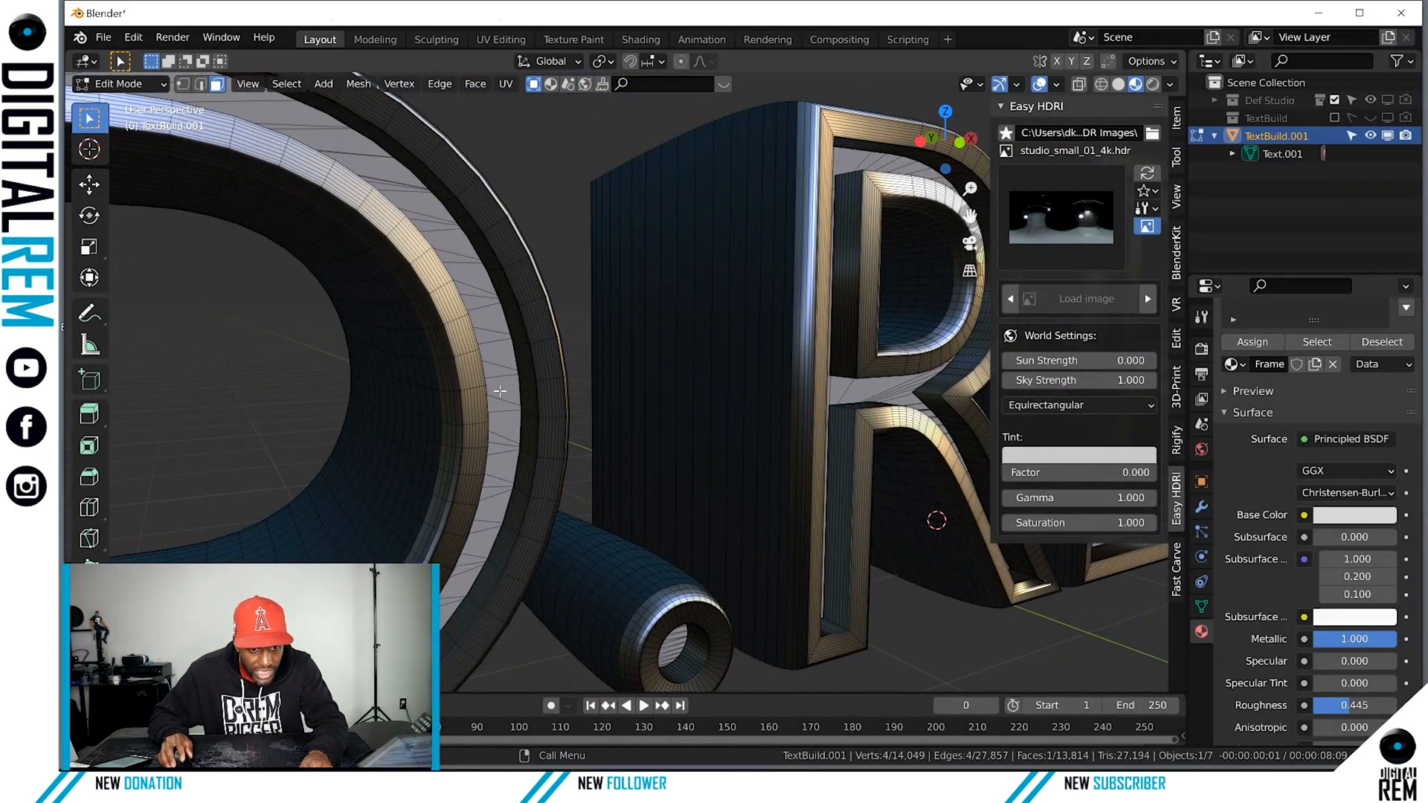
{"action": "scroll", "coordinate": [498, 390], "scroll_direction": "up", "scroll_amount": 3}
{"action": "left_click", "coordinate": [457, 376], "text": "ctrl"}
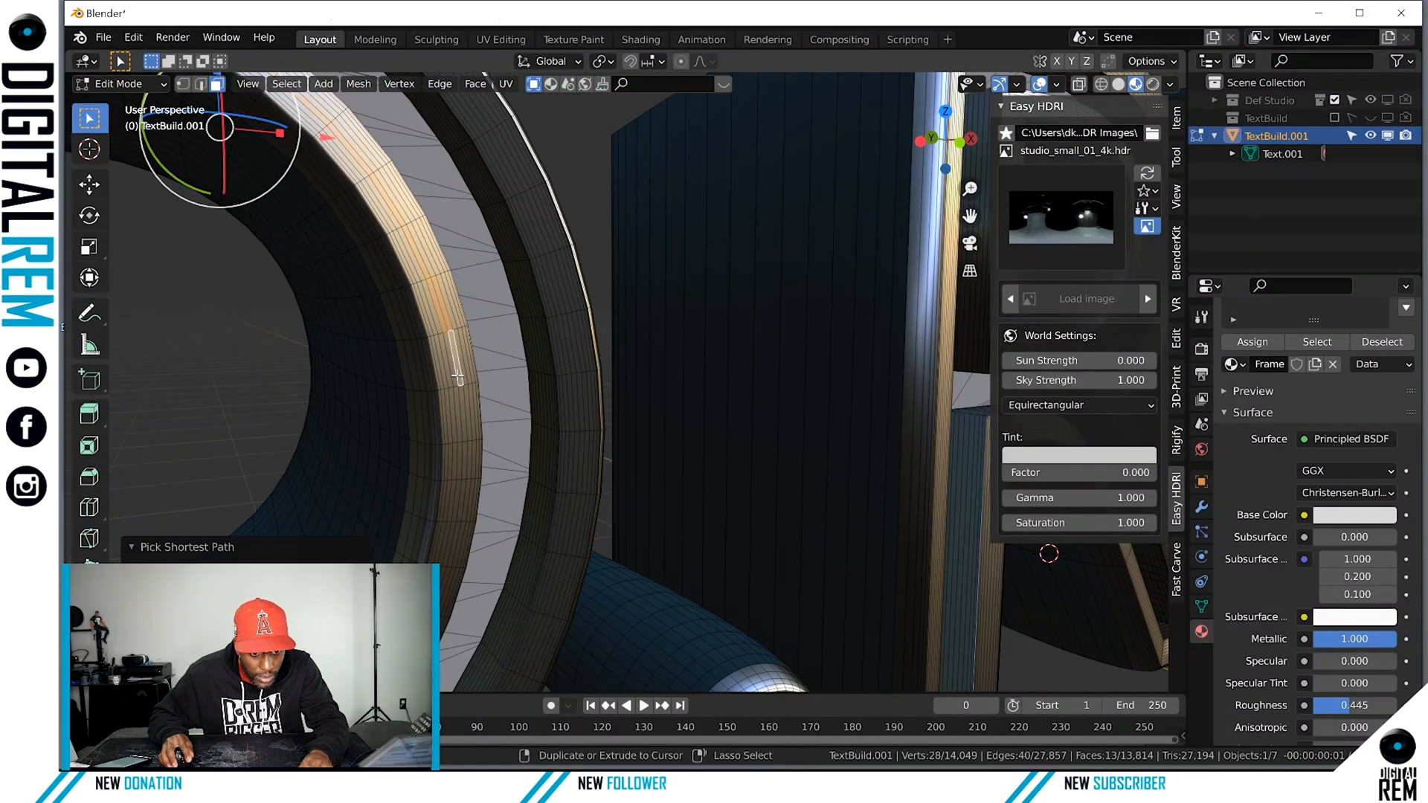
{"action": "scroll", "coordinate": [457, 376], "scroll_direction": "down", "scroll_amount": 3}
{"action": "middle_click_drag", "start_coordinate": [458, 376], "coordinate": [673, 430], "text": "shift"}
{"action": "scroll", "coordinate": [670, 424], "scroll_direction": "up", "scroll_amount": 3}
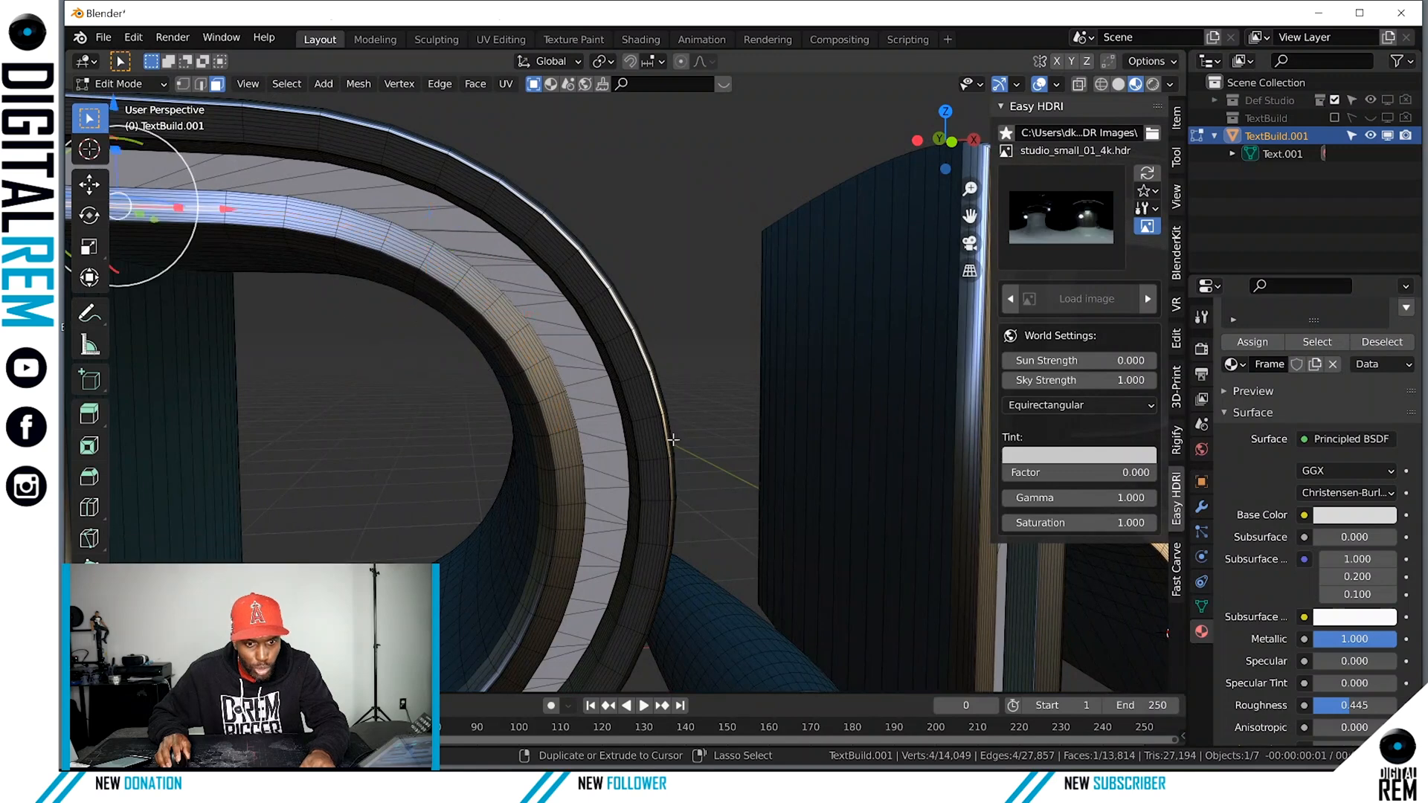
{"action": "key", "text": "ctrl+z"}
Select the face loop running around the D's inner frame from its upper corner.
{"action": "middle_click_drag", "start_coordinate": [548, 399], "coordinate": [781, 460], "text": "shift"}
{"action": "scroll", "coordinate": [667, 440], "scroll_direction": "up", "scroll_amount": 3}
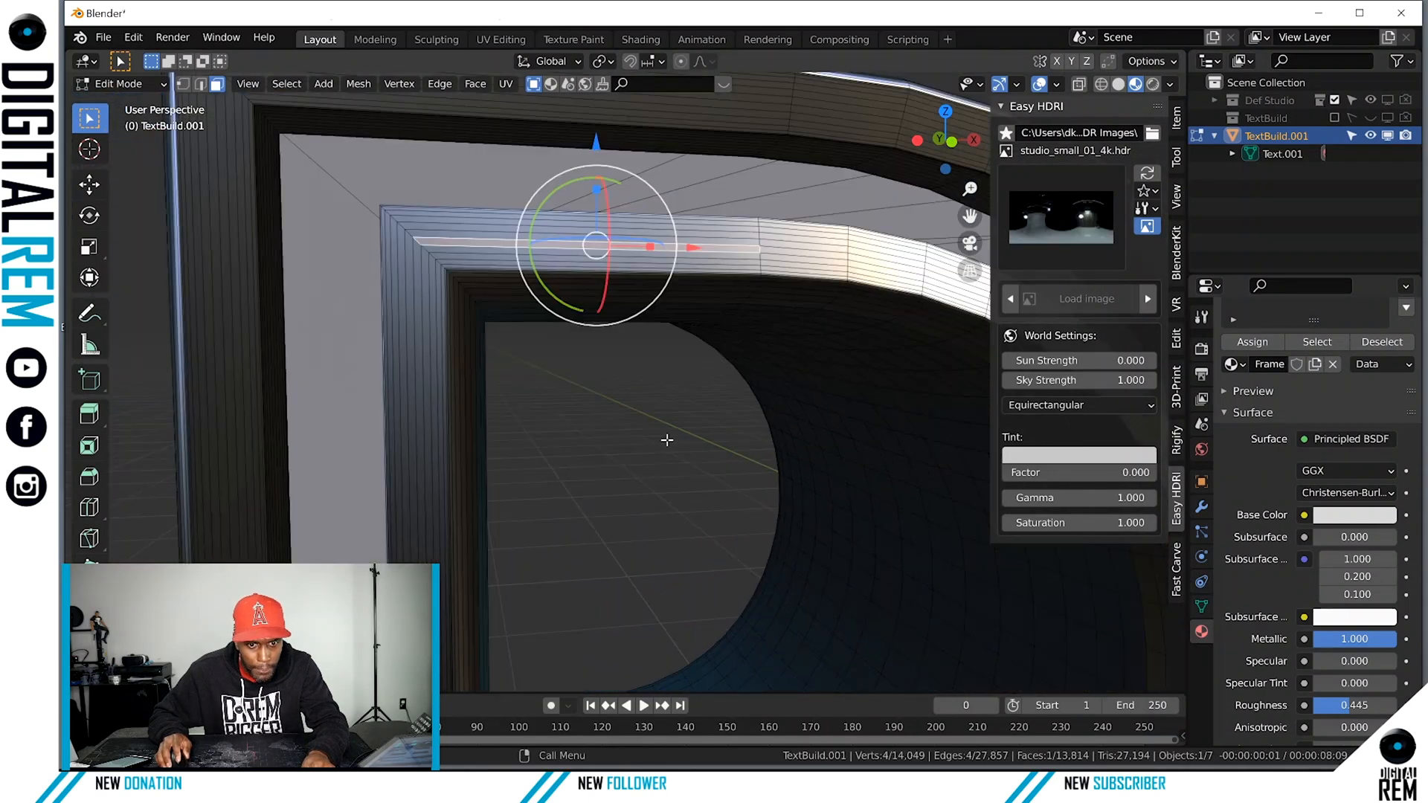
{"action": "left_click", "coordinate": [417, 242]}
{"action": "left_click", "coordinate": [418, 243], "text": "alt"}
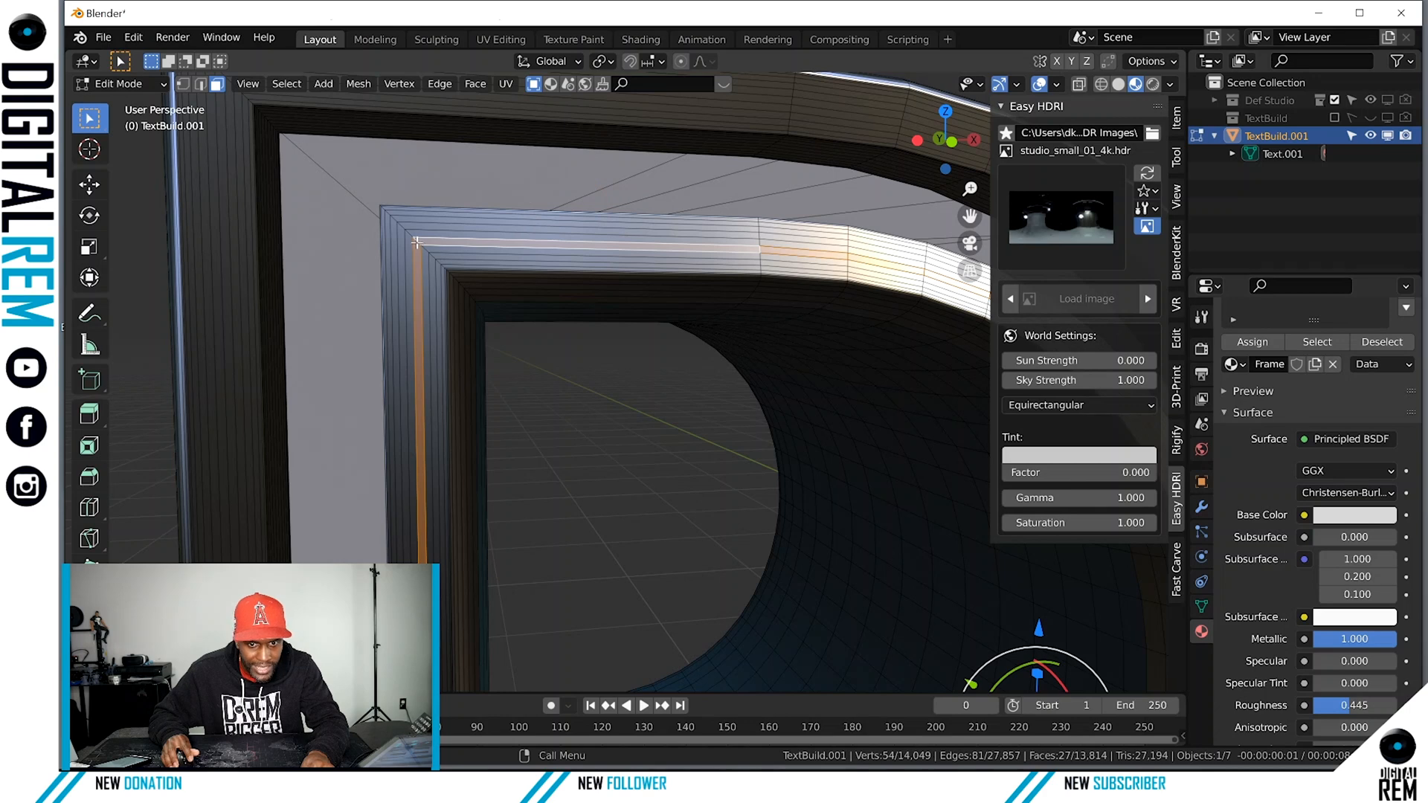
{"action": "scroll", "coordinate": [471, 255], "scroll_direction": "down", "scroll_amount": 3}
{"action": "middle_click_drag", "start_coordinate": [593, 301], "coordinate": [599, 342], "text": "shift"}
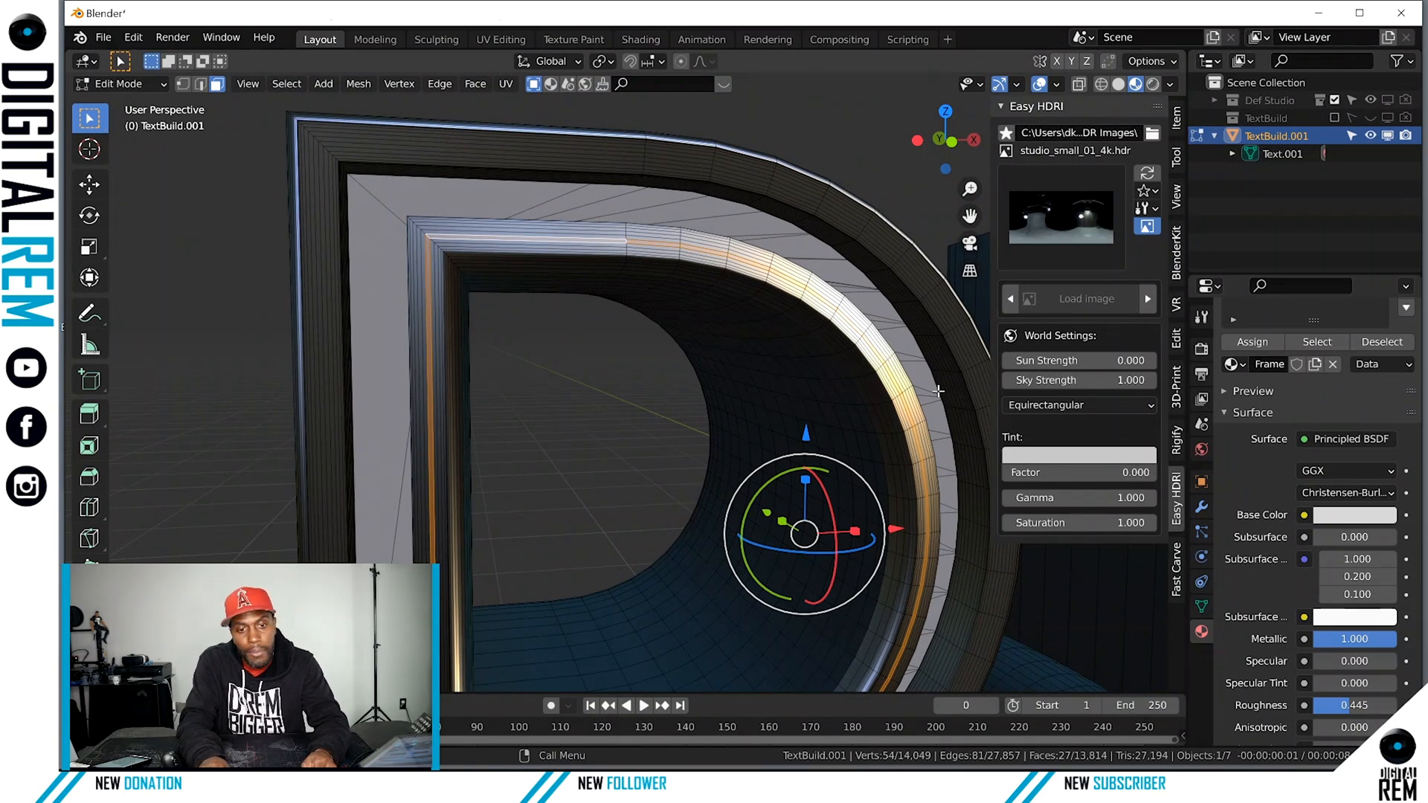
Grow the face selection five times to cover the full width of the D's inner frame.
{"action": "key", "text": "ctrl+KP_Add"}
{"action": "key", "text": "ctrl+KP_Add"}
{"action": "key", "text": "ctrl+KP_Add"}
{"action": "key", "text": "ctrl+KP_Add"}
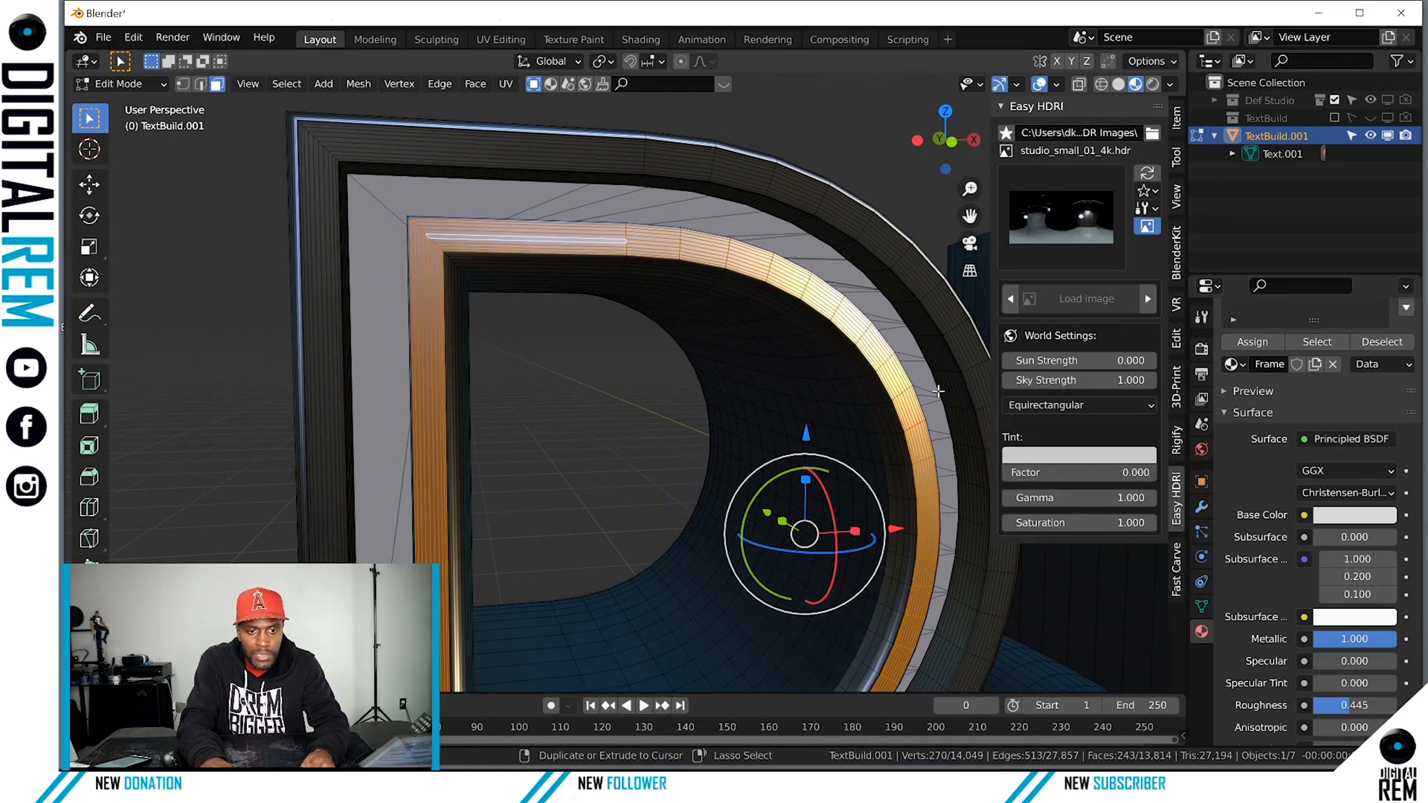
{"action": "key", "text": "ctrl+KP_Add"}
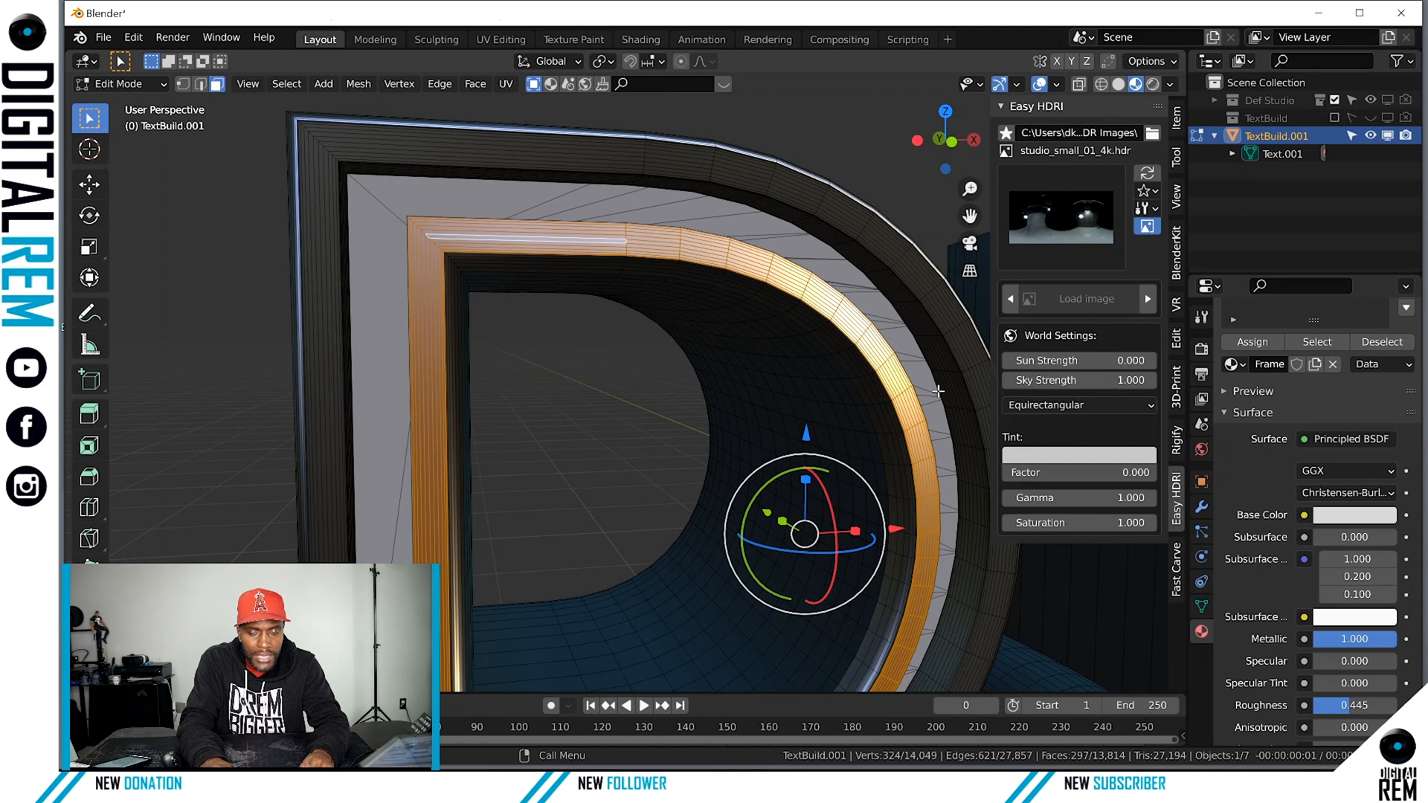
Assign Glow Mat to the selected faces of the D's inner frame.
{"action": "scroll", "coordinate": [818, 402], "scroll_direction": "down", "scroll_amount": 4}
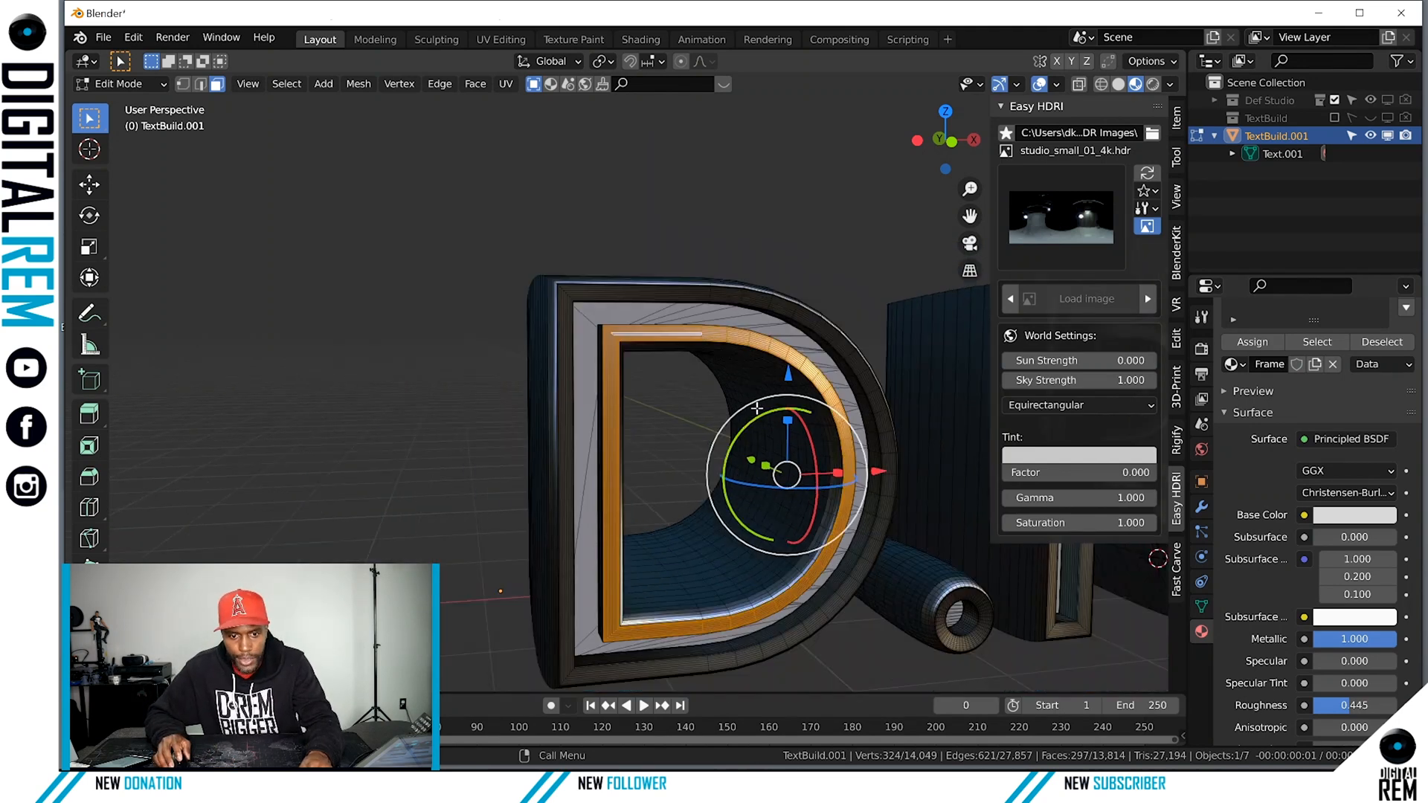
{"action": "middle_click_drag", "start_coordinate": [757, 409], "coordinate": [661, 408]}
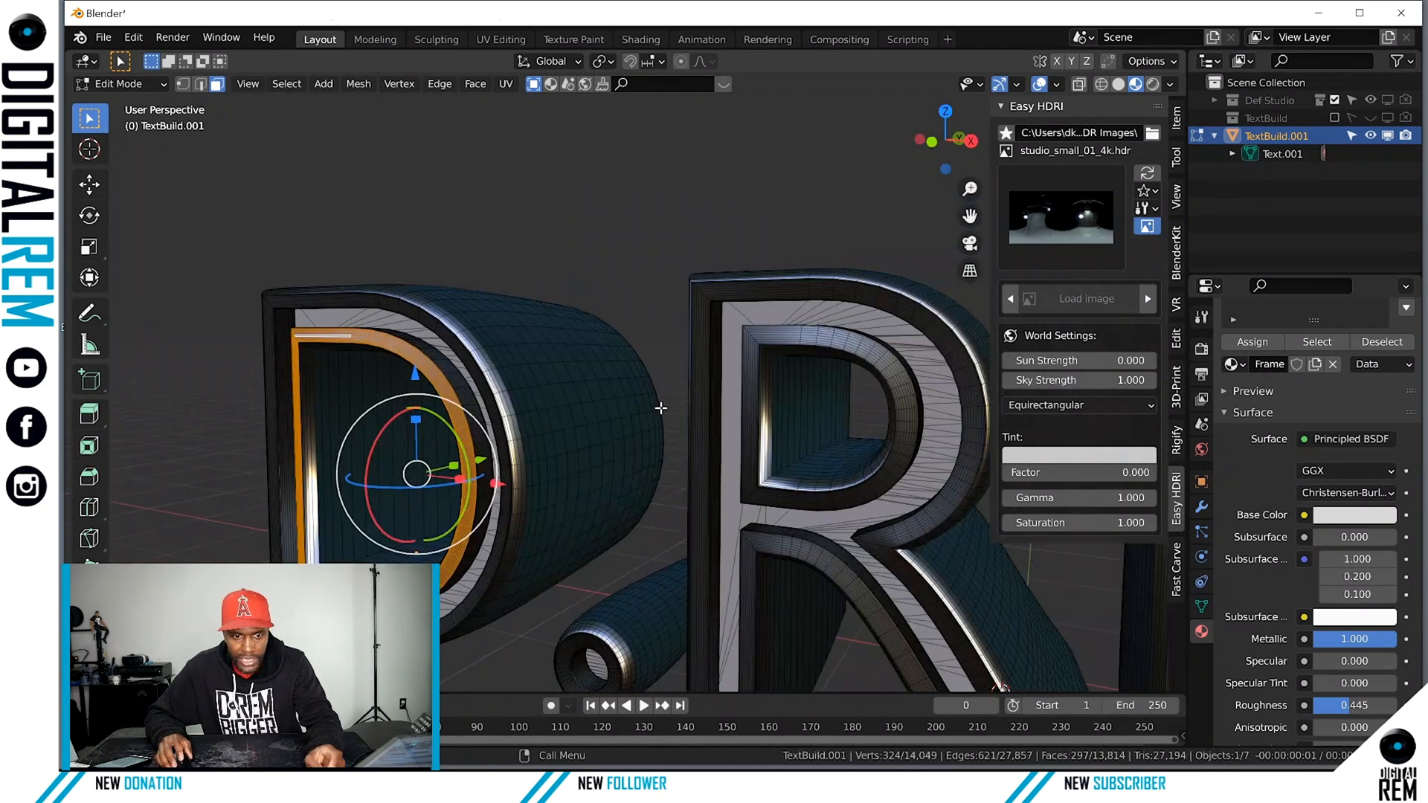
{"action": "scroll", "coordinate": [1348, 407], "scroll_direction": "up", "scroll_amount": 2}
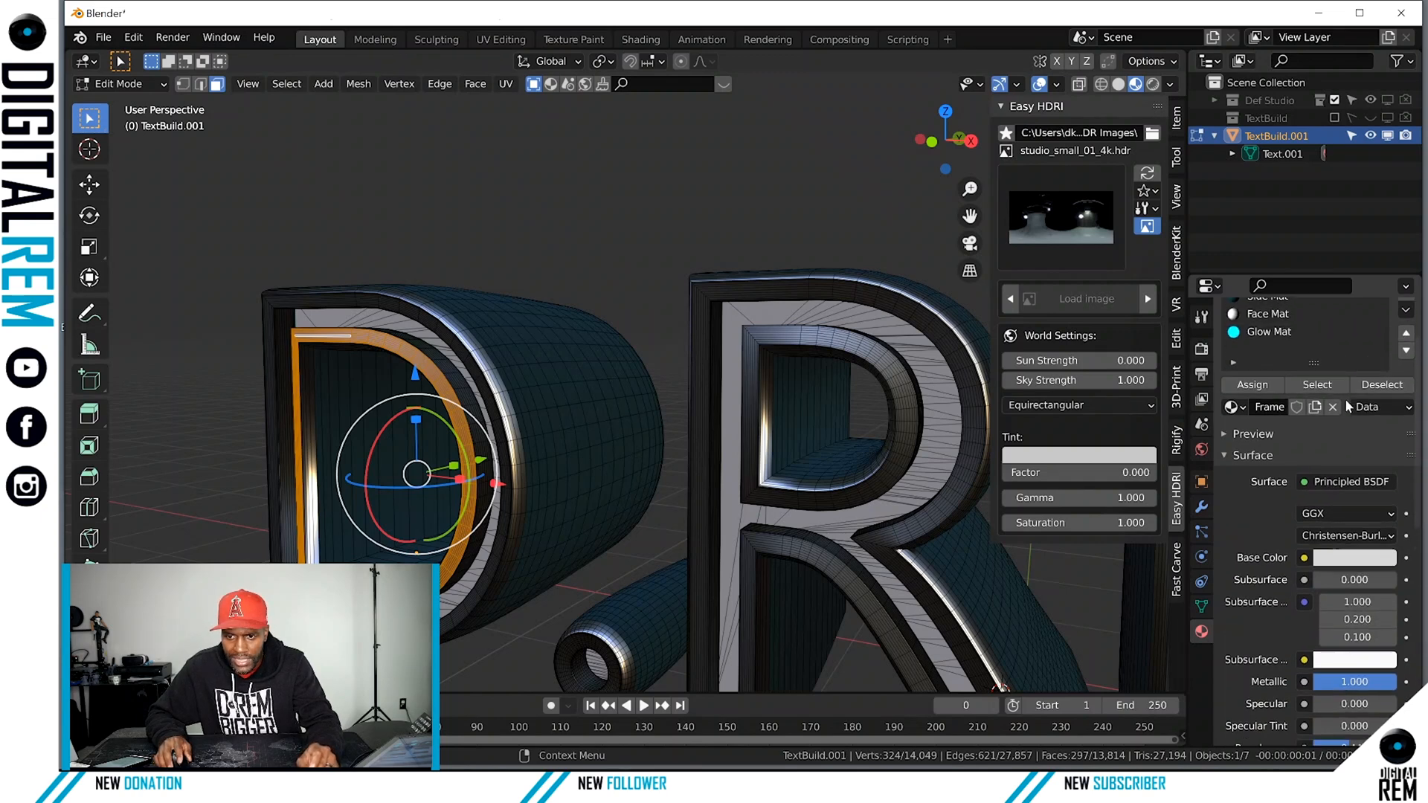
{"action": "scroll", "coordinate": [1348, 407], "scroll_direction": "up", "scroll_amount": 2}
{"action": "left_click", "coordinate": [1269, 366]}
{"action": "left_click", "coordinate": [1241, 443]}
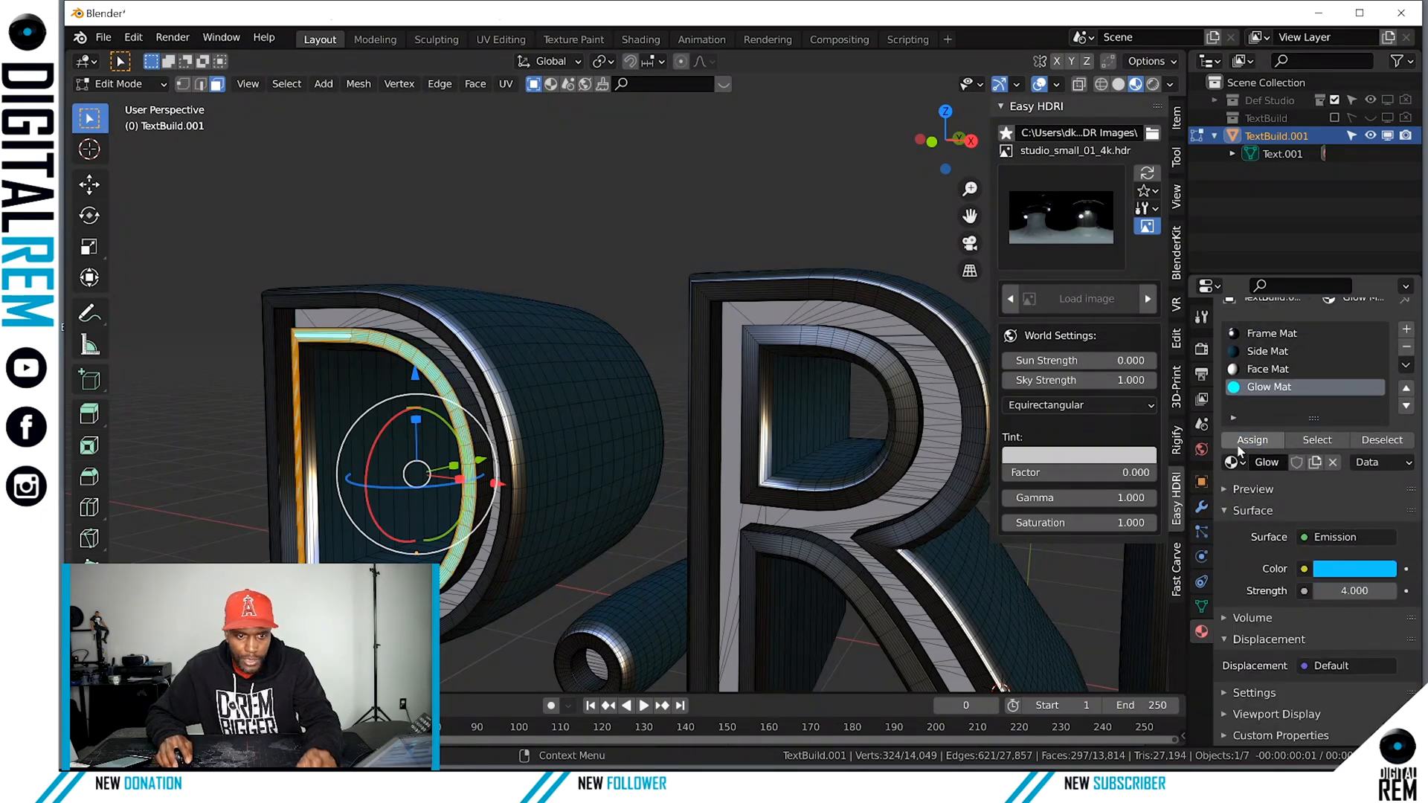
Return to Object Mode, deselect the text, and examine the D's glowing inner frame in rendered shading.
{"action": "key", "text": "ctrl+Tab"}
{"action": "left_click", "coordinate": [496, 362]}
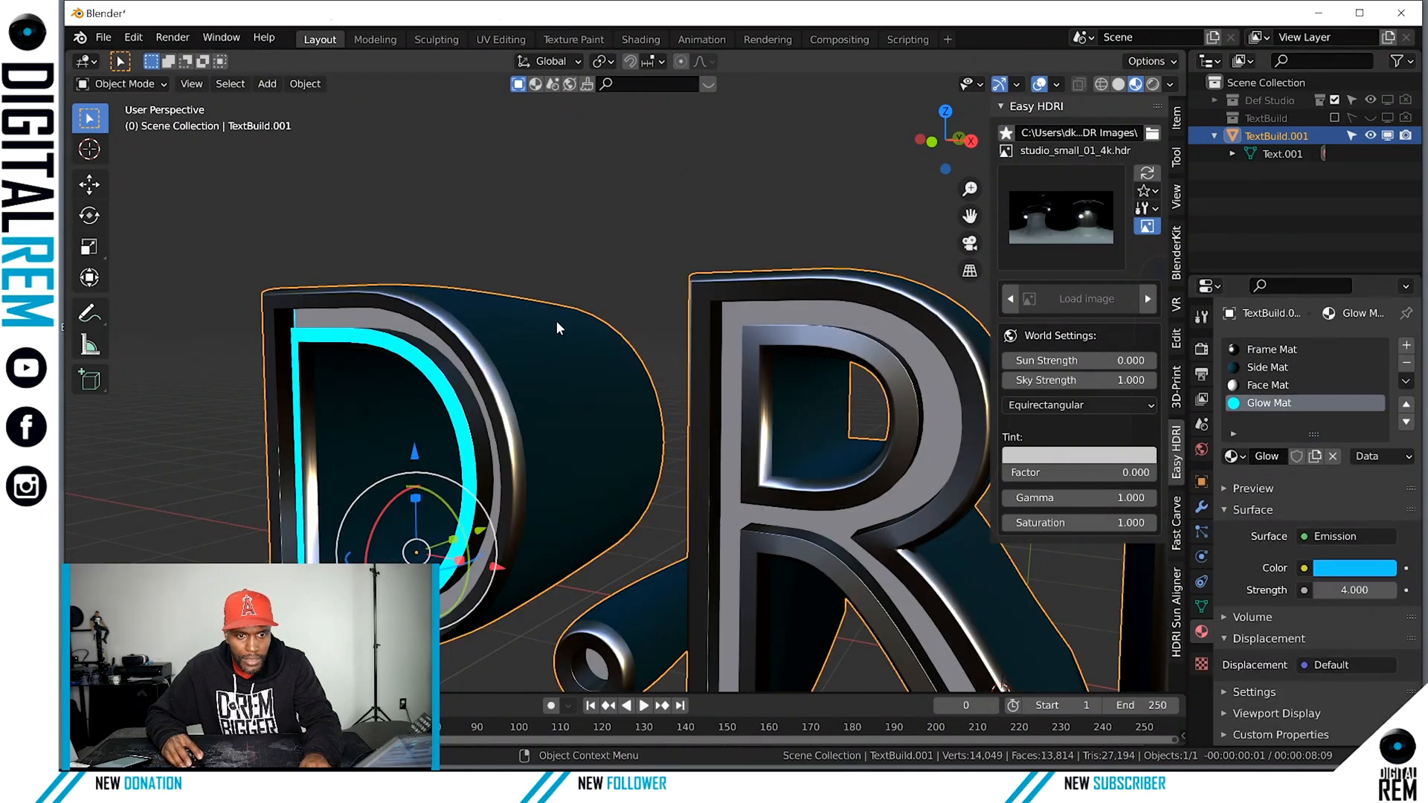
{"action": "left_click", "coordinate": [578, 290]}
{"action": "mouse_move", "coordinate": [579, 290]}
{"action": "middle_mouse_down"}
{"action": "mouse_move", "coordinate": [636, 303]}
{"action": "mouse_move", "coordinate": [741, 271]}
{"action": "mouse_move", "coordinate": [718, 290]}
{"action": "mouse_move", "coordinate": [651, 298]}
{"action": "middle_mouse_up"}
{"action": "left_click", "coordinate": [1152, 83]}
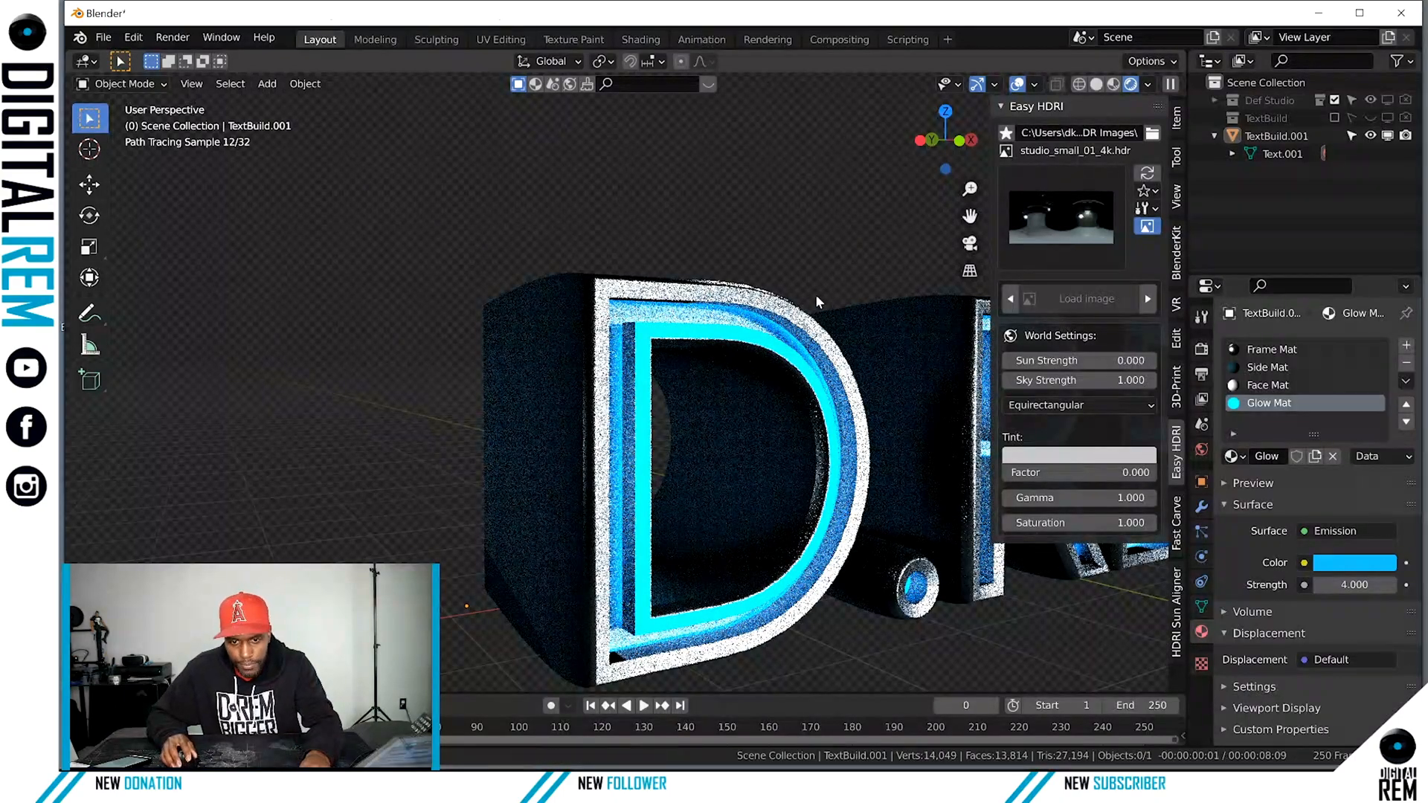
{"action": "mouse_move", "coordinate": [815, 293]}
{"action": "middle_mouse_down"}
{"action": "mouse_move", "coordinate": [726, 254]}
{"action": "mouse_move", "coordinate": [824, 298]}
{"action": "mouse_move", "coordinate": [790, 305]}
{"action": "middle_mouse_up"}
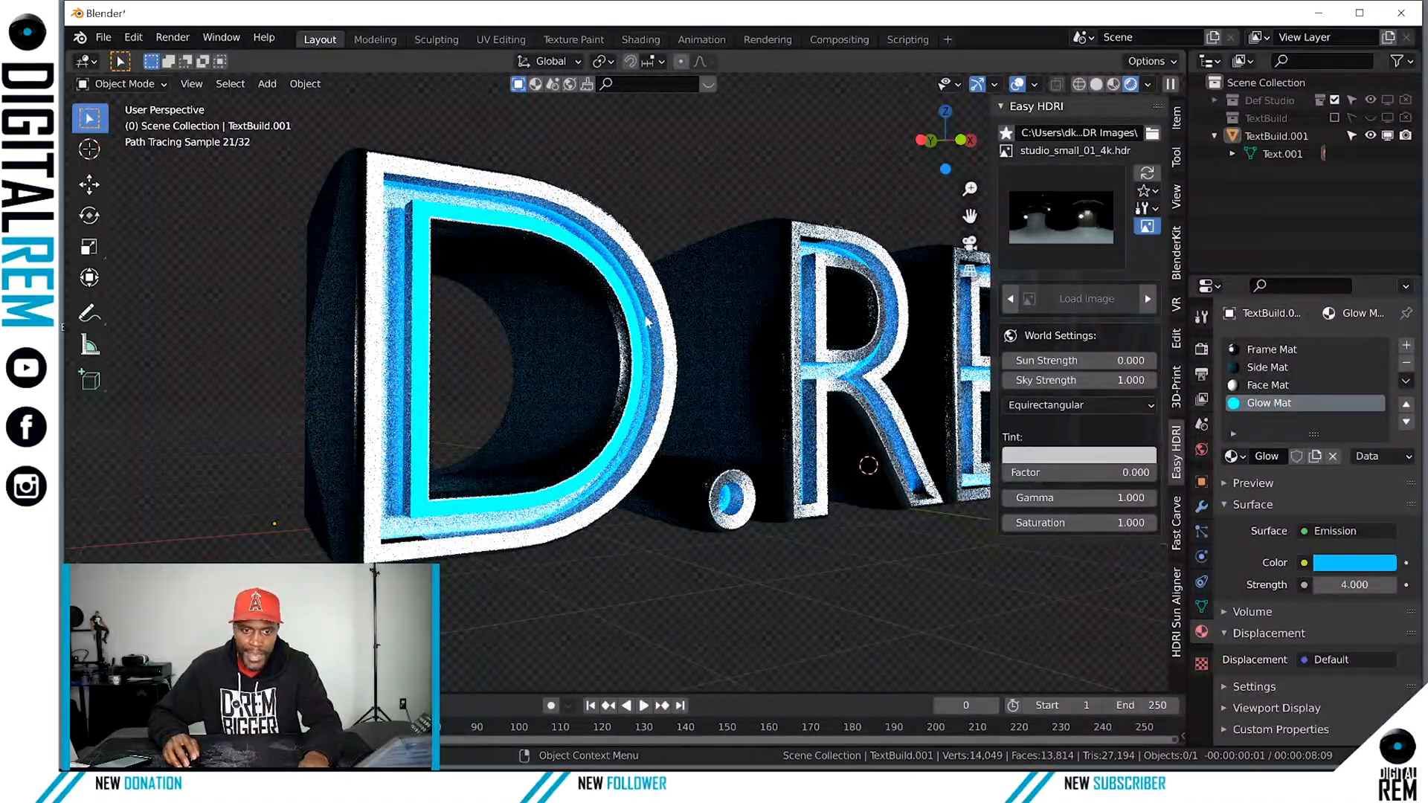
{"action": "middle_click_drag", "start_coordinate": [622, 337], "coordinate": [665, 344]}
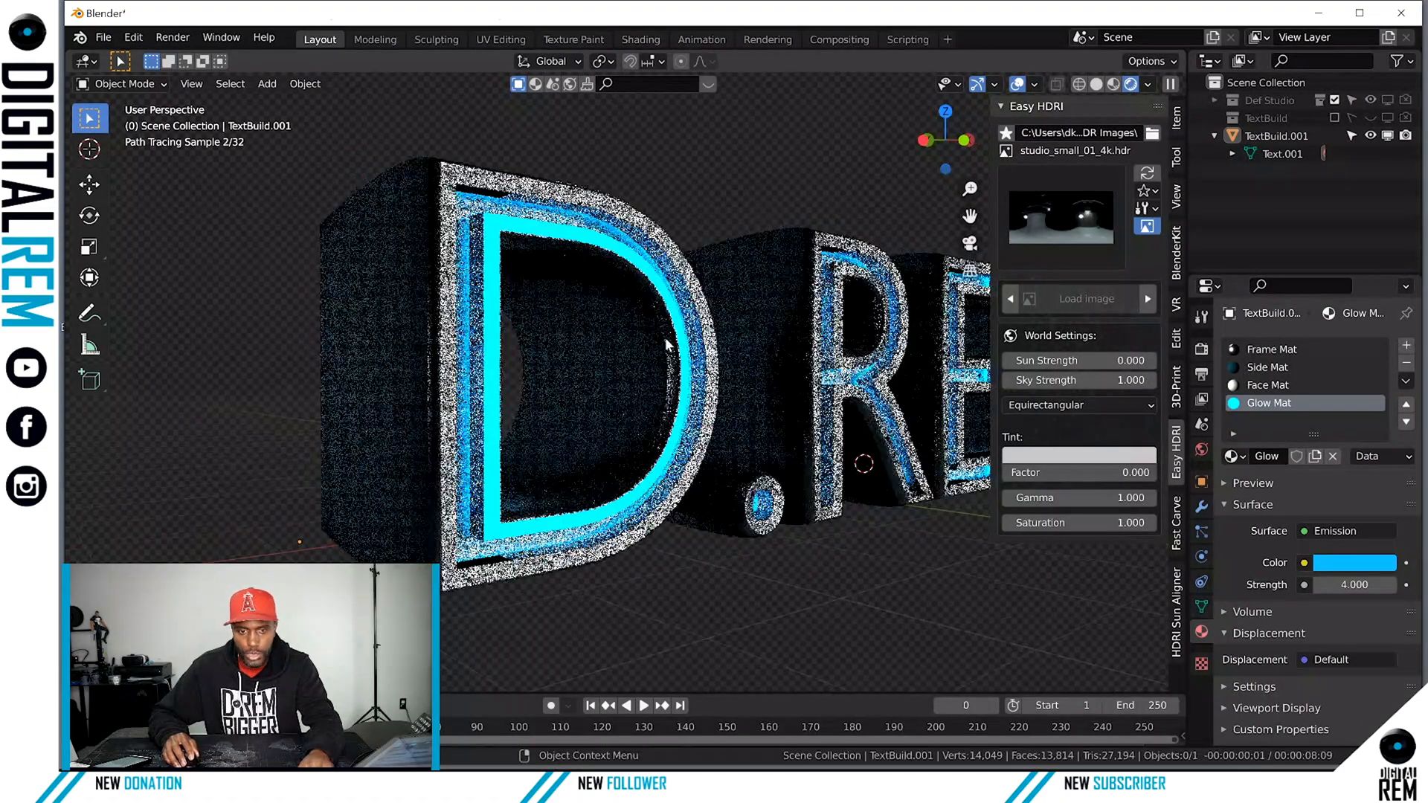
Restore the previous material on the D's inner frame in Edit Mode, and return to Object Mode.
{"action": "left_click", "coordinate": [688, 345]}
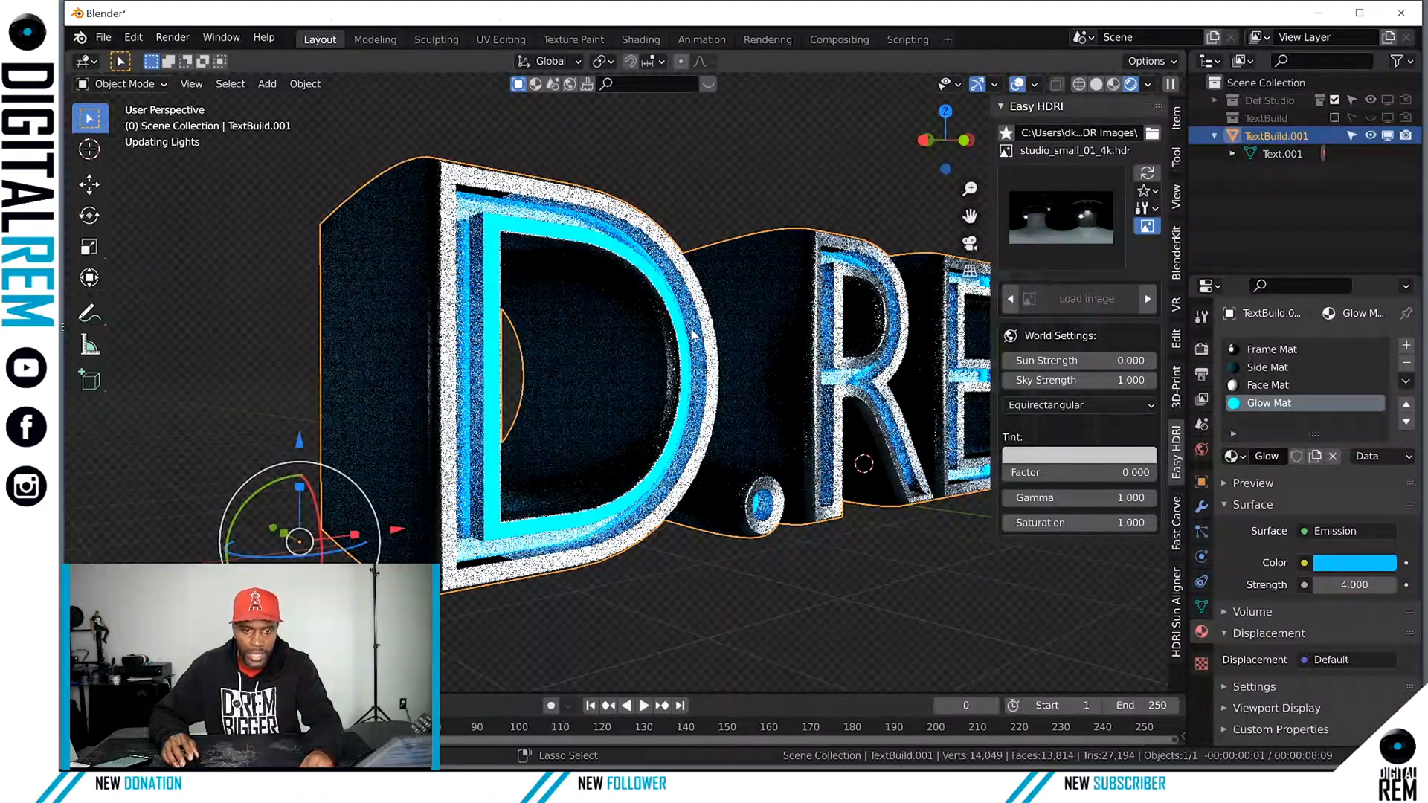
{"action": "key", "text": "Tab"}
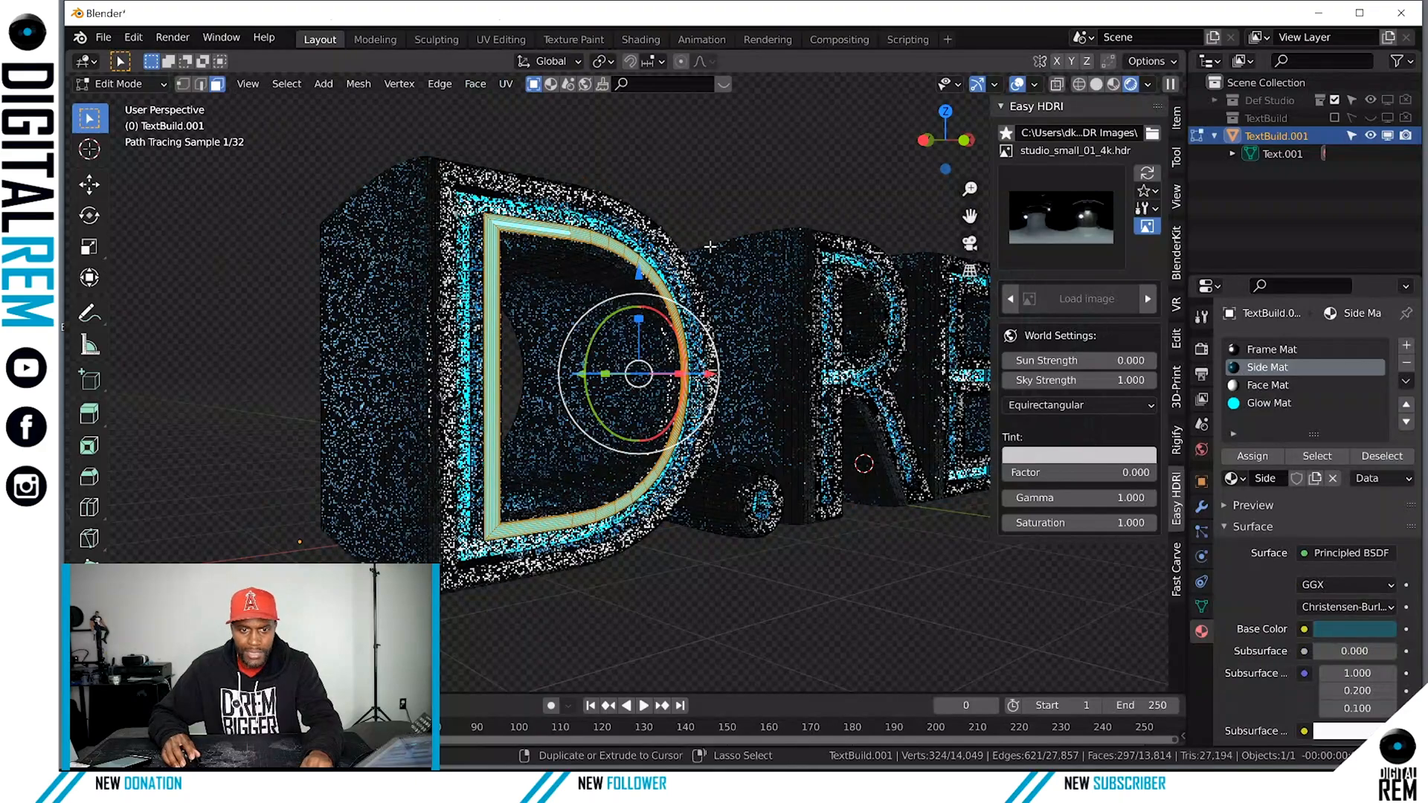
{"action": "key", "text": "ctrl+Tab"}
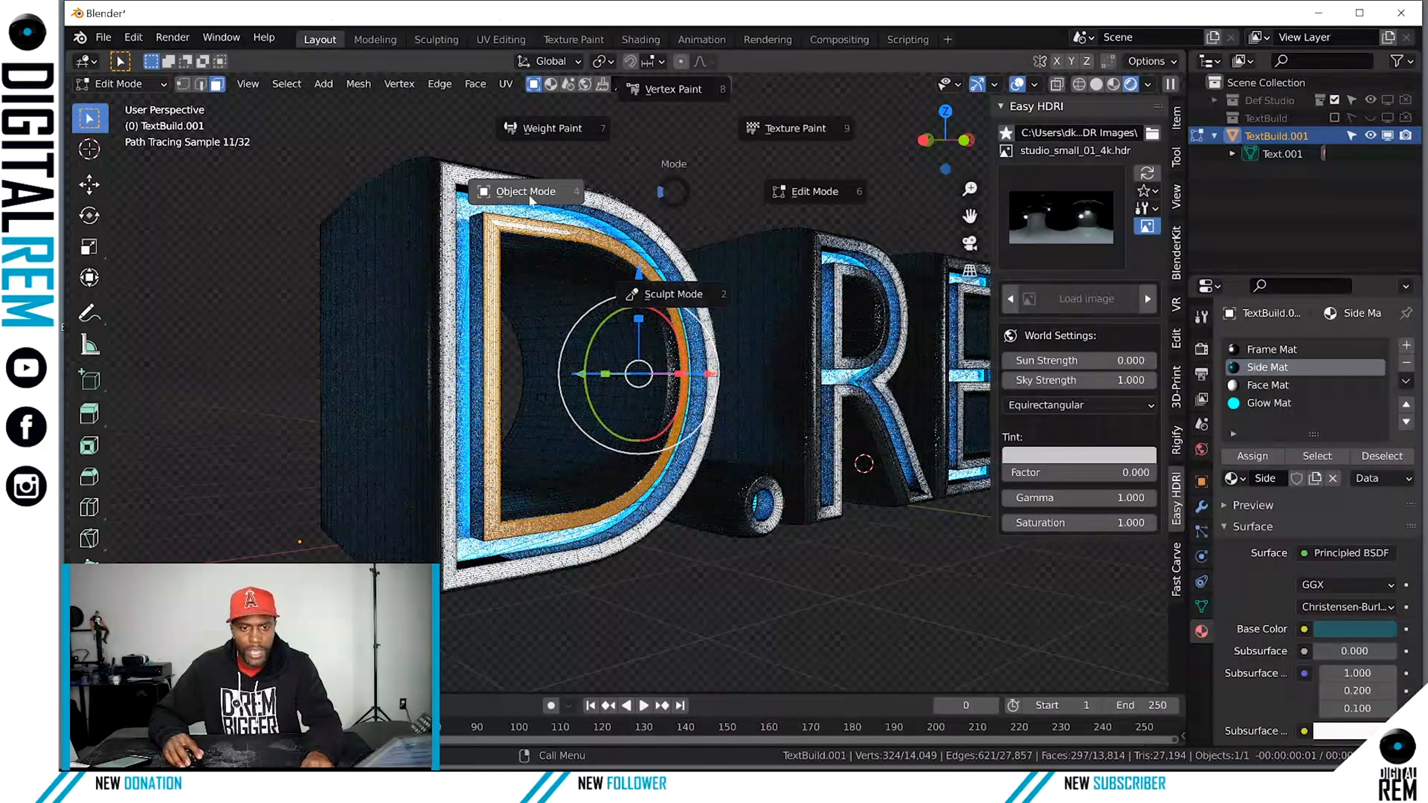
{"action": "left_click", "coordinate": [528, 195]}
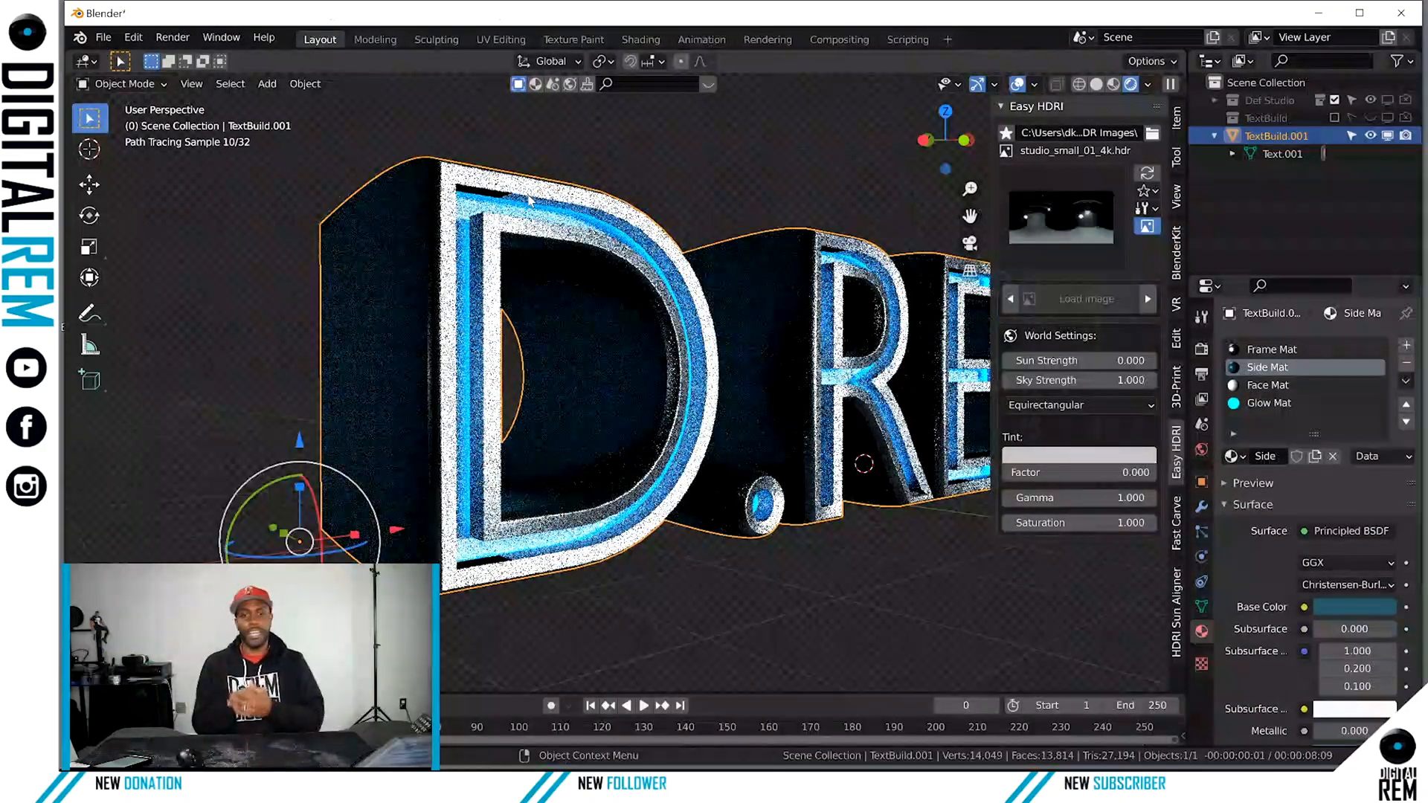